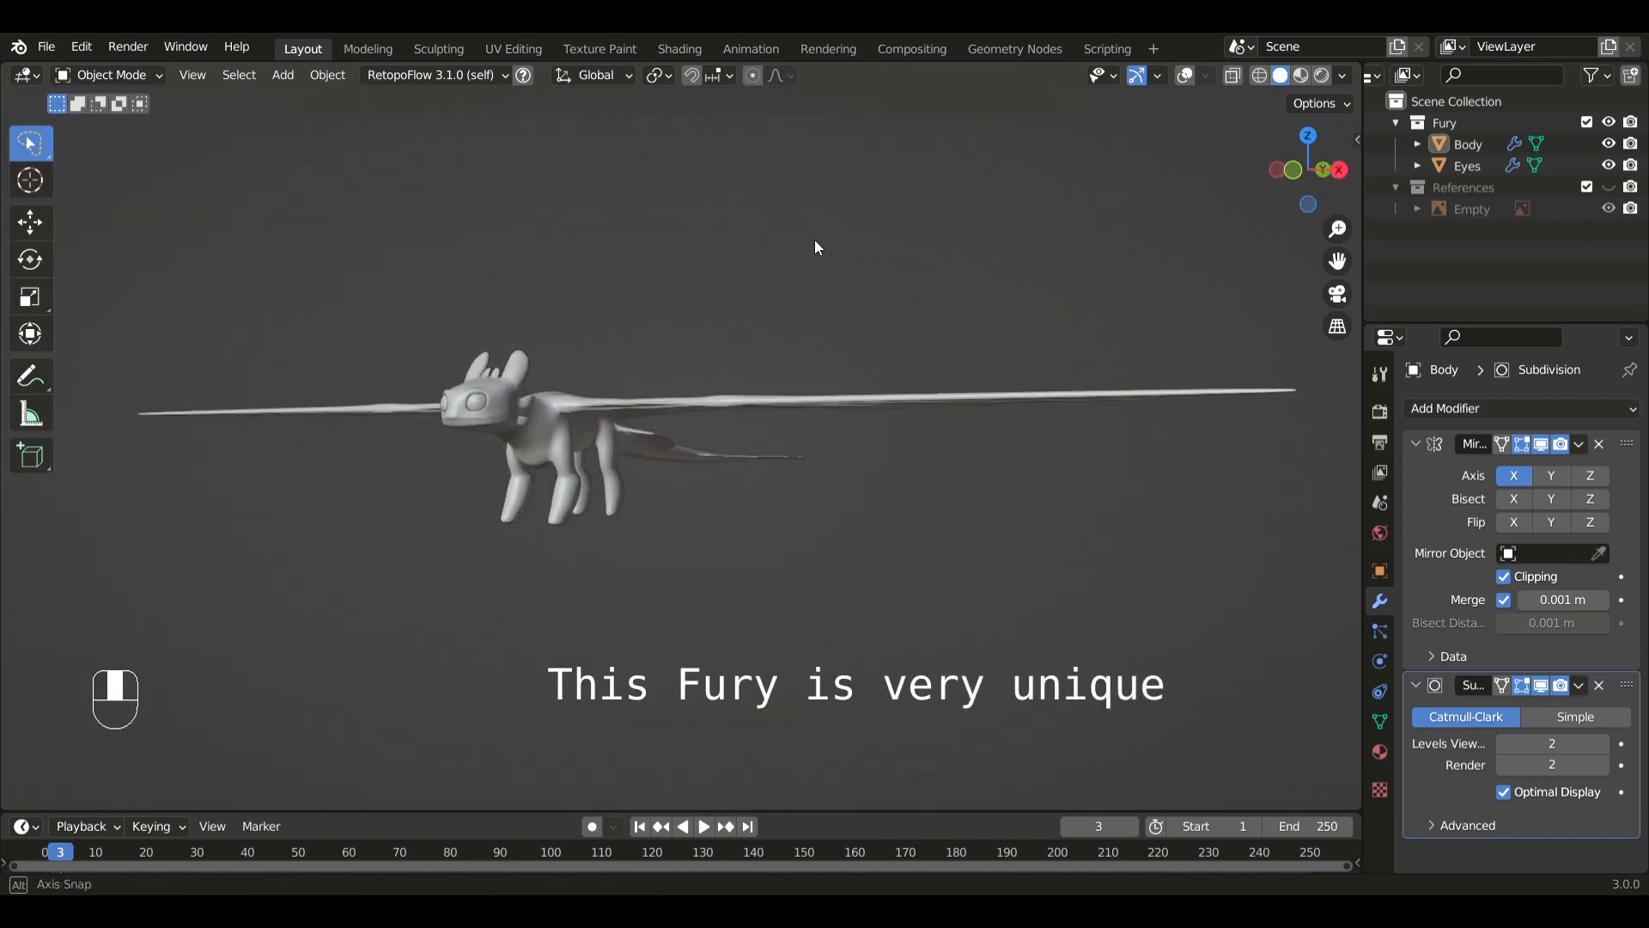
- Show the viewport overlays and enter Edit Mode on the Body mesh in the right orthographic view
key("shift+alt+z")
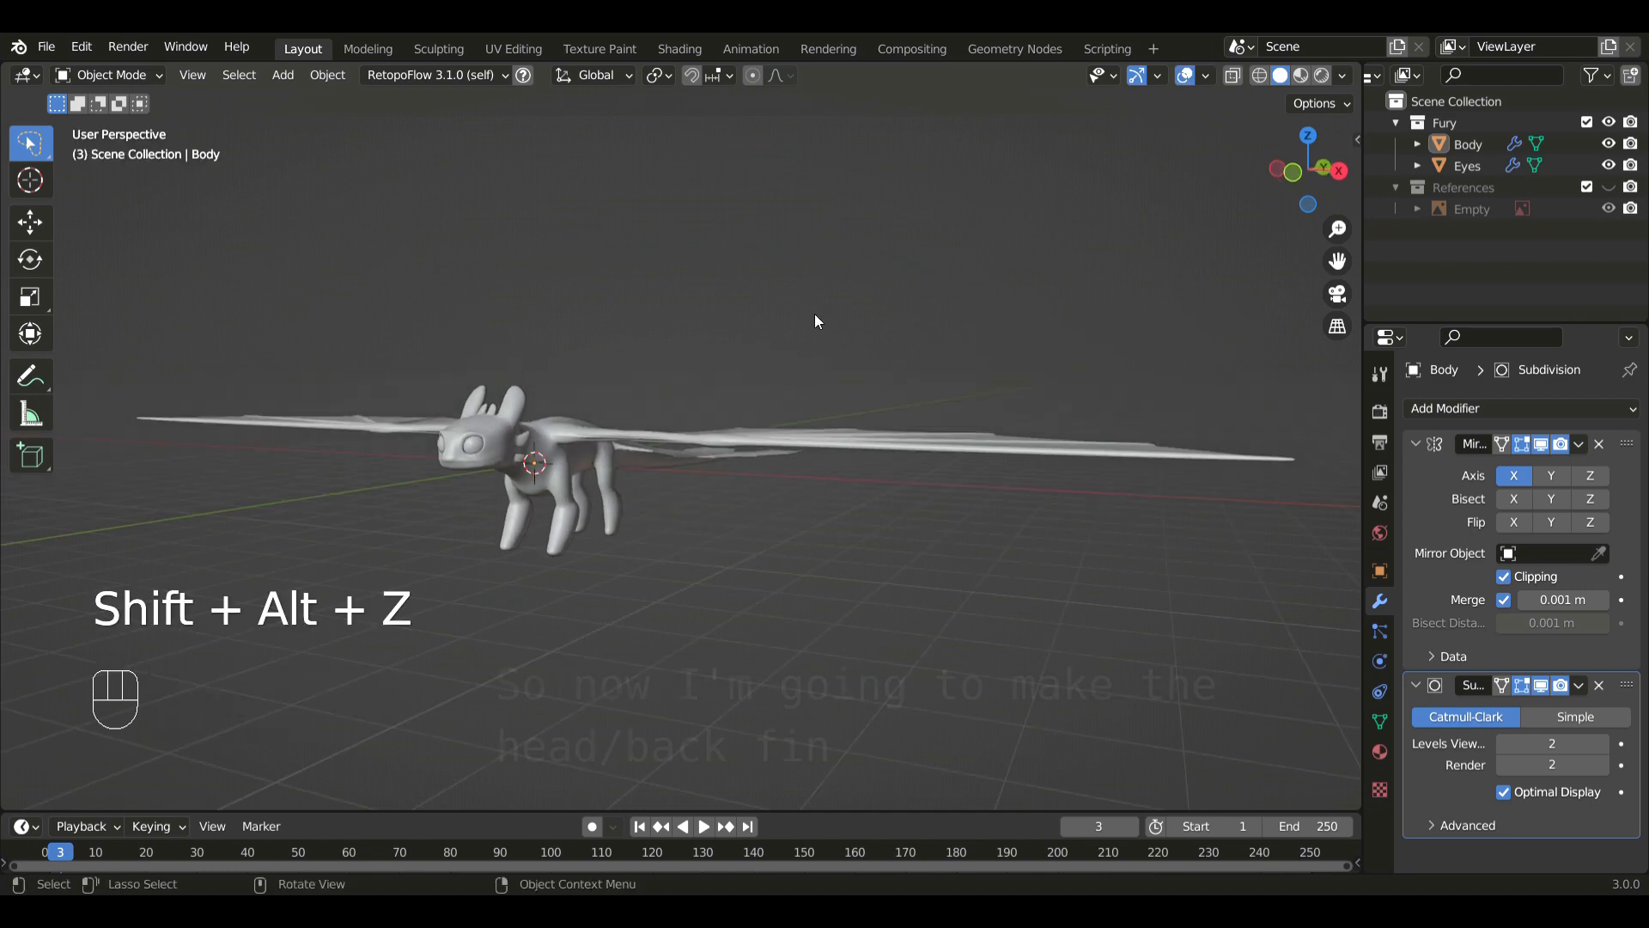
key("KP_3")
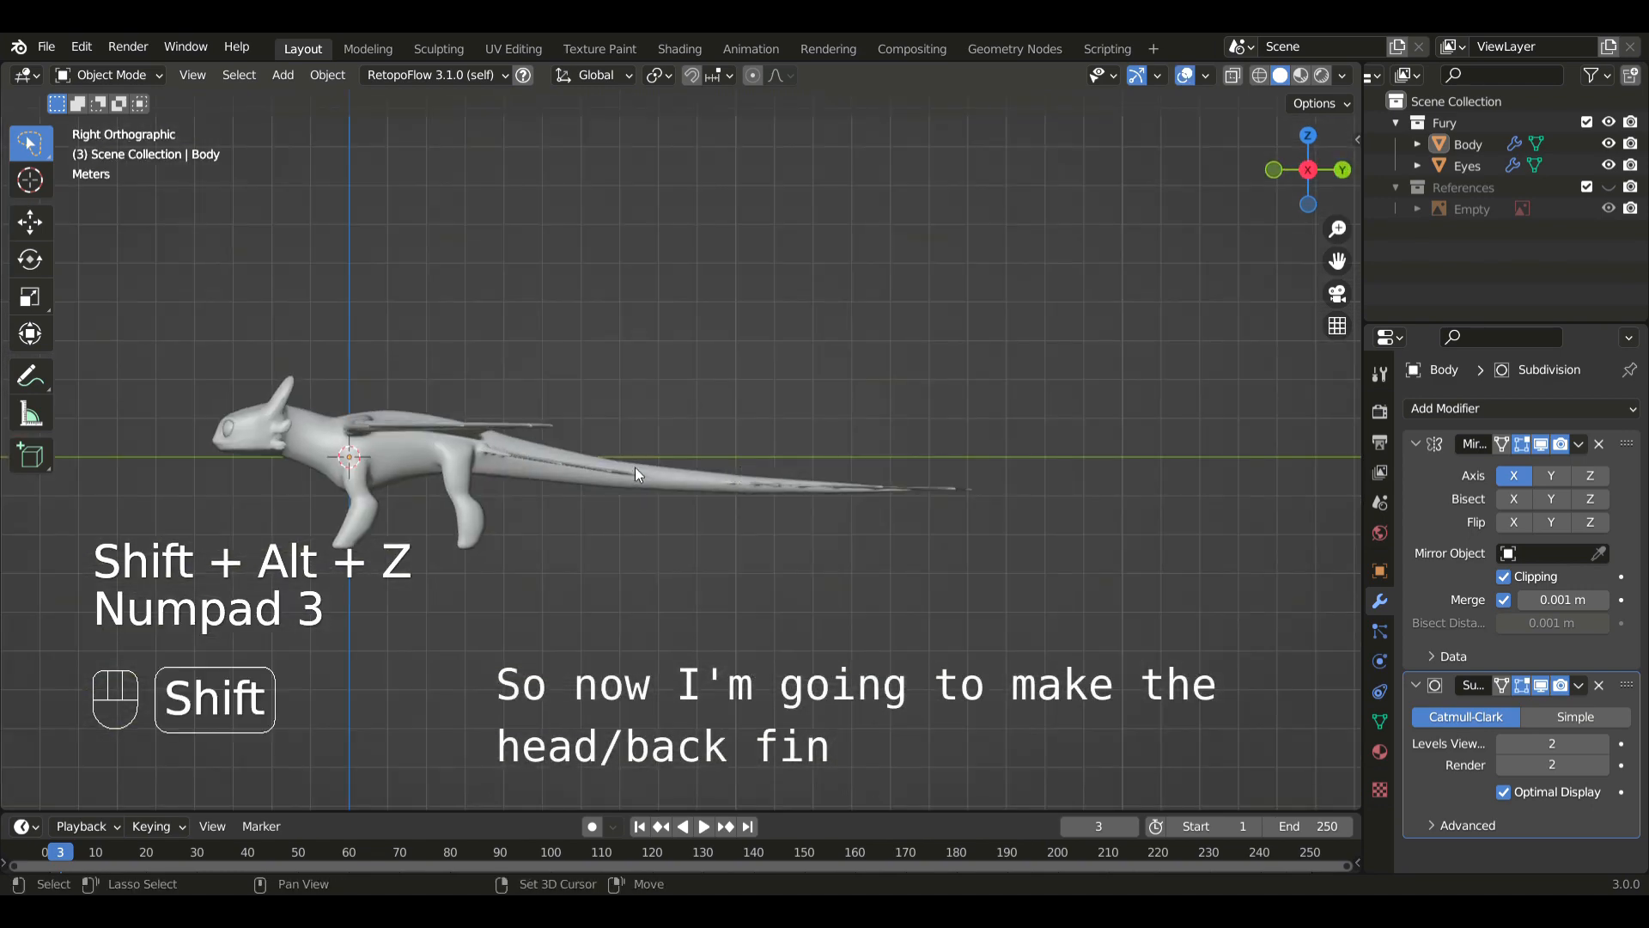
middle_click_drag(636, 466, 848, 481, "shift")
scroll(698, 480, "up", 3)
middle_click_drag(697, 480, 753, 478, "shift")
left_click(753, 478)
key("Tab")
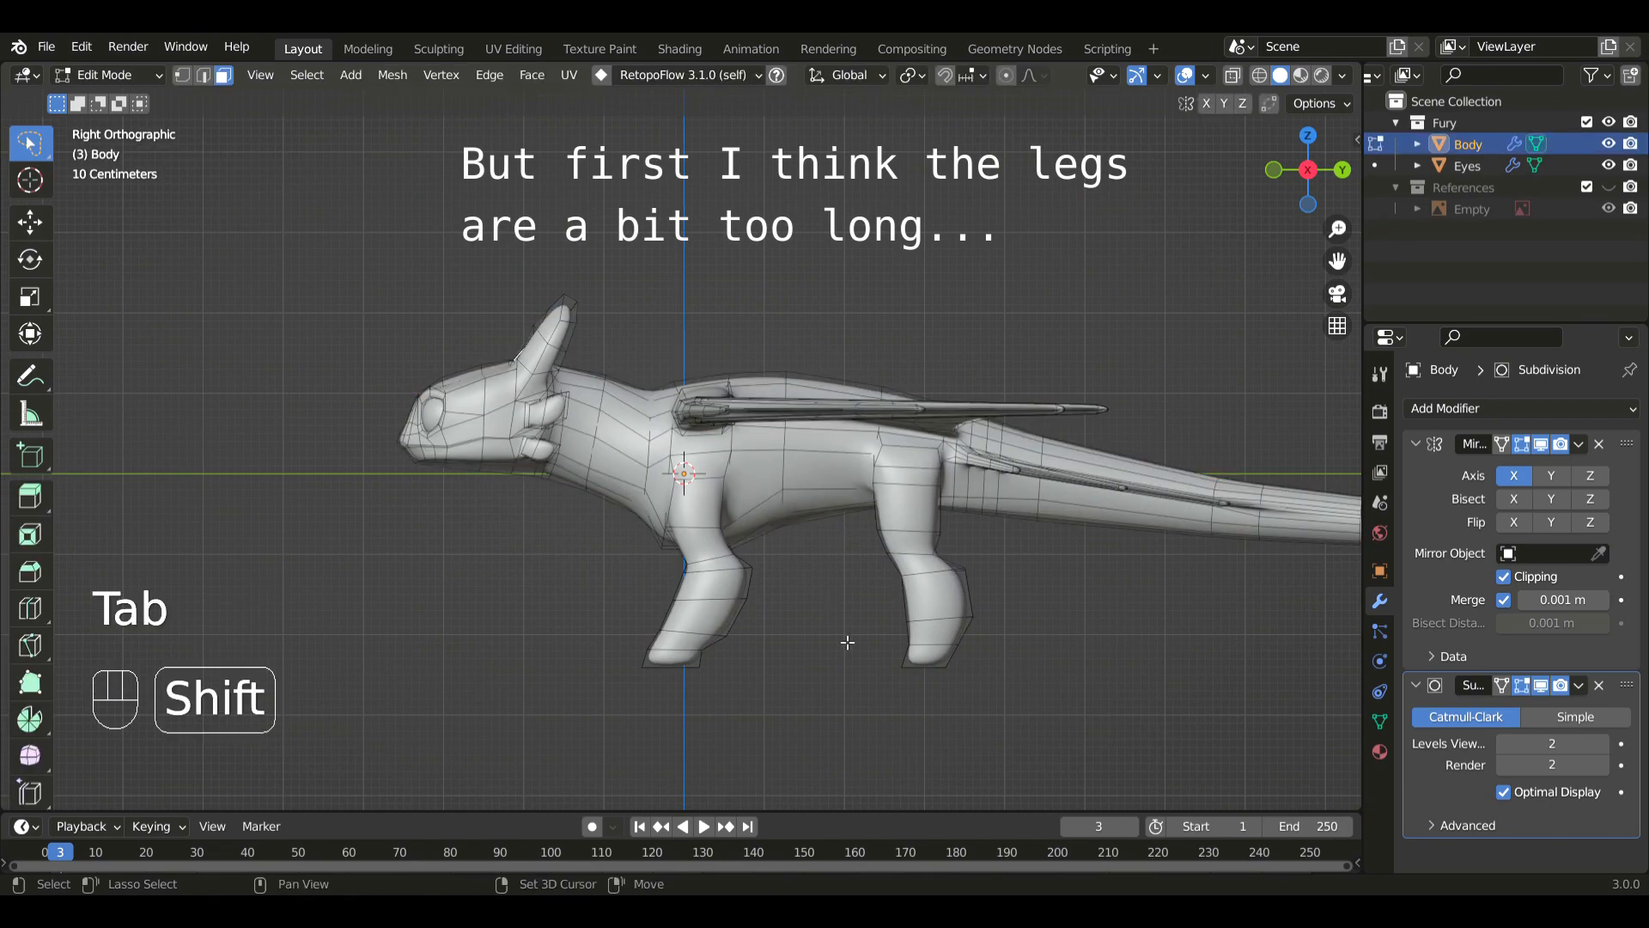
- Select the foot faces at the lower ends of both legs and move them up along Z to shorten the legs
middle_click_drag(842, 641, 859, 584, "shift")
scroll(891, 578, "up", 2)
key("alt+z")
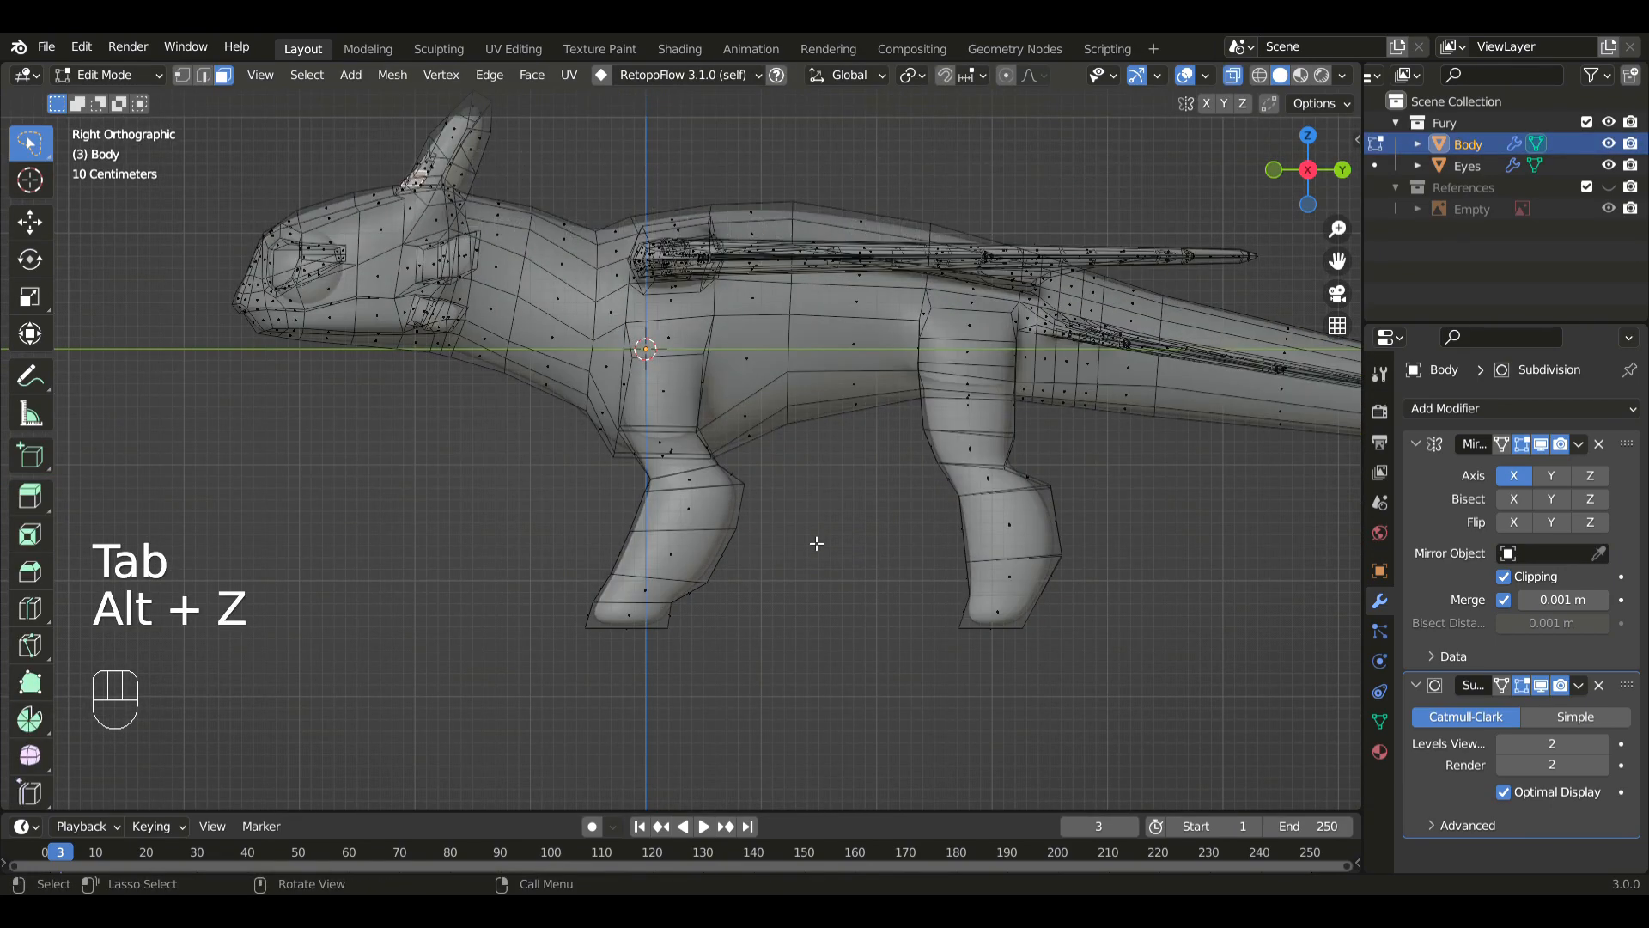
mouse_move(658, 570)
left_mouse_down()
mouse_move(1080, 817)
mouse_move(1163, 540)
mouse_move(1089, 644)
left_mouse_up()
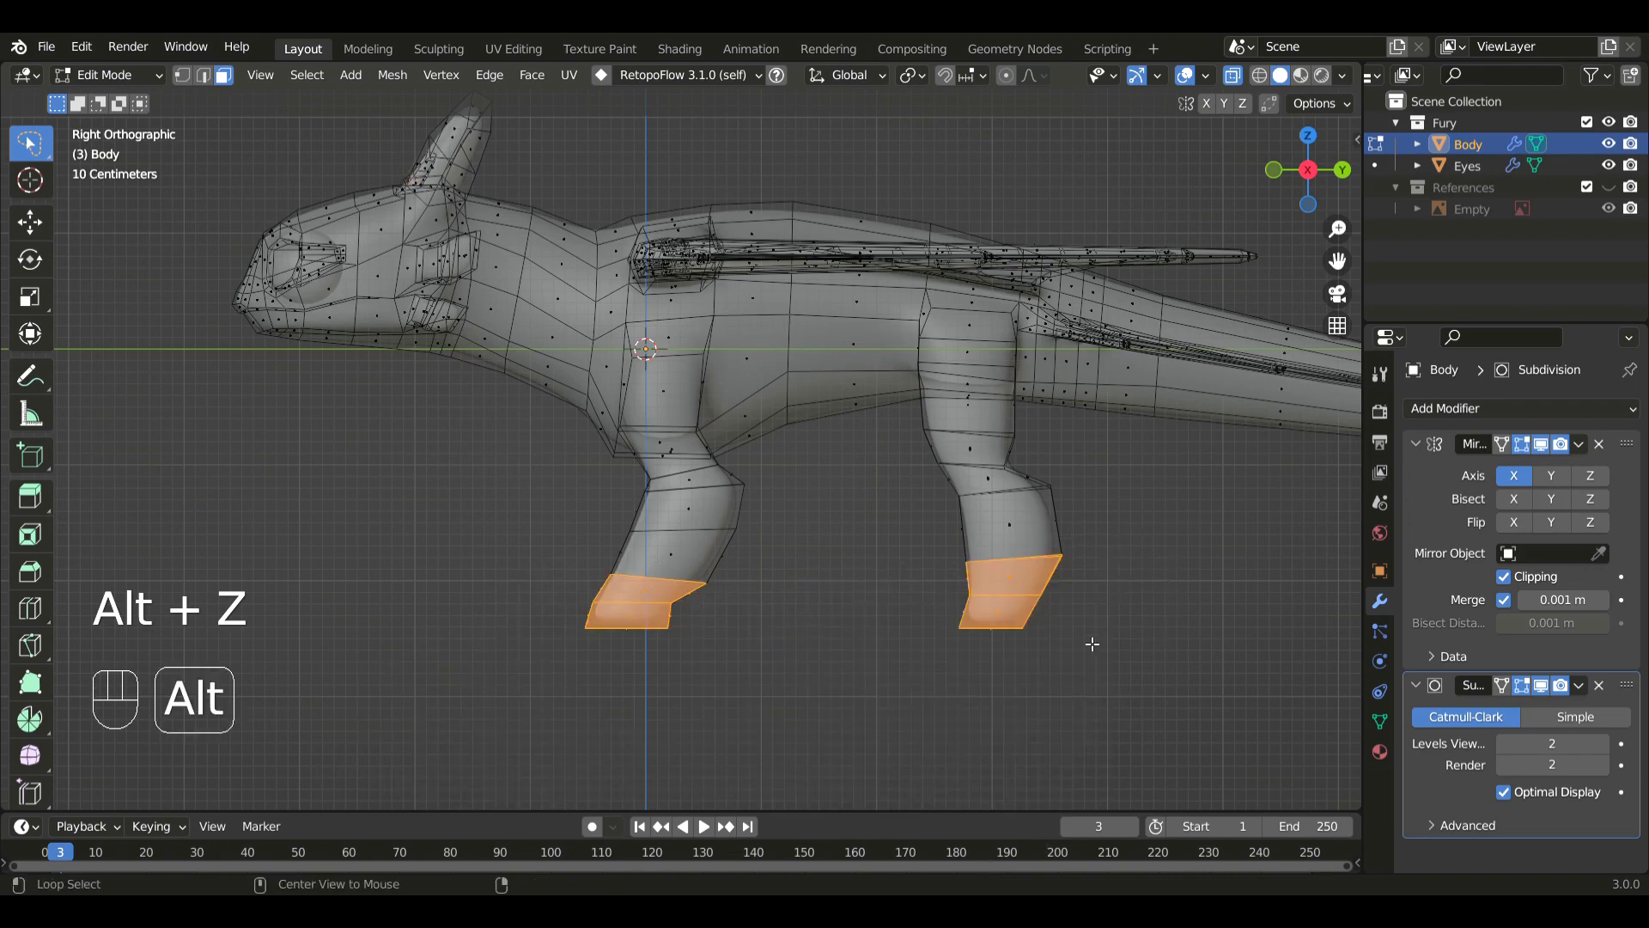
key("alt+z")
key("g")
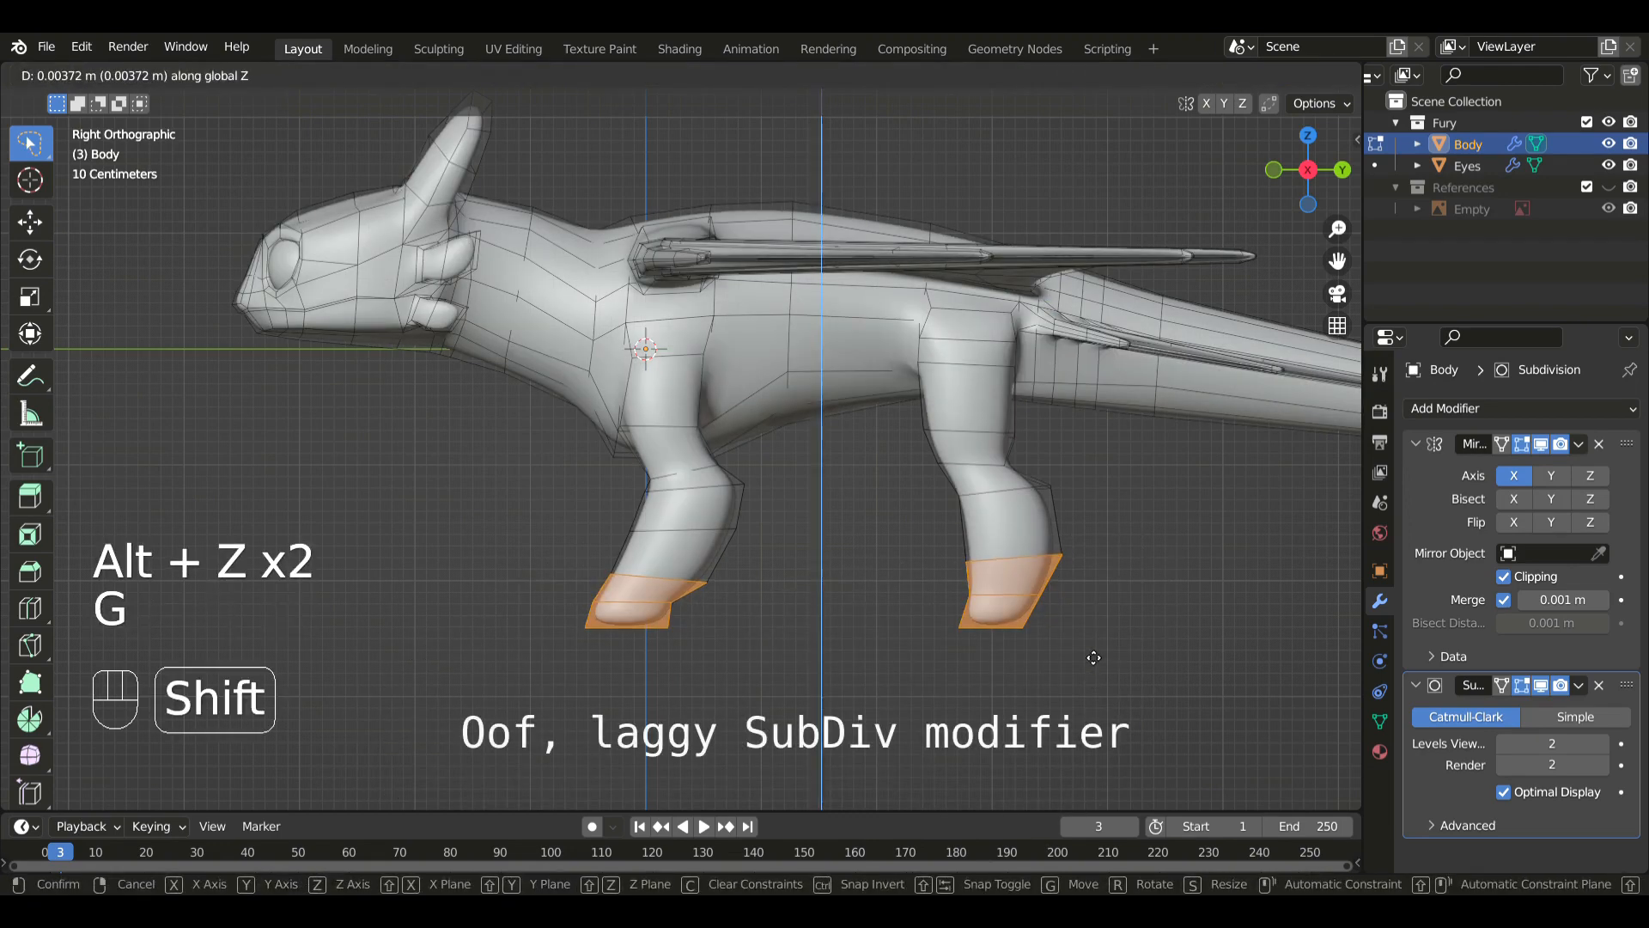
left_click(1081, 549)
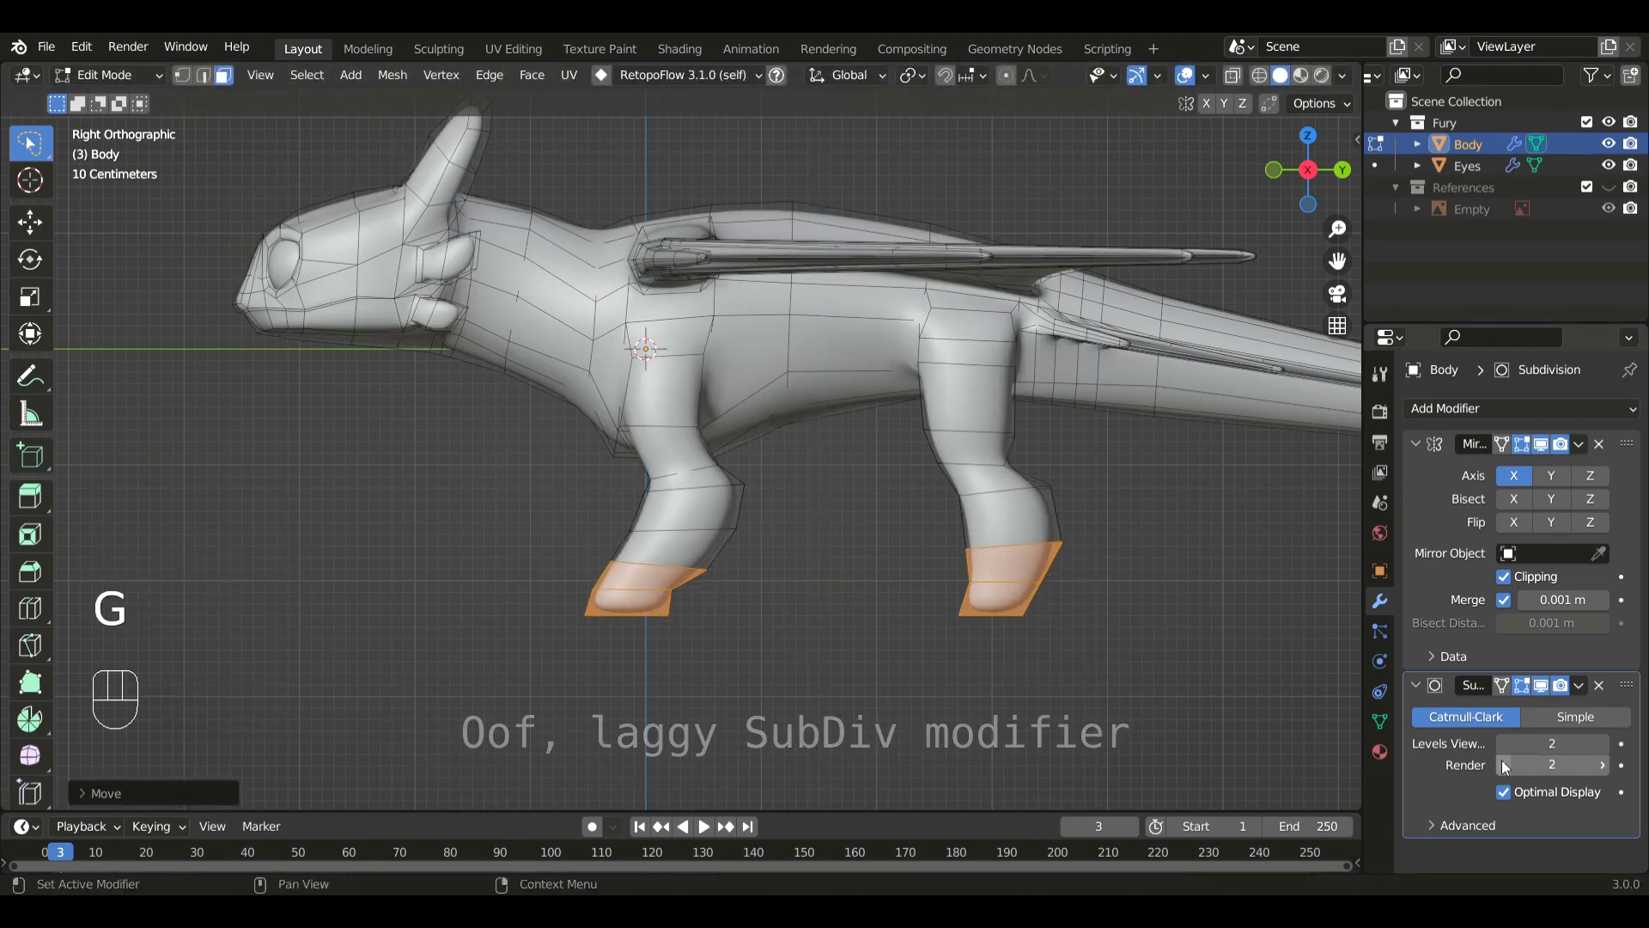
- Reduce the Subdivision modifier's viewport level to 1 and raise the selected feet slightly more along Z
left_click(1503, 744)
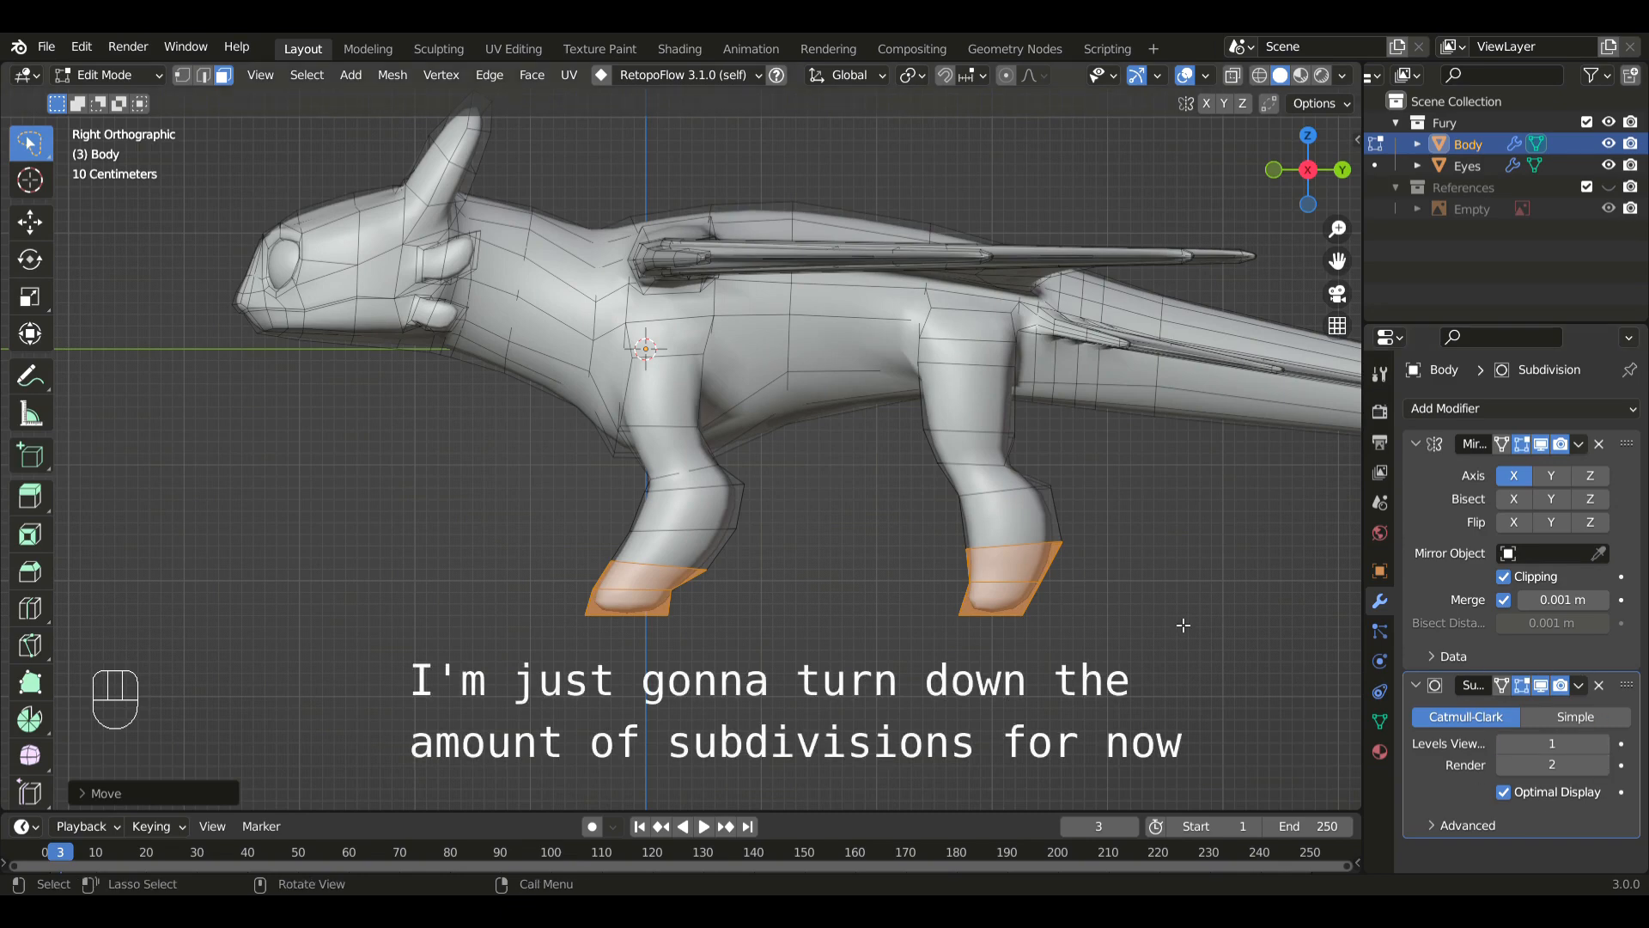
key("g")
middle_click(1079, 591)
left_click(1075, 578, "shift")
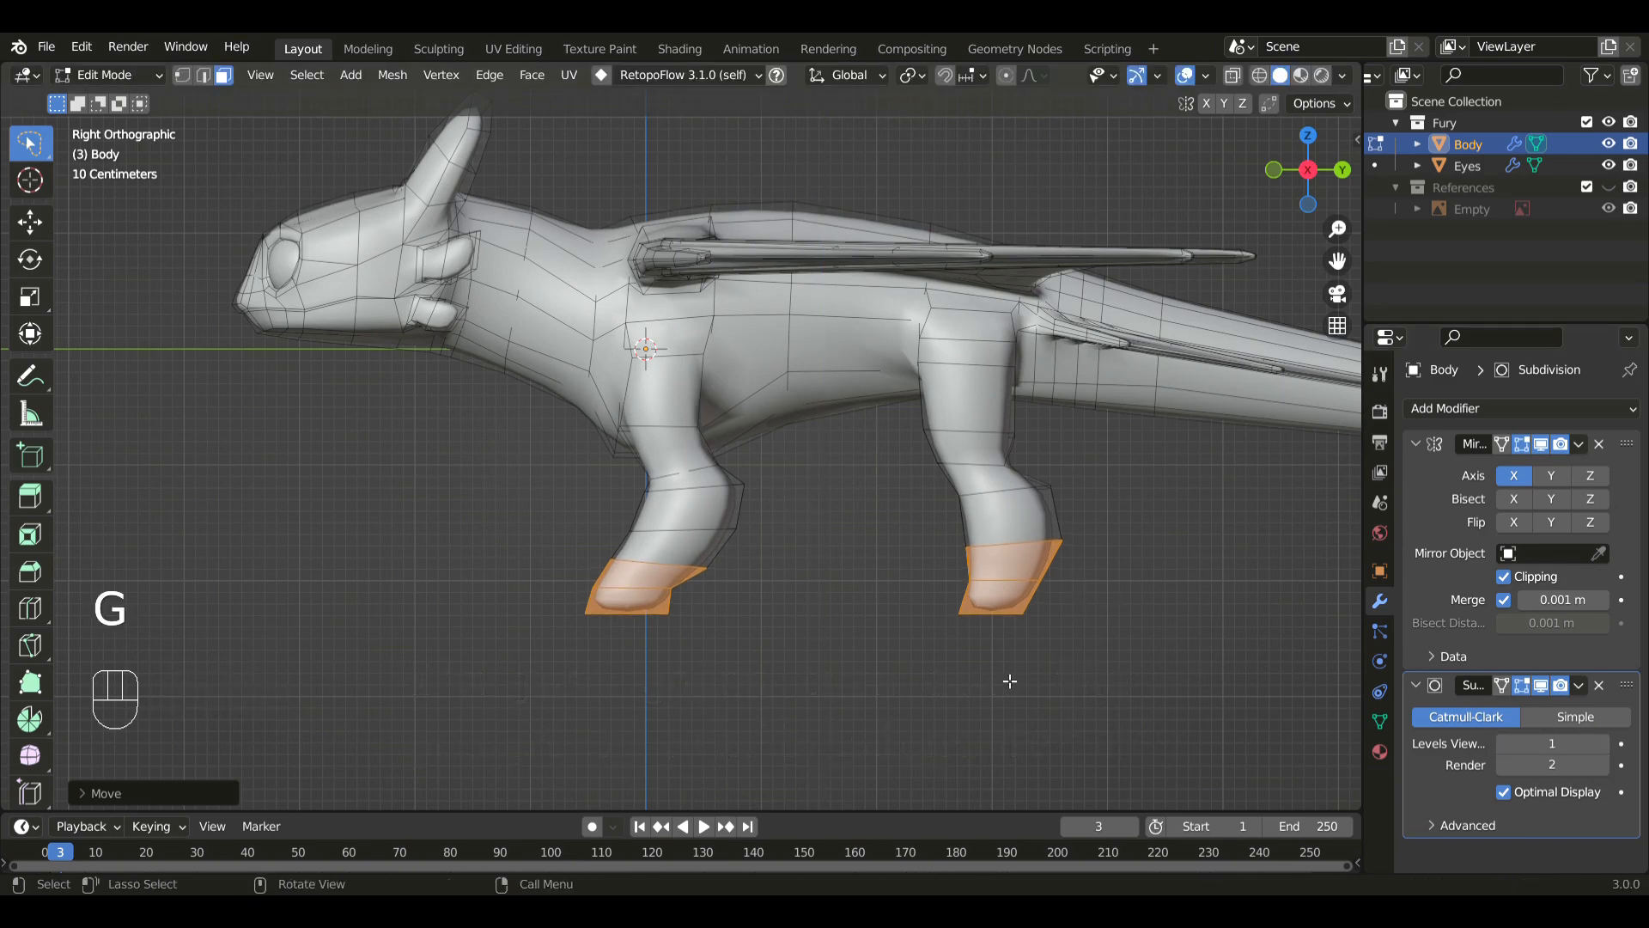
- Deselect the hind foot faces and shift the front foot slightly toward the tail
key("alt+z")
mouse_move(950, 435)
left_mouse_down("ctrl")
mouse_move(950, 607)
mouse_move(1030, 429)
left_mouse_up("ctrl")
key("g")
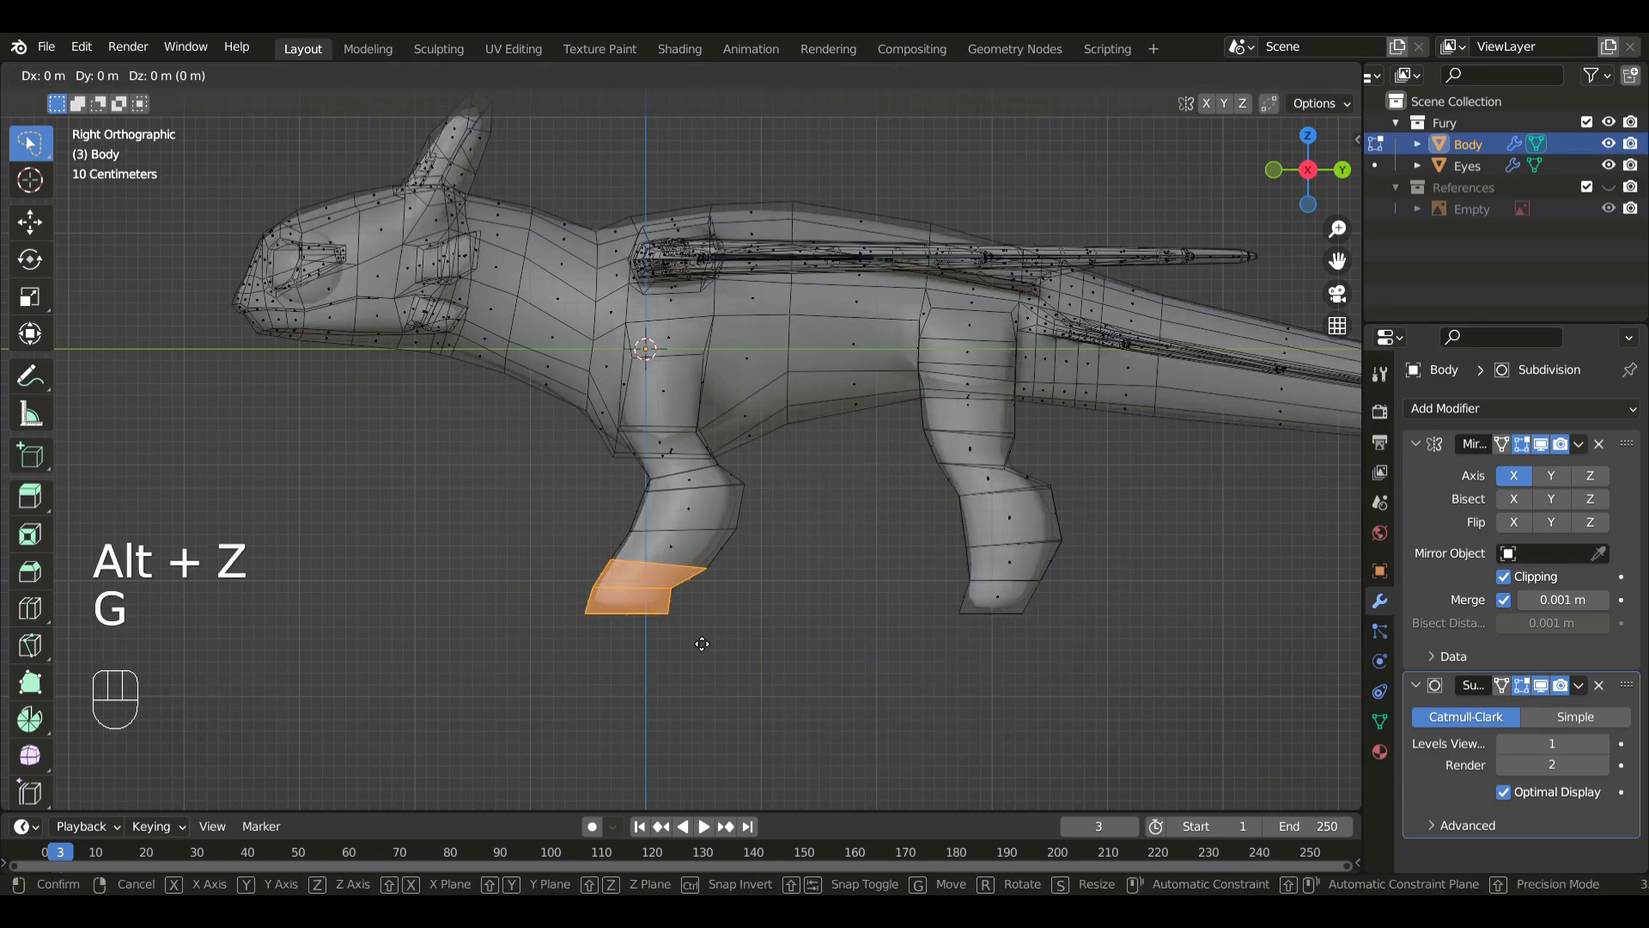
middle_click(706, 642)
left_click(785, 639, "shift")
key("alt+z")
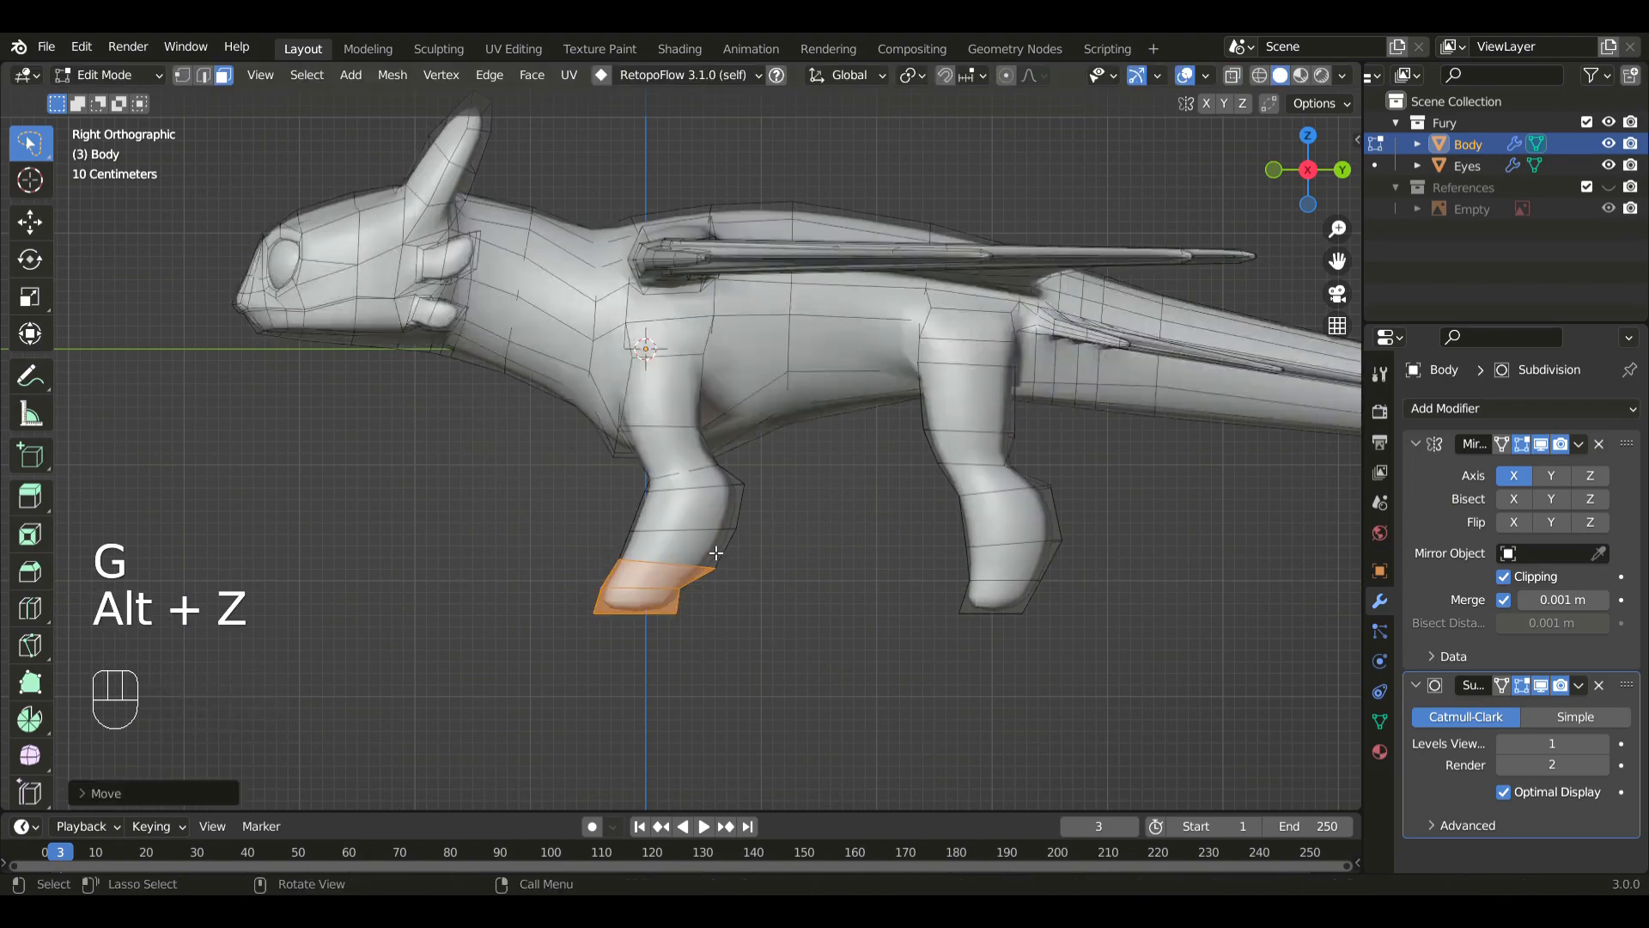
- Examine the adjusted legs and the dragon's head, neck and back from several angles
scroll(715, 552, "down", 3)
middle_click_drag(718, 552, 739, 625)
scroll(739, 625, "up", 5)
scroll(738, 624, "down", 6)
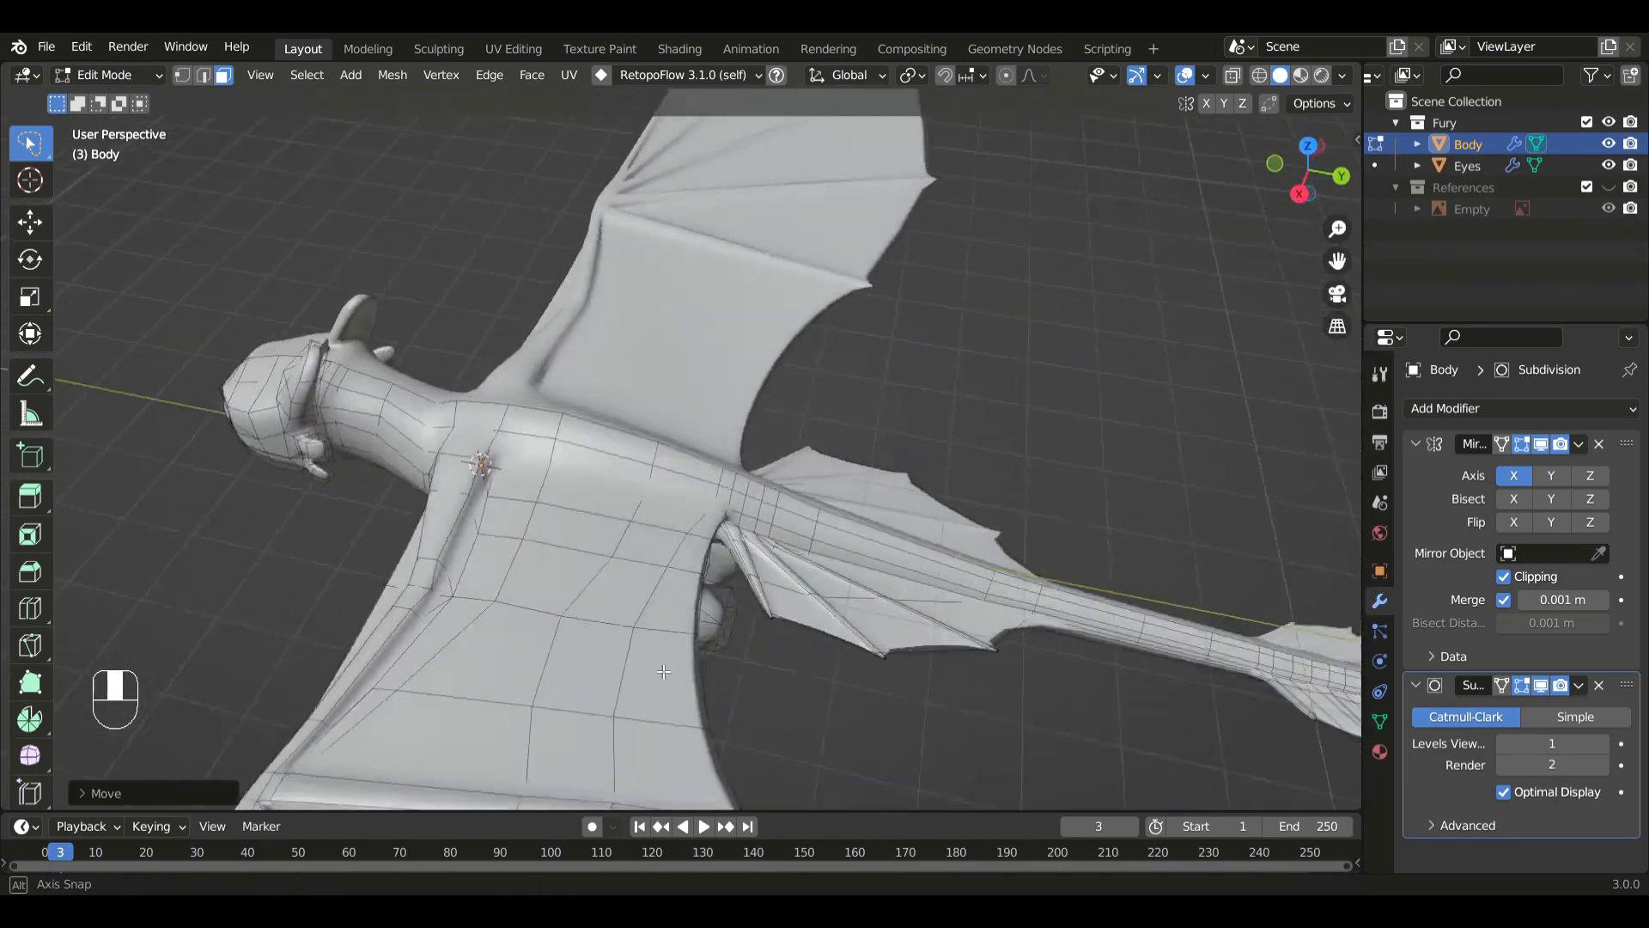
middle_click_drag(593, 507, 799, 451, "shift")
scroll(752, 436, "up", 5)
scroll(804, 453, "up", 4)
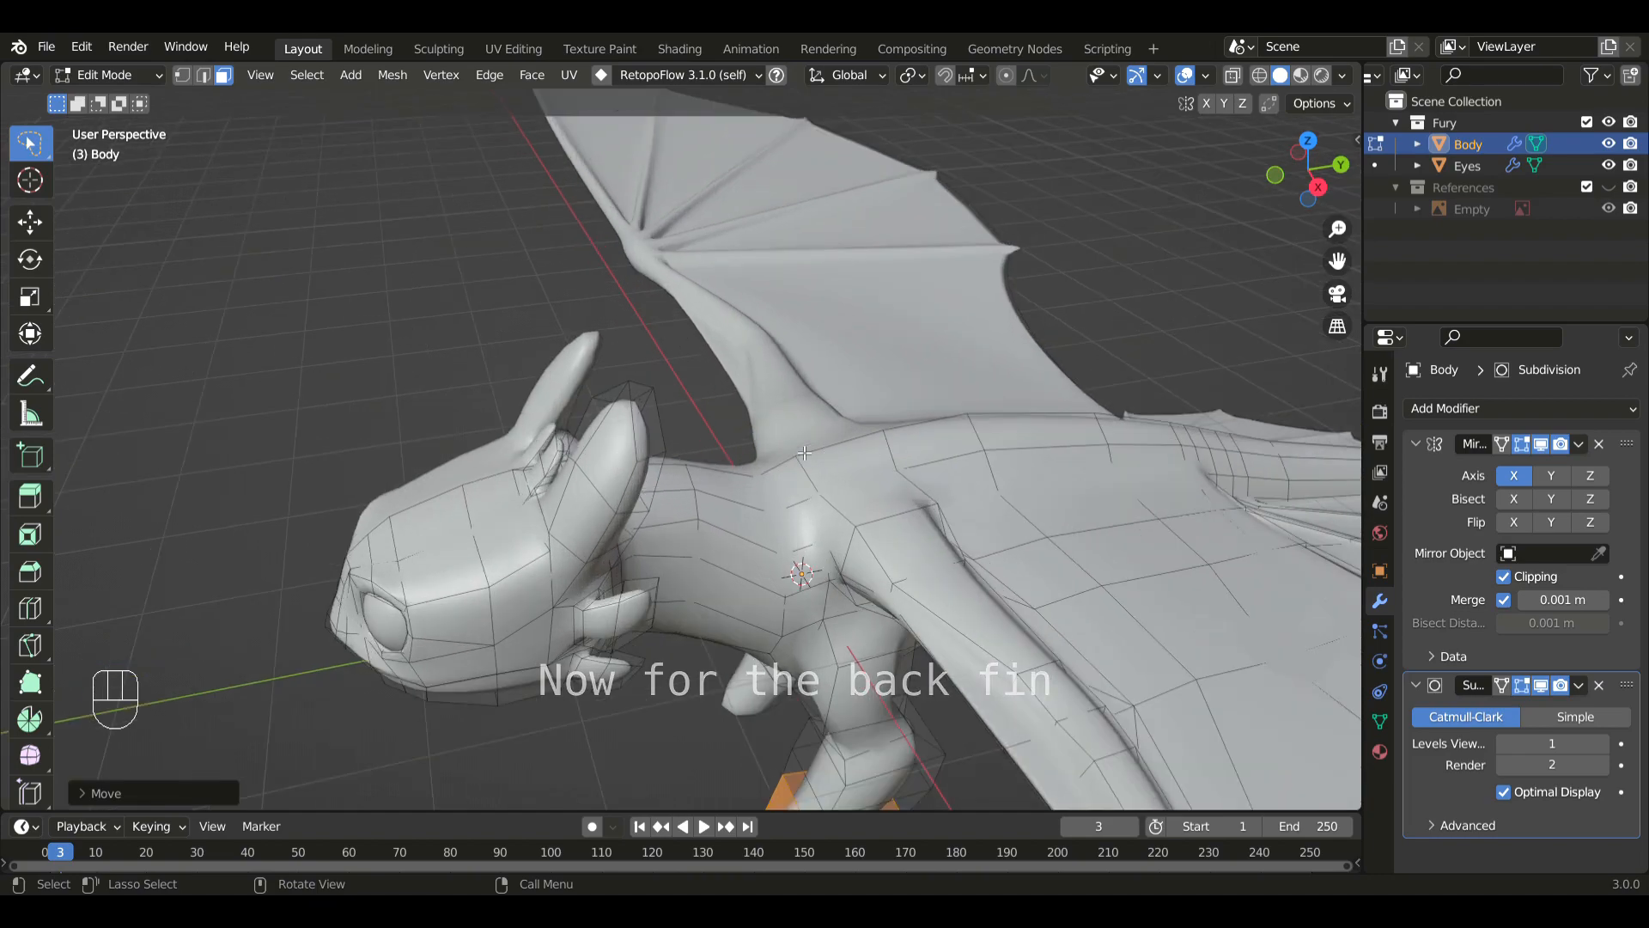
key("KP_3")
middle_click_drag(804, 453, 623, 477, "shift")
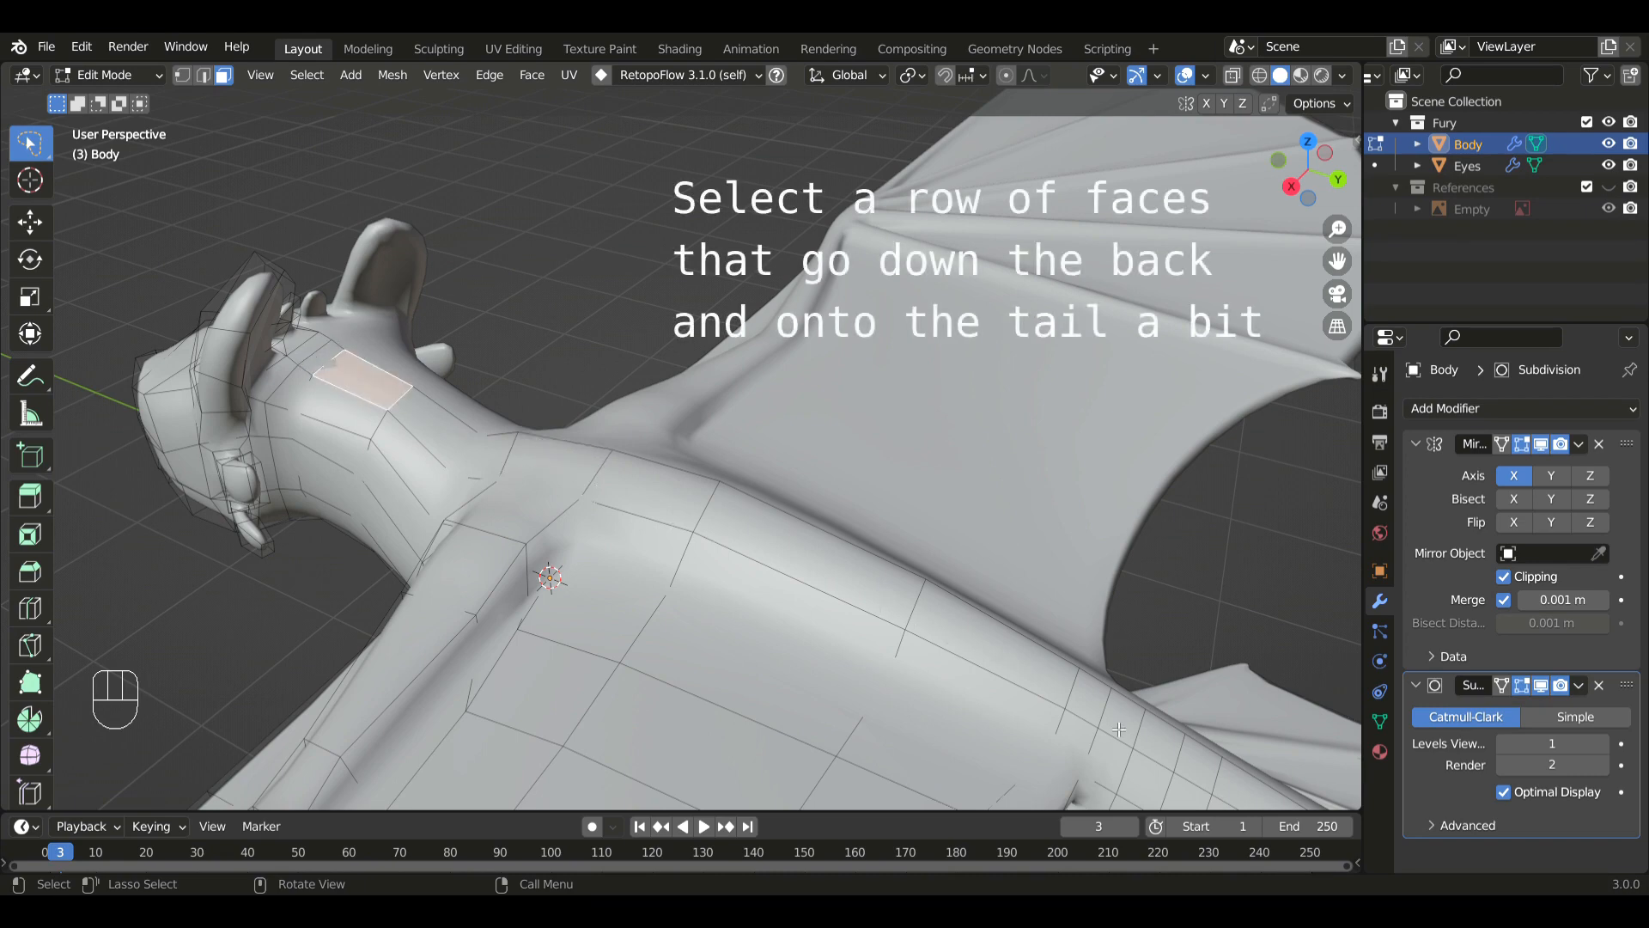
- Select the row of faces beside the centre line from the neck down the back and partway onto the tail
middle_click_drag(1076, 707, 690, 435, "shift")
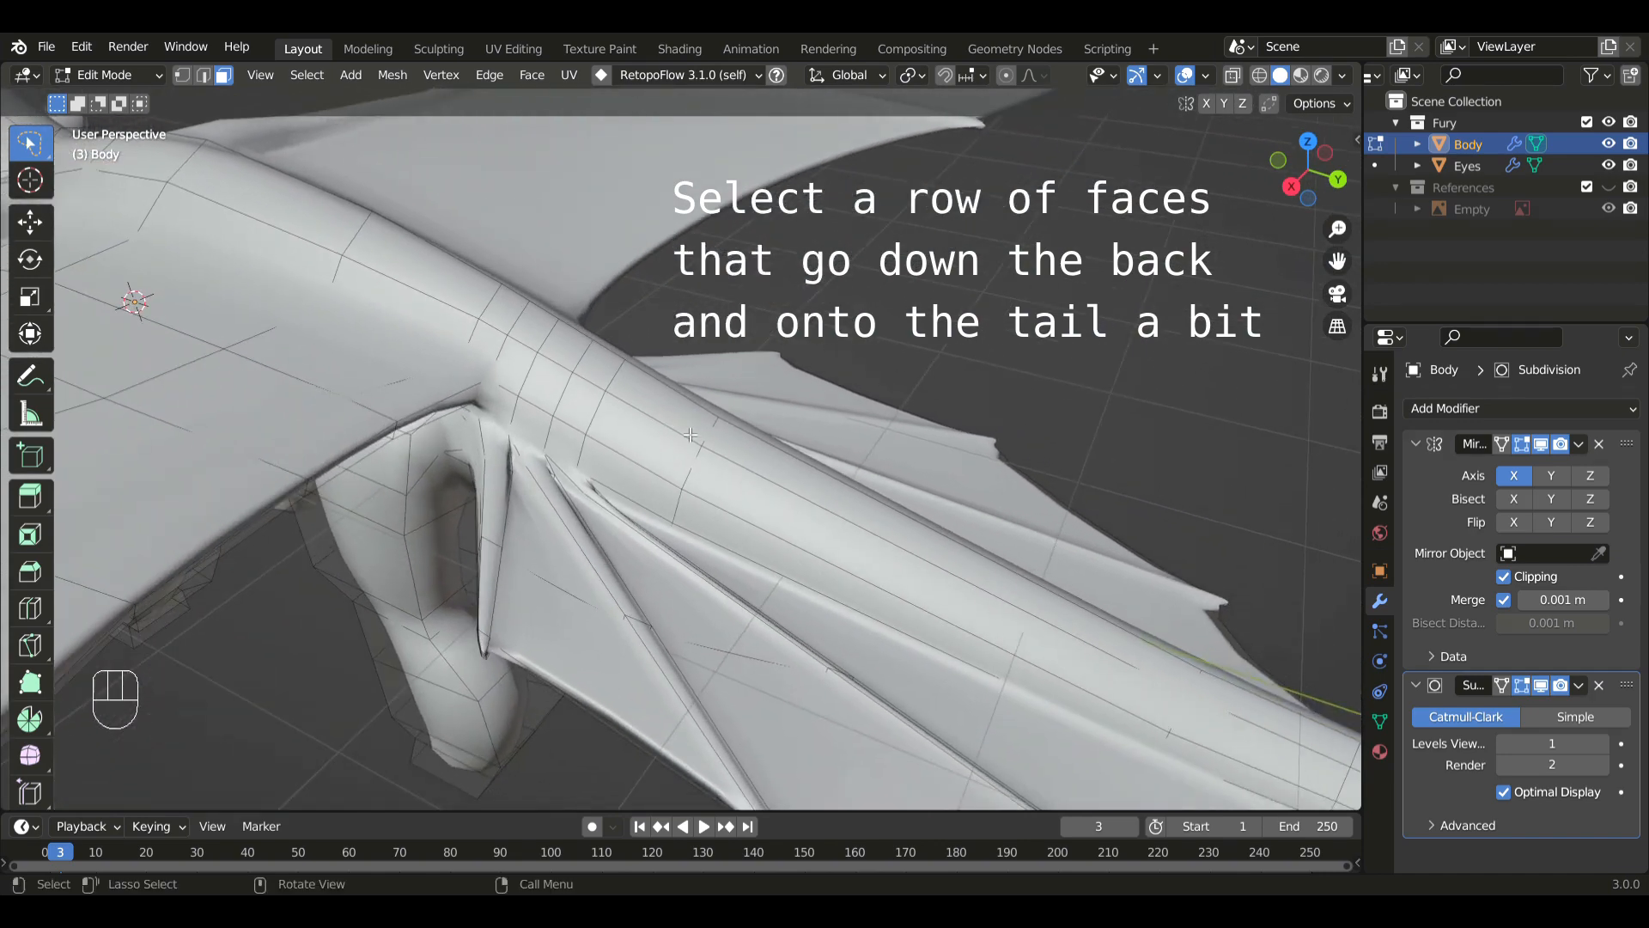
scroll(653, 413, "down", 2)
left_click(955, 572, "ctrl")
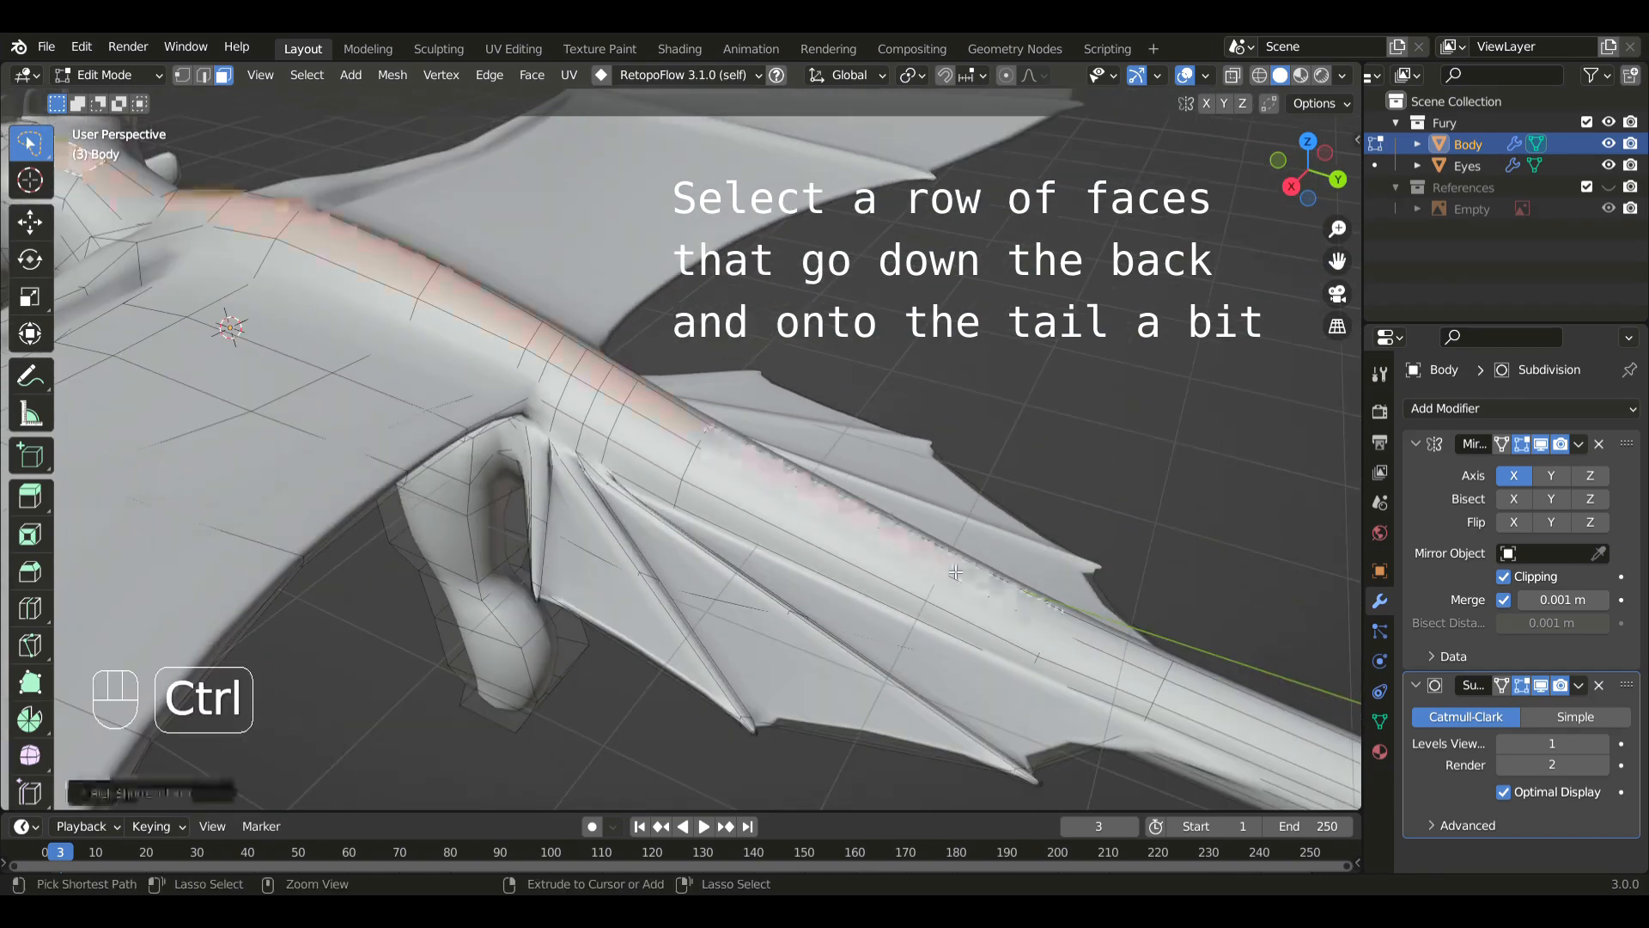
scroll(932, 569, "down", 3)
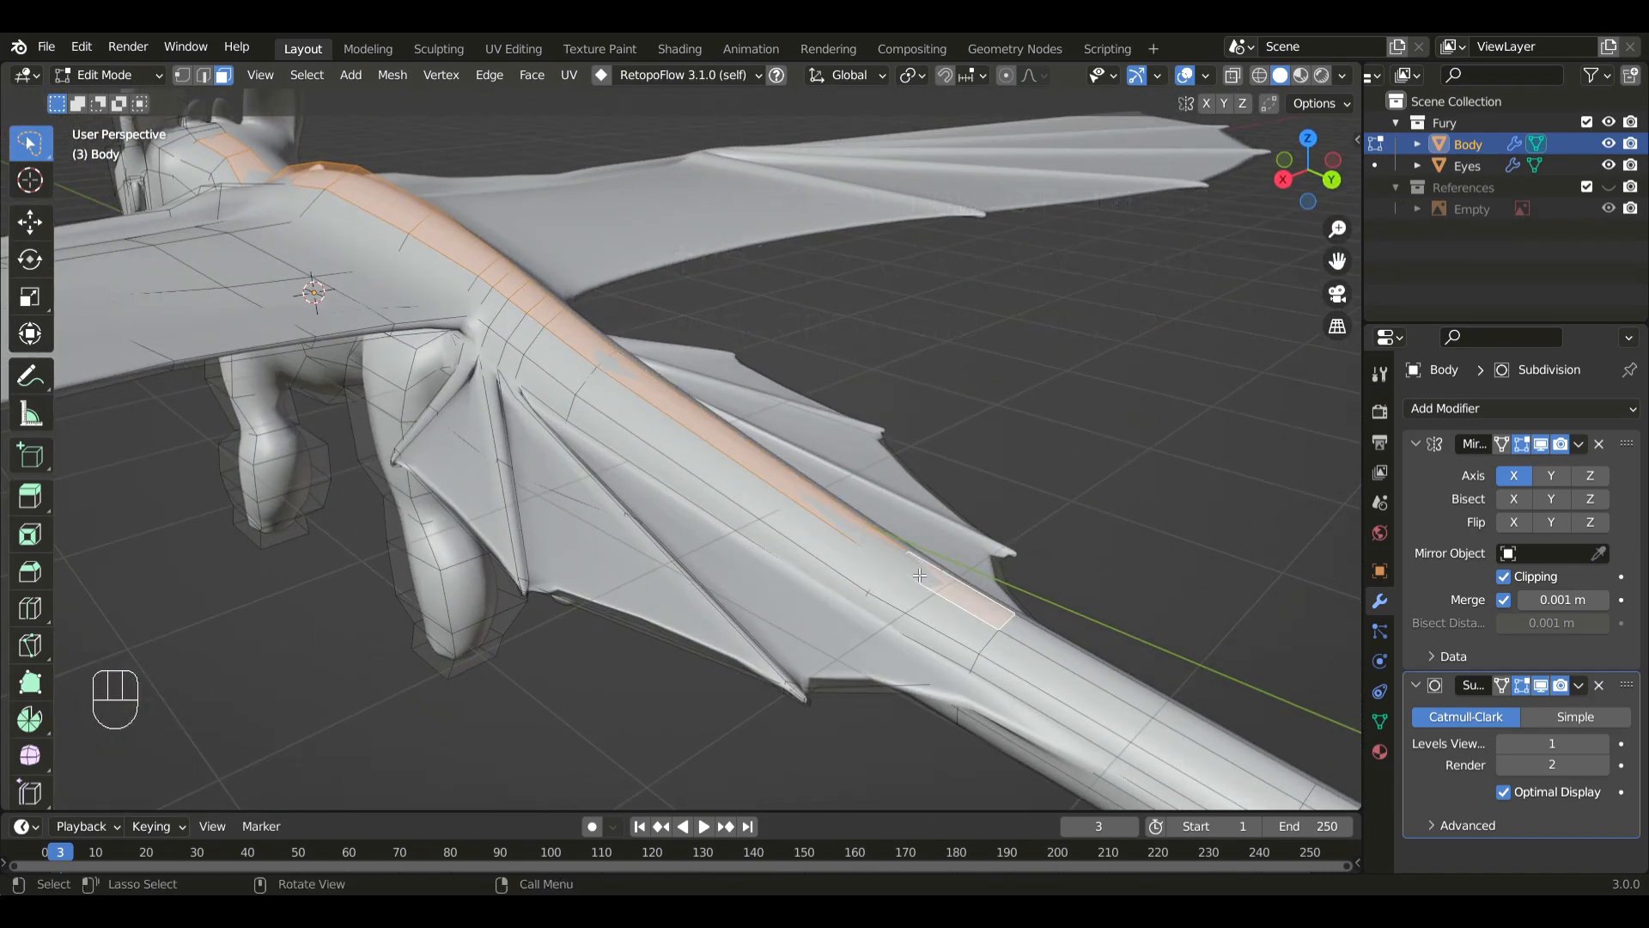
scroll(992, 624, "down", 2)
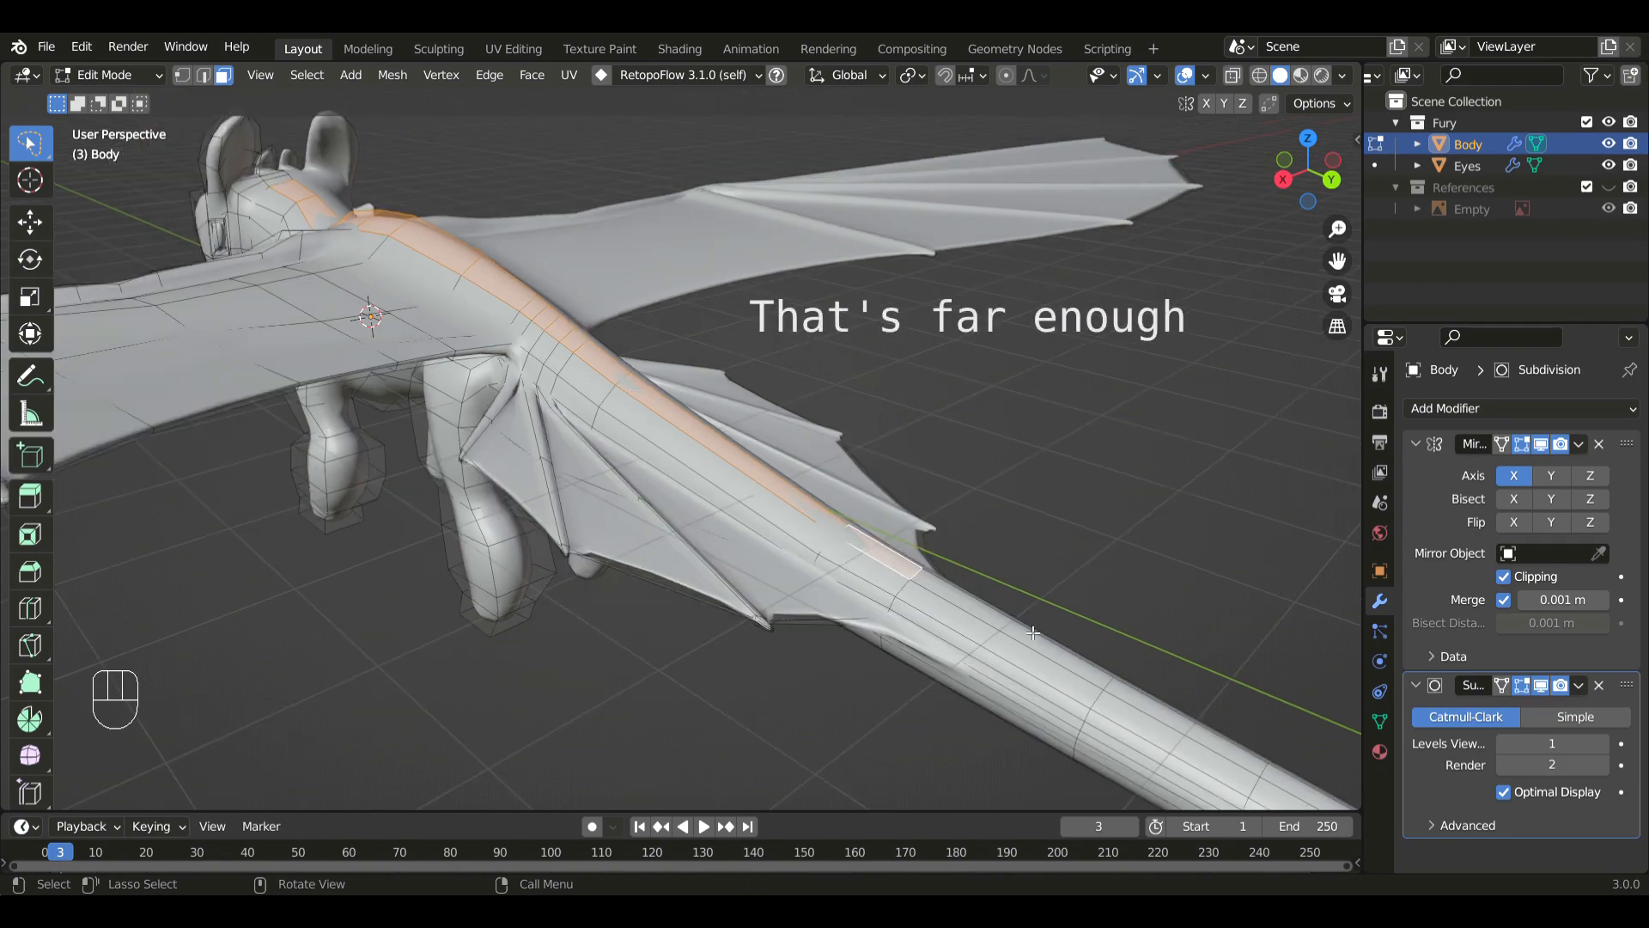
- Check the selected face row in X-ray and turn off the Subdivision modifier's display in Edit Mode
middle_click_drag(1029, 635, 844, 570)
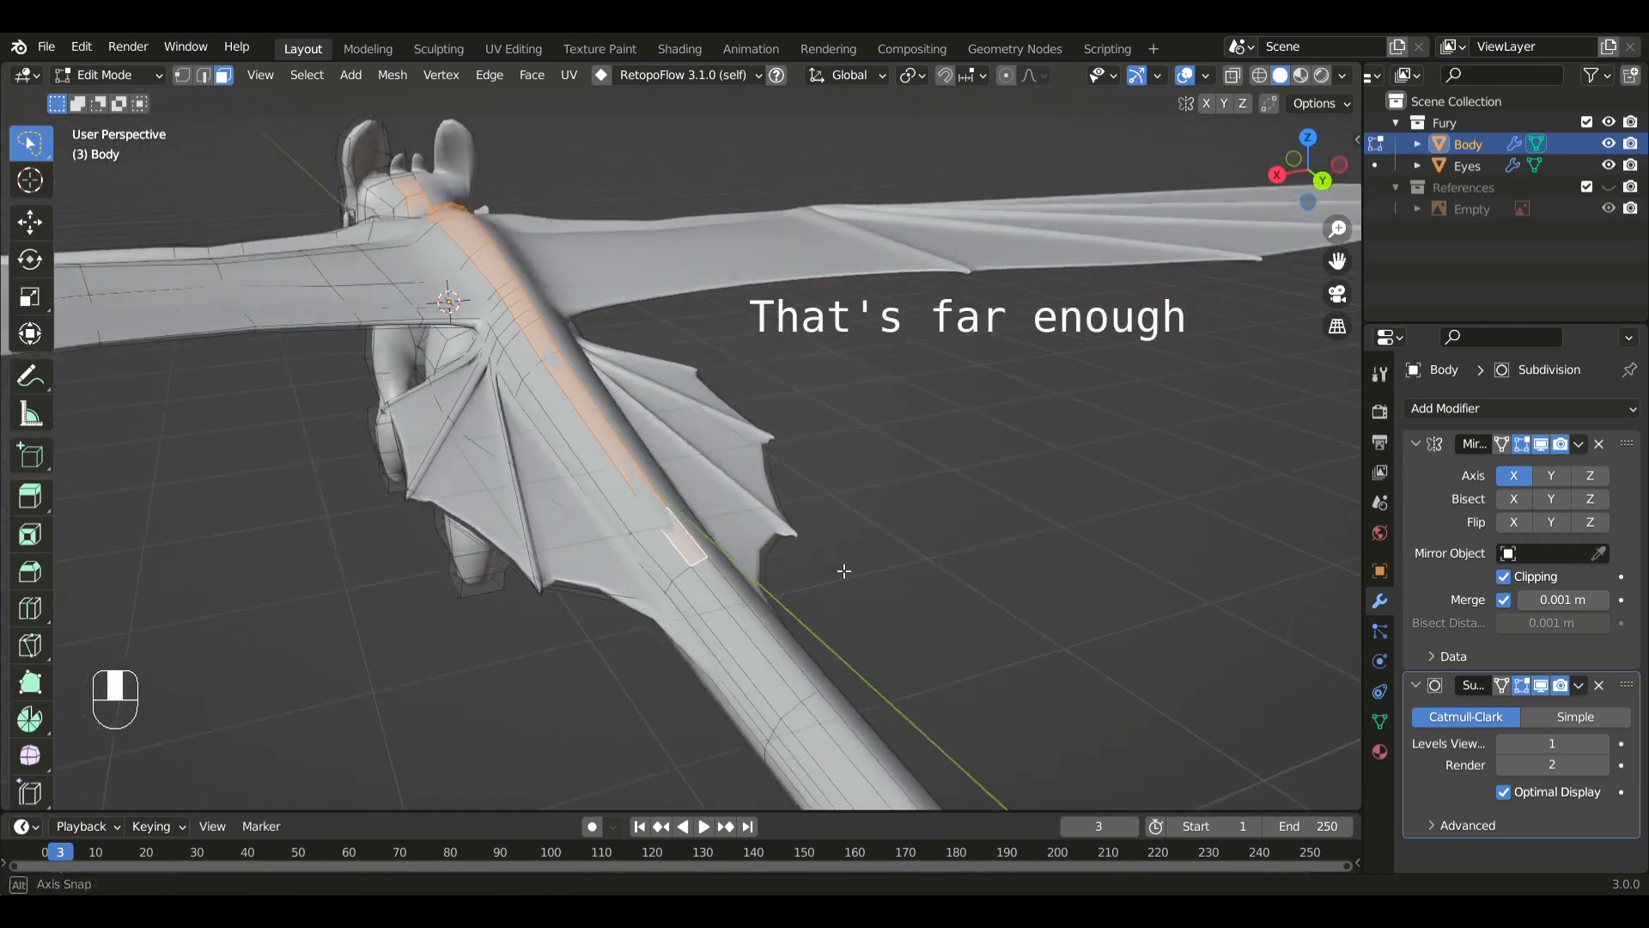
key("alt+z")
middle_click_drag(909, 672, 928, 689)
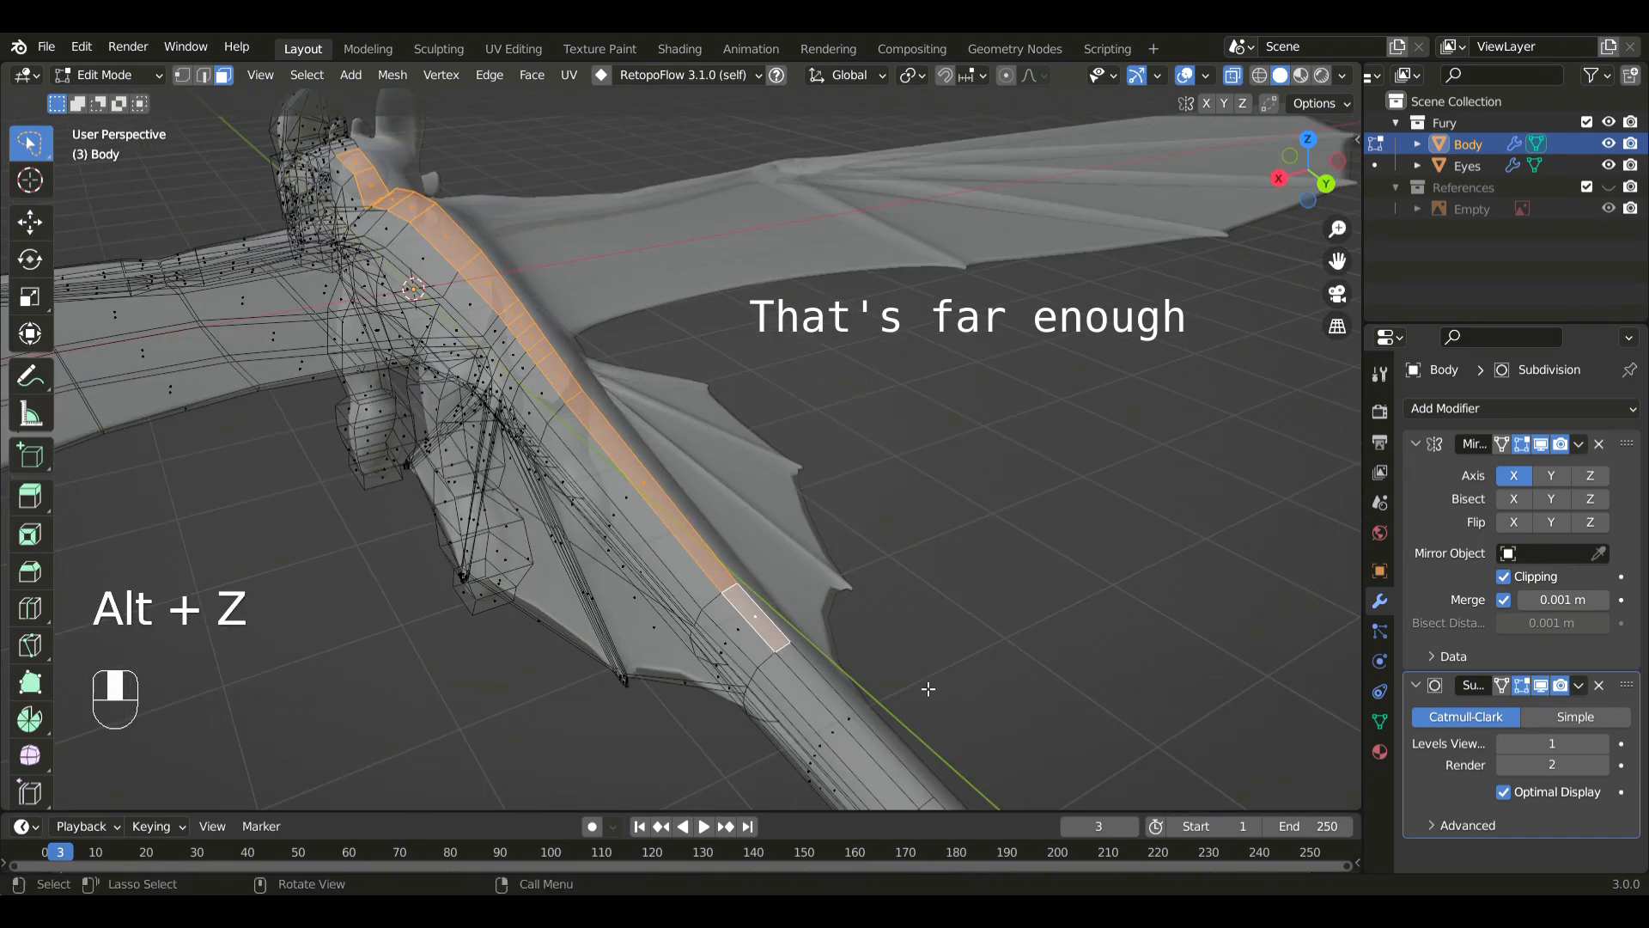
key("alt+z")
middle_click_drag(820, 553, 868, 489, "shift")
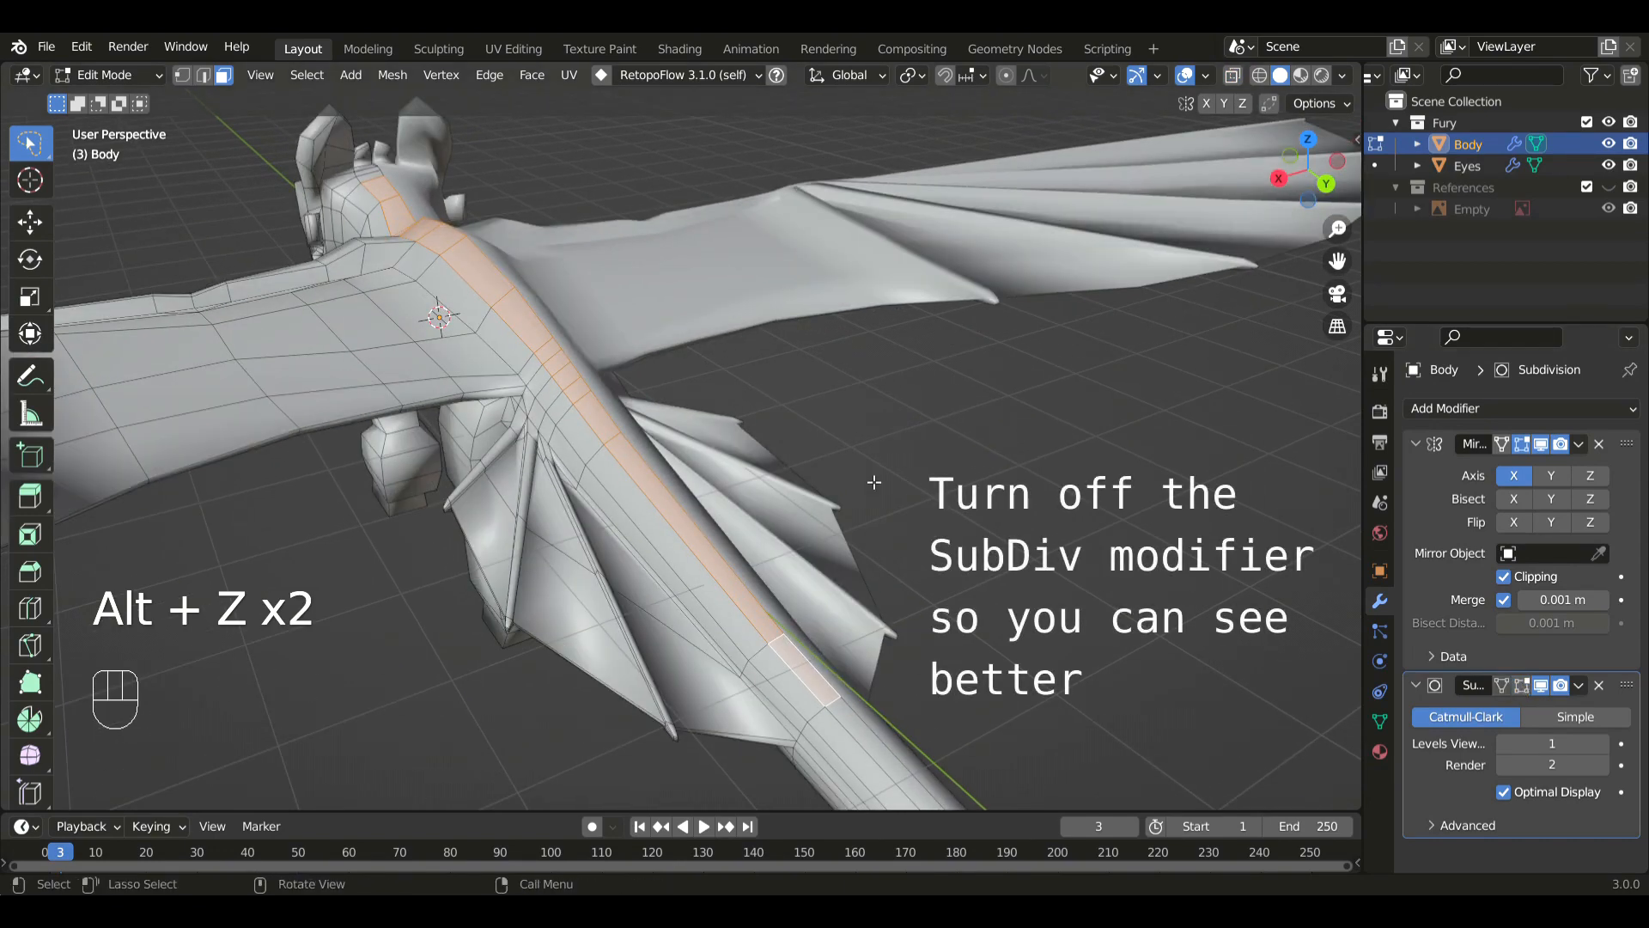
middle_click_drag(874, 483, 1307, 539)
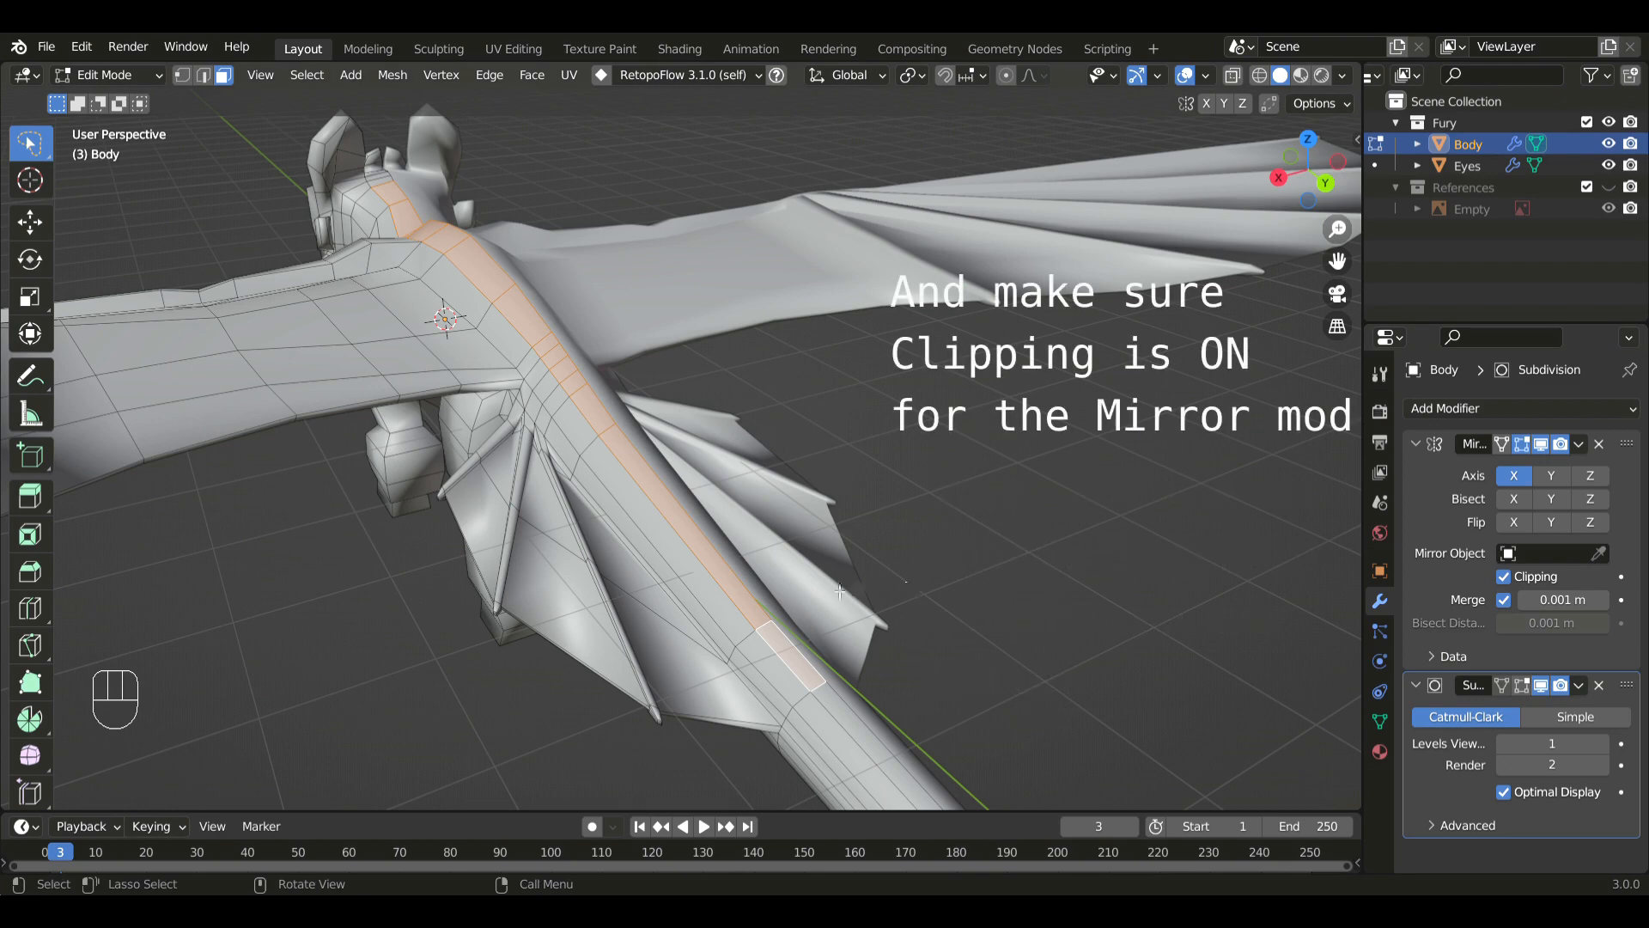
- Extrude the selected row of back faces upward along the Z axis to start the back fin
key("e")
key("z")
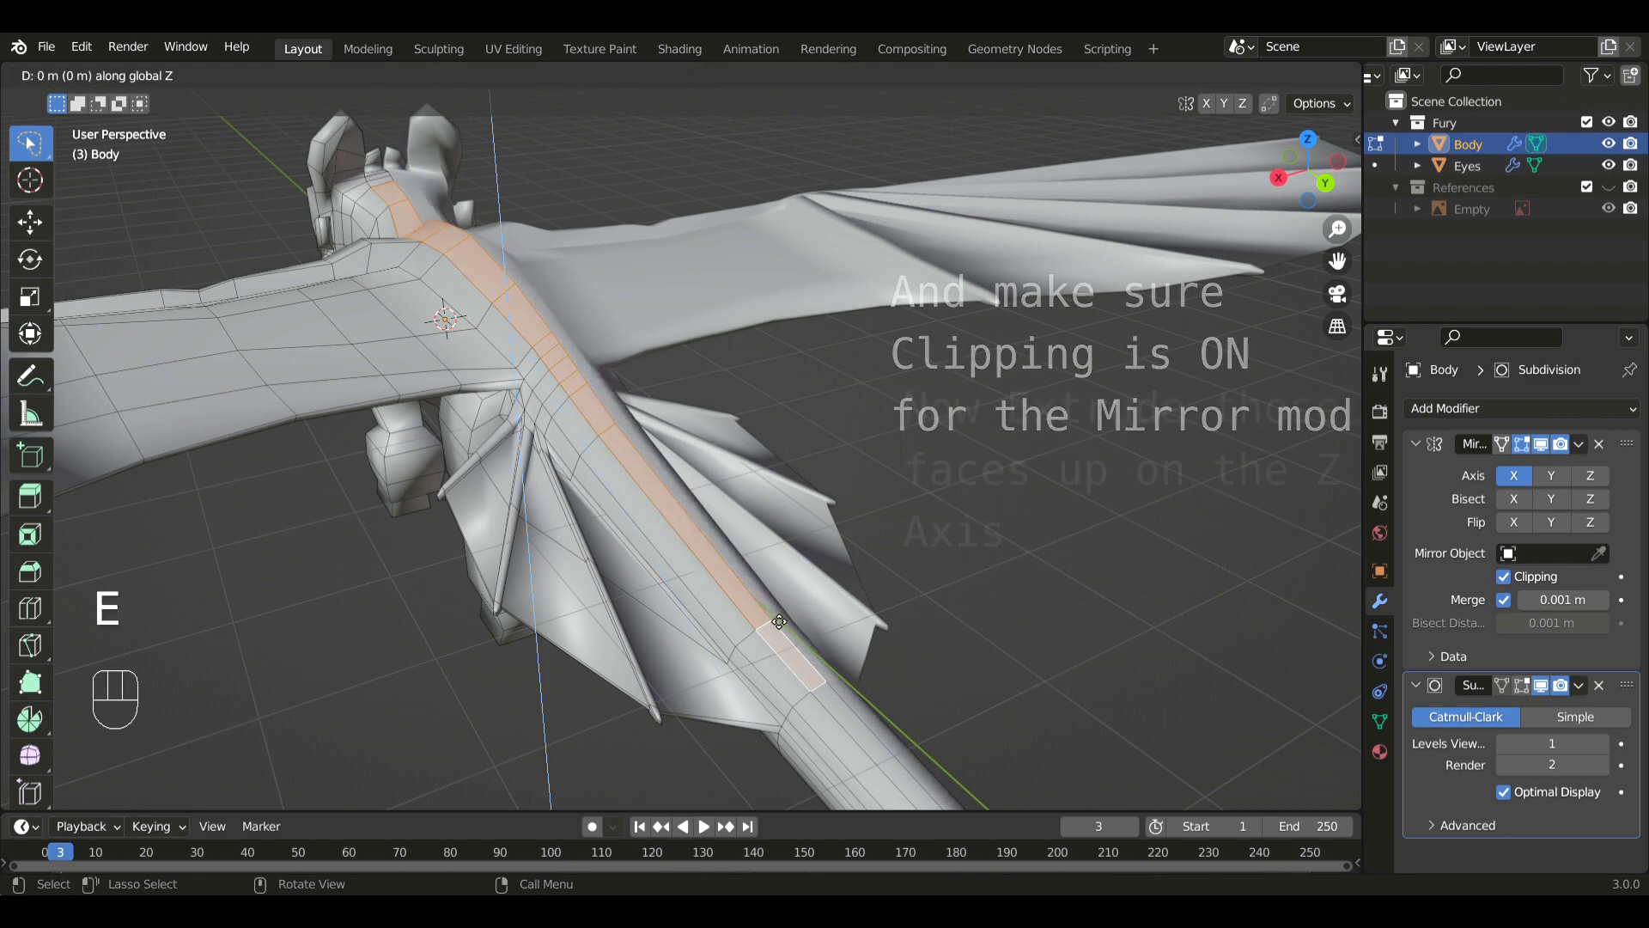
left_click(739, 468)
- Move the extruded fin faces about 0.05 m along X toward the middle of the body
middle_click_drag(739, 468, 673, 415)
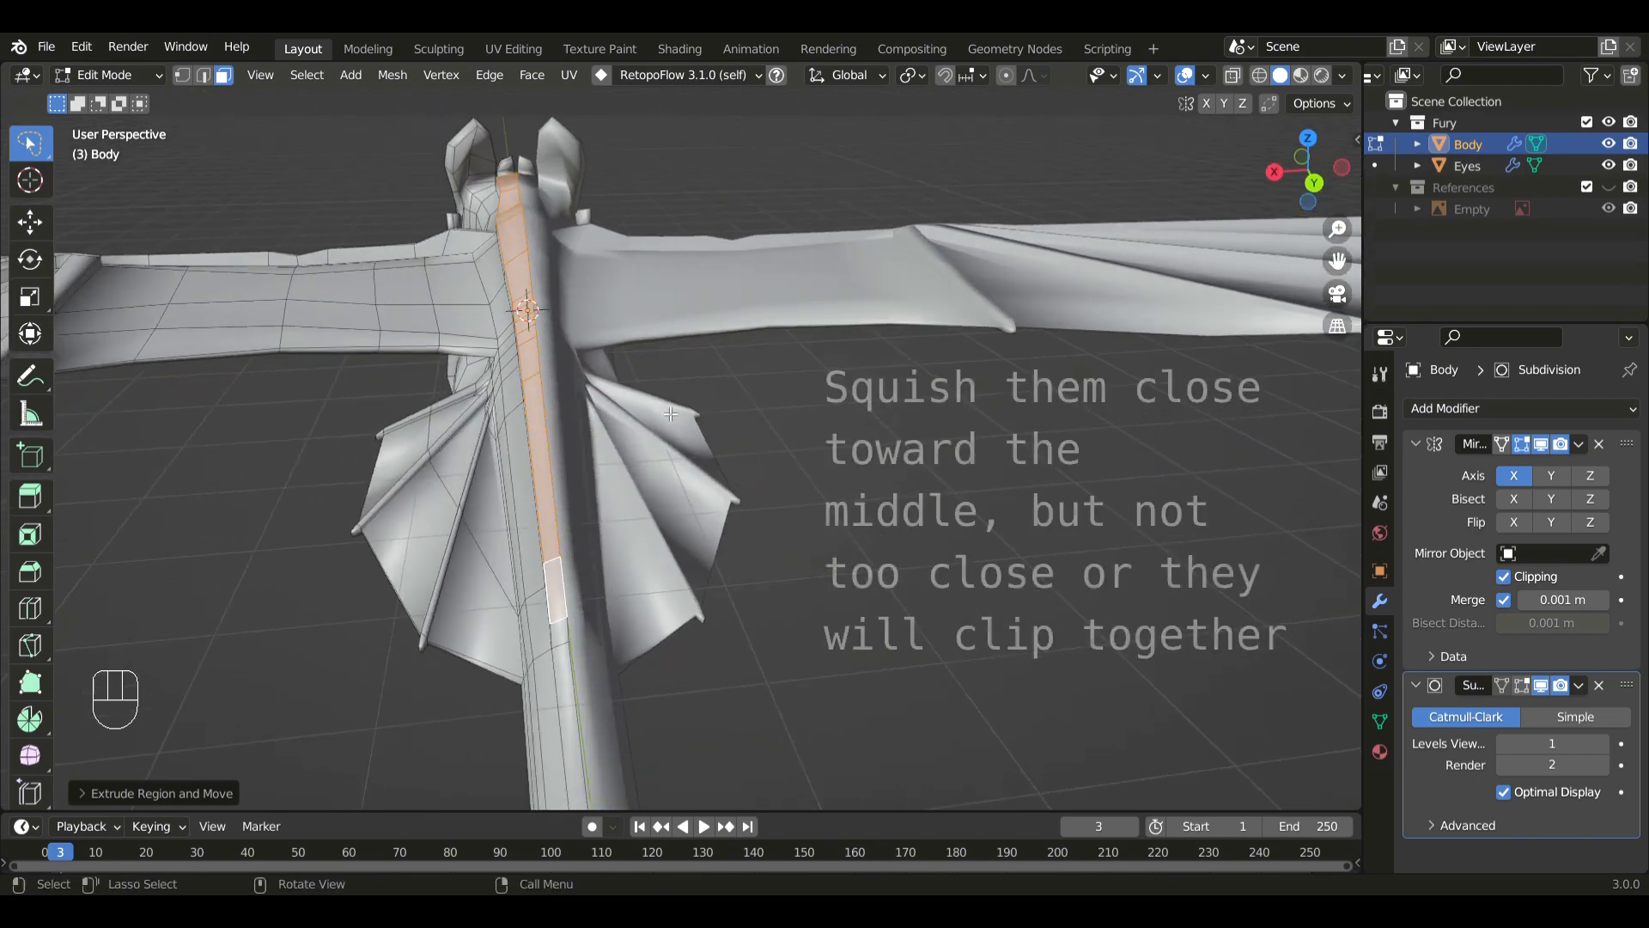
key("g")
key("x")
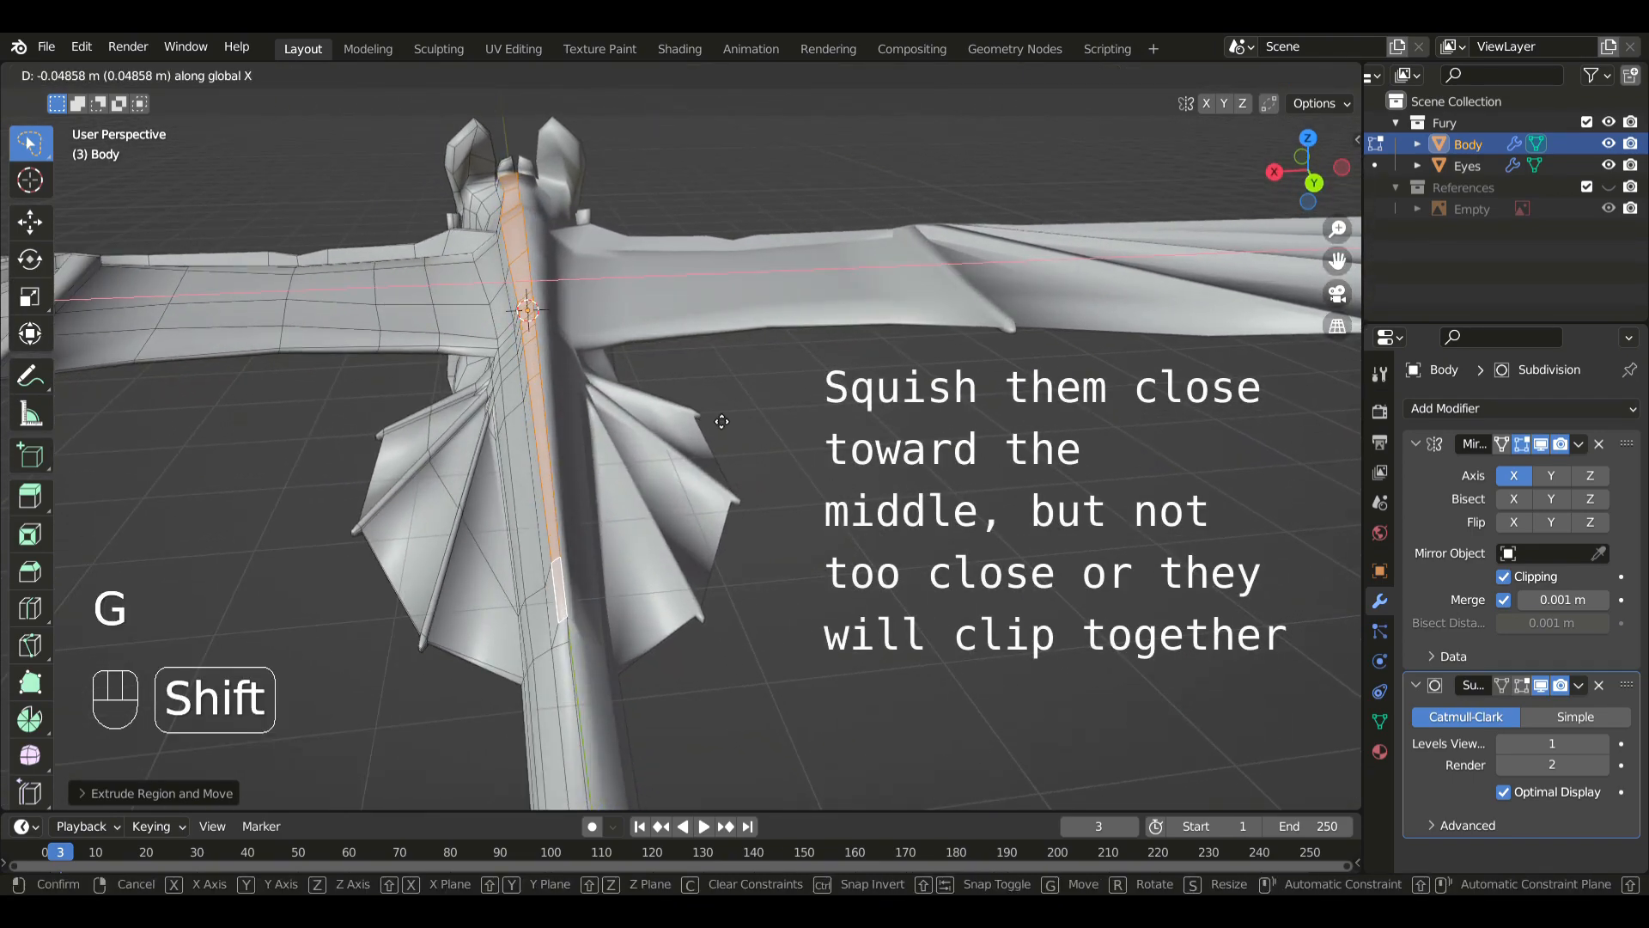
left_click(722, 421)
- Try to push the fin faces all the way to the centre line along X, and undo the attempt
key("g")
key("x")
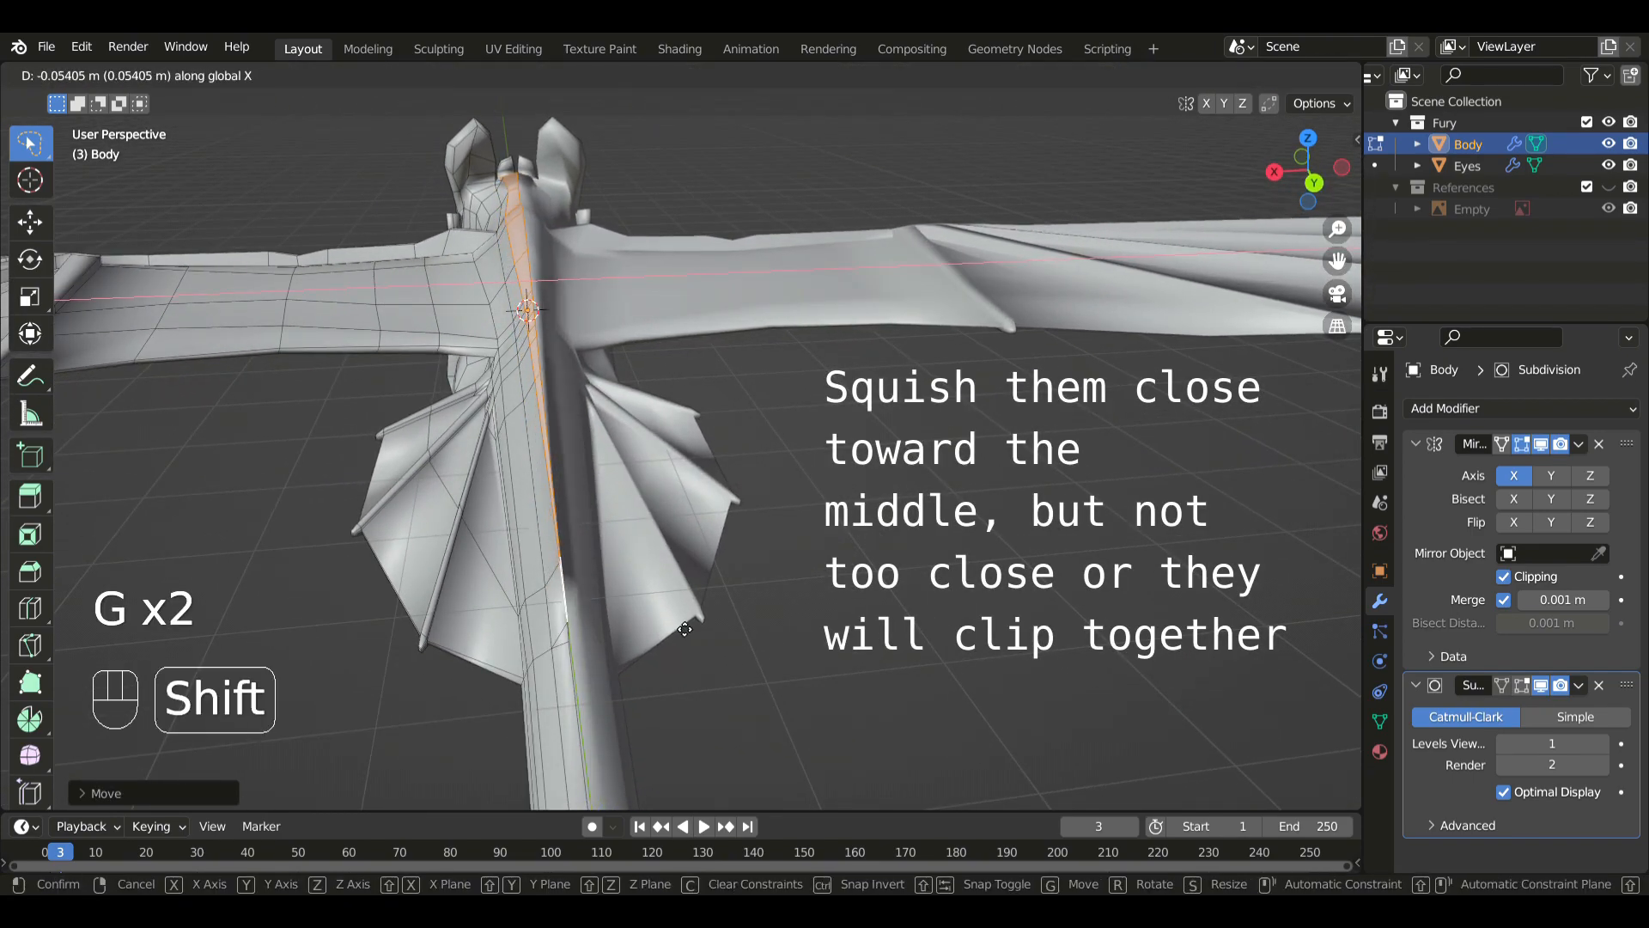
left_click(685, 628)
key("g")
key("x")
left_click(661, 601)
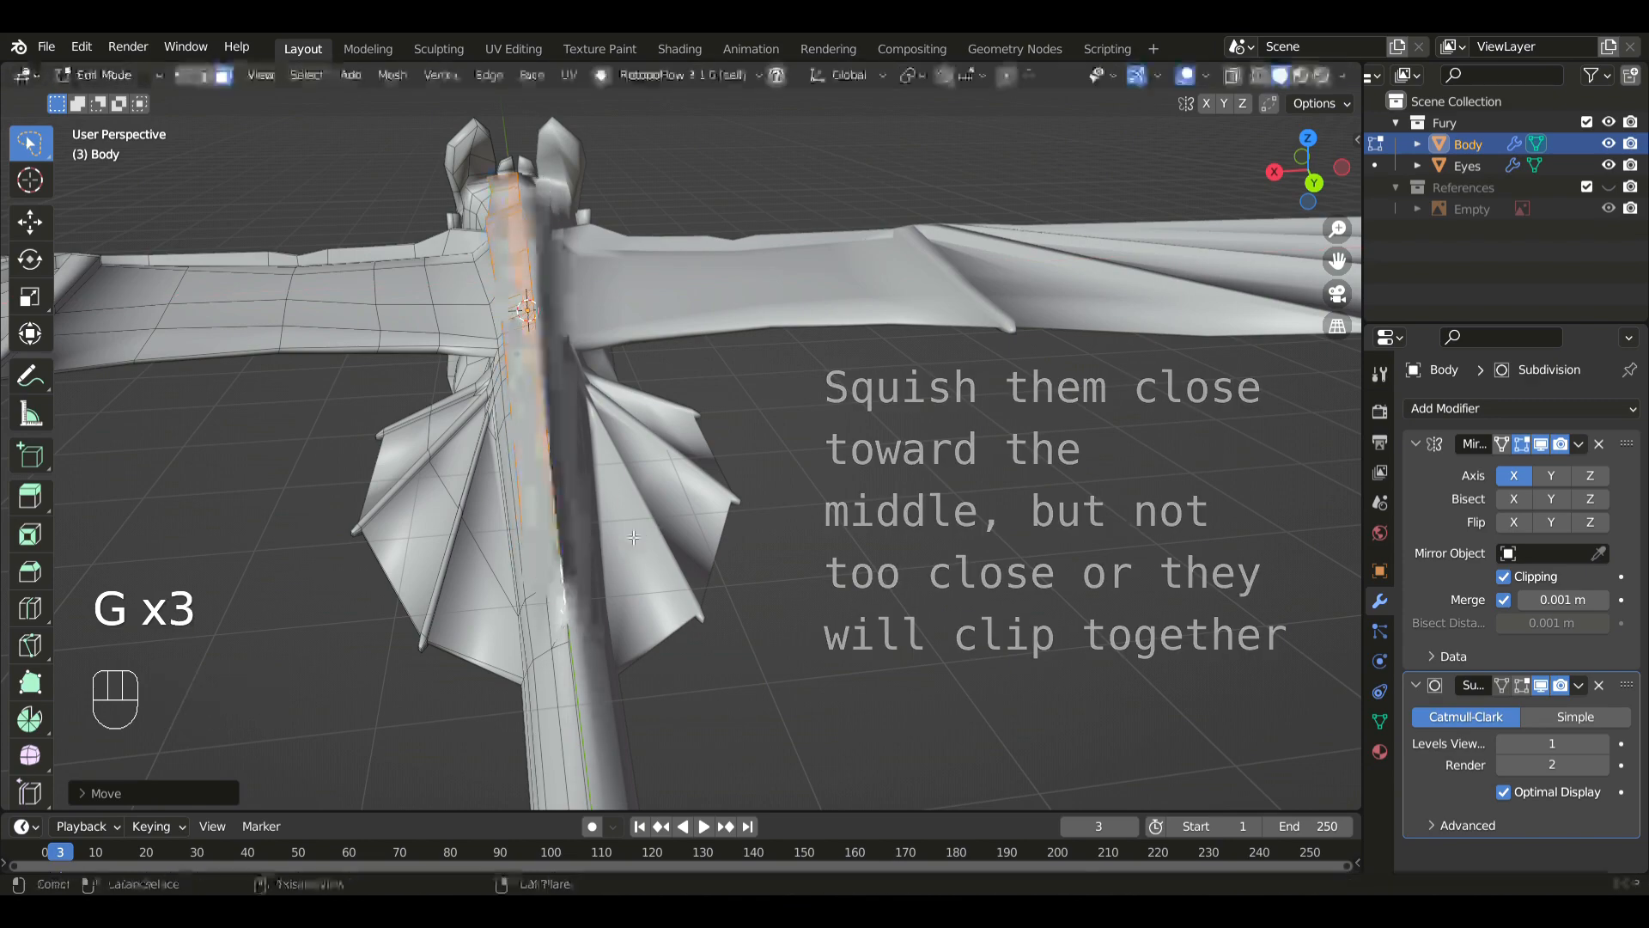
key("ctrl+z")
- Nudge the fin faces about 0.01 m closer to the centre along X, keeping them clear of the mirror plane
key("g")
key("x")
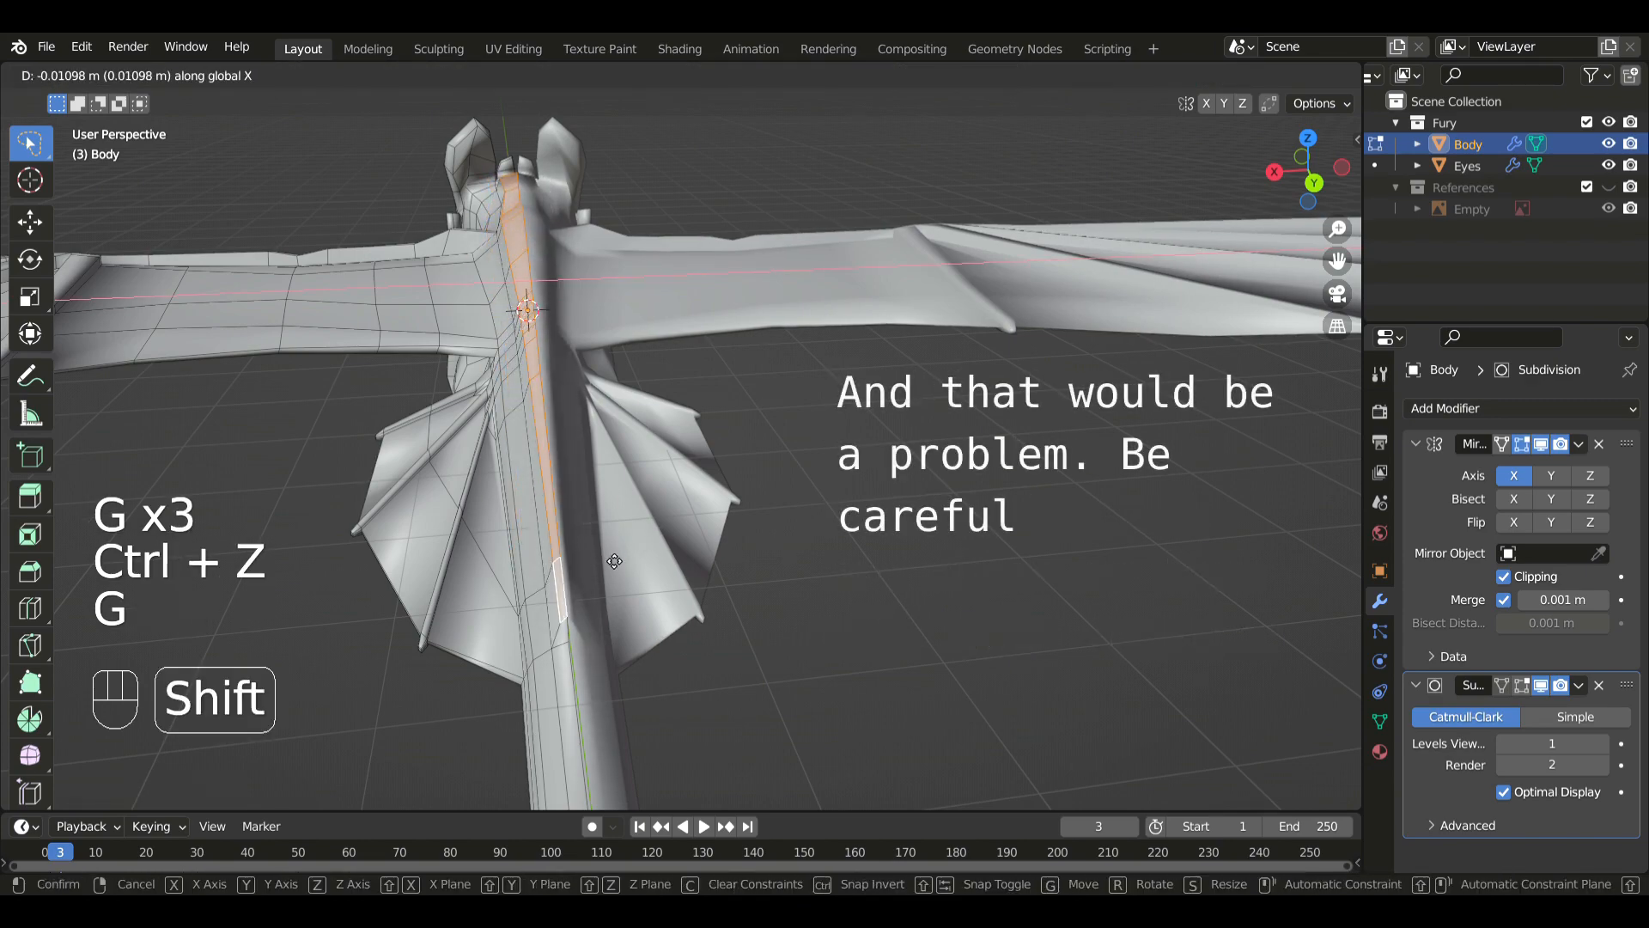
left_click(616, 561)
- Select the outer wing faces in X-ray and hide them to clear the side view of the back
middle_click_drag(687, 567, 570, 578)
key("KP_3")
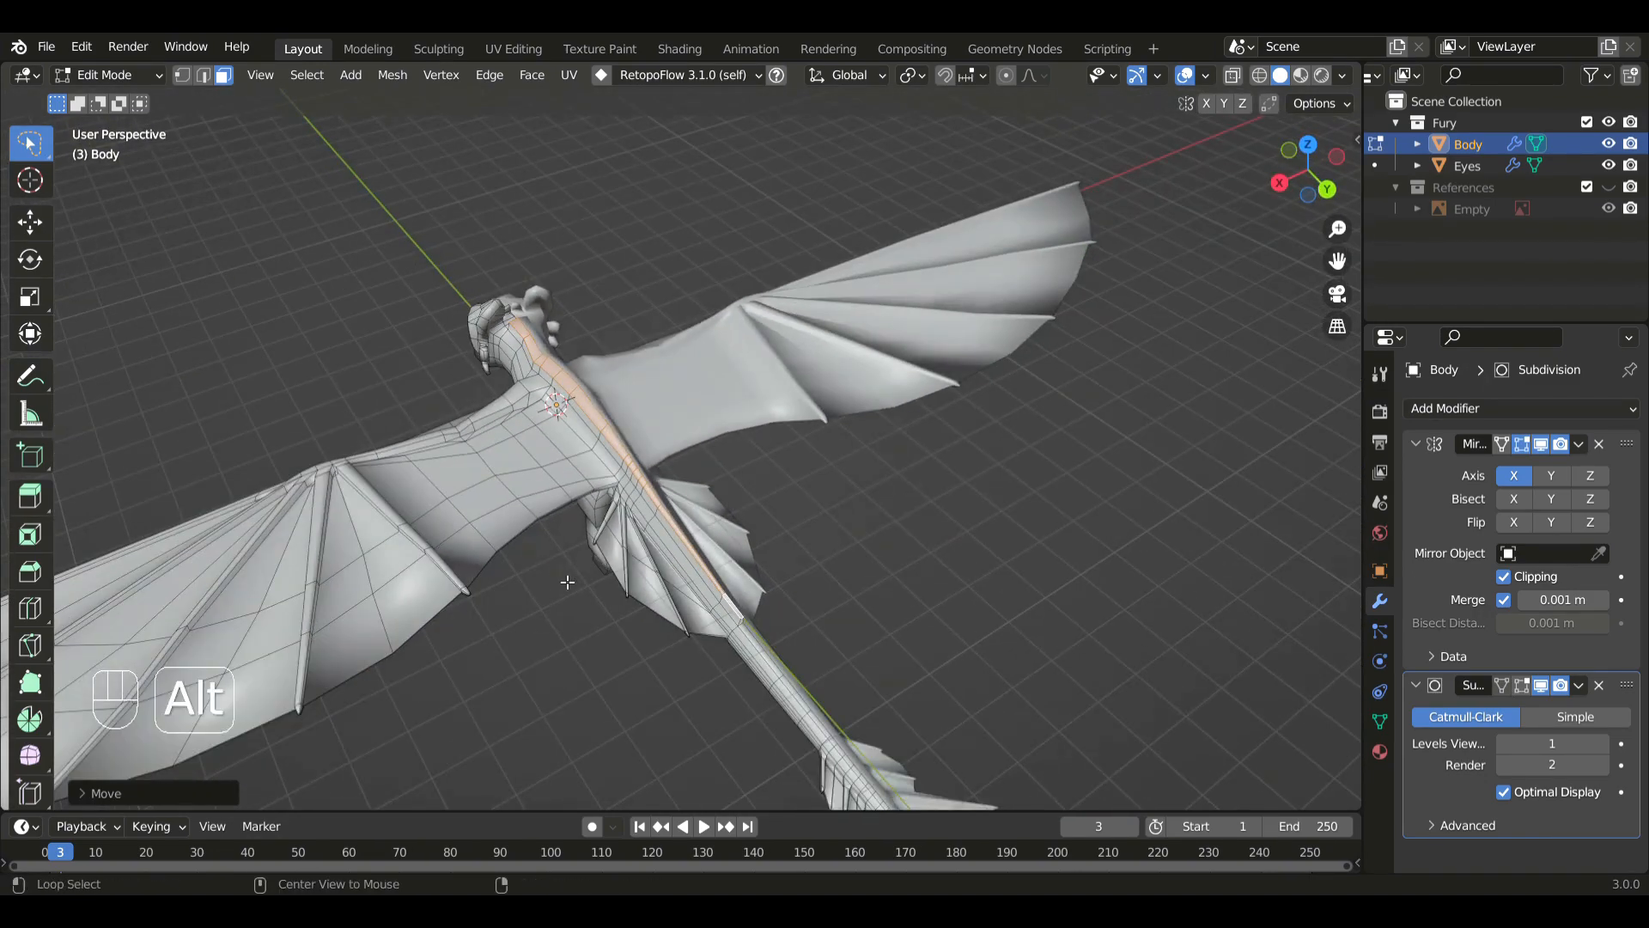
key("alt+z")
scroll(571, 589, "down", 2)
mouse_move(603, 541)
left_mouse_down()
mouse_move(5, 582)
mouse_move(565, 645)
left_mouse_up()
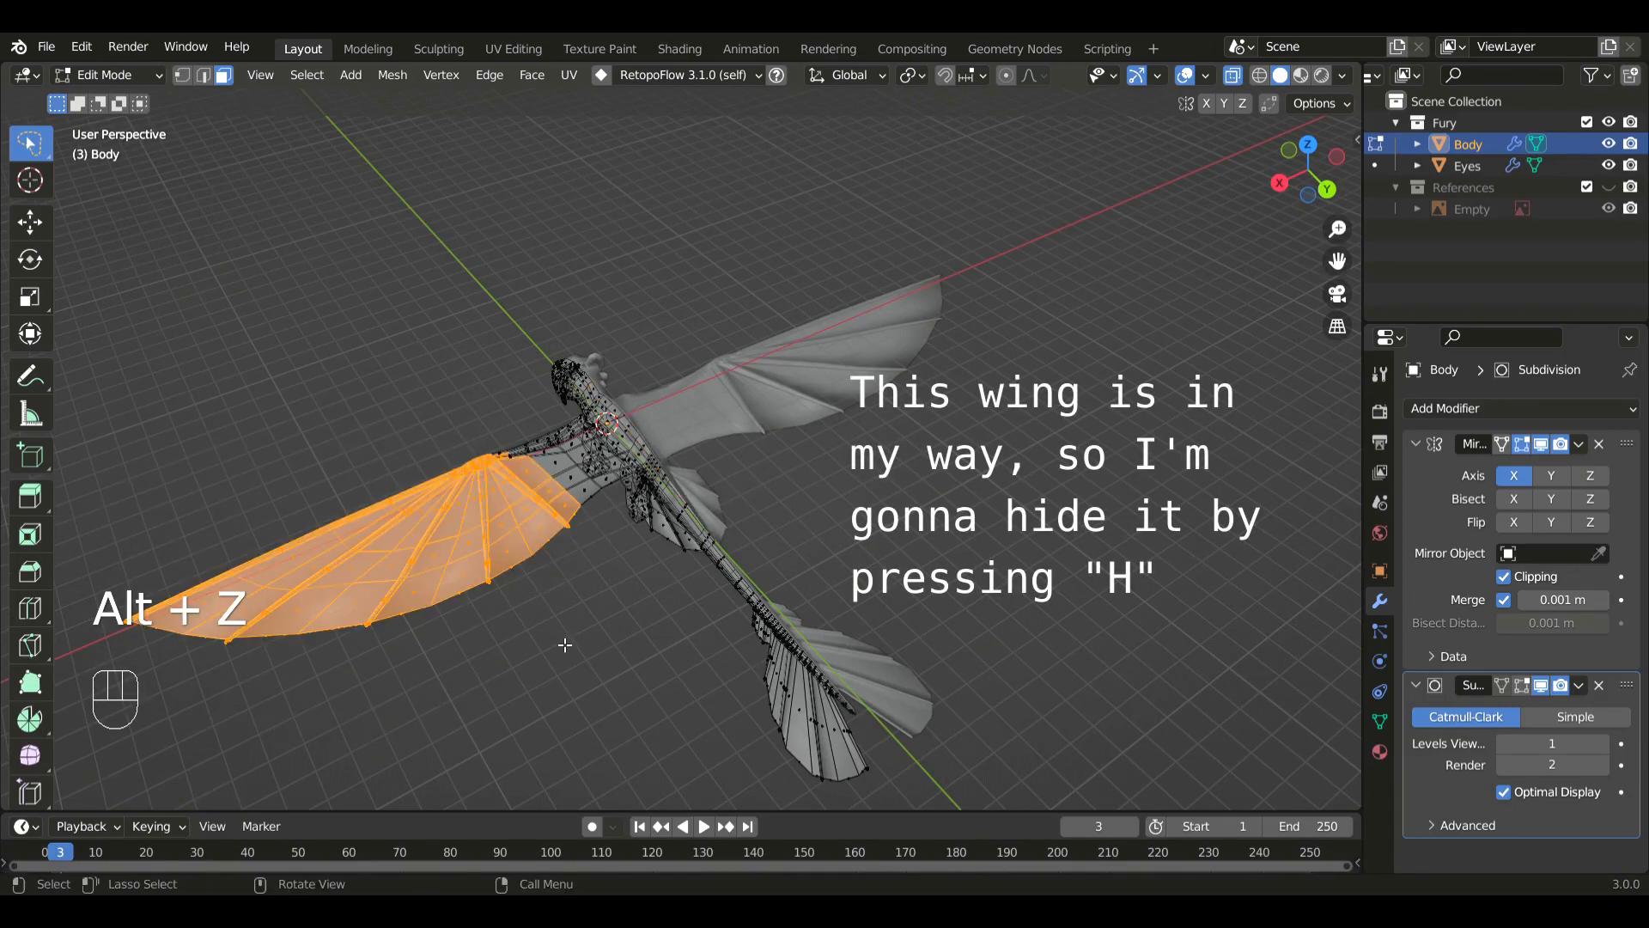
key("h")
middle_click_drag(563, 633, 597, 578)
key("KP_3")
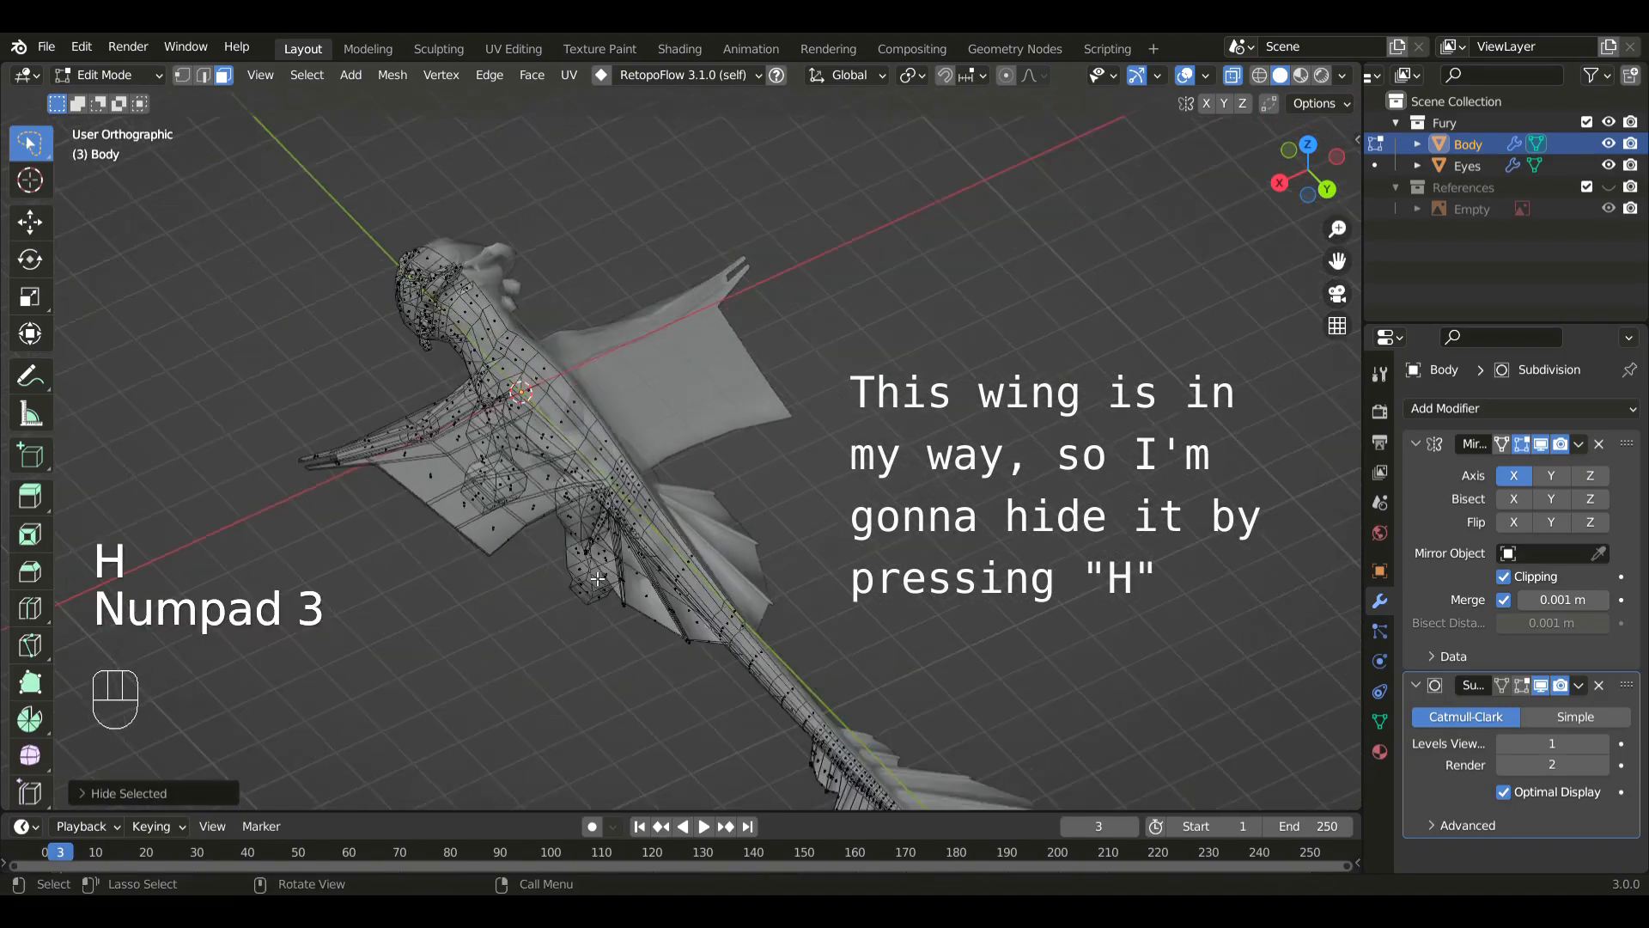
- Select the continuous strip of faces along the fin's top edge, from its tail end to behind the head
scroll(598, 579, "up", 4)
key("alt+z")
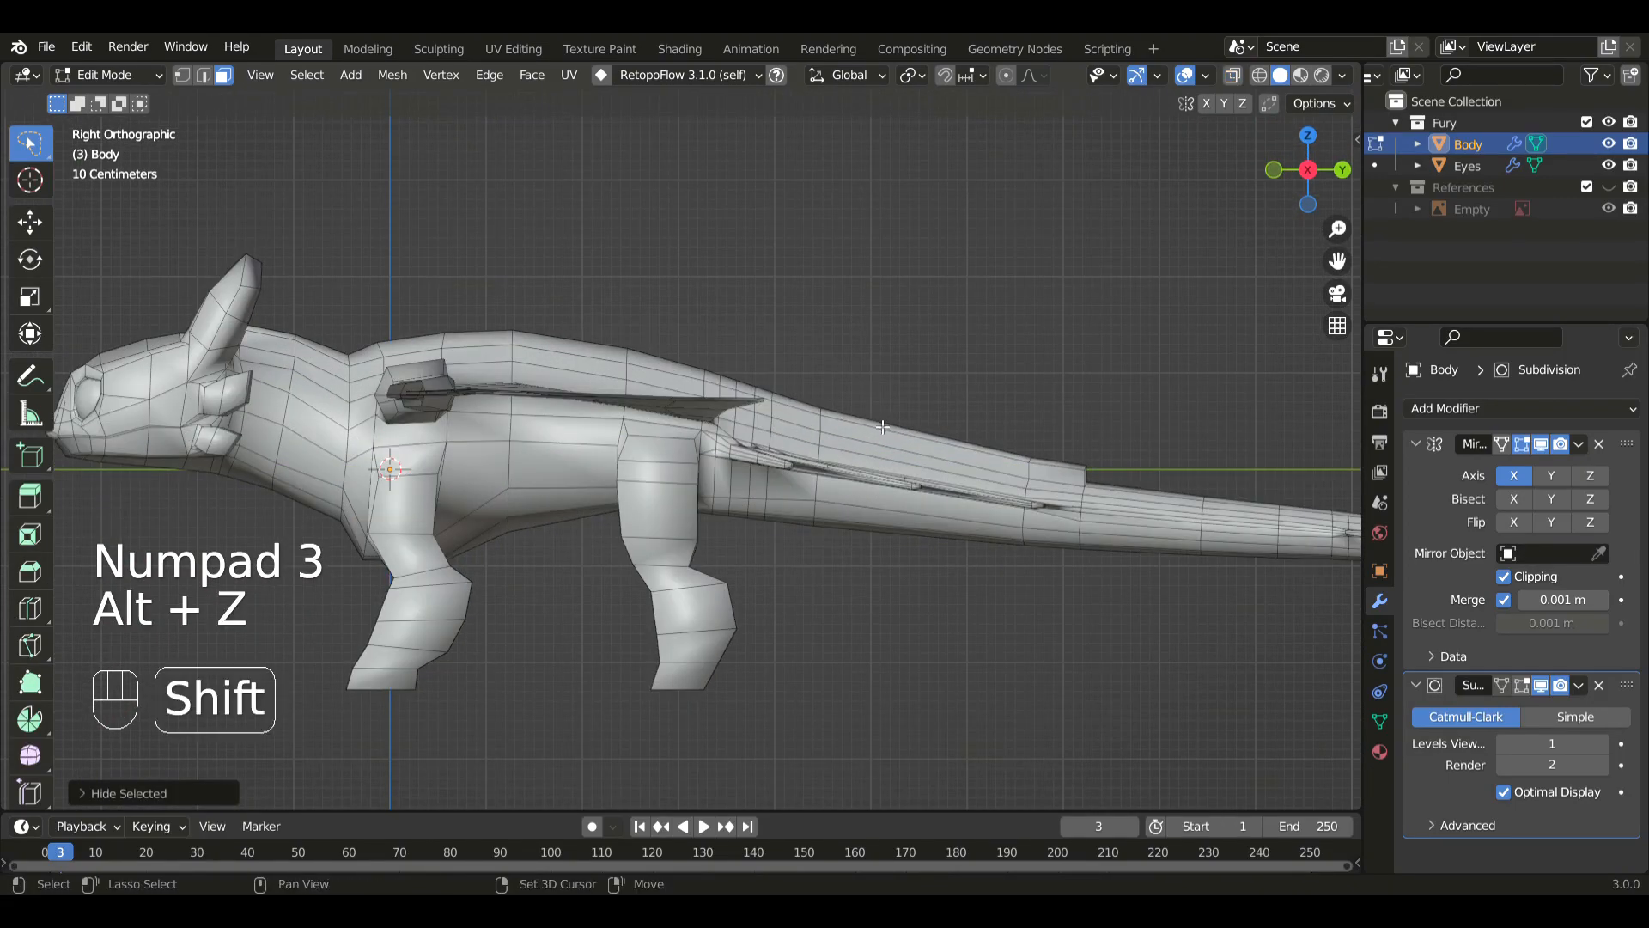
middle_click_drag(807, 446, 764, 505, "shift")
scroll(764, 505, "up", 2)
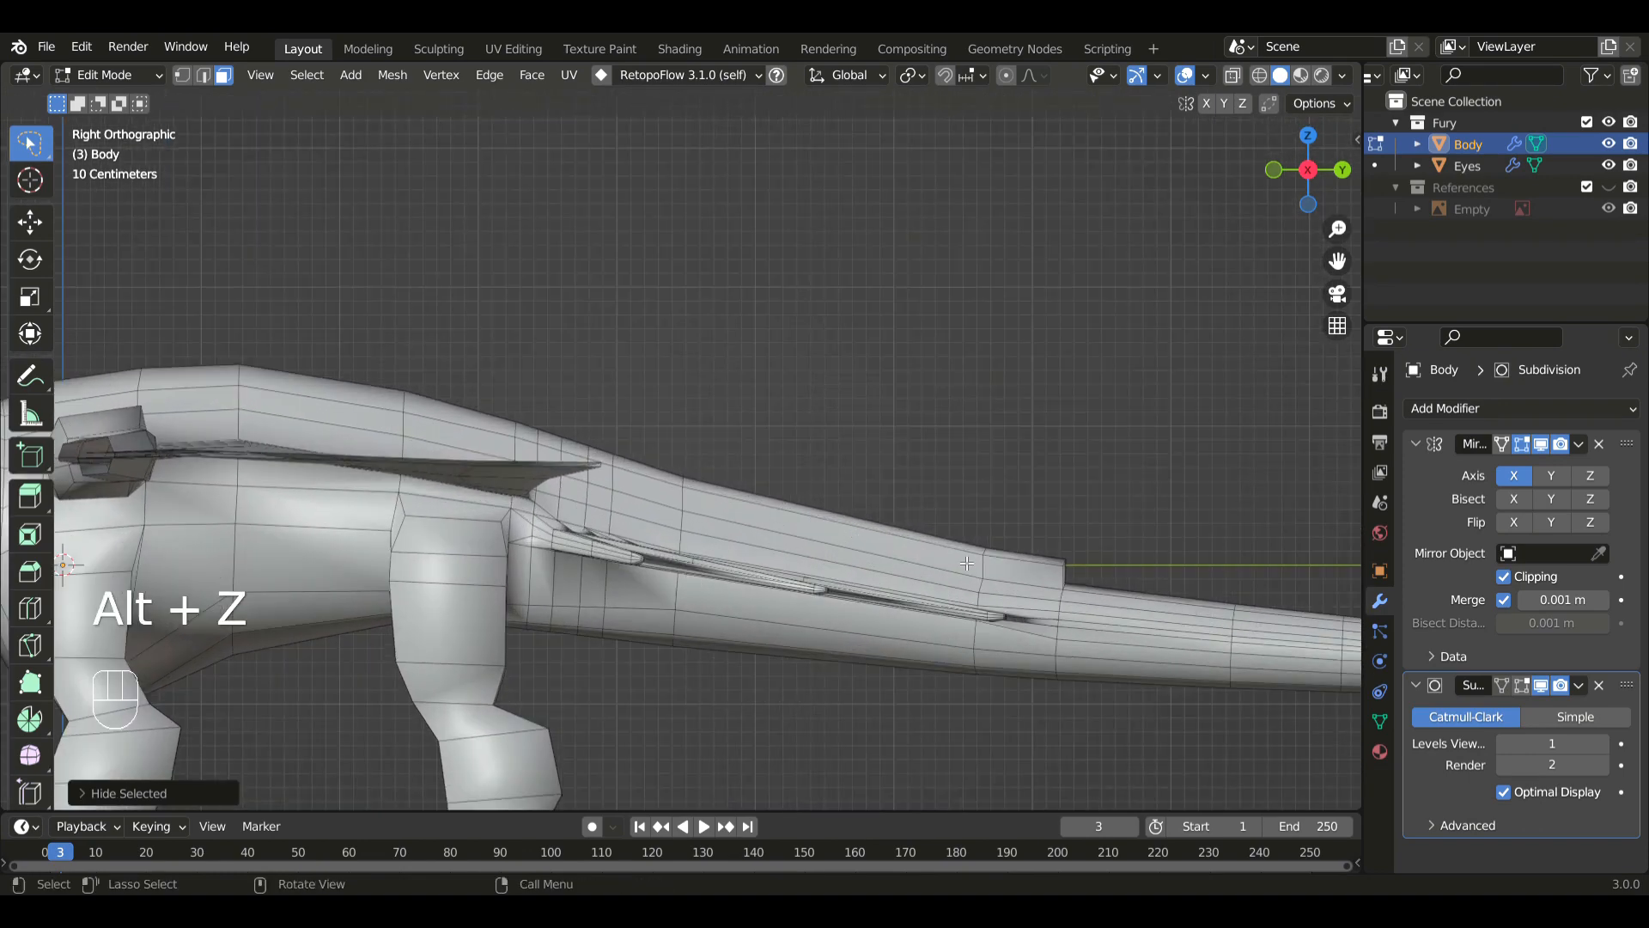
key("2")
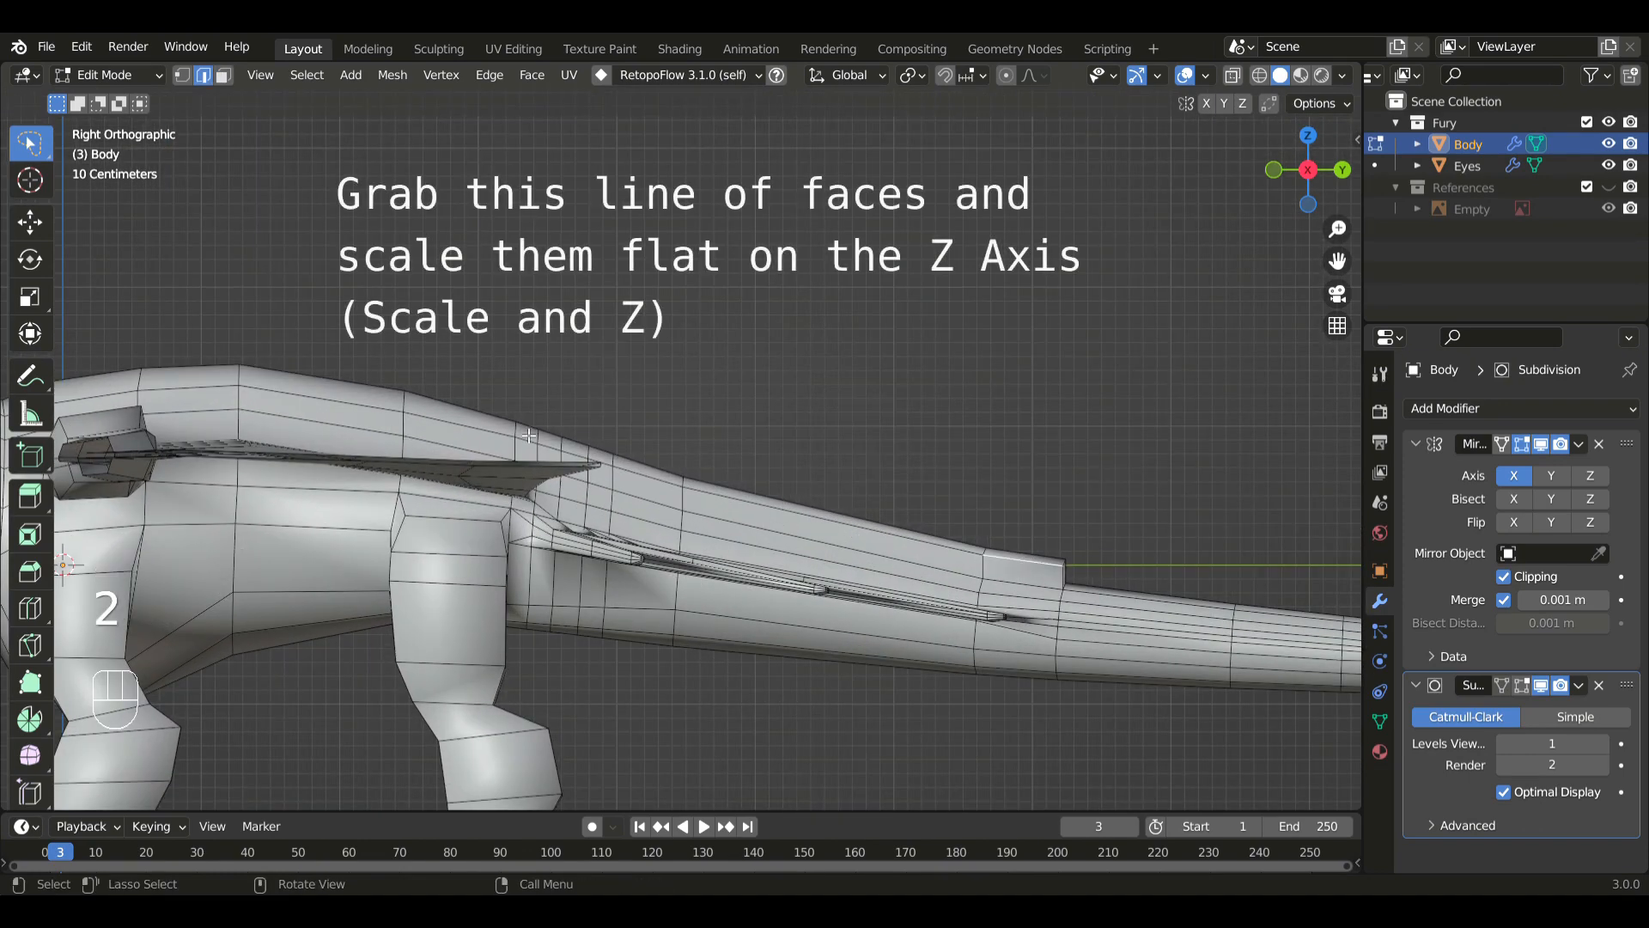
middle_click_drag(980, 554, 479, 452, "shift")
left_click(350, 436, "ctrl")
scroll(687, 558, "down", 3)
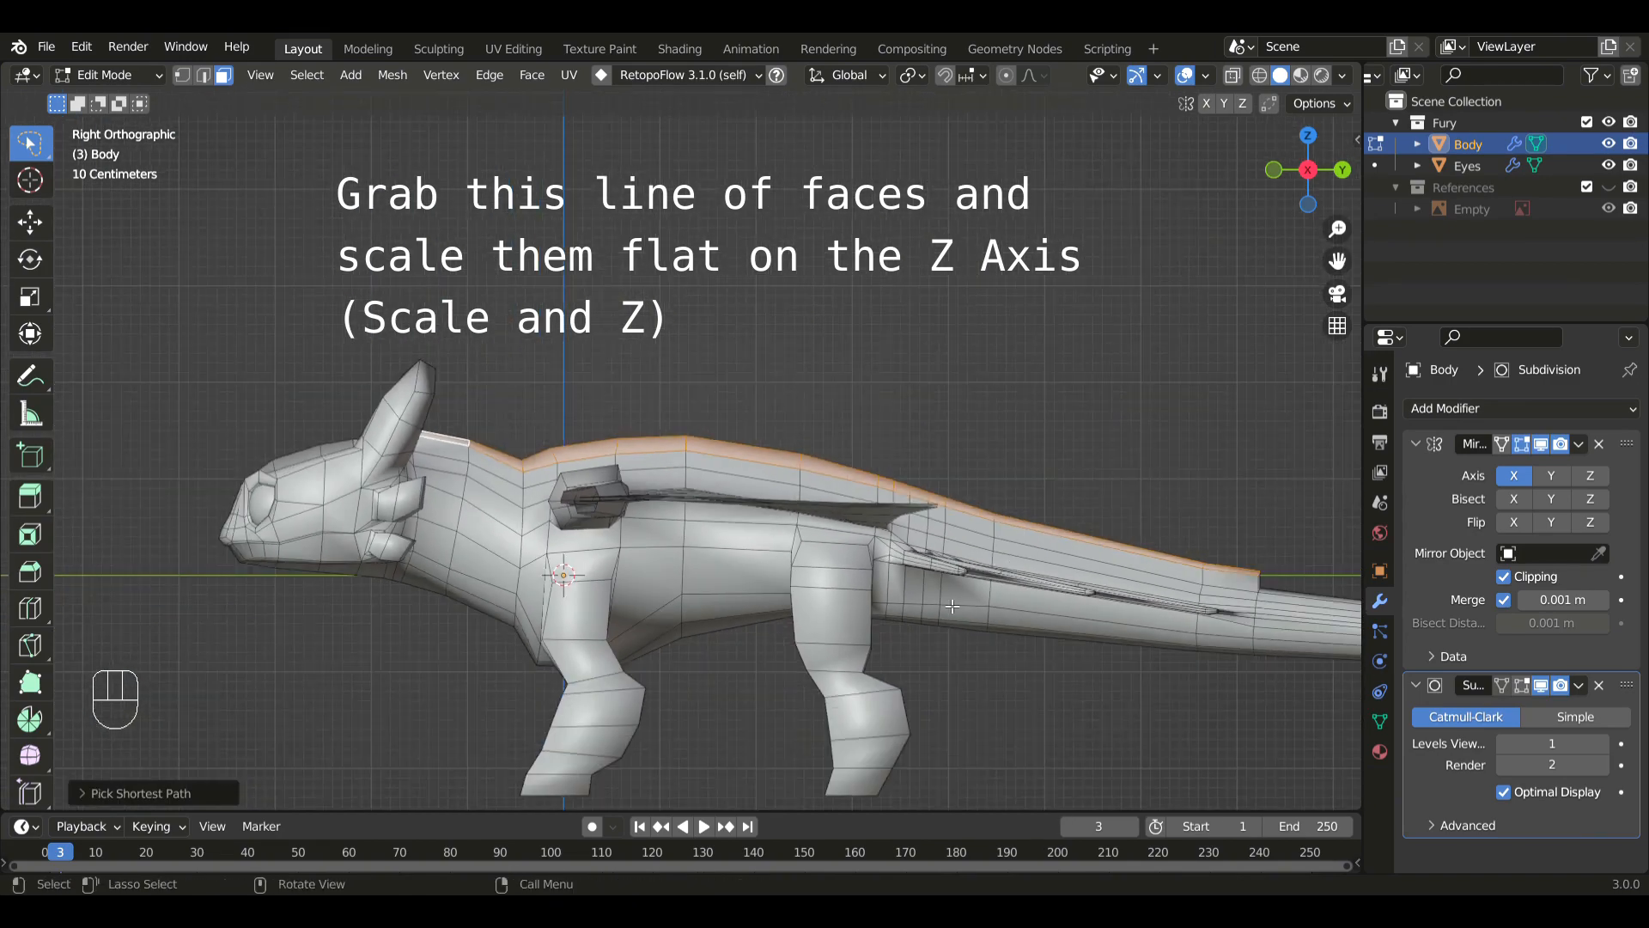
- Scale the selected top strip of the fin along Z until it forms one flat line
key("s")
key("z")
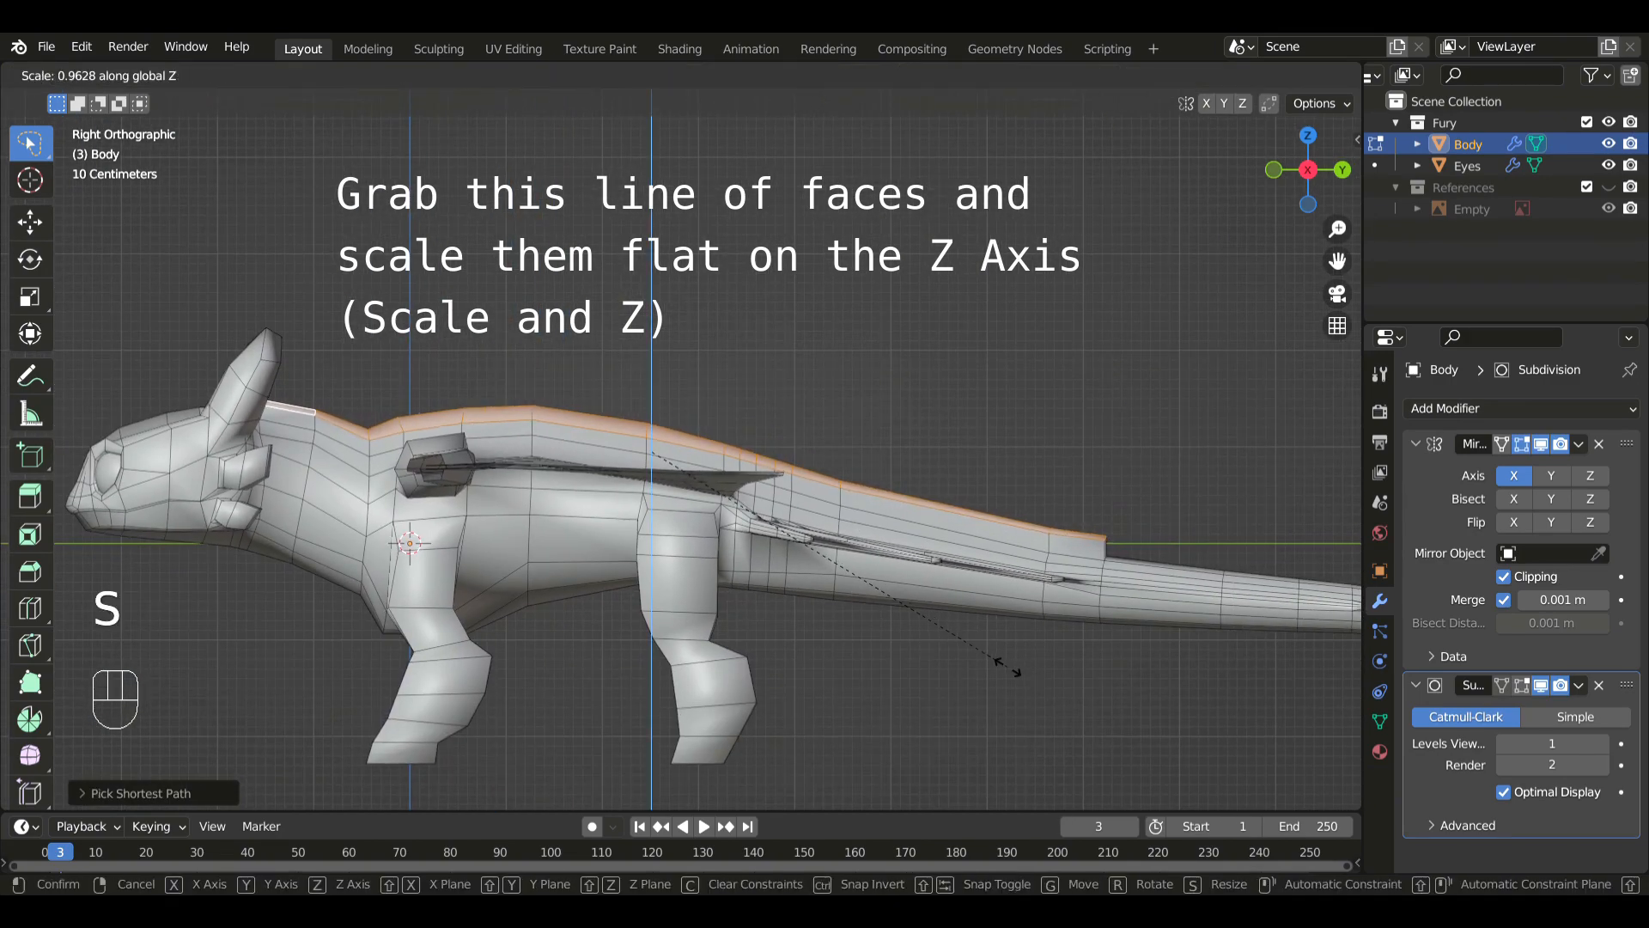
left_click(987, 663)
key("s")
key("z")
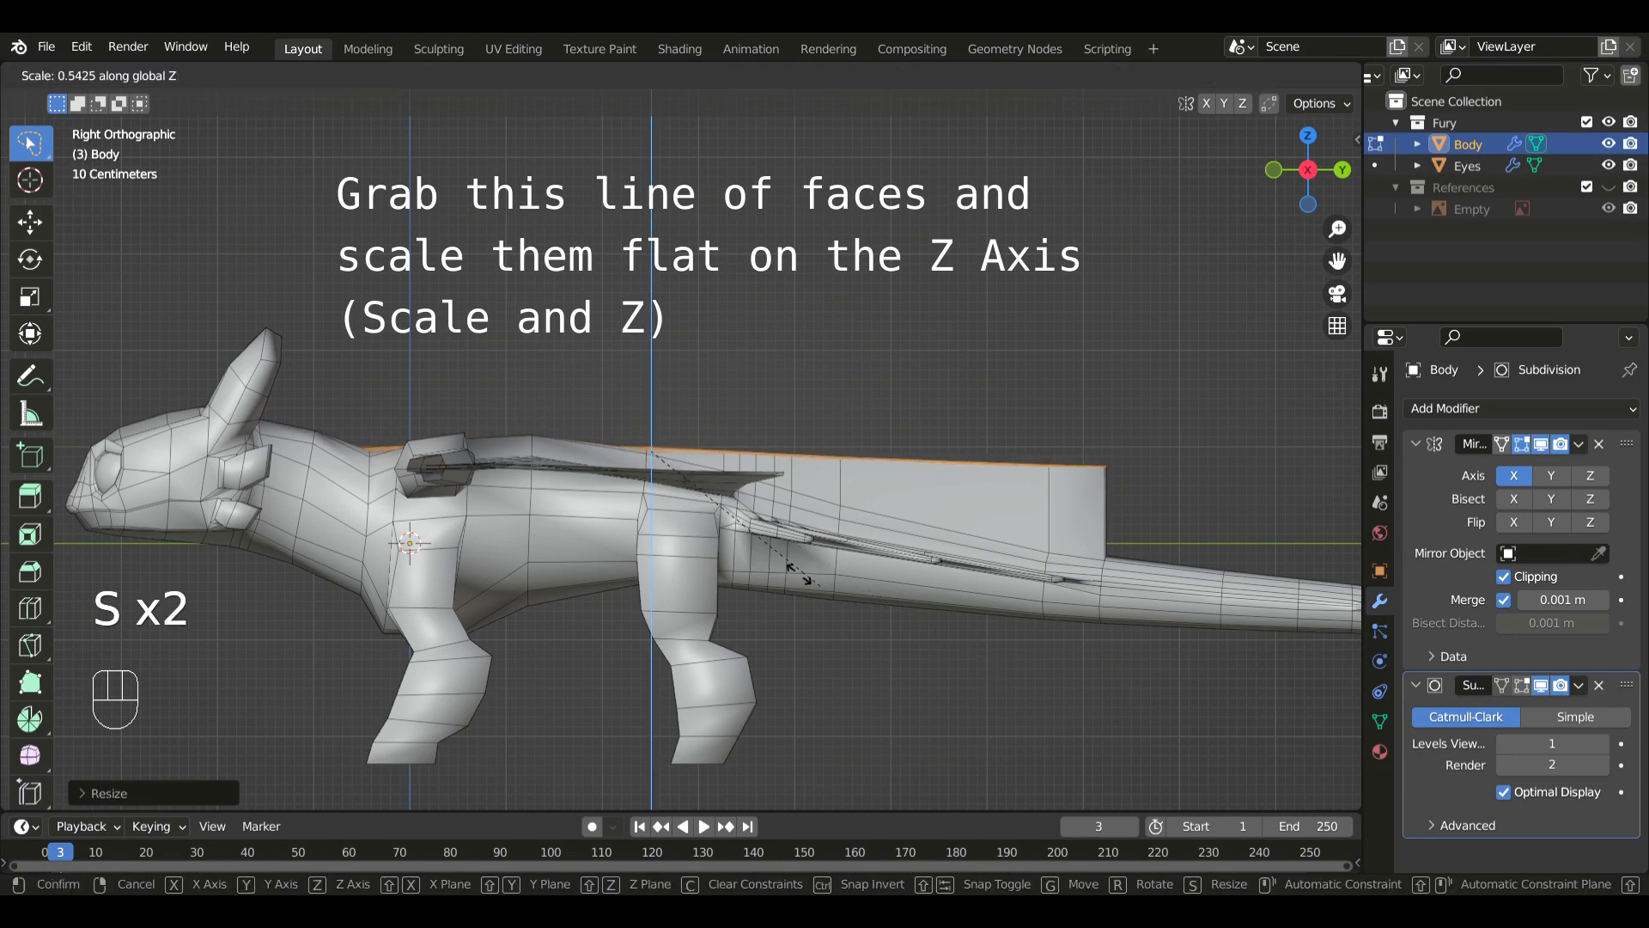
left_click(704, 502)
key("s")
key("z")
left_click(756, 537)
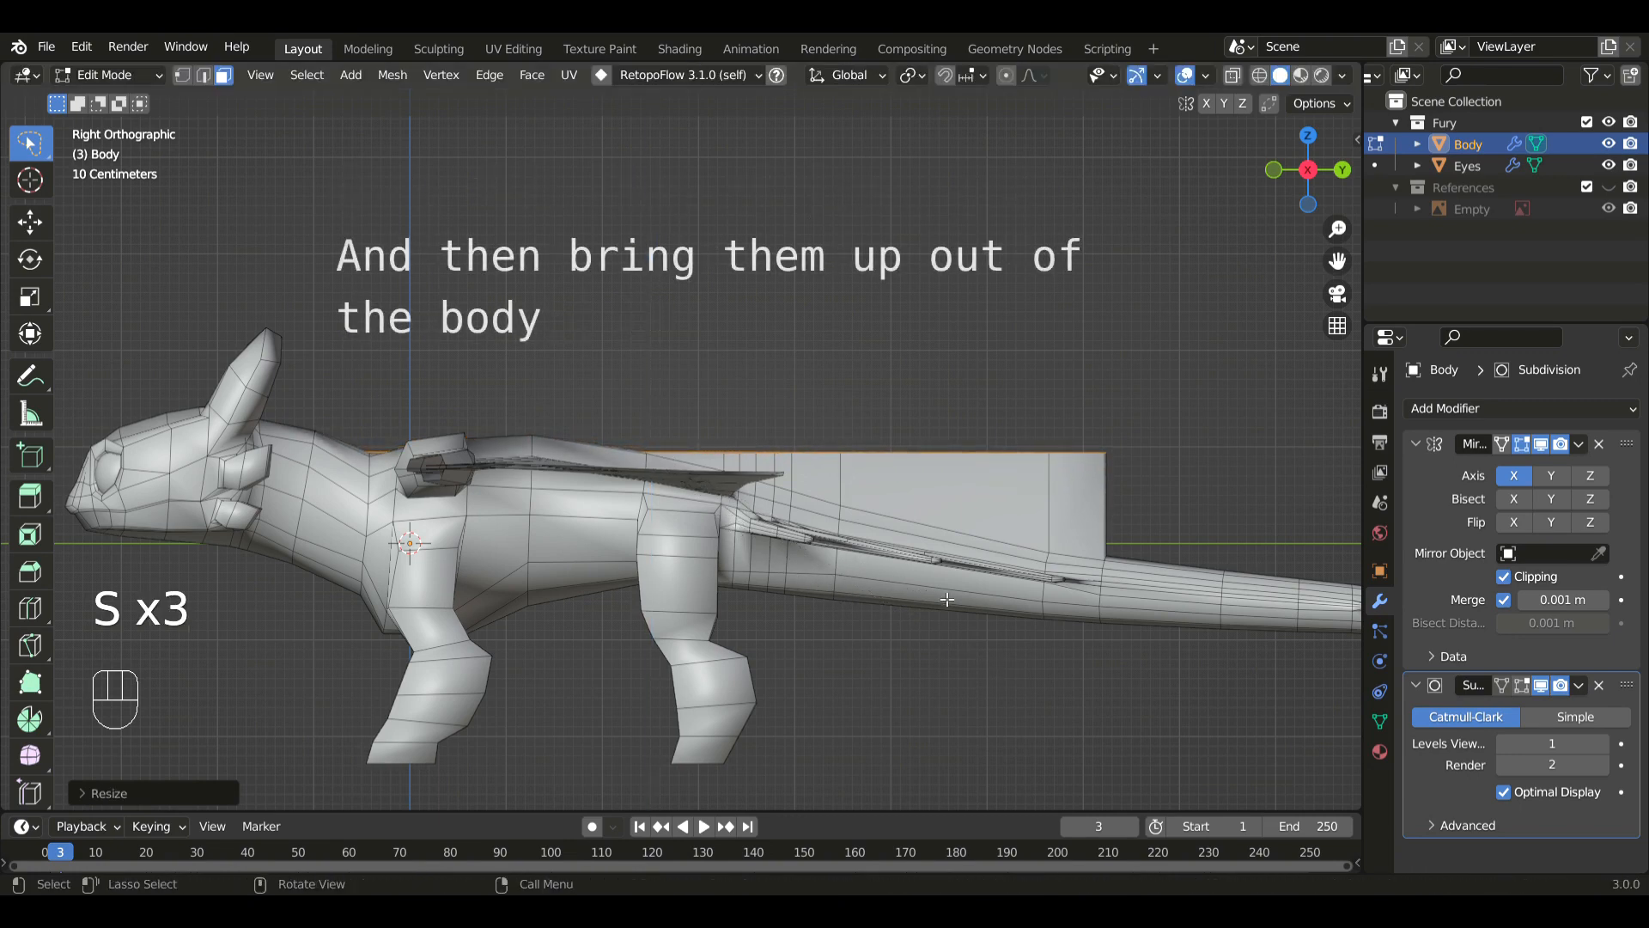
key("s")
key("z")
- Raise the flattened fin strip out of the body and tilt it to slope down from the head toward the tail
key("g")
key("r")
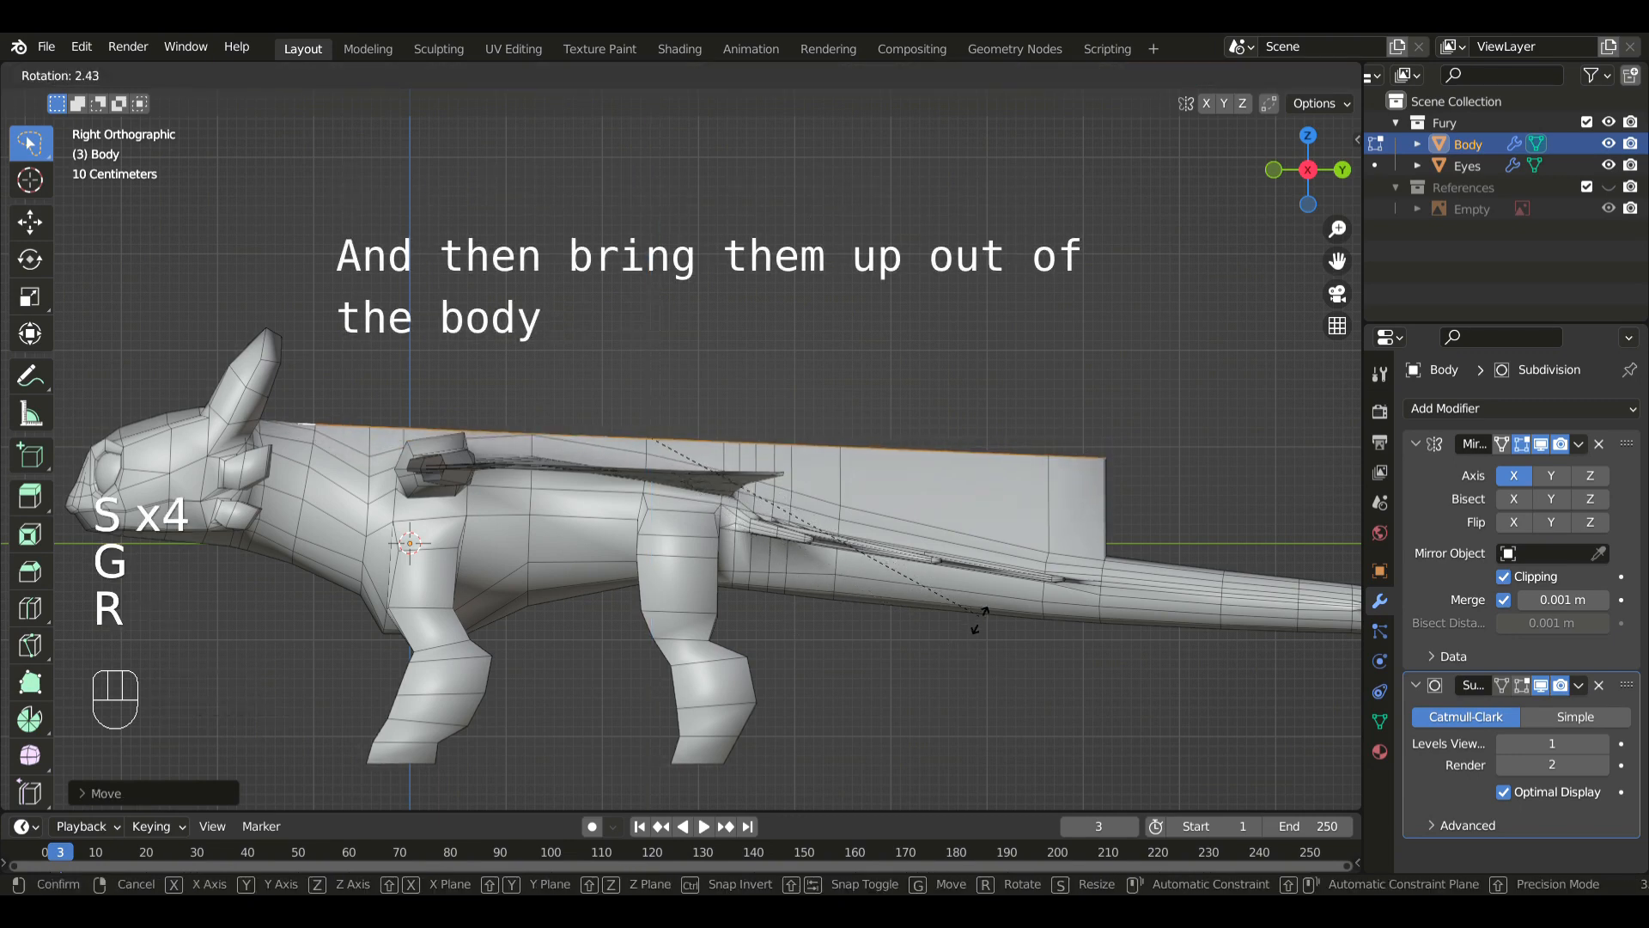
key("g")
left_click(980, 635)
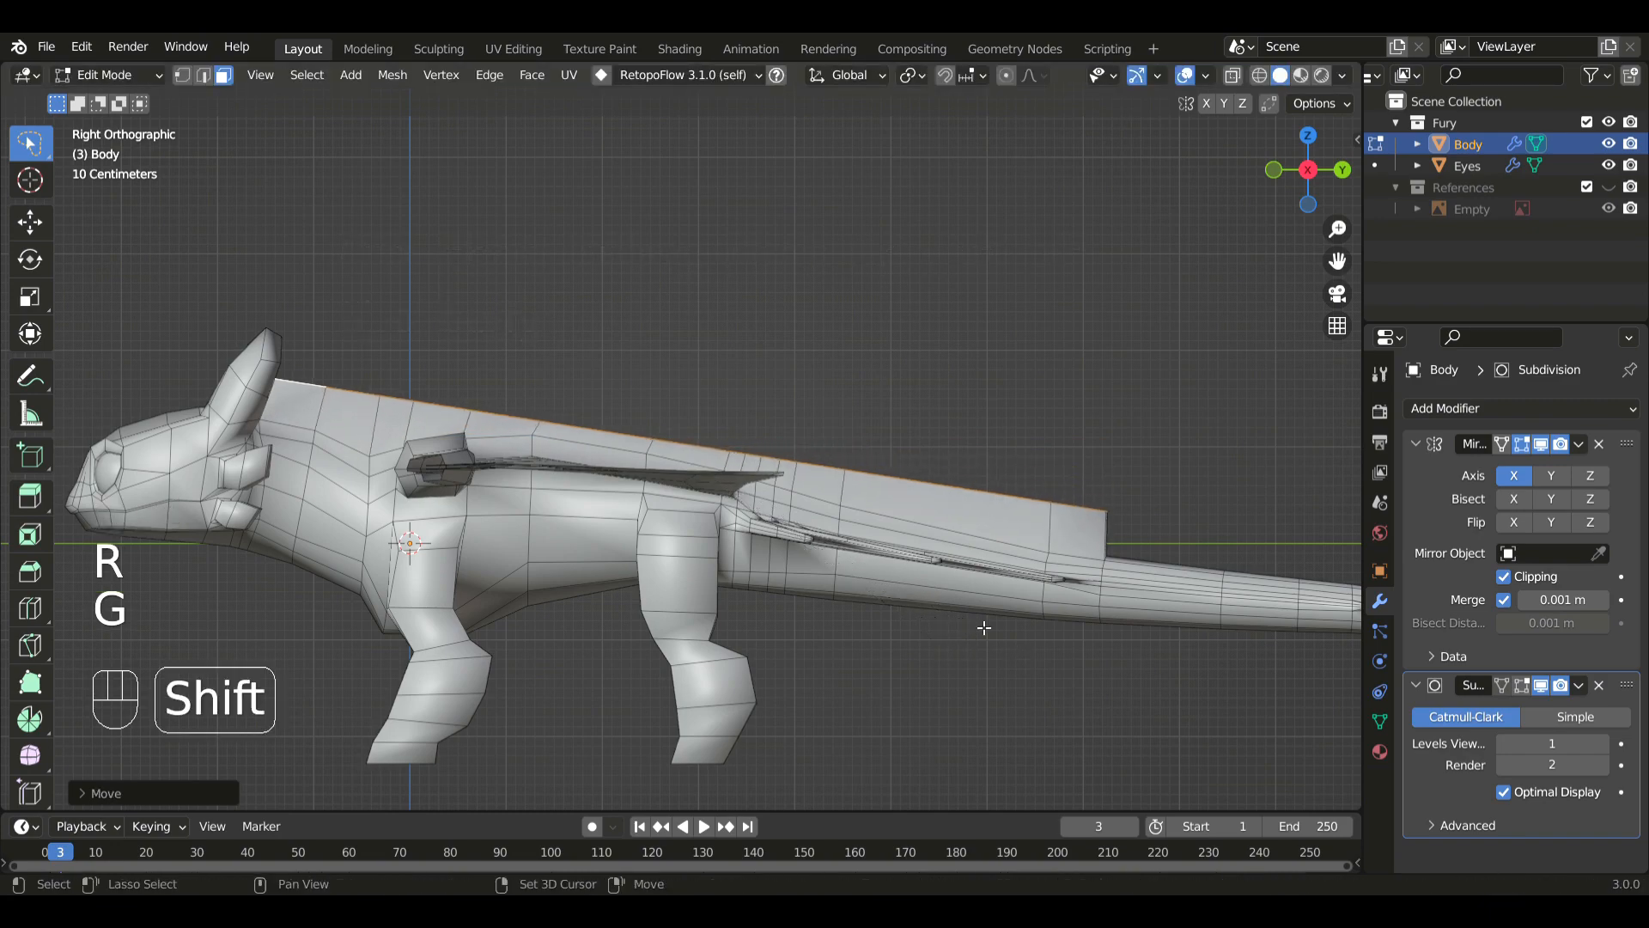
- Select the path of side edges along the fin's top, from the neck to the tail
middle_click_drag(983, 626, 610, 593)
key("KP_7")
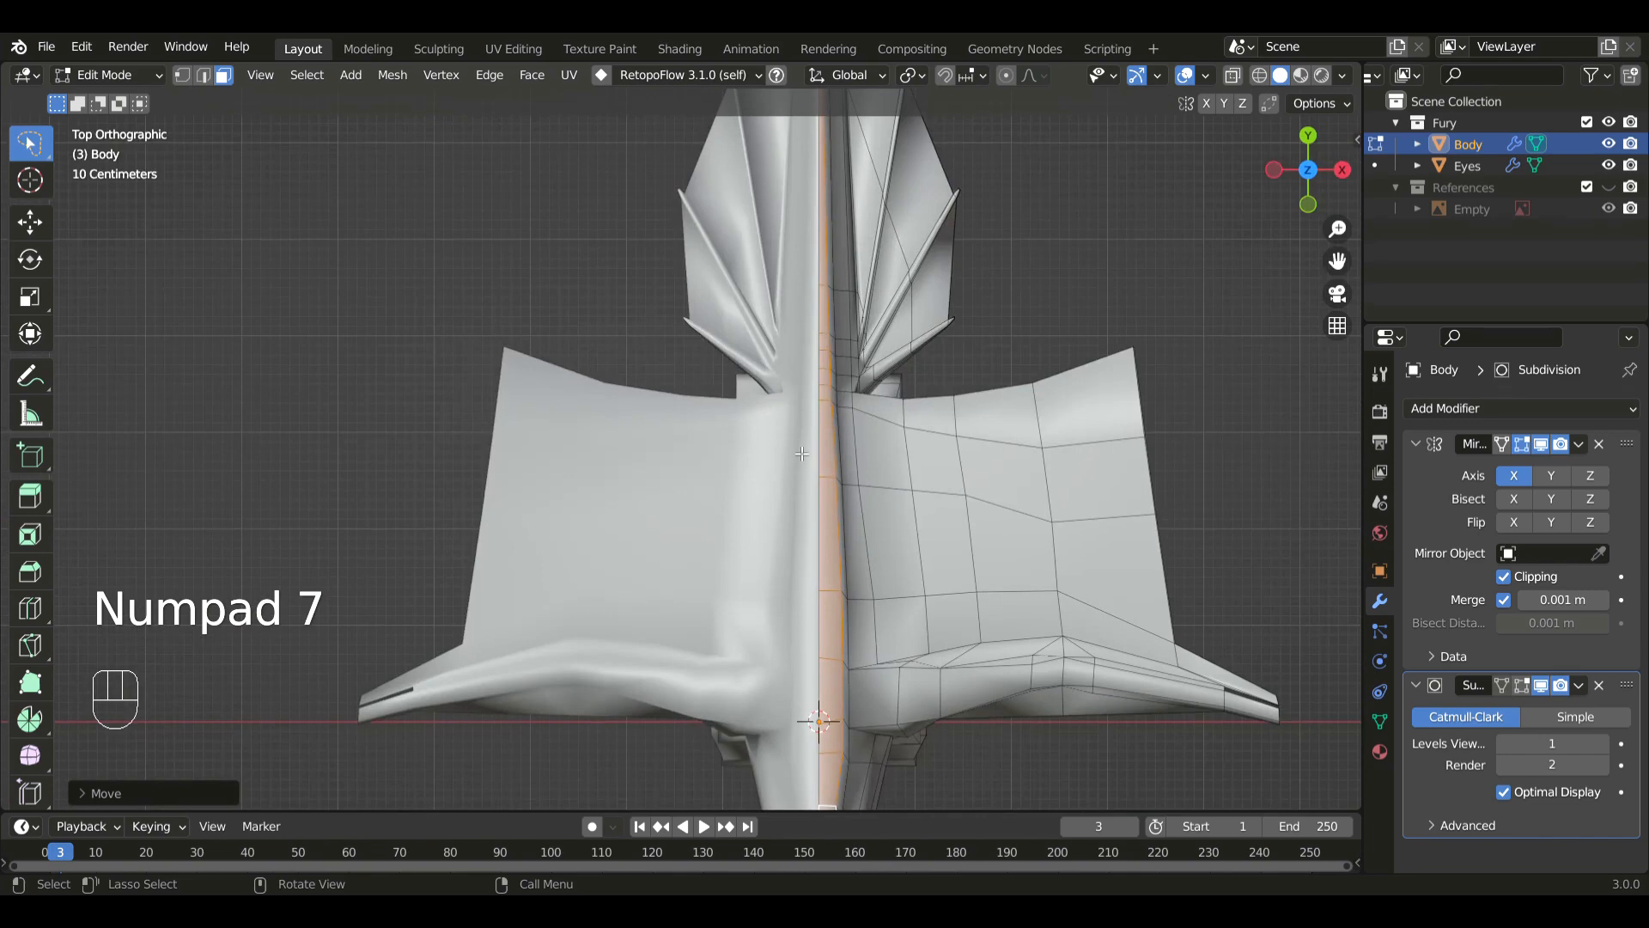
key("2")
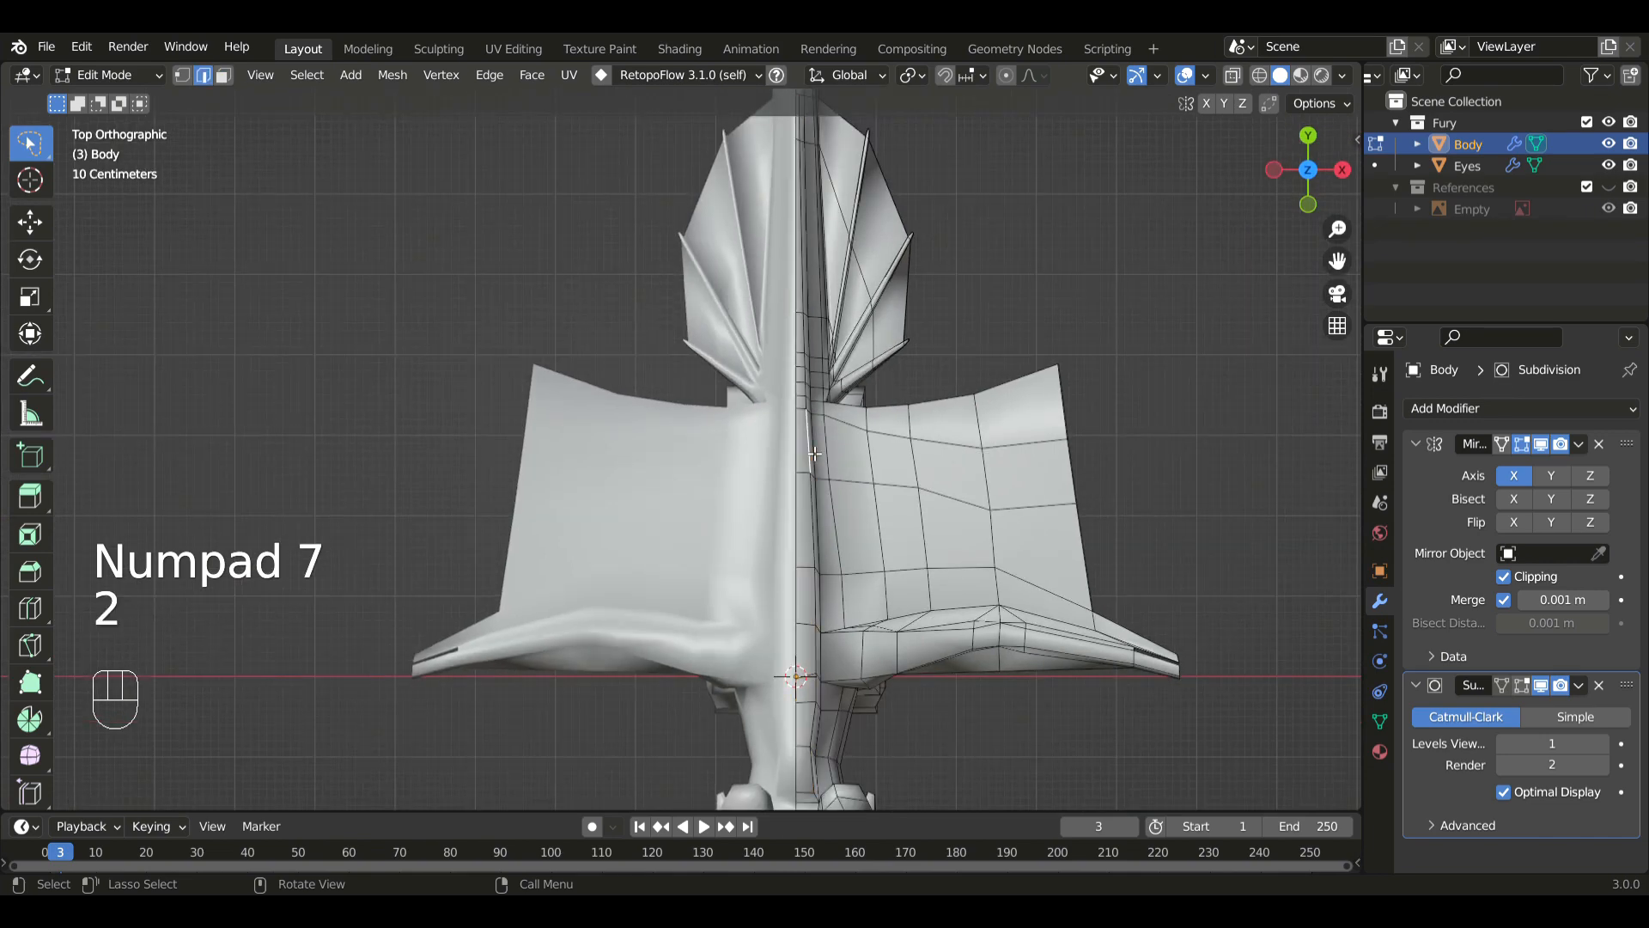
left_click(812, 777)
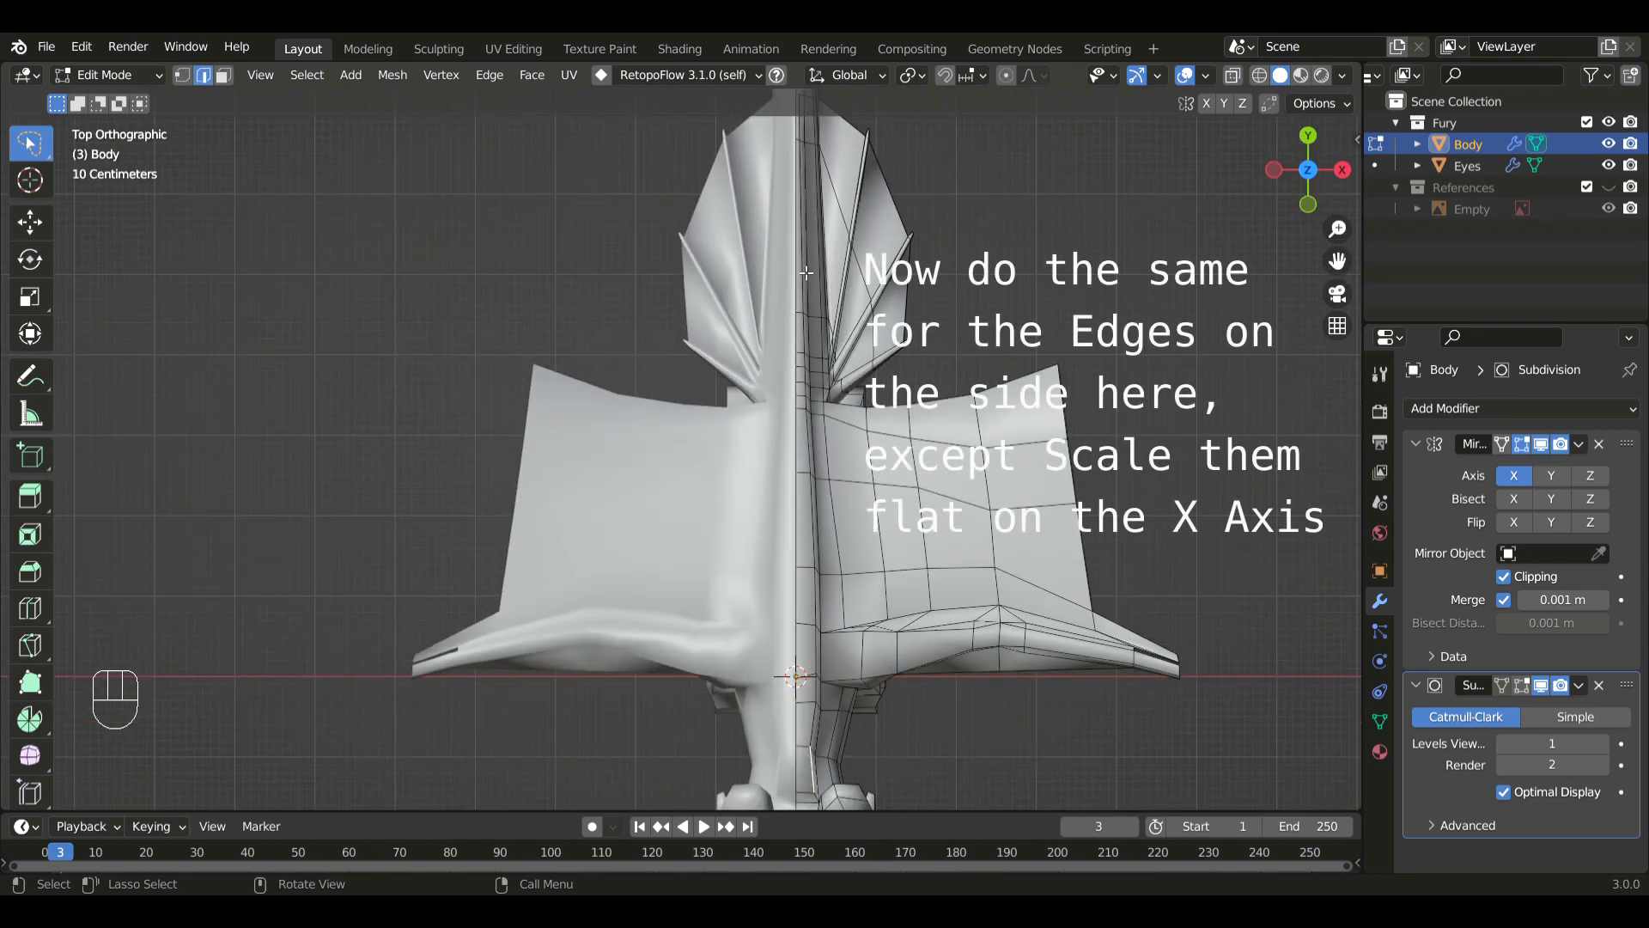
left_click(806, 160, "ctrl")
middle_click_drag(805, 160, 684, 556)
middle_click_drag(666, 700, 858, 519)
- Flatten the selected fin edges along X and shift them toward the body's centre line
key("s")
key("x")
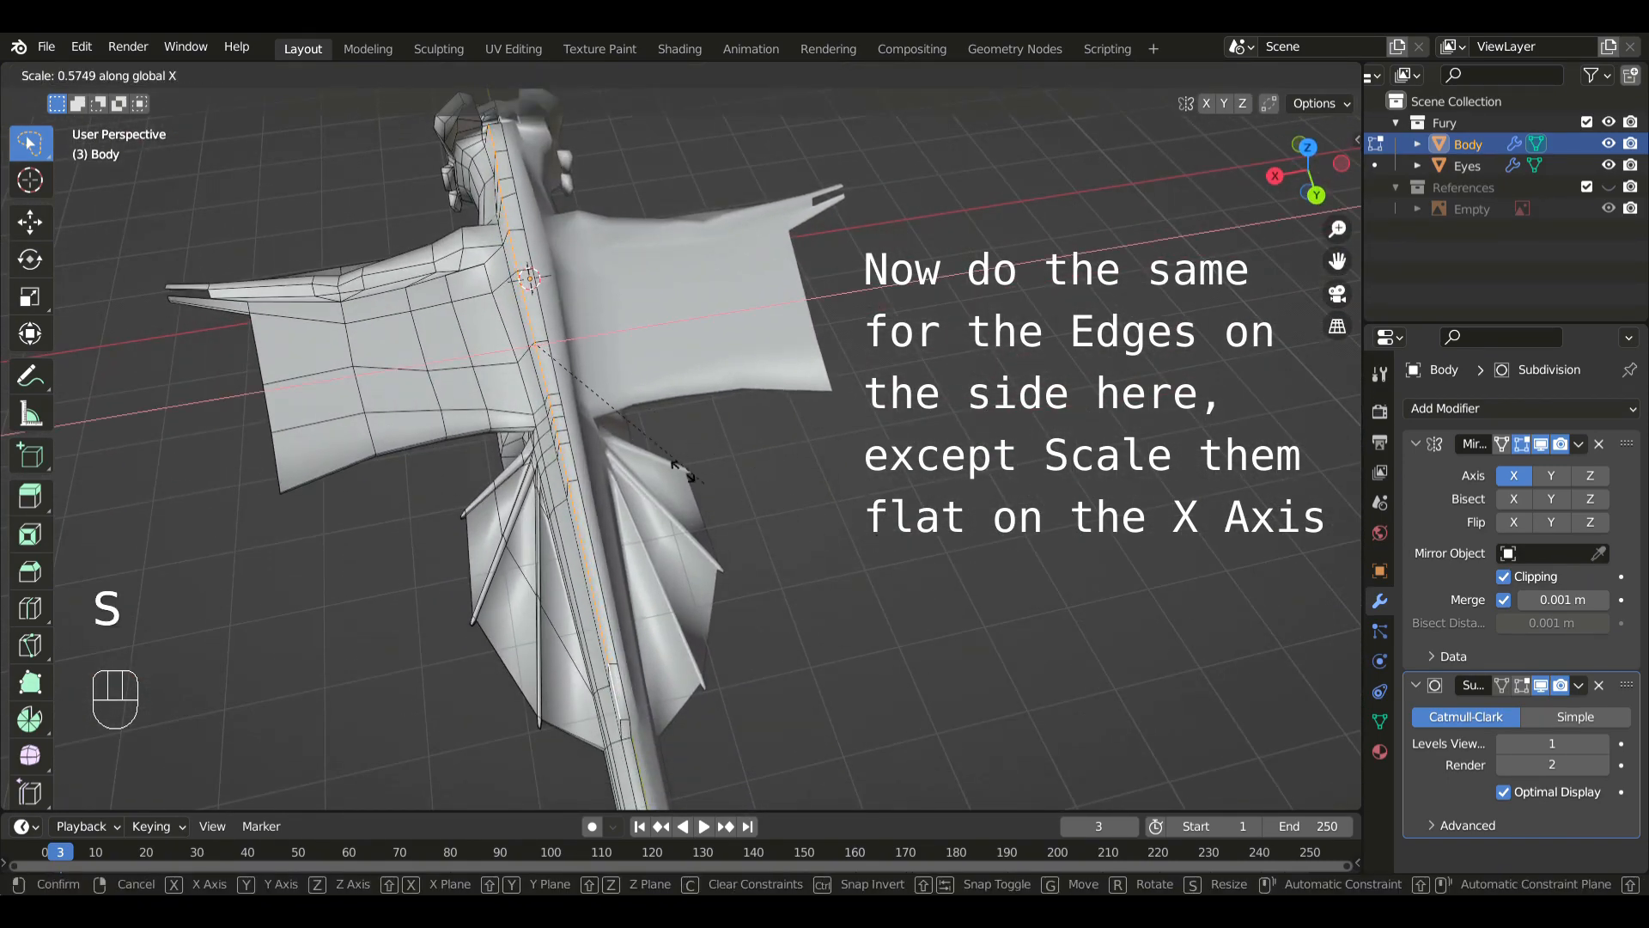
left_click(687, 472)
key("s")
left_click(621, 421)
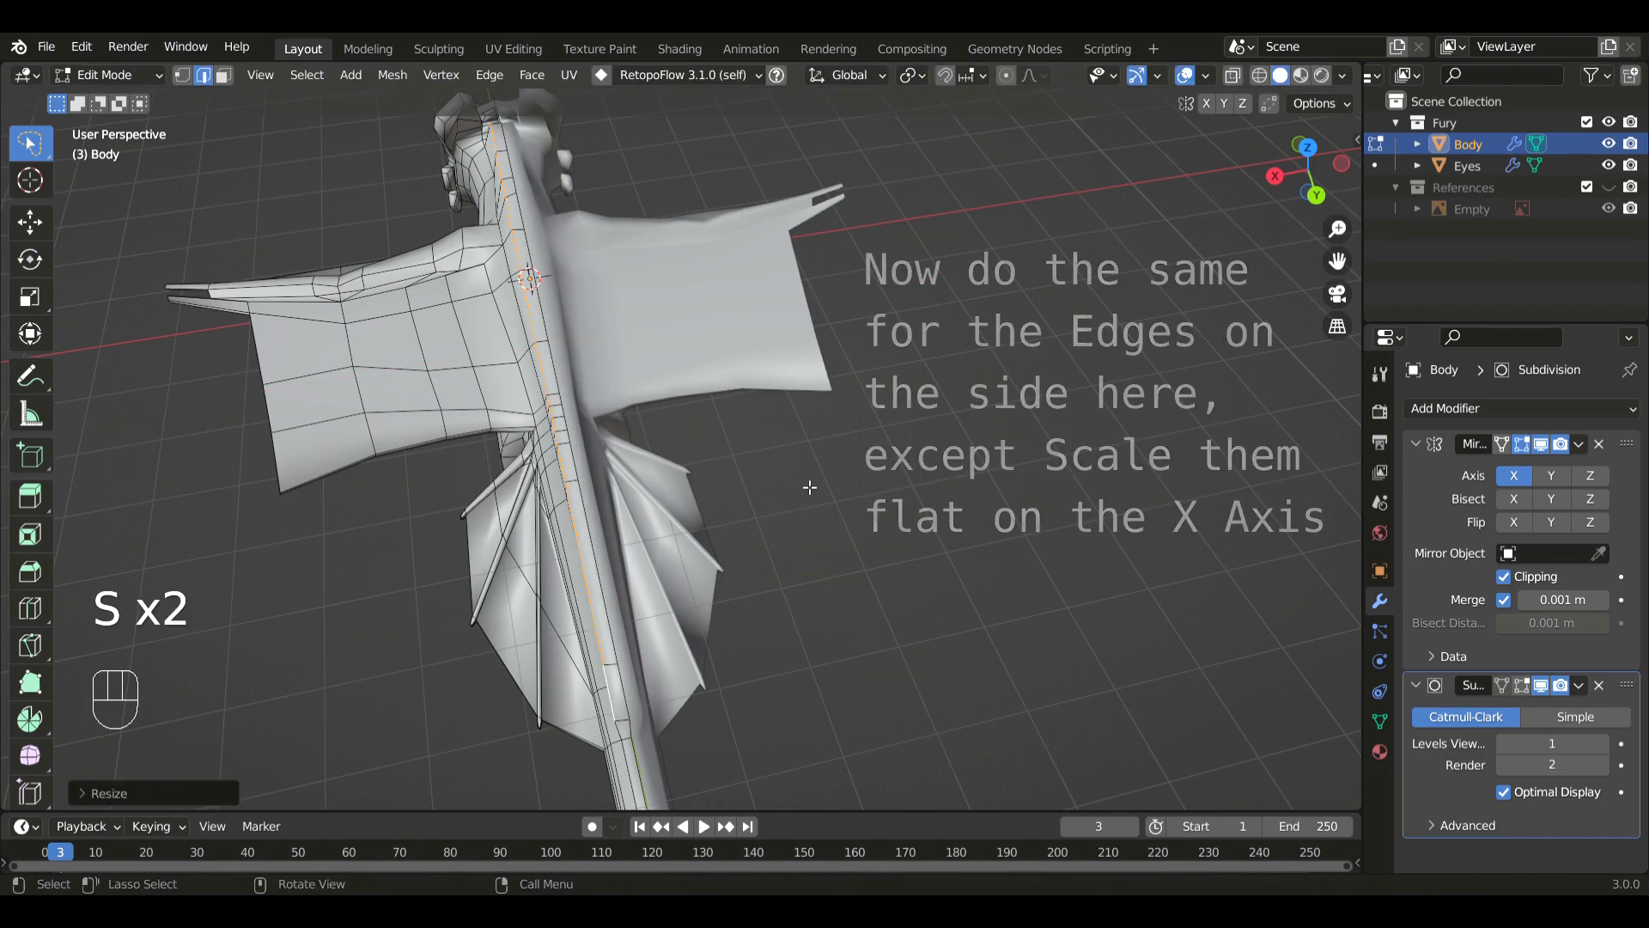
key("s")
left_click(763, 487)
key("s")
key("x")
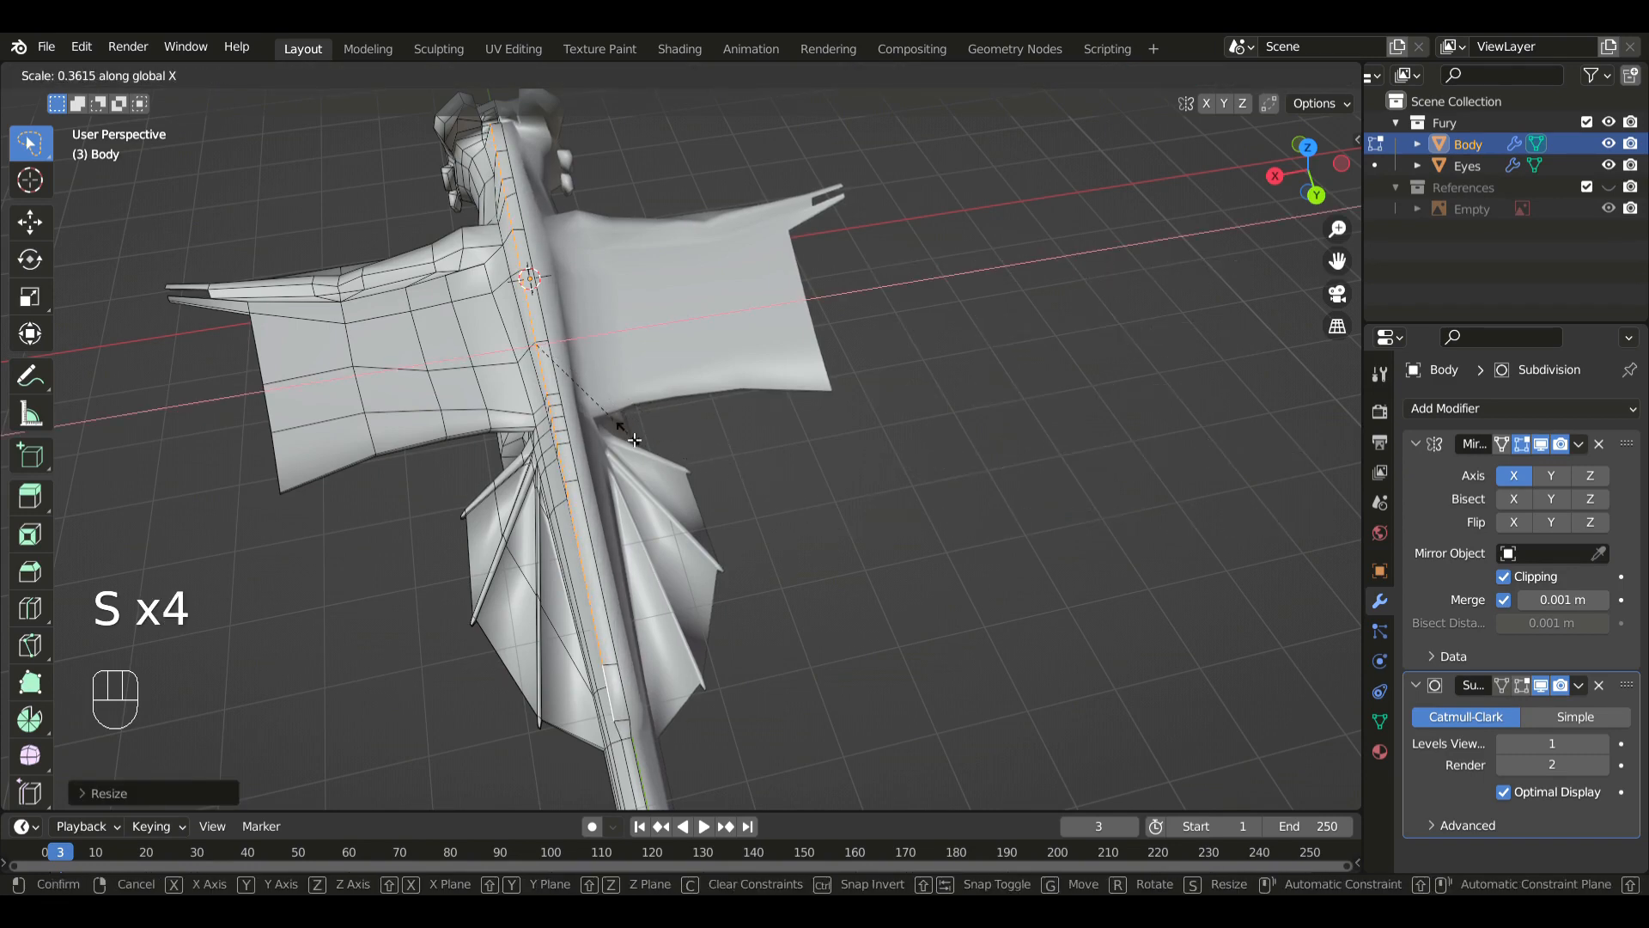
key("g")
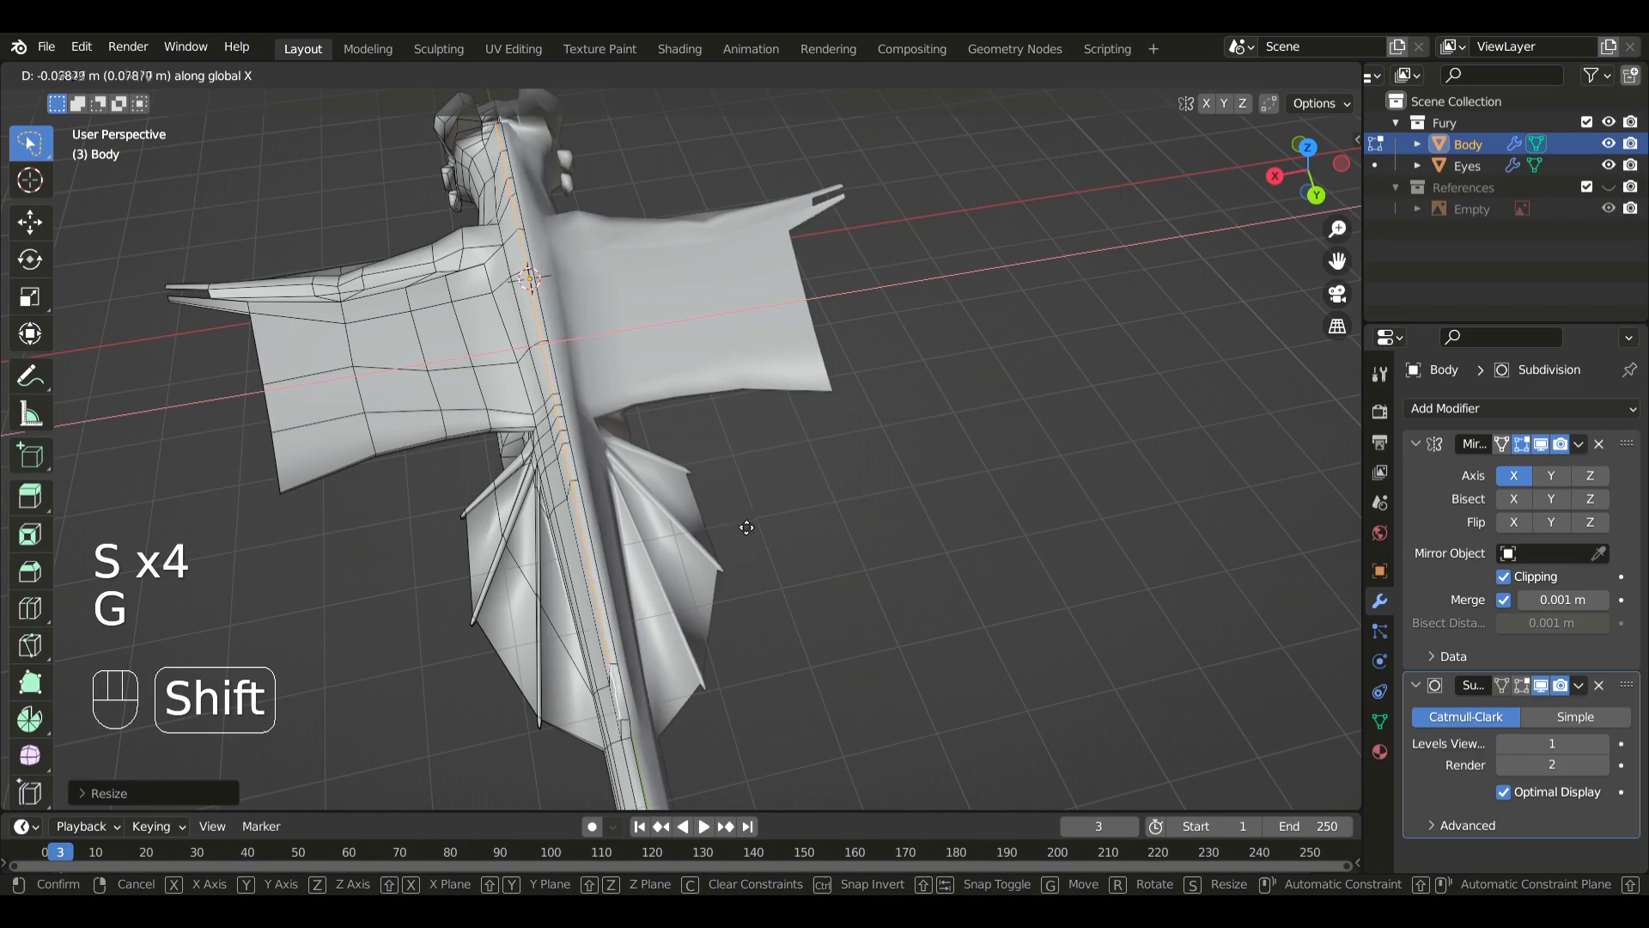
left_click(752, 527)
- Select the fin's frontmost top vertices in X-ray side view and lower them onto the neck behind the ear
middle_click_drag(752, 527, 615, 472)
key("KP_3")
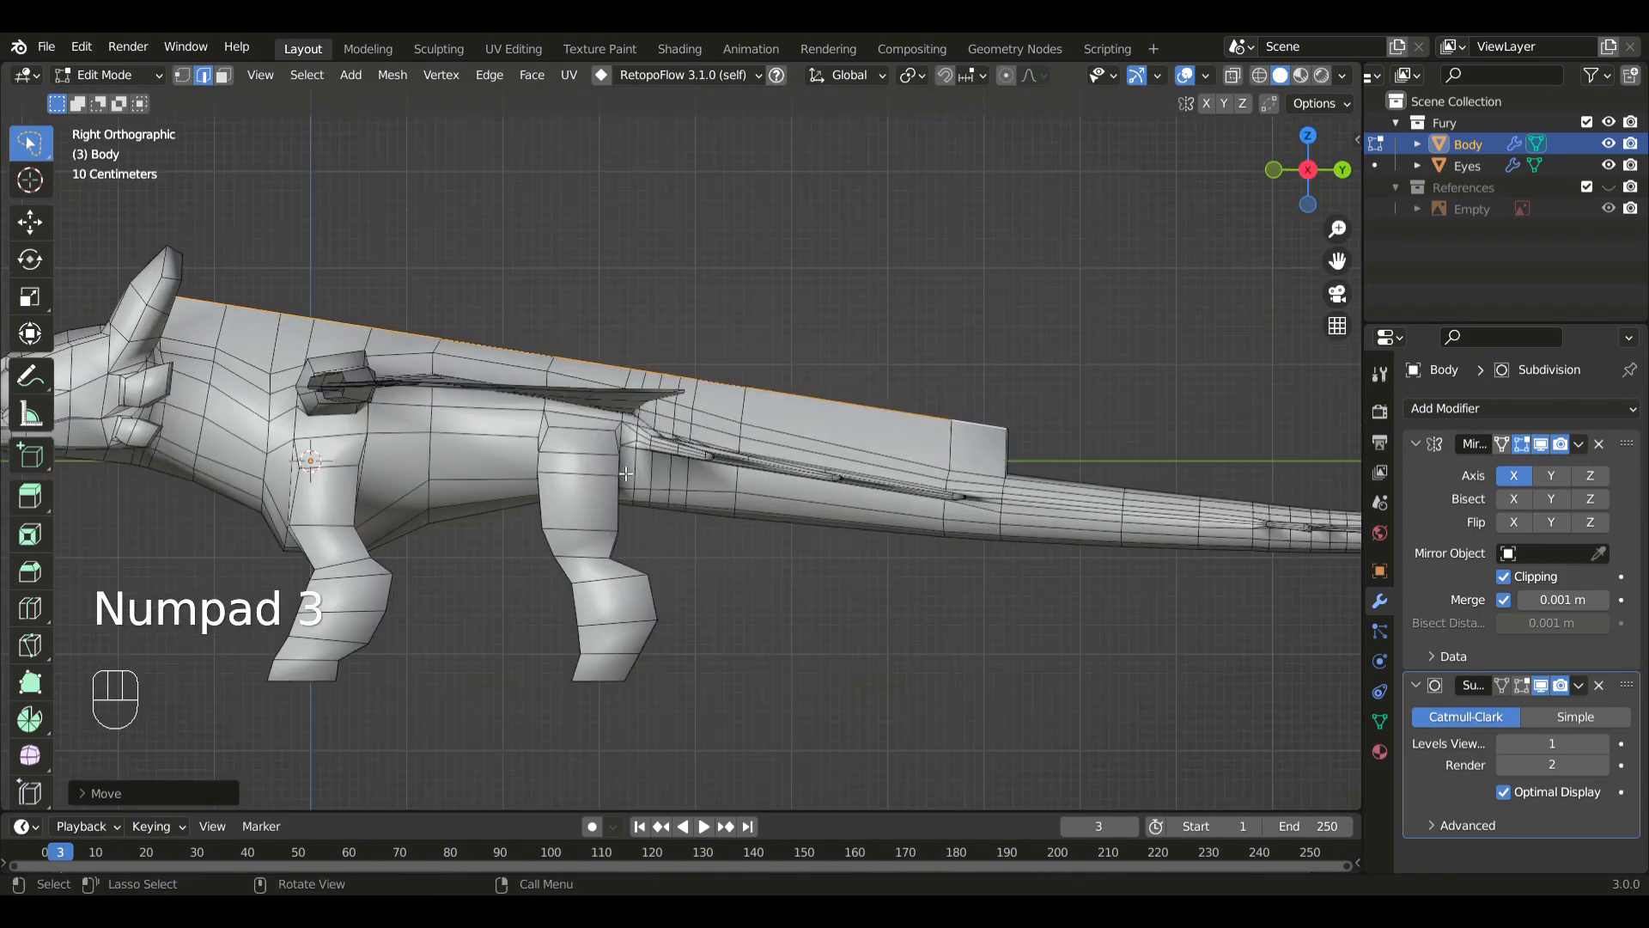
middle_click_drag(589, 403, 702, 532, "shift")
key("1")
key("alt+z")
scroll(737, 509, "down", 2)
left_click_drag(634, 470, 1200, 626, "ctrl")
left_click_drag(1107, 588, 1199, 433, "ctrl")
scroll(608, 323, "up", 5)
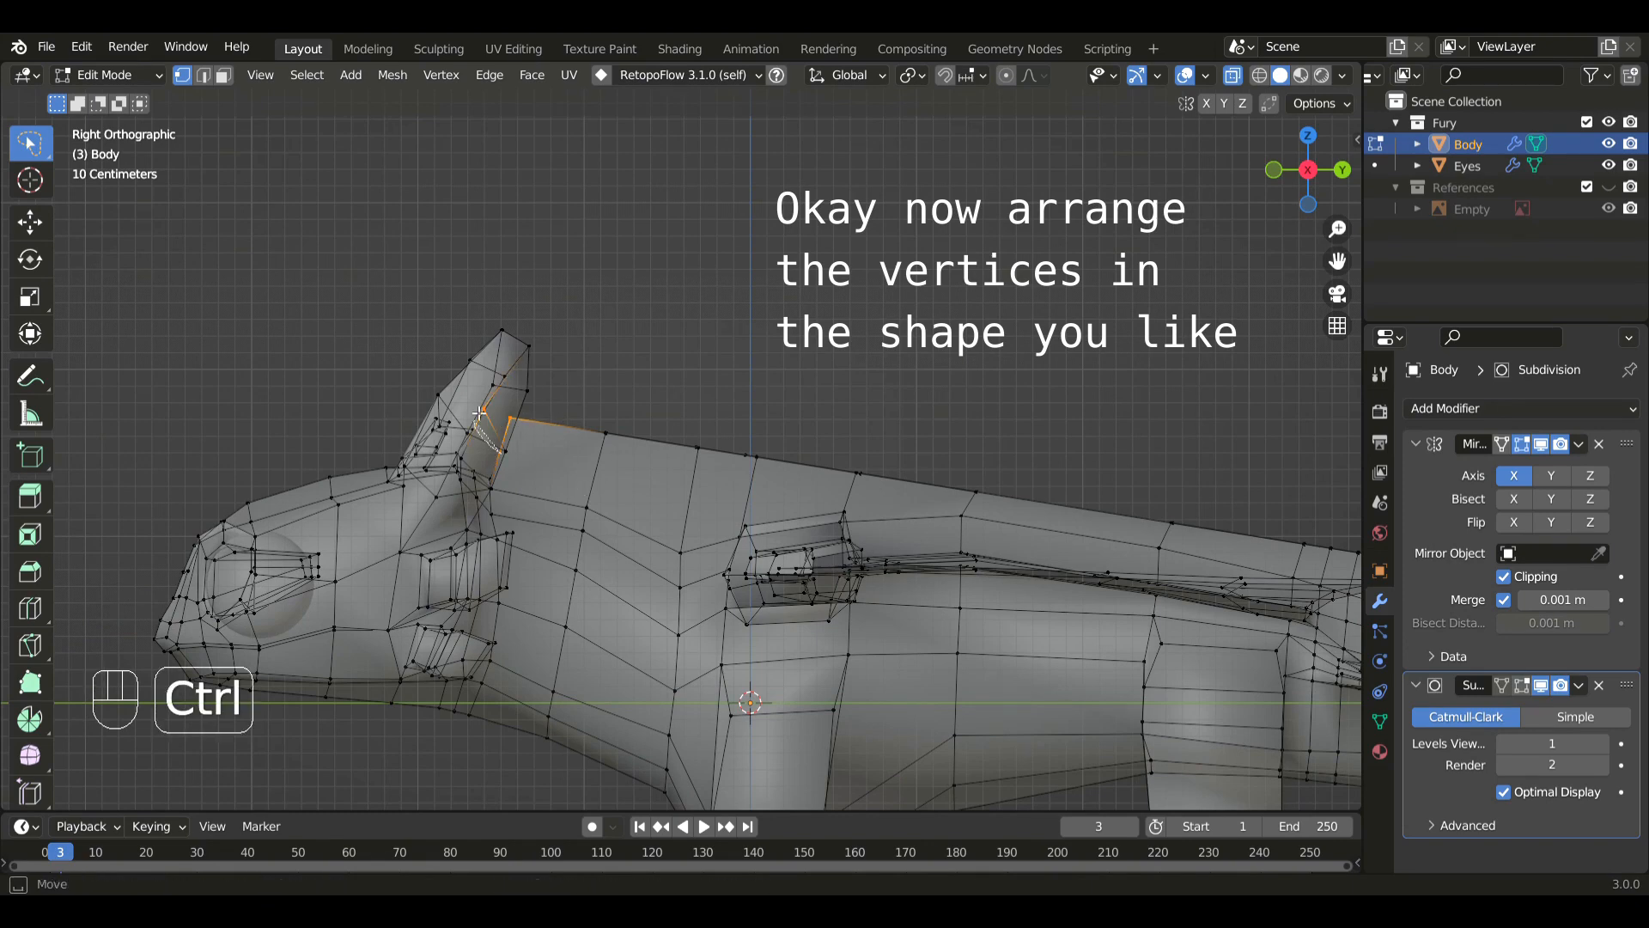
key("g")
left_click(607, 597)
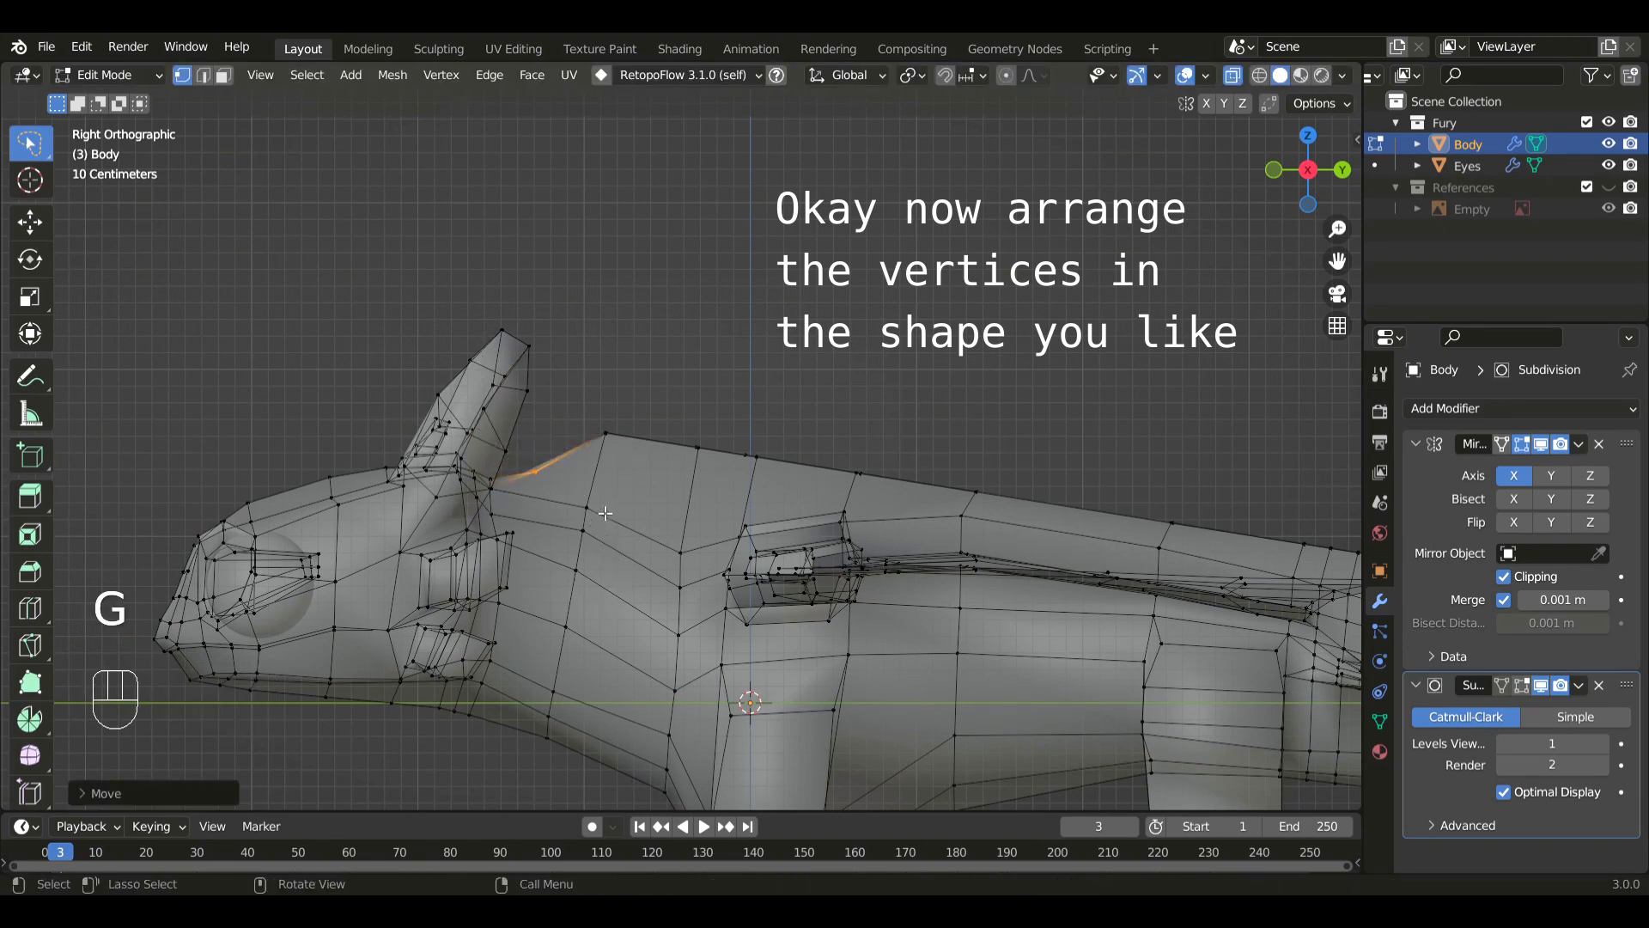
- Lower the next three sets of fin top vertices to sit just above the neck
mouse_move(599, 491)
left_mouse_down()
mouse_move(873, 487)
mouse_move(782, 470)
left_mouse_up()
left_click_drag(577, 417, 580, 419)
key("g")
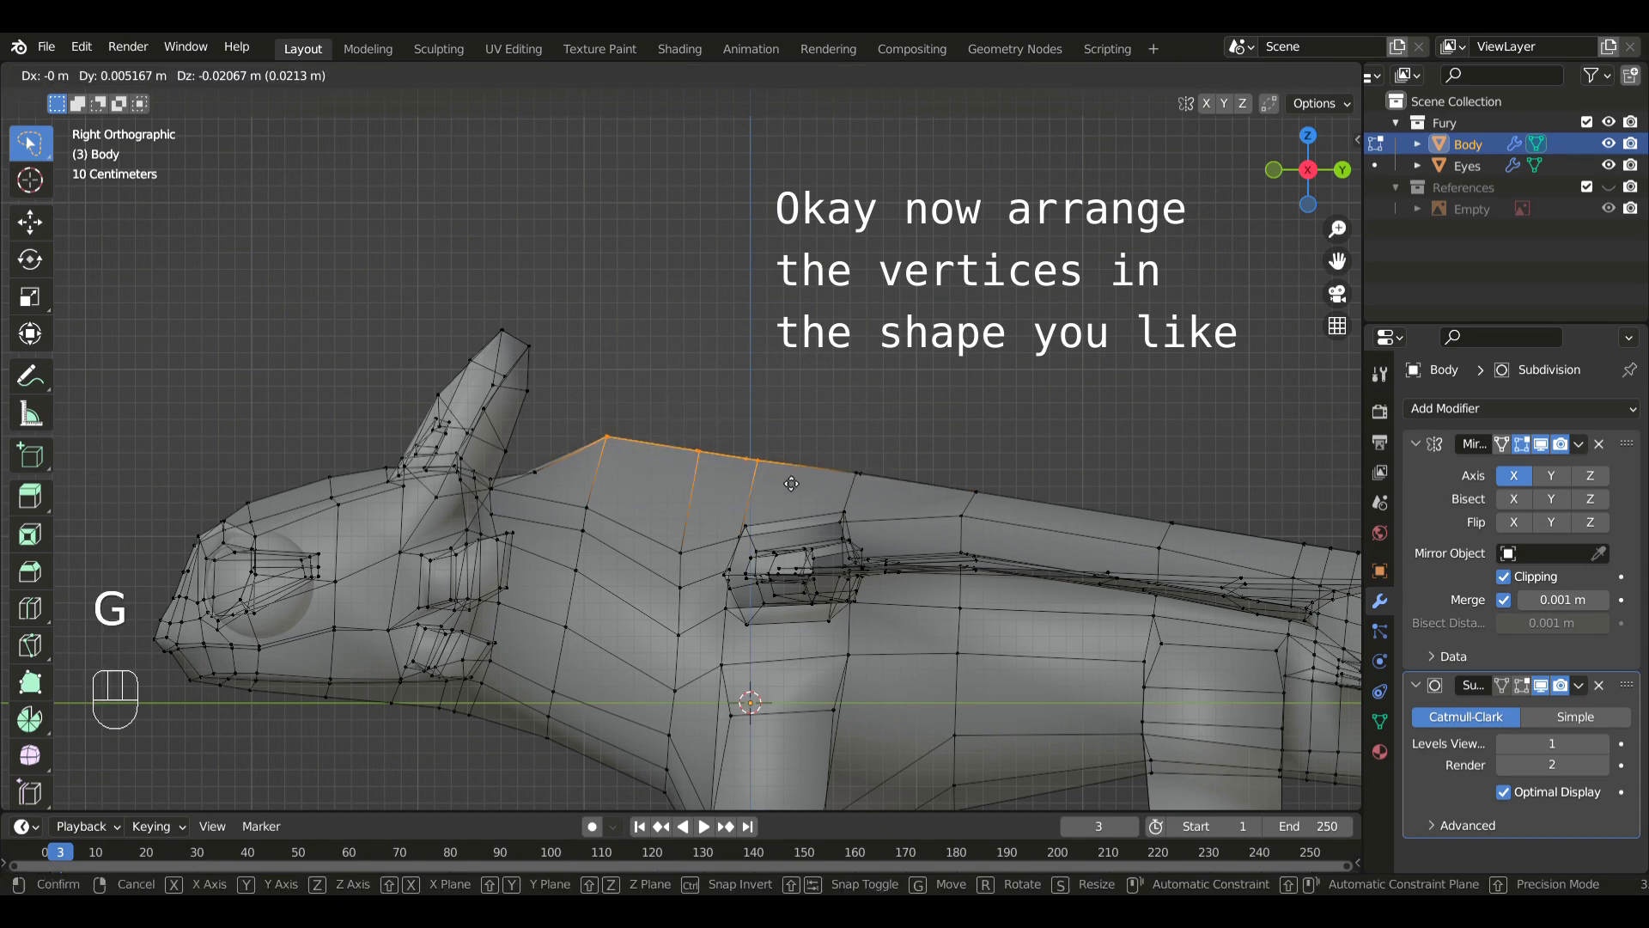
left_click(789, 564)
- Fine-tune the two foremost sets of fin top vertices into a smooth line behind the ear
left_click(595, 478)
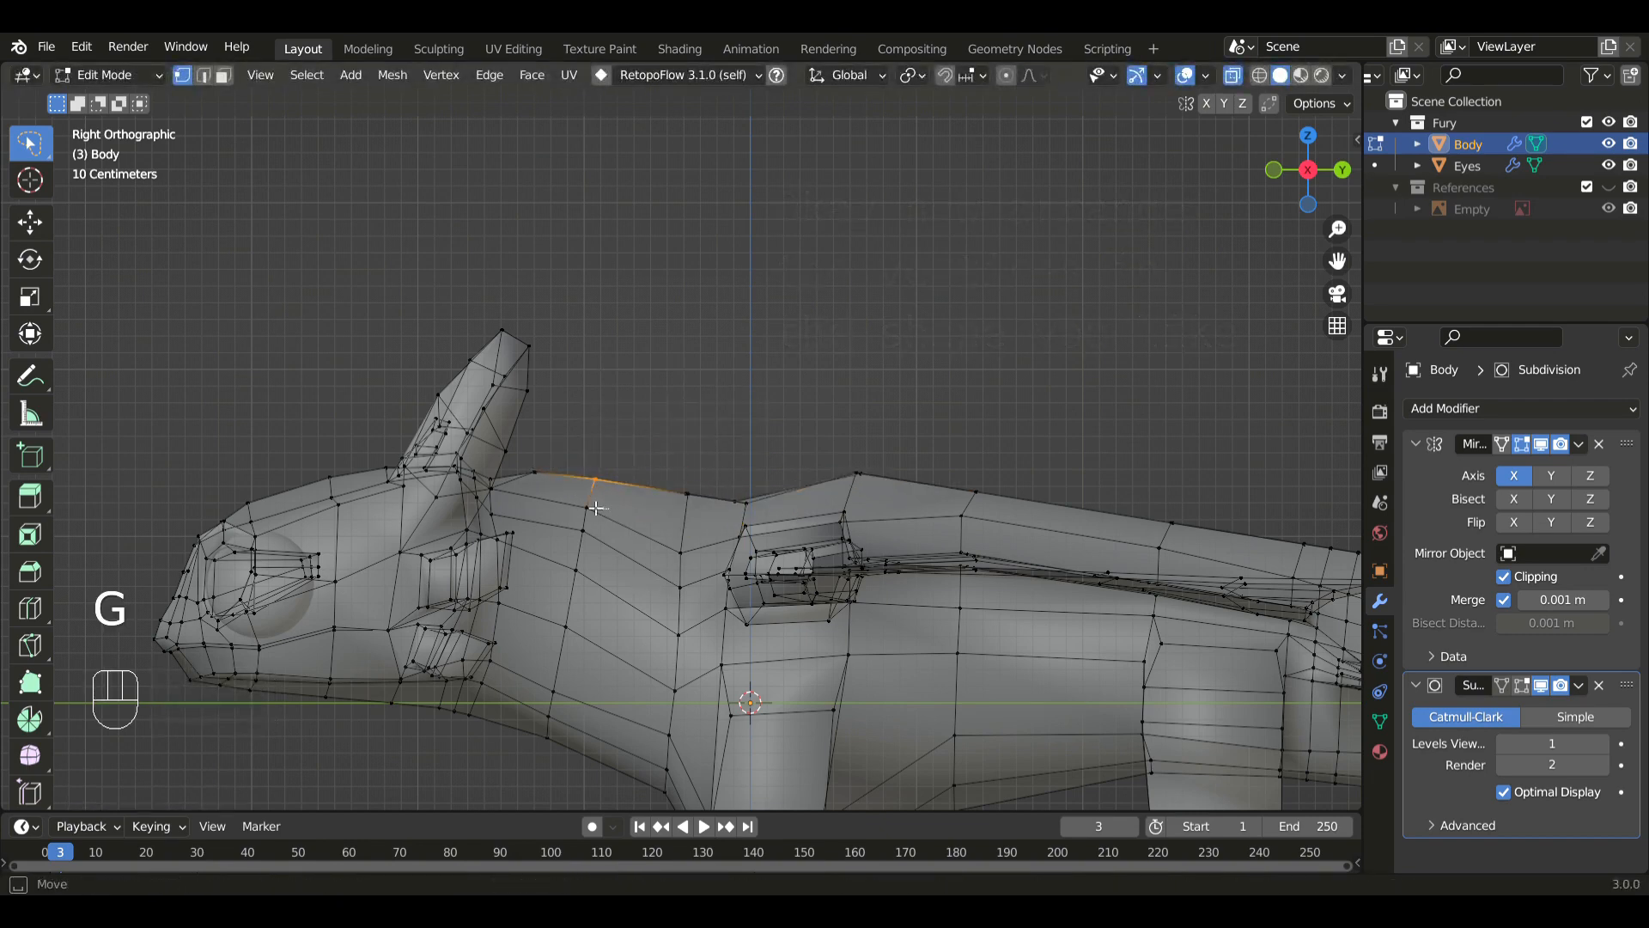
key("g")
left_click(663, 434)
key("alt+z")
middle_click_drag(663, 434, 456, 533)
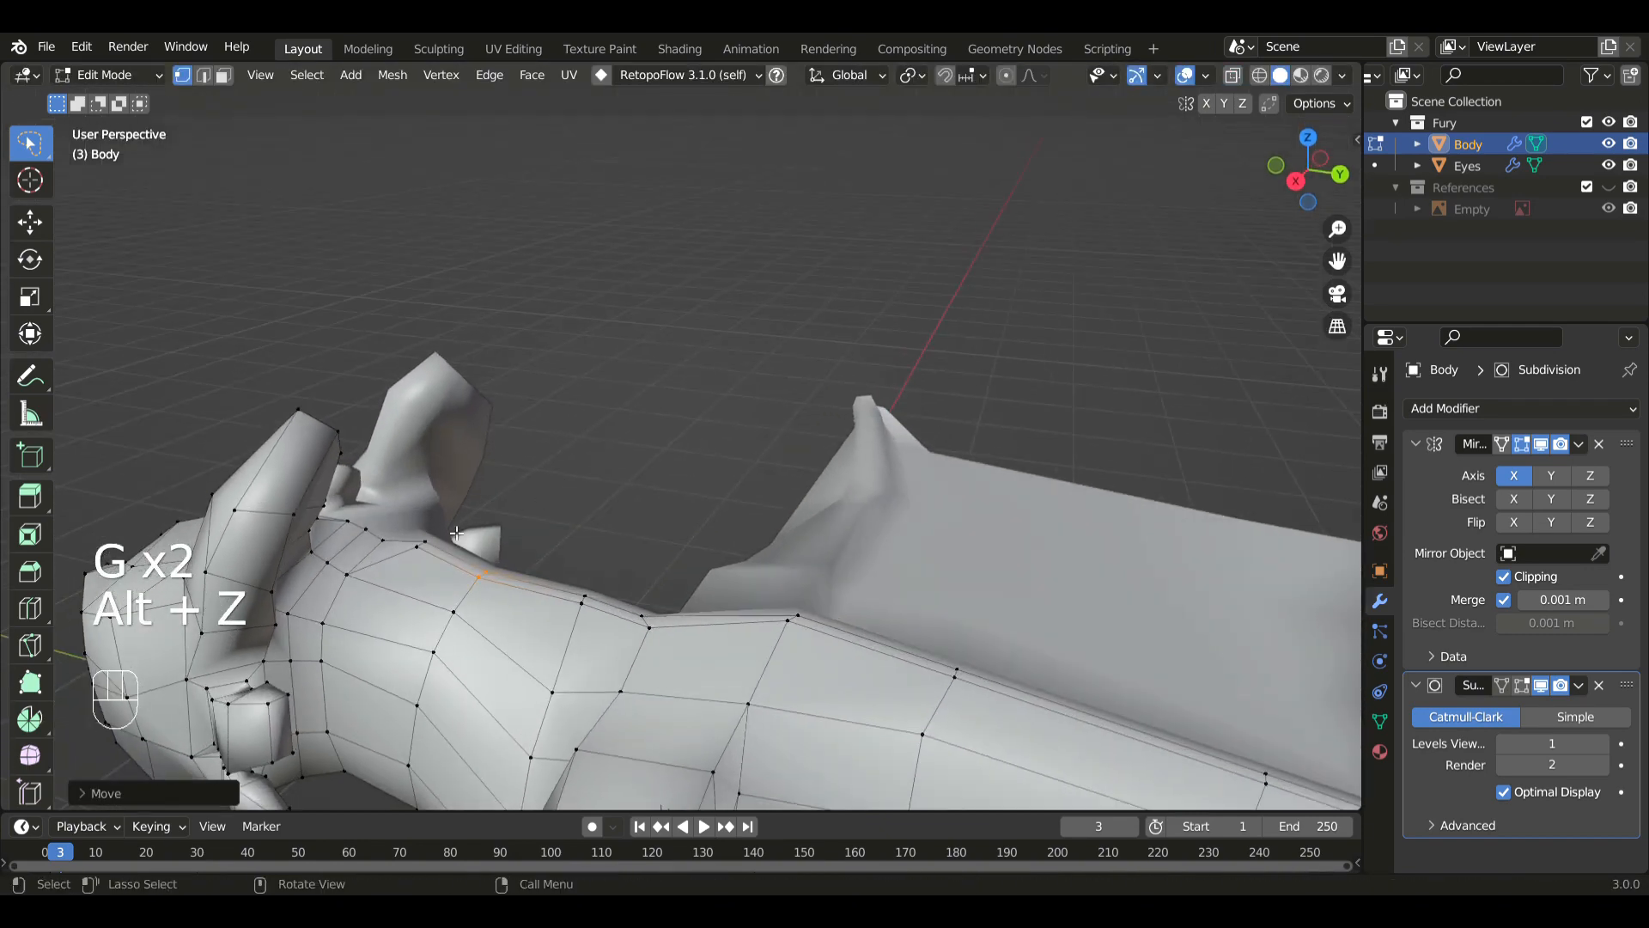
key("KP_3")
key("g")
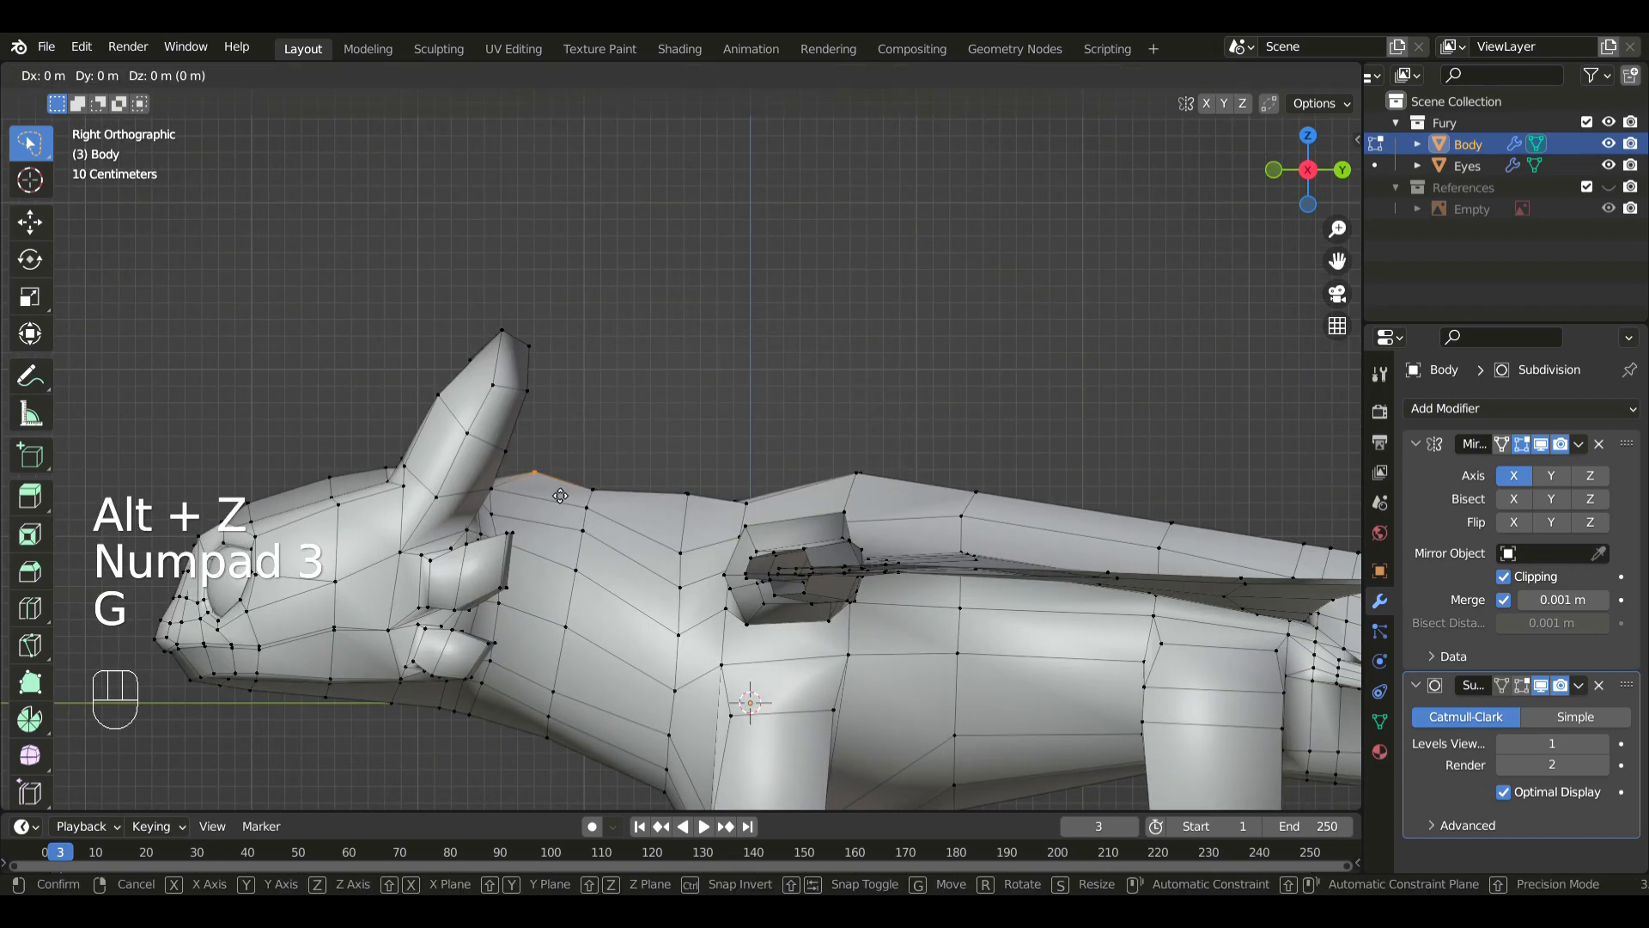
left_click(550, 528, "shift")
- Lower the fin vertices at the base of the neck into a dip and adjust the ones just behind it
middle_click_drag(660, 523, 625, 504, "shift")
key("alt+z")
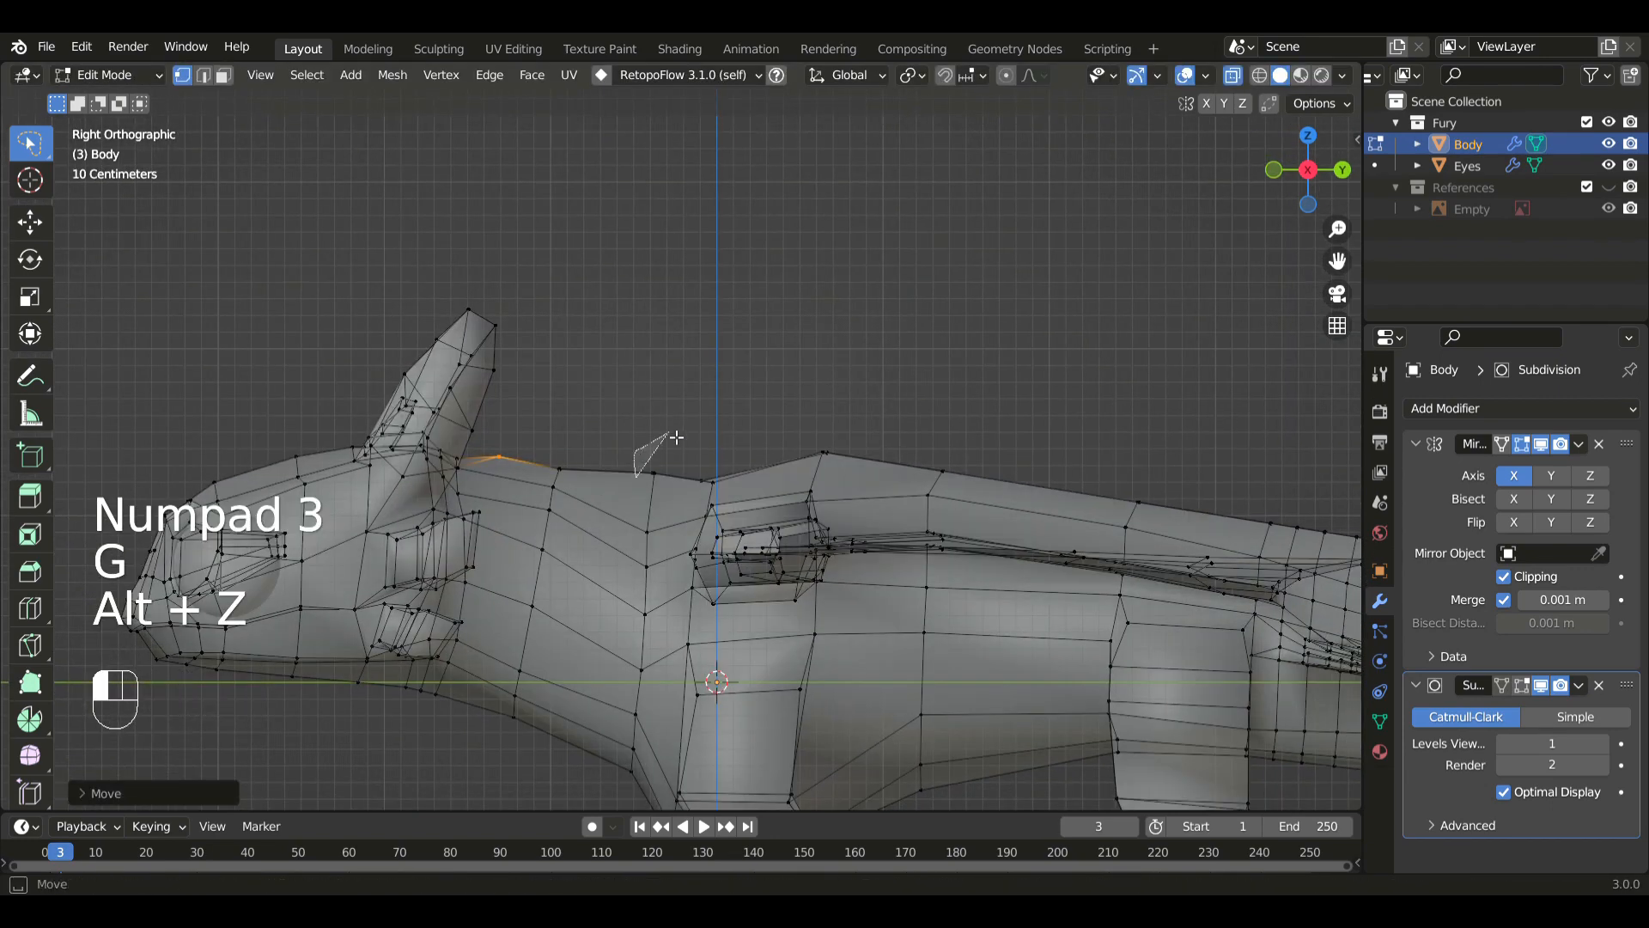
left_click(653, 474)
key("g")
left_click(701, 512, "shift")
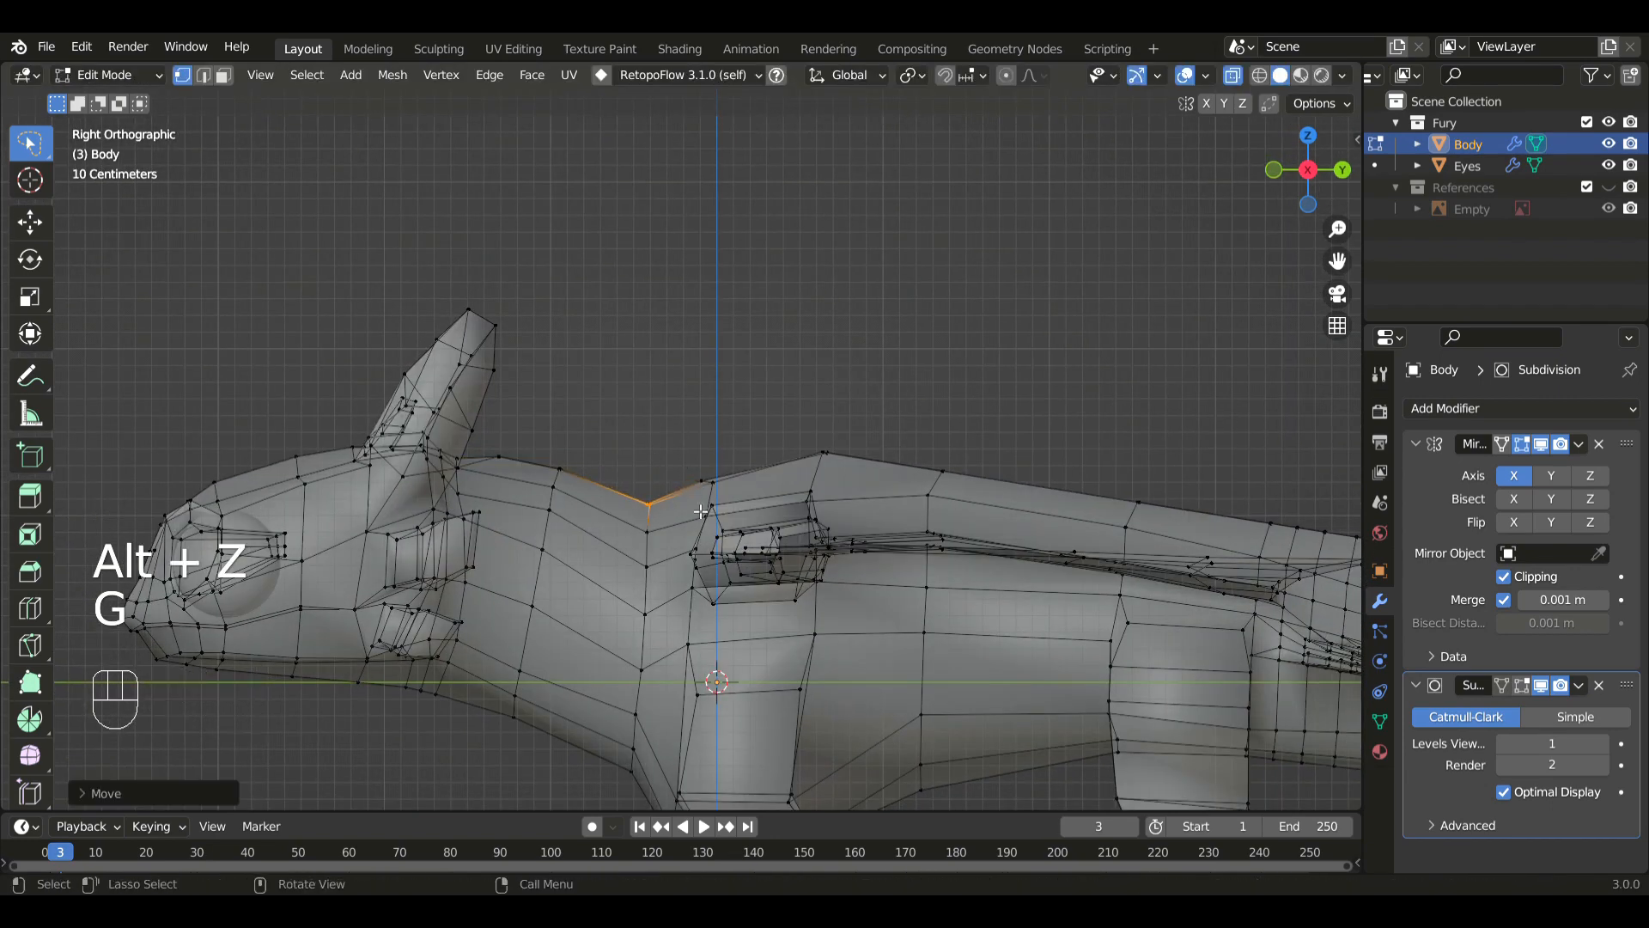
left_click(694, 491)
key("g")
key("g")
left_click(807, 500, "shift")
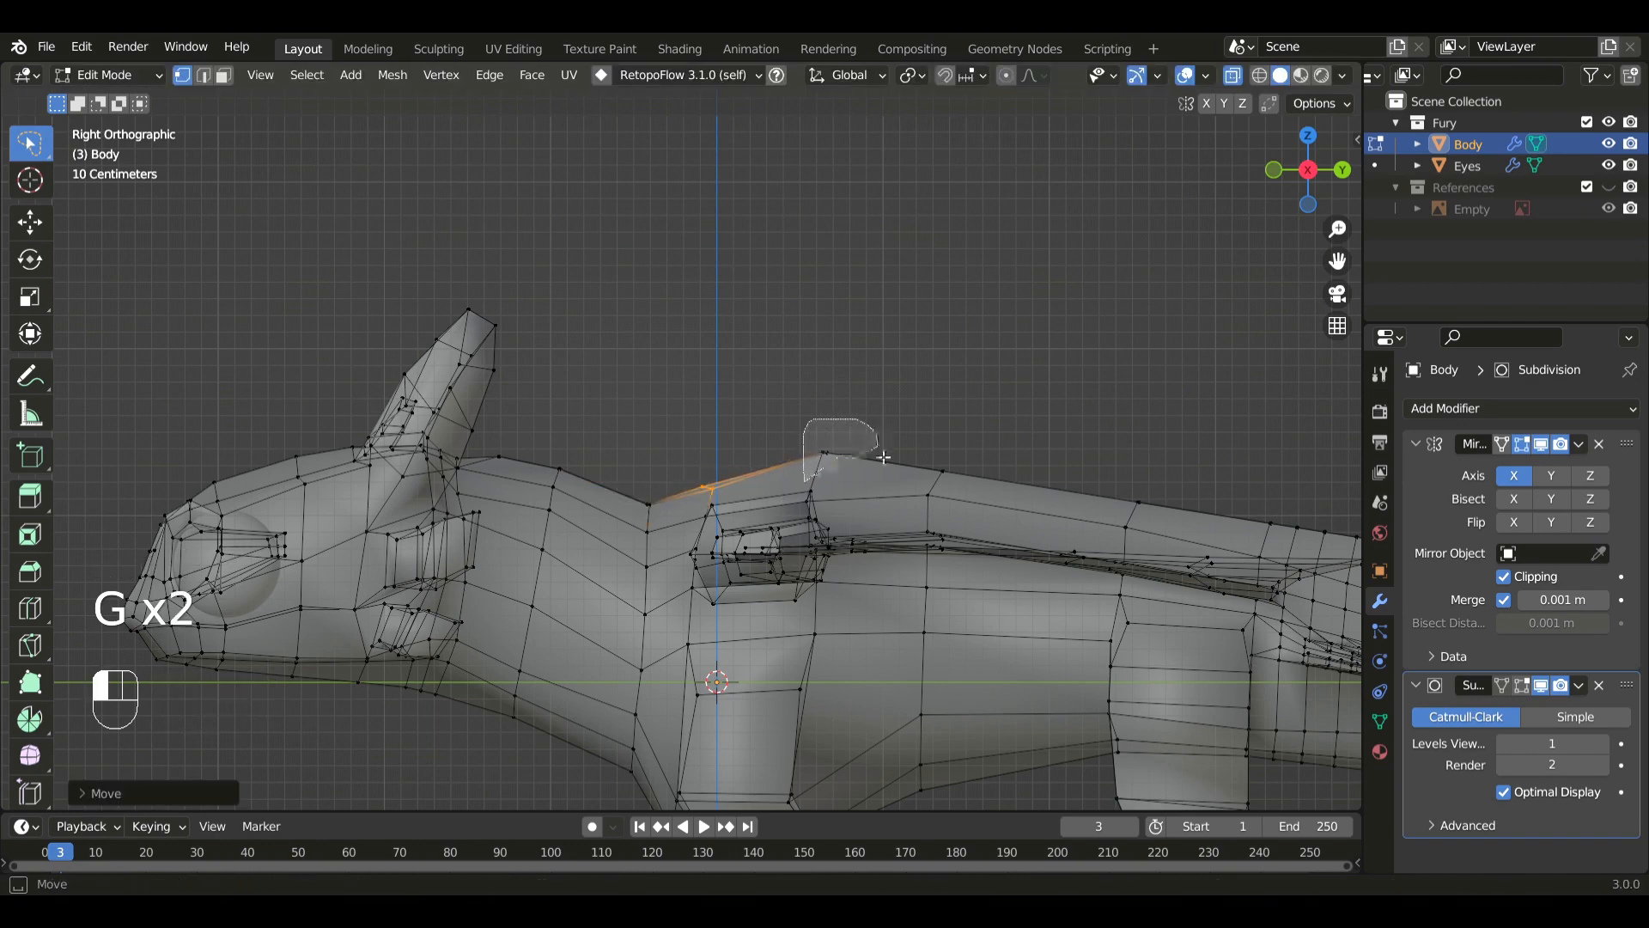
- Lower the fin vertices above the rear of the wing root and raise the following ones into a mid-back peak
key("g")
left_click(770, 653, "shift")
middle_click_drag(771, 654, 518, 600, "shift")
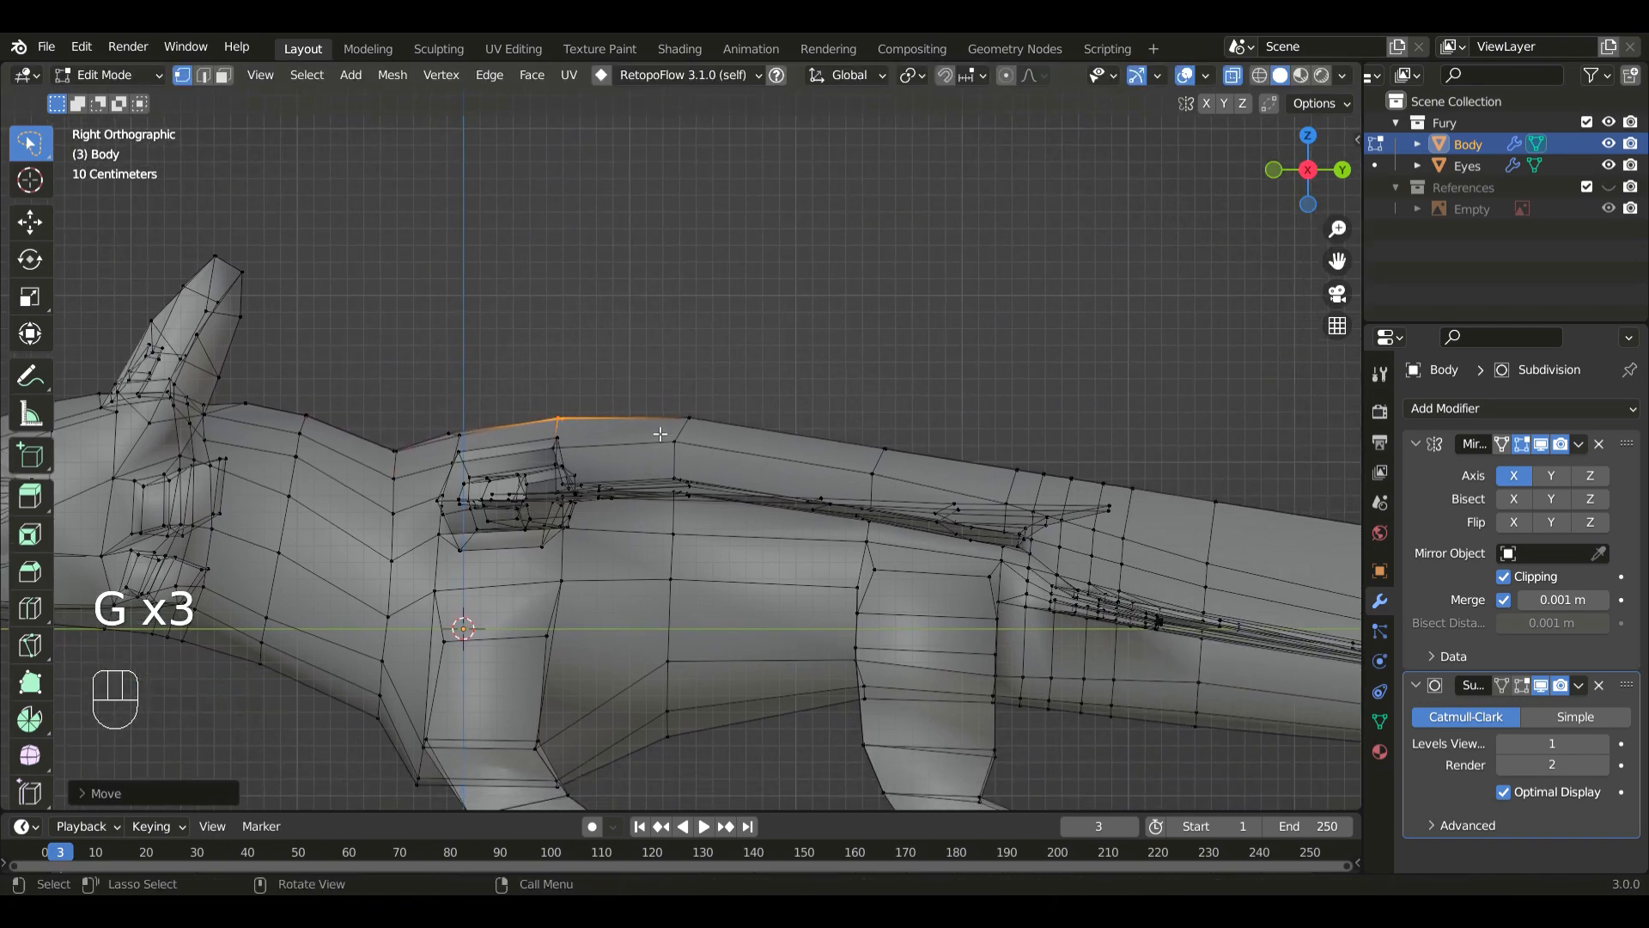
key("g")
left_click(740, 415, "shift")
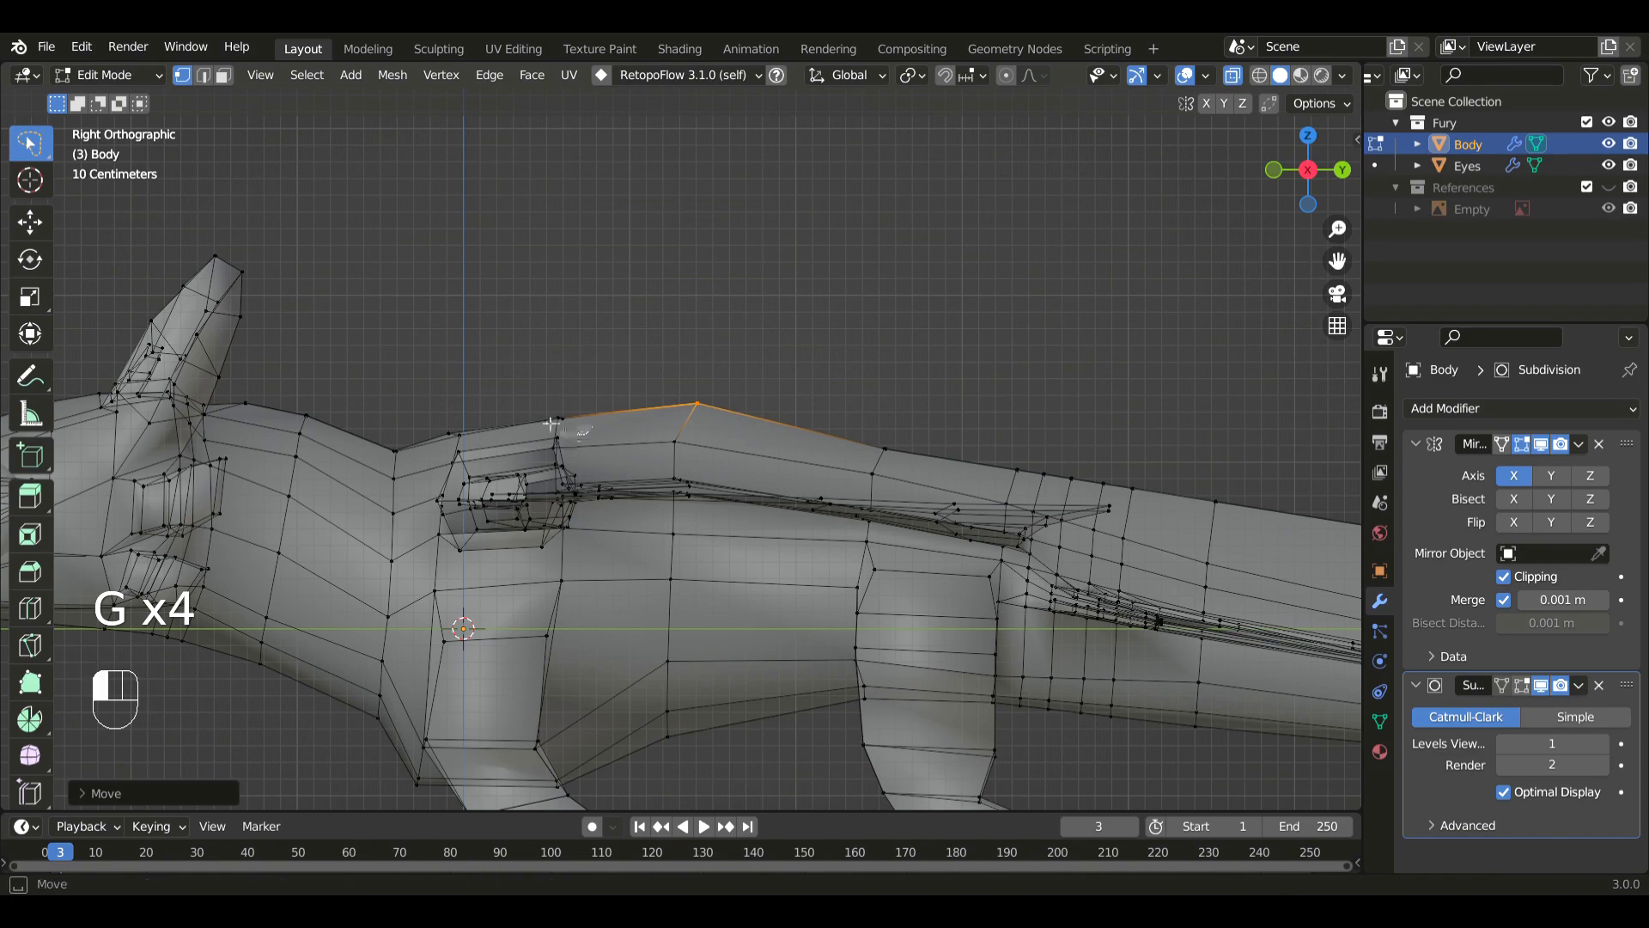
- Adjust the fin vertices above the wing root, levelling the front pair along Z and lowering it slightly
key("g")
left_click(510, 443)
key("s")
key("z")
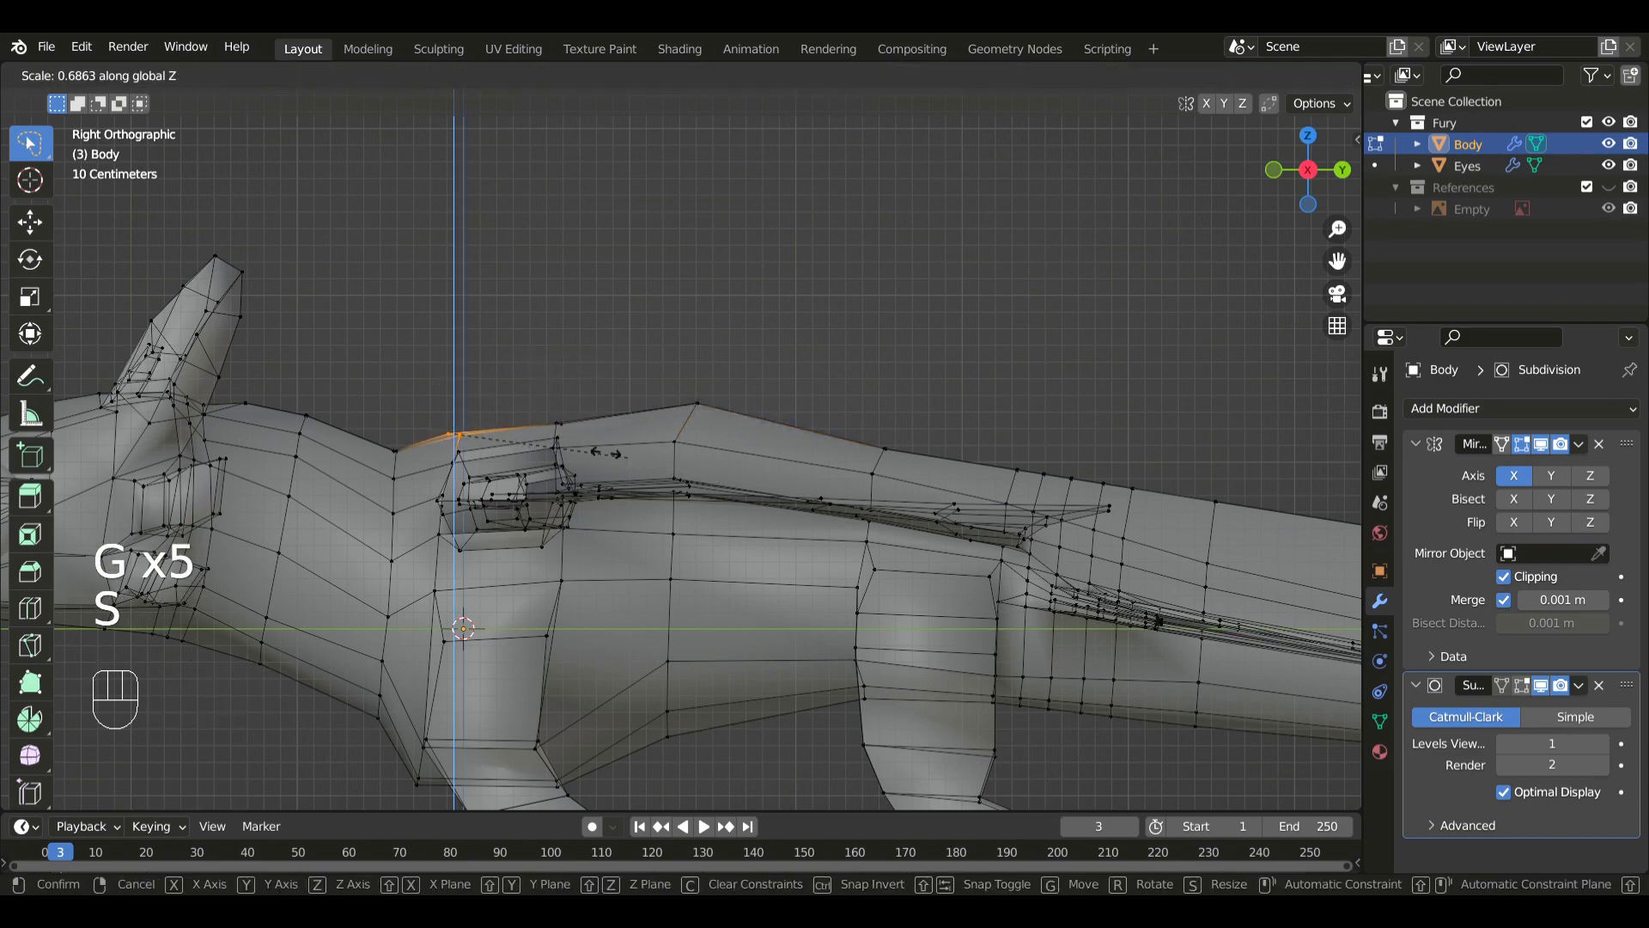
left_click(503, 437)
key("g")
key("z")
left_click(504, 439)
- Lower the vertices above the front of the wing root along Z, and move the neck-dip vertices slightly down
middle_click_drag(507, 447, 700, 612)
key("KP_3")
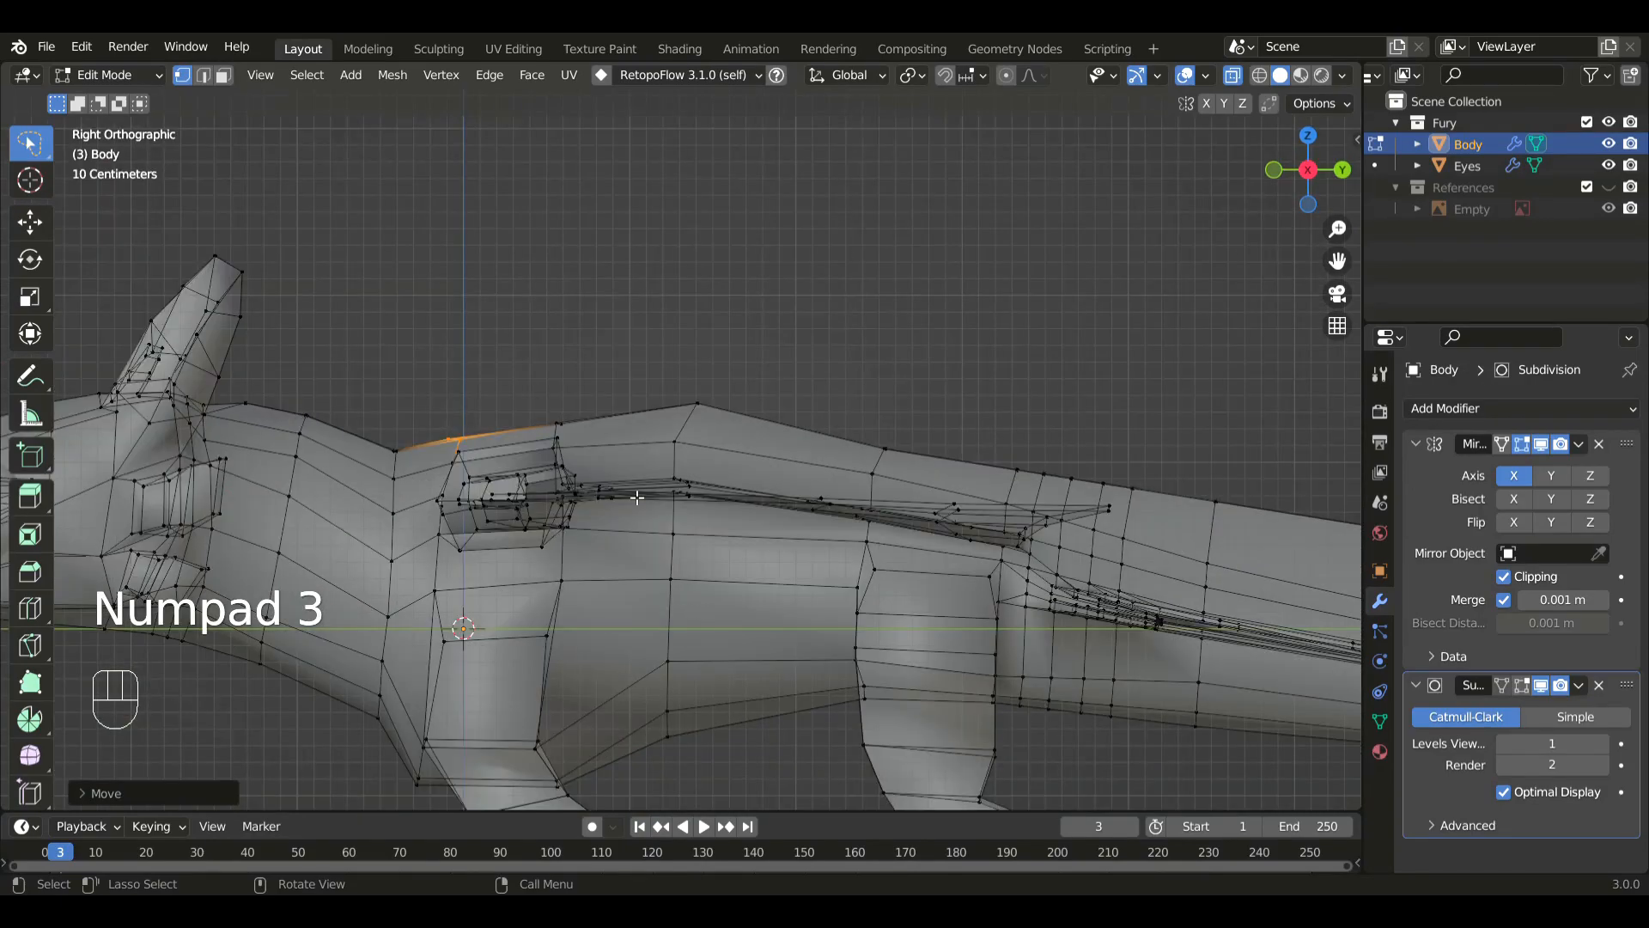
key("g")
key("z")
left_click(590, 580)
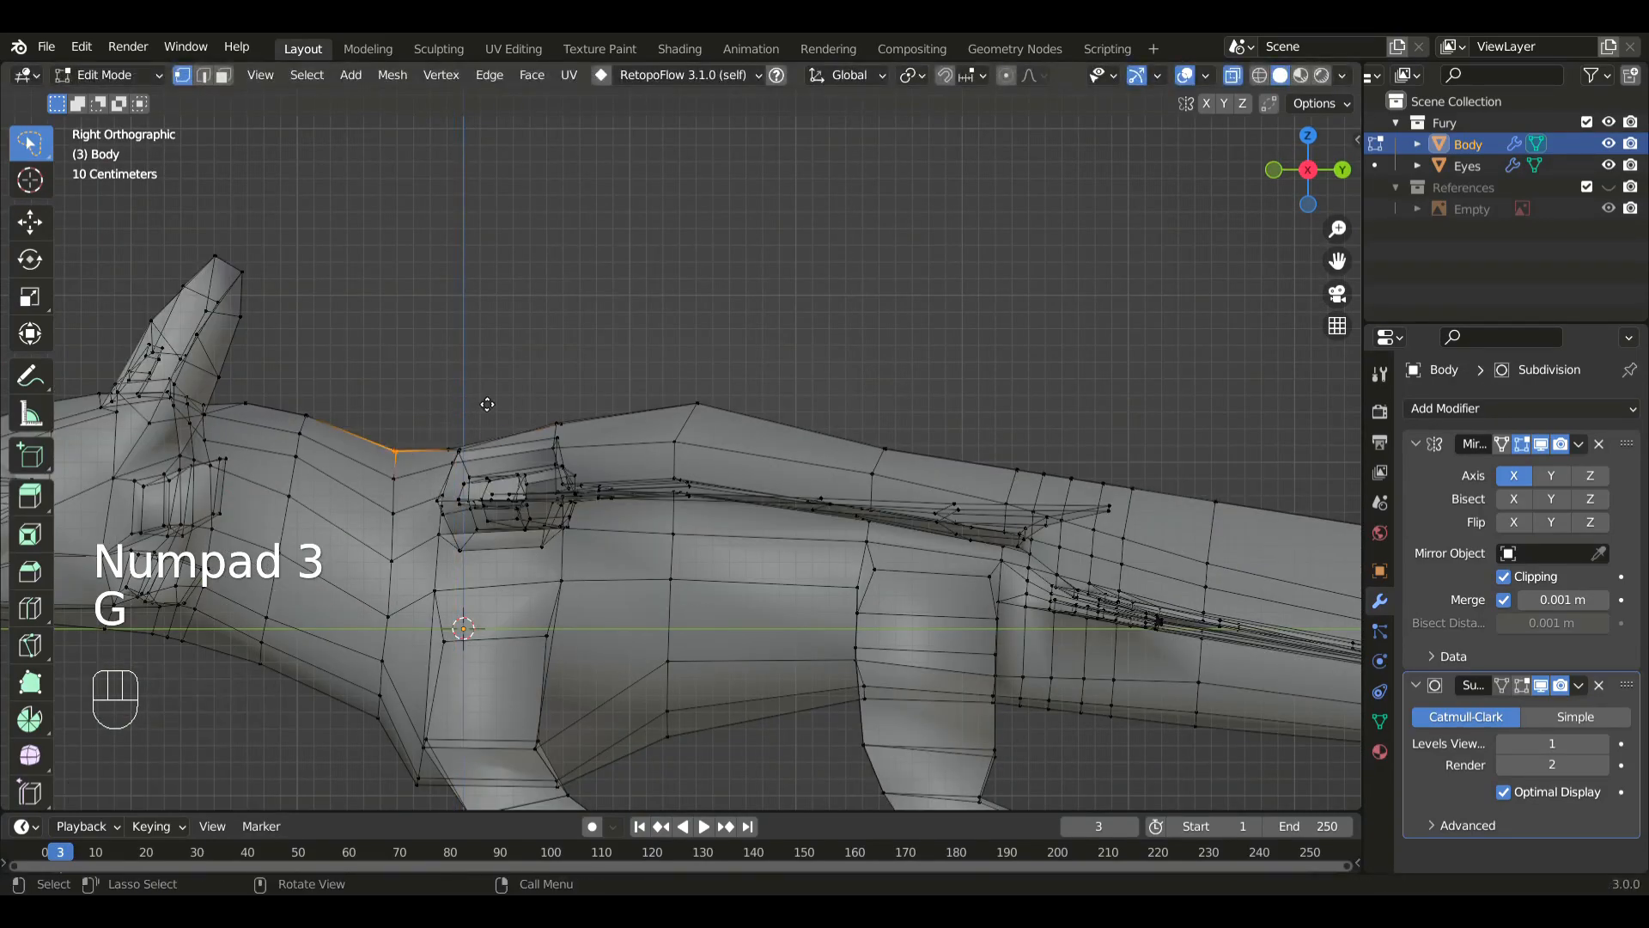
key("g")
left_click(447, 466)
- Level the vertices above the front of the wing root along Z and try rotating them about Z and Y
middle_click_drag(489, 429, 458, 485)
middle_click_drag(543, 523, 567, 533)
key("s")
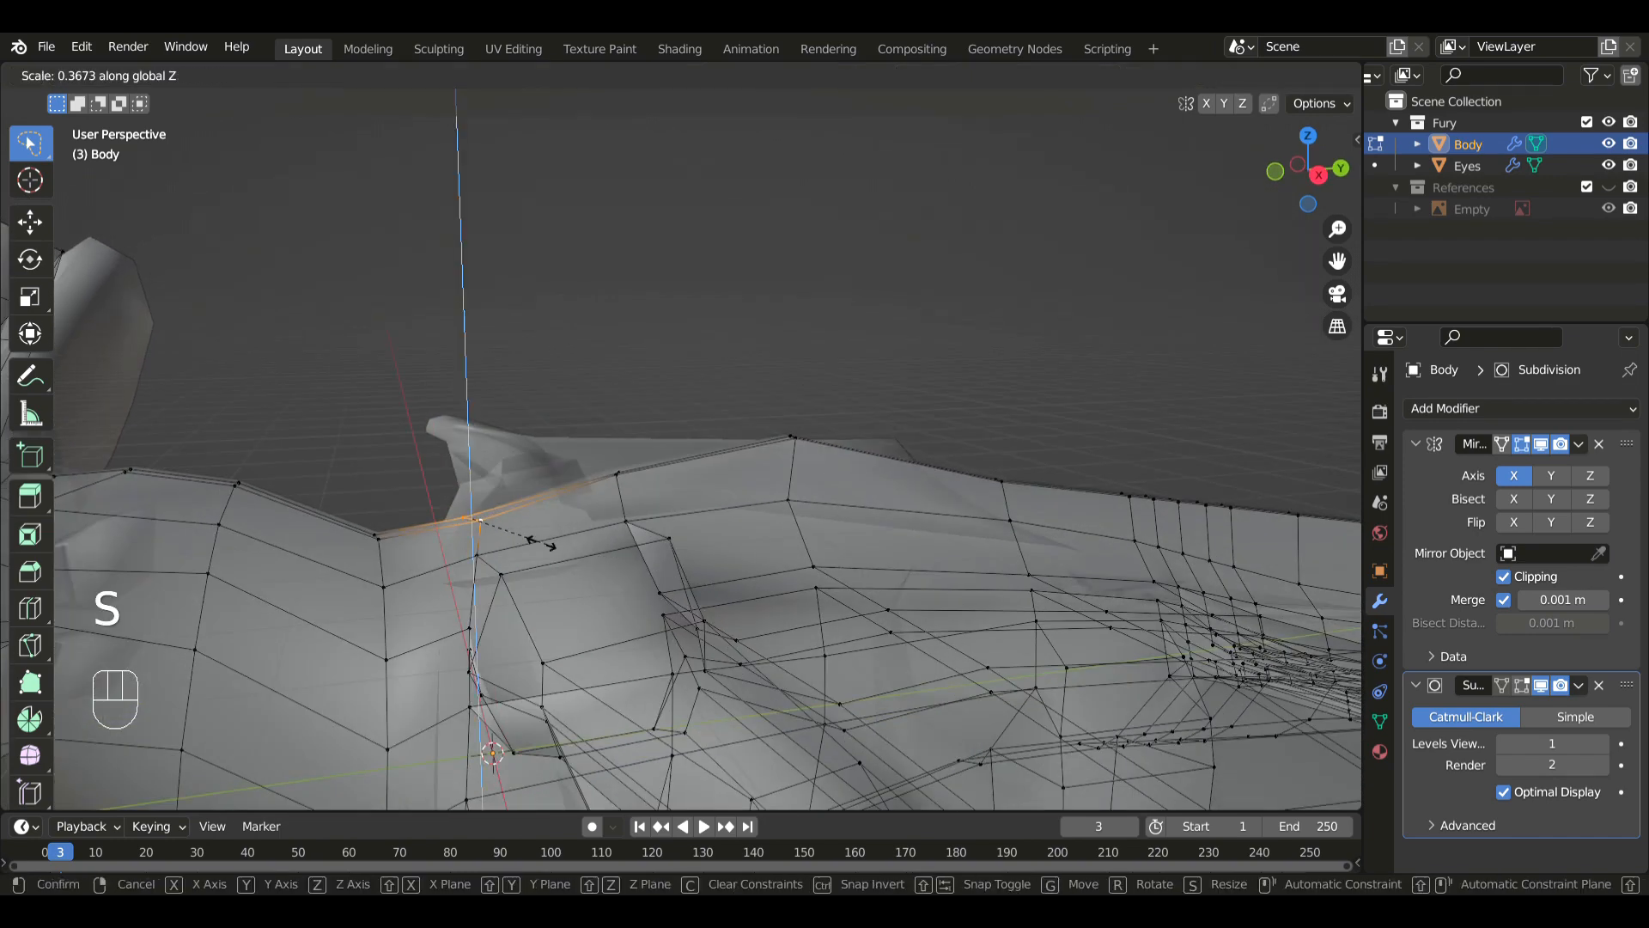
left_click(593, 537)
key("KP_3")
key("r")
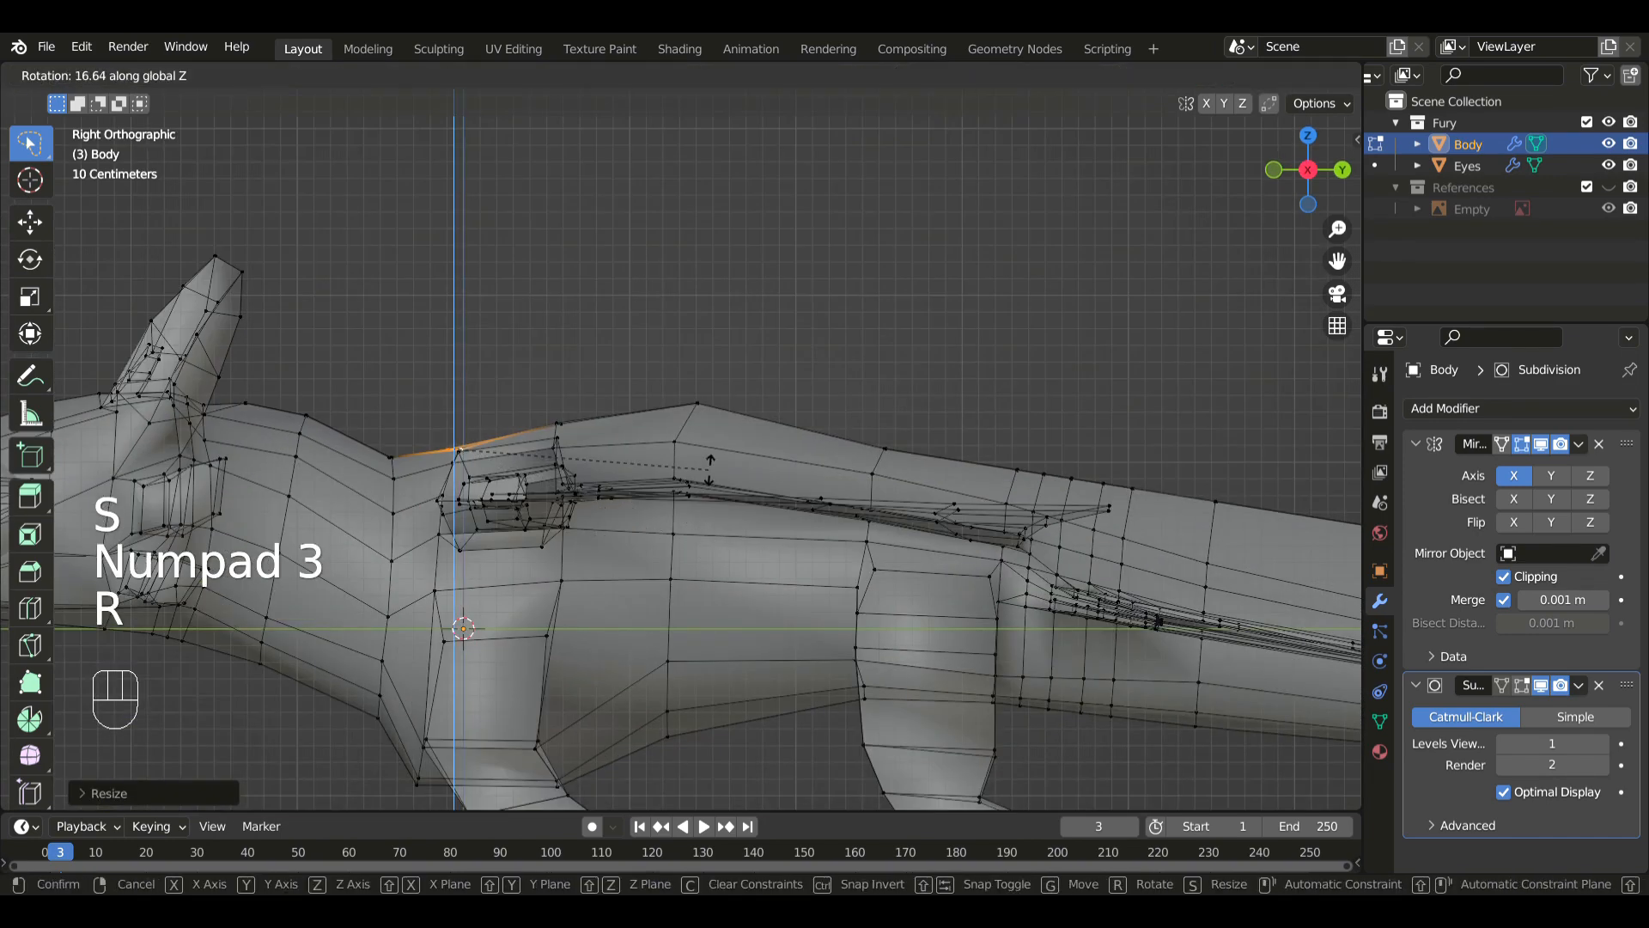
key("r")
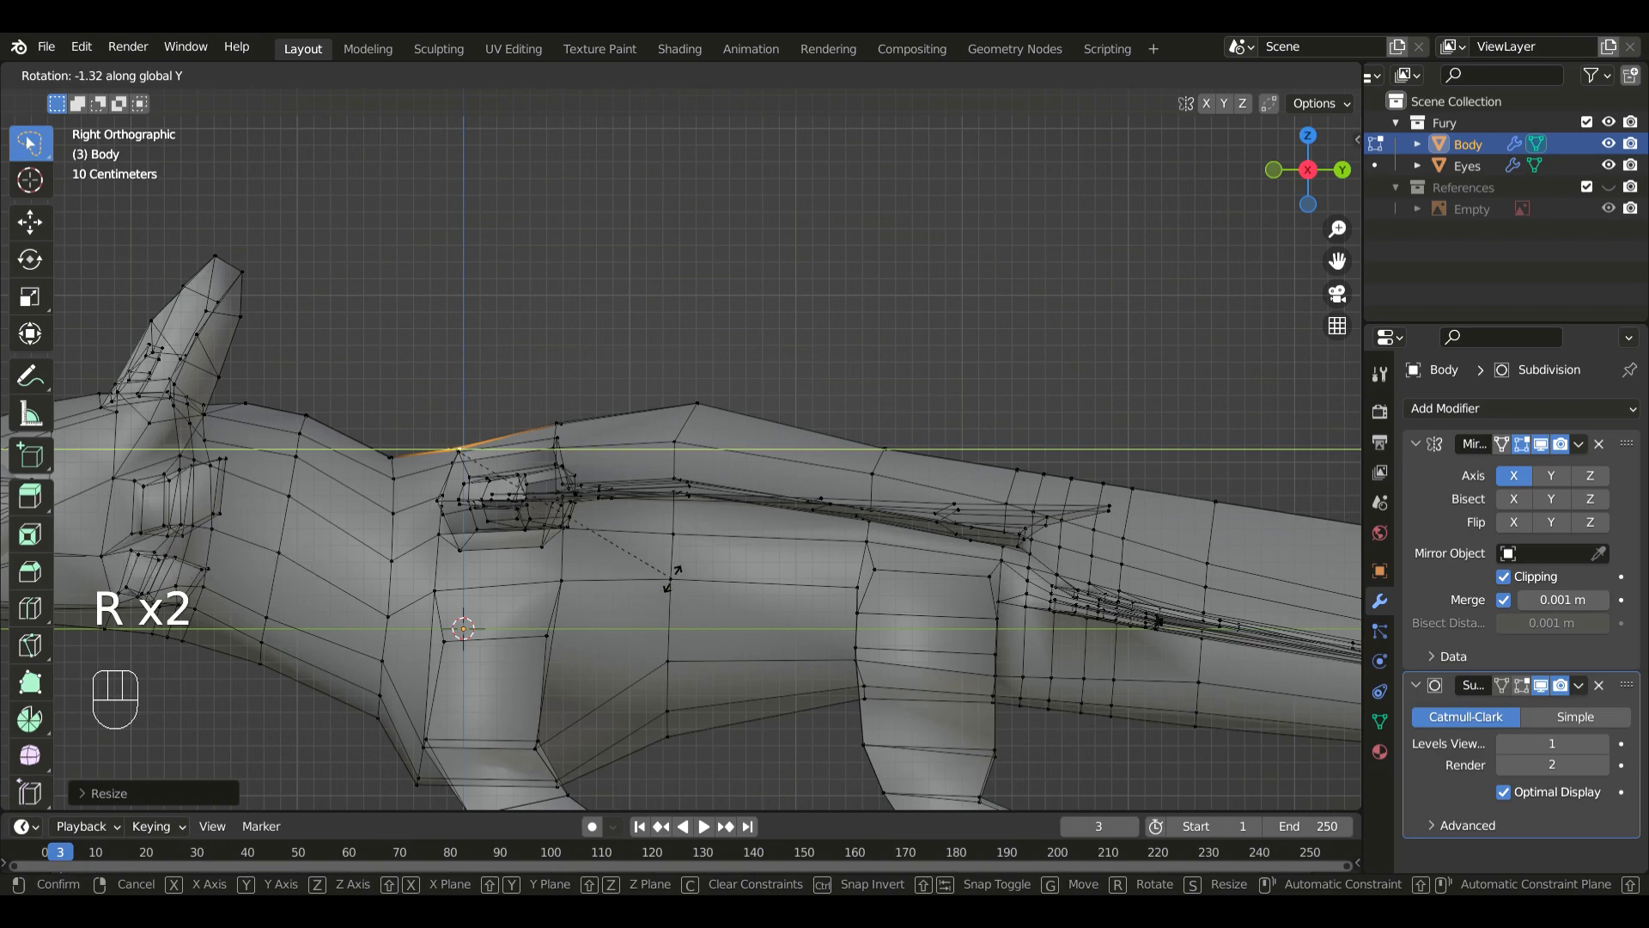
left_click(633, 567)
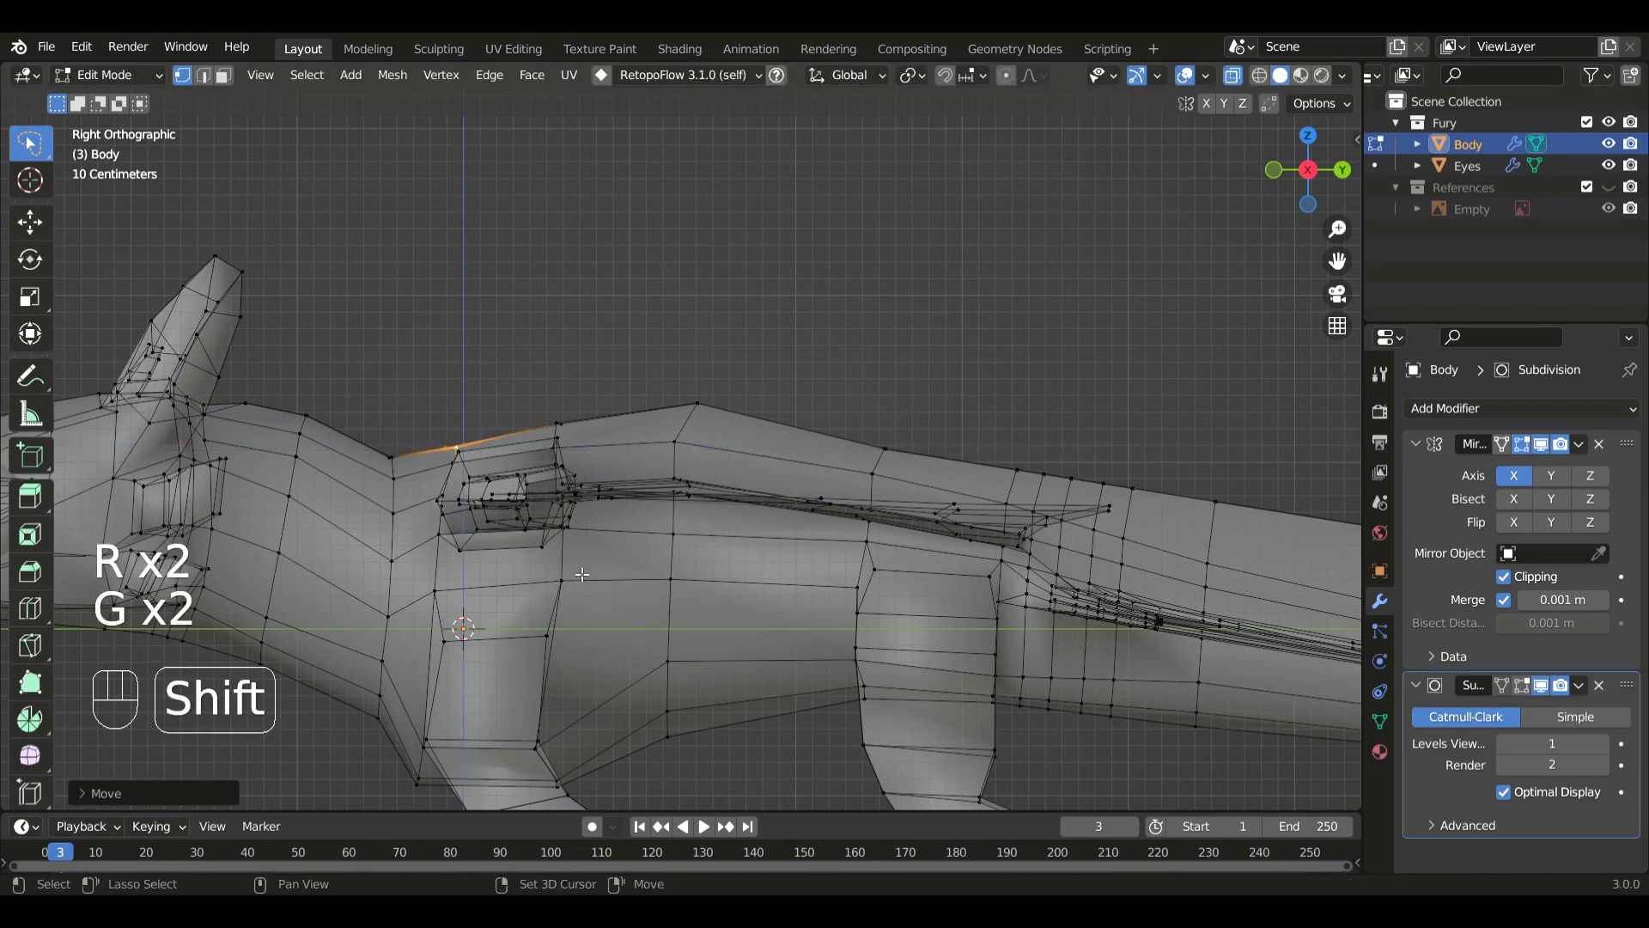
- Adjust the fin vertices at the mid-back peak and raise the ones above the hind leg to level out the back
key("g")
left_click(854, 476)
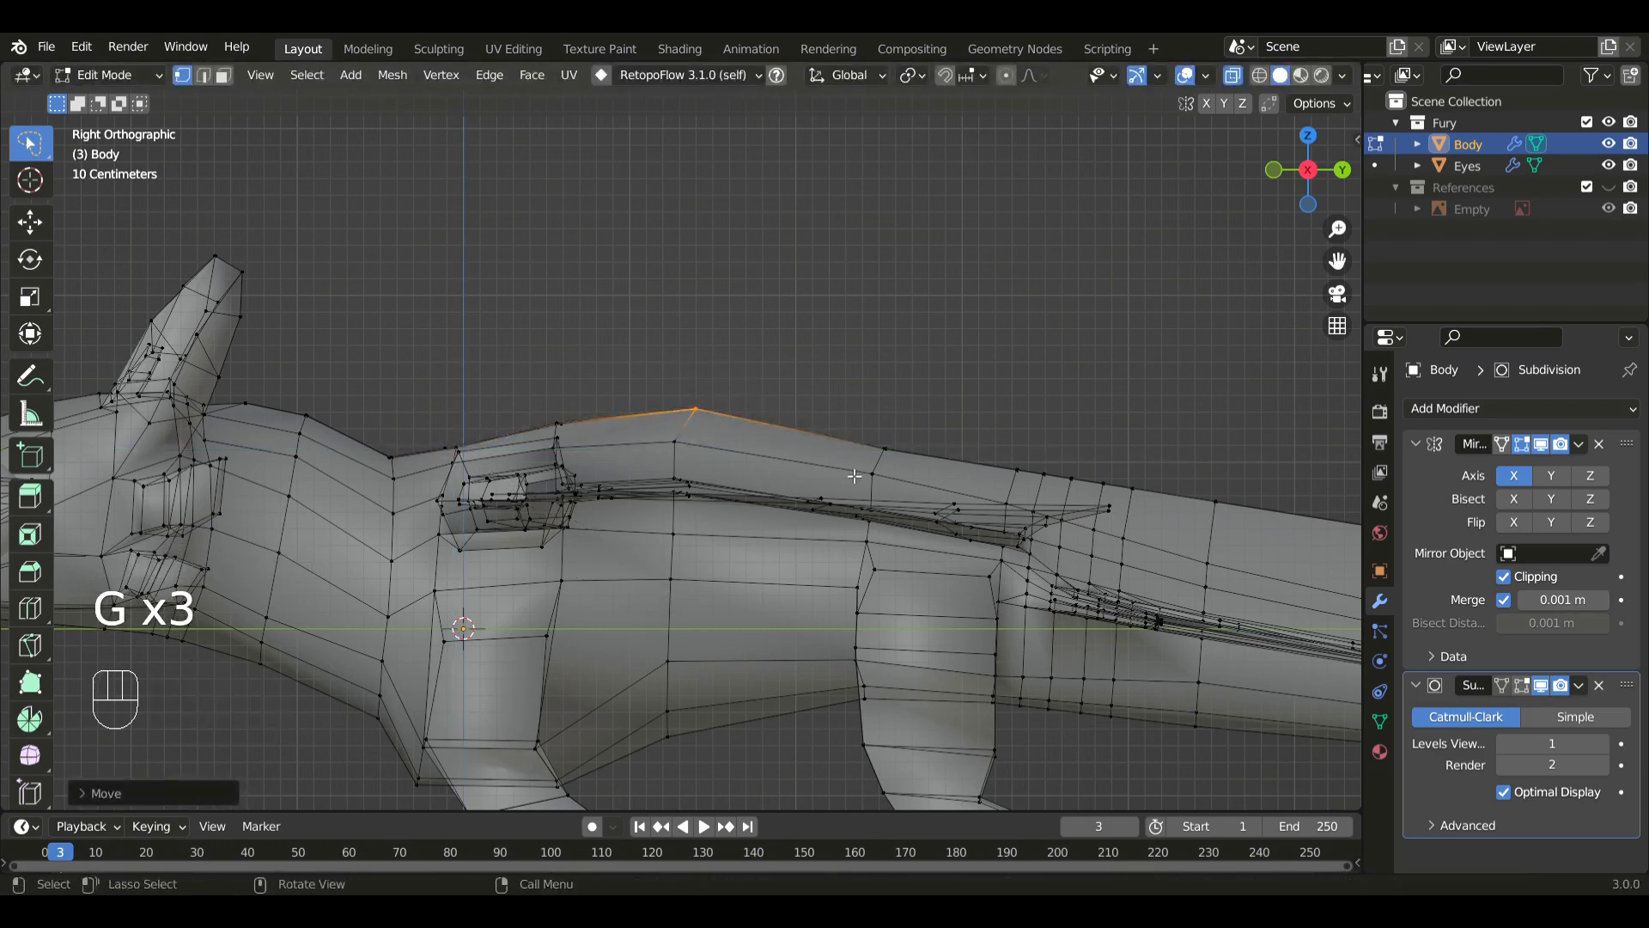
left_click_drag(942, 448, 944, 451)
key("g")
left_click(968, 339)
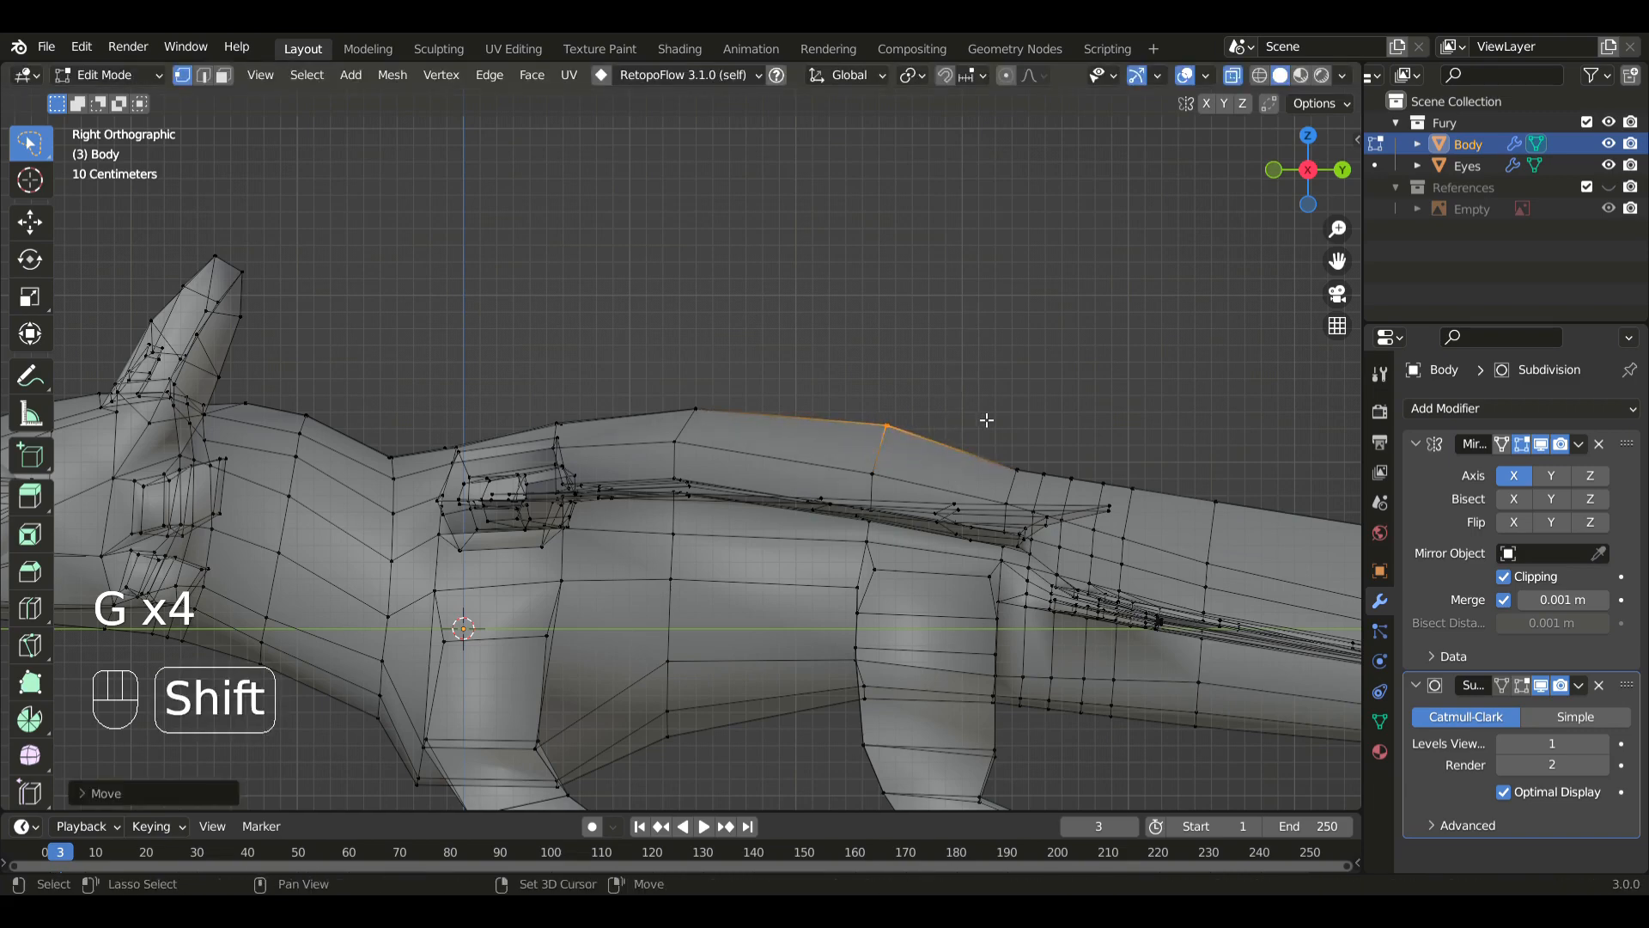
middle_click_drag(983, 420, 738, 387, "shift")
left_click_drag(498, 404, 541, 338)
key("g")
left_click(530, 337, "shift")
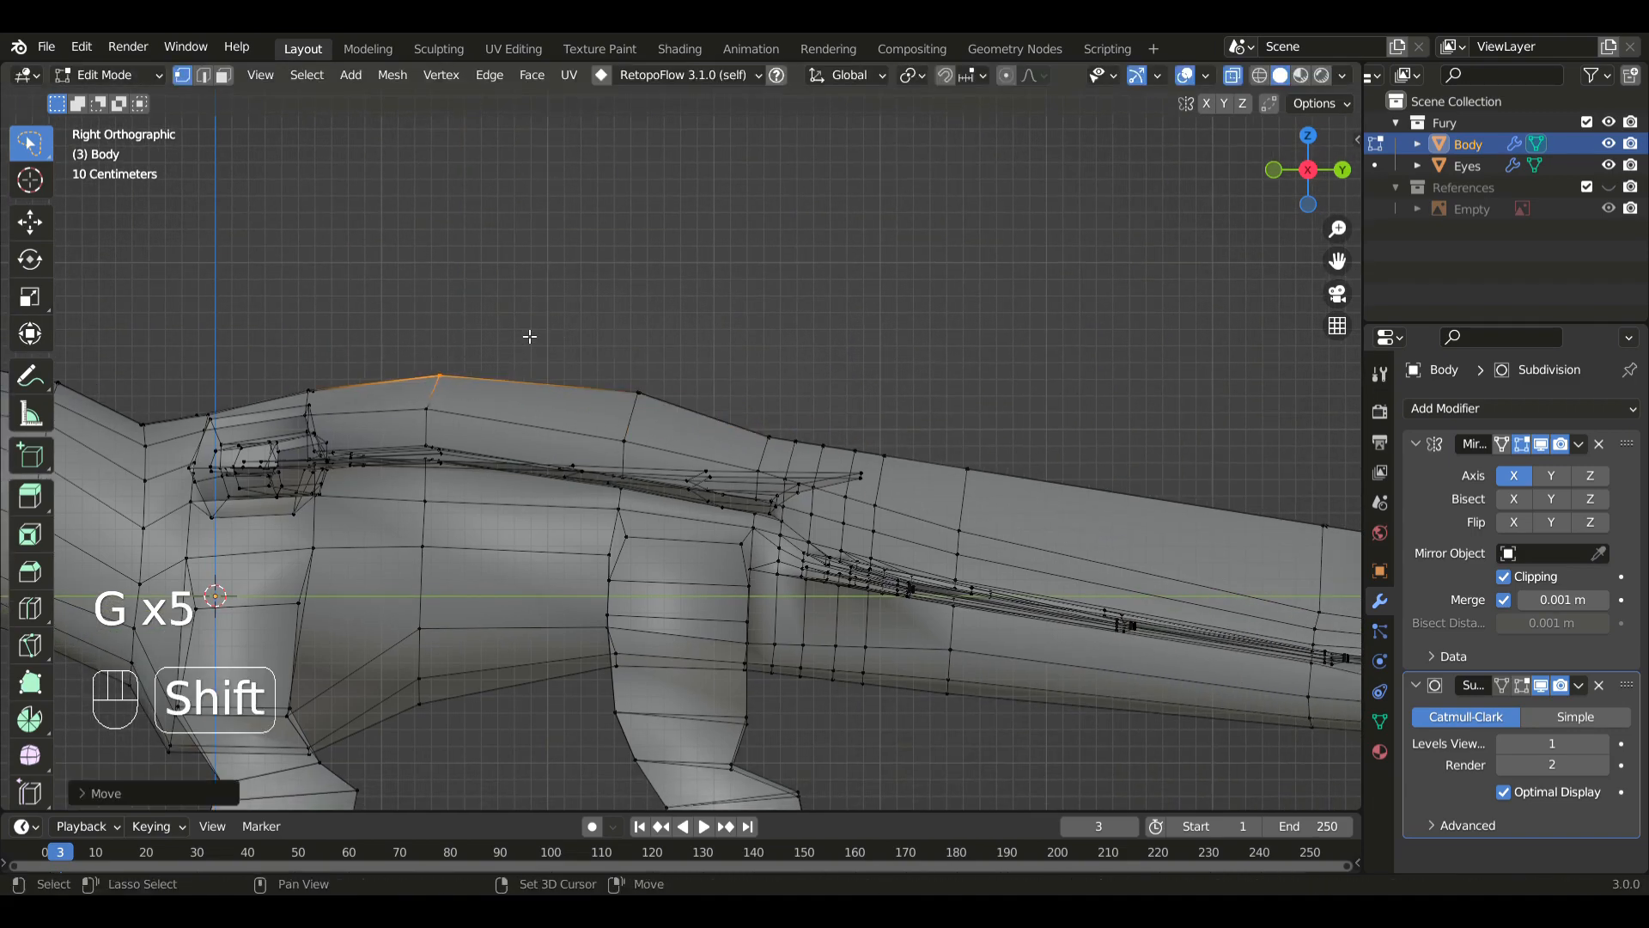
- Raise the cluster of fin vertices behind the hind leg and rotate the rear ones to follow the slope towards the tail
key("g")
mouse_move(789, 462)
left_mouse_down()
mouse_move(832, 411)
mouse_move(893, 435)
left_mouse_up()
left_click(798, 439, "shift")
key("g")
left_click(856, 446, "shift")
key("r")
left_click(968, 560, "ctrl")
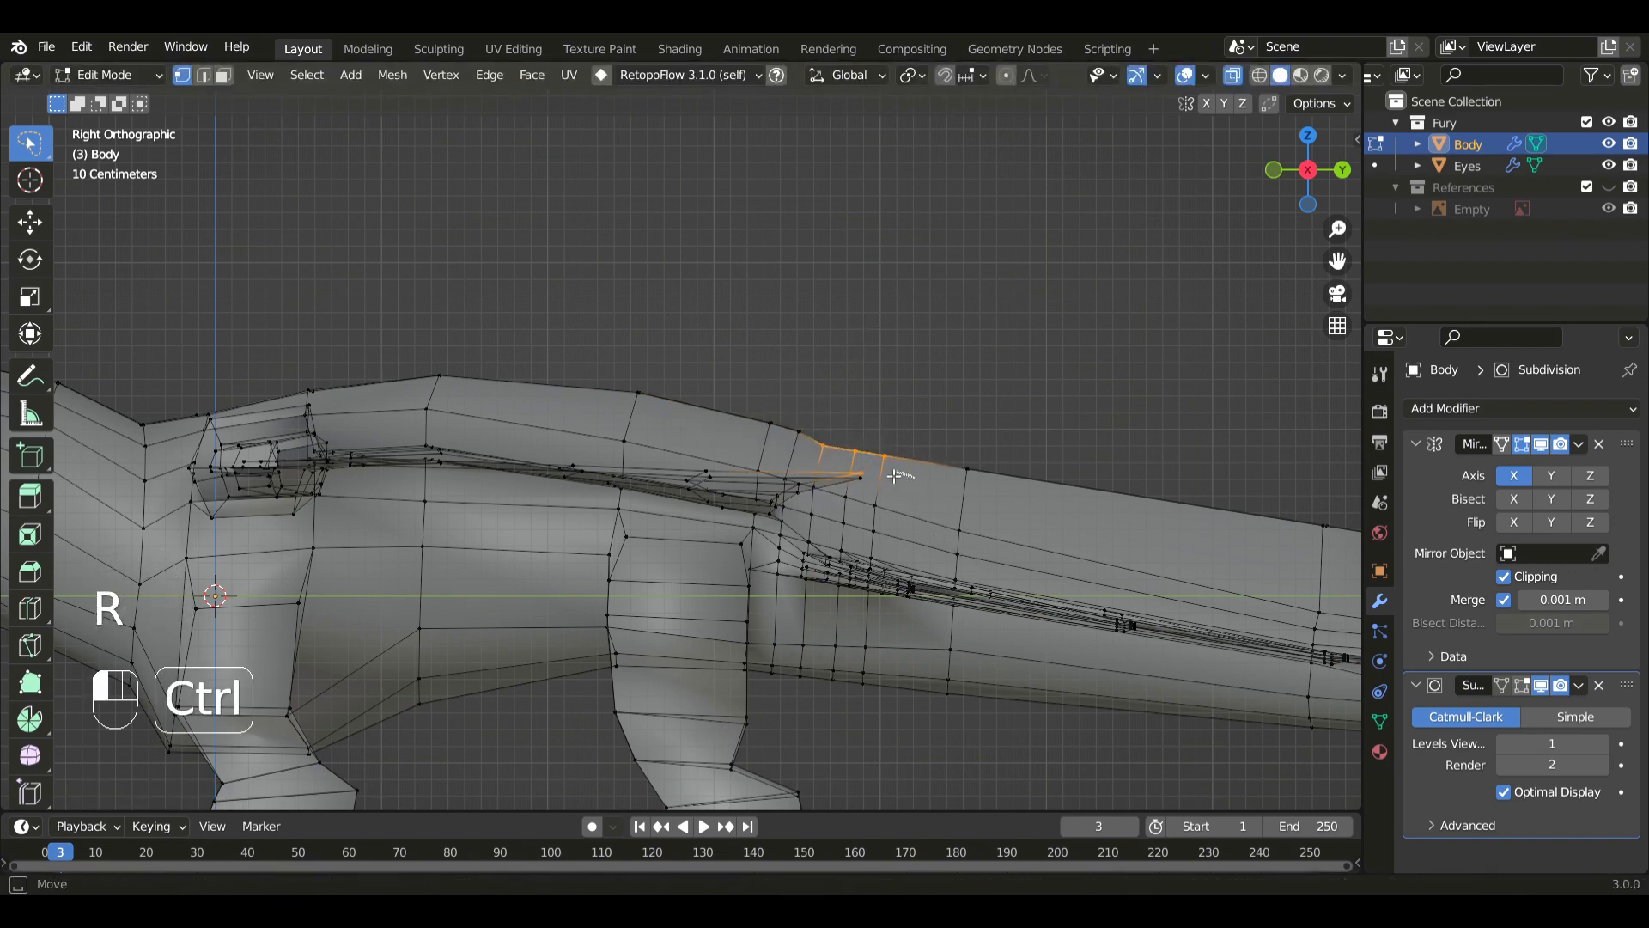
key("r")
key("Return")
- Lower the fin vertices at the tail base and the two sets at the fin's rear end
middle_click_drag(962, 500, 746, 424, "shift")
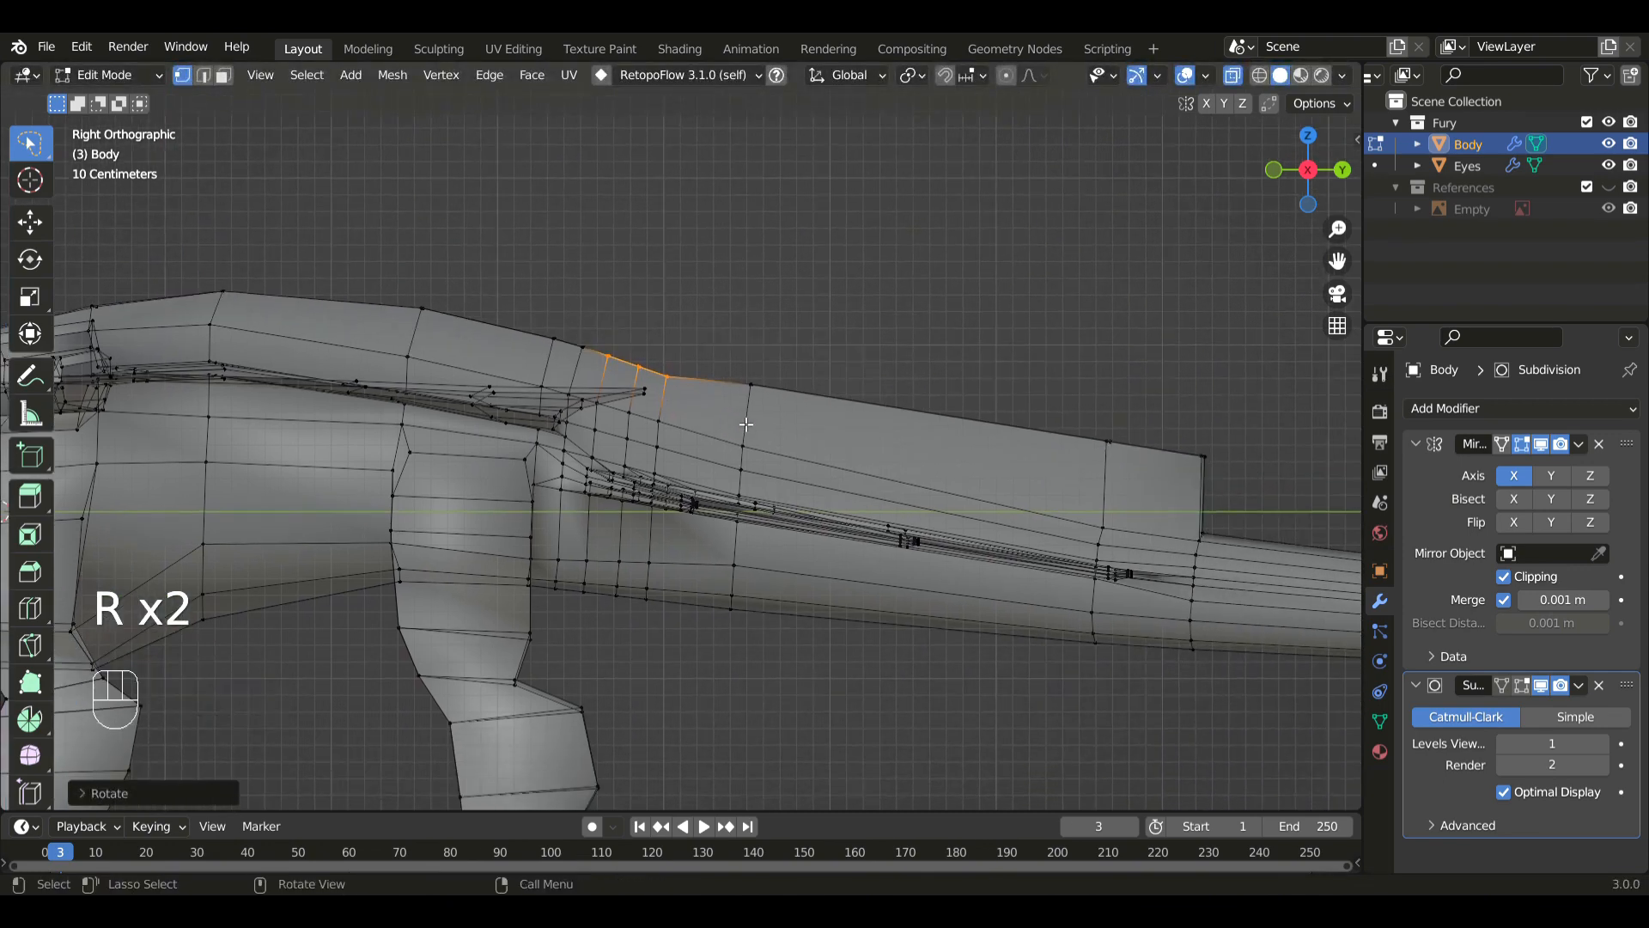
left_click_drag(880, 392, 878, 391)
key("g")
left_click(838, 478)
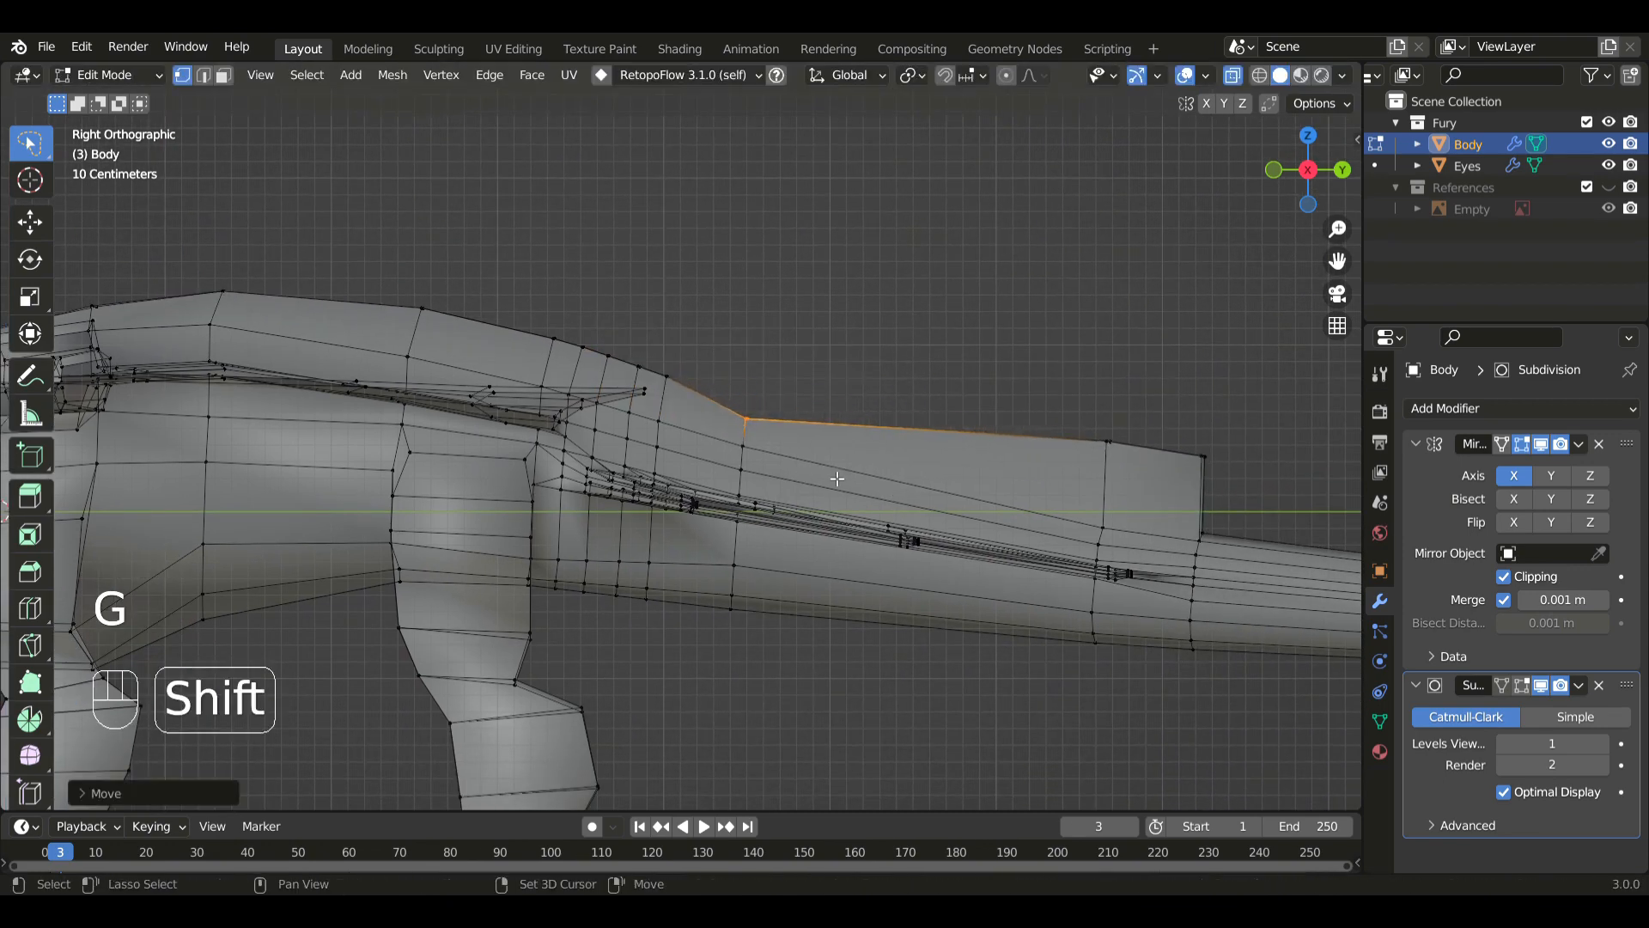
left_click_drag(1093, 423, 1095, 391)
key("g")
left_click(1117, 464)
key("s")
key("z")
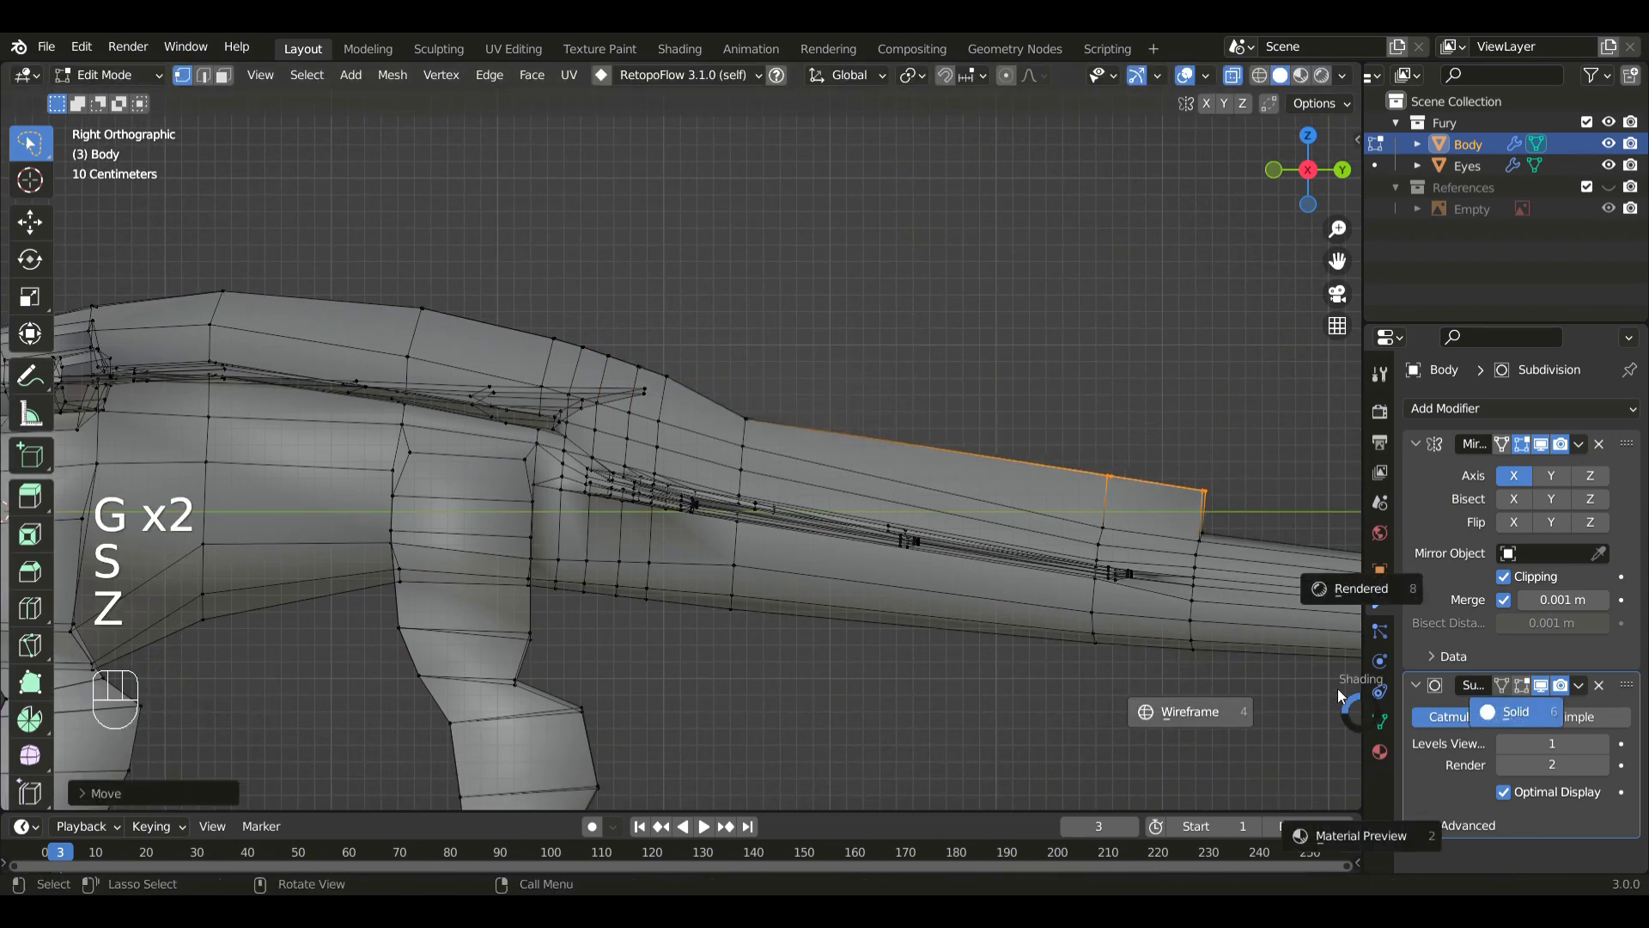
left_click(1099, 555)
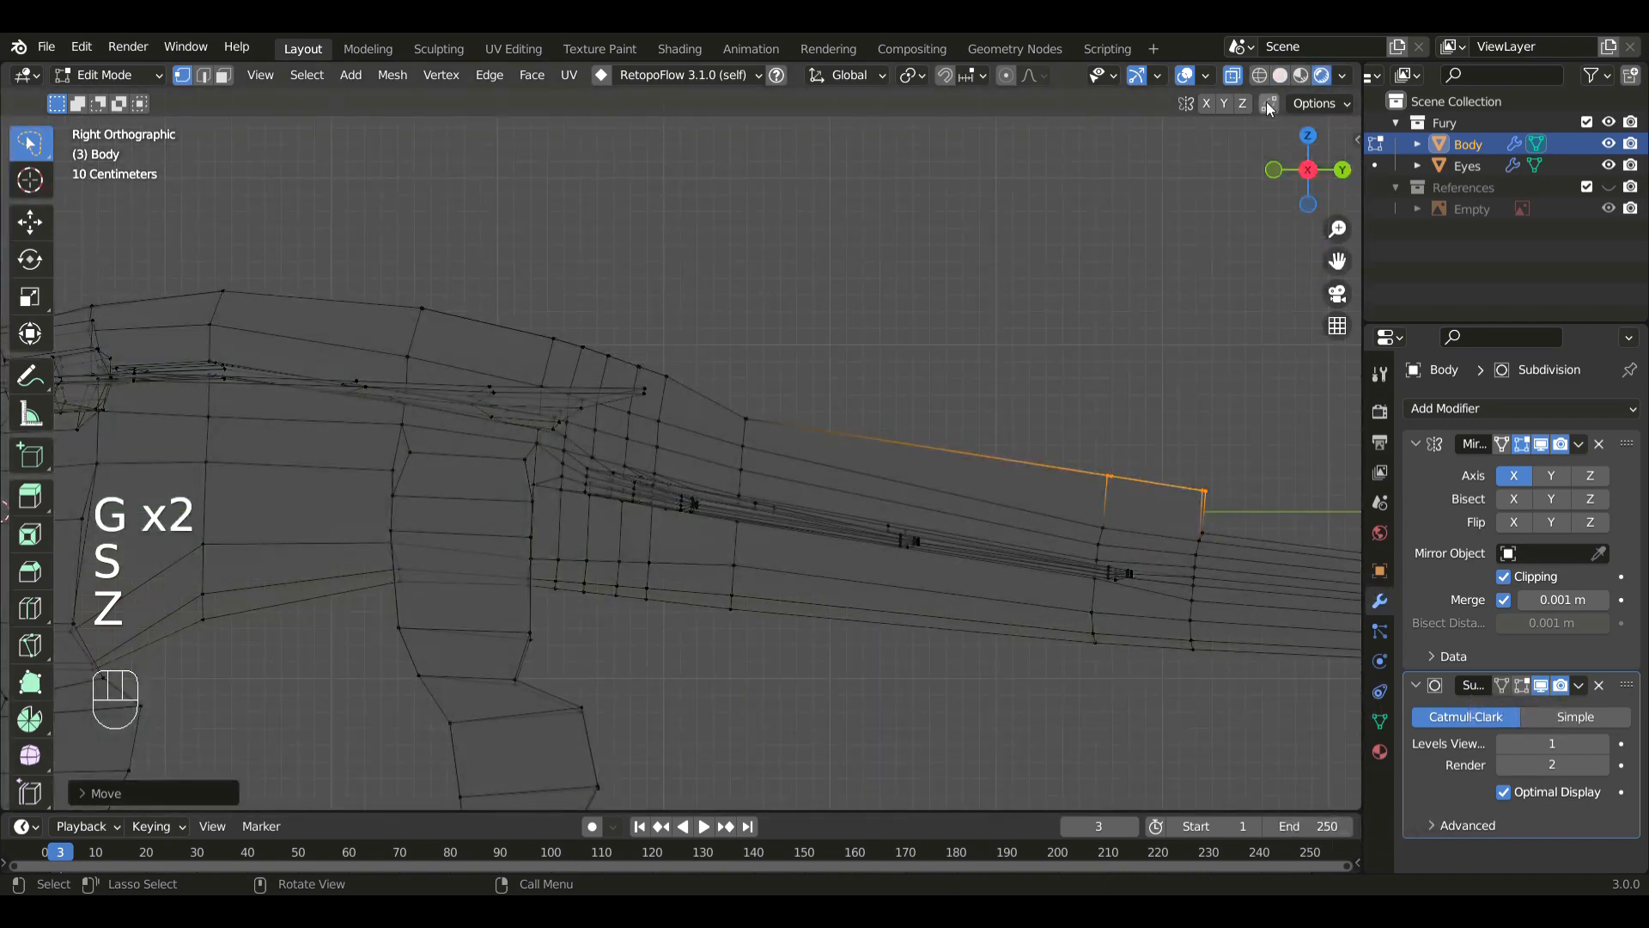
key("shift+z")
- Lower the fin's rear end close to the tail surface and fine-tune its last two sets of vertices into a taper
middle_click_drag(1052, 450, 1022, 450, "shift")
key("g")
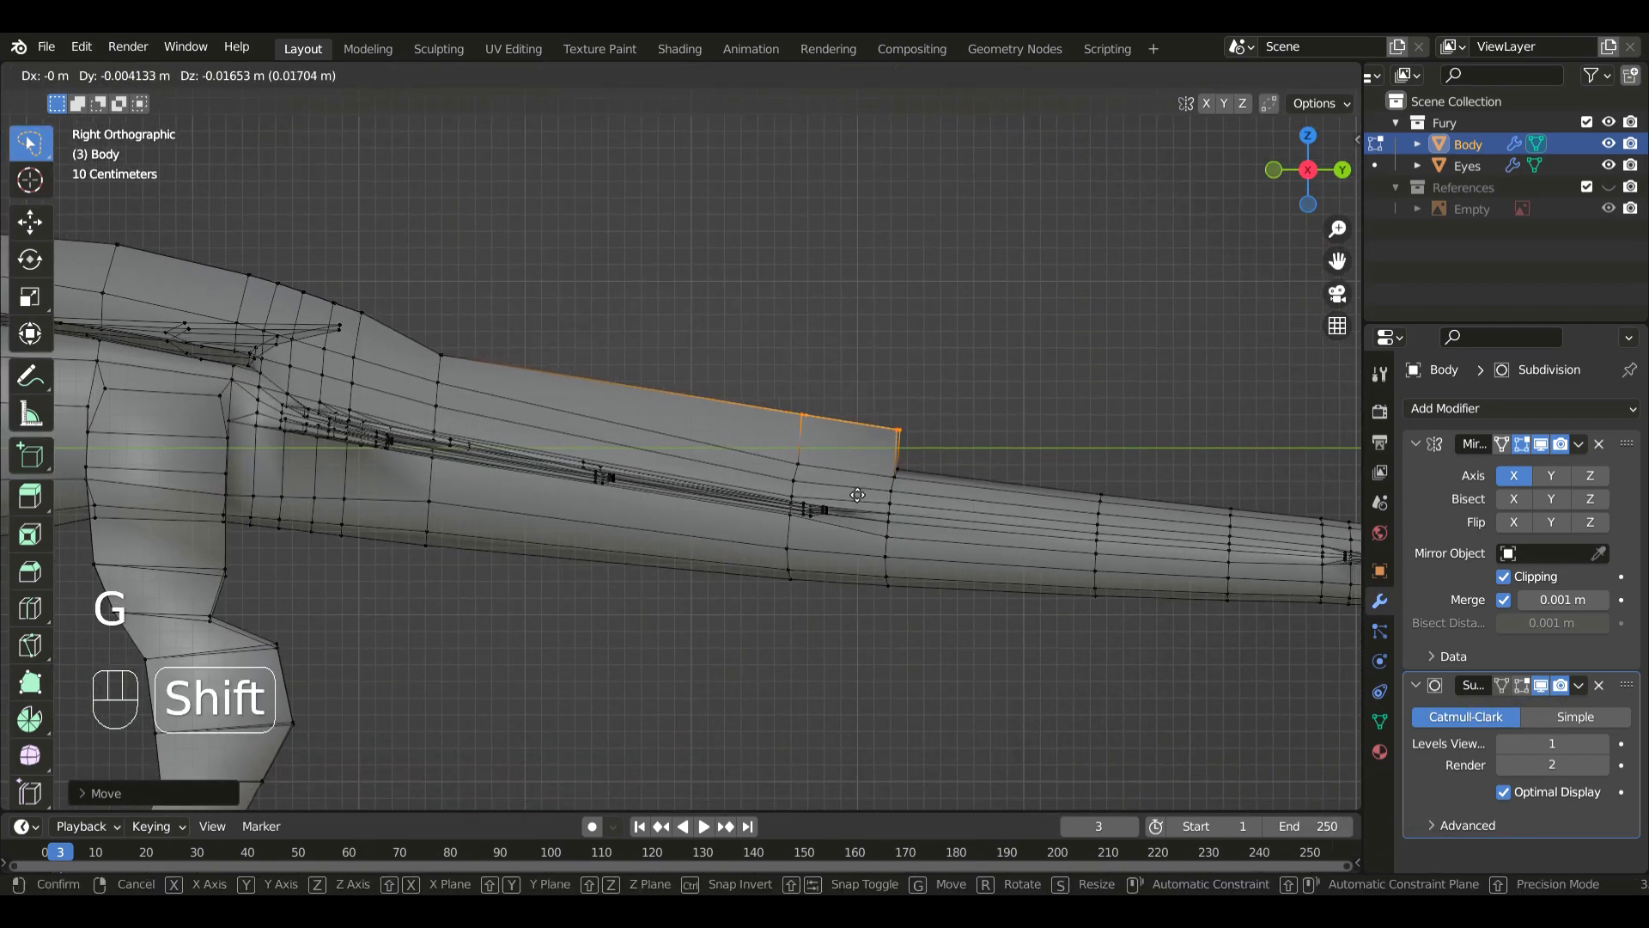
left_click(843, 733)
left_click(900, 462)
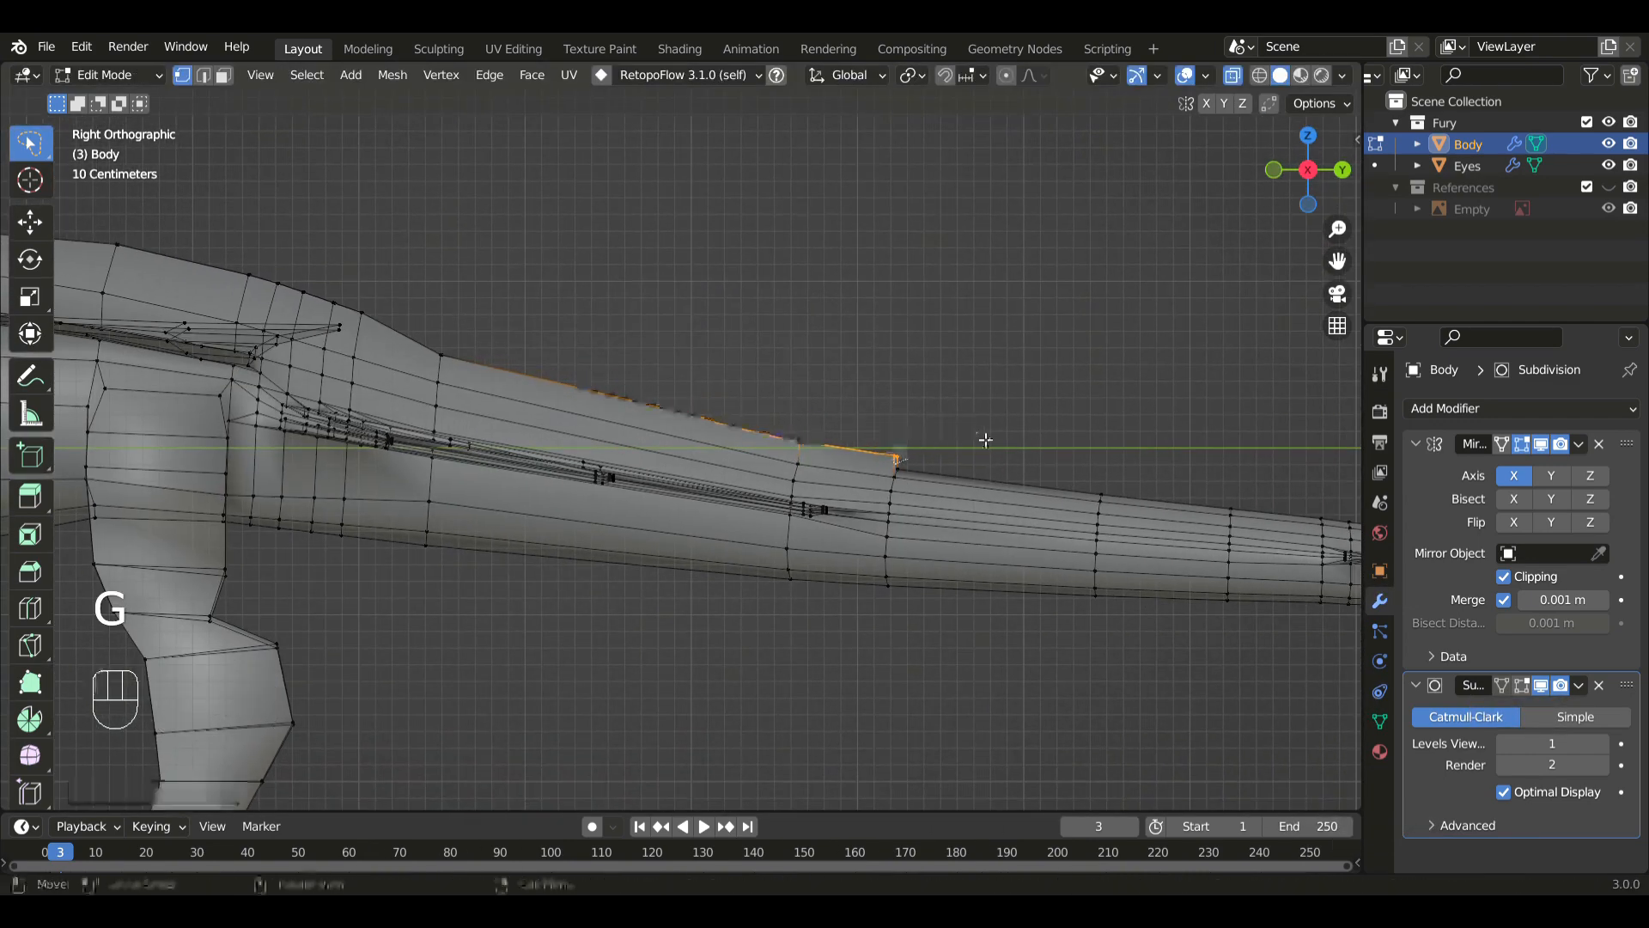
key("g")
left_click(926, 488)
left_click_drag(831, 455, 816, 402)
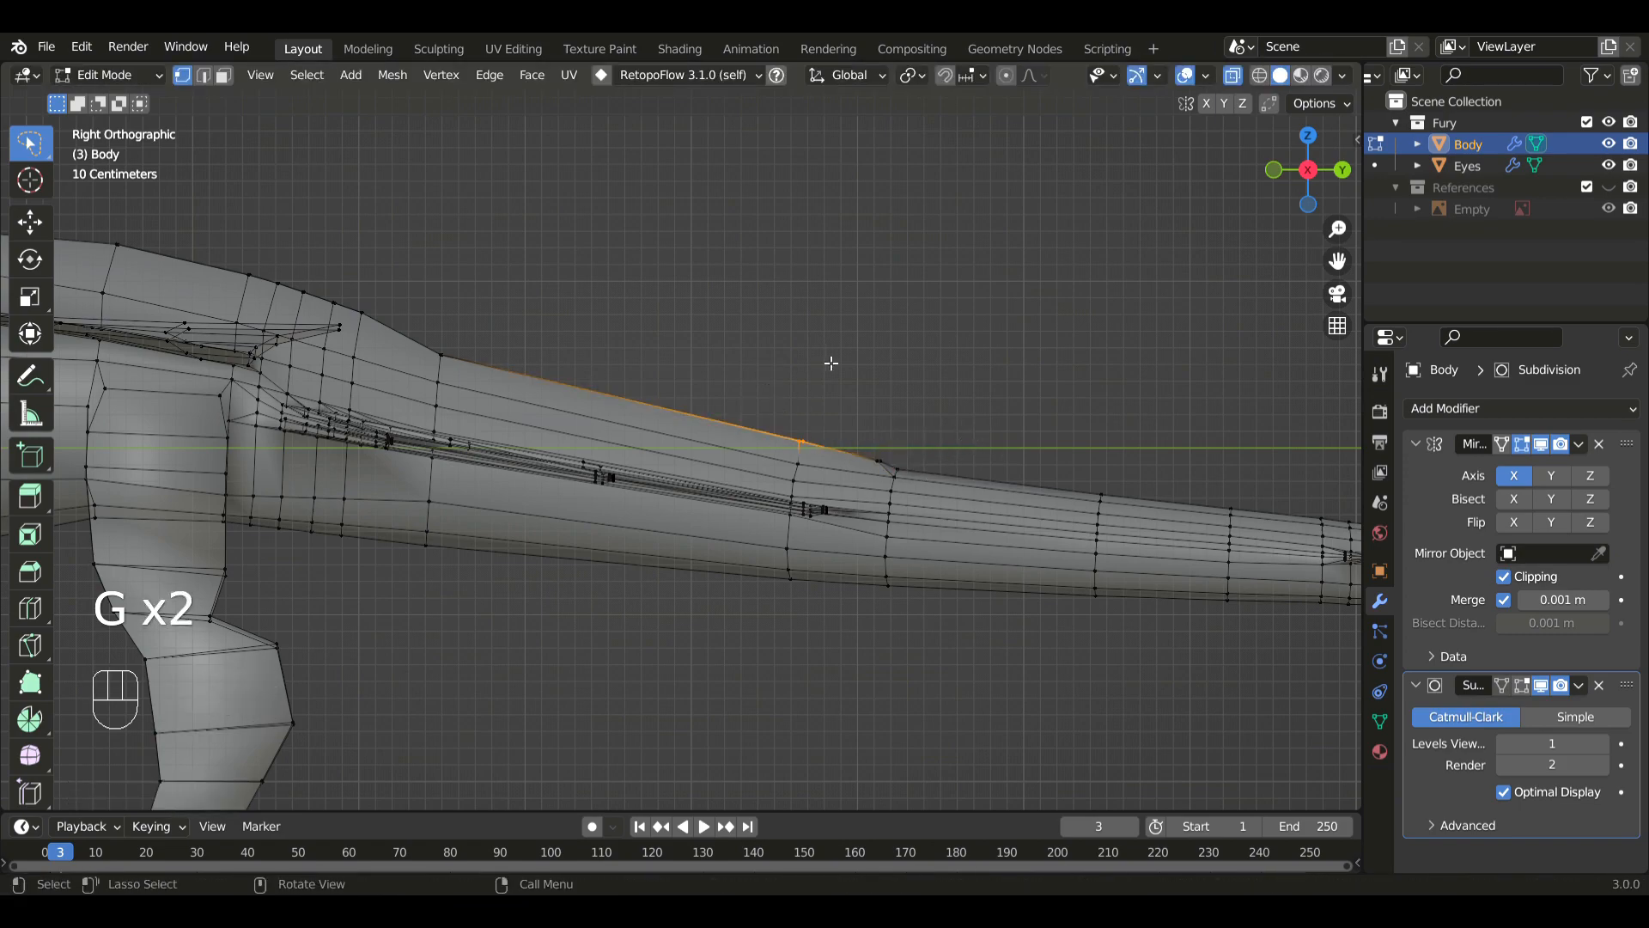
key("g")
left_click(791, 409)
- Add two loop cuts around the tail, one midway along the tapering fin and one near the fin's end
middle_click_drag(736, 380, 773, 435, "shift")
scroll(770, 388, "down", 6)
scroll(721, 530, "up", 5)
key("alt+z")
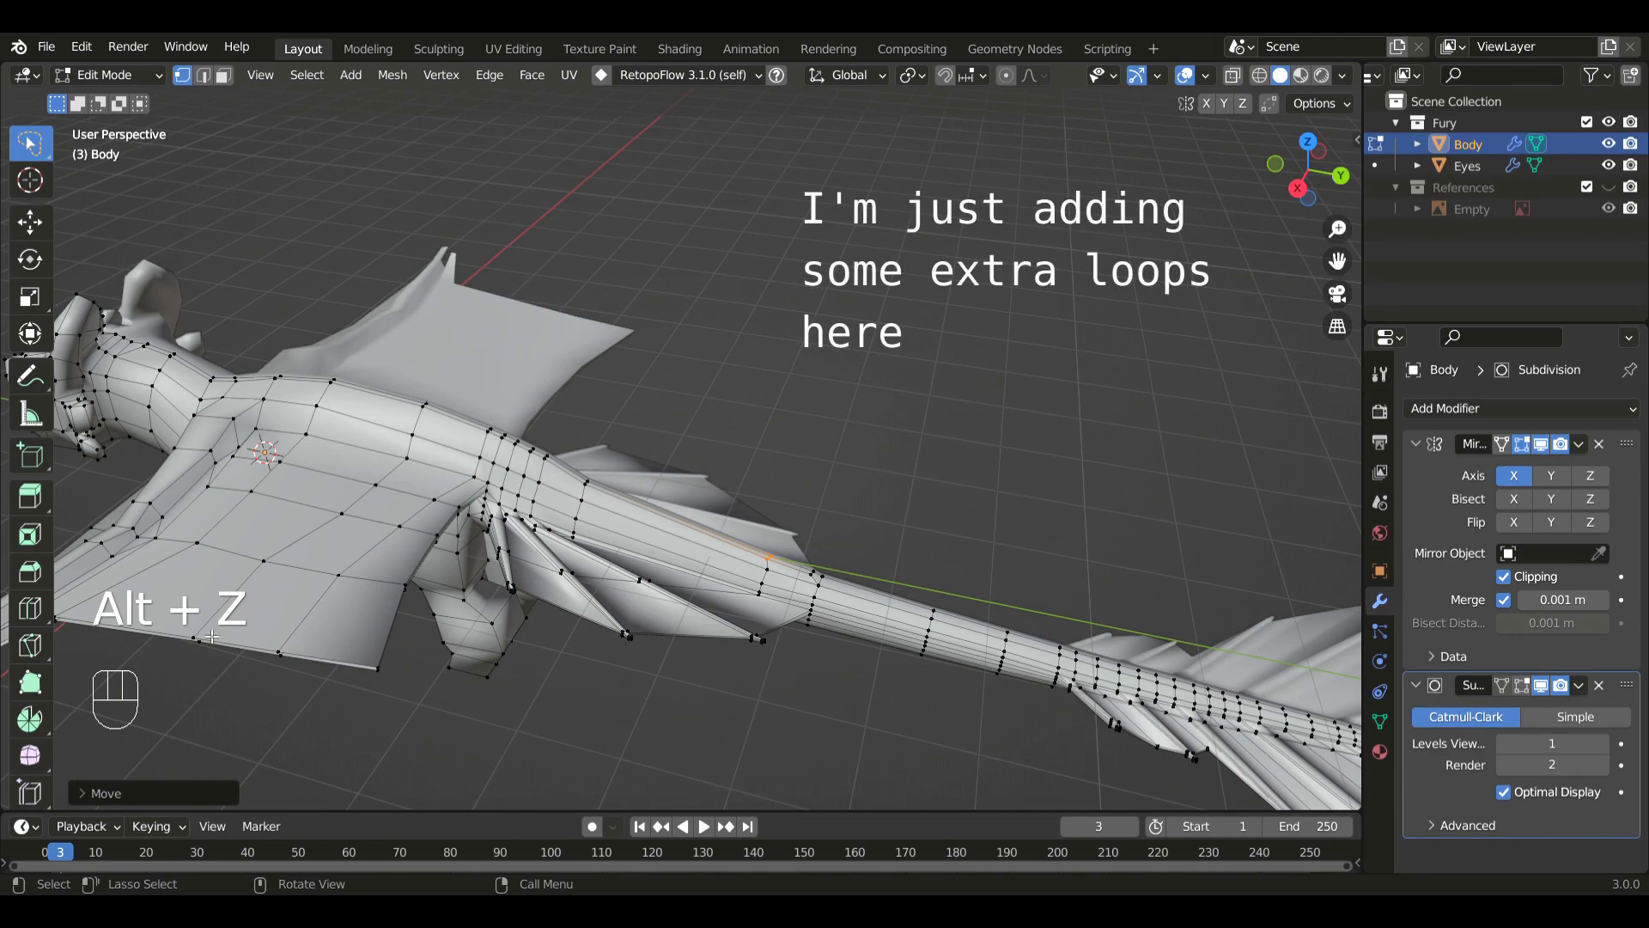
left_click(30, 609)
left_click_drag(726, 521, 428, 498)
middle_click_drag(264, 289, 715, 415)
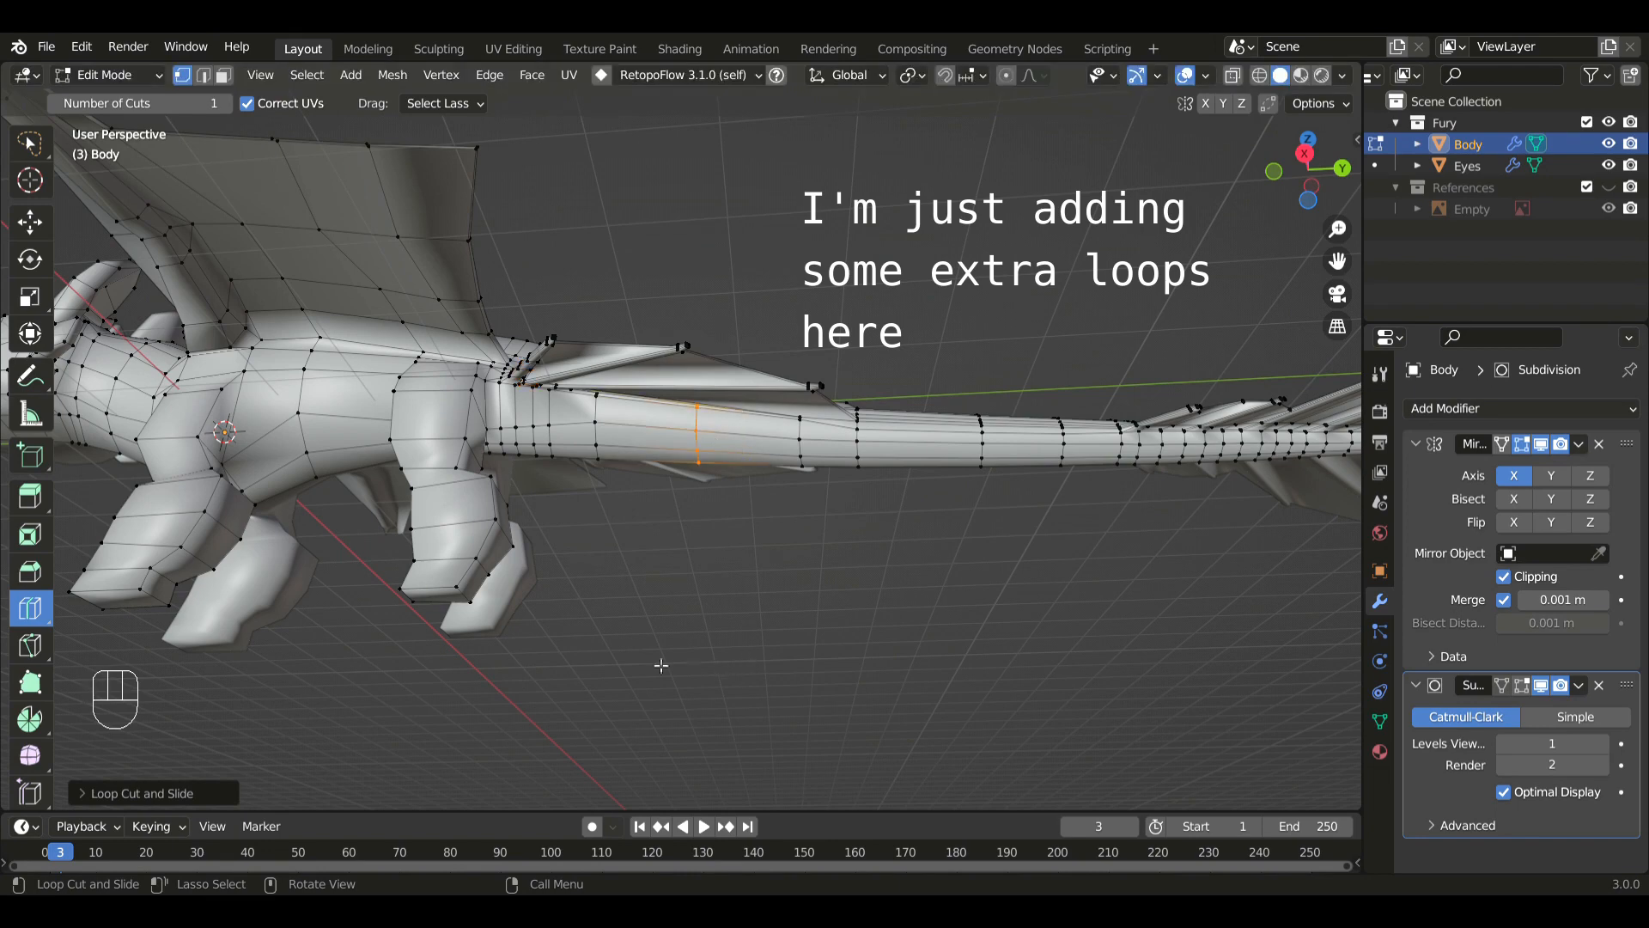
left_click(693, 398)
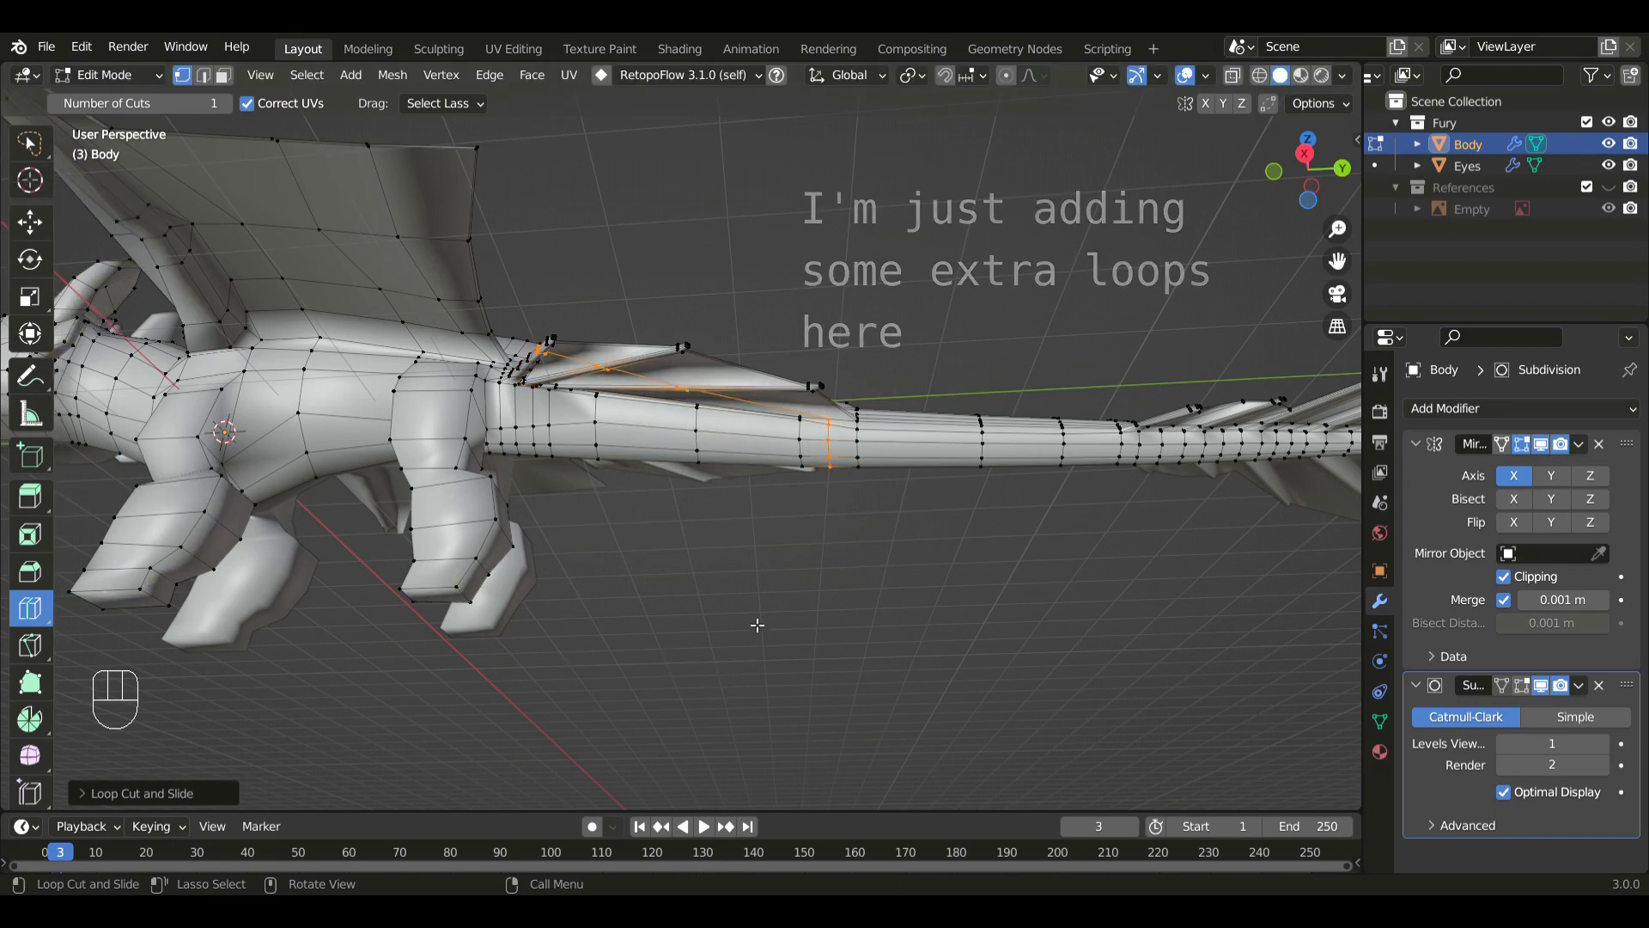
key("w")
scroll(455, 378, "up", 5)
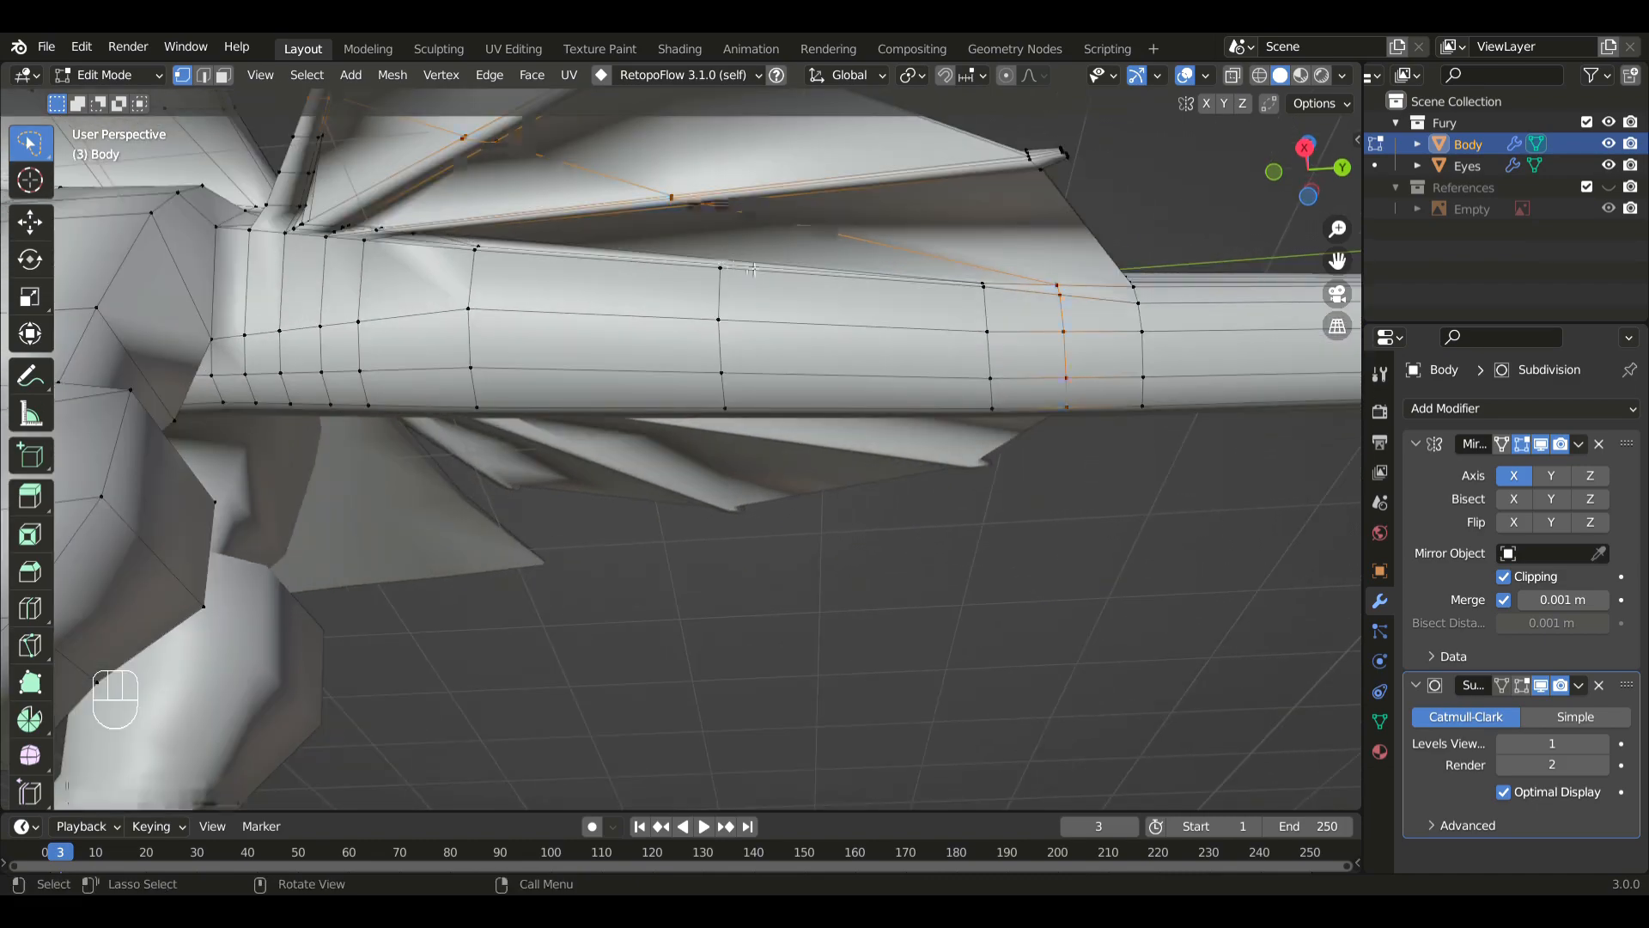
middle_click_drag(753, 269, 473, 203)
middle_click_drag(556, 250, 596, 338, "shift")
right_click(596, 338)
left_click(534, 447)
middle_click_drag(532, 460, 790, 593)
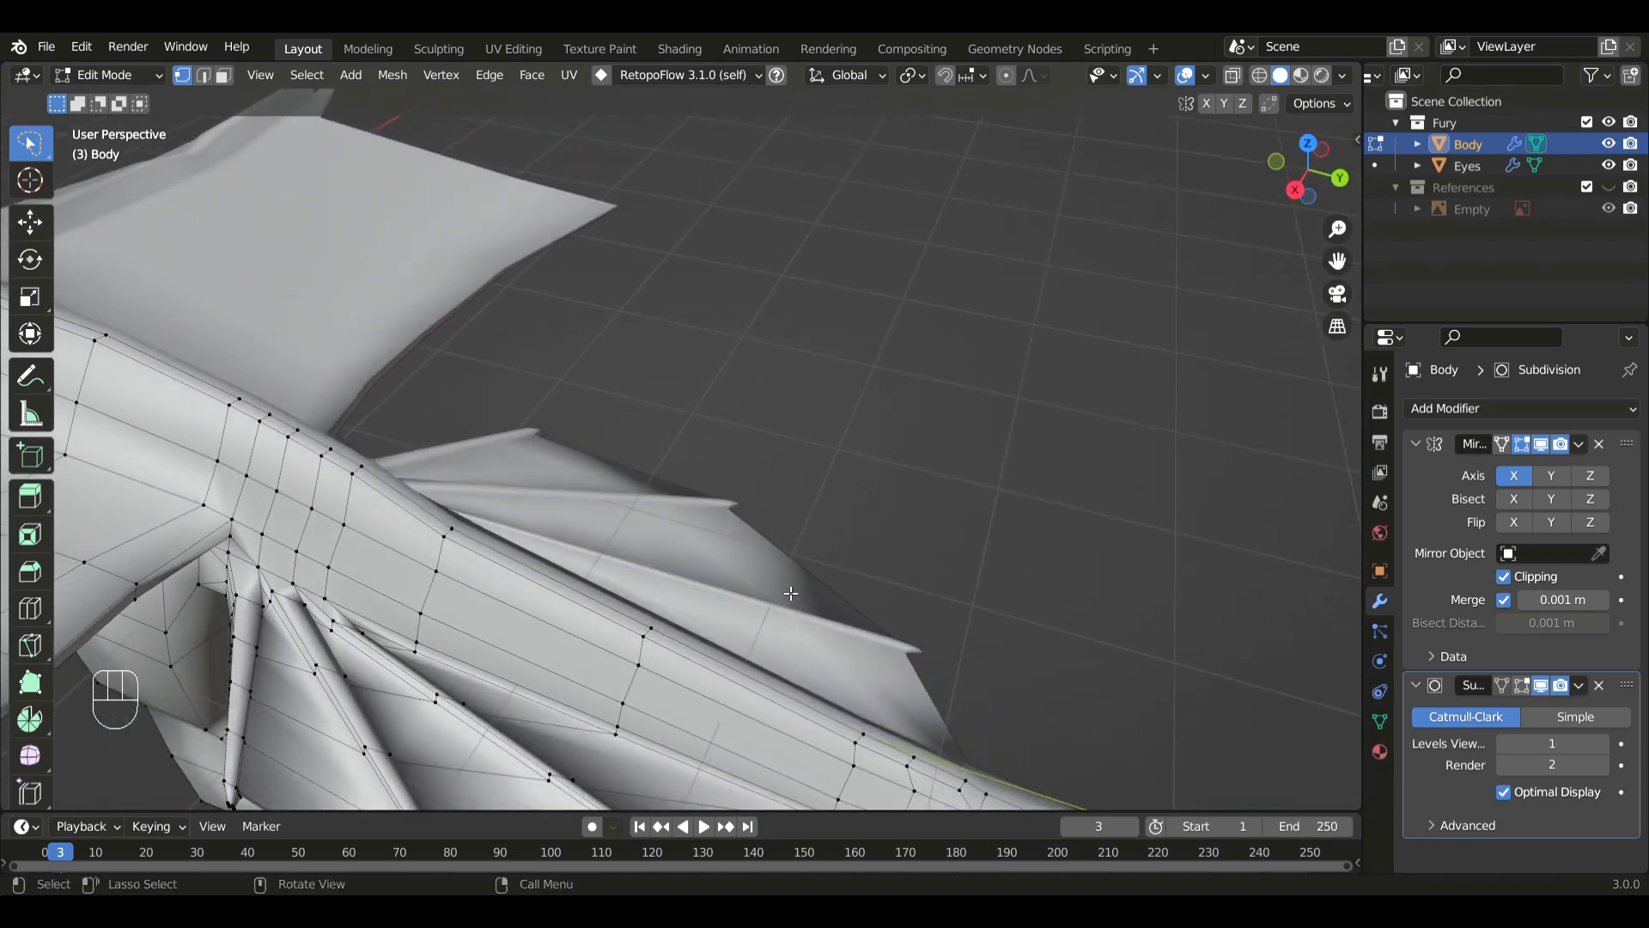
- In see-through side view, nudge the tail-base fin vertices, then move and rotate the pair in front of them to smooth the slope
key("KP_3")
key("alt+z")
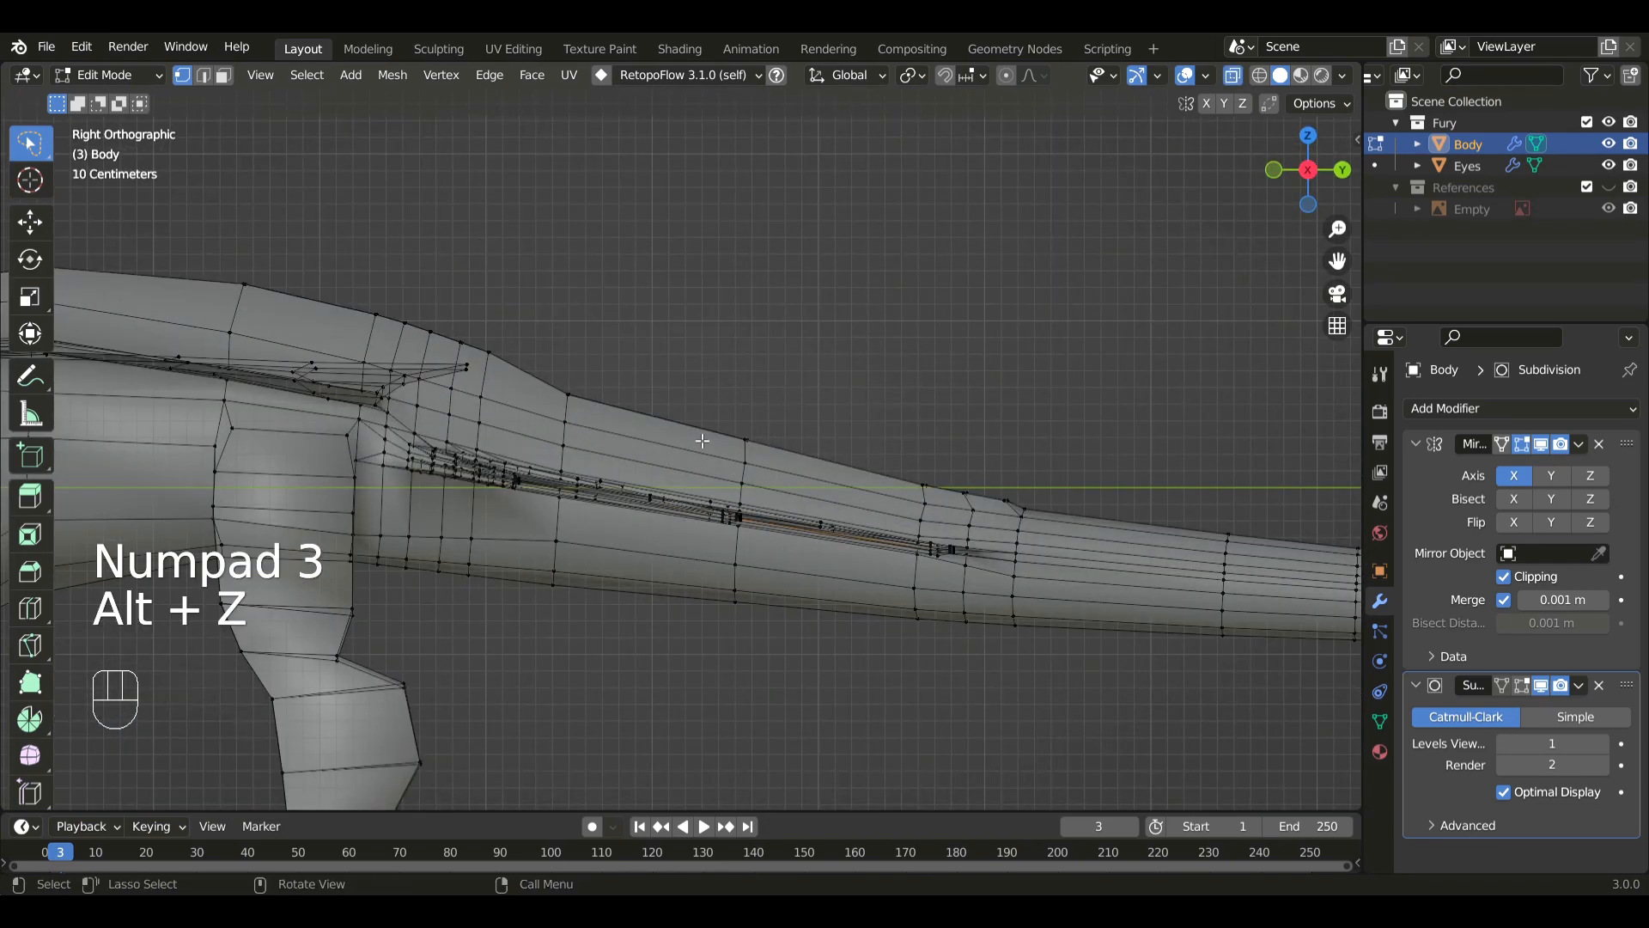
left_click(549, 390)
key("g")
left_click(727, 445, "shift")
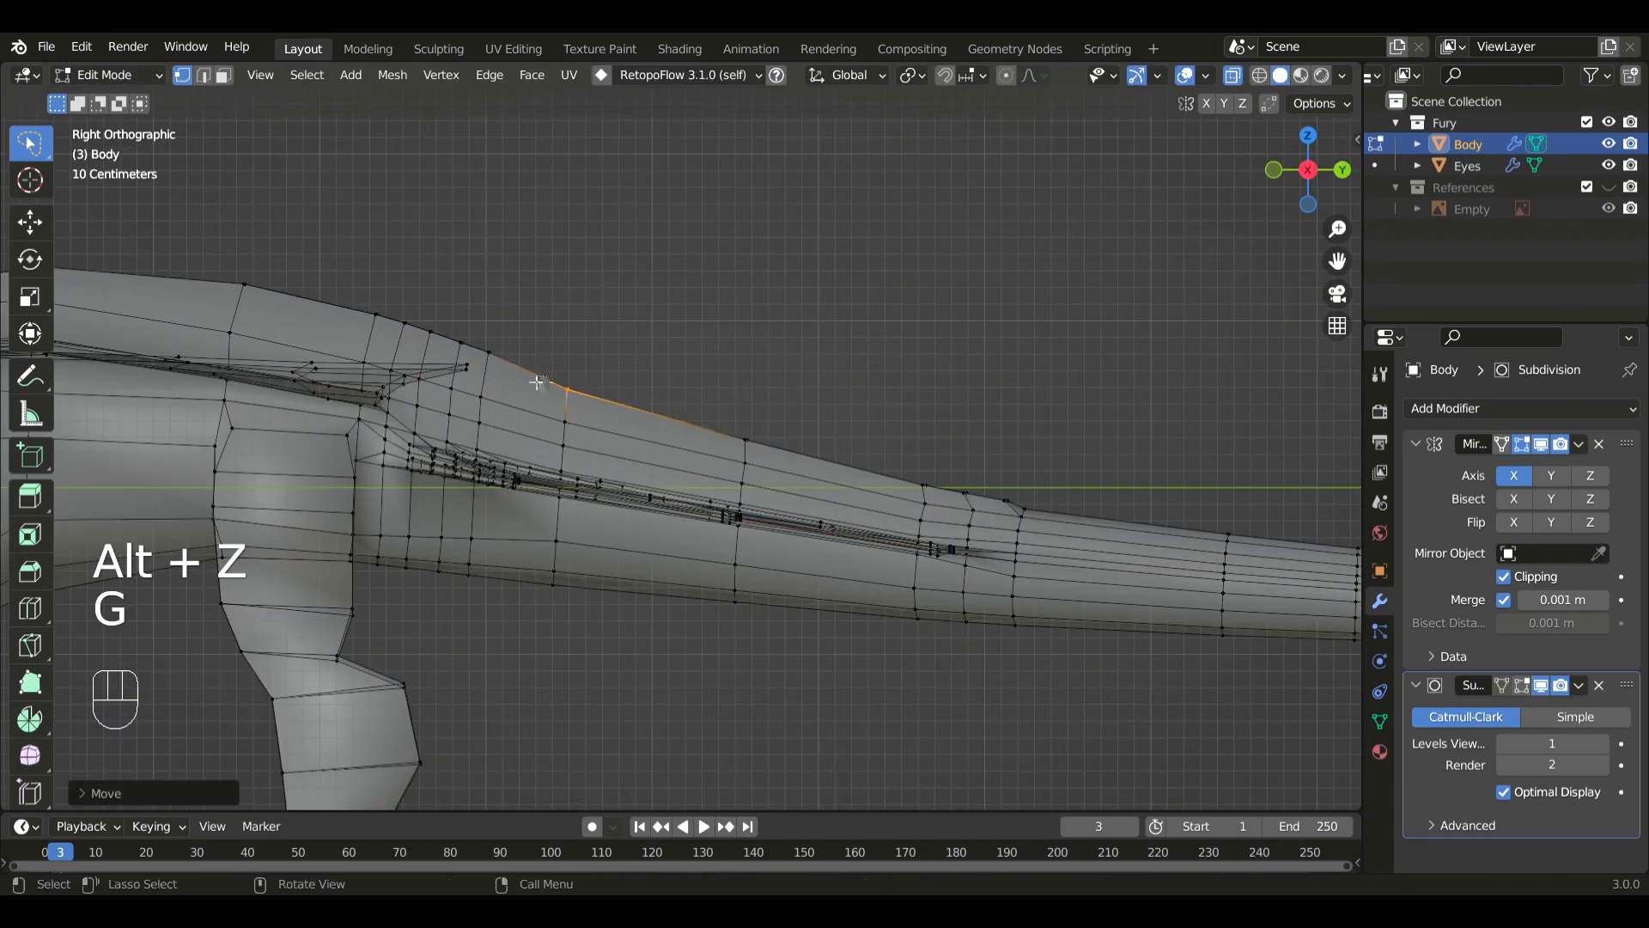
key("g")
key("g")
left_click(490, 361, "shift")
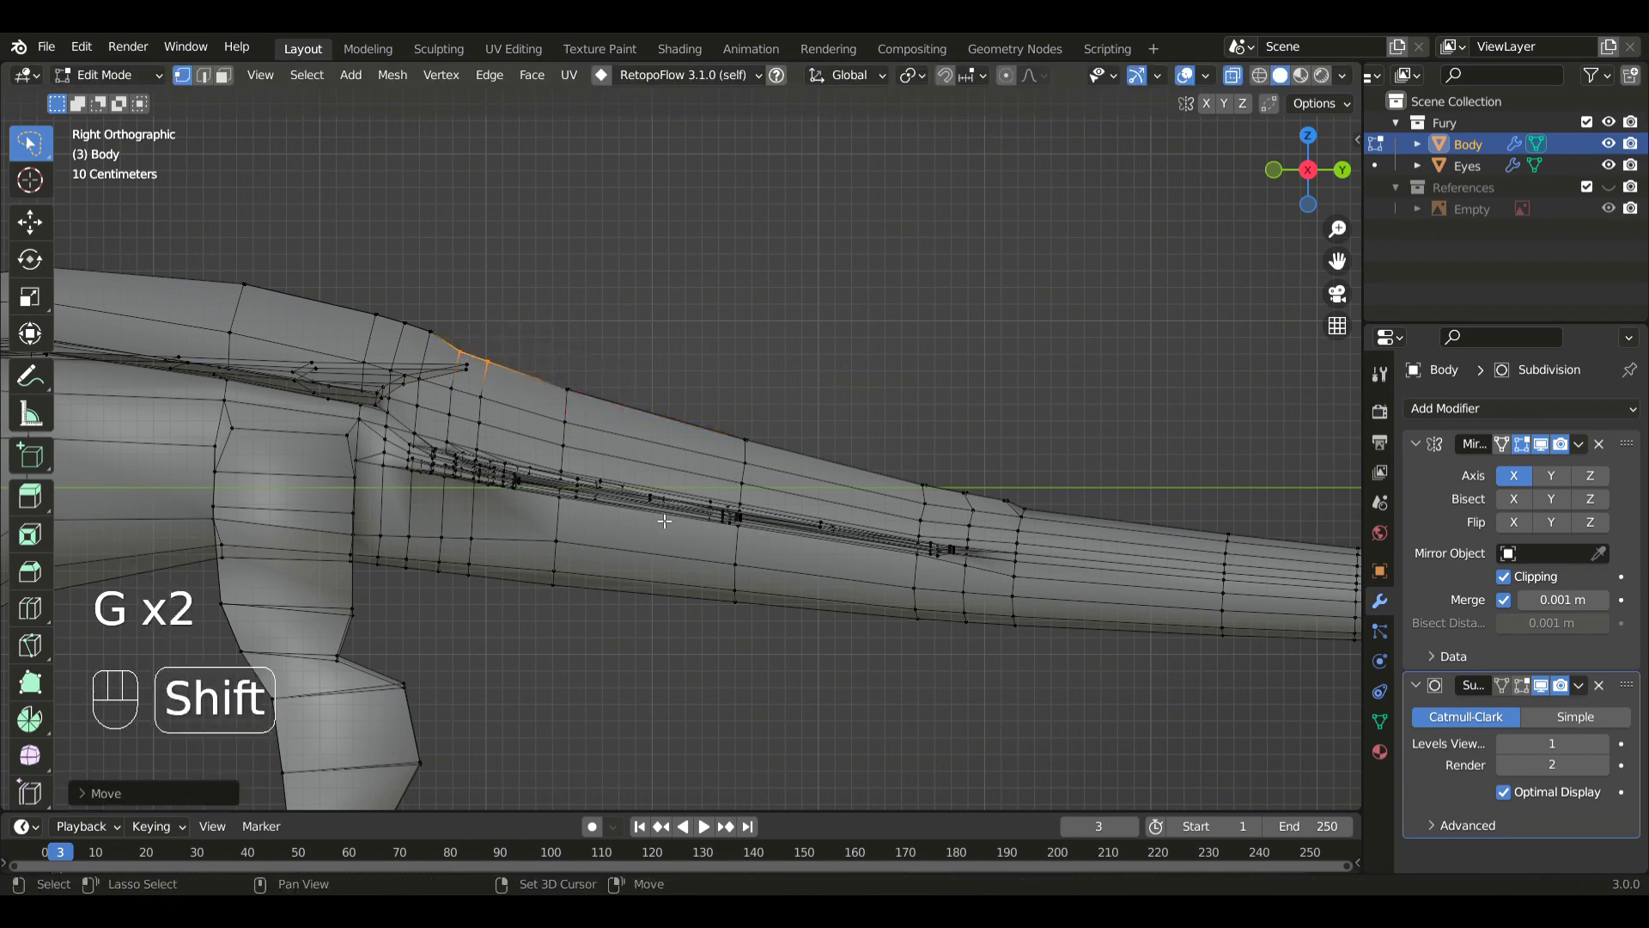
key("r")
left_click(642, 525)
- Lower the middle fin vertex behind the hind leg, then move and rotate the pair in front of it to smooth the curve
key("g")
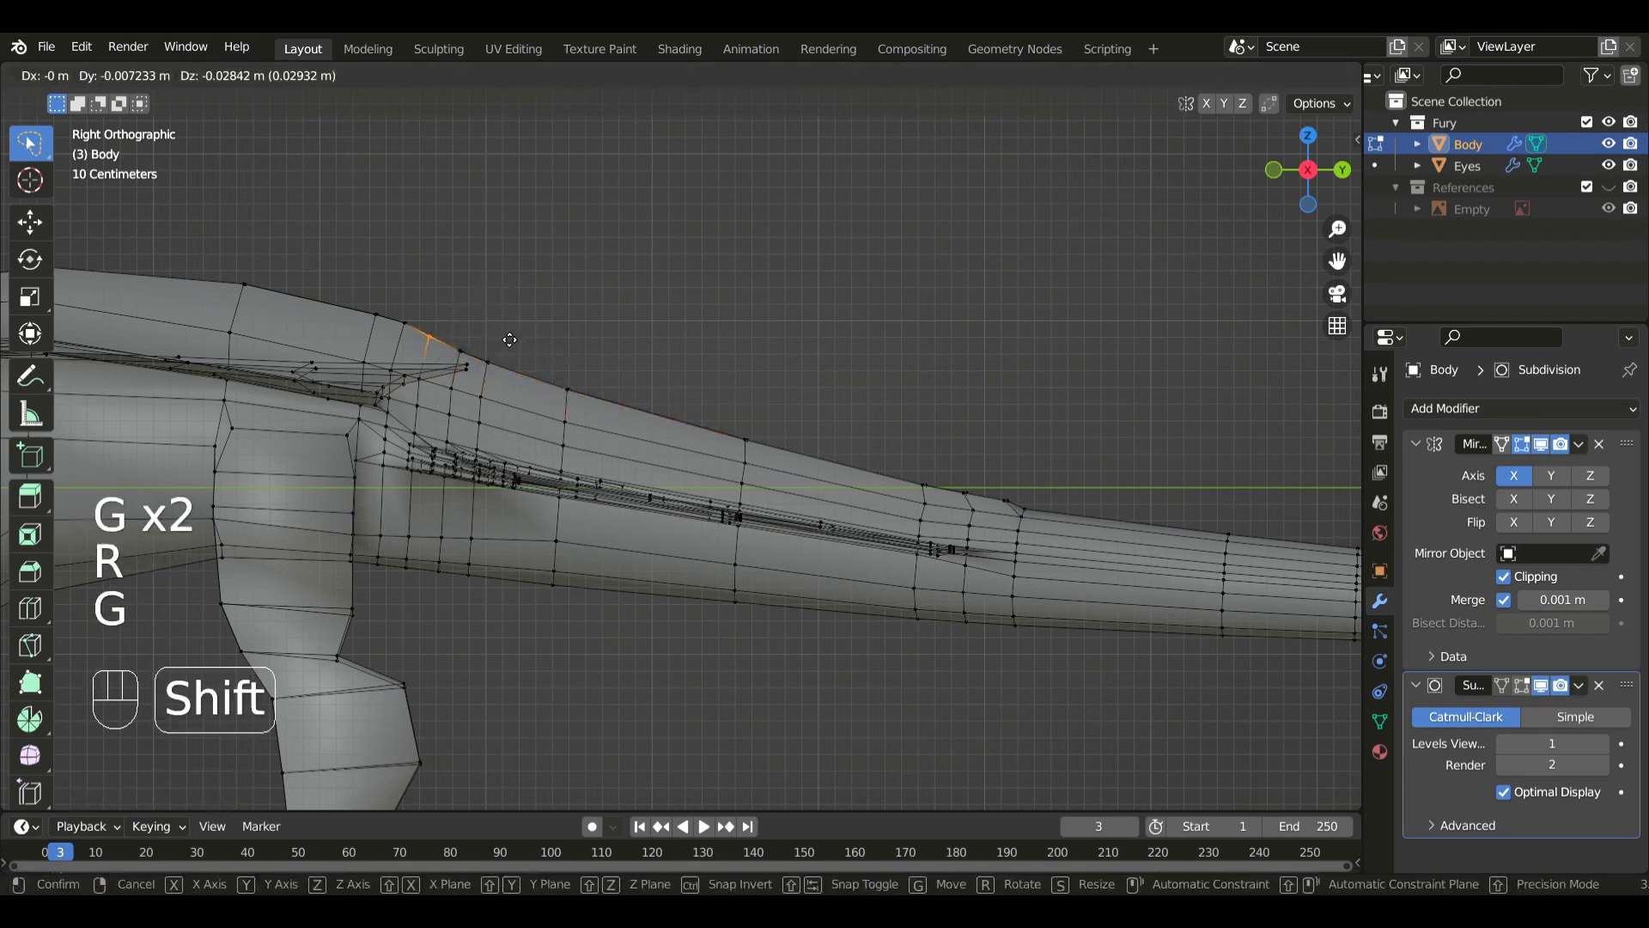
left_click(490, 355, "shift")
key("g")
key("r")
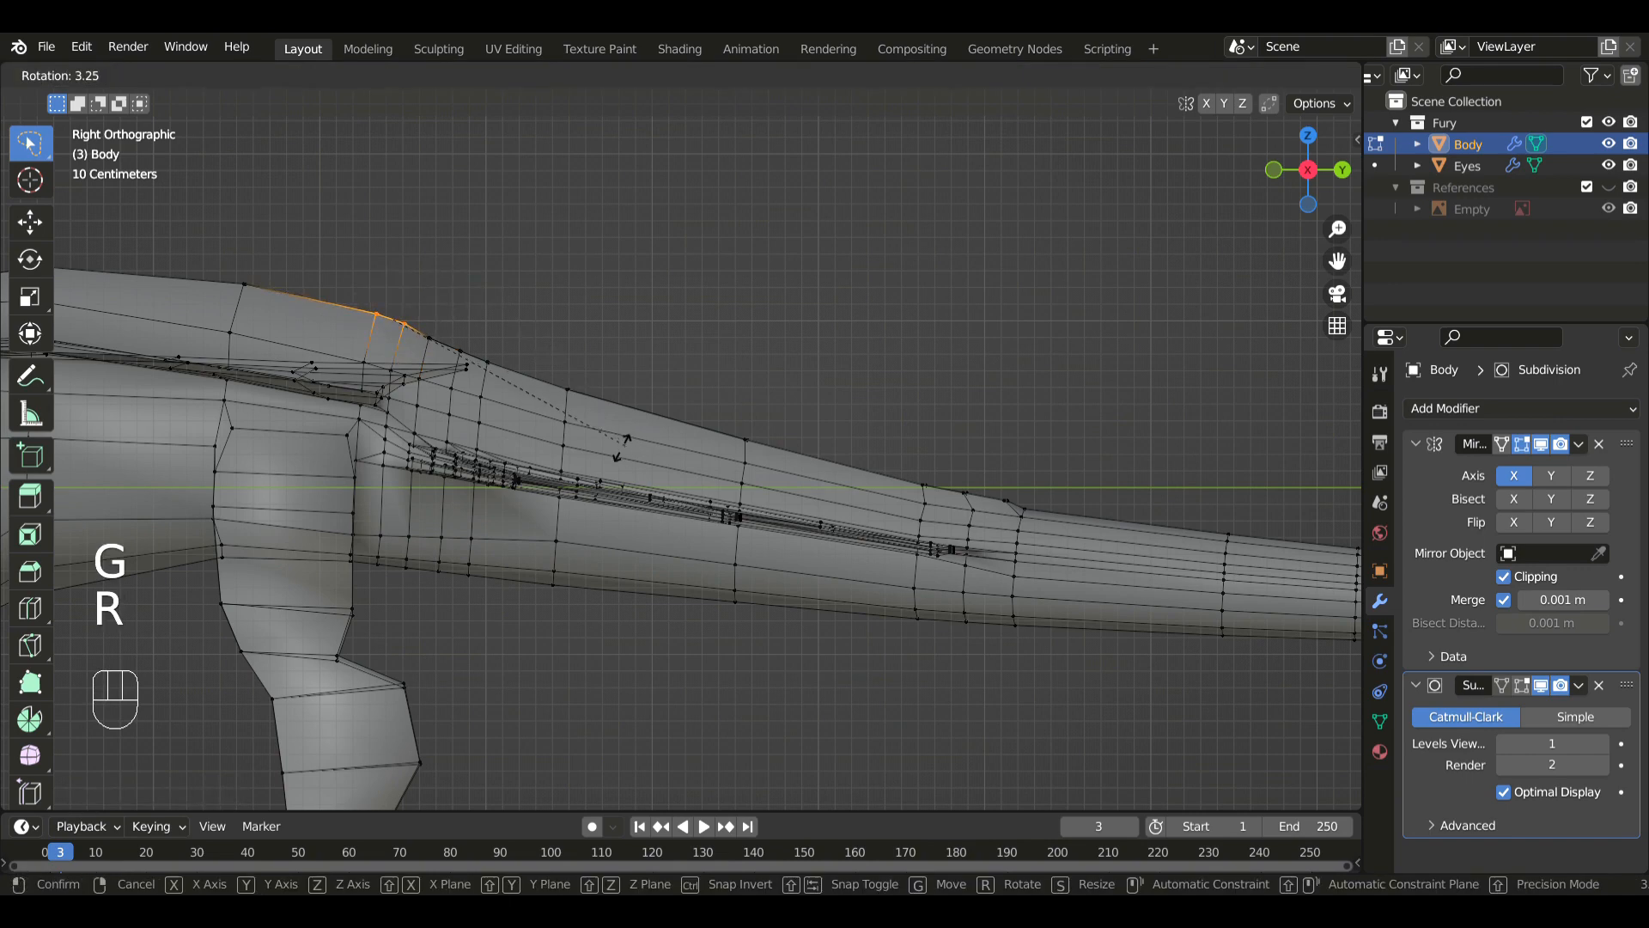
left_click(605, 475)
key("g")
left_click(600, 490, "shift")
scroll(600, 380, "down", 2)
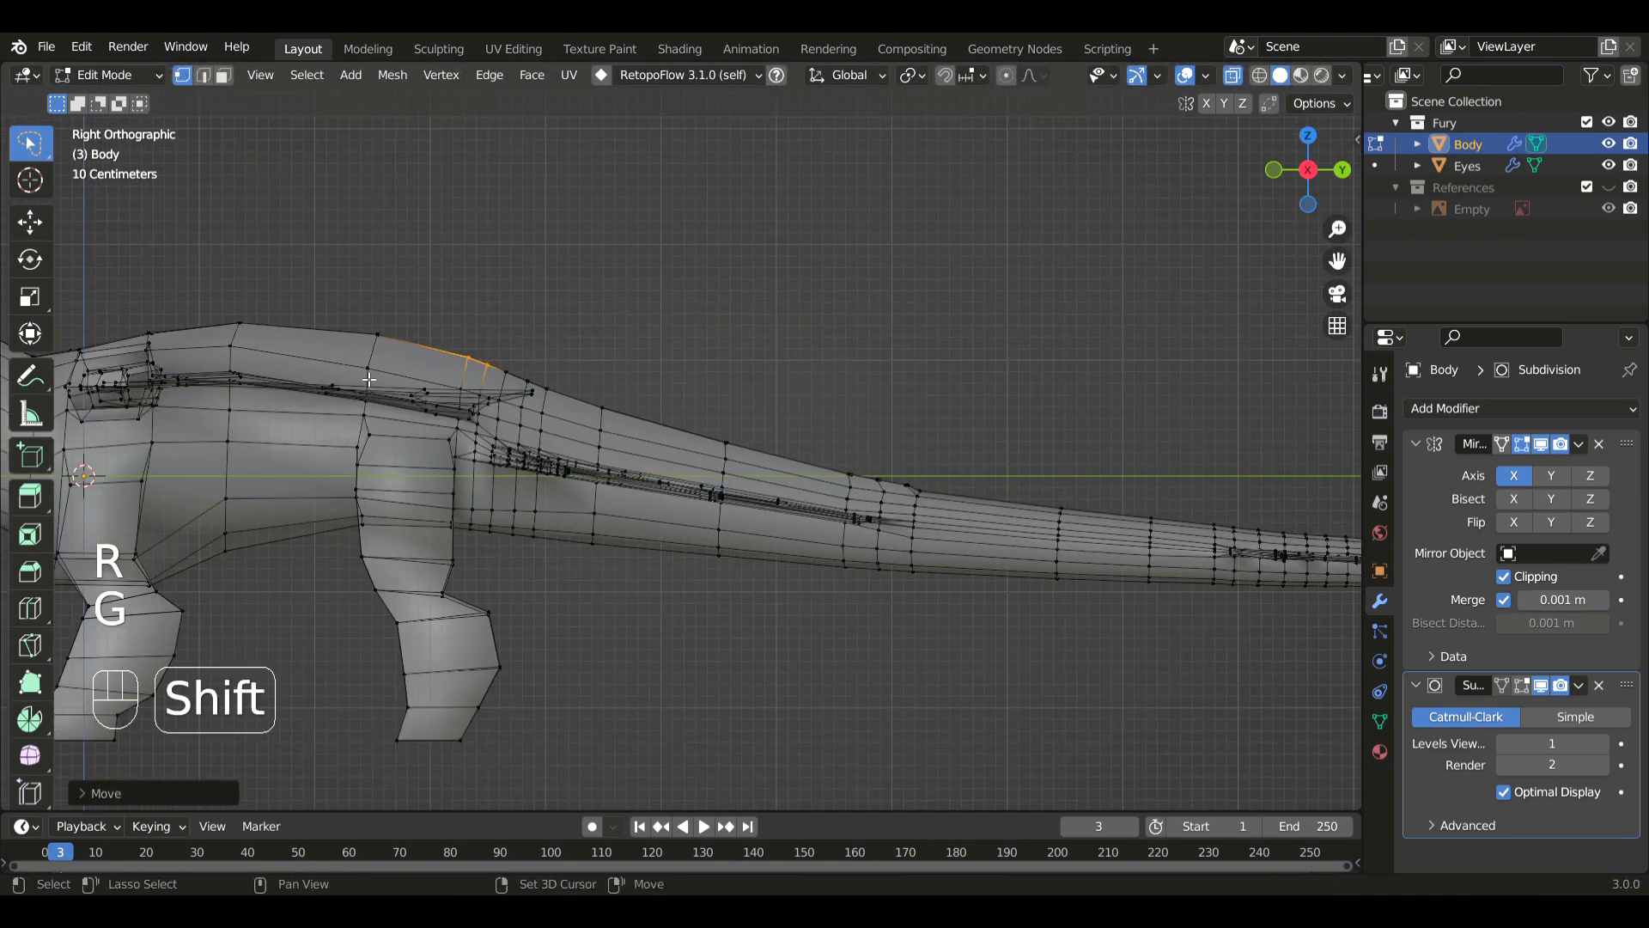
- Adjust the fin vertices above the hind leg, at the mid-back peak and above the rear of the wing root
middle_click_drag(361, 370, 560, 407, "shift")
left_click_drag(639, 409, 640, 409)
key("g")
left_click(613, 383, "shift")
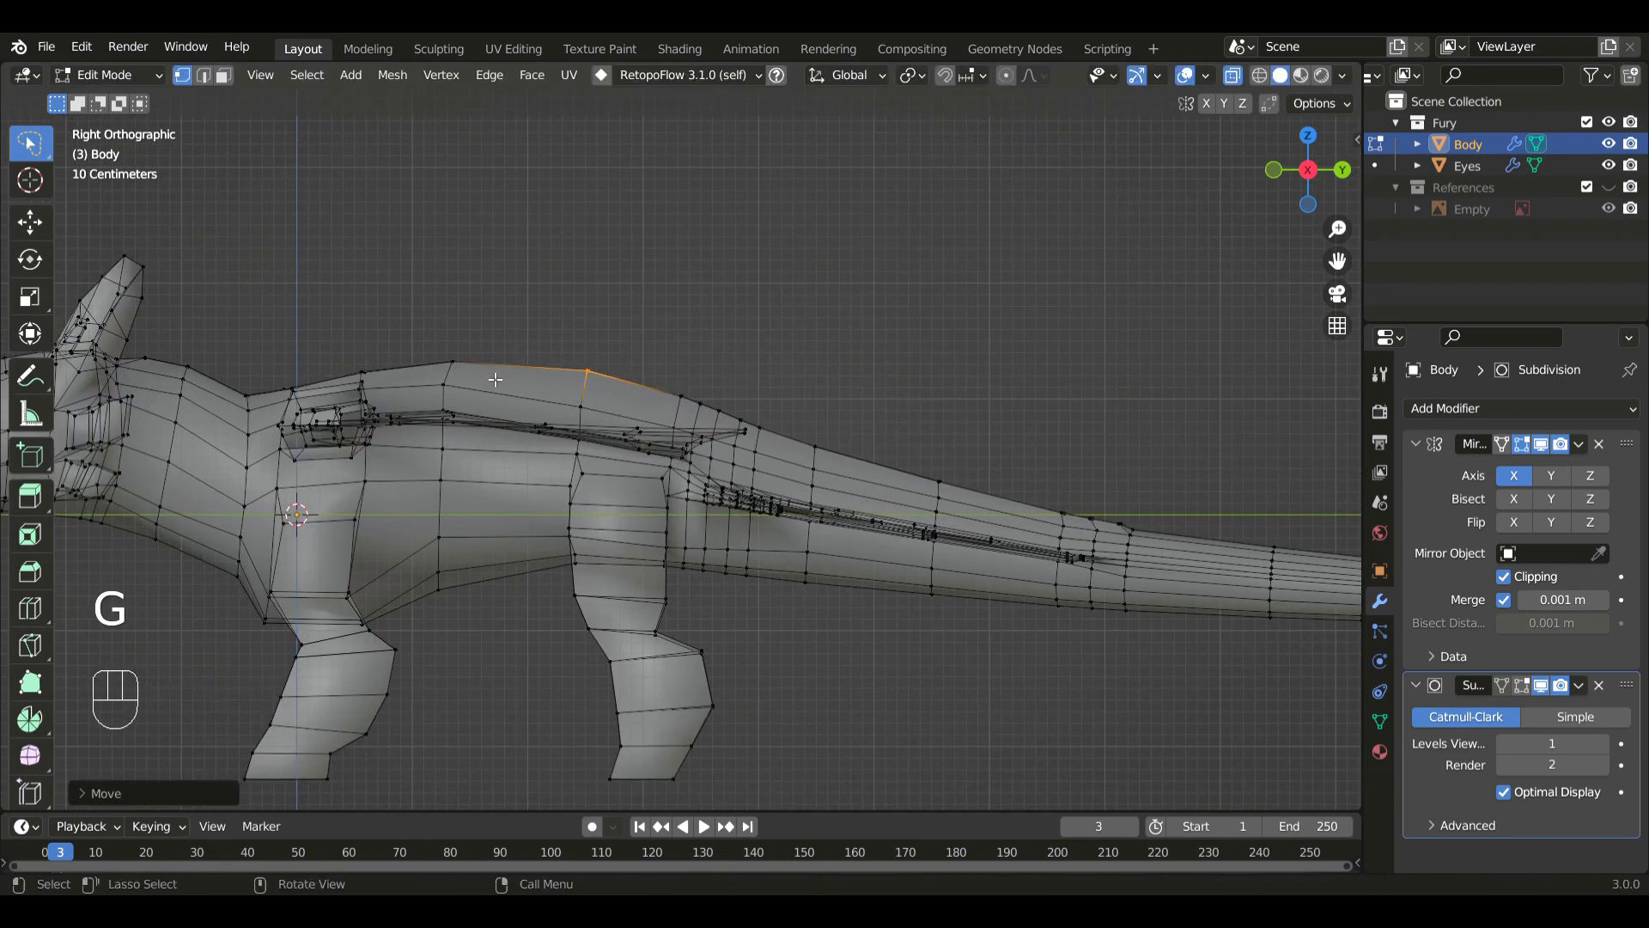
key("g")
left_click(371, 378)
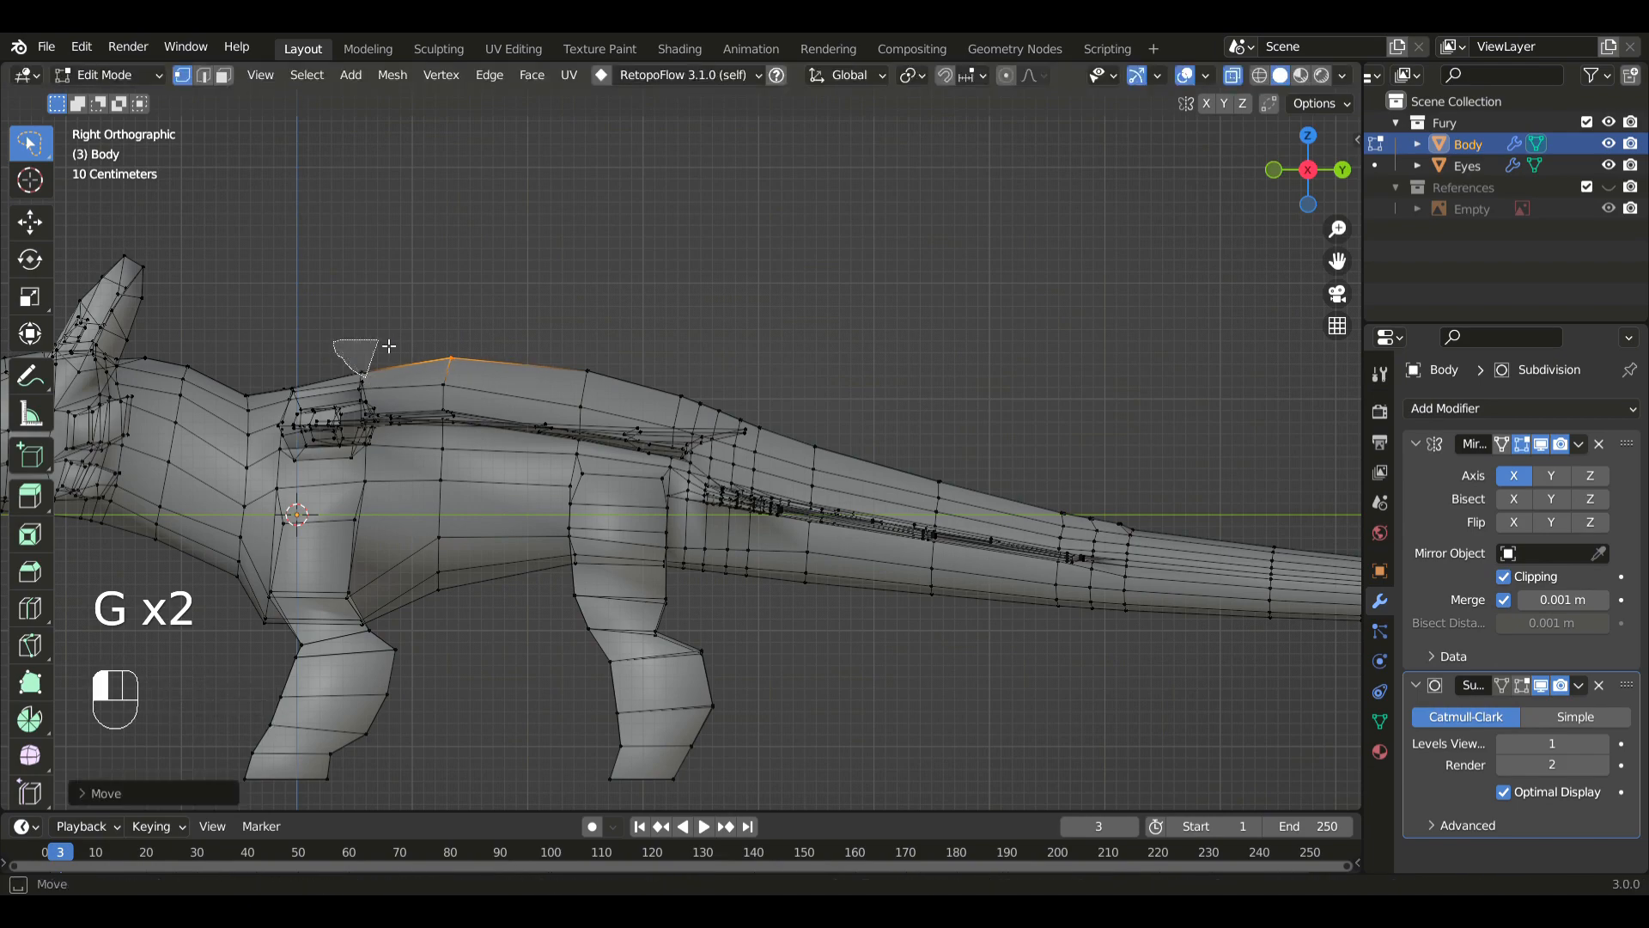
left_click_drag(389, 346, 391, 346)
key("g")
left_click(397, 319)
- Move the fin vertices above the front of the wing root along Z with see-through display off
middle_click_drag(378, 387, 446, 414)
key("alt+z")
key("g")
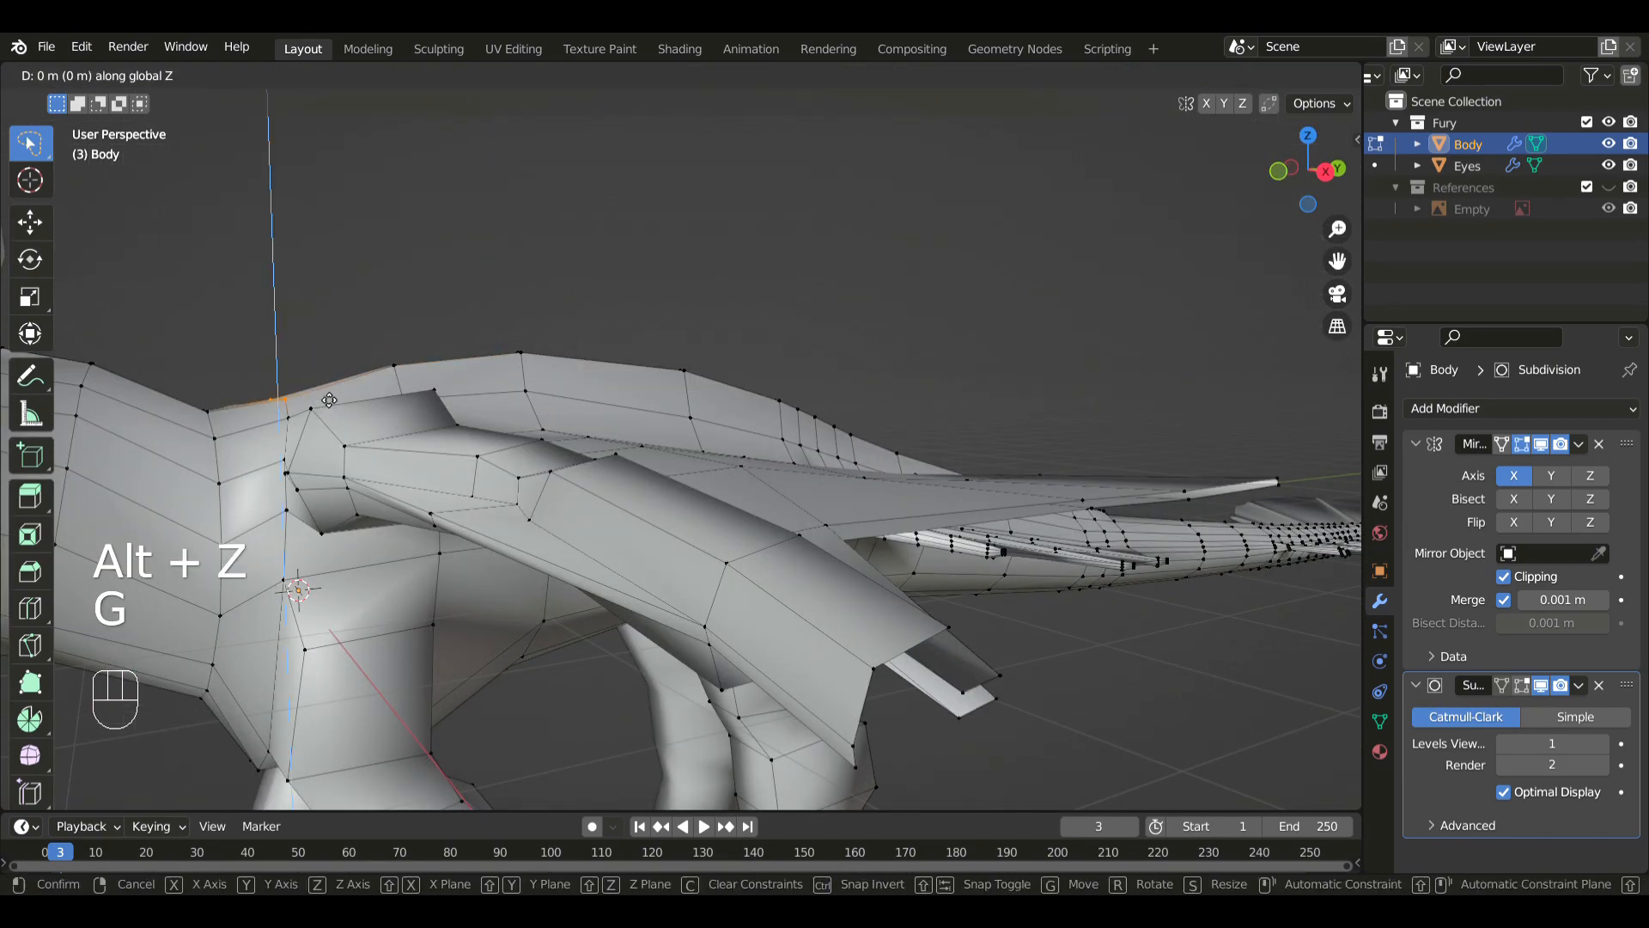
left_click(329, 407)
scroll(601, 459, "down", 6)
middle_click_drag(601, 459, 666, 464)
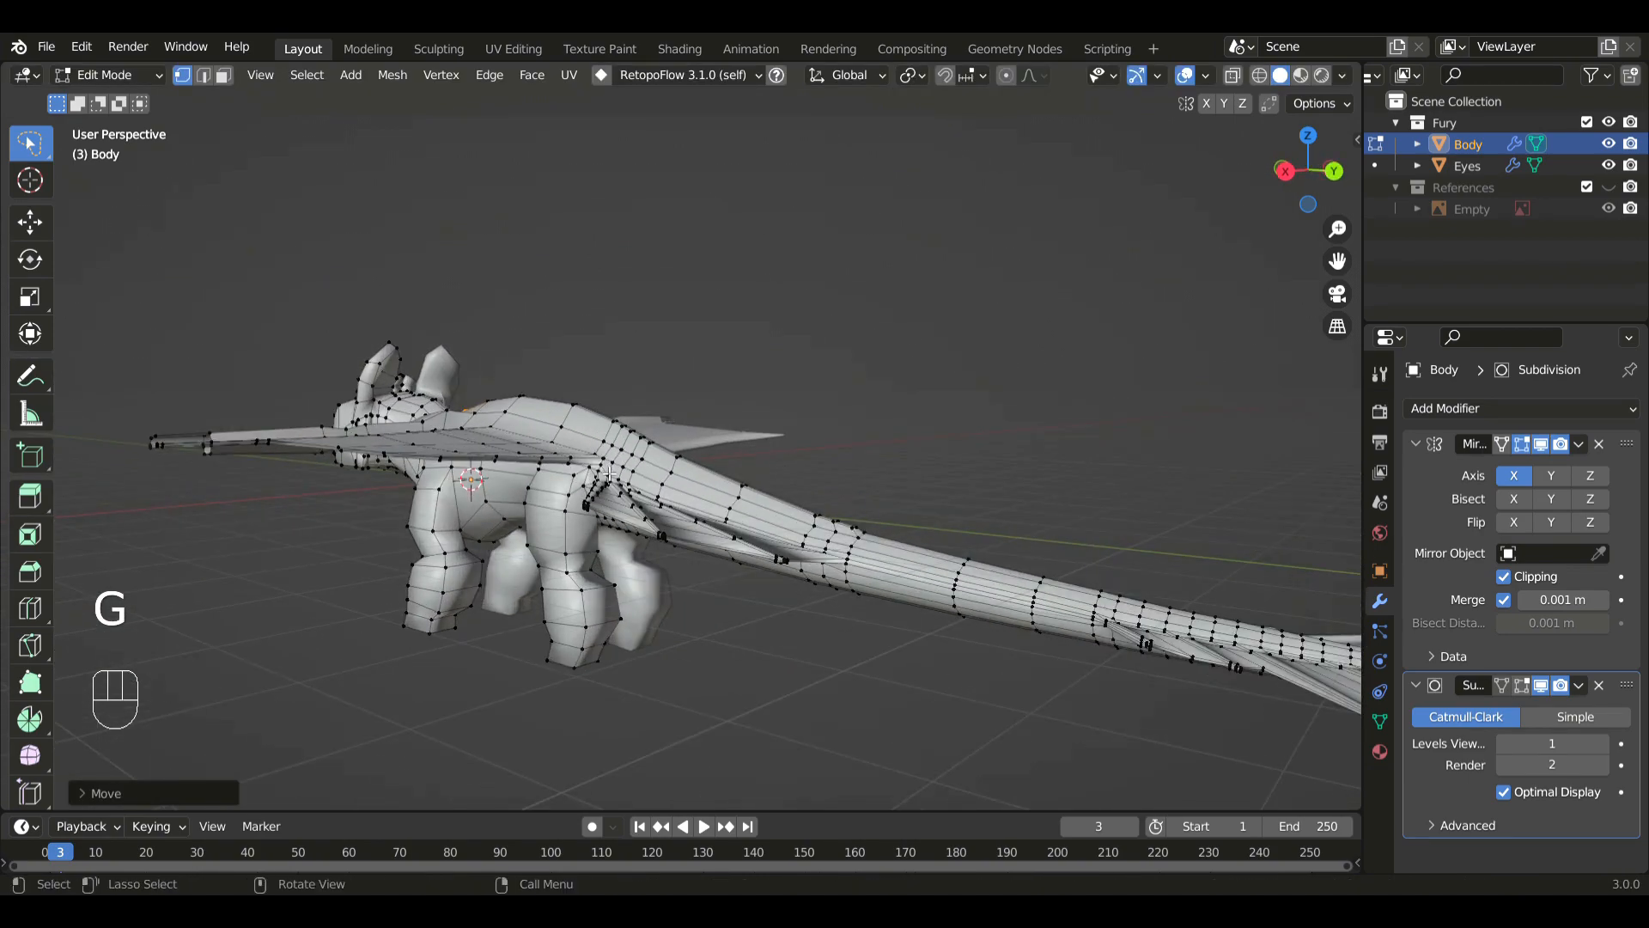
- In see-through side view, shift the last three sets of fin vertices near the tail end of the fin to smooth its taper
key("KP_3")
scroll(754, 423, "up", 8)
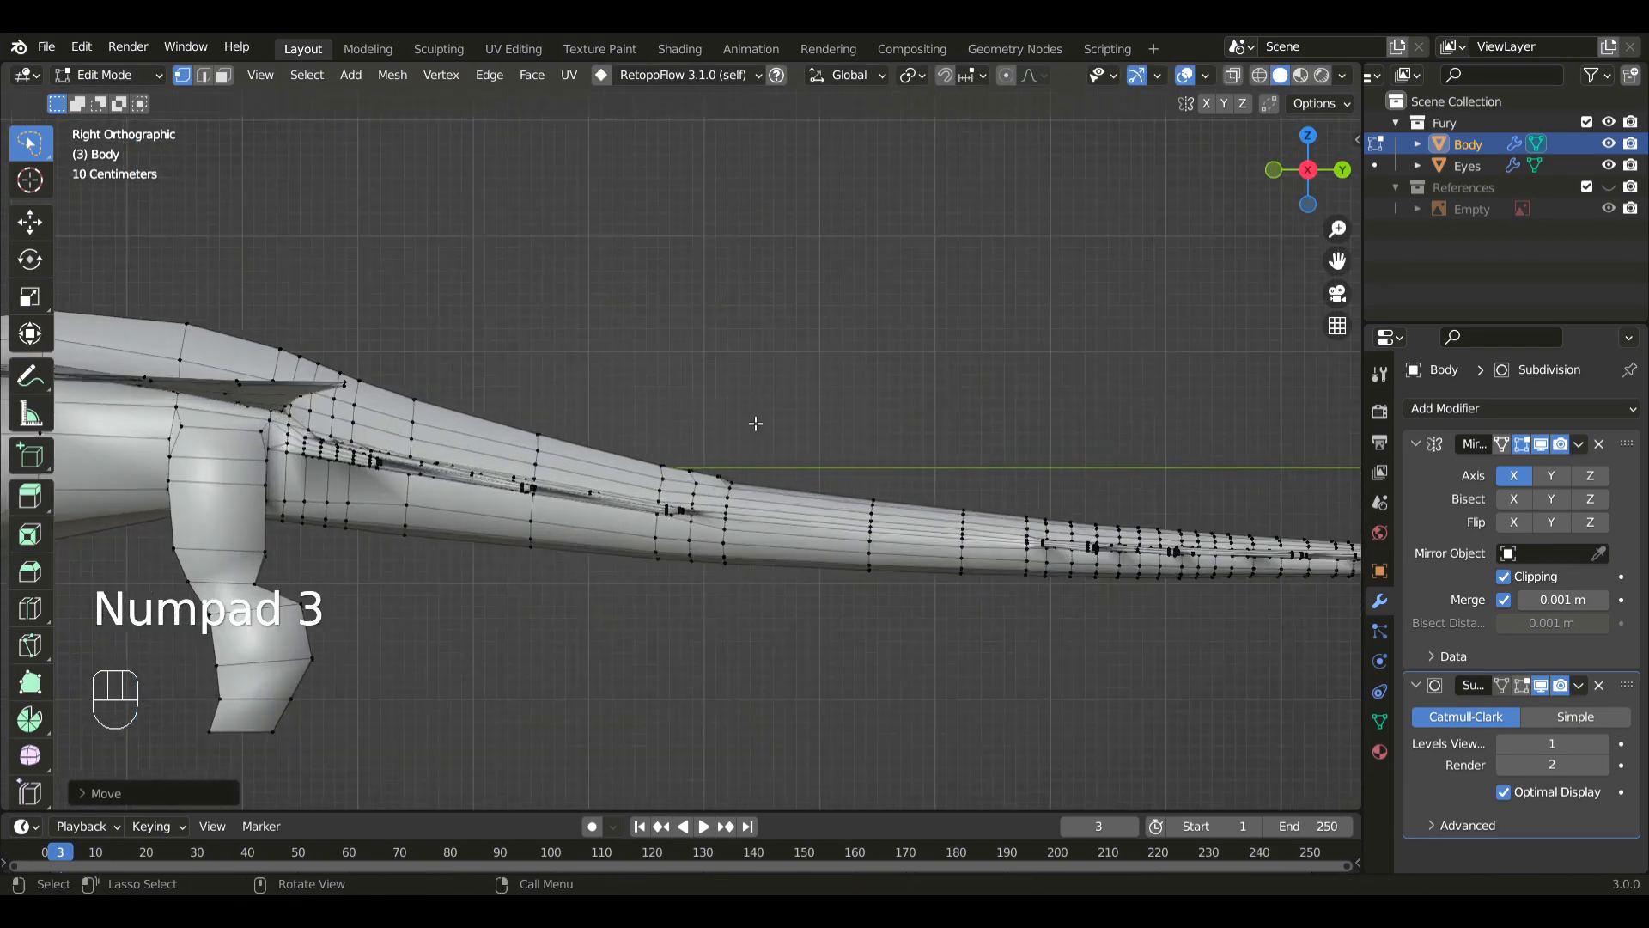
key("alt+z")
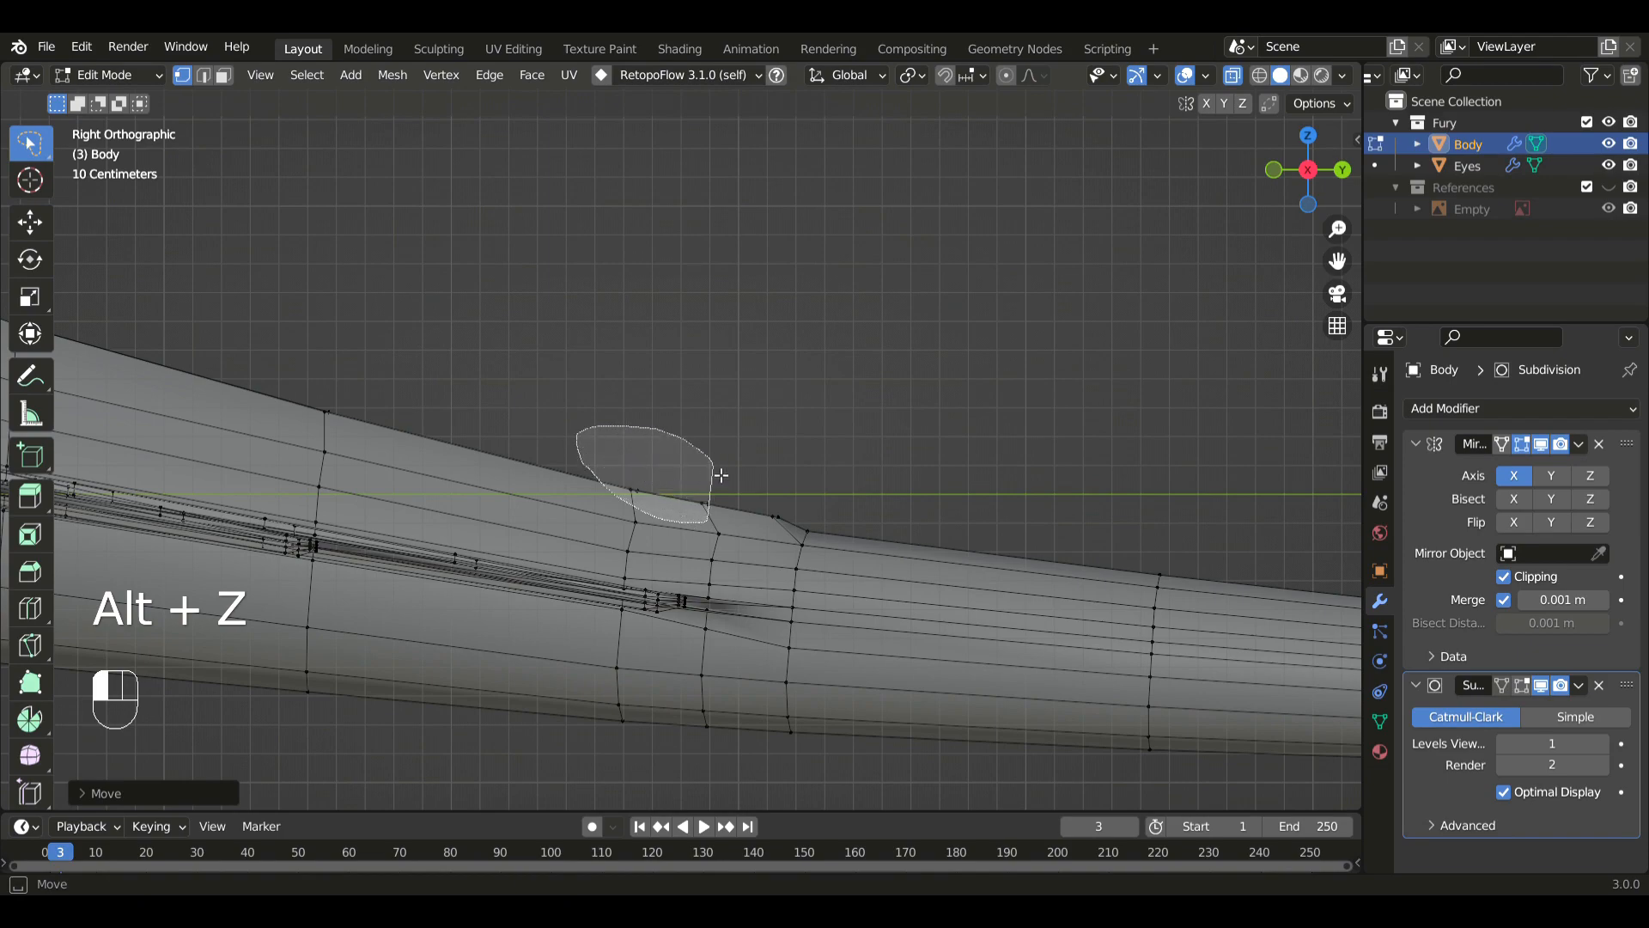
key("g")
mouse_move(721, 475)
left_mouse_down()
mouse_move(719, 491)
mouse_move(799, 474)
left_mouse_up()
left_click(666, 464, "shift")
key("g")
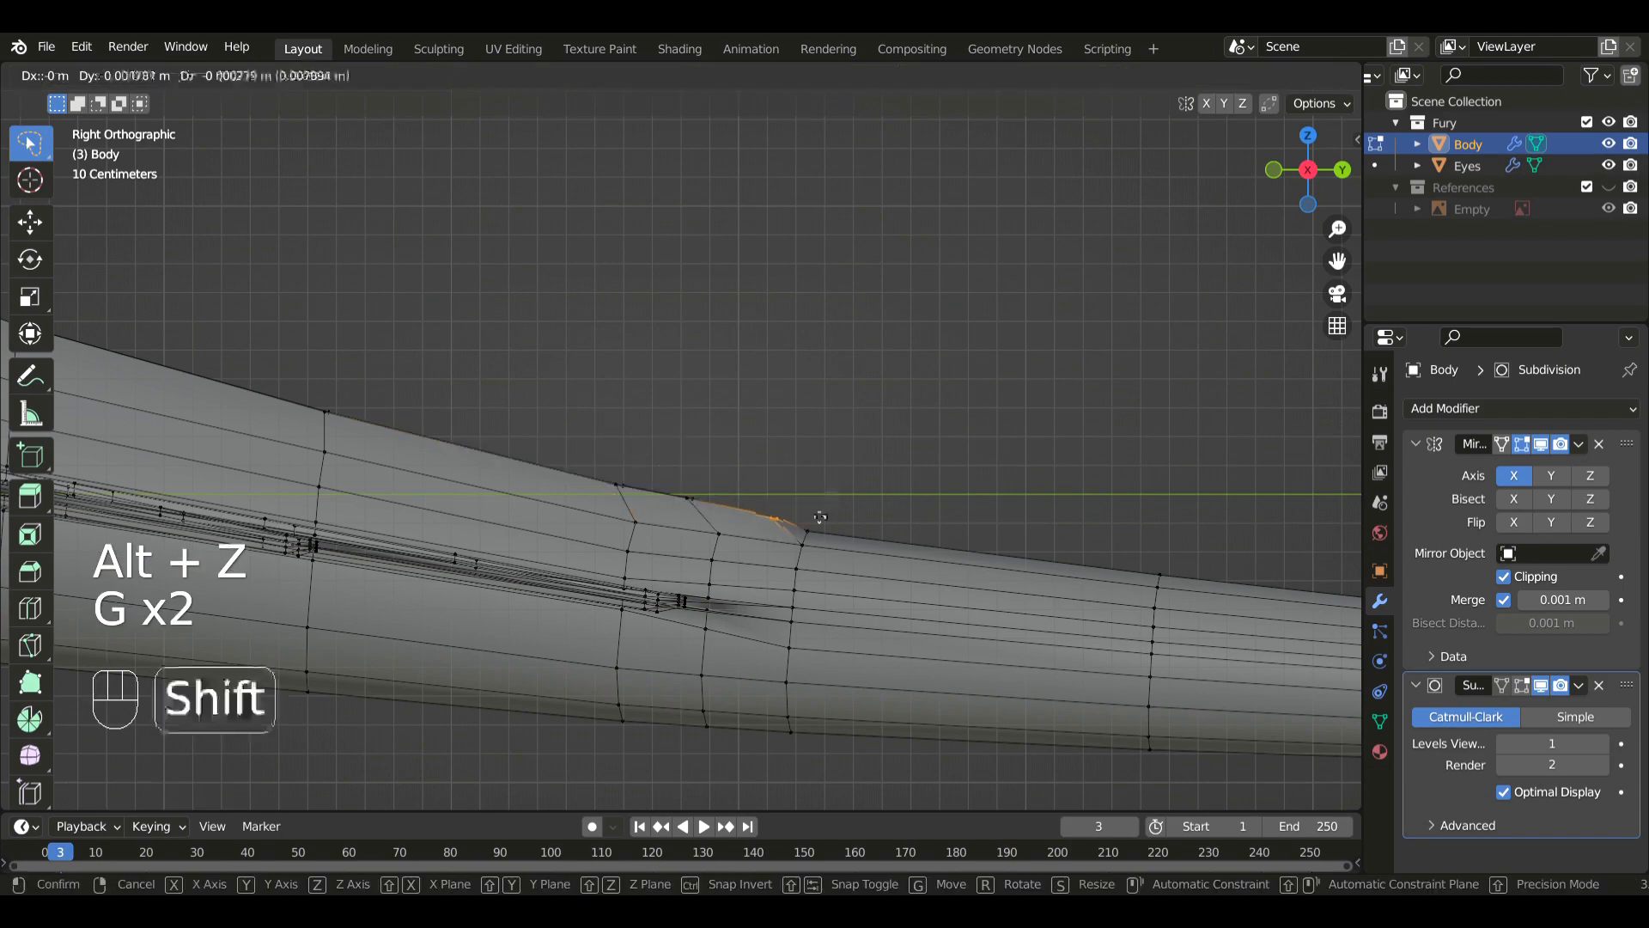
left_click(807, 515, "shift")
- Add a lengthwise loop cut along the side of the fin from the tail to the head
key("alt+z")
mouse_move(810, 518)
middle_mouse_down()
mouse_move(685, 441)
mouse_move(614, 479)
middle_mouse_up()
left_click(30, 611)
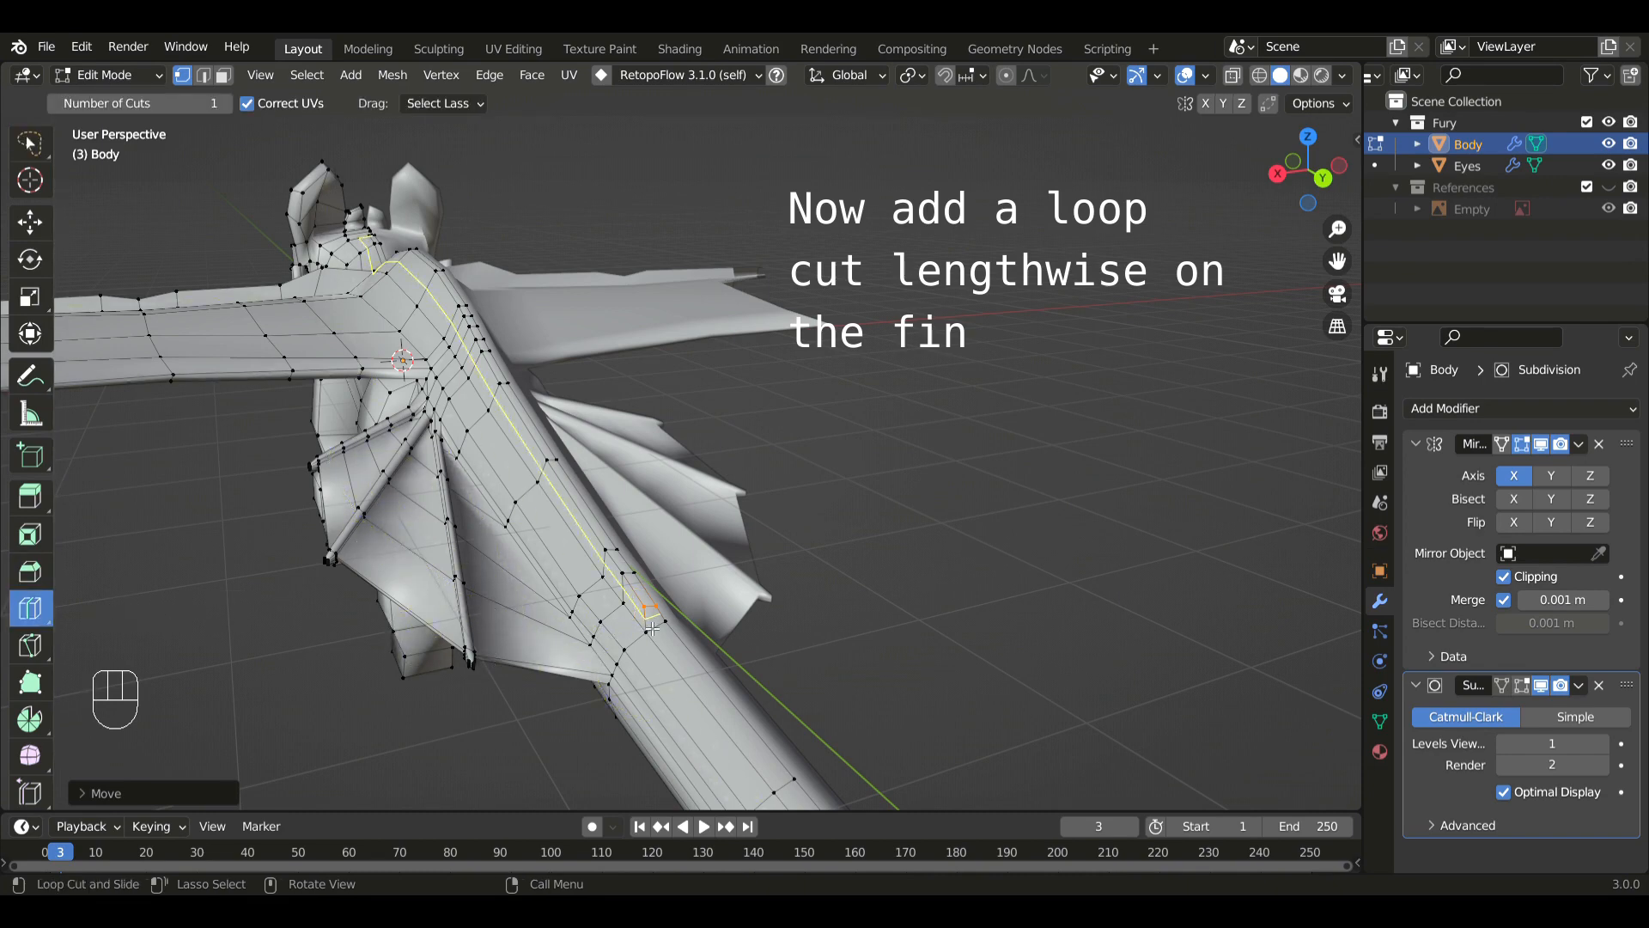
key("w")
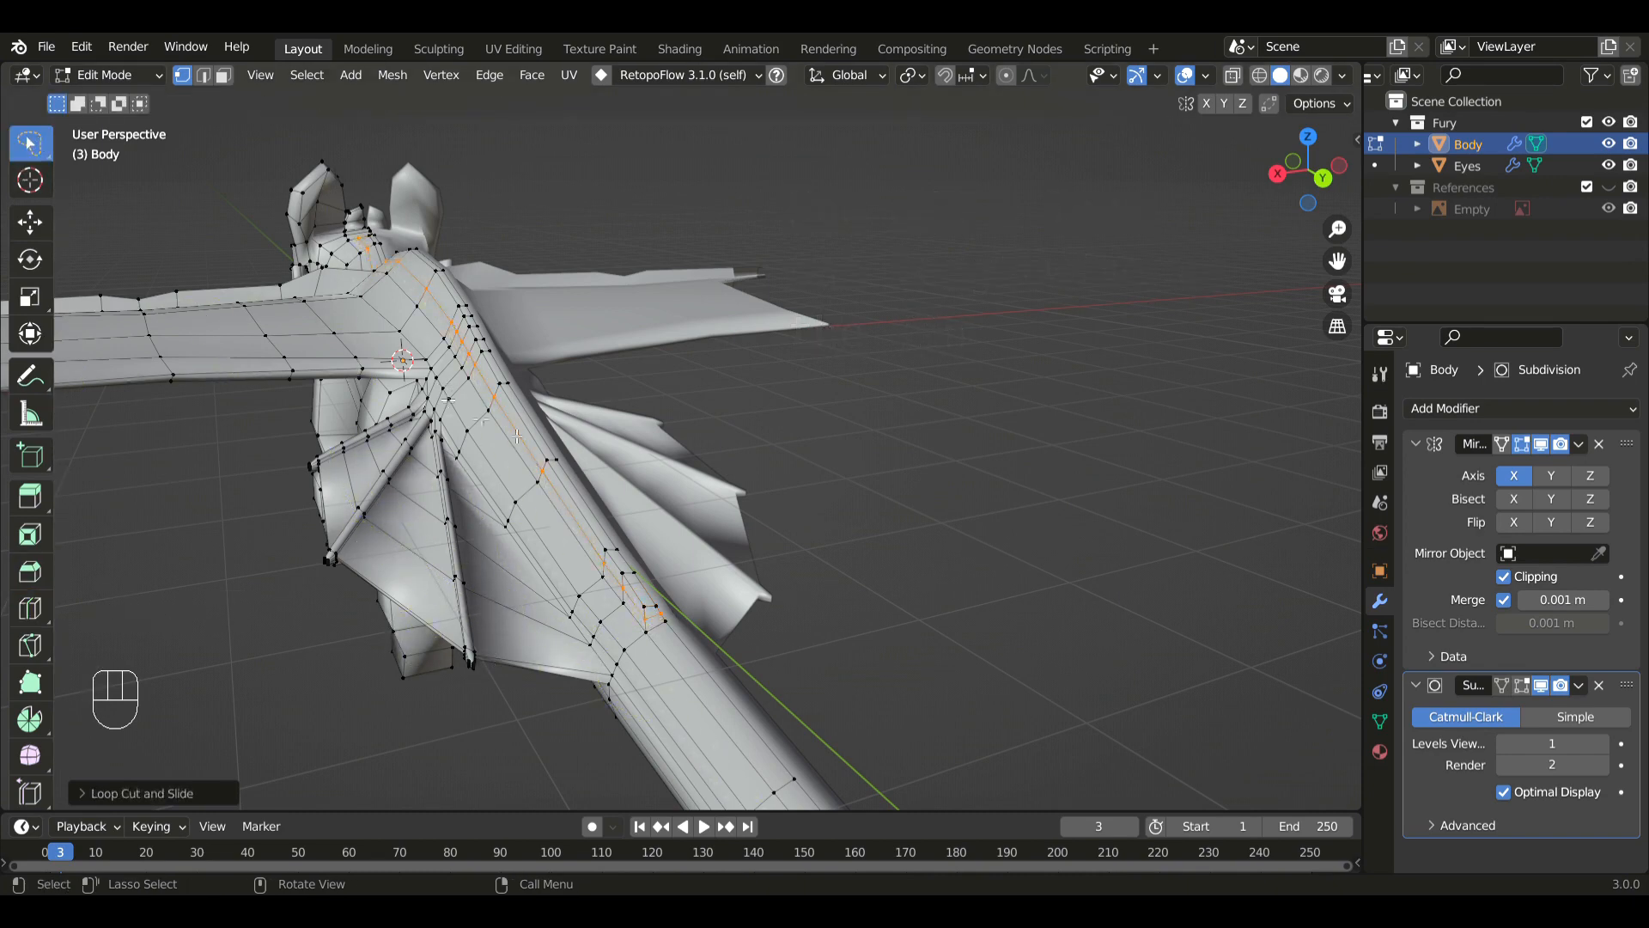
- In edge select mode, edge-slide the new lengthwise loop on the side of the fin toward the middle of the back
key("2")
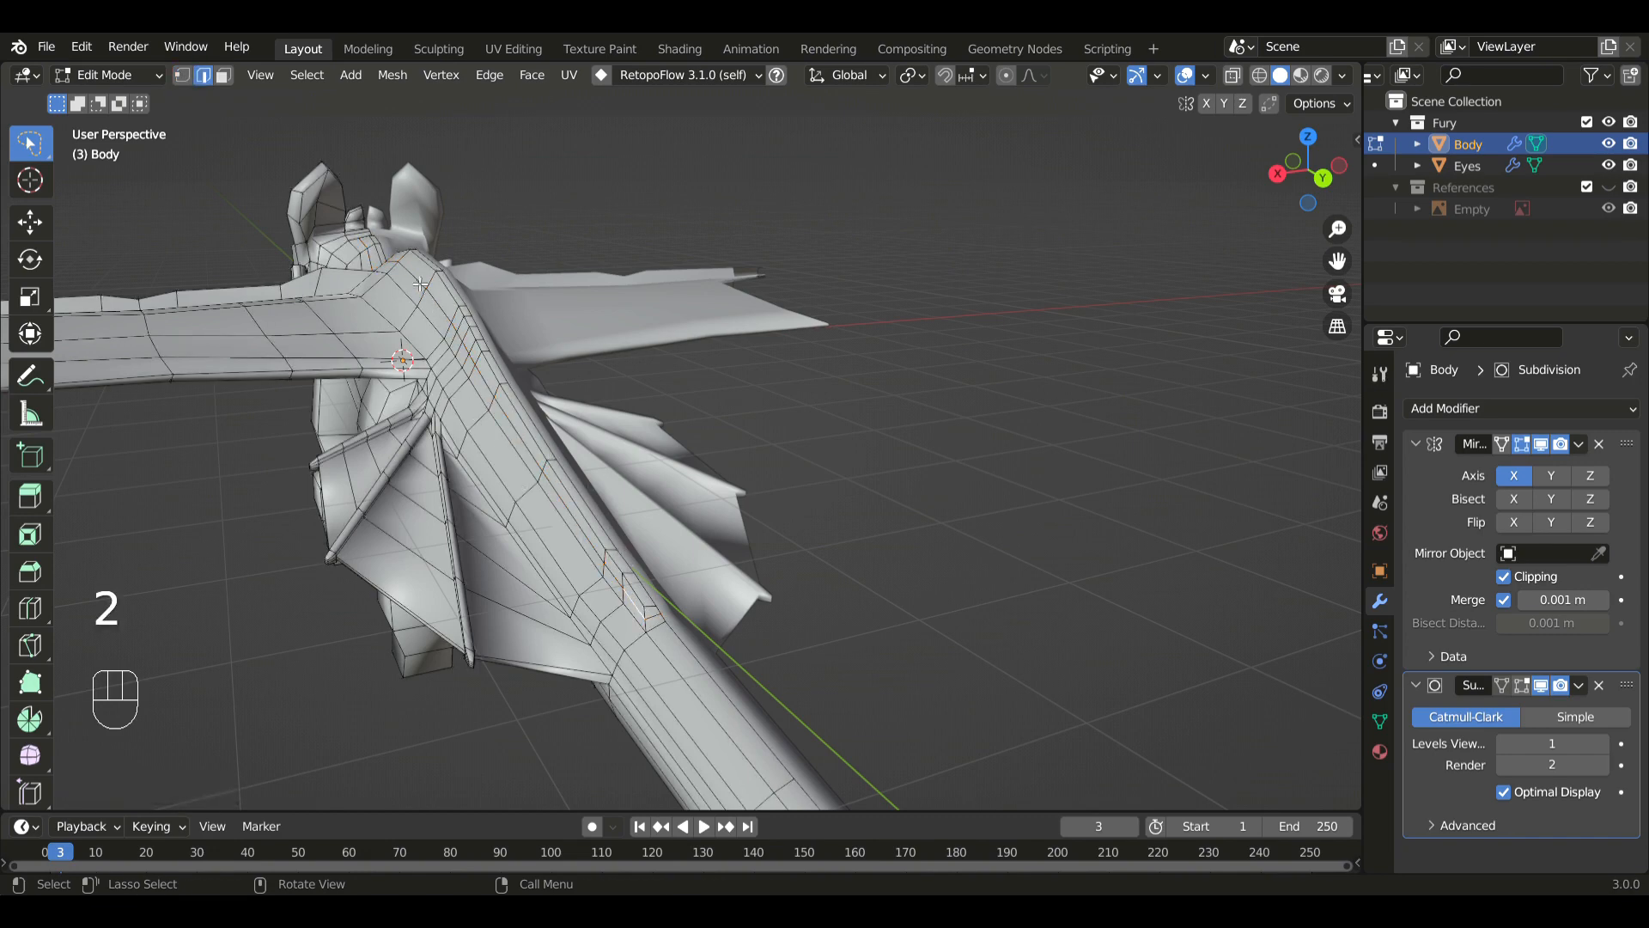
middle_click_drag(421, 284, 479, 263)
key("ctrl+z")
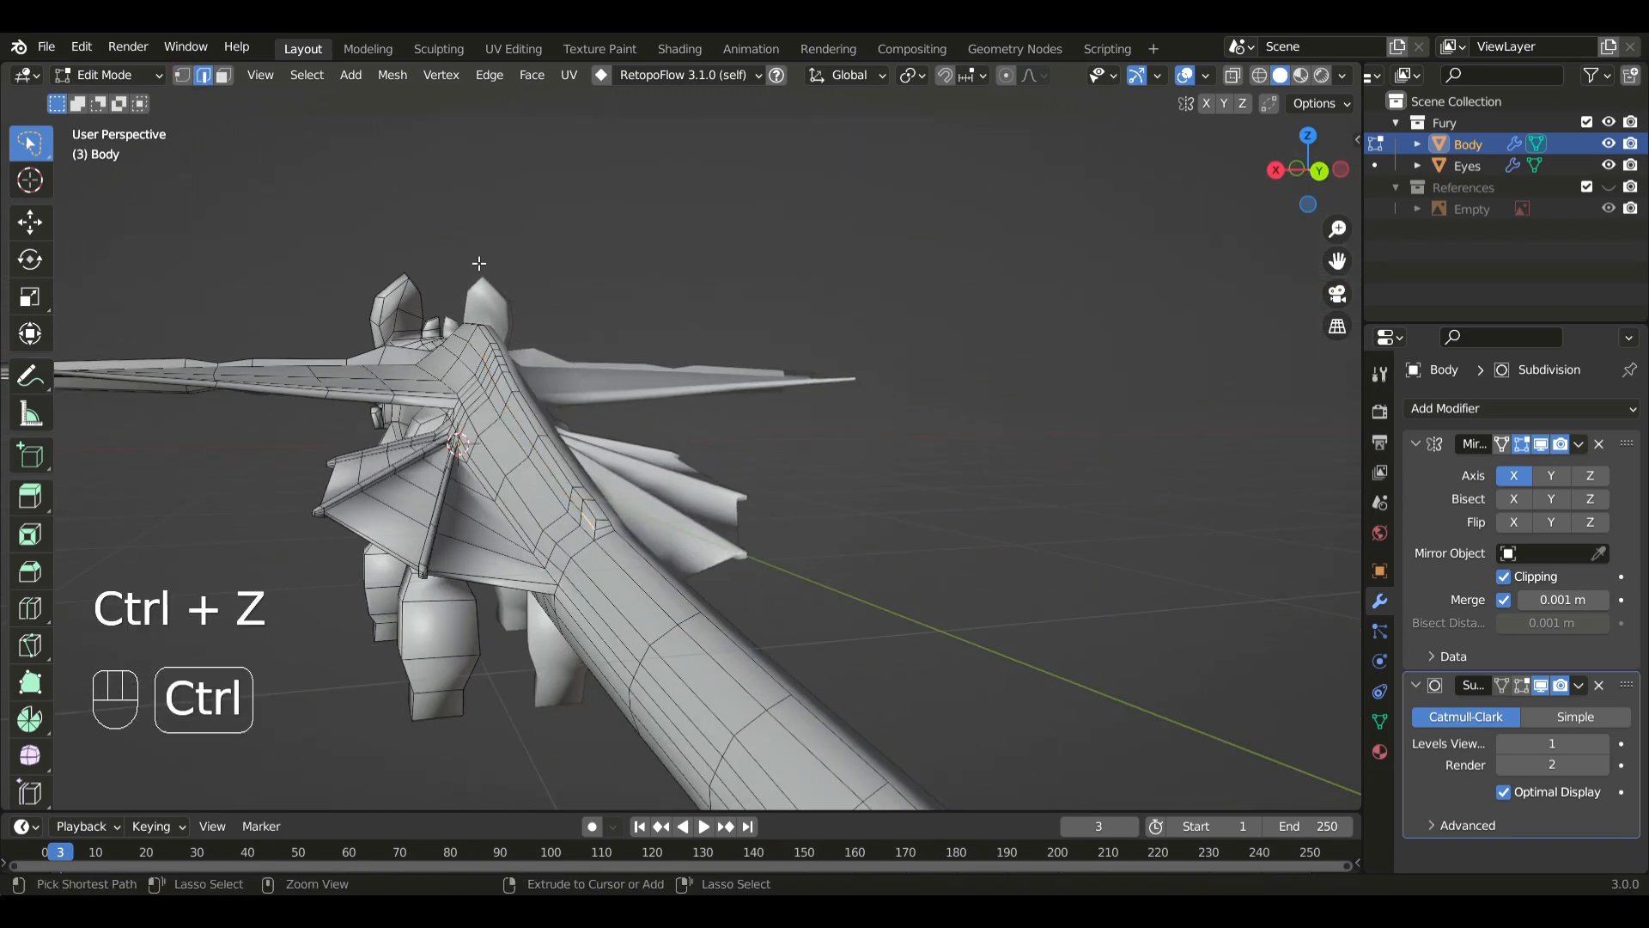
middle_click_drag(641, 409, 673, 427)
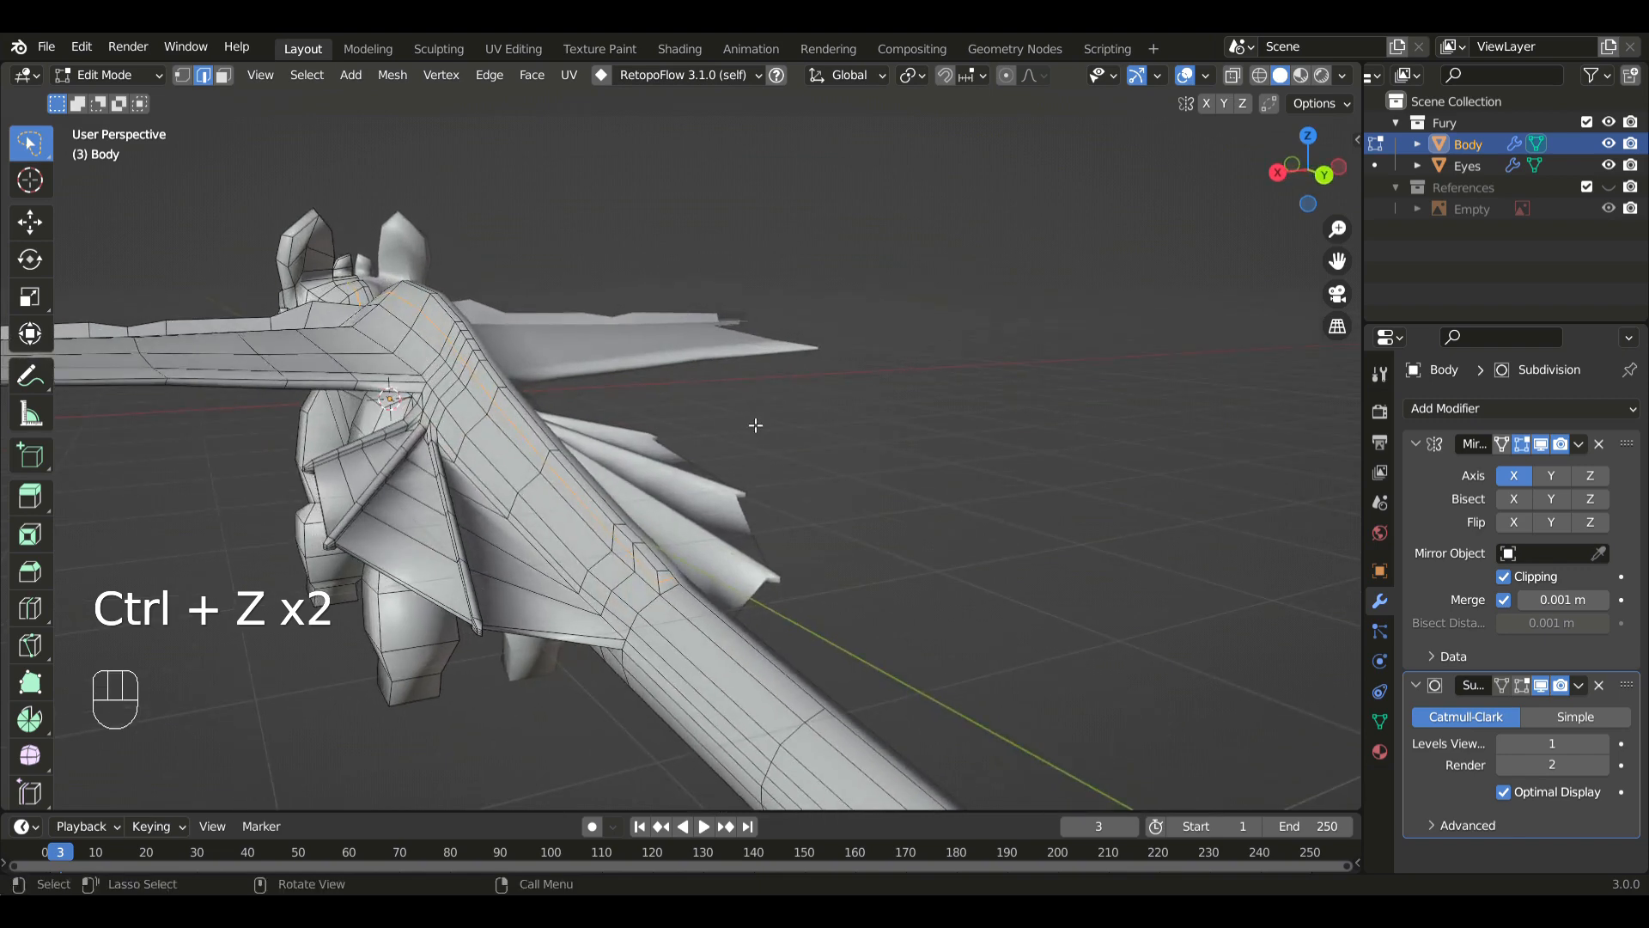
key("g")
key("g")
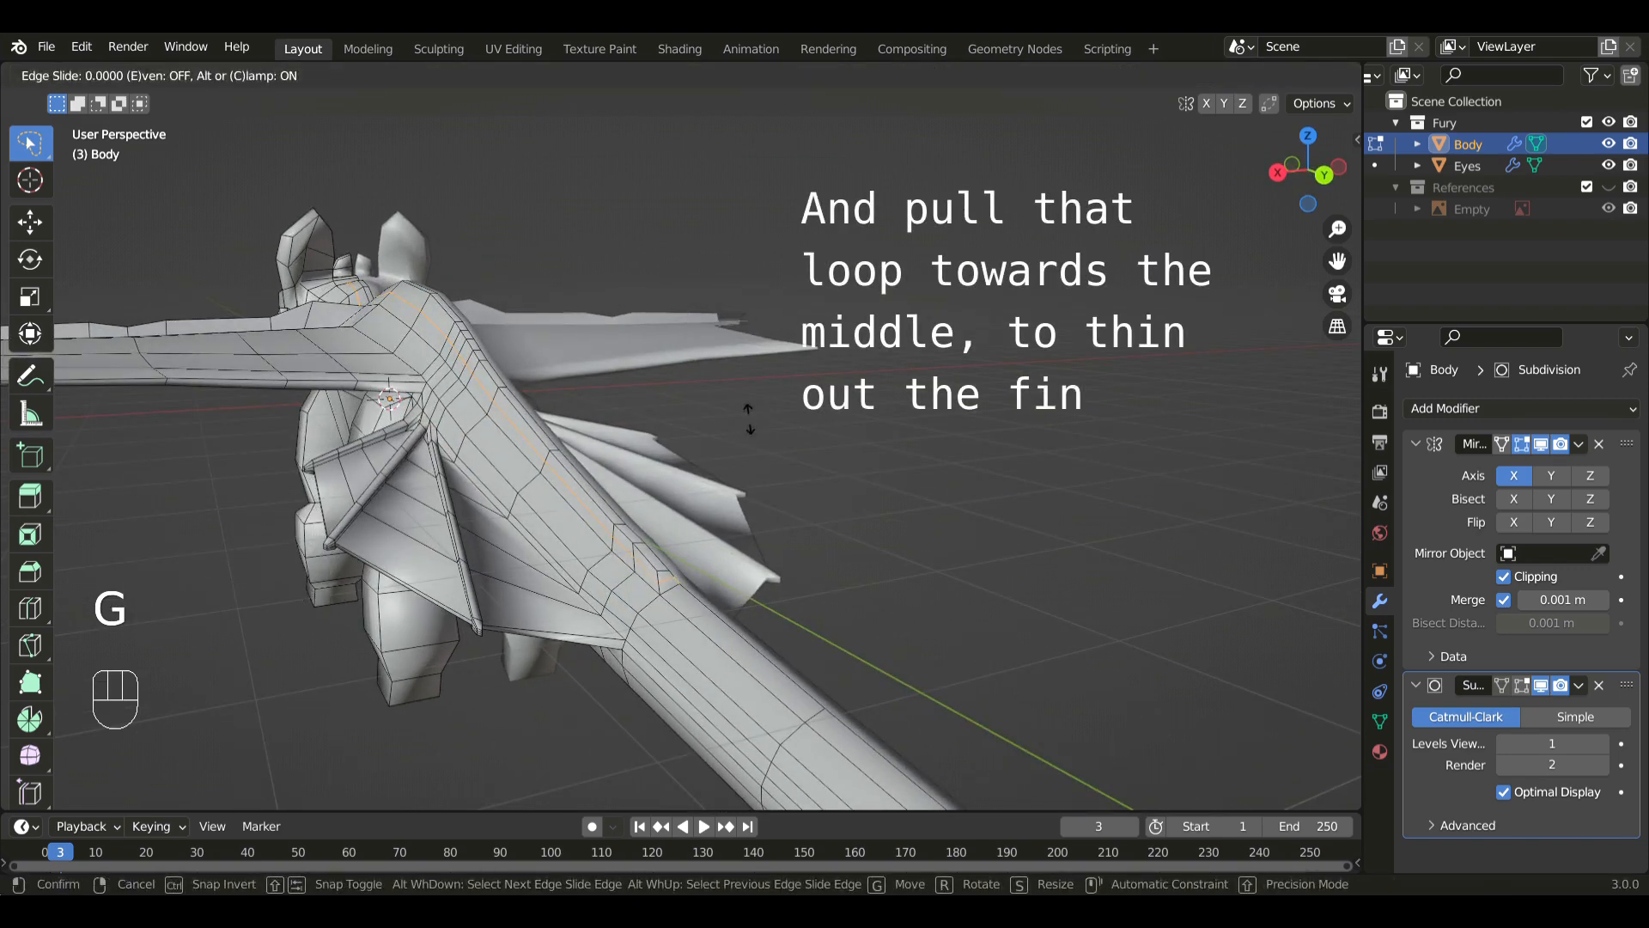
left_click(739, 513)
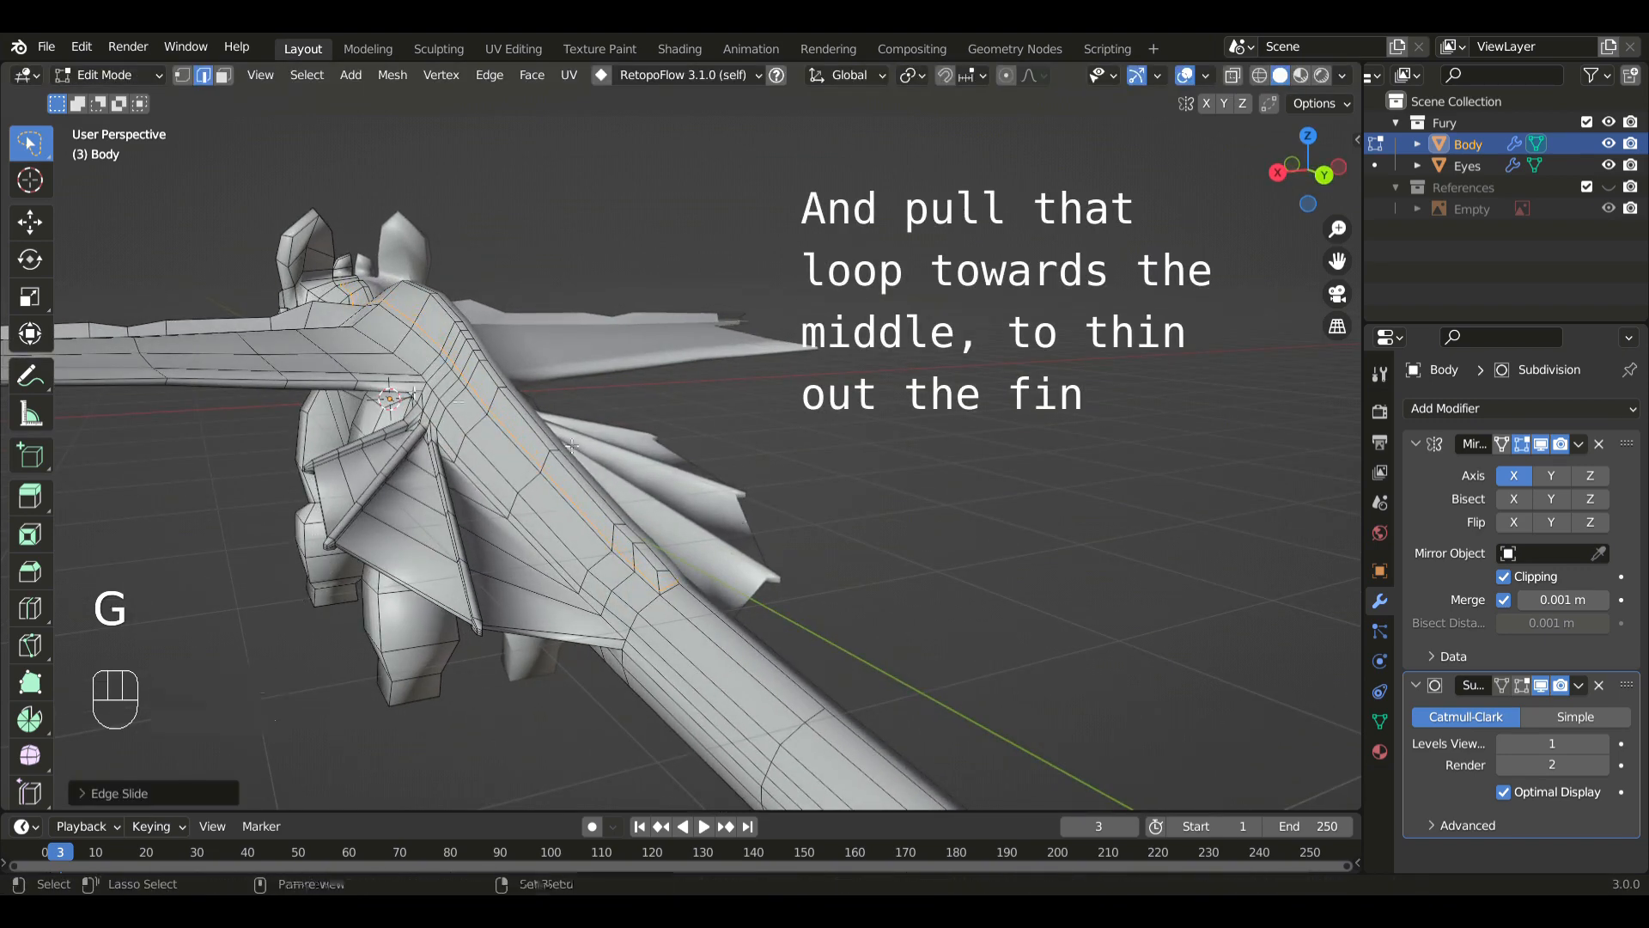
key("g")
key("x")
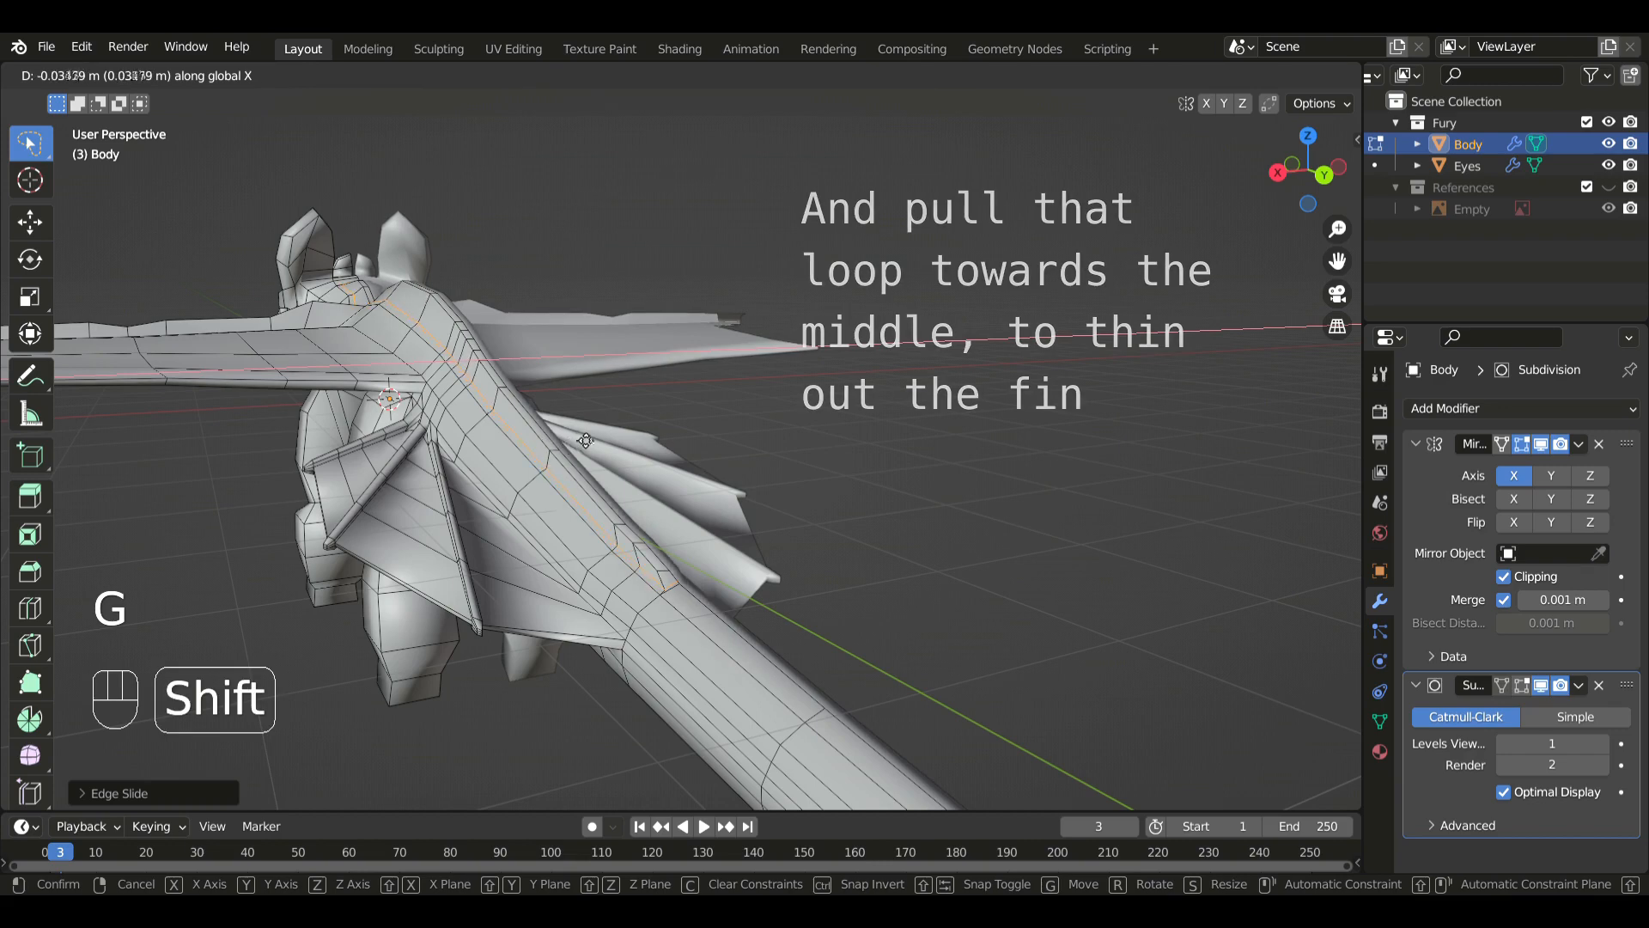
left_click(633, 414)
middle_click_drag(633, 414, 623, 443)
key("ctrl+z")
- Move the lengthwise fin loop along X toward the body's centre line to thin out the fin
key("g")
key("x")
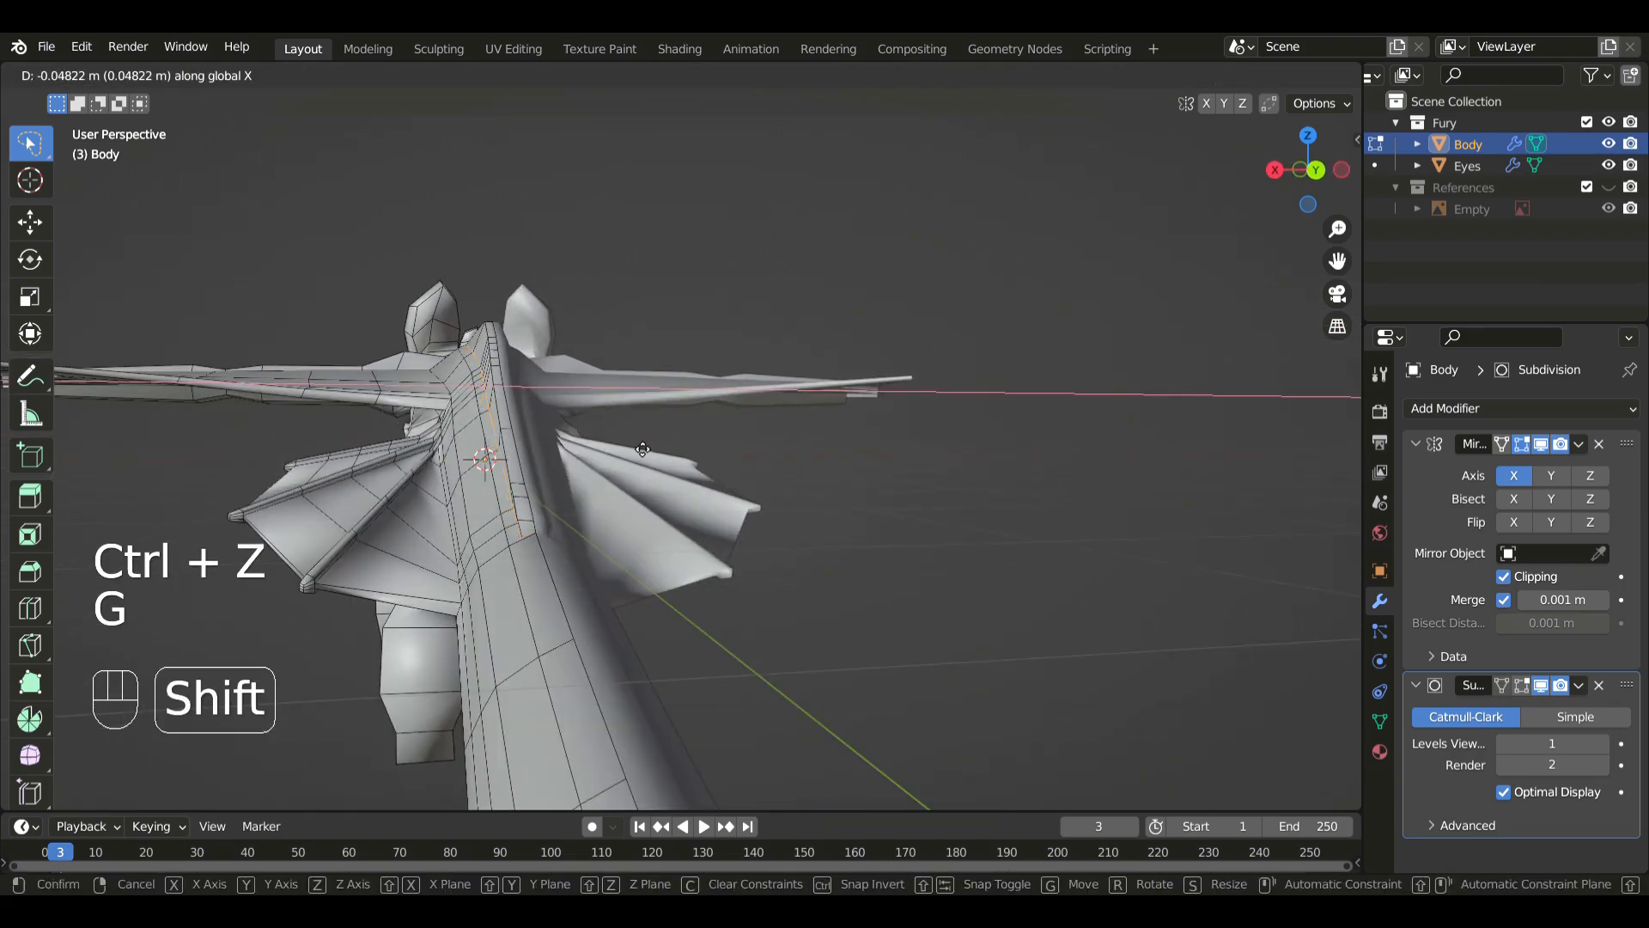
left_click(632, 448)
key("g")
left_click(638, 477)
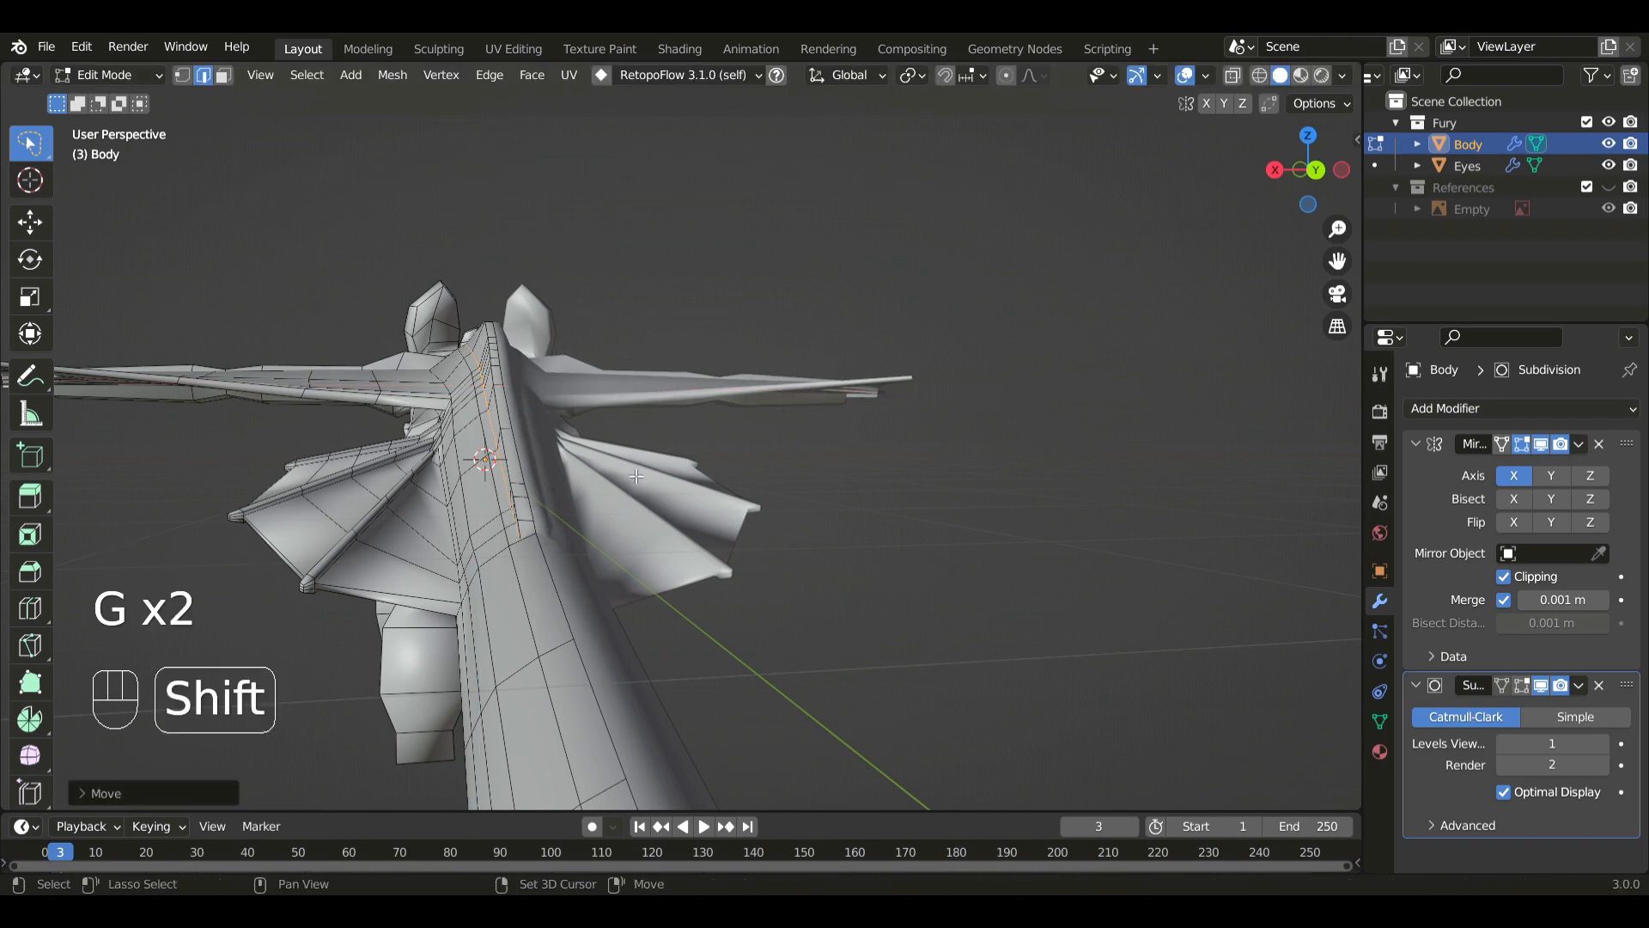
- Raise the loop's edges at the tail end of the fin about 0.014 m along Z
middle_click_drag(637, 476, 525, 595)
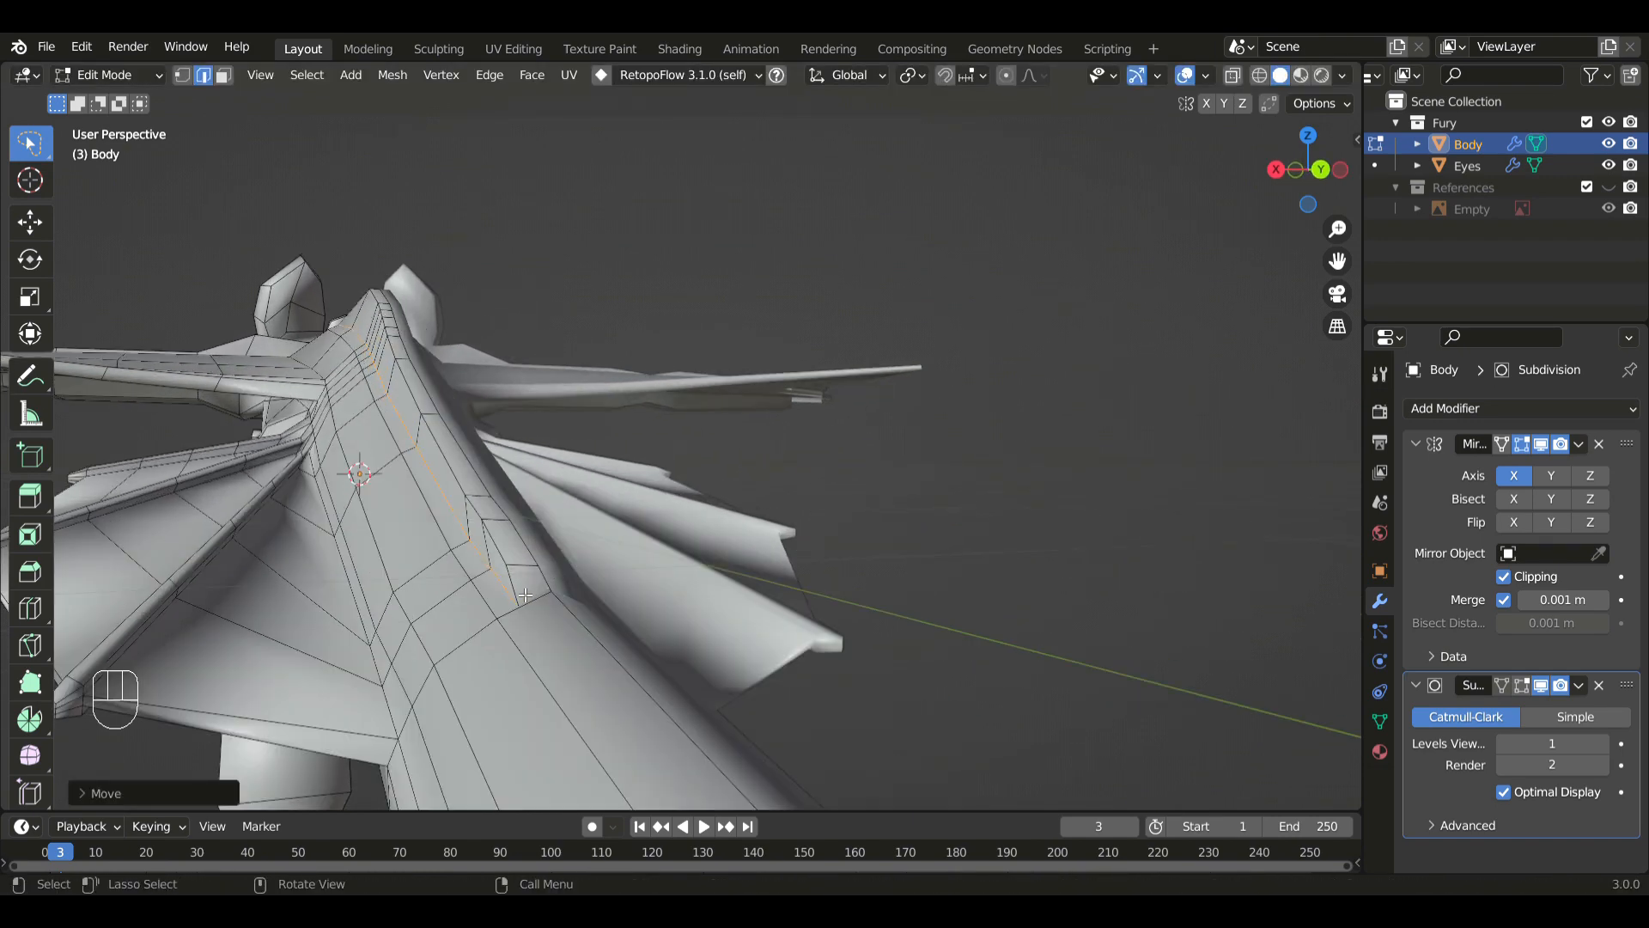
key("g")
key("z")
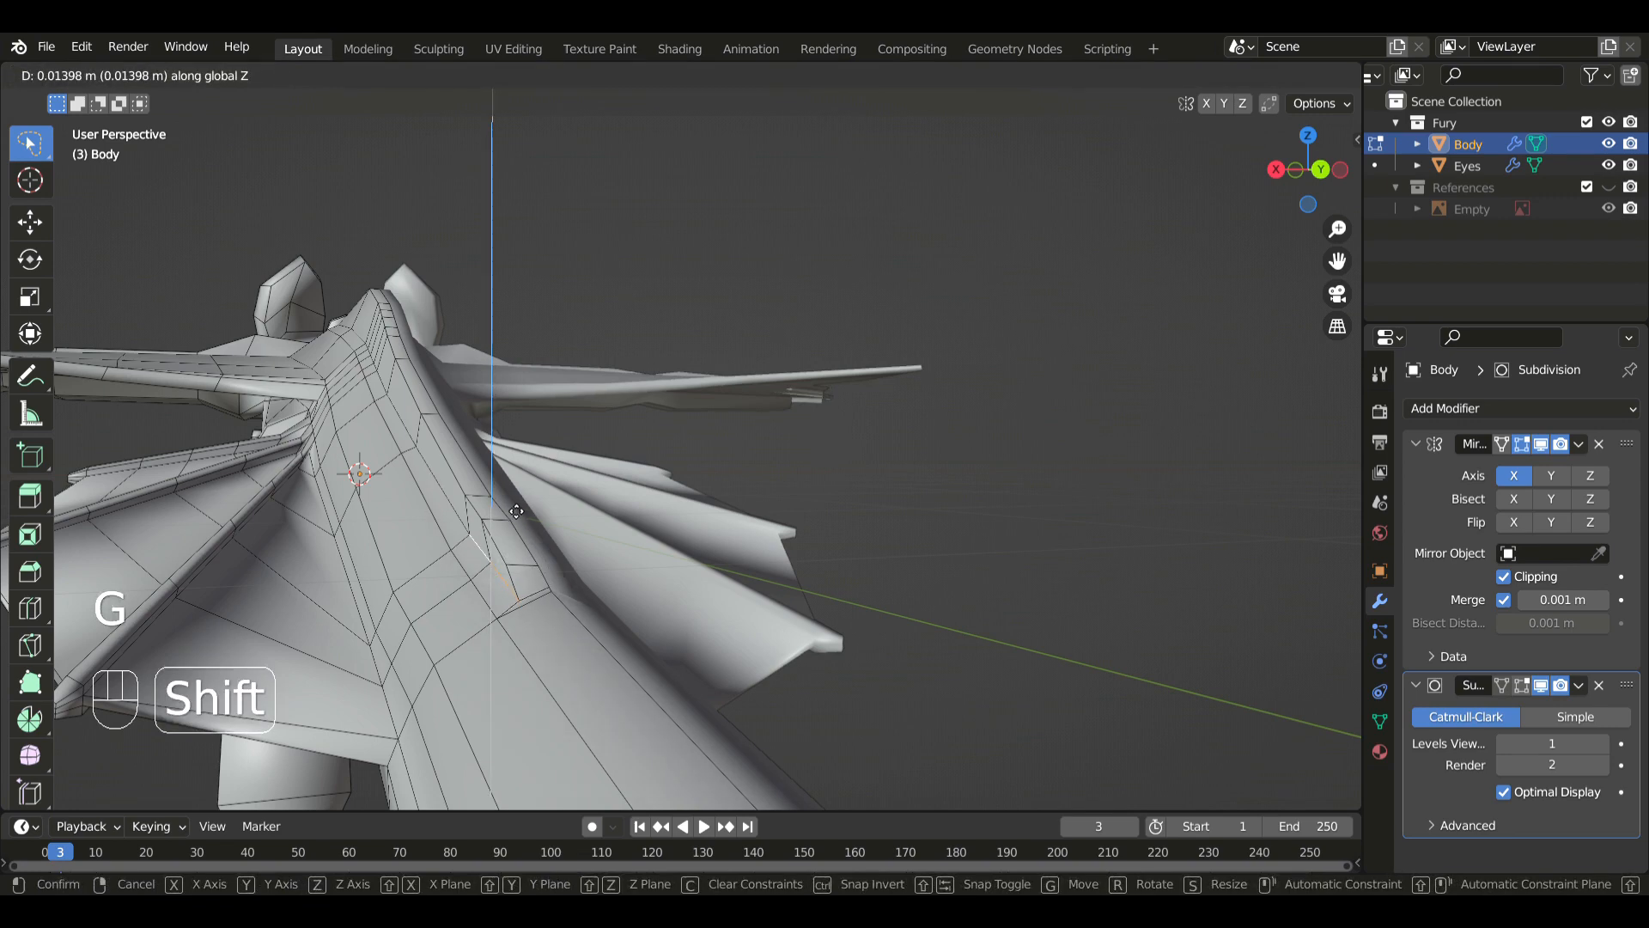
left_click(517, 511)
middle_click_drag(516, 511, 461, 508)
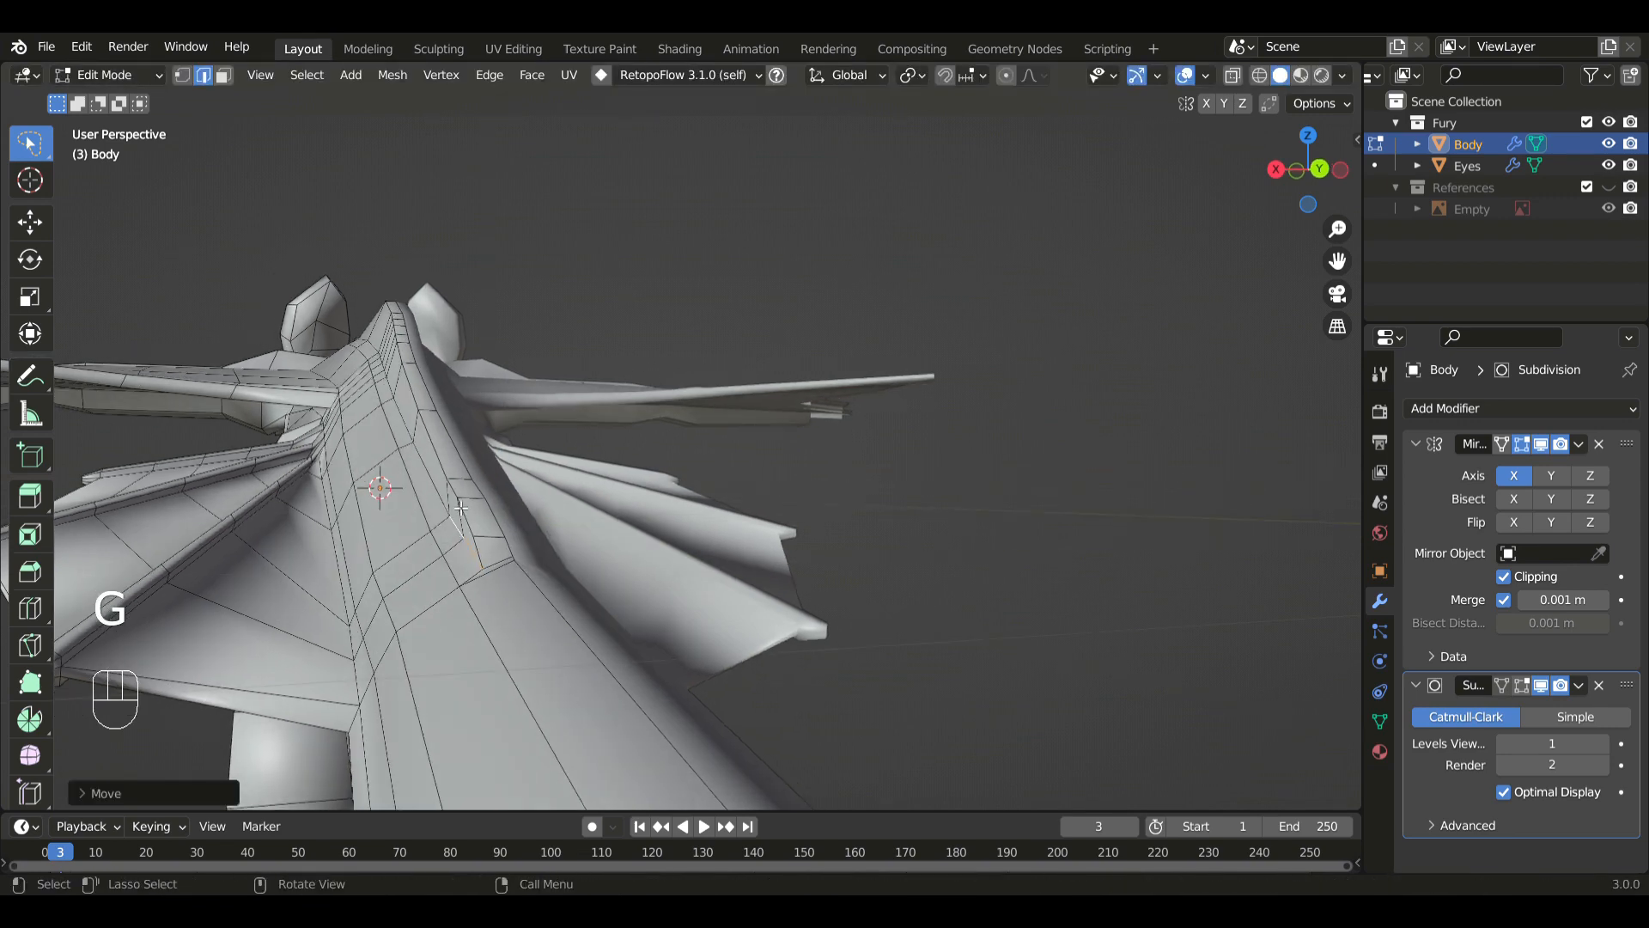
- Select the edge path running forward along the fin from its tail end and move it about -0.028 m along X
left_click(402, 335, "ctrl")
key("g")
key("x")
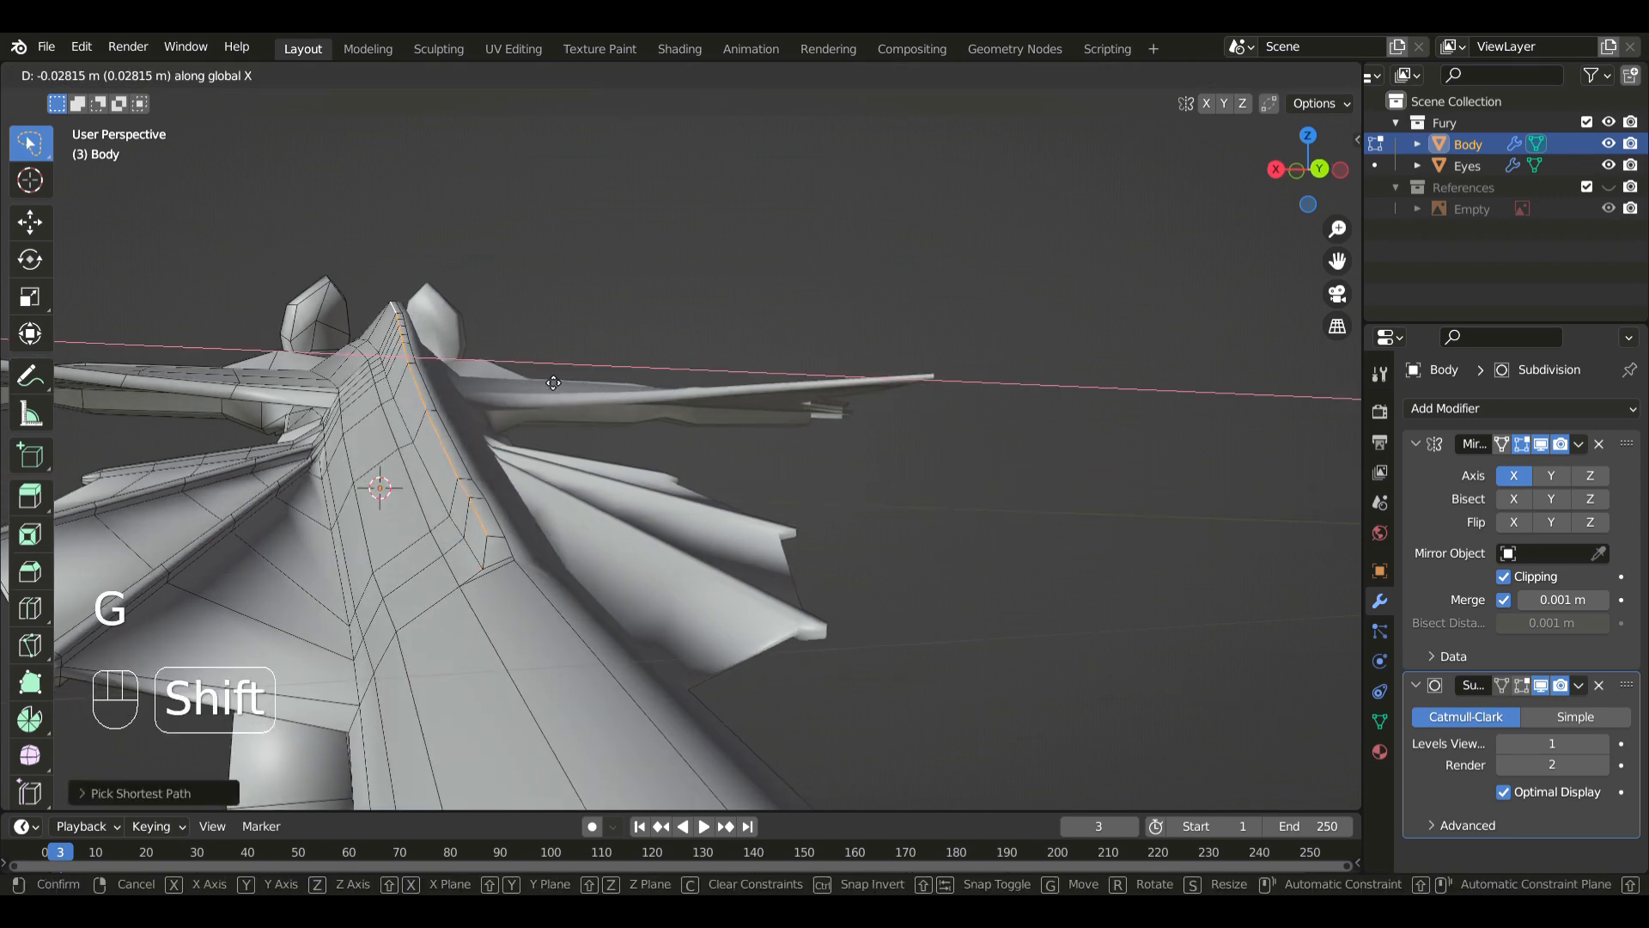
left_click(554, 383)
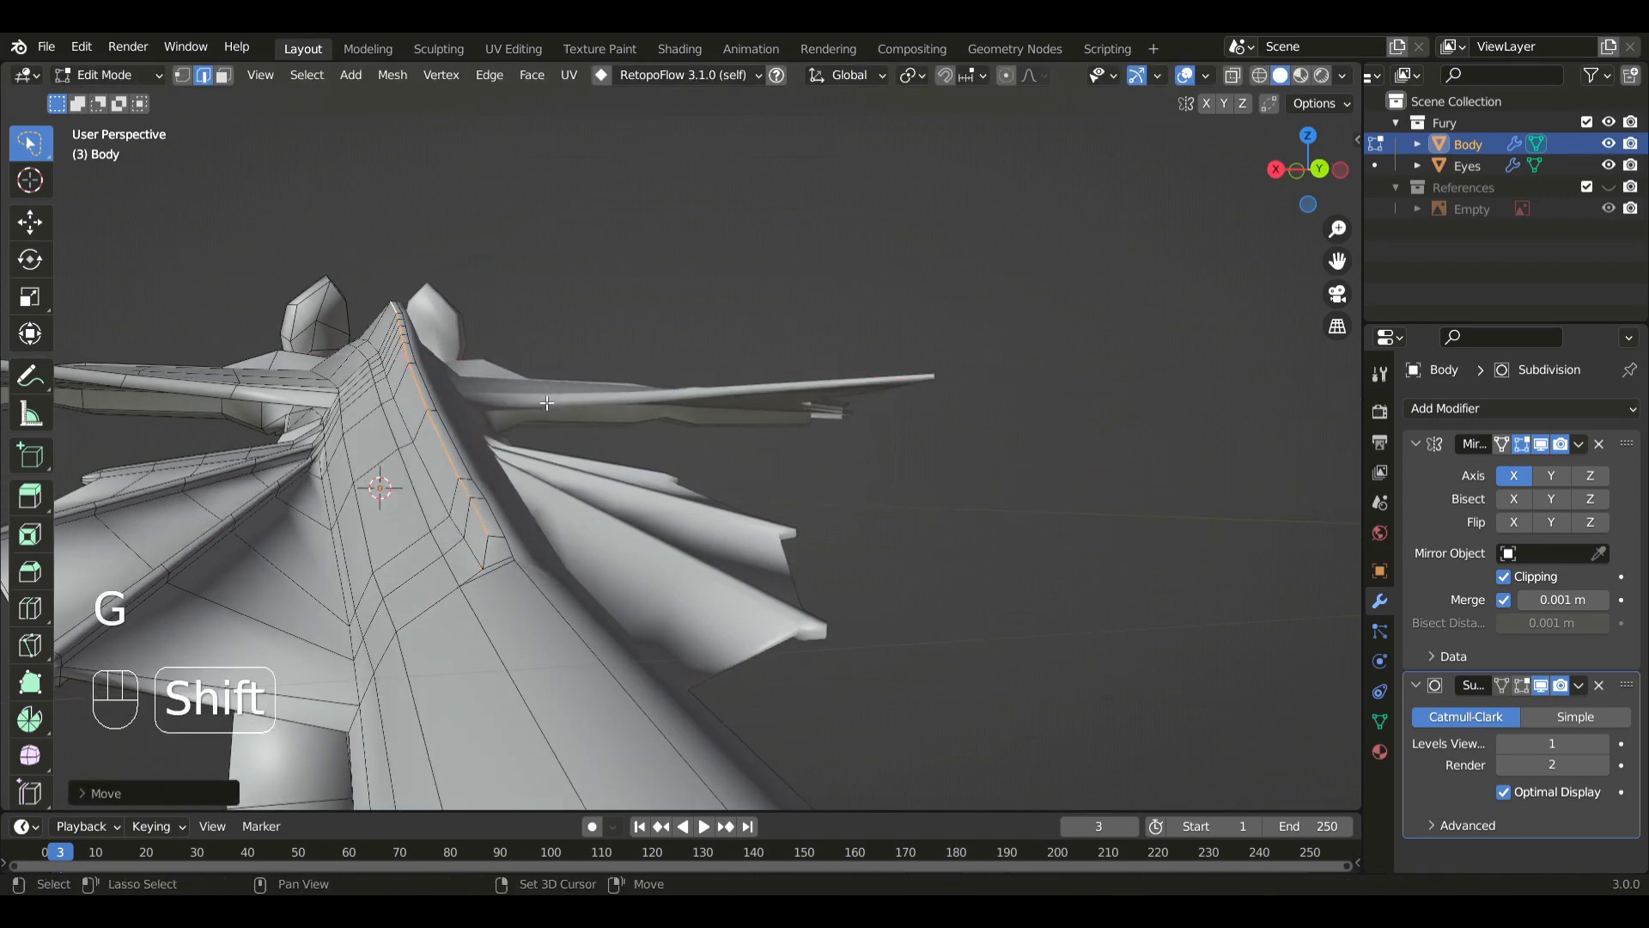
left_click(381, 353, "ctrl")
middle_click_drag(697, 215, 684, 198)
key("g")
middle_click_drag(458, 378, 464, 412)
right_click(463, 411)
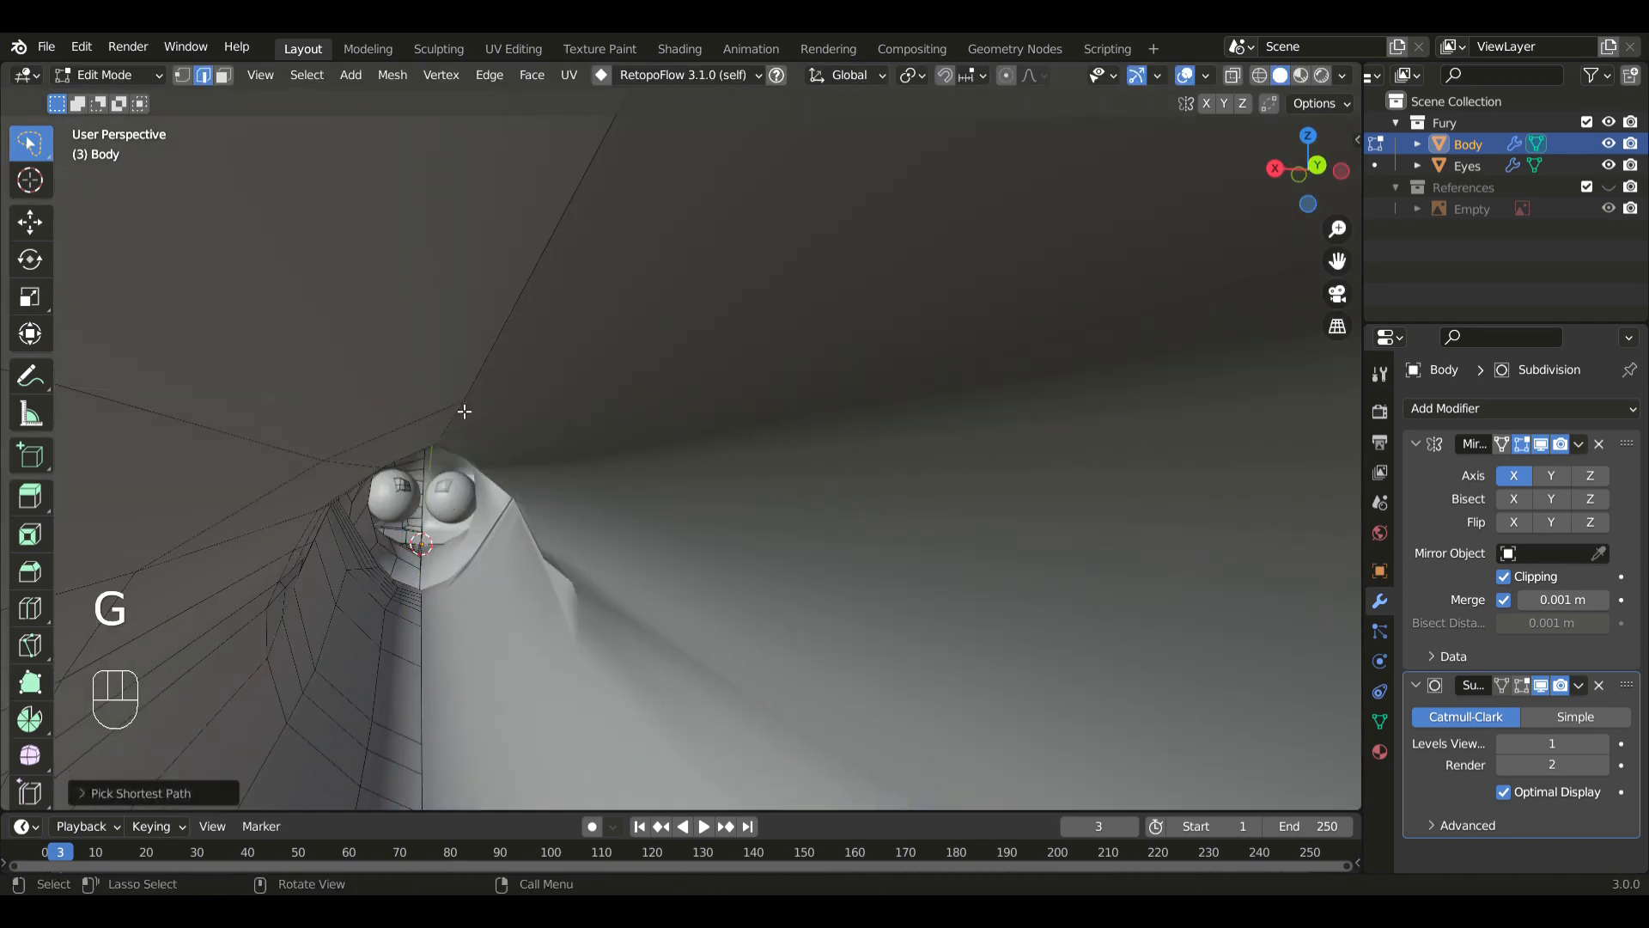
key("ctrl+z")
- Adjust the edges at the tail end of the fin along X and Z, starting with about -0.015 m along X
key("g")
key("x")
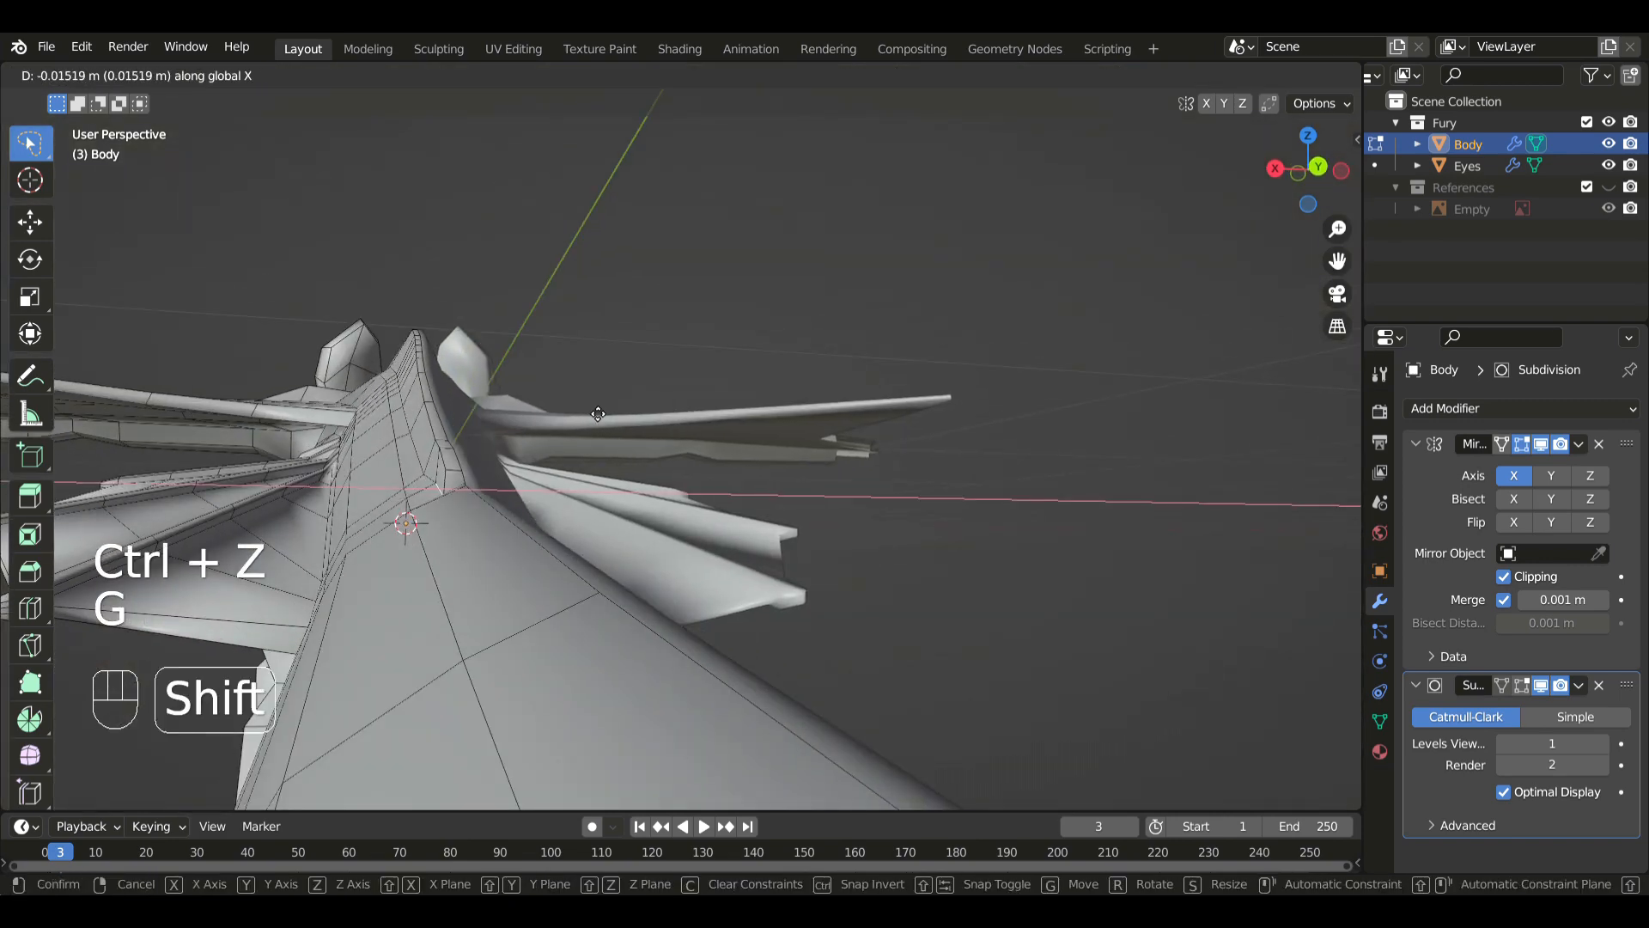
left_click(598, 414)
key("g")
key("z")
key("g")
key("x")
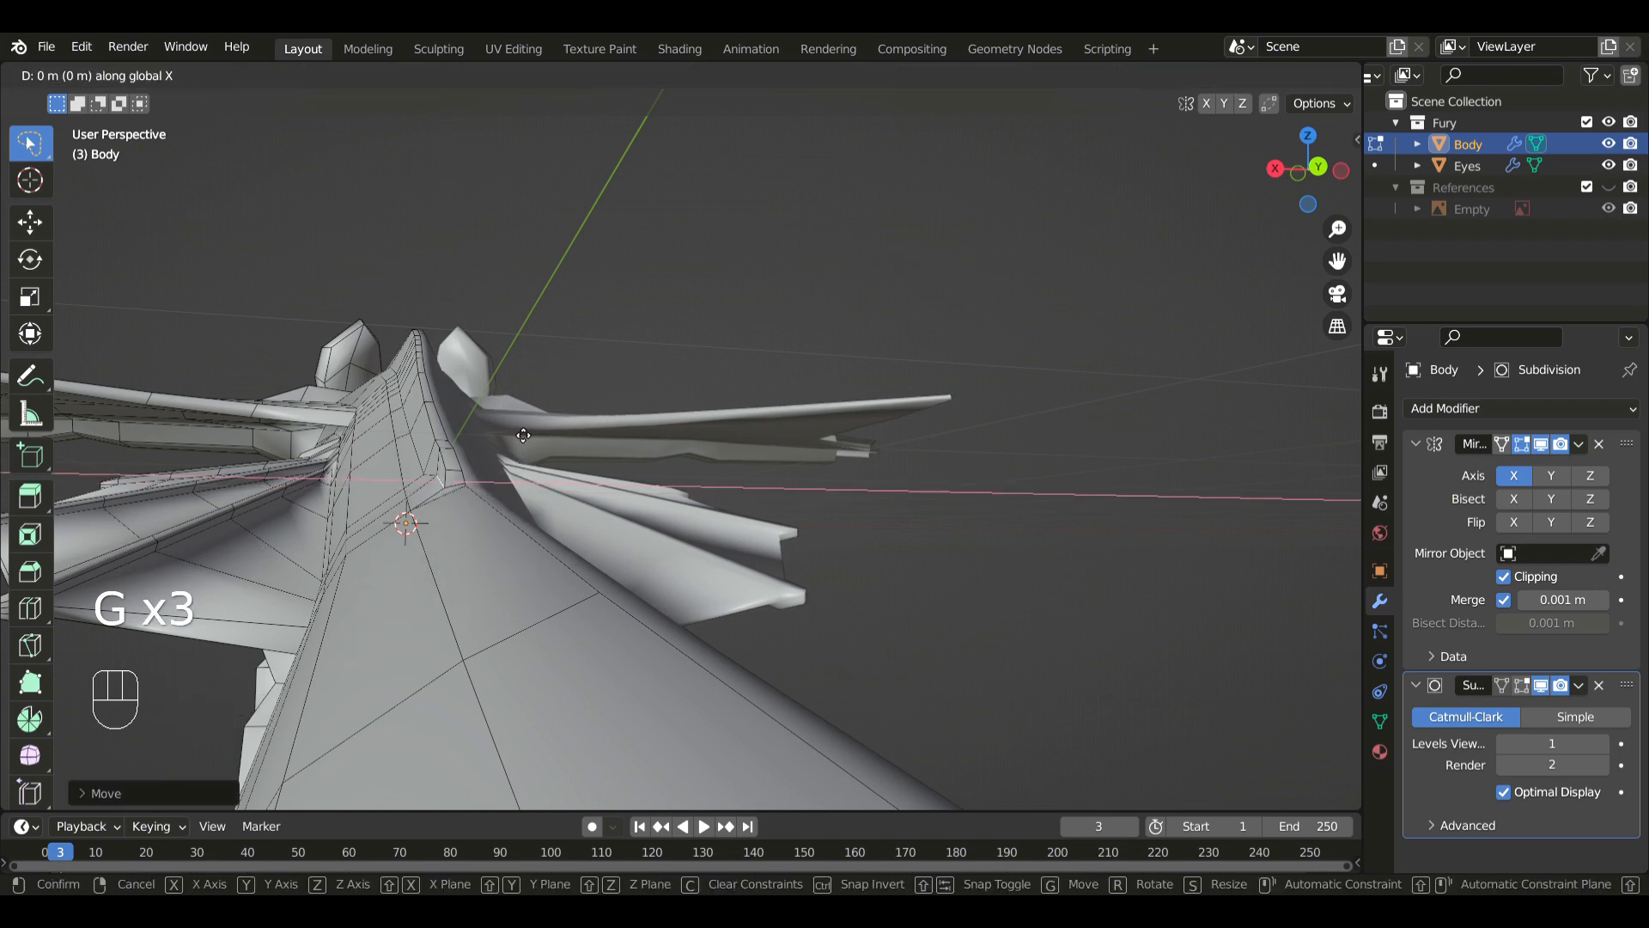
left_click(555, 429)
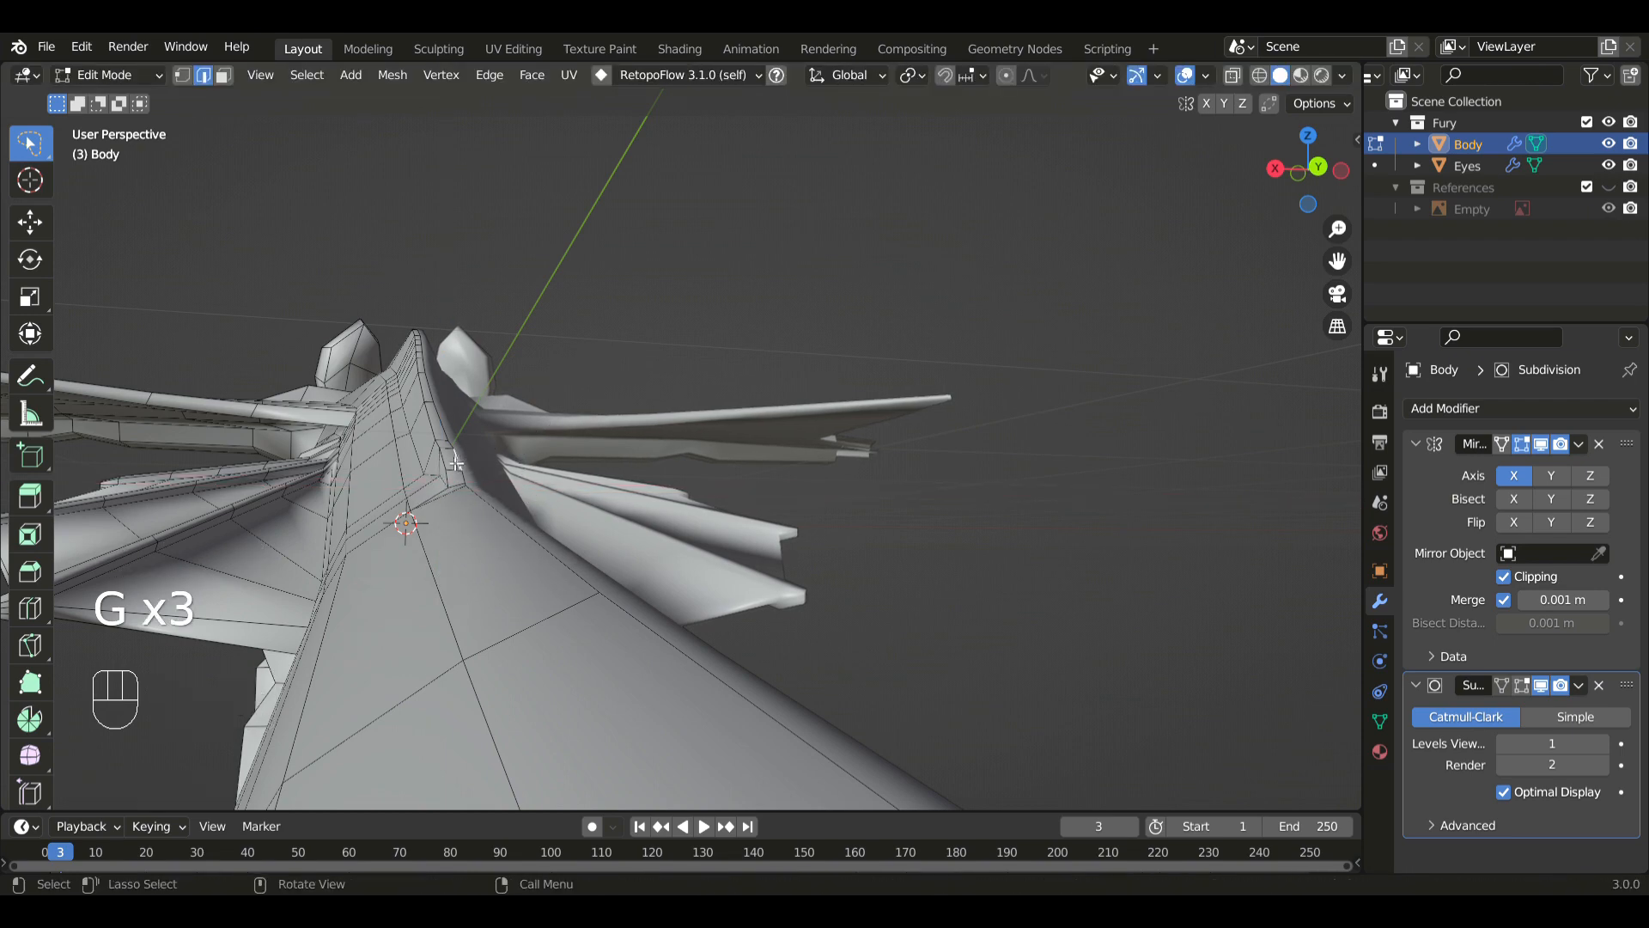
key("g")
key("x")
left_click(457, 478)
- Select the lengthwise strip of faces along the fin from head to tail and scale it flat along X
key("3")
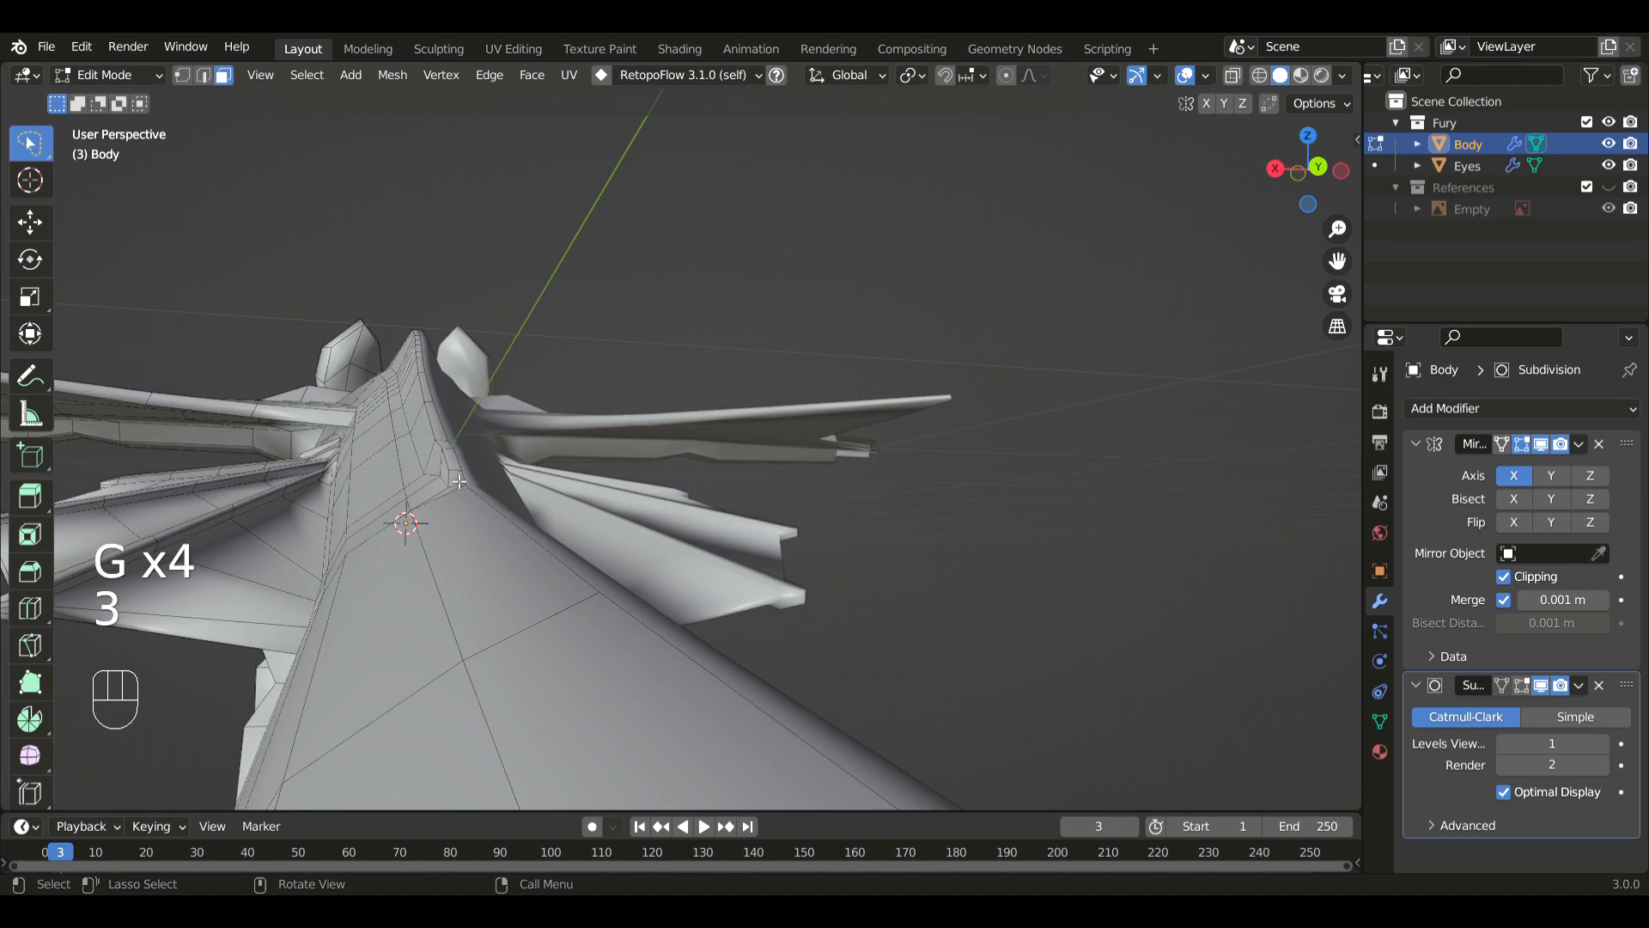
middle_click_drag(409, 357, 454, 417)
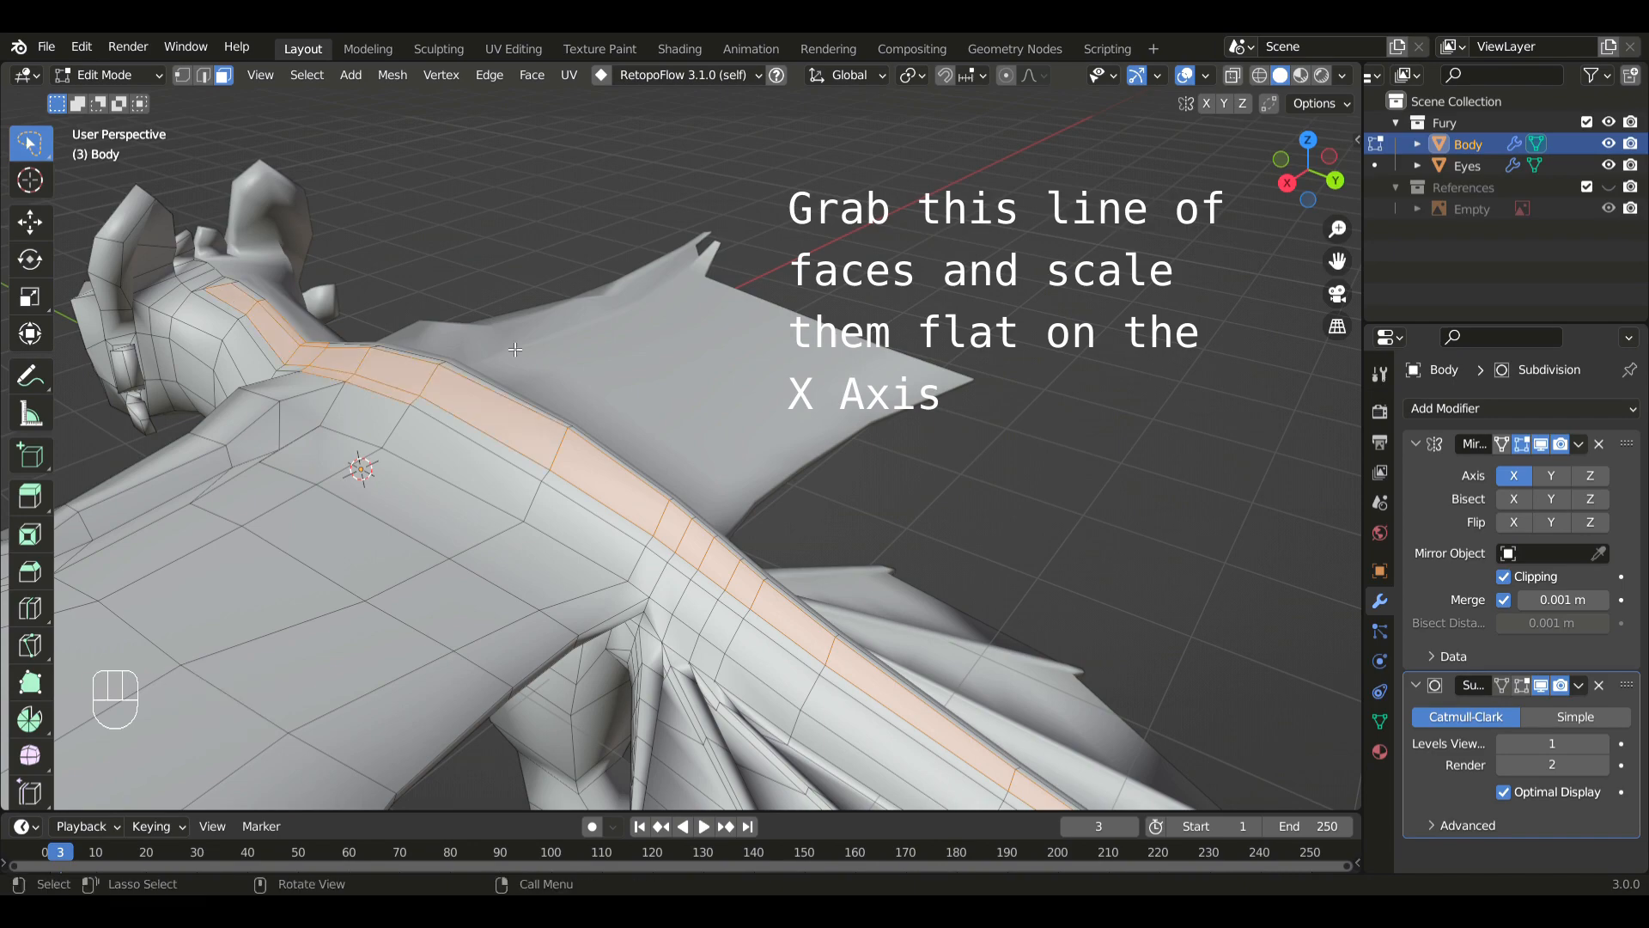
middle_click_drag(230, 299, 424, 267)
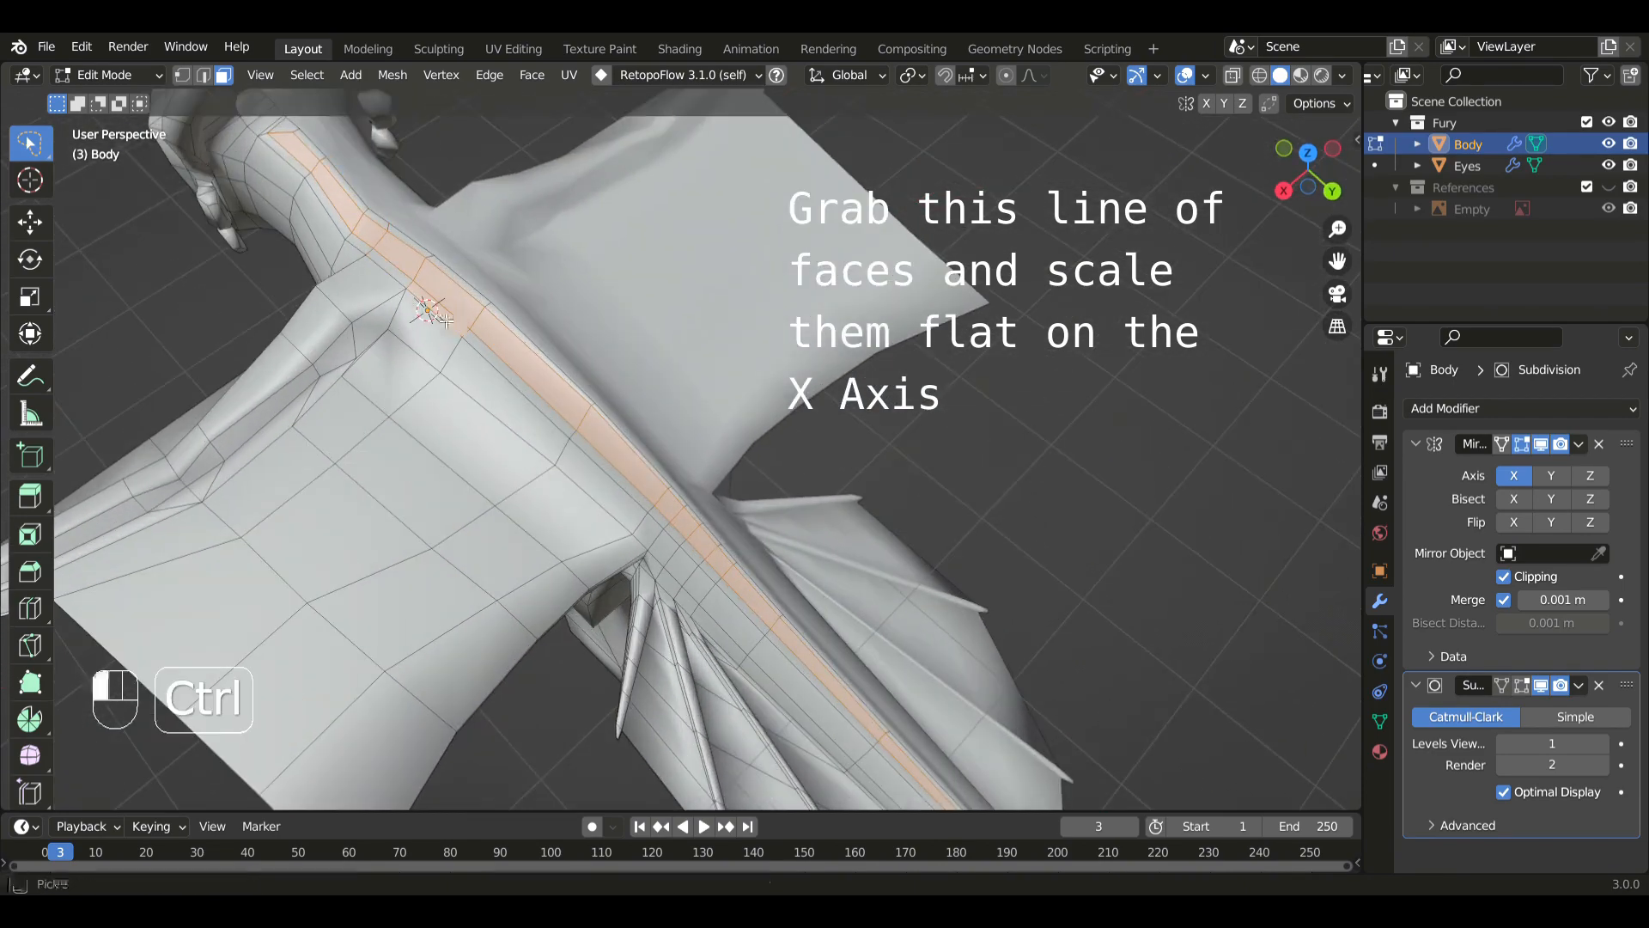
scroll(437, 347, "down", 4)
middle_click_drag(902, 559, 810, 490)
key("s")
key("x")
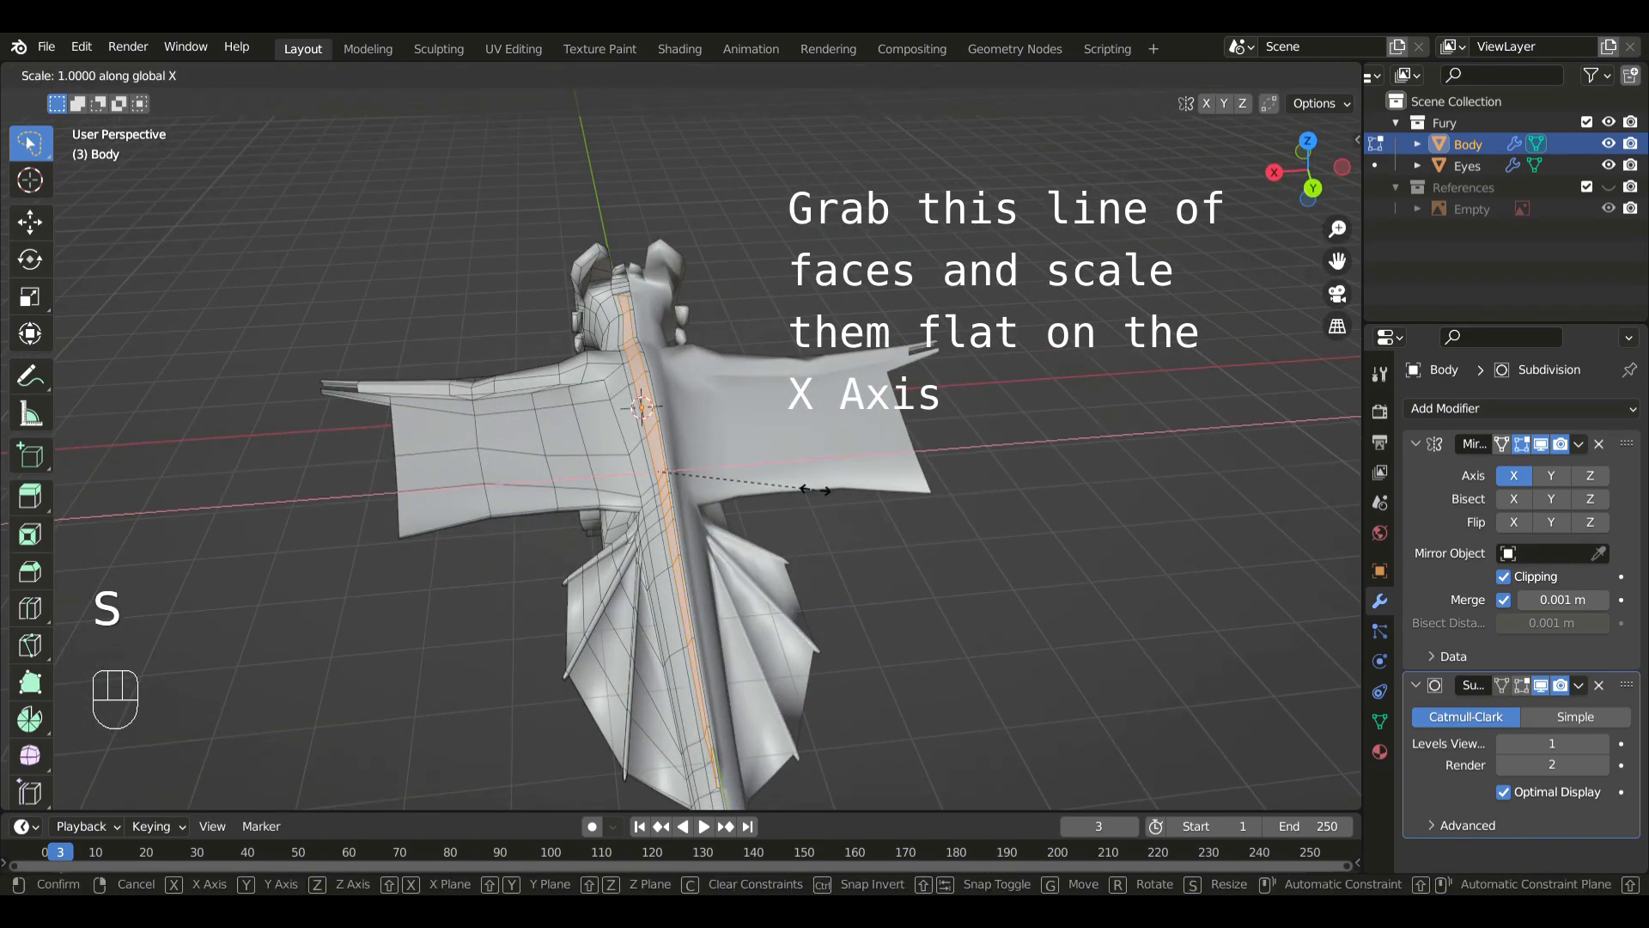
left_click(702, 467)
key("s")
key("x")
left_click(721, 488)
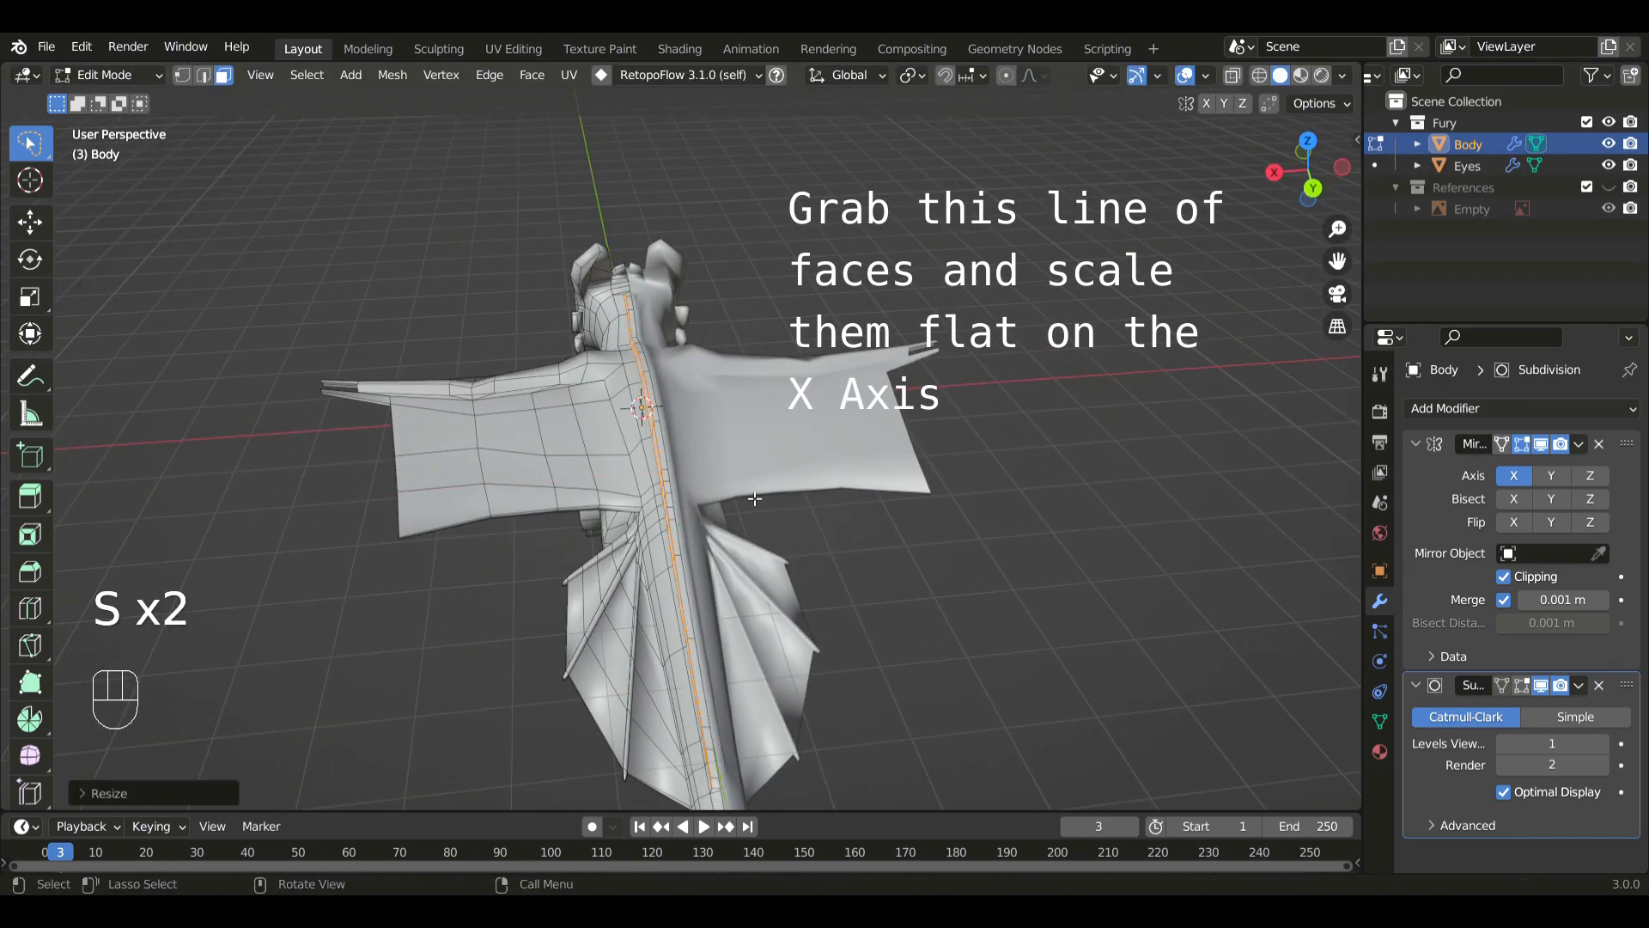
key("s")
key("x")
left_click(779, 504)
- Move the flattened strip of fin faces along X to set a thin but not paper-thin fin
key("g")
key("x")
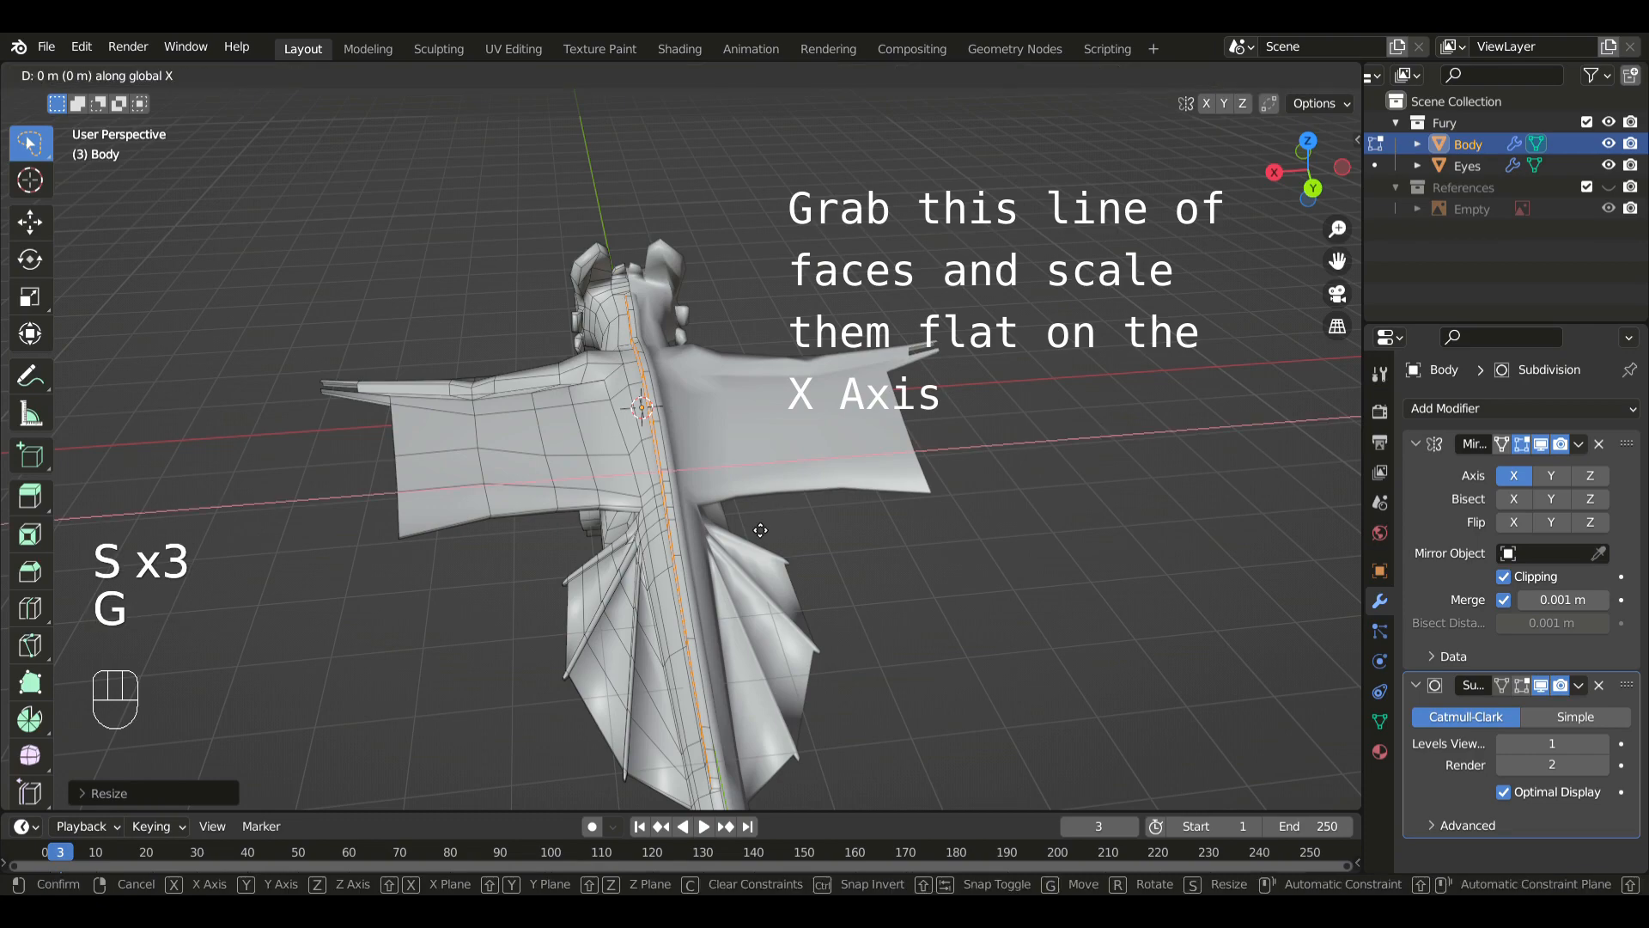
left_click(779, 530)
middle_click_drag(777, 530, 988, 532)
scroll(787, 428, "up", 3)
key("g")
key("x")
left_click(828, 421)
- In vertex select mode, move the fin vertex at the head end along X
scroll(550, 469, "up", 4)
middle_click_drag(464, 431, 625, 518, "shift")
key("1")
key("g")
key("x")
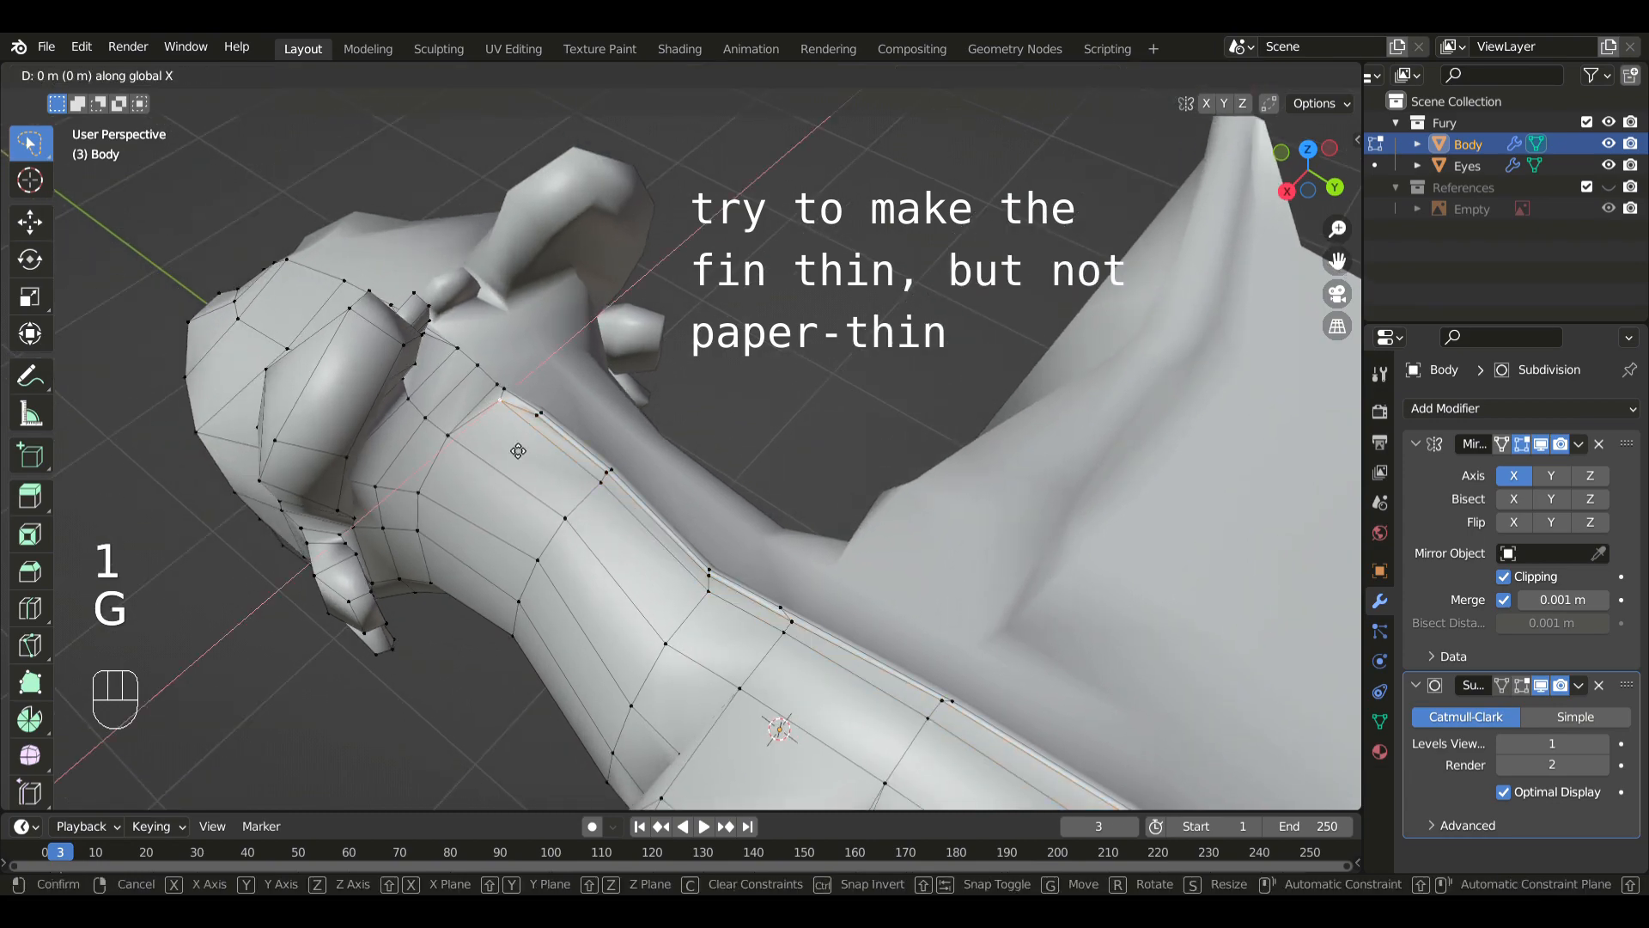
left_click(553, 407)
- Review the thinned fin in Object Mode and move the vertex at its tail end slightly along X in Edit Mode
key("Tab")
scroll(756, 467, "down", 5)
middle_click_drag(756, 467, 853, 550)
scroll(854, 550, "down", 4)
middle_click_drag(781, 472, 554, 353)
scroll(558, 355, "up", 4)
key("Tab")
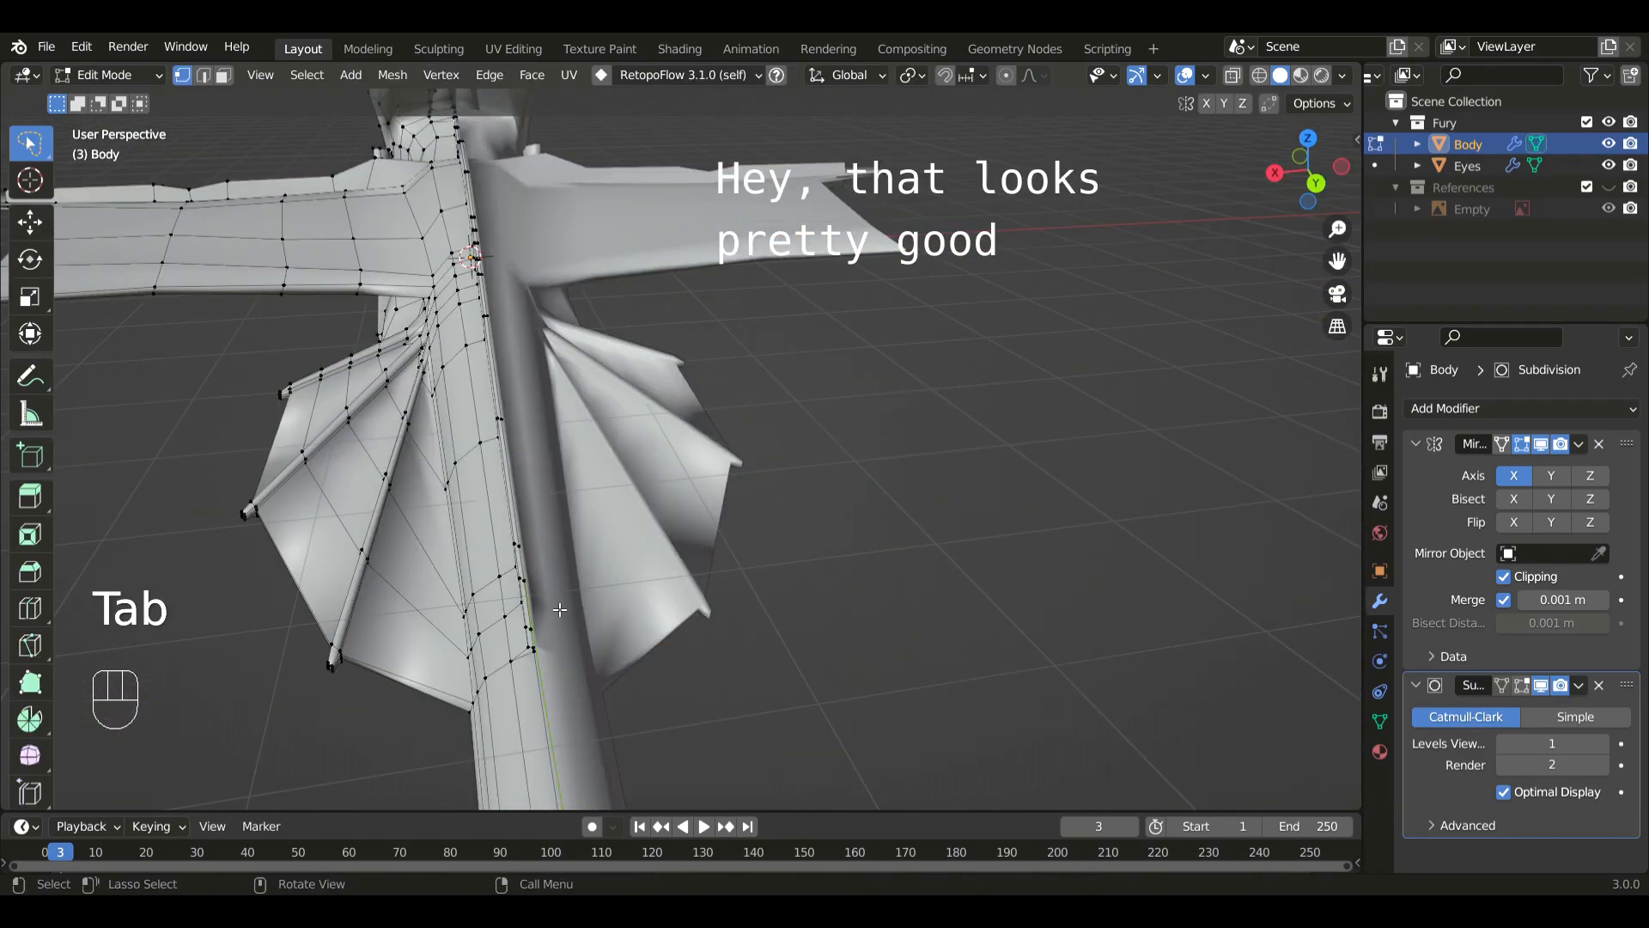
key("g")
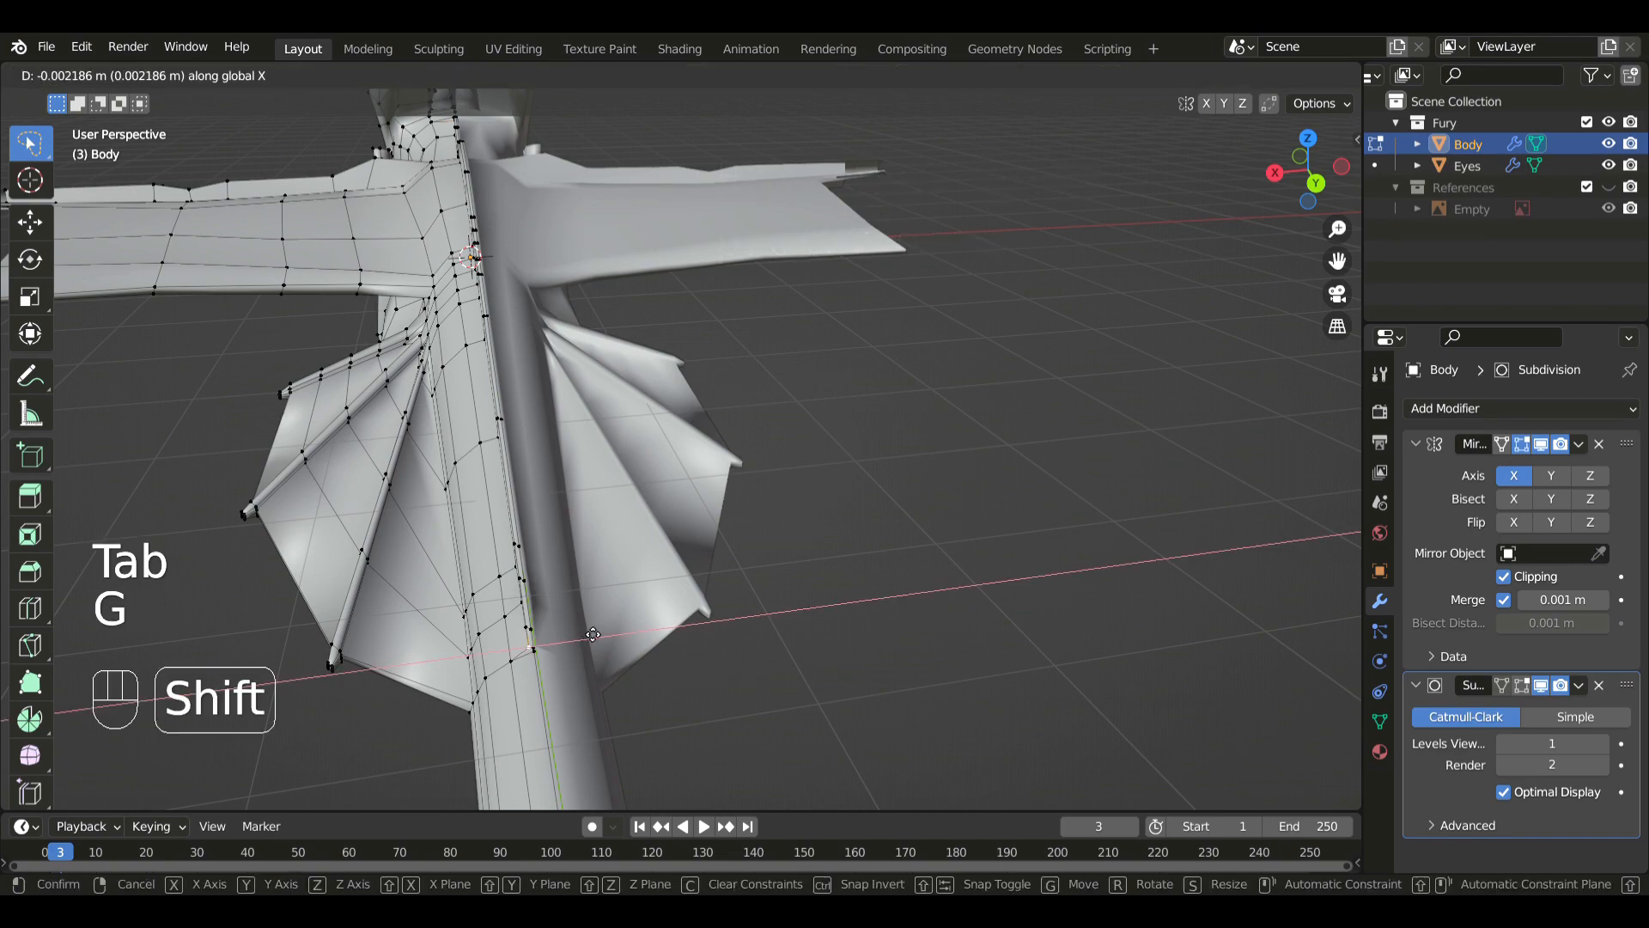
left_click(541, 644)
- Show the subdivision smoothing in Edit Mode and view the body from the right side with see-through display on
key("KP_3")
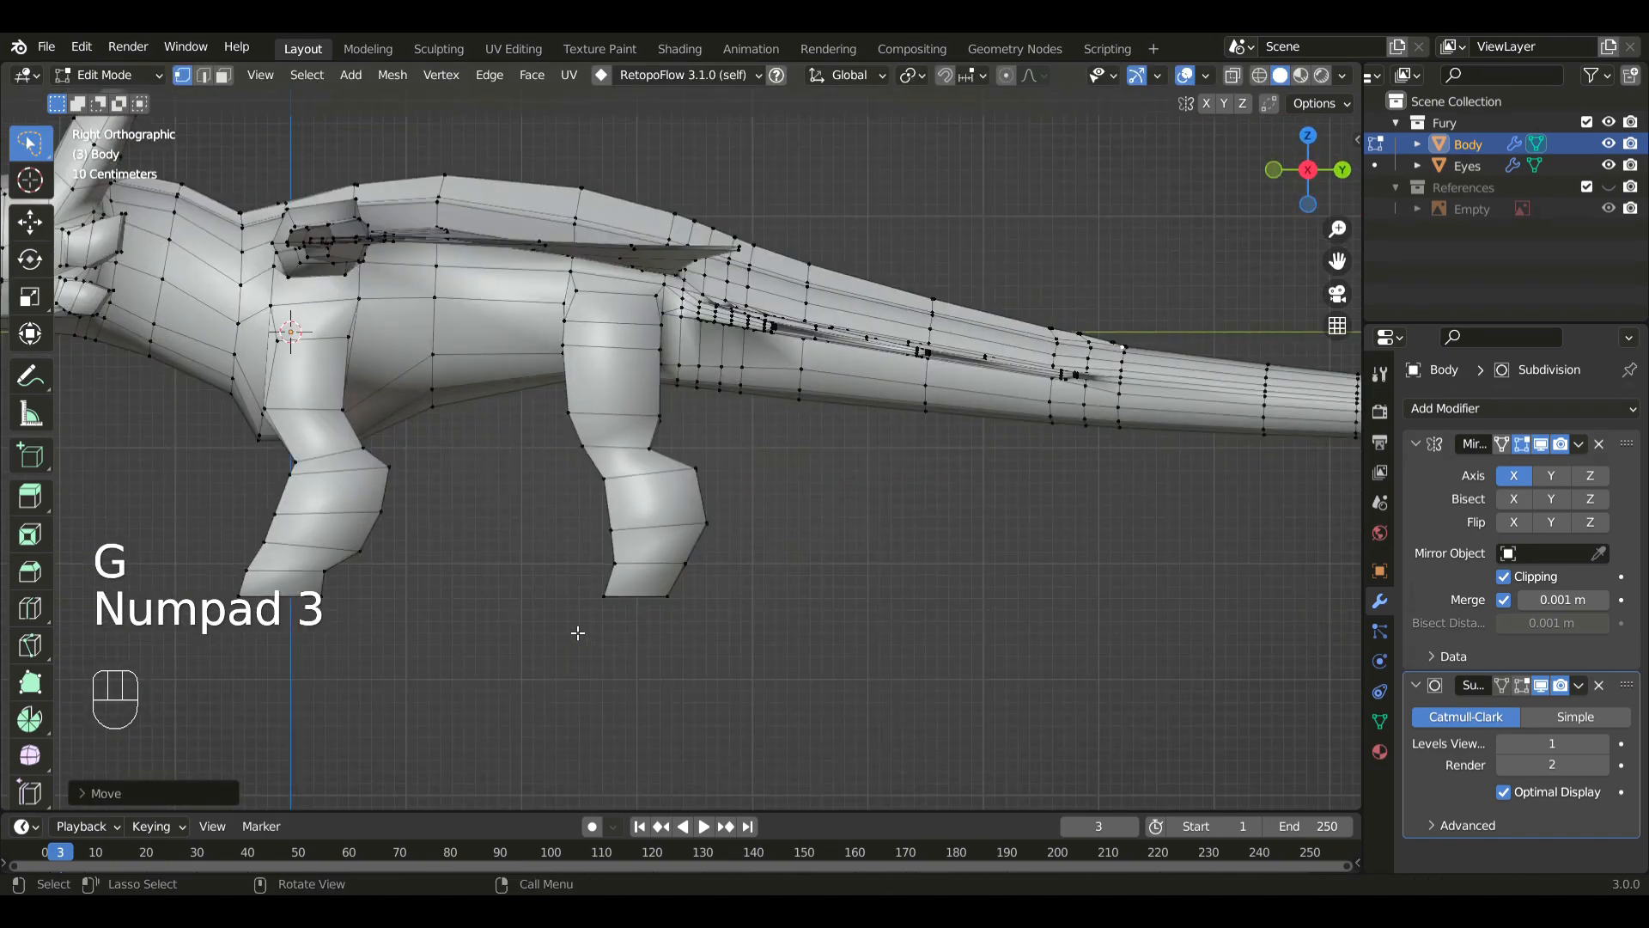
left_click(1522, 687)
middle_click_drag(647, 263, 723, 372, "shift")
key("alt+z")
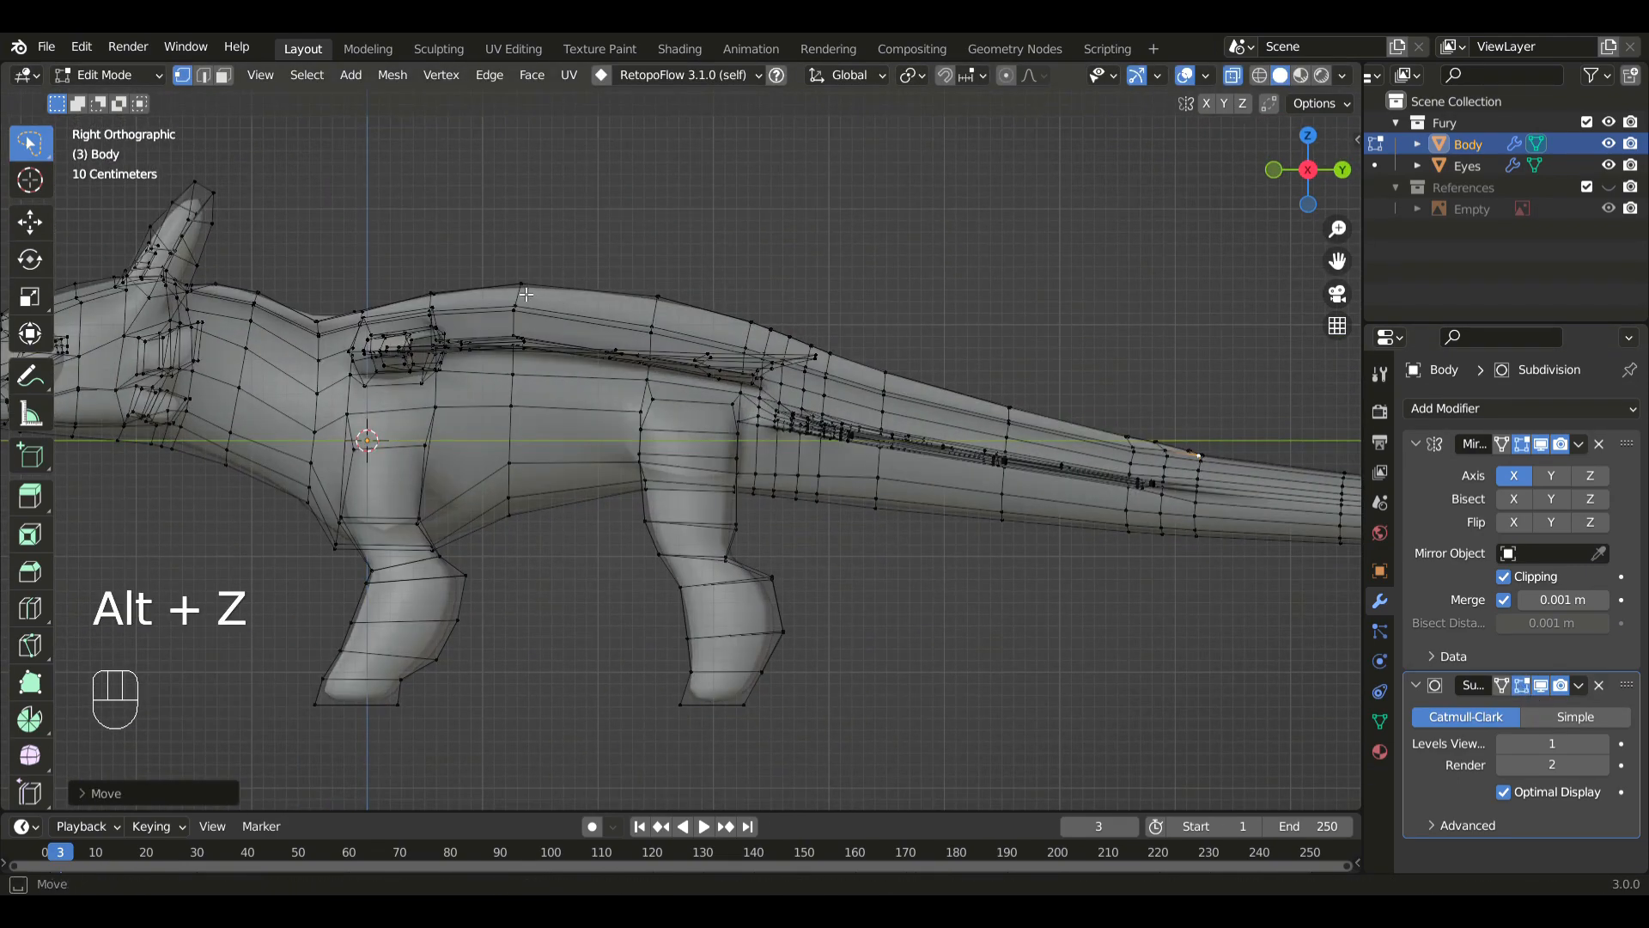
- Raise the fin vertices at the mid-back peak and the next ones toward the tail
left_click(521, 284)
key("g")
left_click(671, 314)
left_click(658, 296)
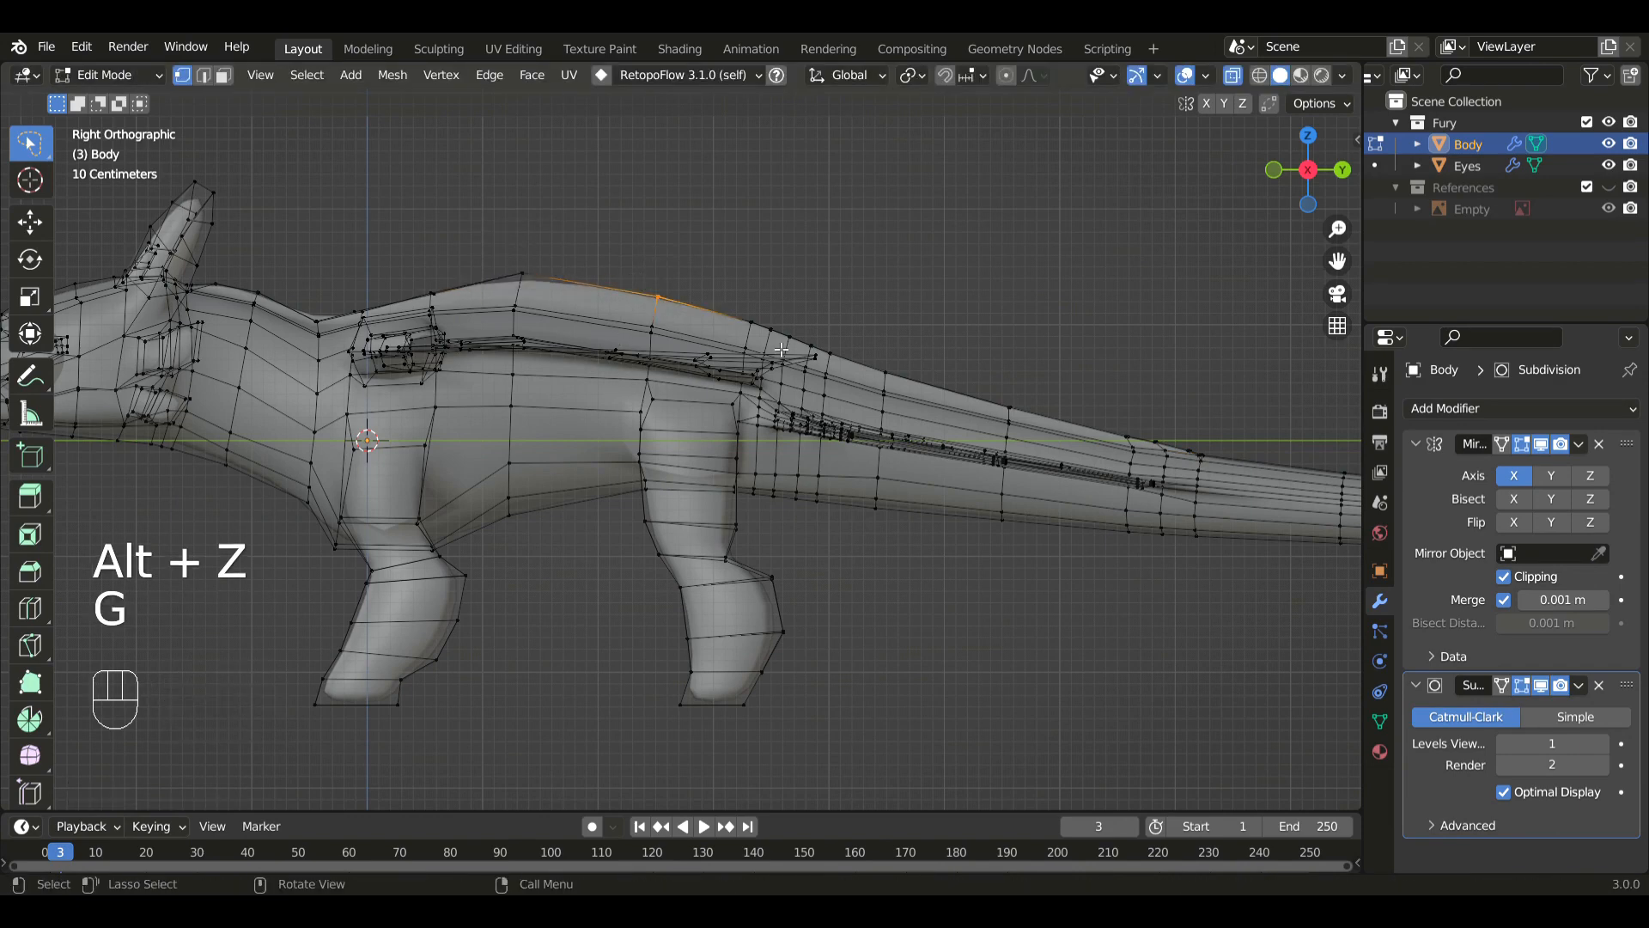
key("g")
left_click(788, 327)
- Nudge the two neighbouring sets of fin vertices above the rear of the hind leg to smooth the outline
left_click(752, 321)
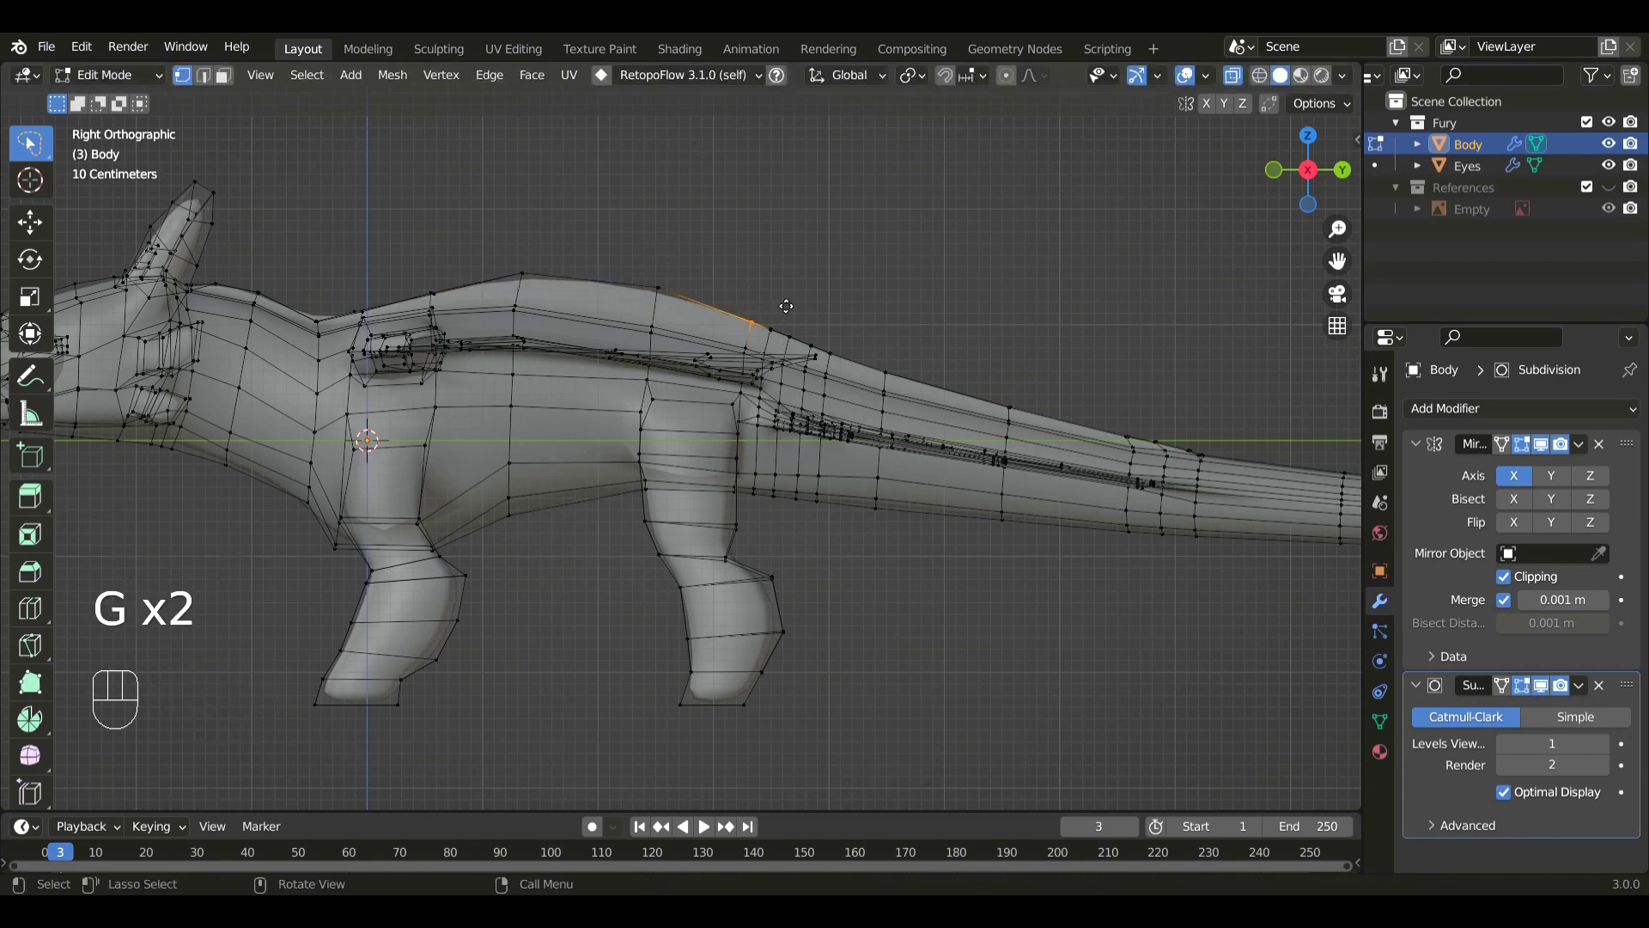
key("g")
left_click(780, 289)
key("g")
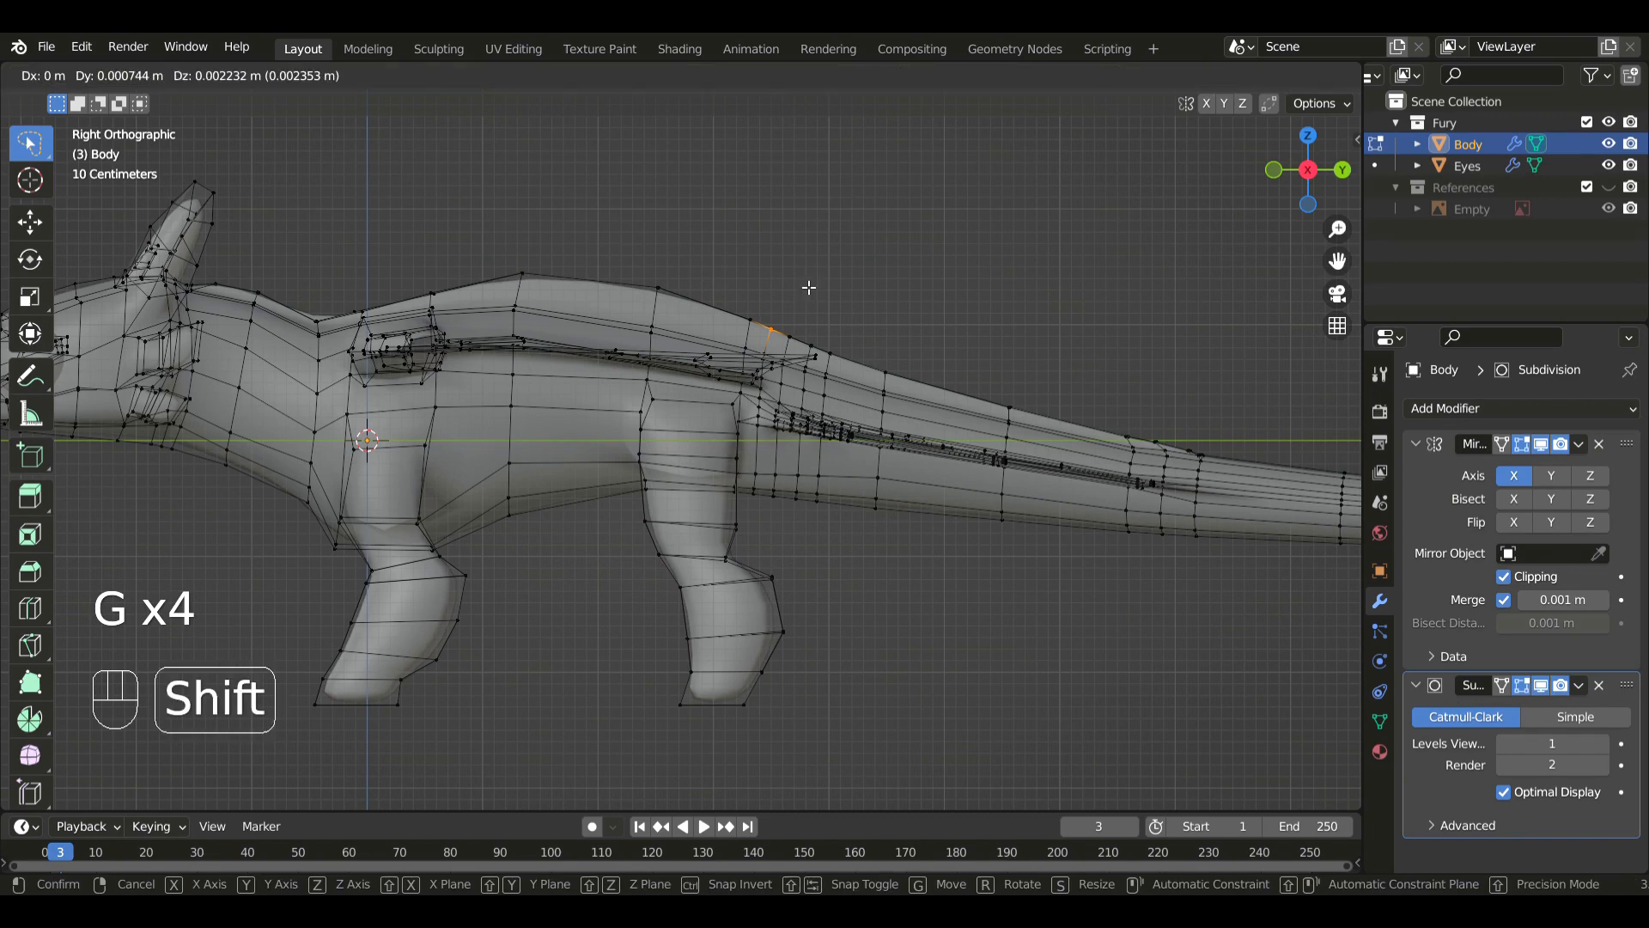
left_click(808, 296)
- Raise the two sets of fin vertices along the neck just behind the ear
middle_click_drag(808, 296, 1065, 400, "shift")
scroll(553, 363, "up", 4)
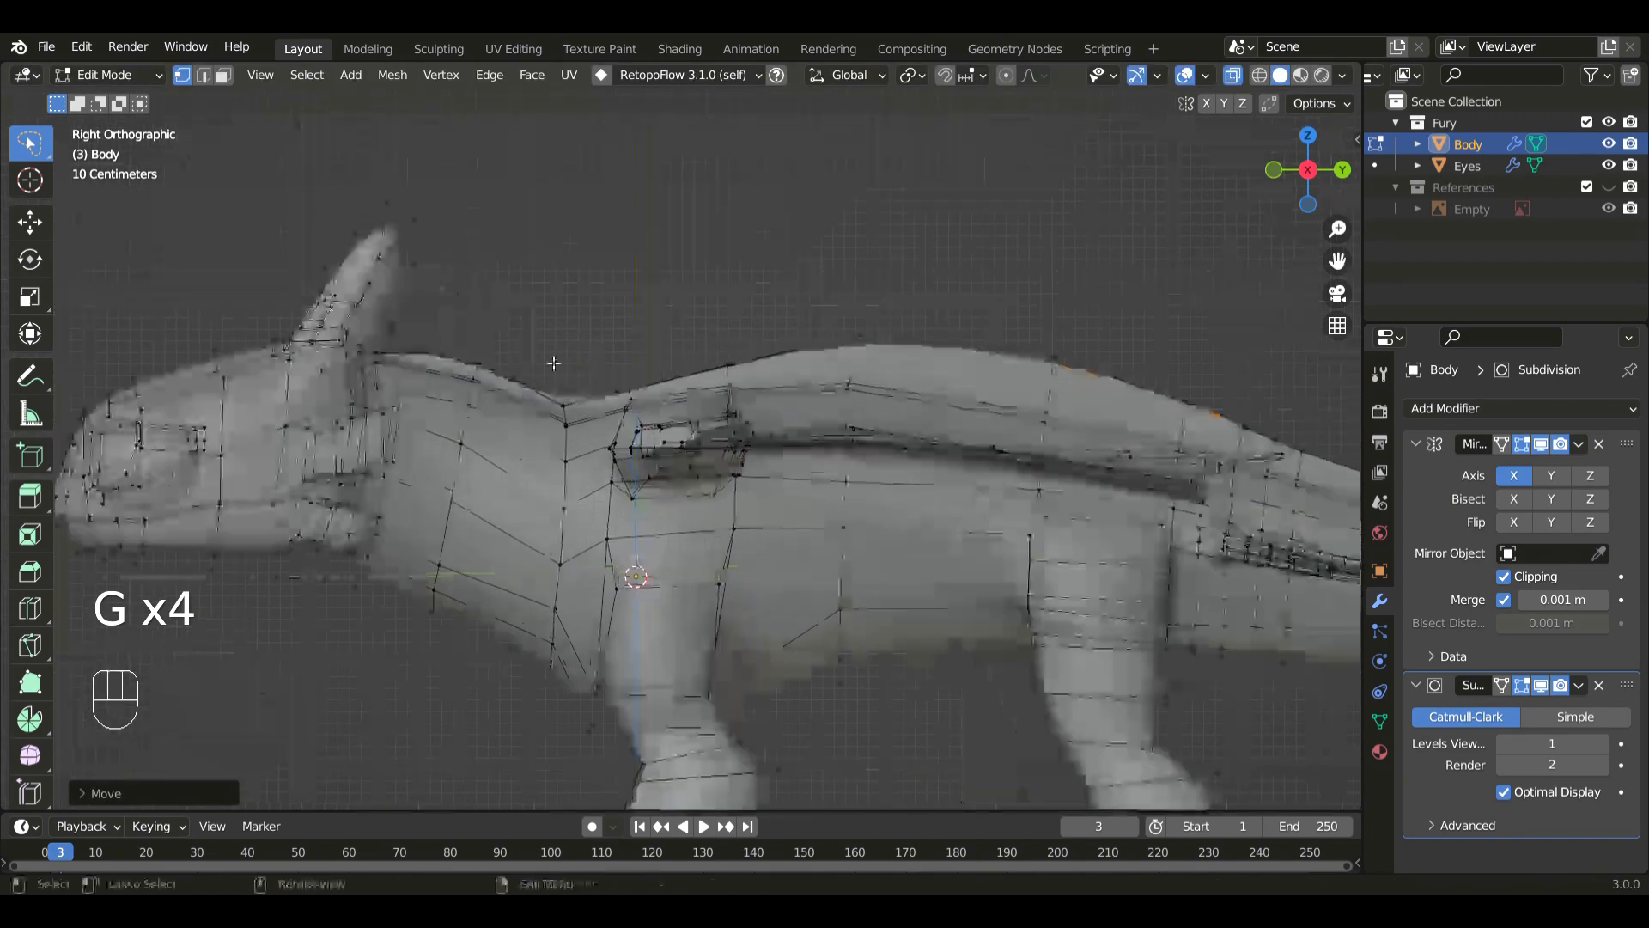
left_click(484, 355)
key("g")
left_click(615, 307)
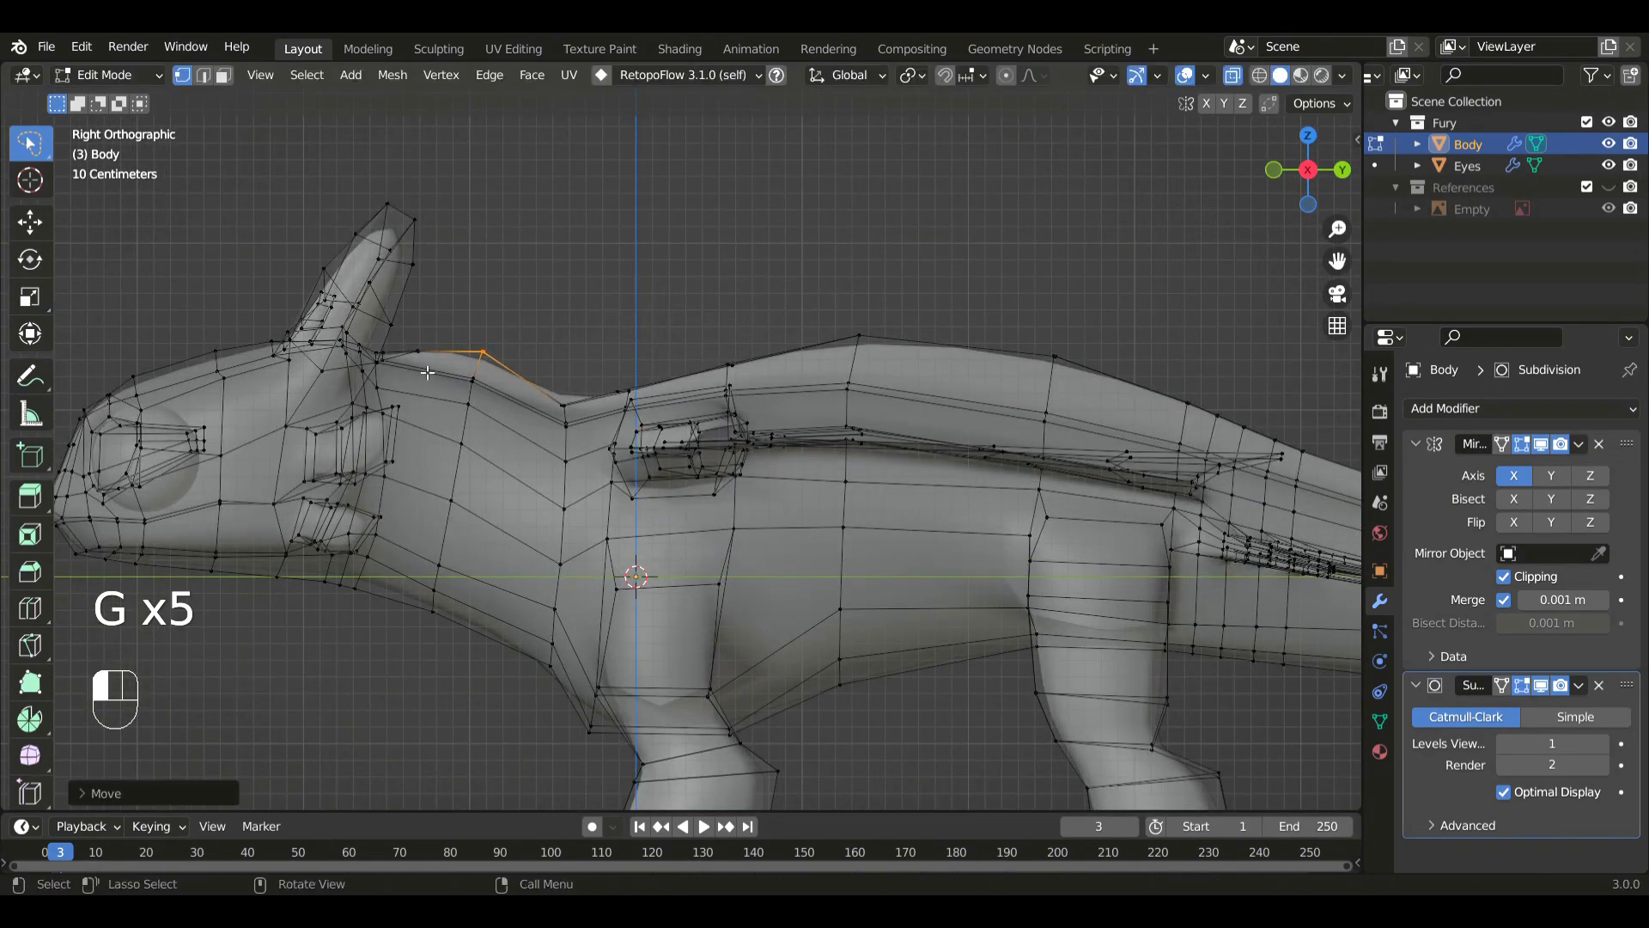
left_click(419, 345)
key("g")
left_click(629, 400)
- Reposition the fin vertices just above the shoulder and the next ones toward mid-back, then show the solid body in Object Mode
left_click(629, 400)
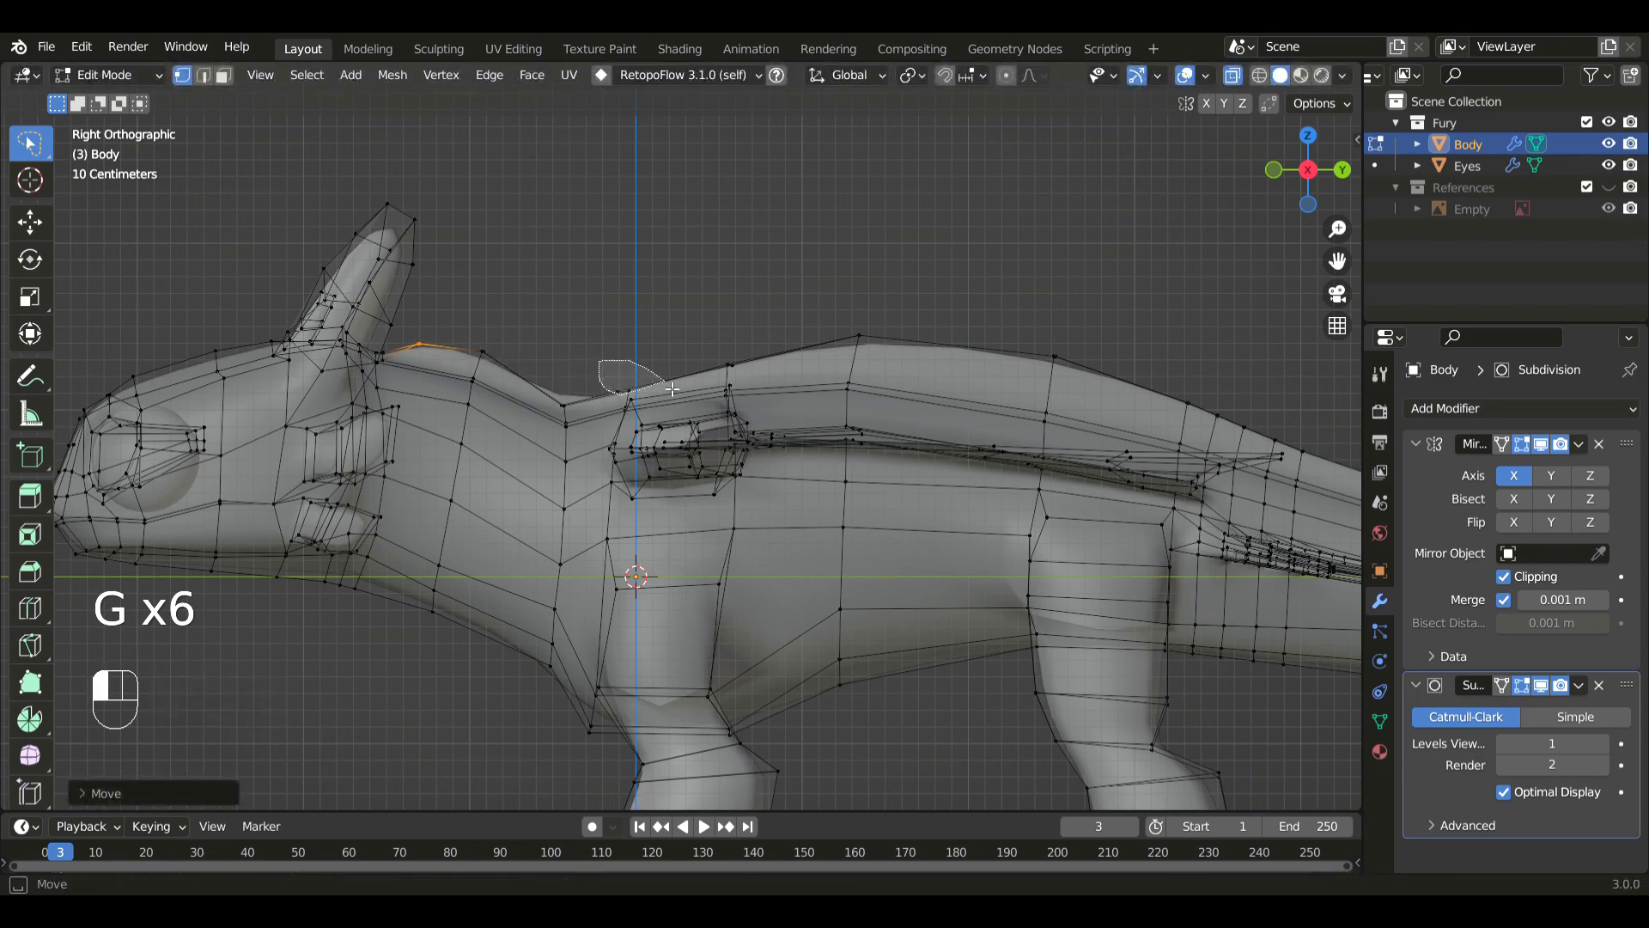
key("g")
left_click(721, 366)
left_click(769, 366)
key("g")
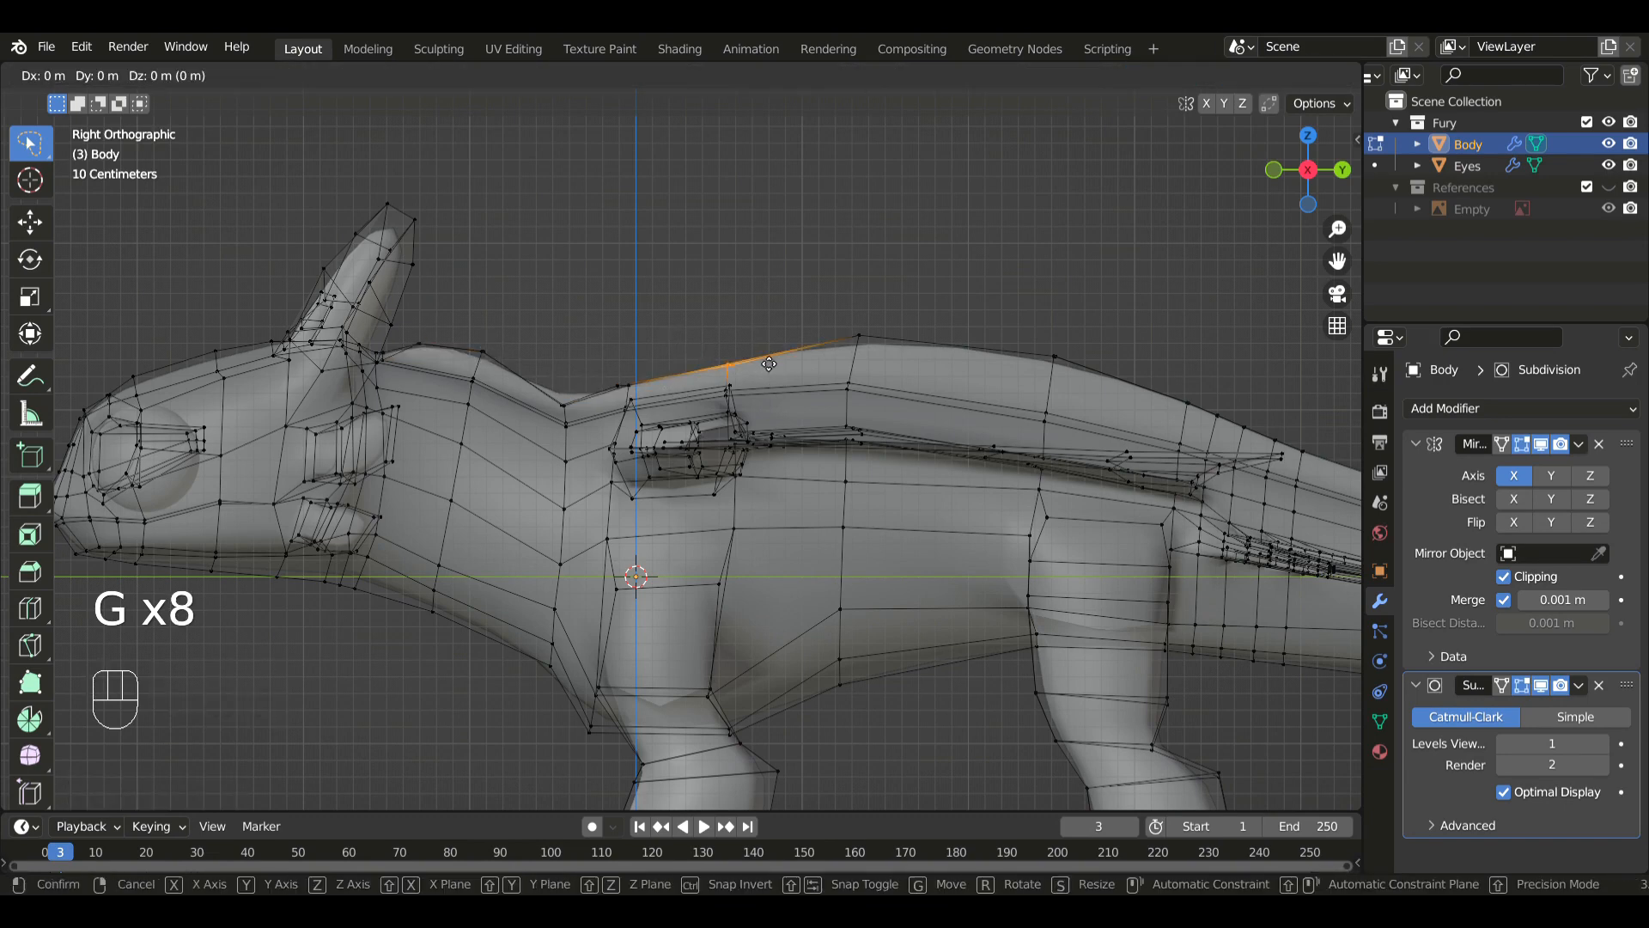
left_click(755, 317)
key("alt+z")
key("Tab")
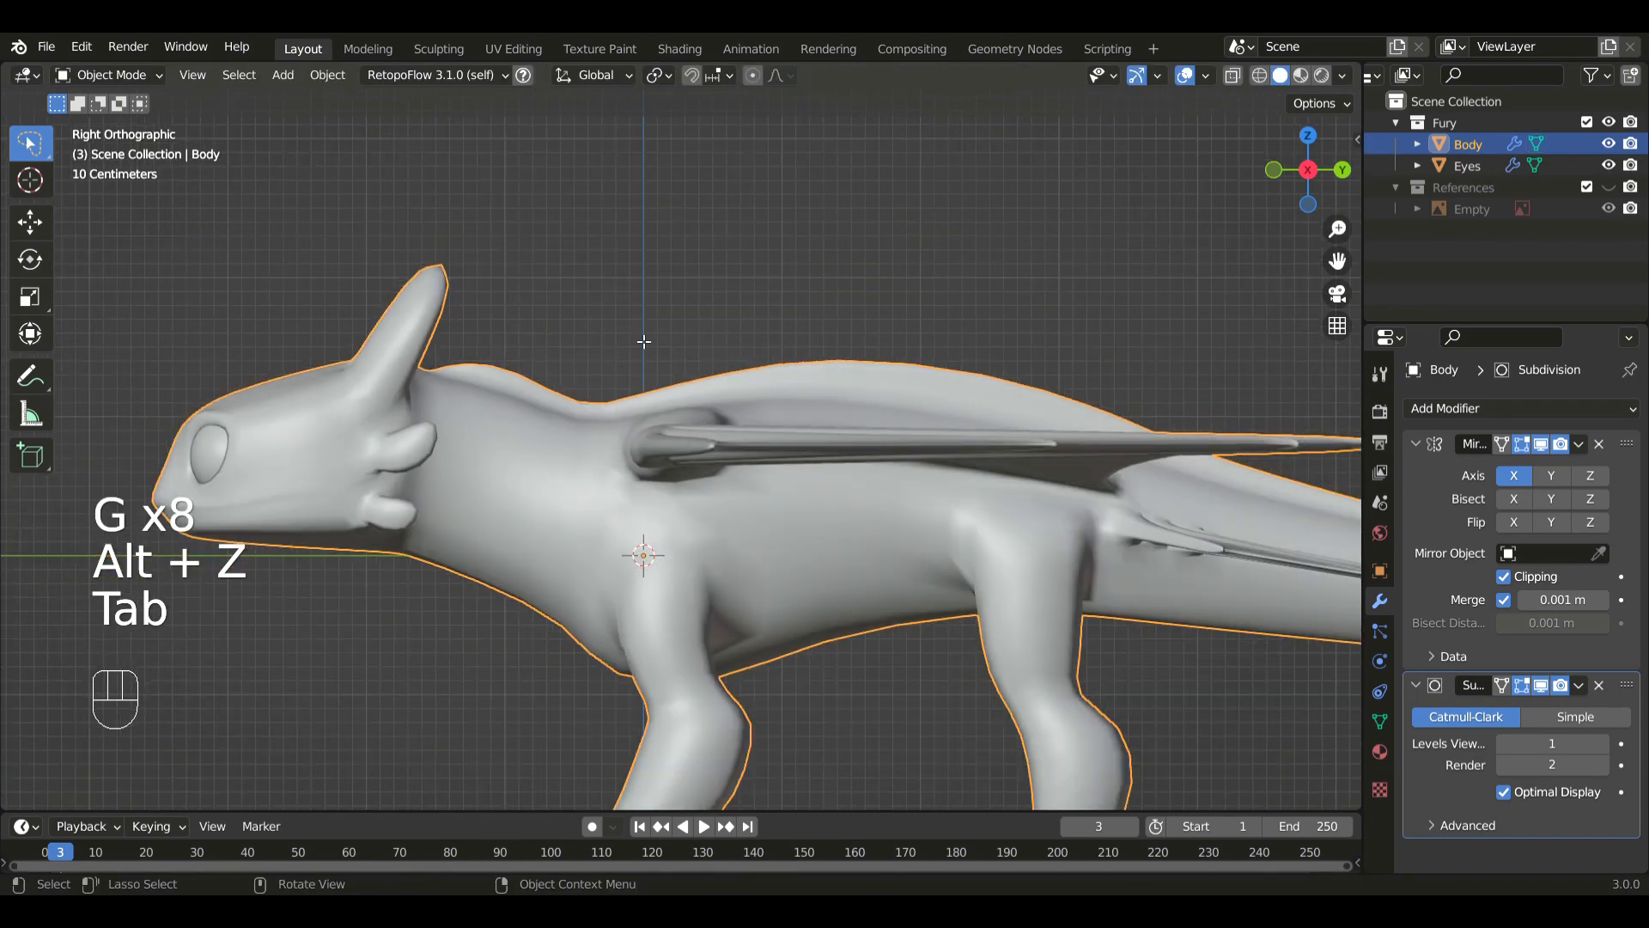
- Lower the two sets of neck fin vertices behind the ear slightly to soften the outline
key("Tab")
key("alt+z")
left_click_drag(534, 330, 515, 329)
key("g")
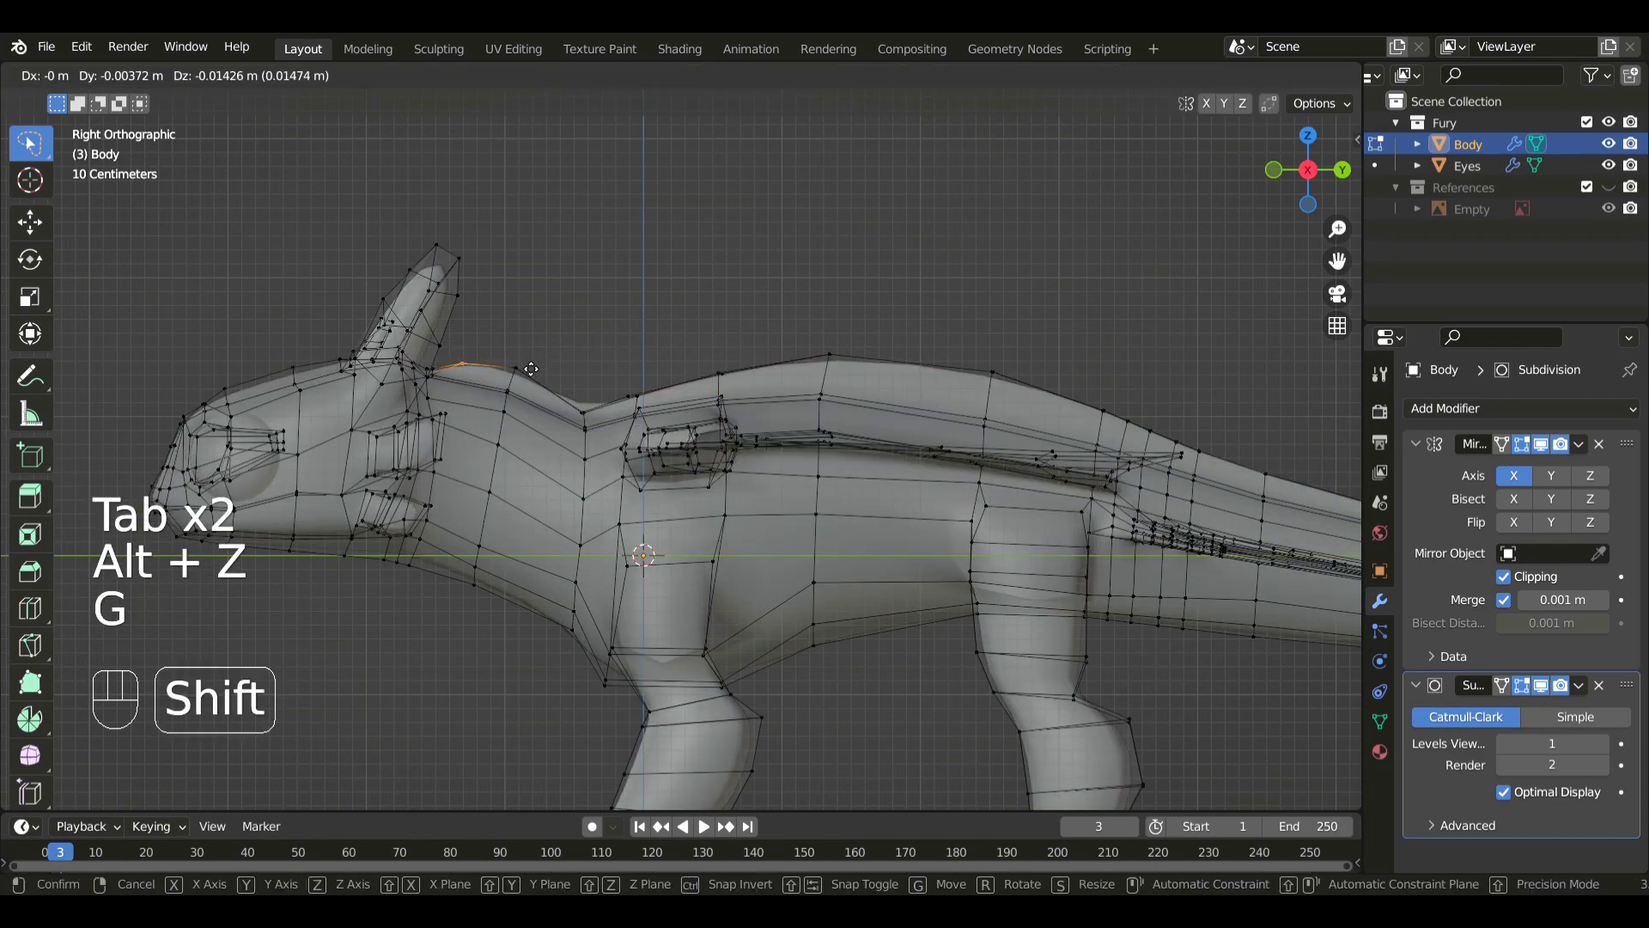
left_click(601, 418)
key("g")
left_click(607, 420)
key("alt+z")
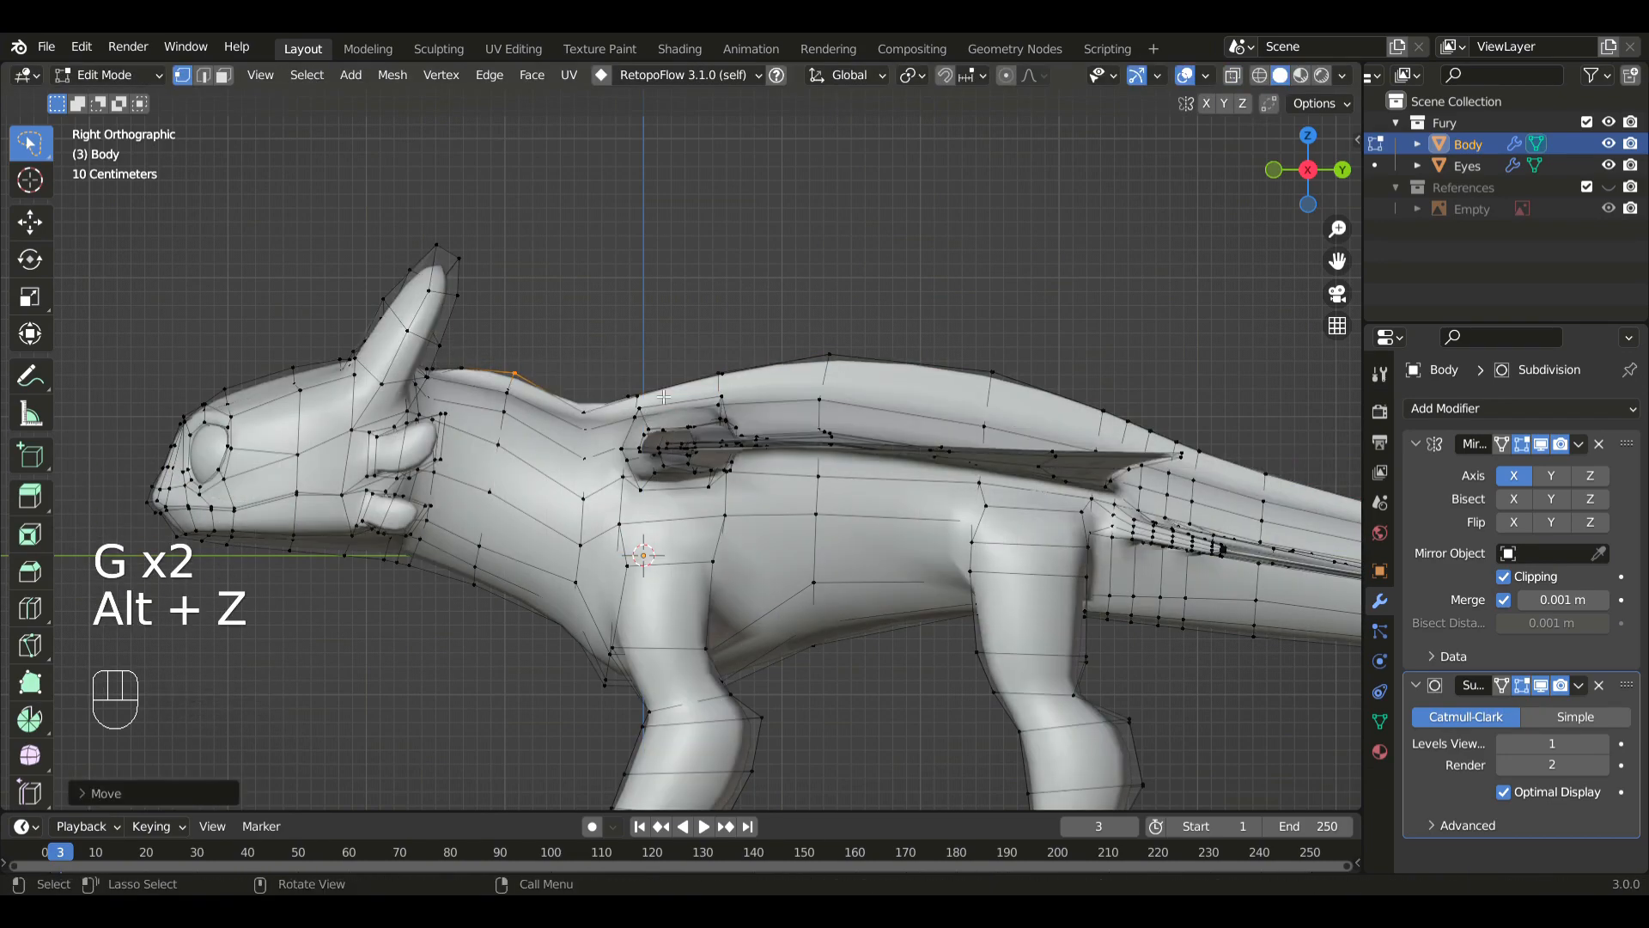
scroll(905, 415, "down", 5)
key("Tab")
- Adjust the back fin vertices above the hind leg in the right side view to smooth the slope toward the tail
middle_click_drag(838, 494, 729, 497)
key("KP_3")
key("Tab")
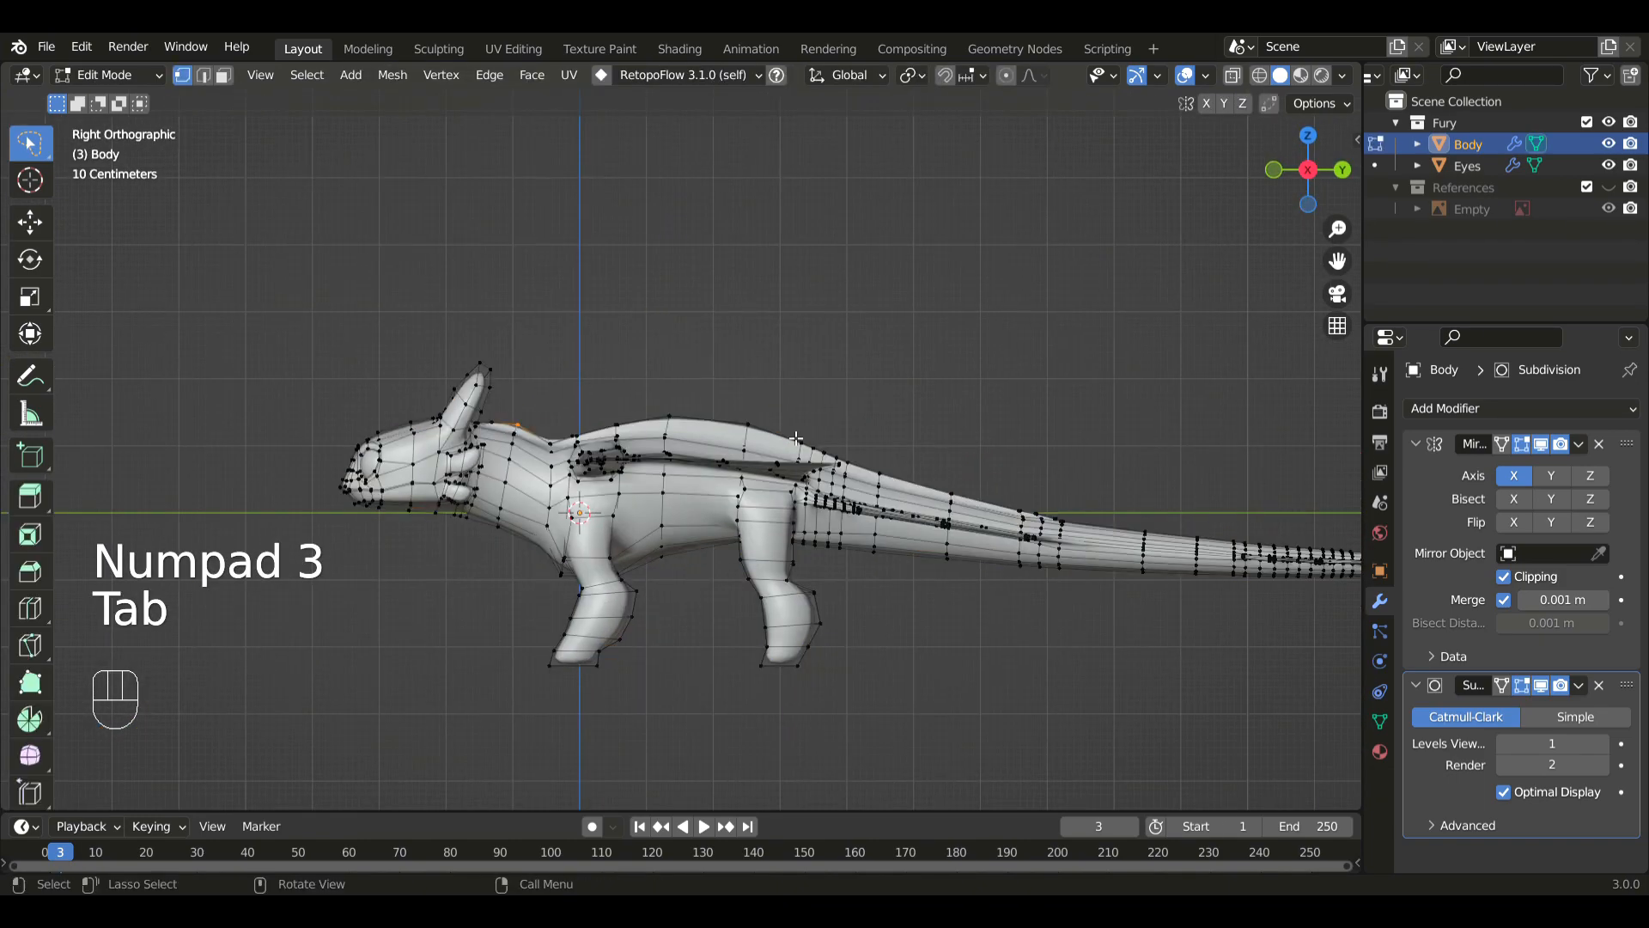
key("alt+z")
scroll(649, 447, "up", 3)
mouse_move(658, 390)
left_mouse_down()
mouse_move(844, 362)
mouse_move(865, 432)
mouse_move(945, 408)
left_mouse_up()
key("g")
left_click(873, 457)
key("g")
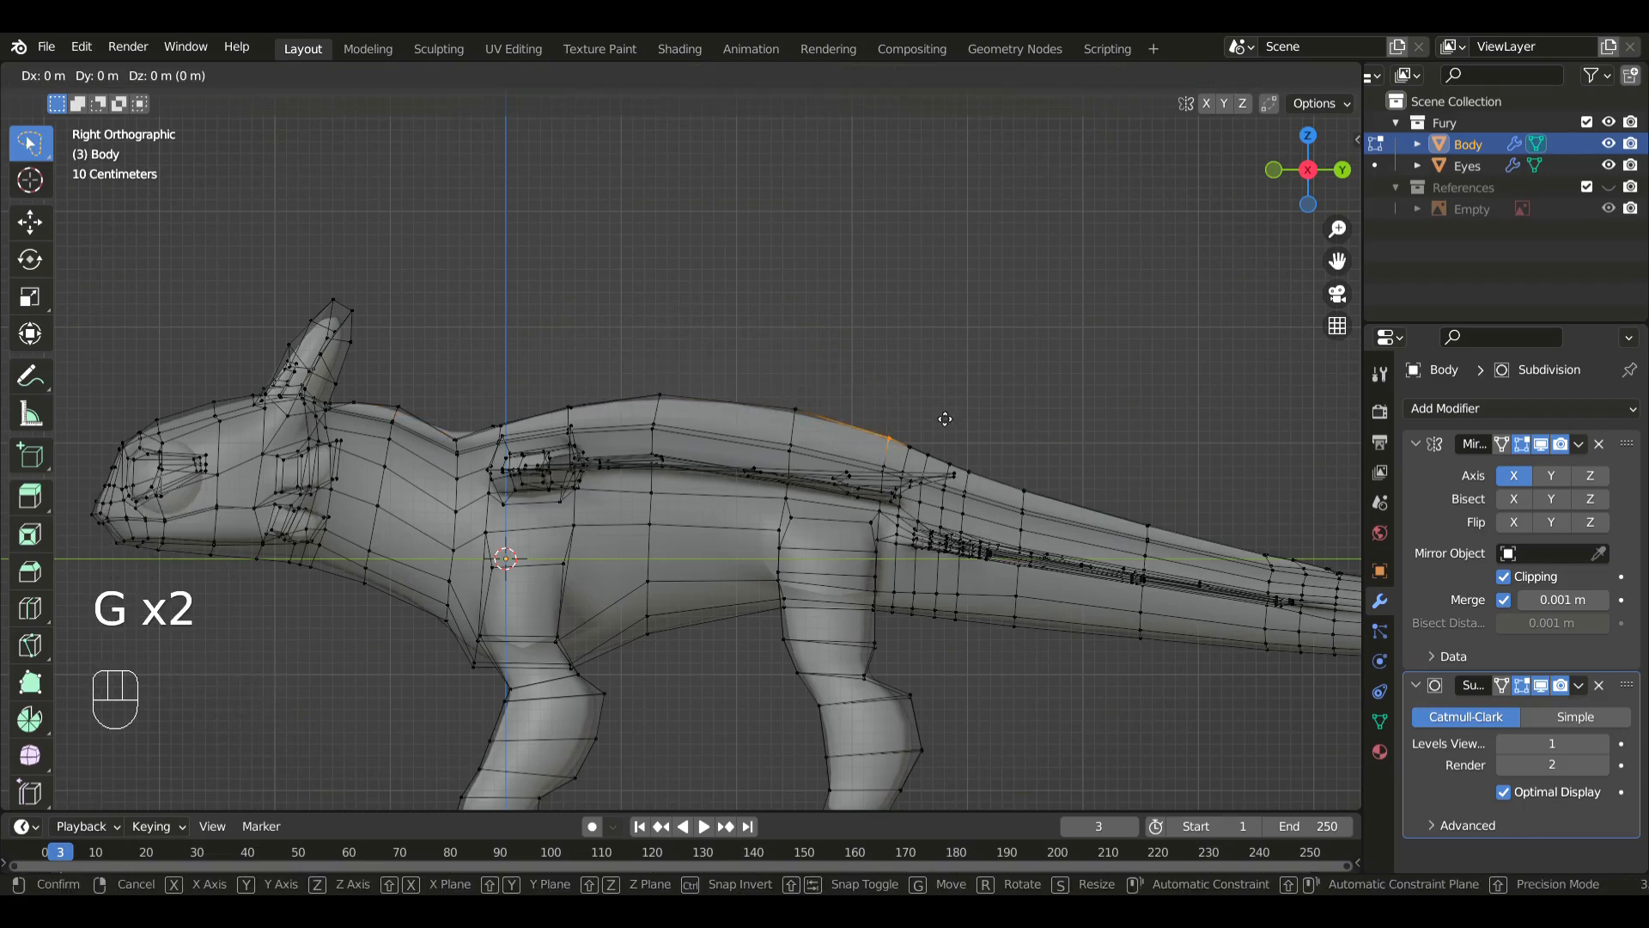
left_click(944, 411)
mouse_move(945, 410)
middle_mouse_down("shift")
mouse_move(667, 407)
mouse_move(769, 438)
middle_mouse_up("shift")
key("alt+z")
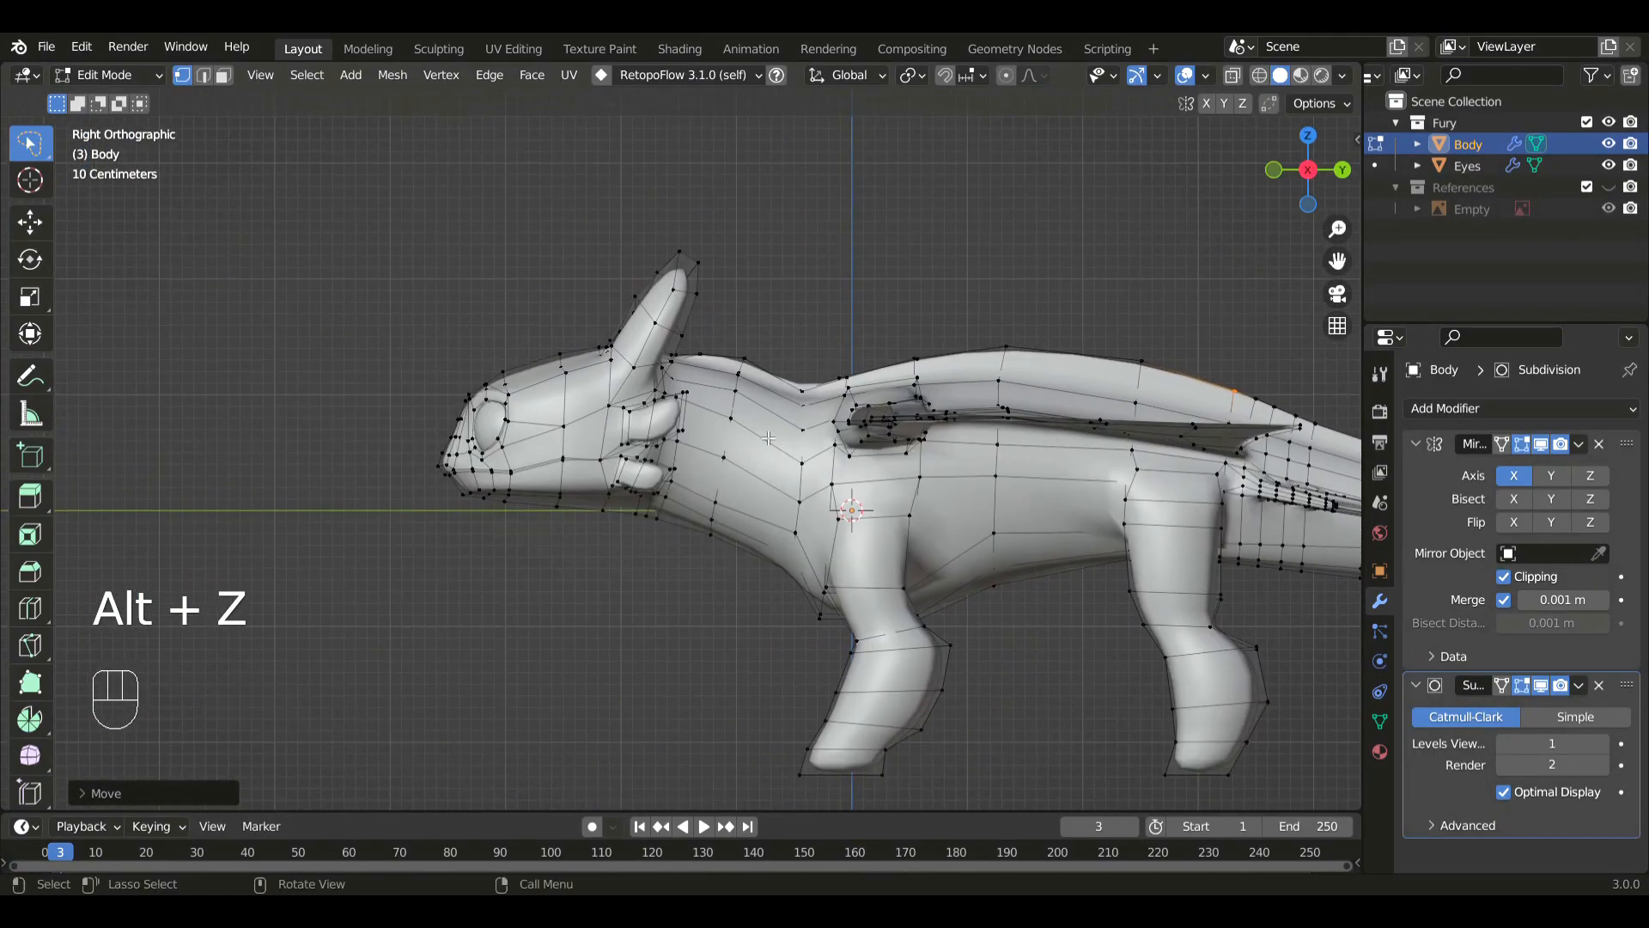
- Hide the subdivision smoothing in Edit Mode and select the strip of faces along the head's midline from between the ears to the brow
middle_click_drag(600, 464, 763, 545)
scroll(653, 494, "up", 3)
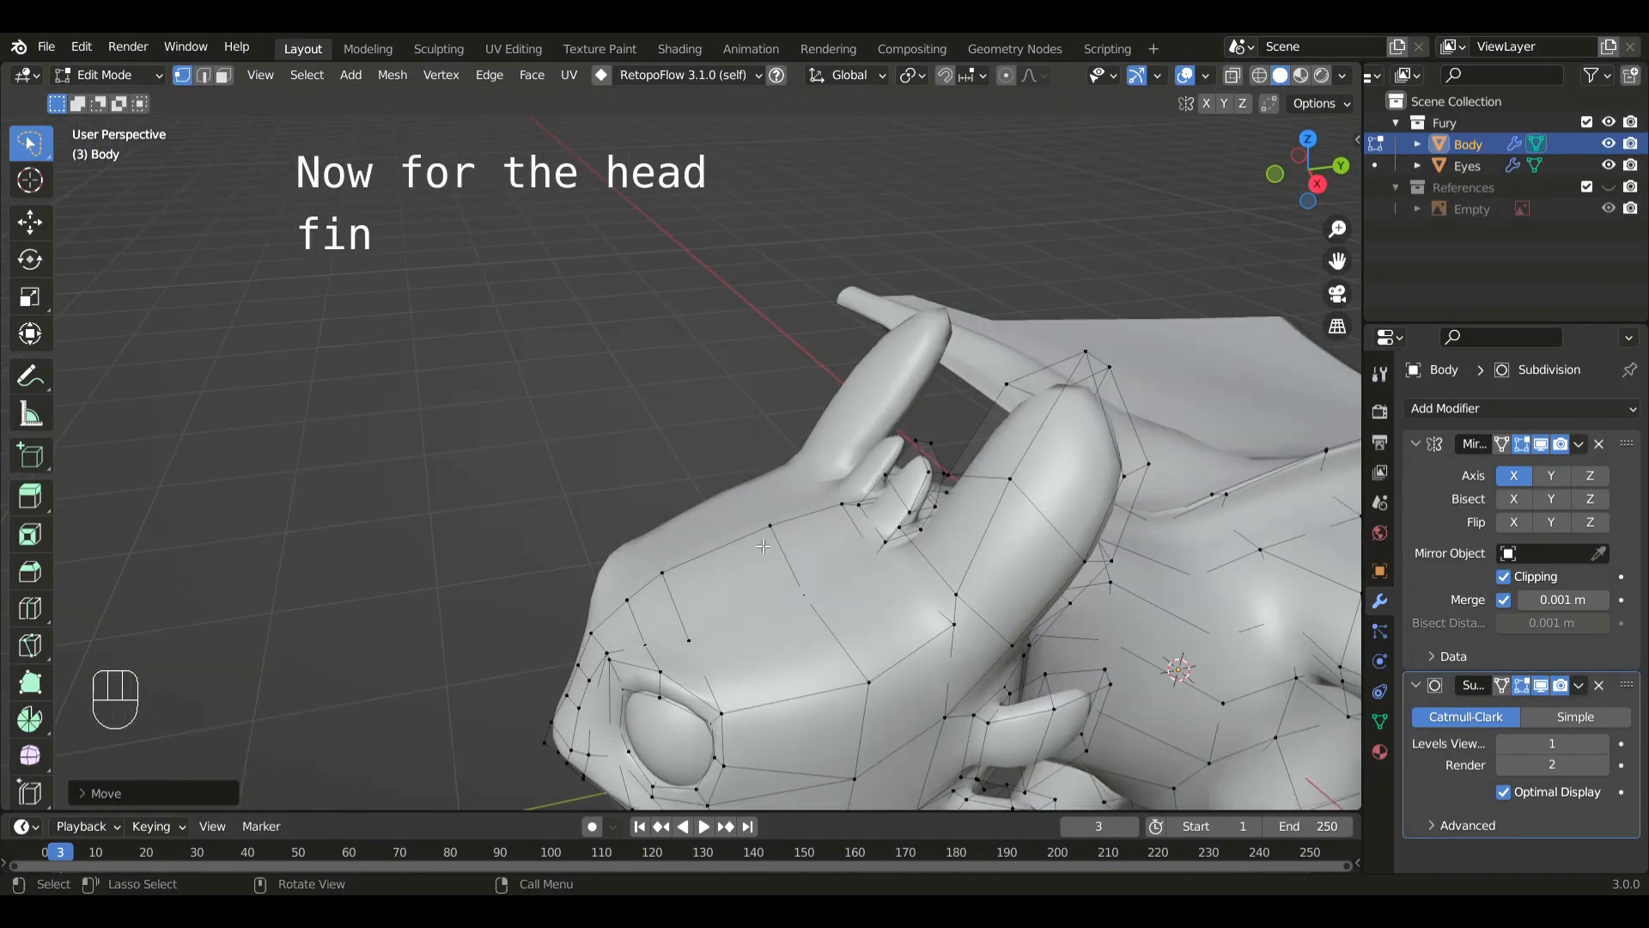
left_click(820, 562)
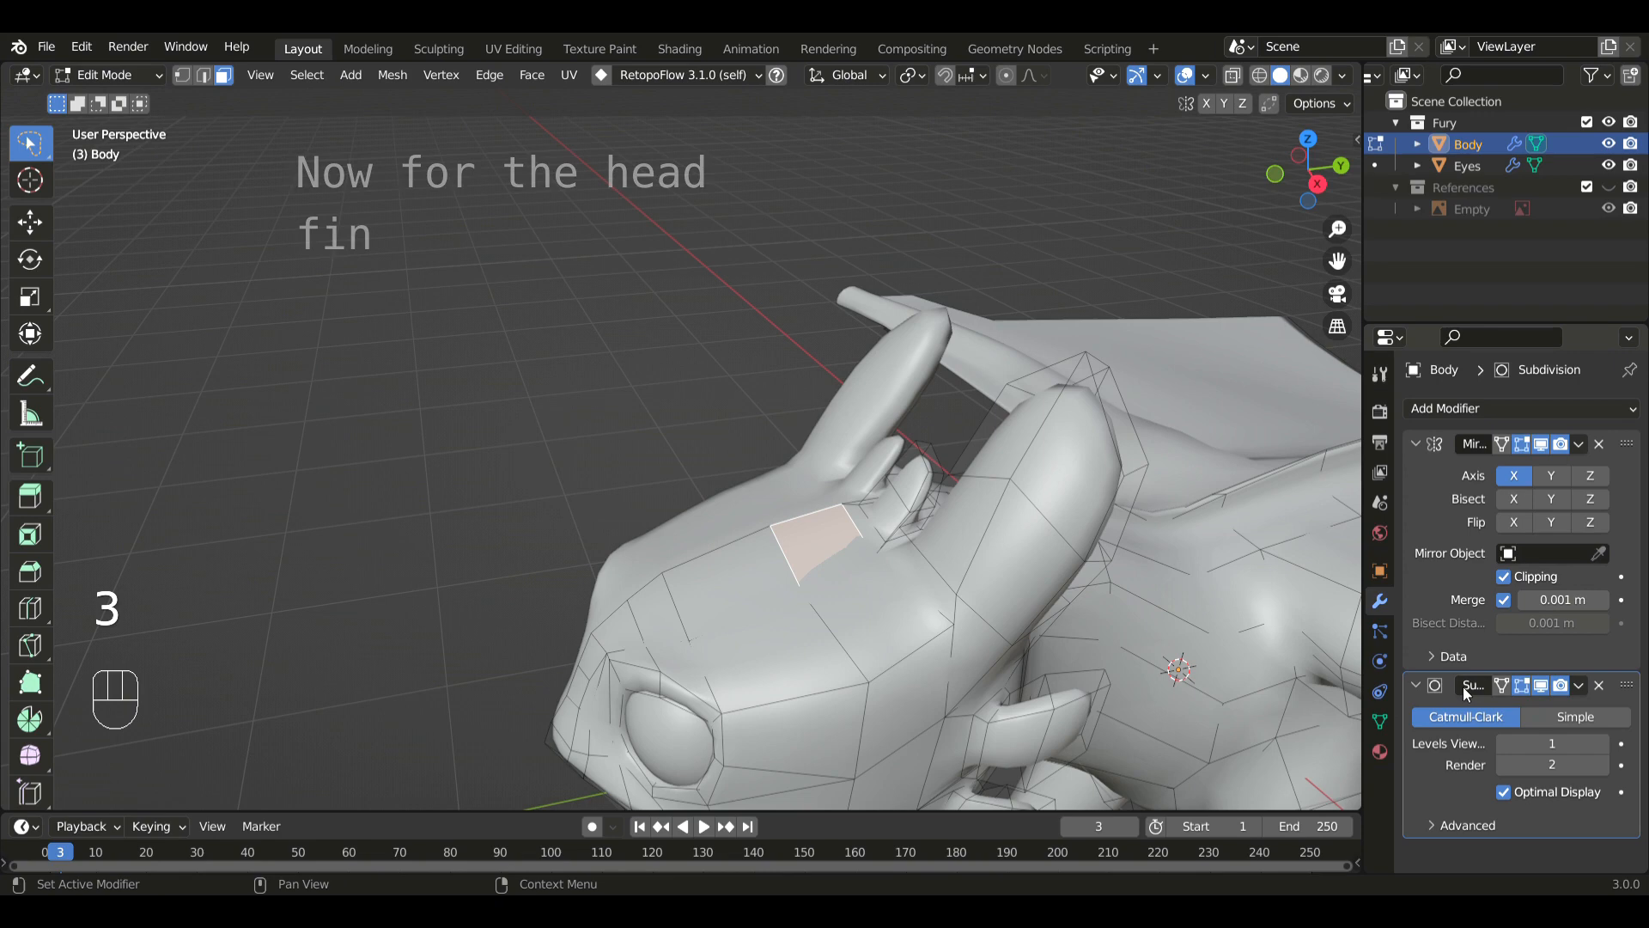
left_click(1521, 687)
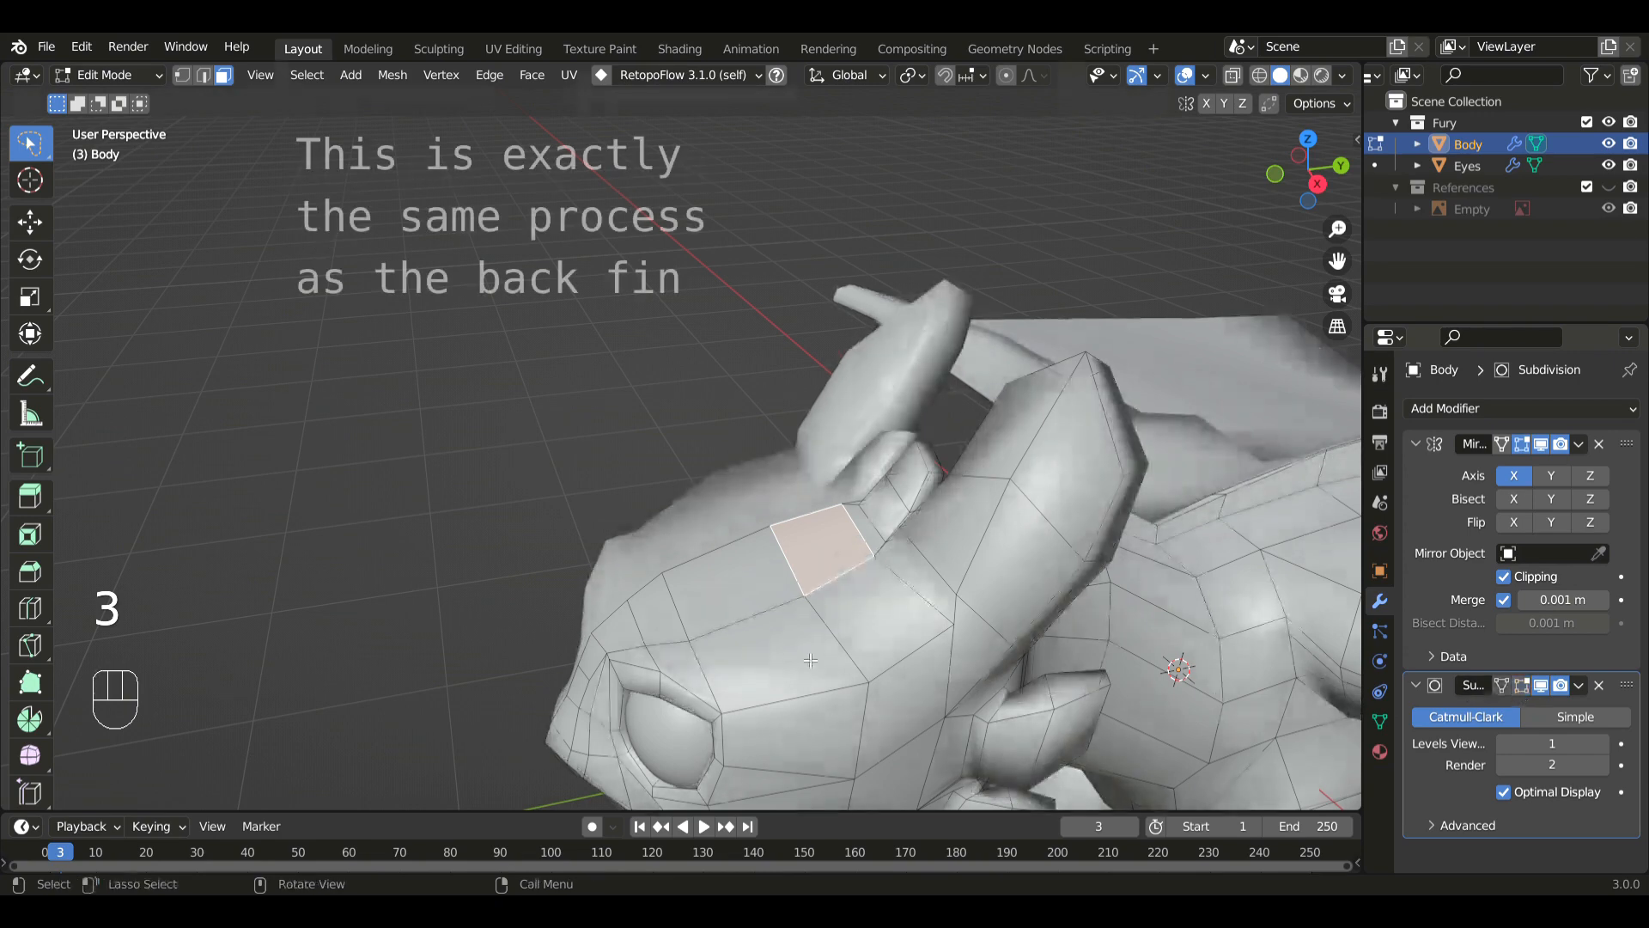
left_click(633, 623, "ctrl")
middle_click_drag(632, 623, 1064, 598)
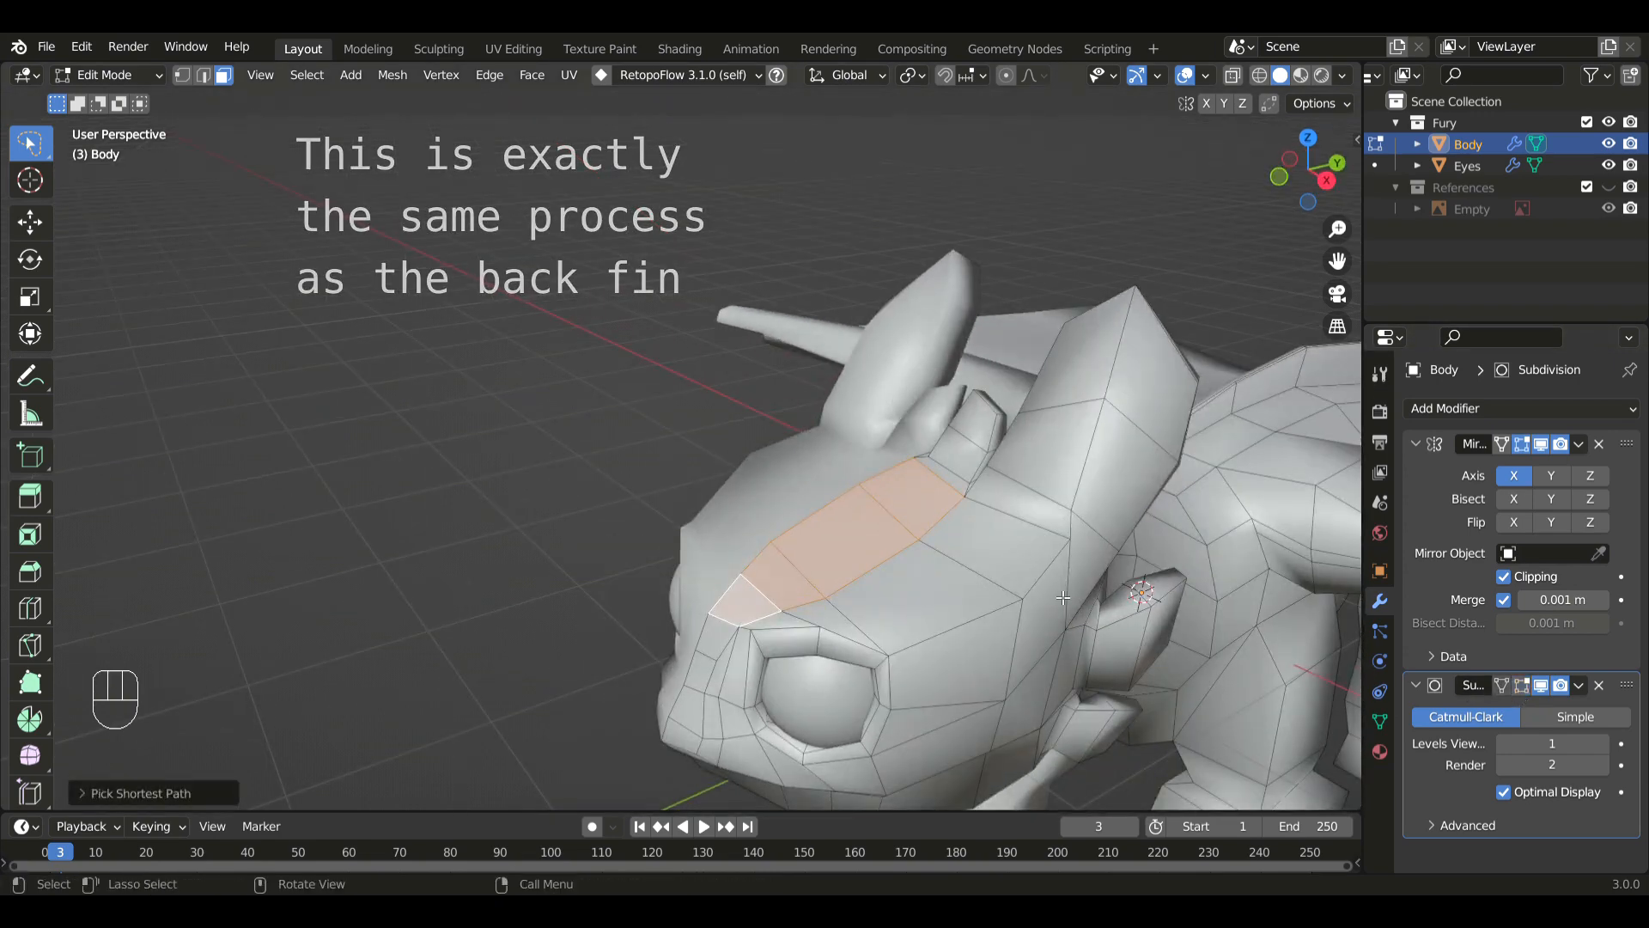
- Extrude the selected head faces in place and raise the new faces along Z
key("e")
right_click(1063, 598)
key("g")
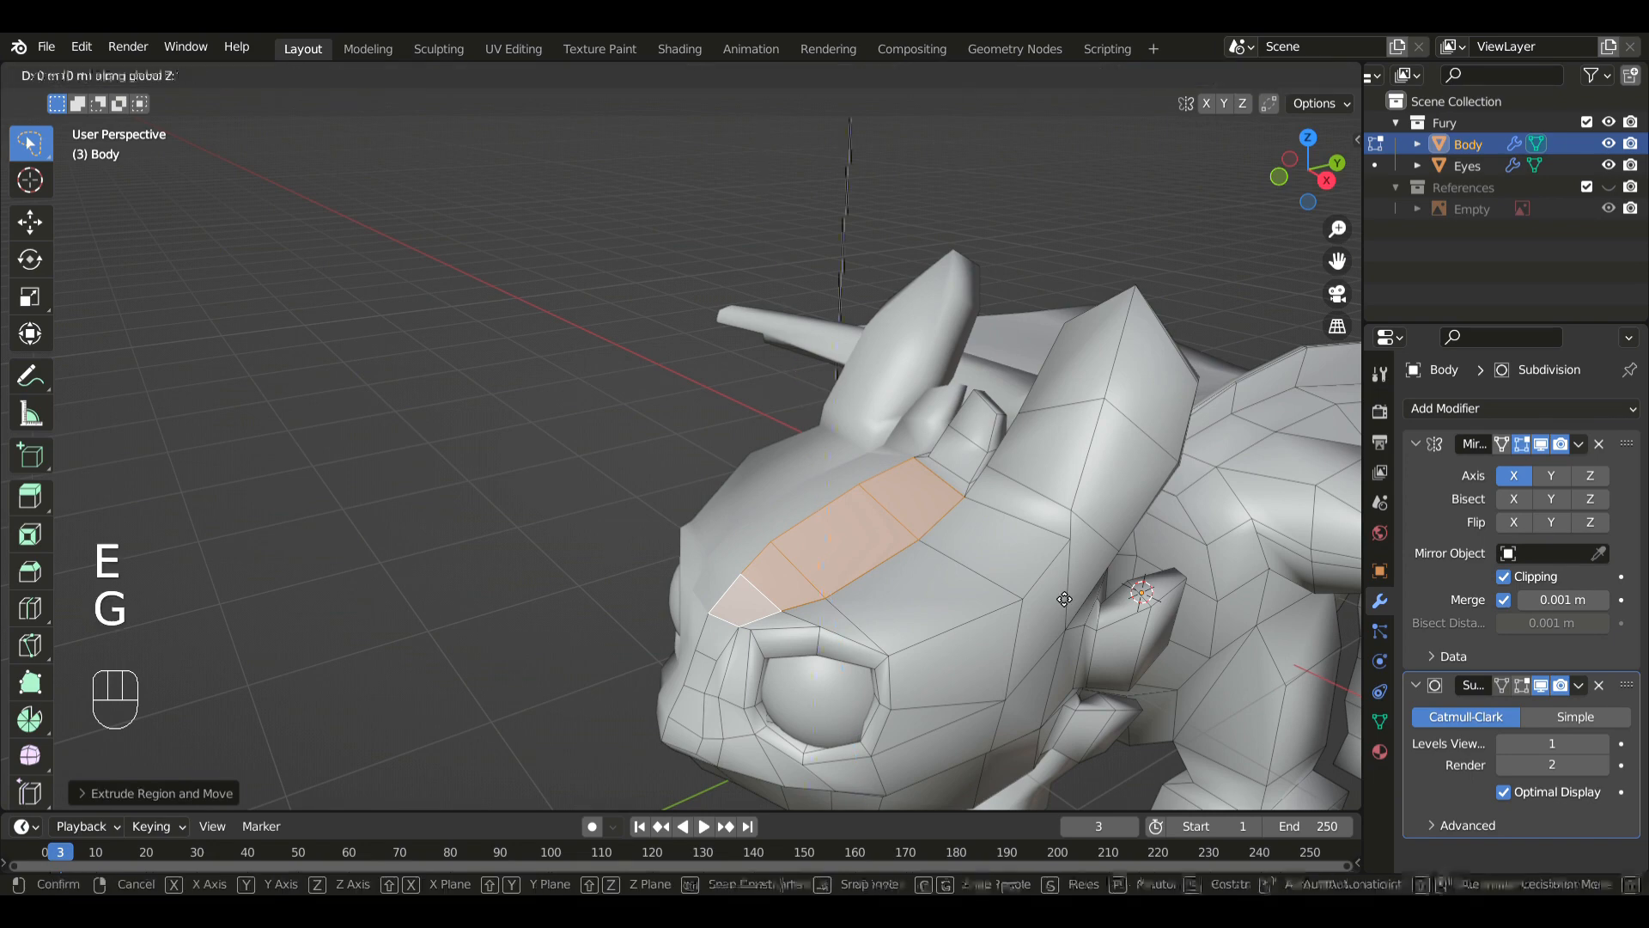
key("shift")
left_click(1020, 489)
- Flatten the raised head fin faces by scaling them down along Z
middle_click_drag(1020, 488, 944, 554)
key("s")
left_click(945, 563)
key("s")
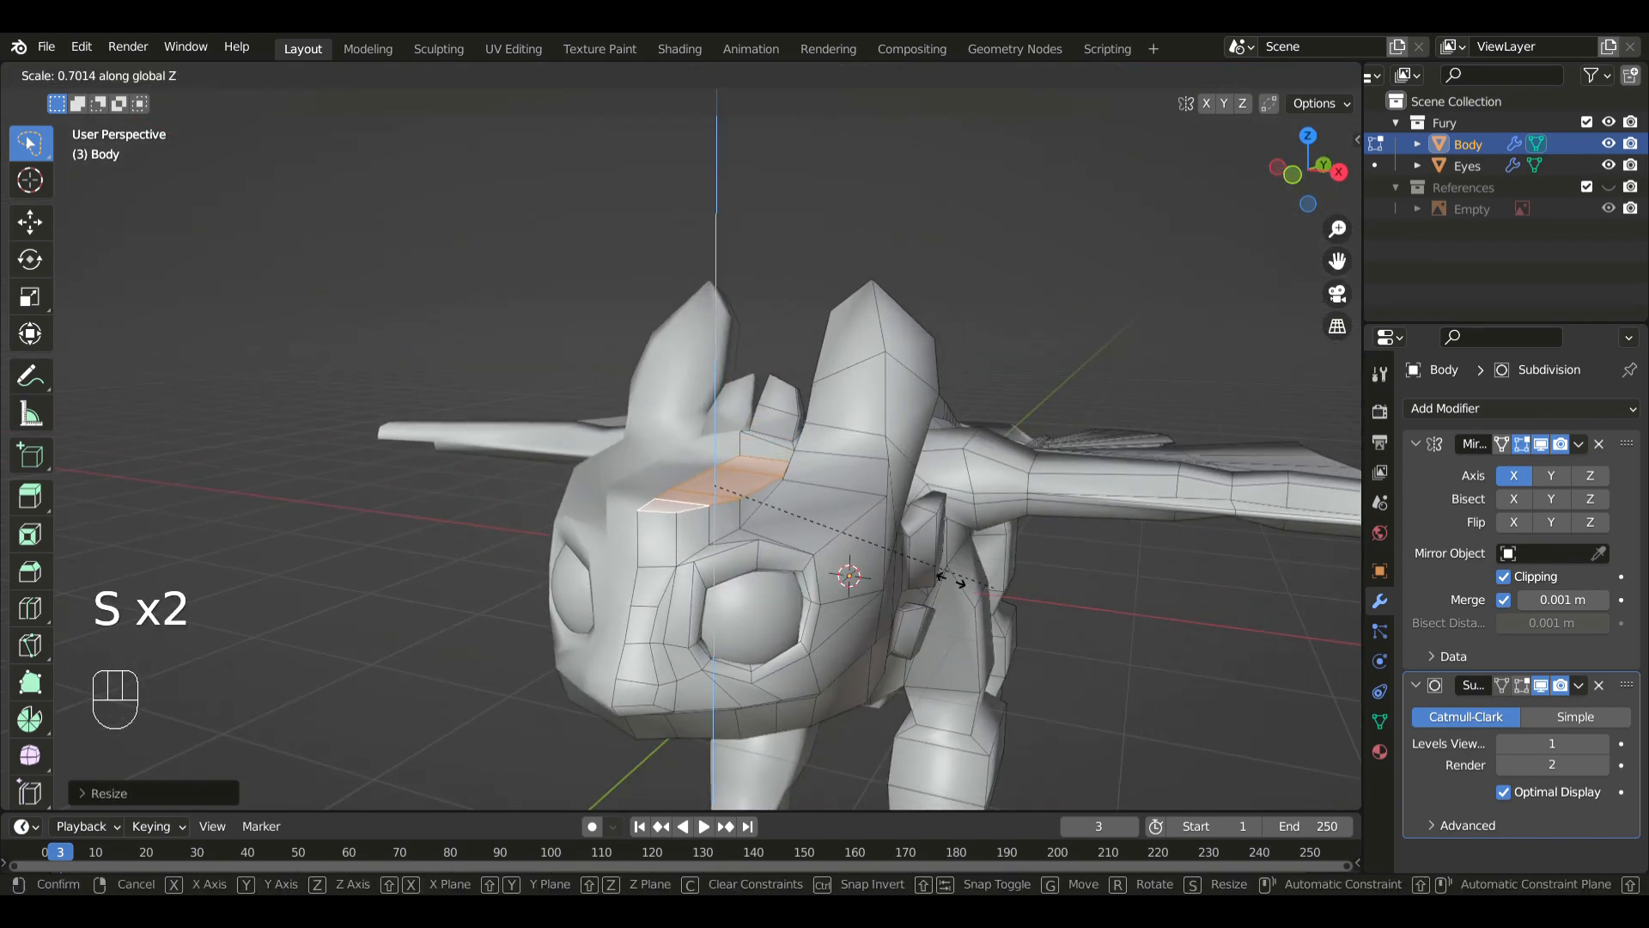
key("s")
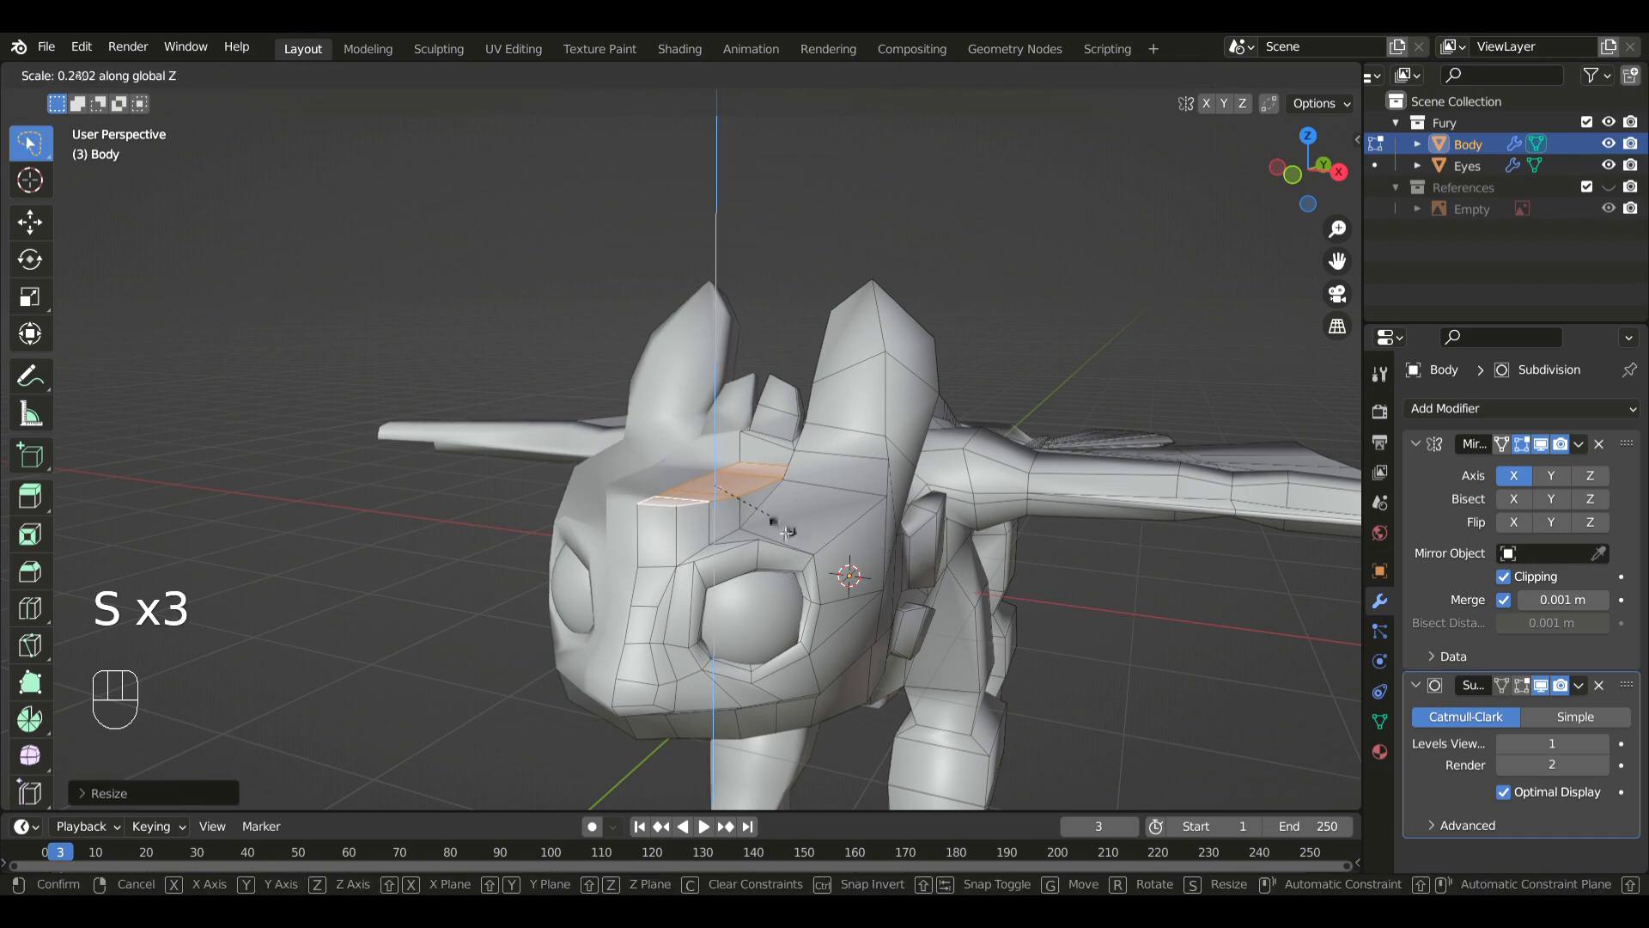
- Rotate the head fin's top in the right side view to follow the slope of the skull, and shift it slightly upward
key("KP_3")
key("r")
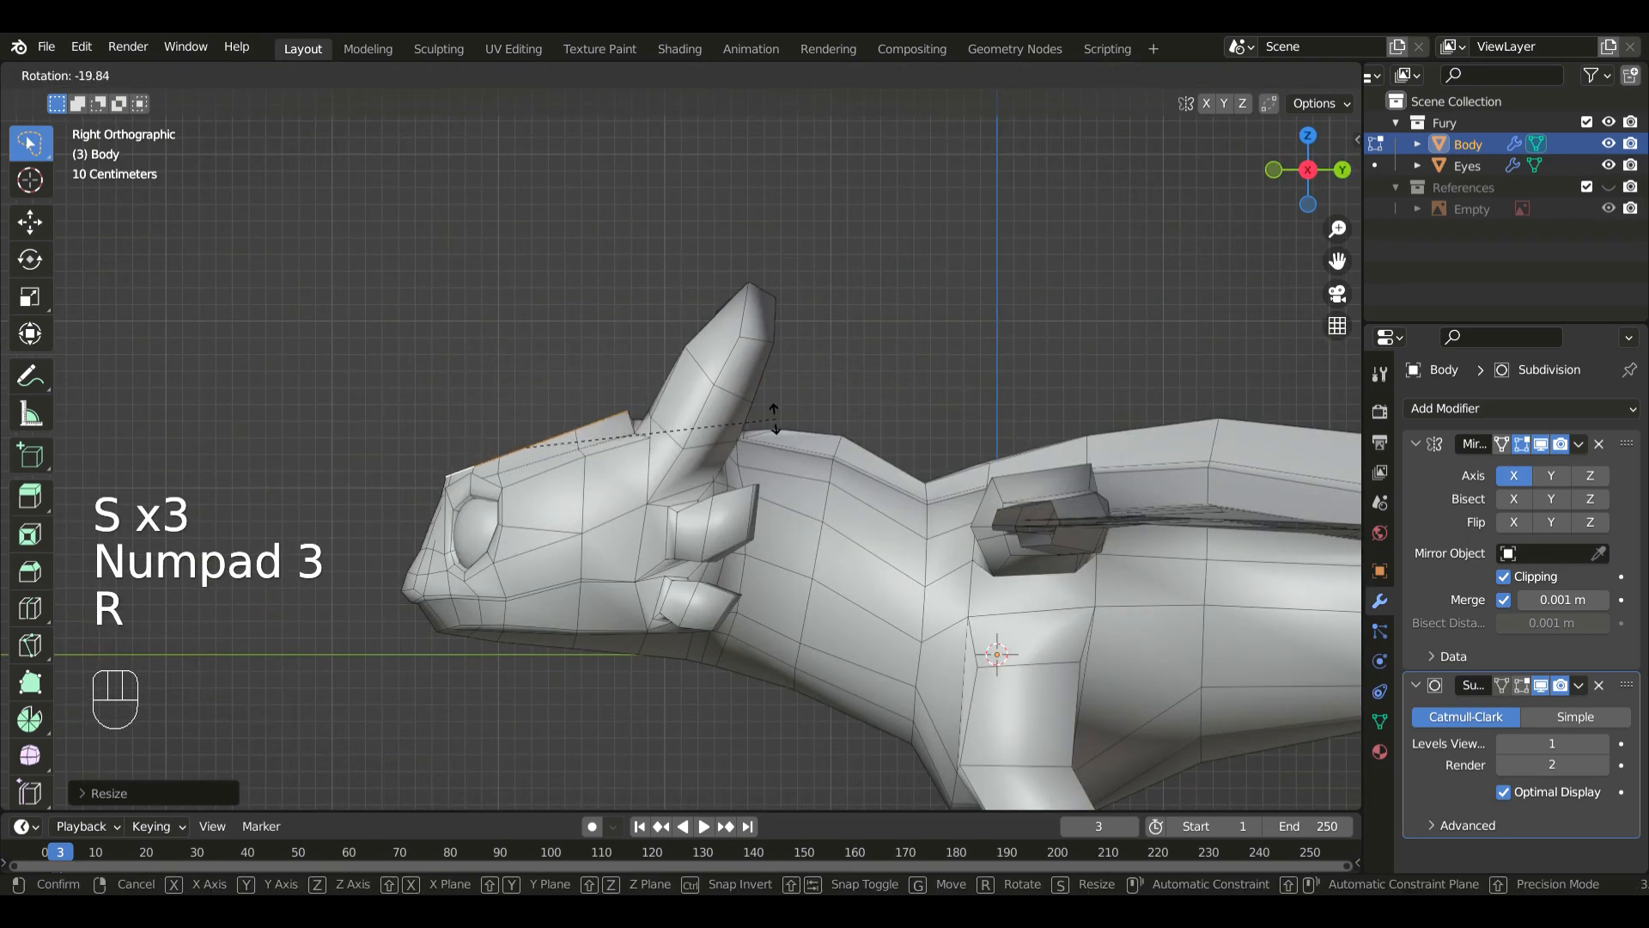
left_click(774, 421)
key("g")
key("r")
left_click(770, 457)
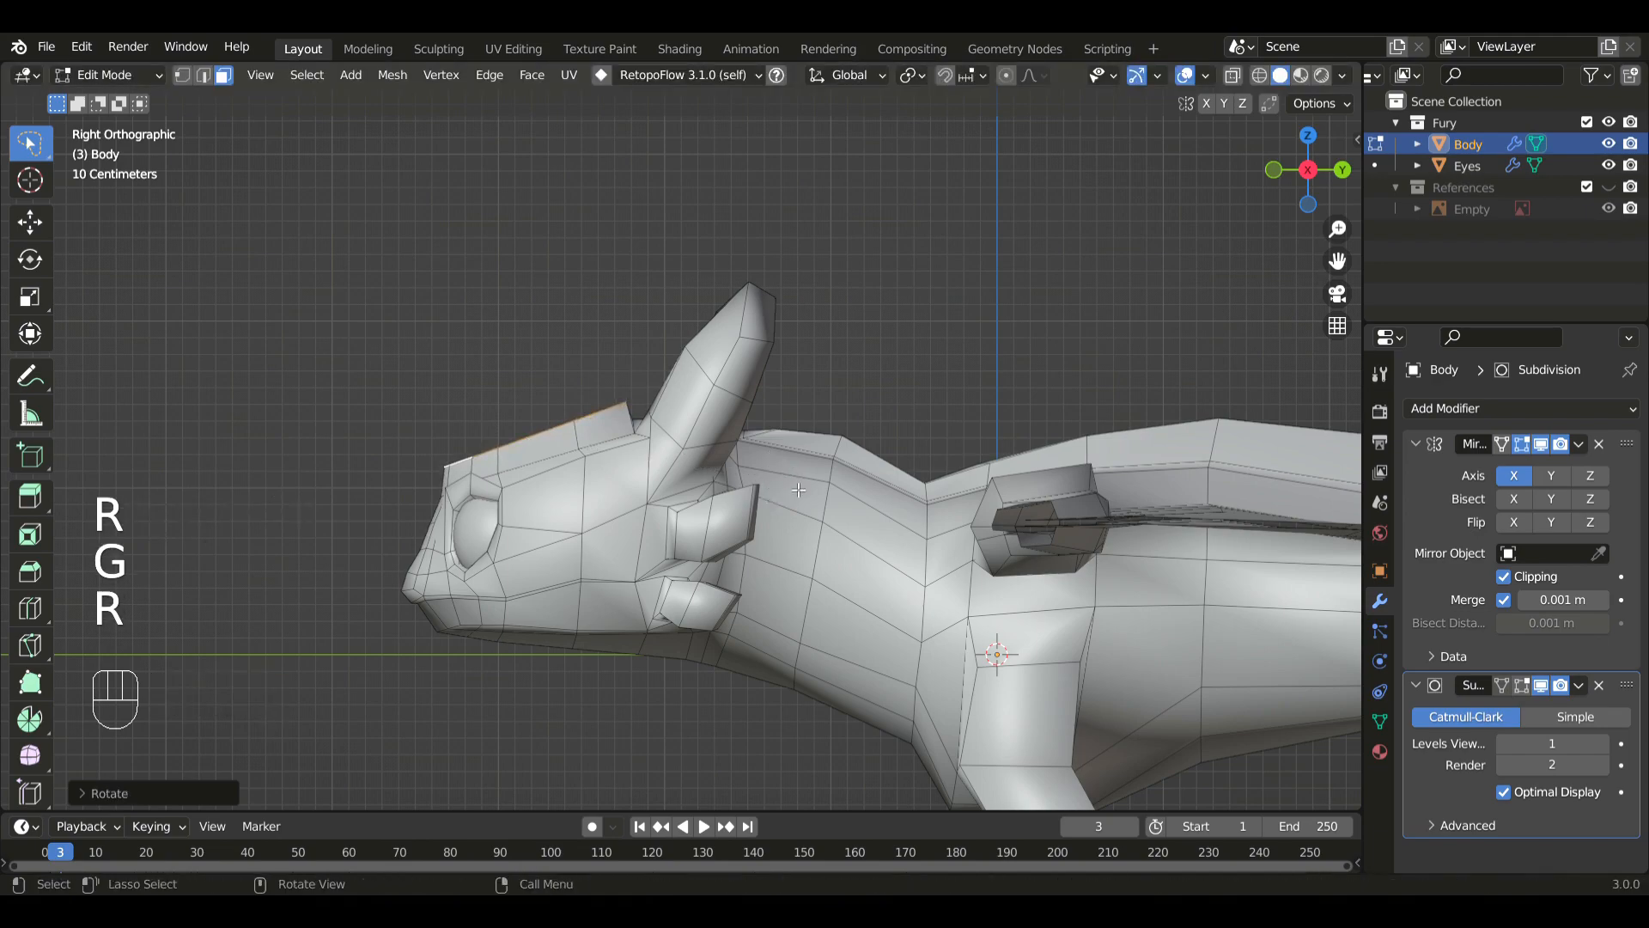
- Select the outer upper edge path of the head fin and straighten it by scaling it along X
middle_click_drag(696, 491, 859, 573)
key("3")
key("2")
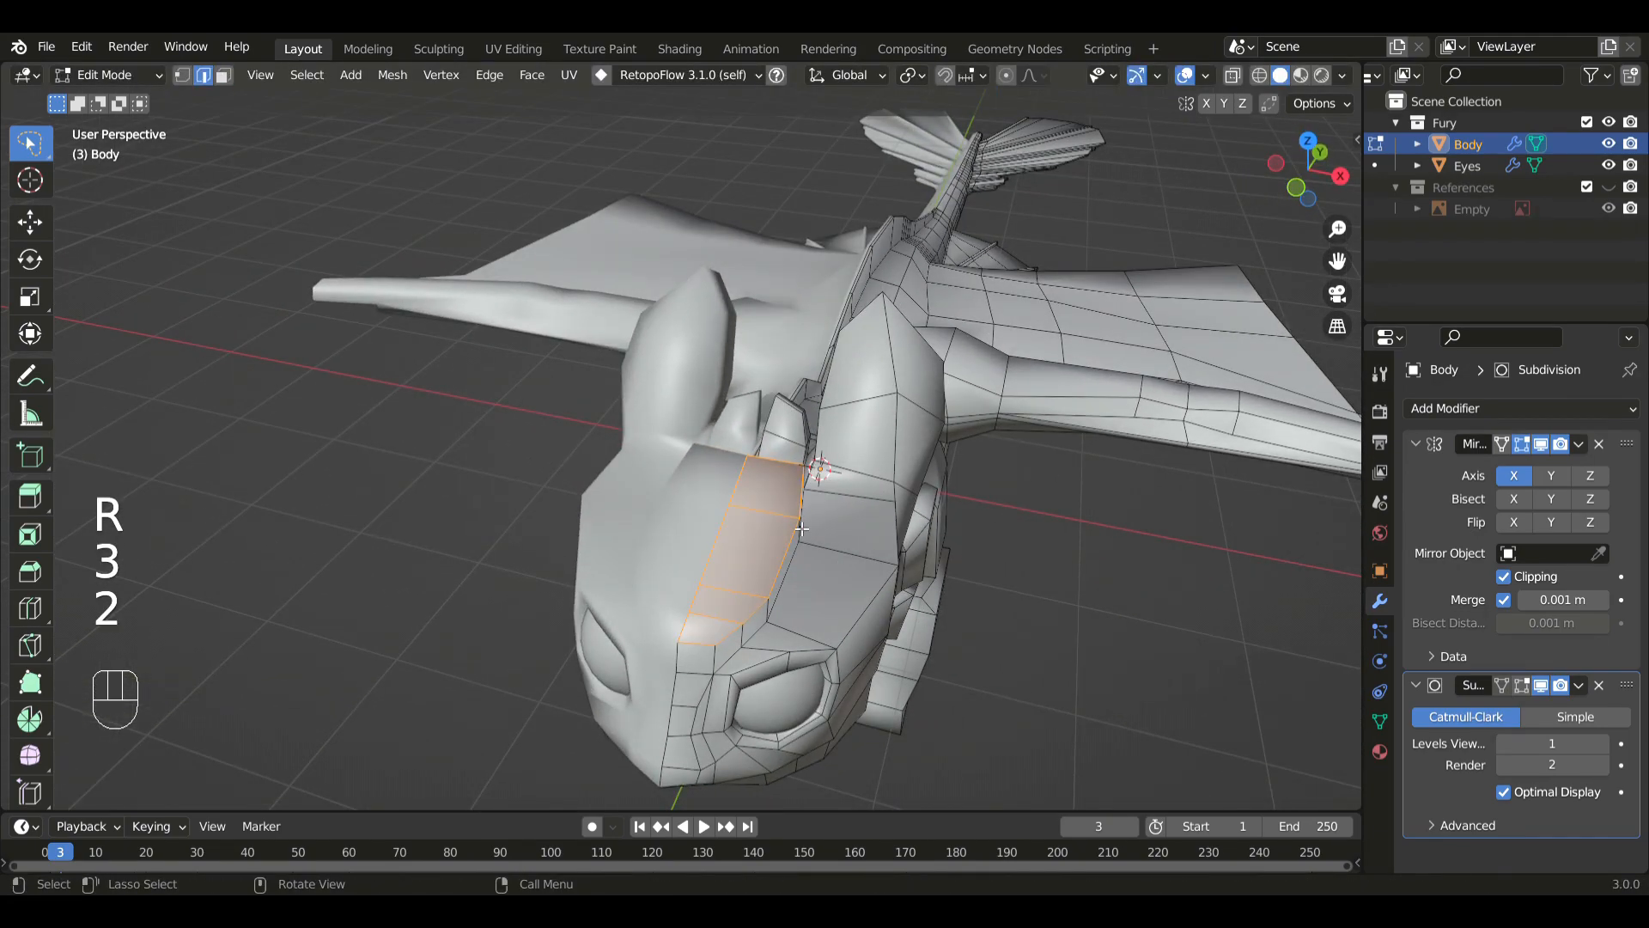
left_click(736, 639, "ctrl")
key("s")
key("x")
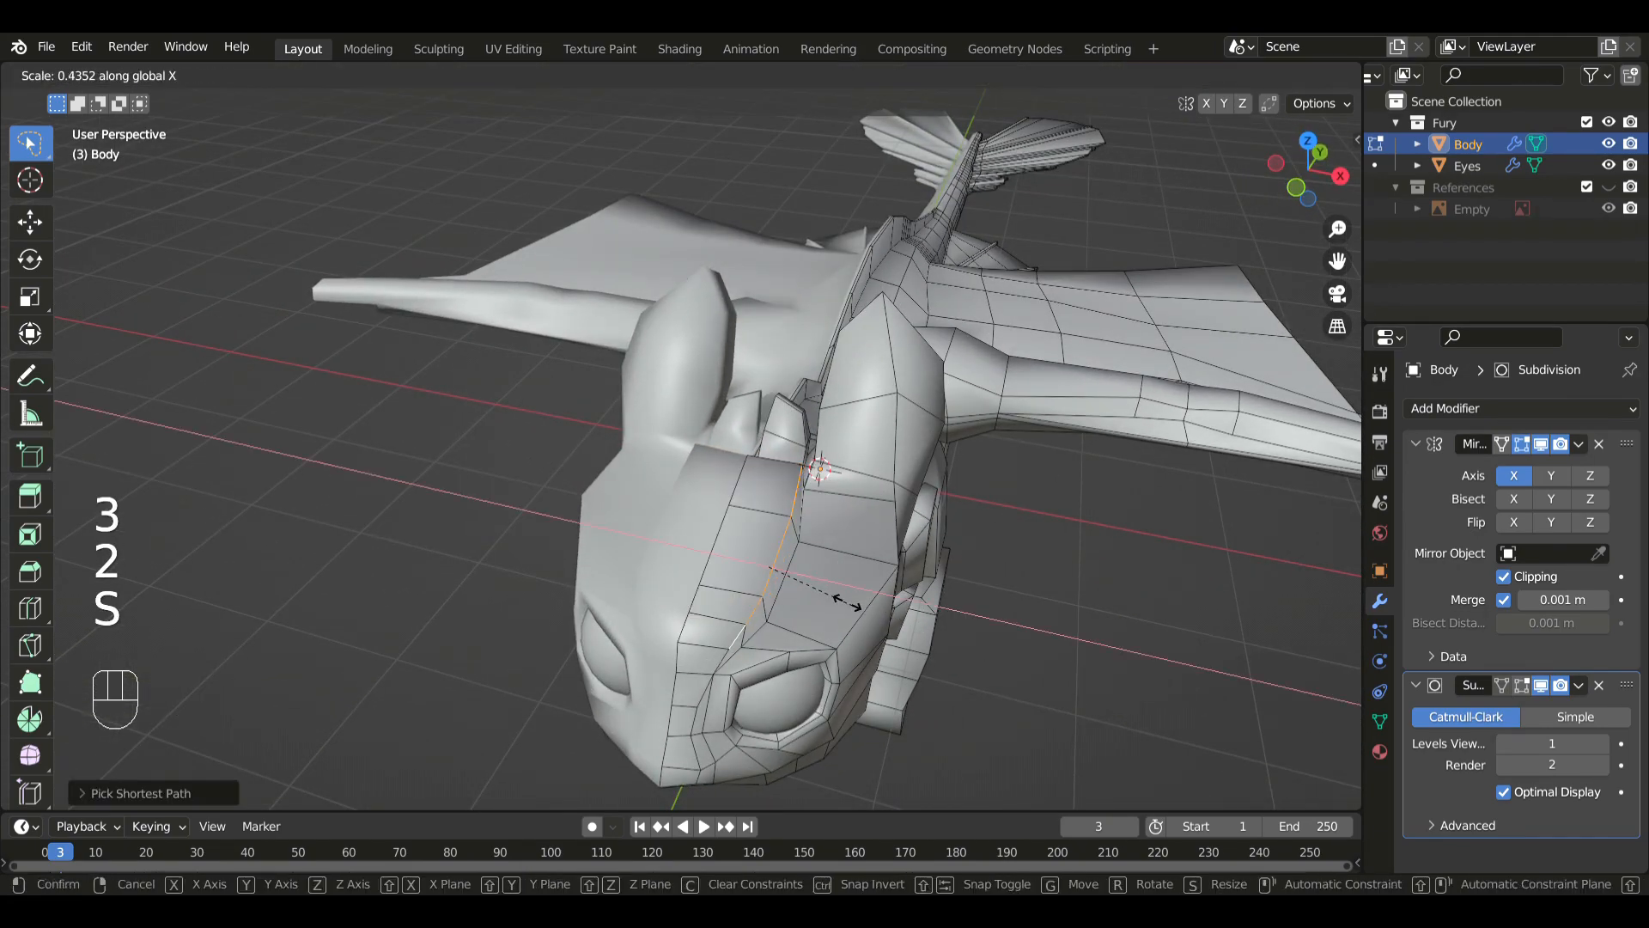
left_click(814, 586)
key("s")
key("x")
key("s")
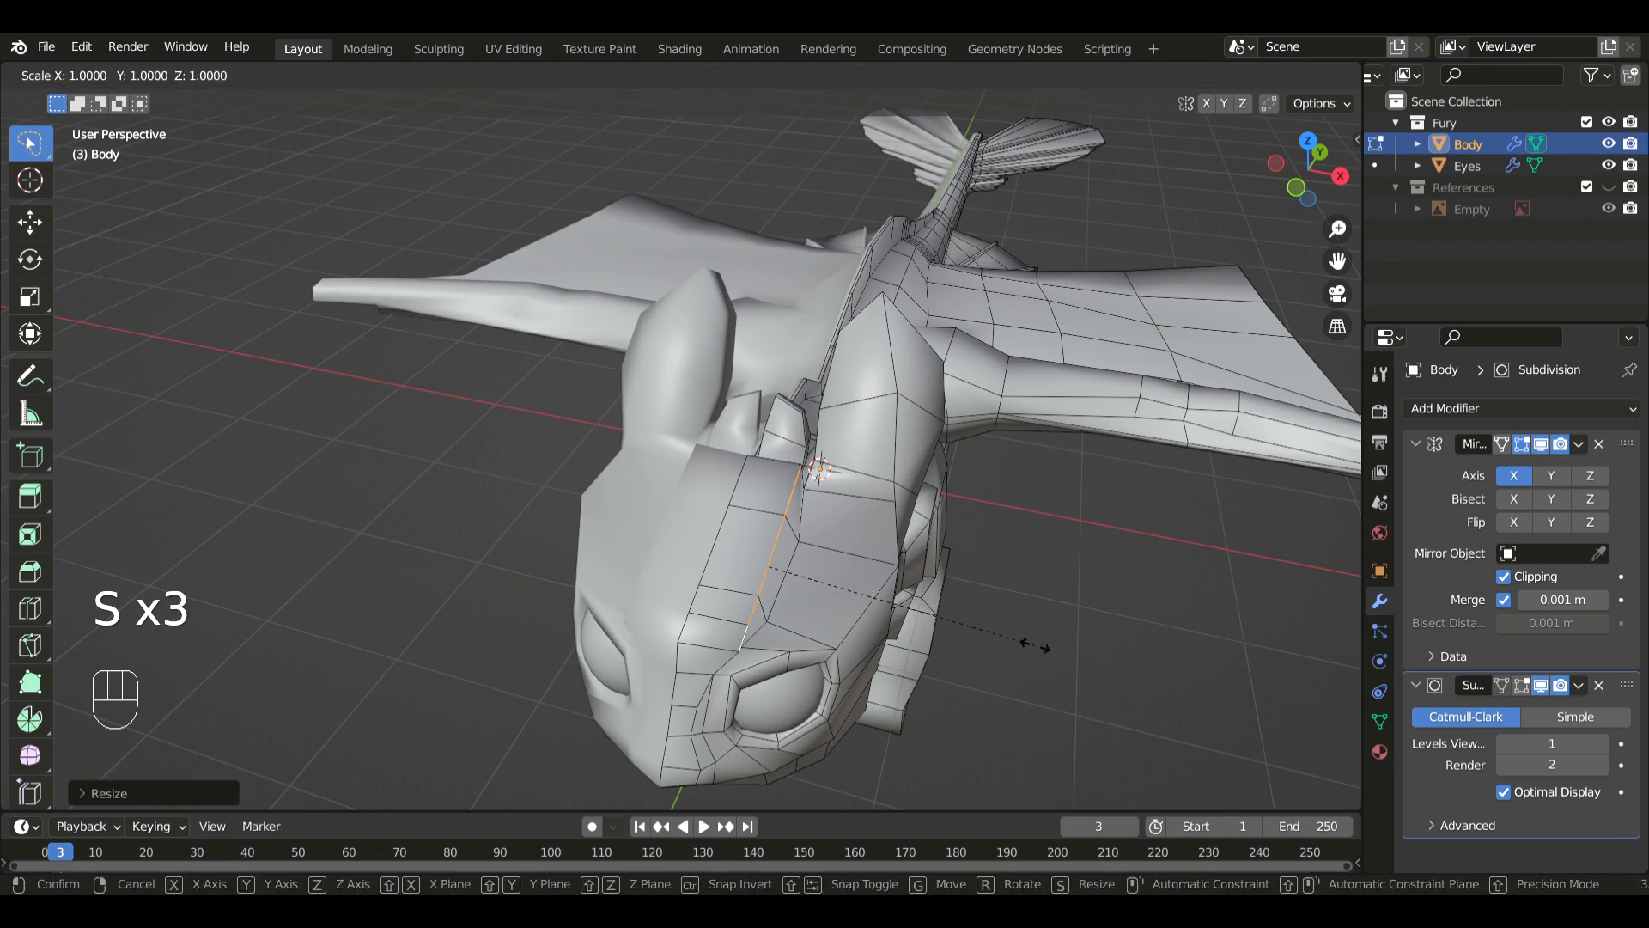
key("x")
- Move the fin's outer upper edge along X toward the centreline, and nudge it slightly forward along Y
key("g")
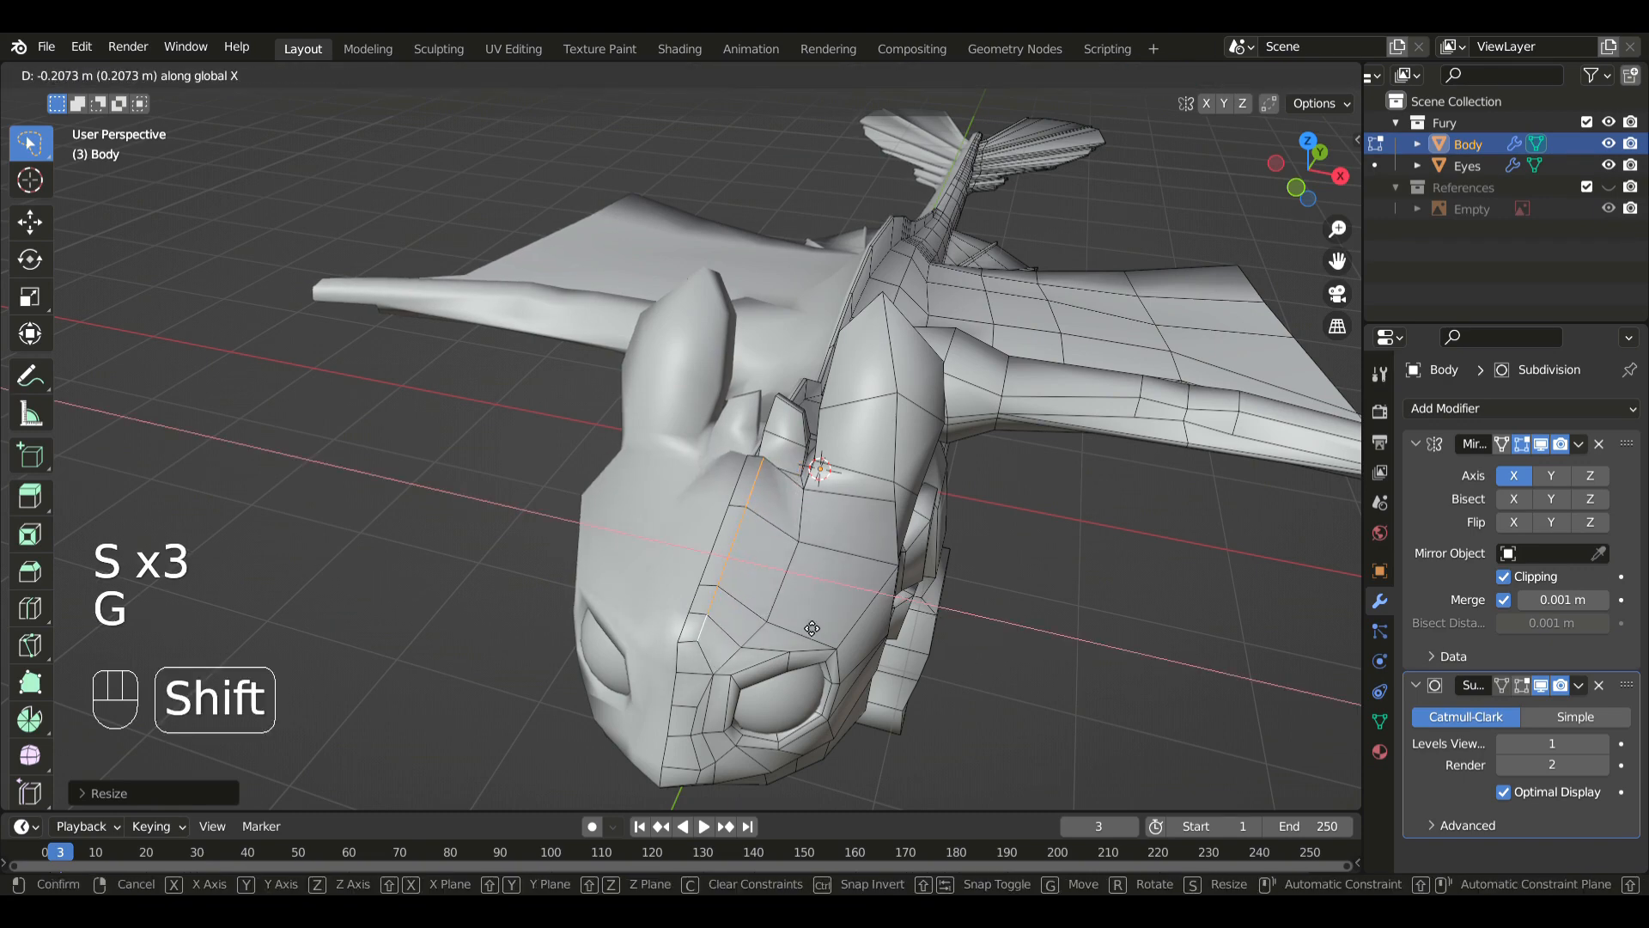
left_click(811, 628)
middle_click_drag(813, 631, 815, 665)
key("g")
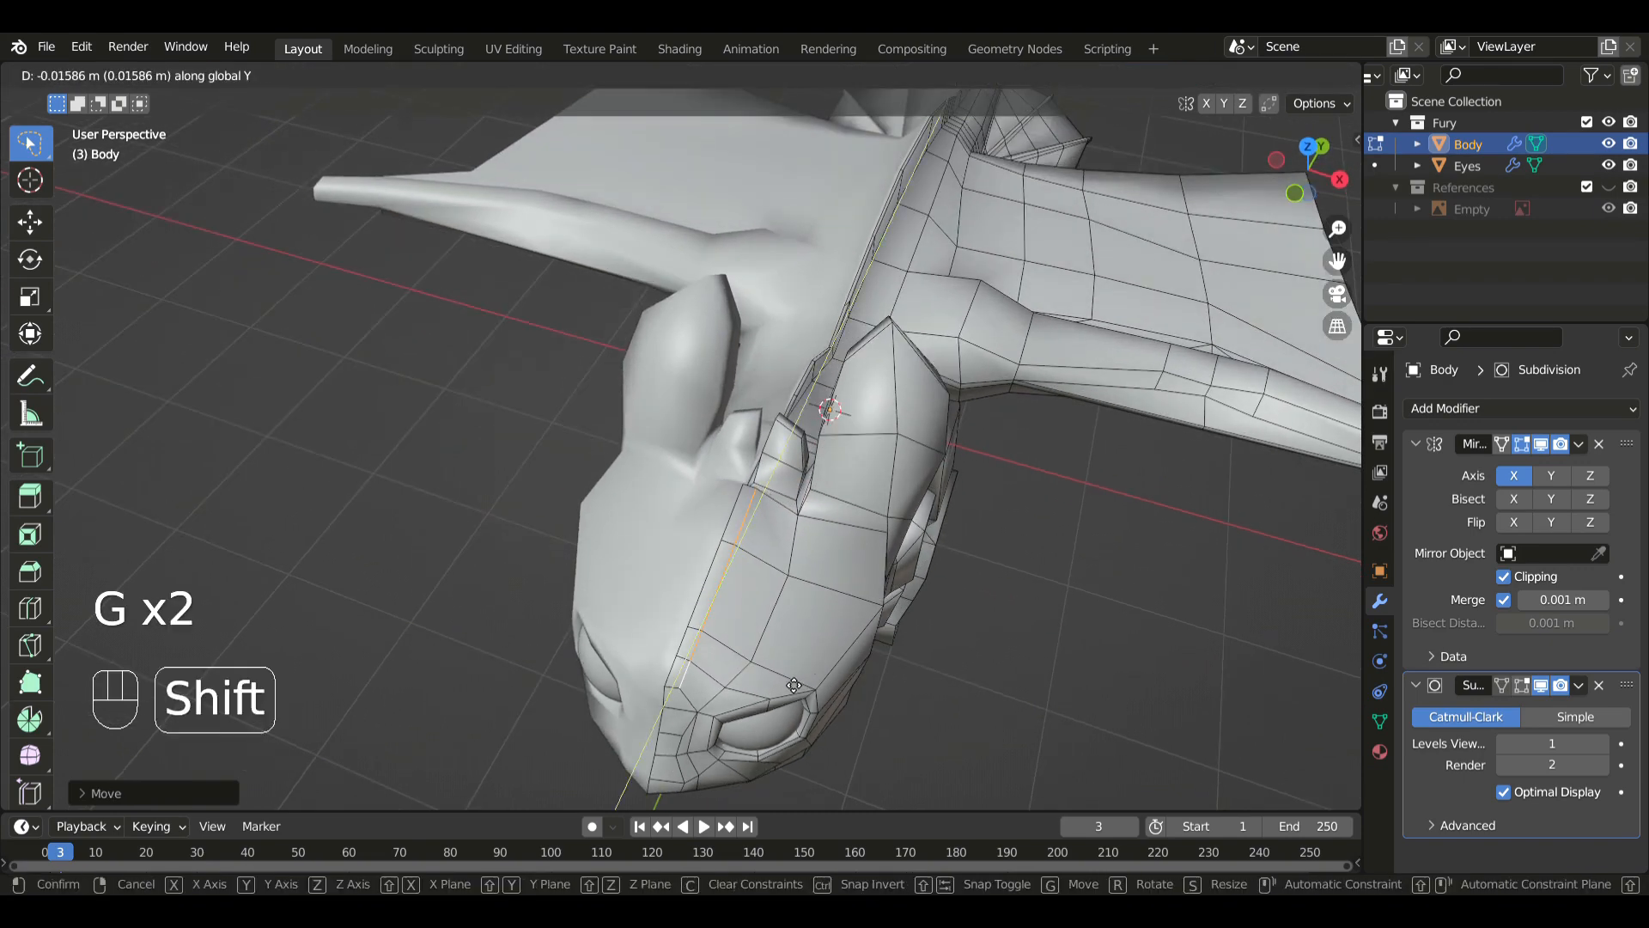
left_click(794, 685)
- Add a single-cut edge loop along the side of the head fin and slide it toward the fin's base
key("KP_3")
middle_click_drag(729, 625, 492, 667)
left_click(33, 612)
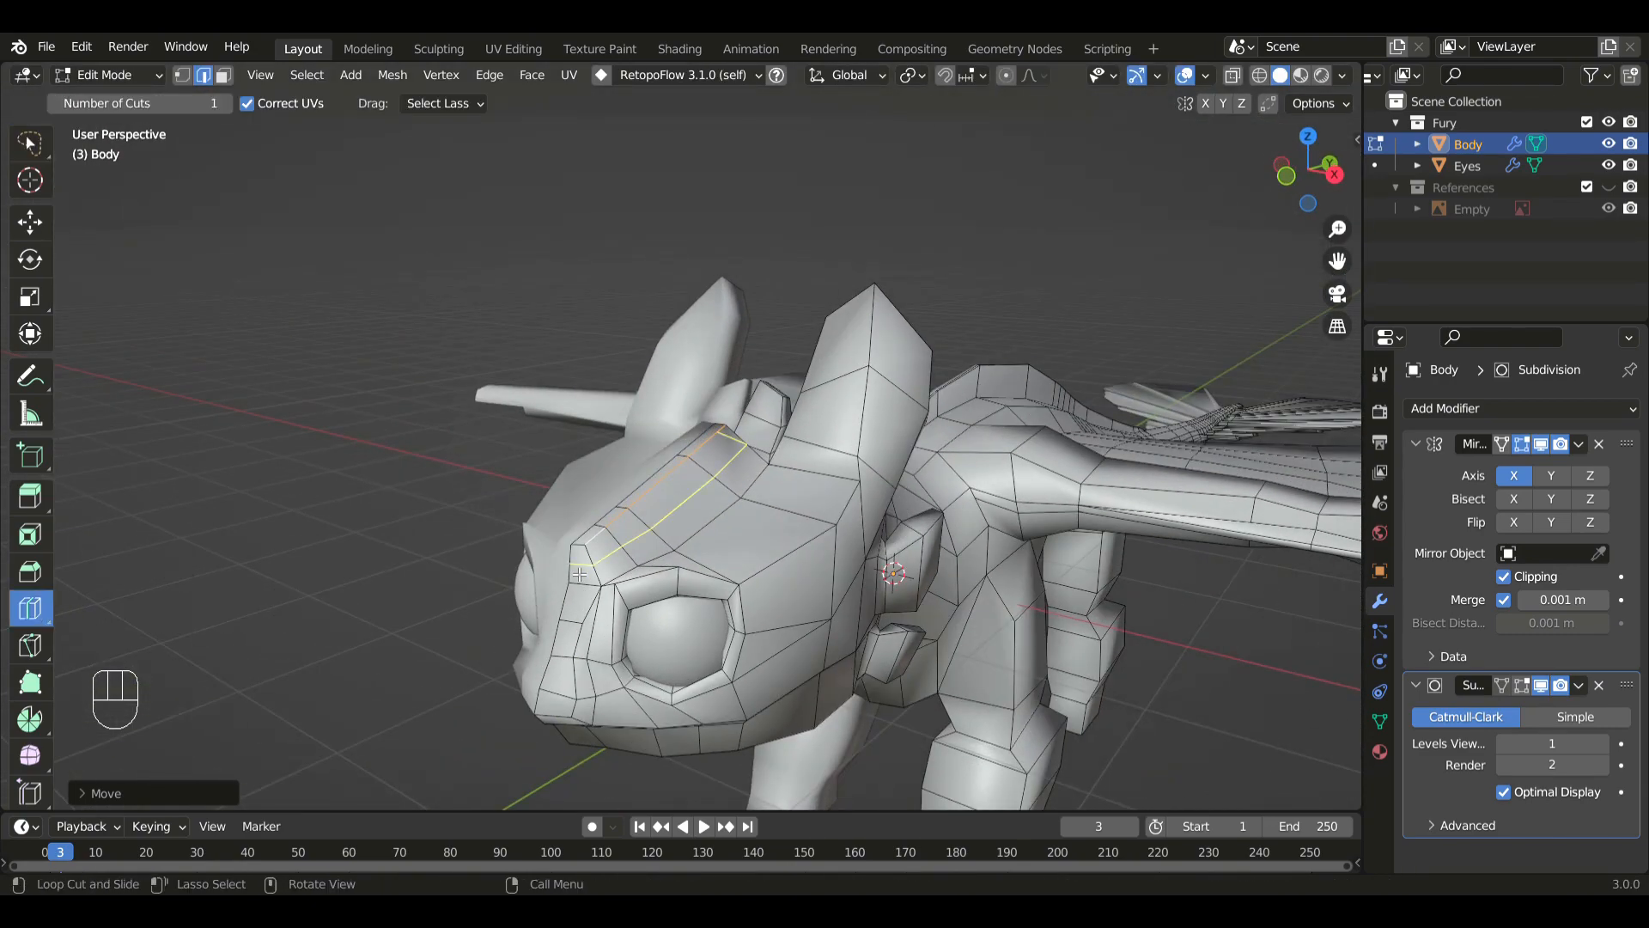
left_click(28, 151)
key("g")
key("g")
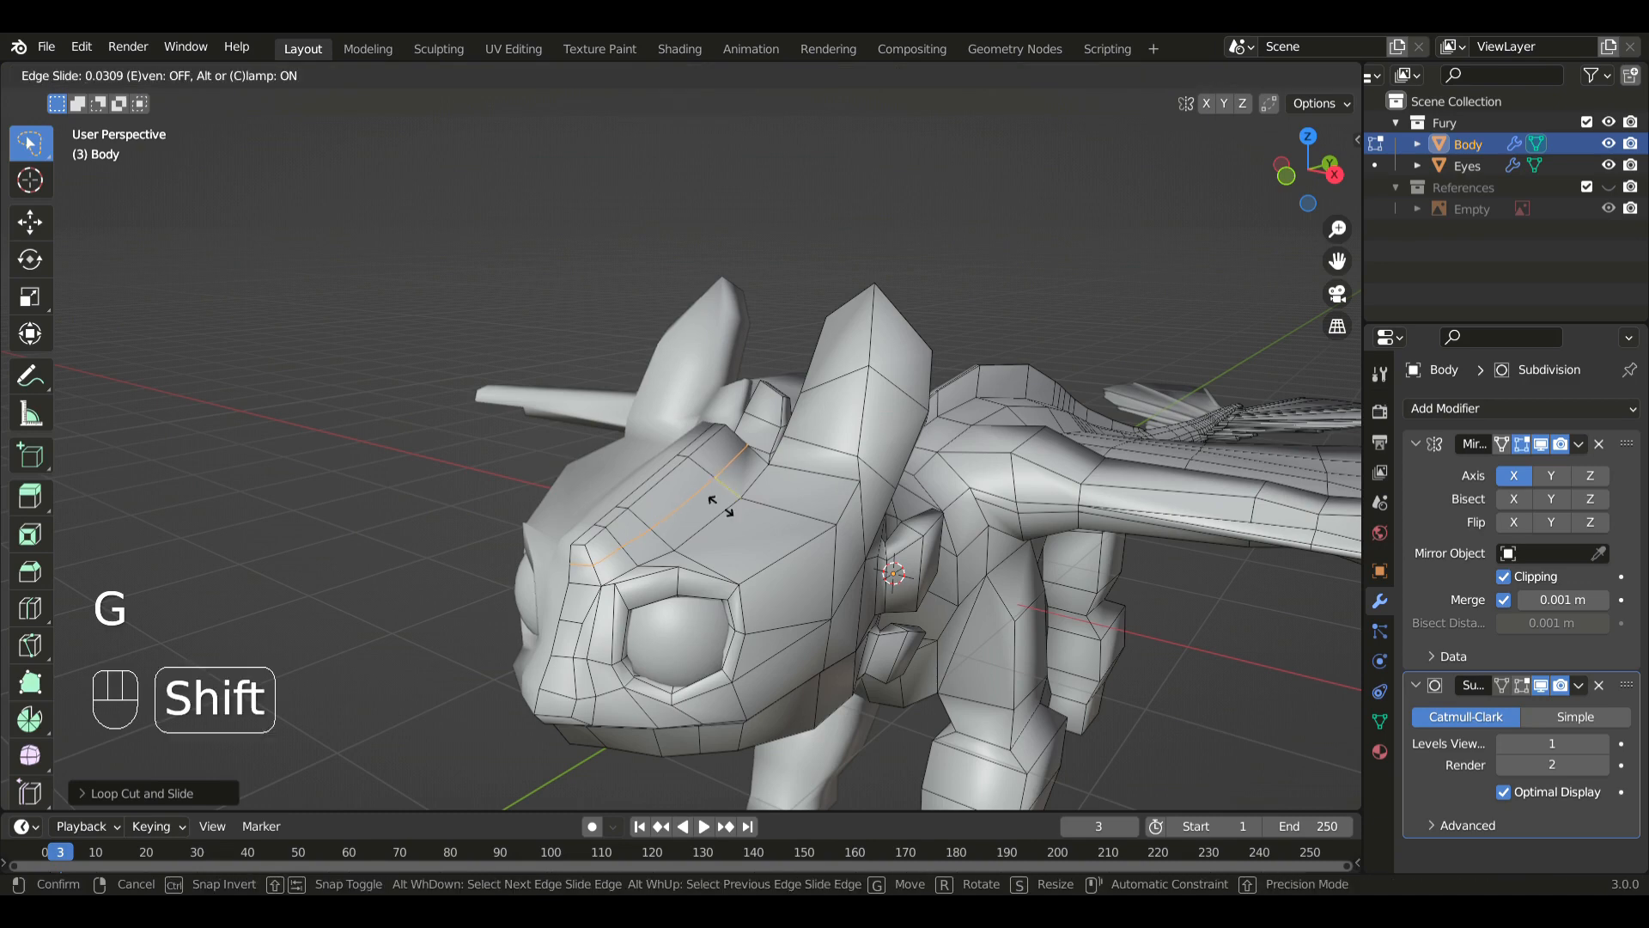
left_click(644, 563)
- Flatten the head fin's side faces along X and move them toward the centreline to thin the fin
key("3")
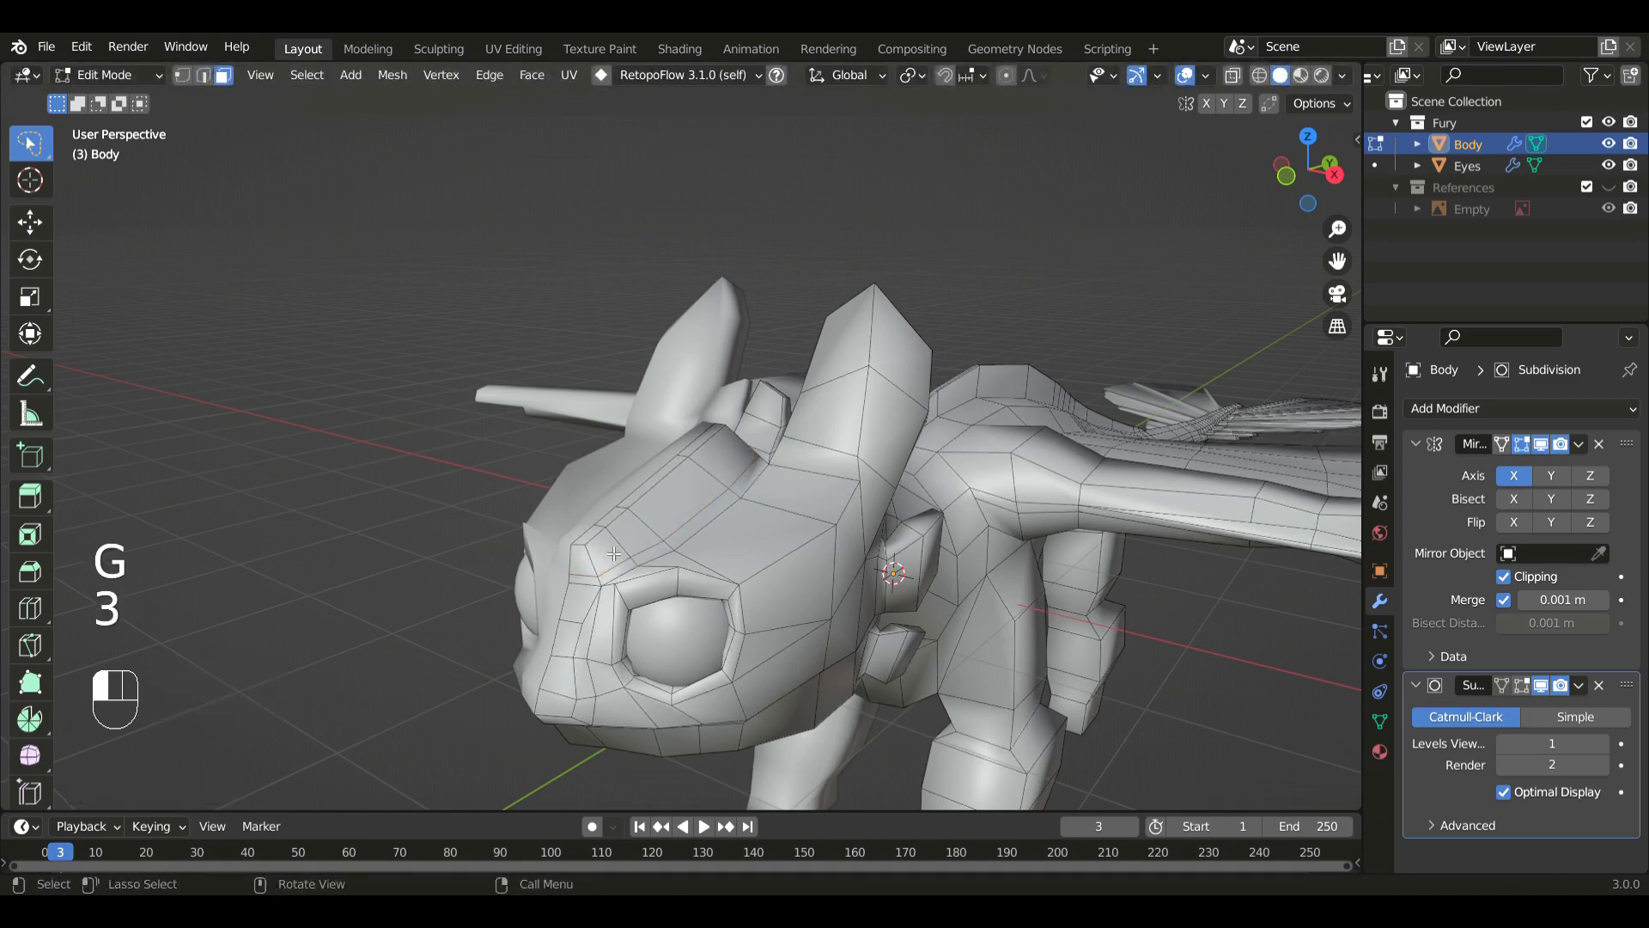
left_click_drag(726, 462, 662, 550)
middle_click_drag(868, 567, 1013, 593)
key("s")
key("x")
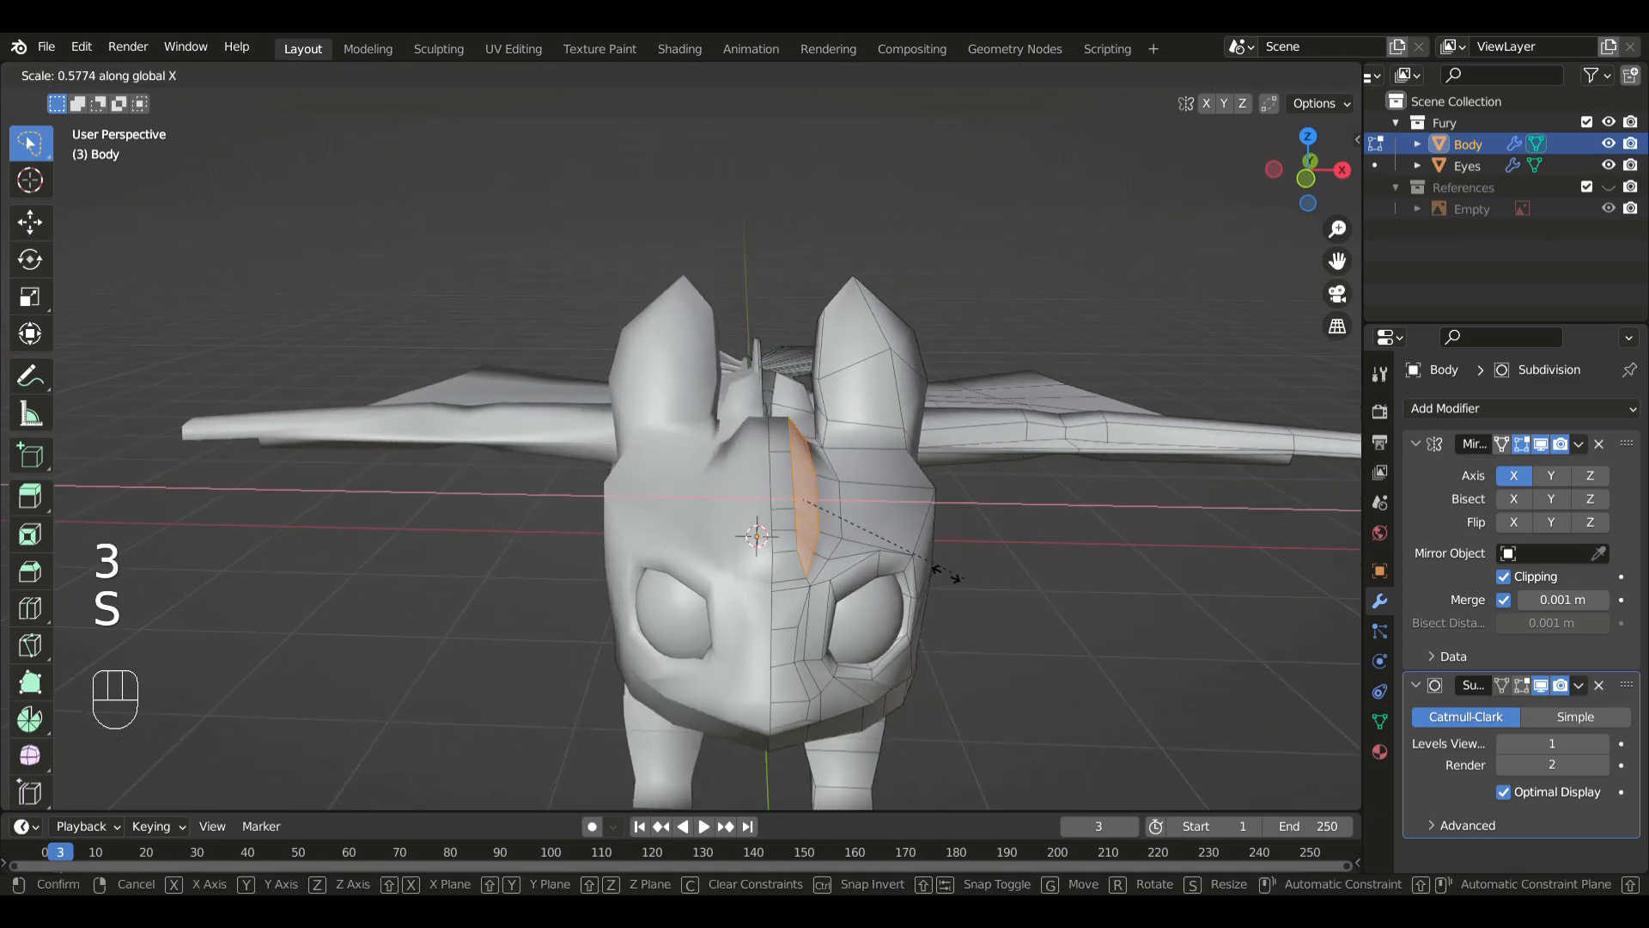
left_click(849, 550)
key("s")
key("x")
key("s")
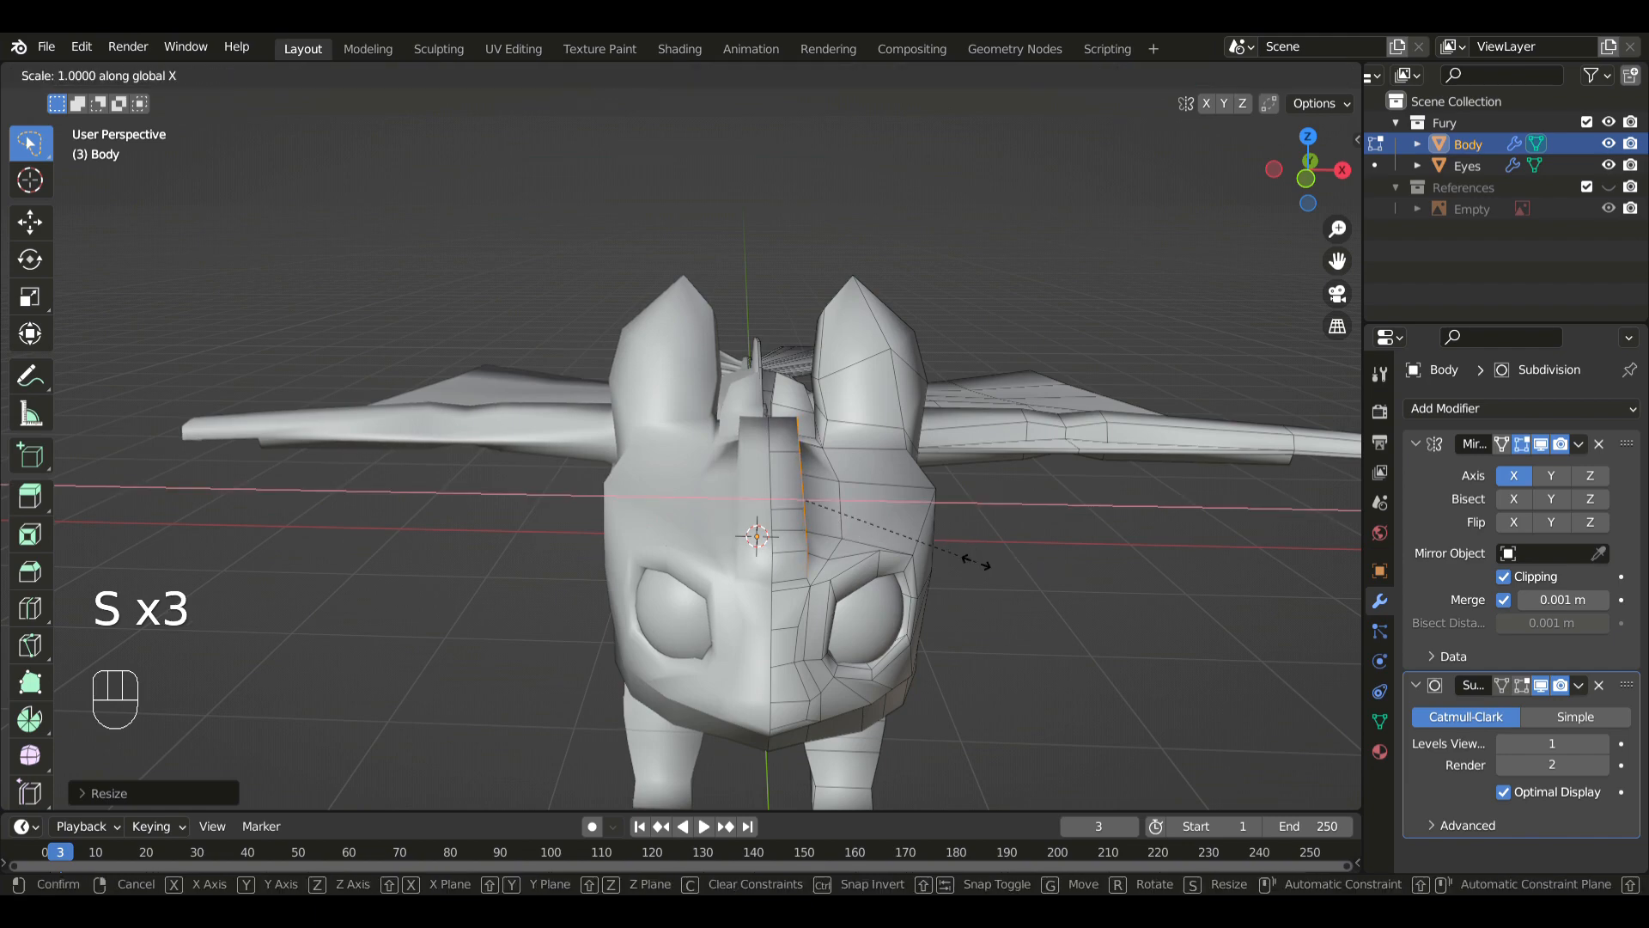
key("g")
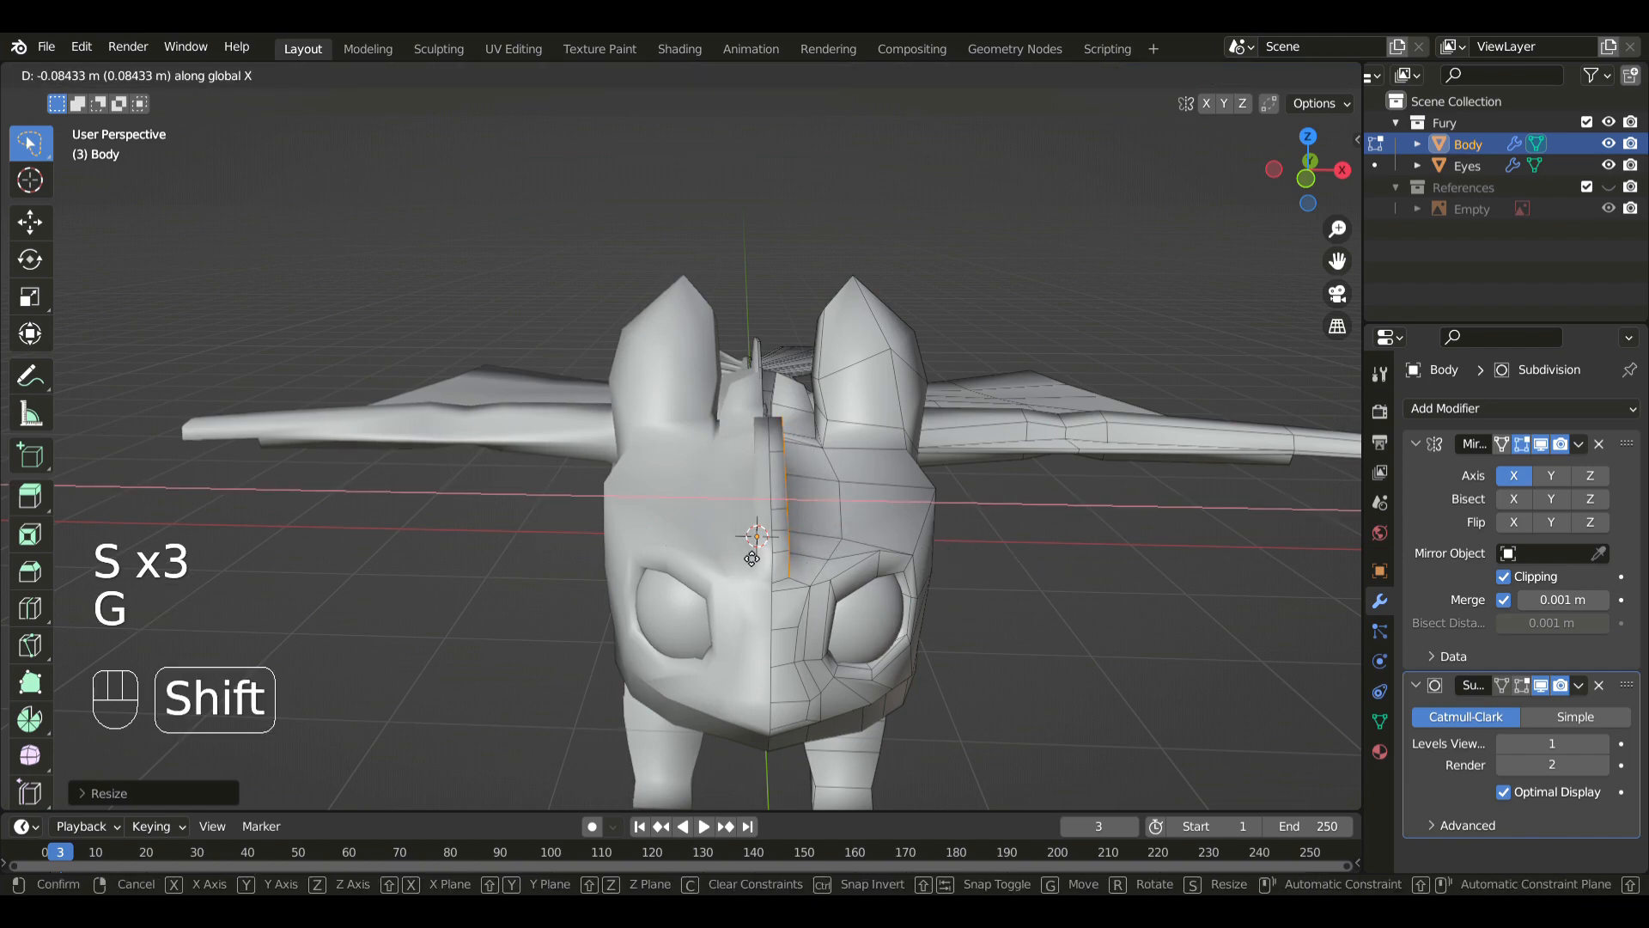
left_click(688, 549)
key("KP_3")
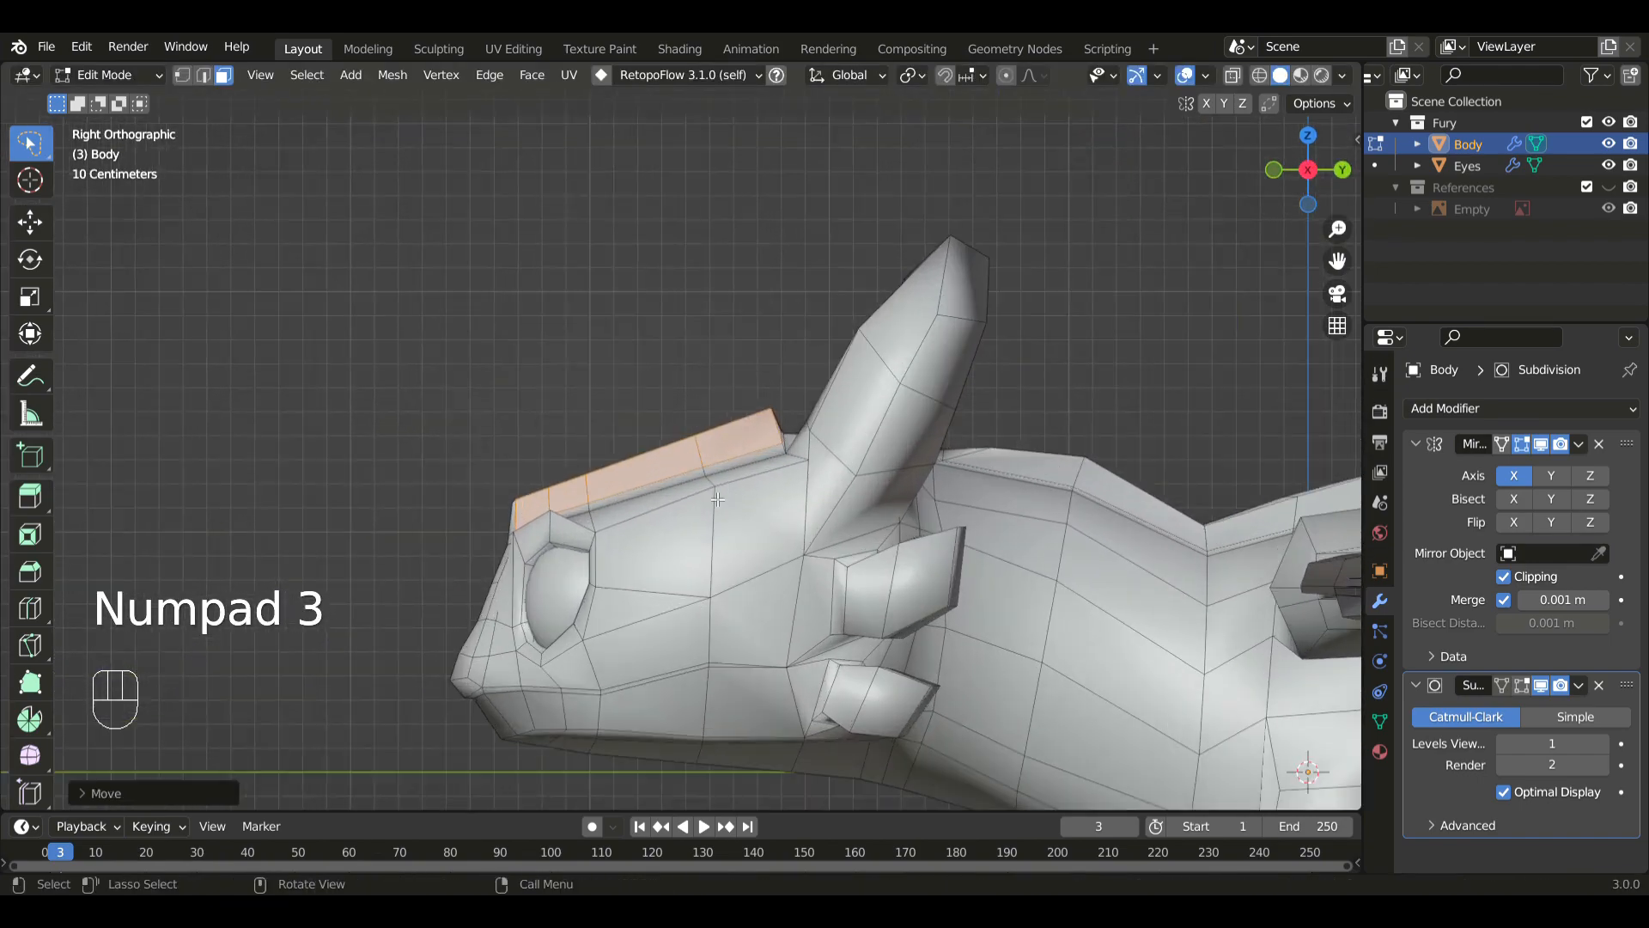
- Nudge the vertices at the head fin's rear end and lower side in the right side view, and check the shape in Object Mode
middle_click_drag(717, 499, 803, 572)
scroll(803, 572, "up", 2)
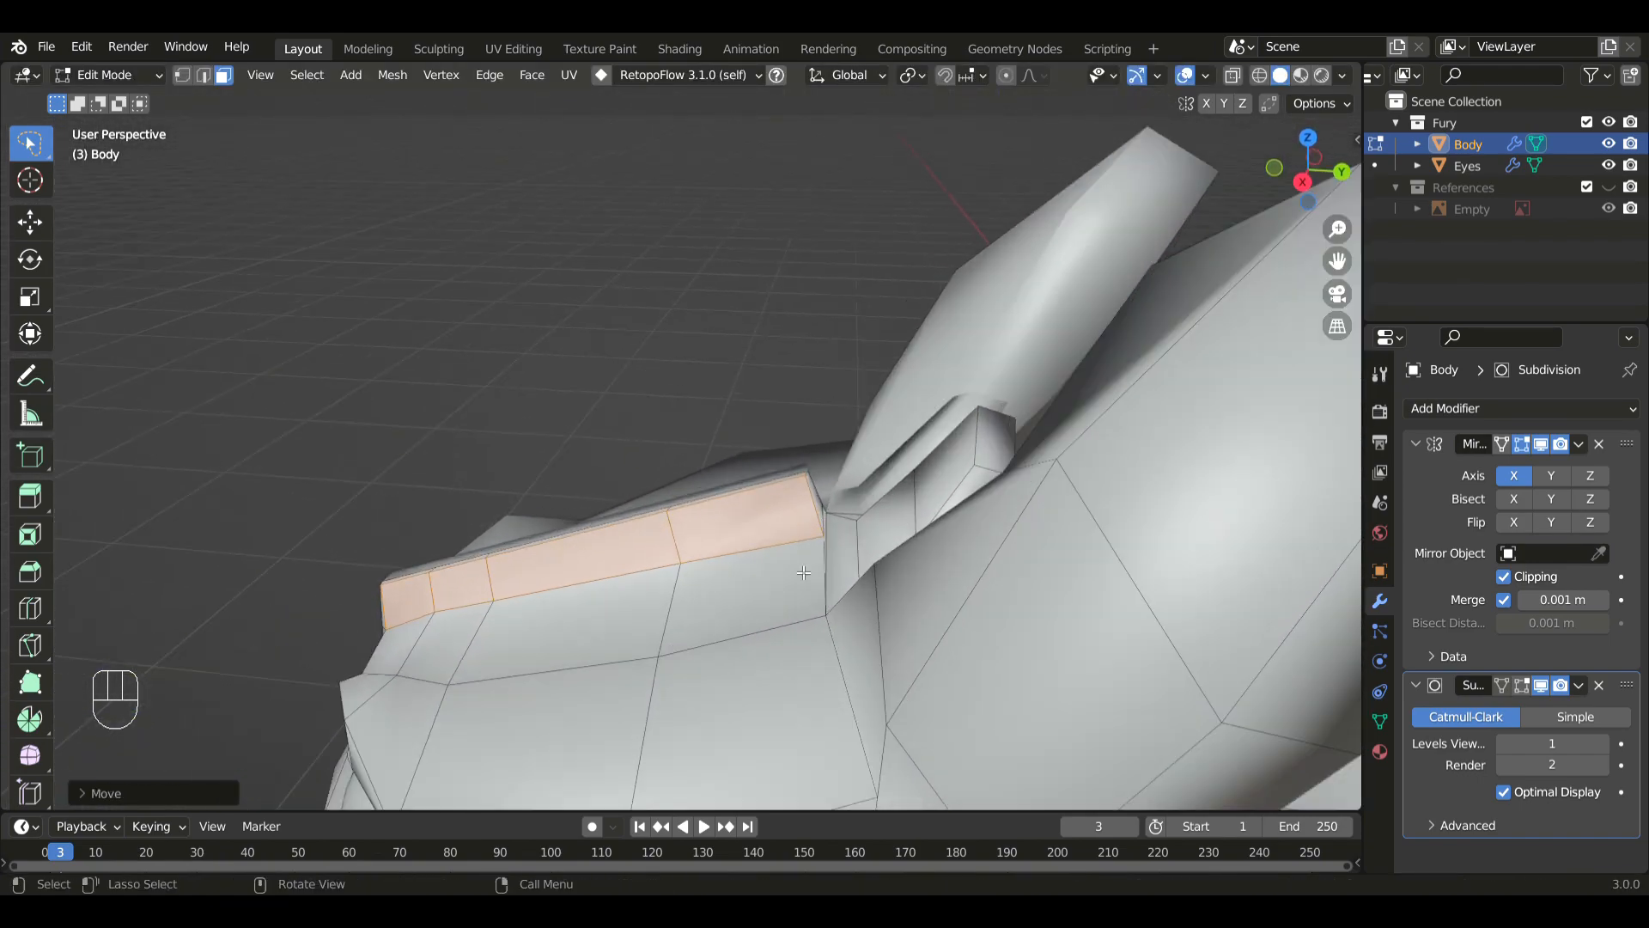
scroll(803, 572, "up", 1)
key("1")
key("KP_3")
key("g")
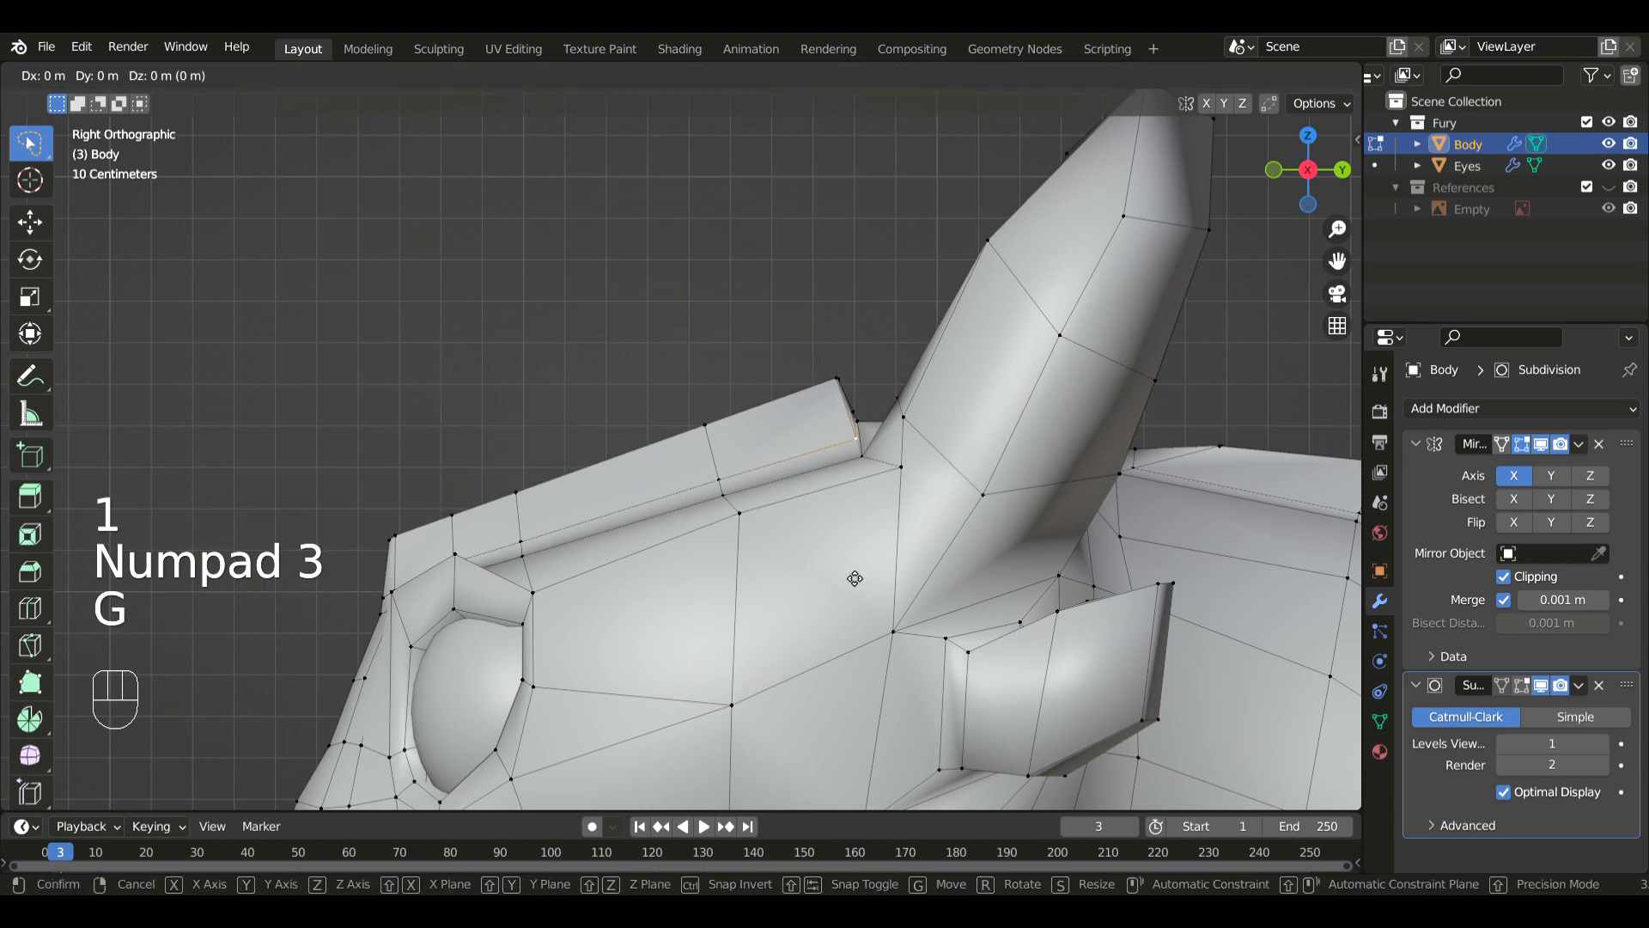
right_click(822, 553)
key("g")
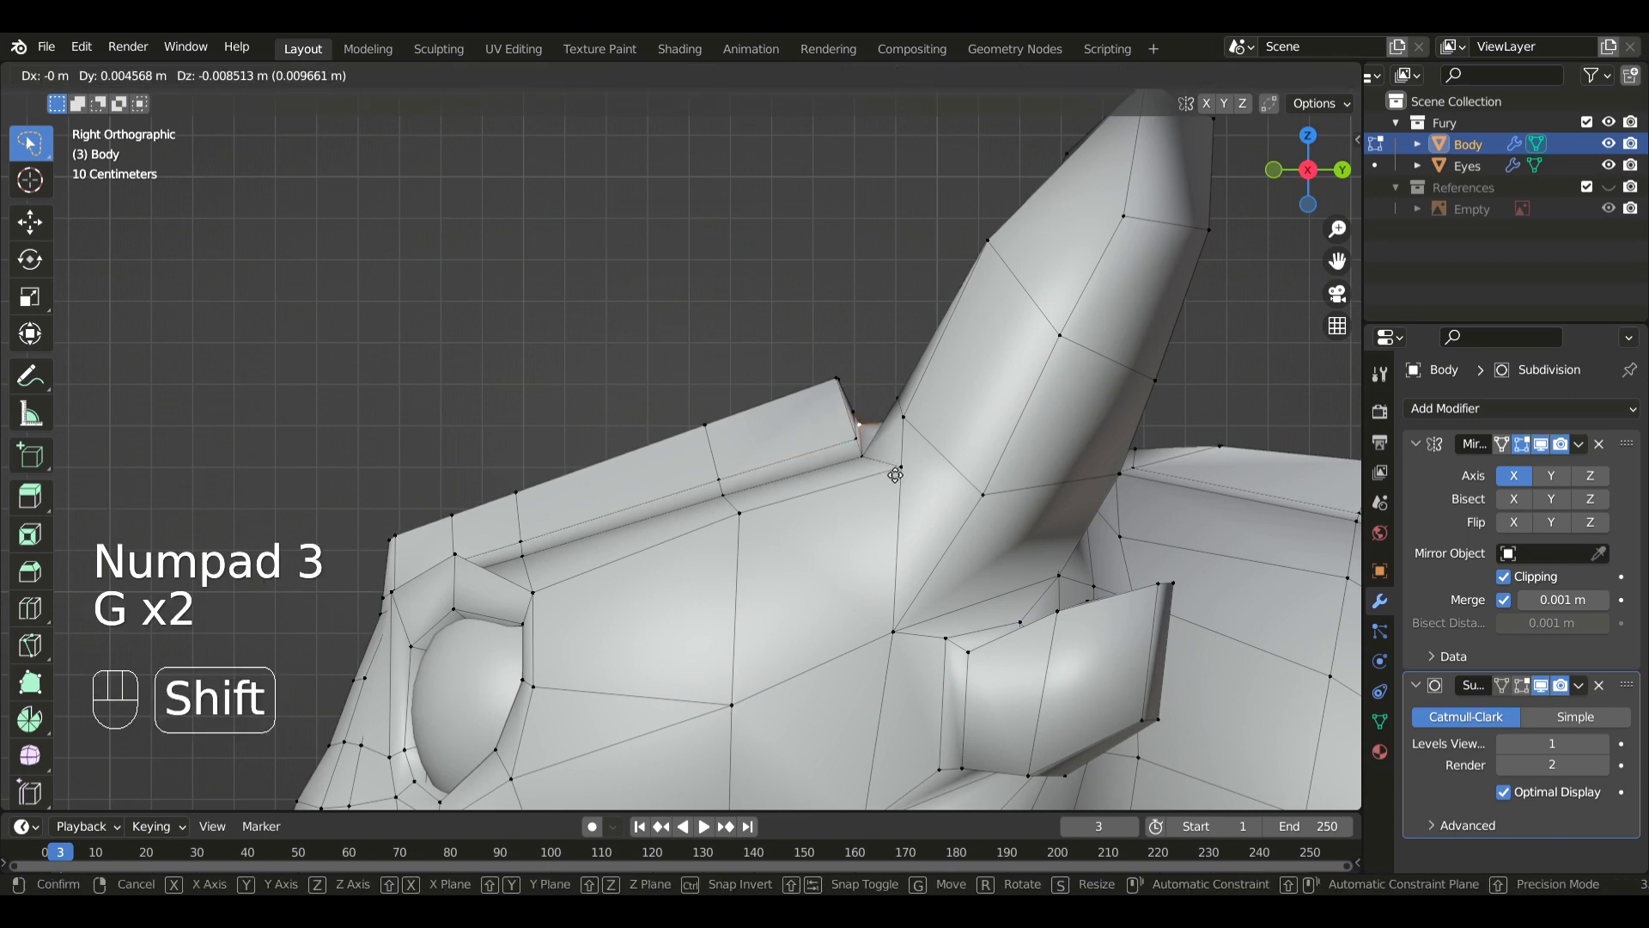
left_click(749, 474)
mouse_move(812, 500)
middle_mouse_down()
mouse_move(1016, 523)
mouse_move(822, 523)
middle_mouse_up()
key("KP_1")
key("Tab")
- Slide the vertices where the head fin's rear base meets the ear along their edges to separate them from the fin
middle_click_drag(997, 470, 868, 522)
key("Tab")
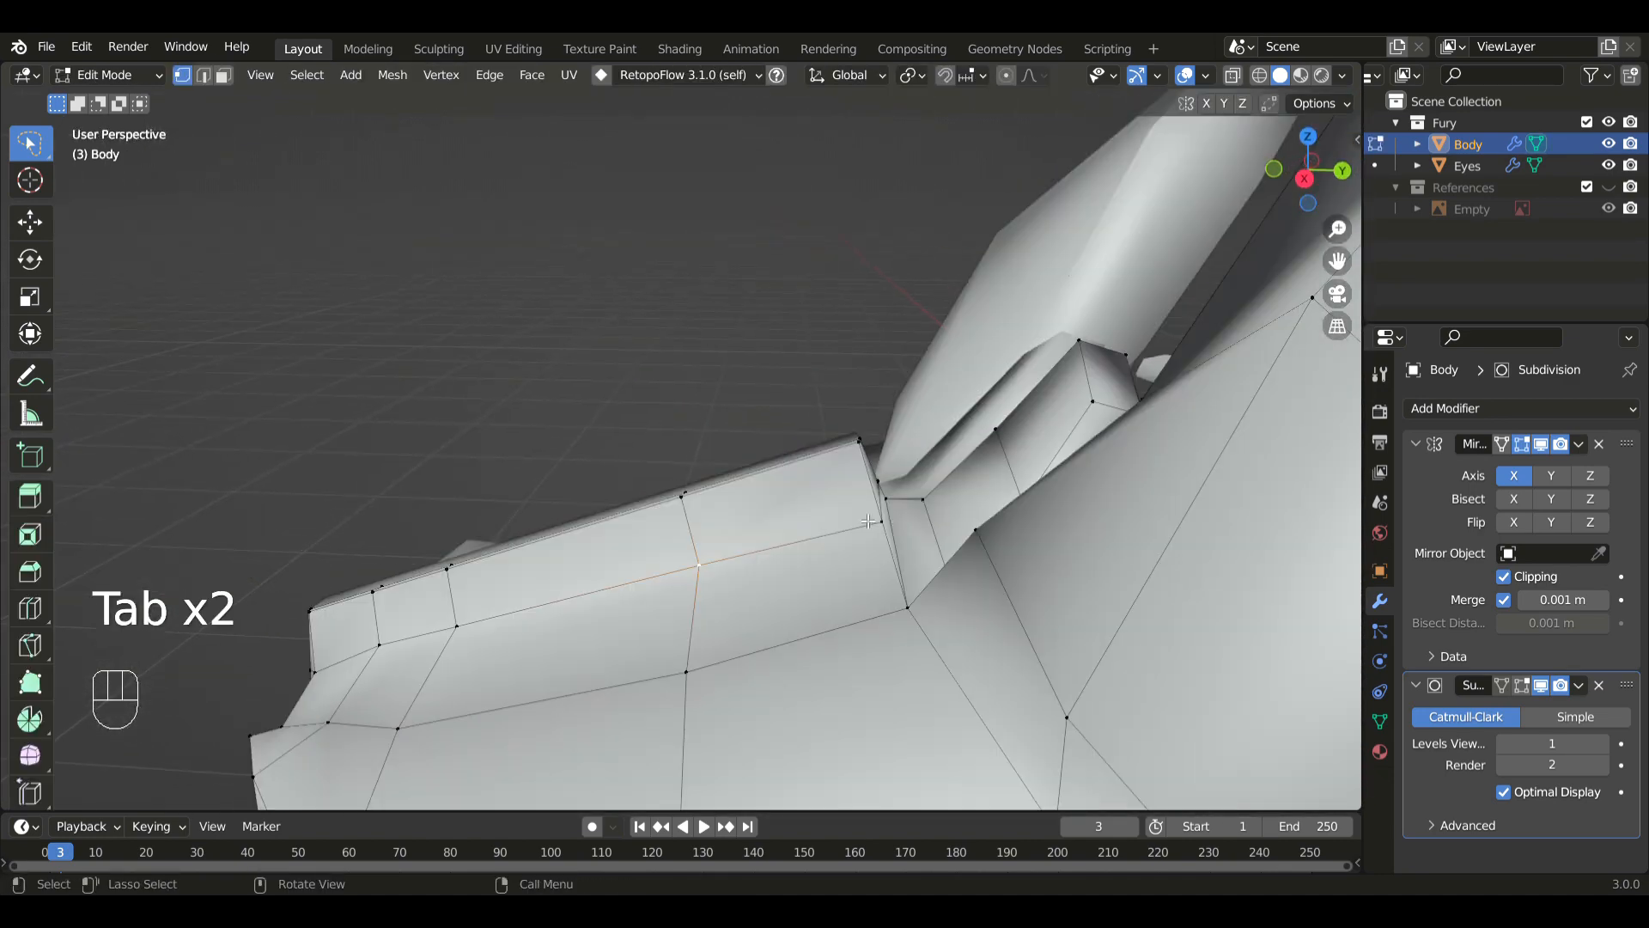
key("g")
key("g")
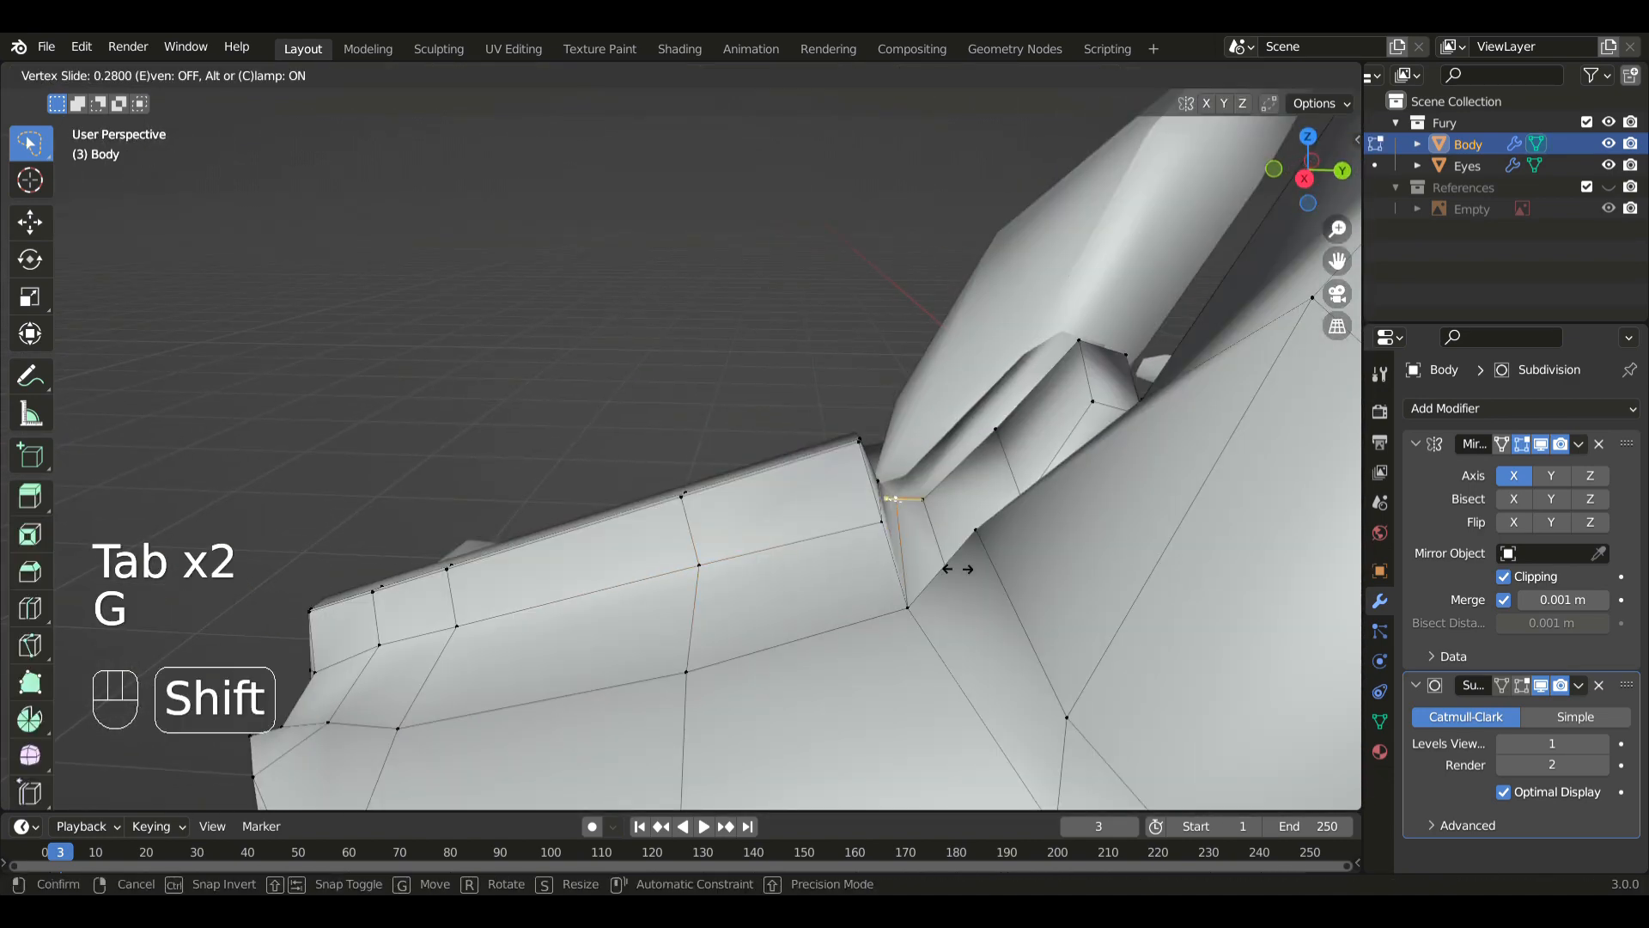
left_click(957, 569)
middle_click_drag(957, 568, 948, 568)
key("g")
key("g")
left_click(920, 574)
key("KP_3")
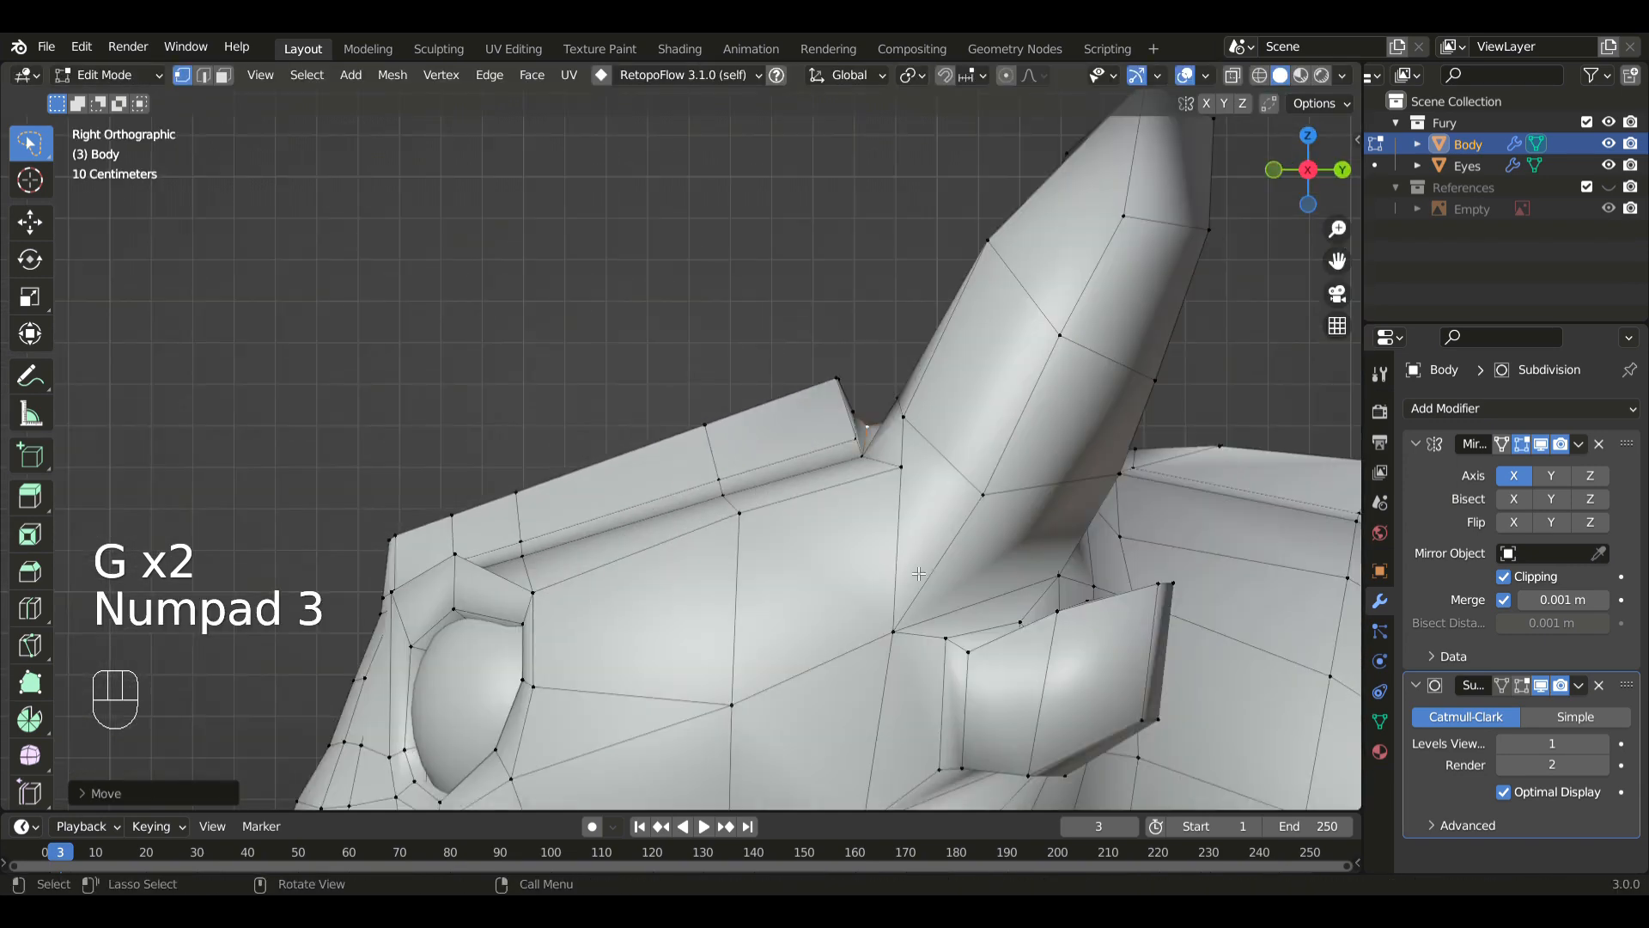
- Nudge the vertices at the head fin's lower rear corner and the gap before the ear in the right side view
key("g")
left_click(885, 554)
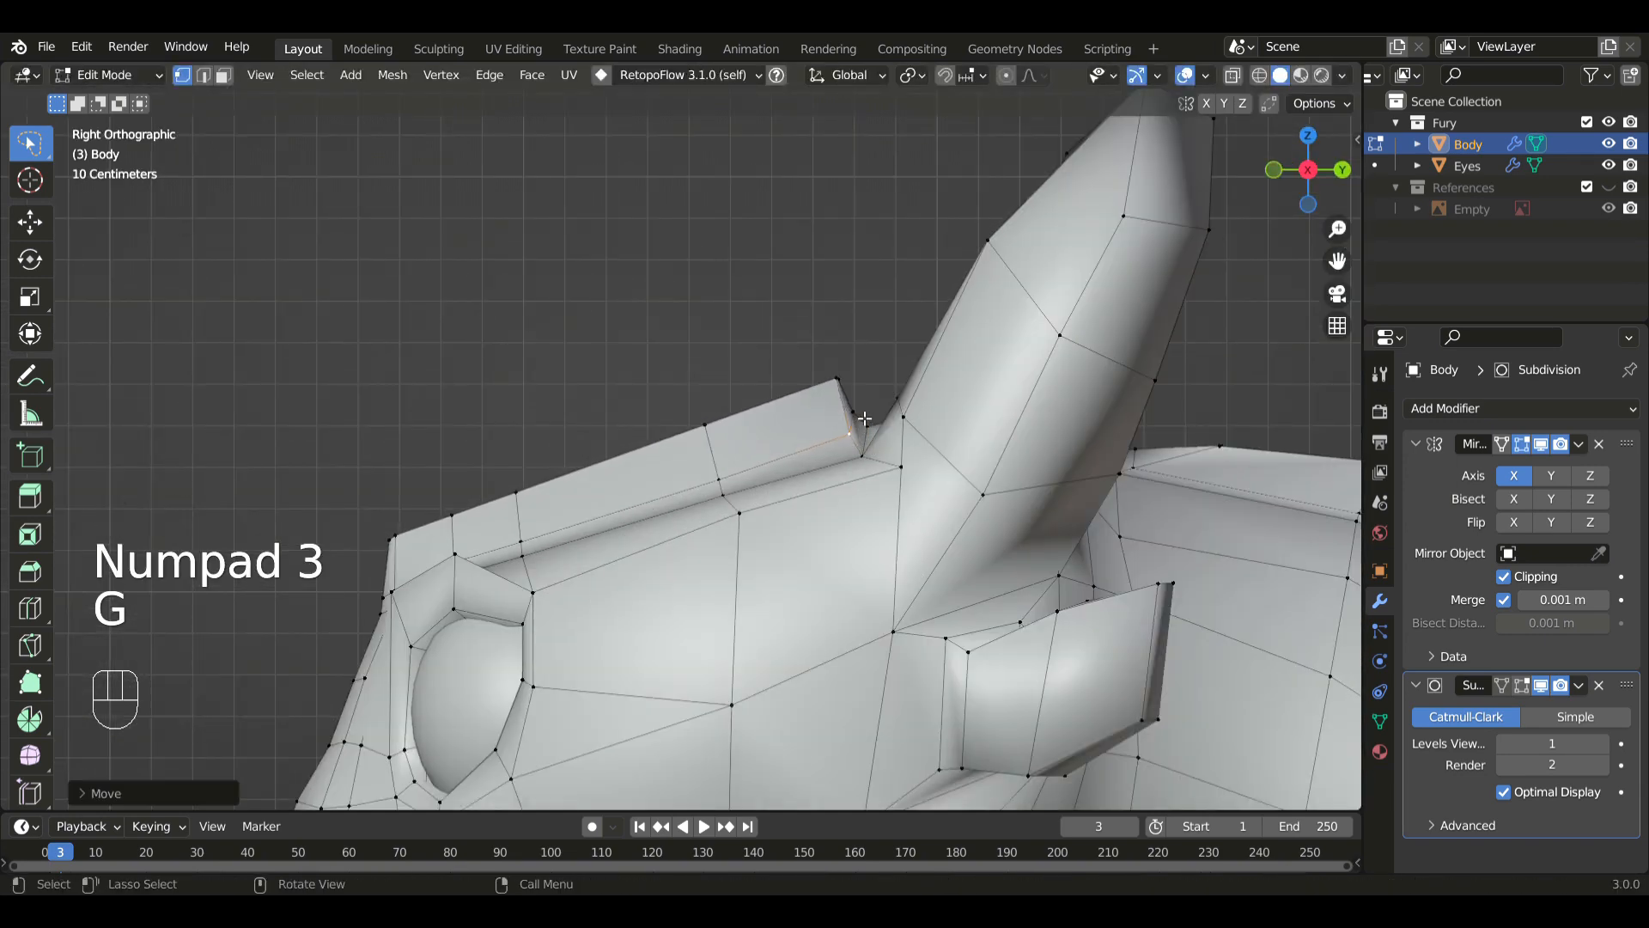
key("g")
left_click(891, 551)
key("g")
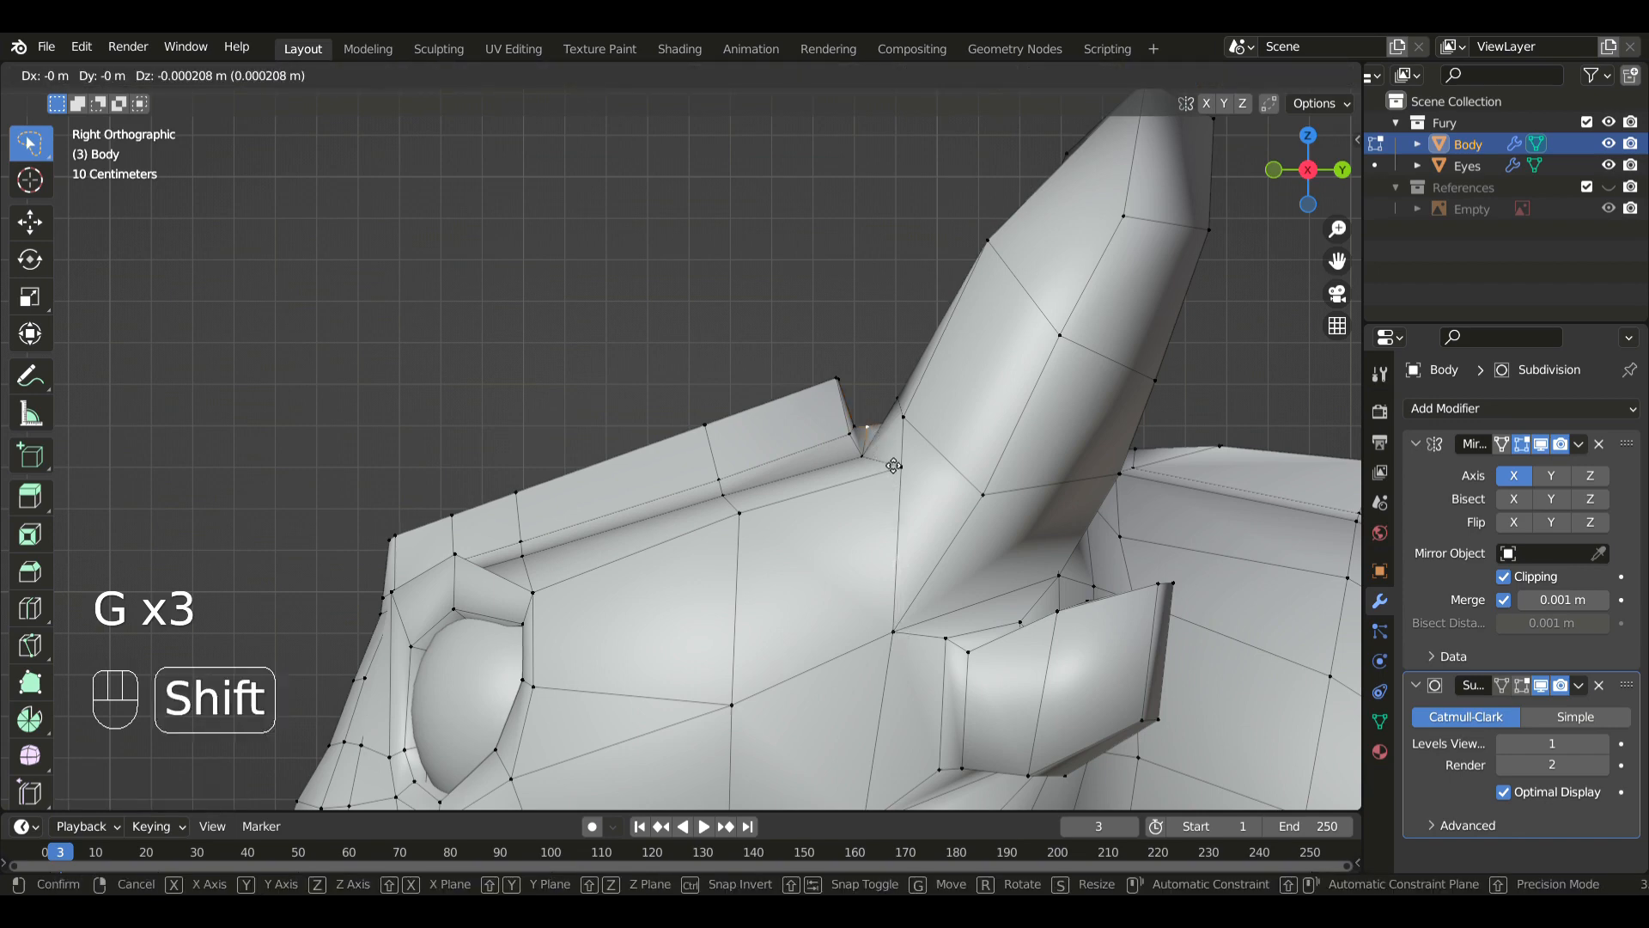
left_click(875, 446)
key("g")
left_click(902, 516)
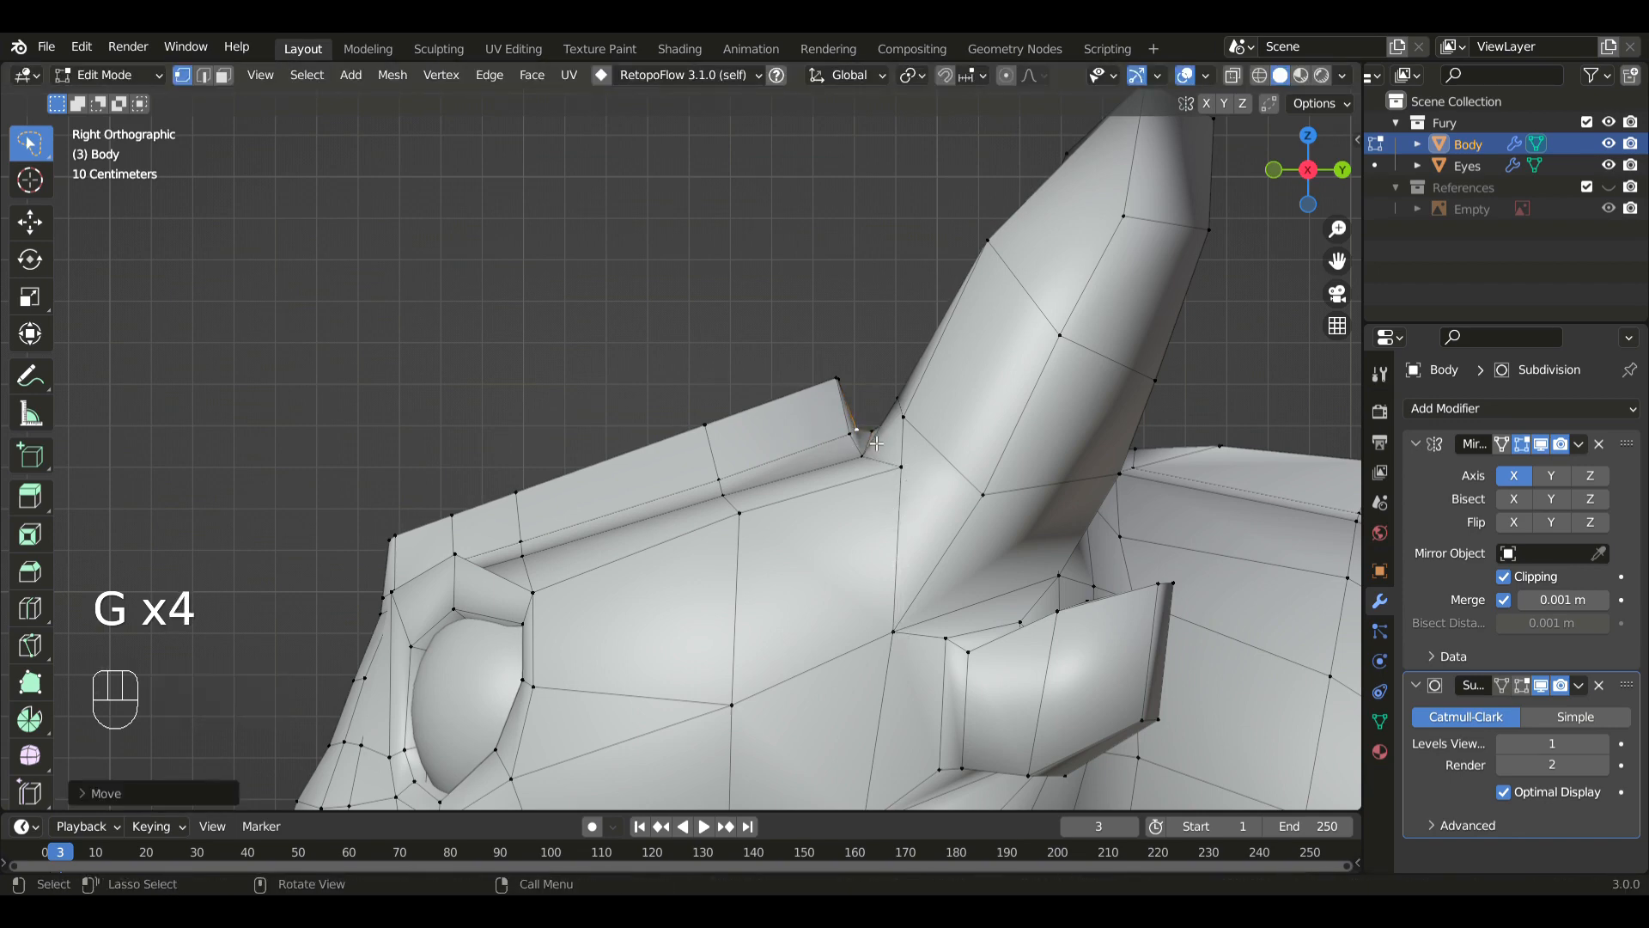
key("g")
left_click(892, 441)
key("g")
left_click(919, 491)
- Inspect the head fin's rear end in perspective and adjust its upper rear corner in the right side view
middle_click_drag(919, 491, 916, 554)
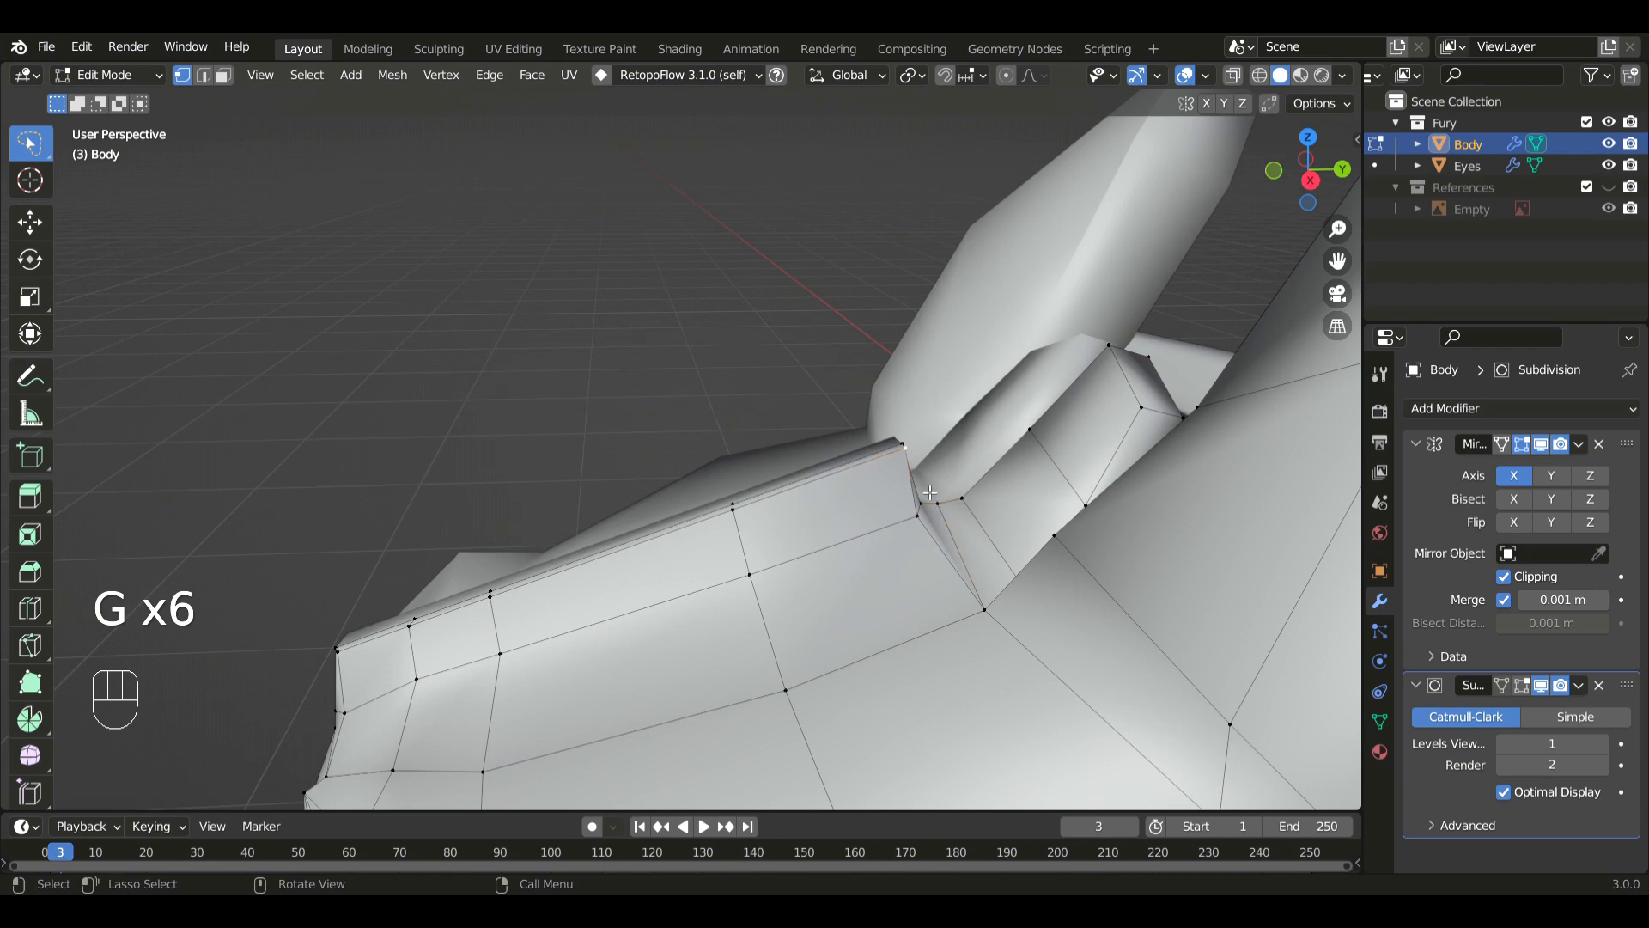
key("KP_3")
key("g")
left_click(919, 505)
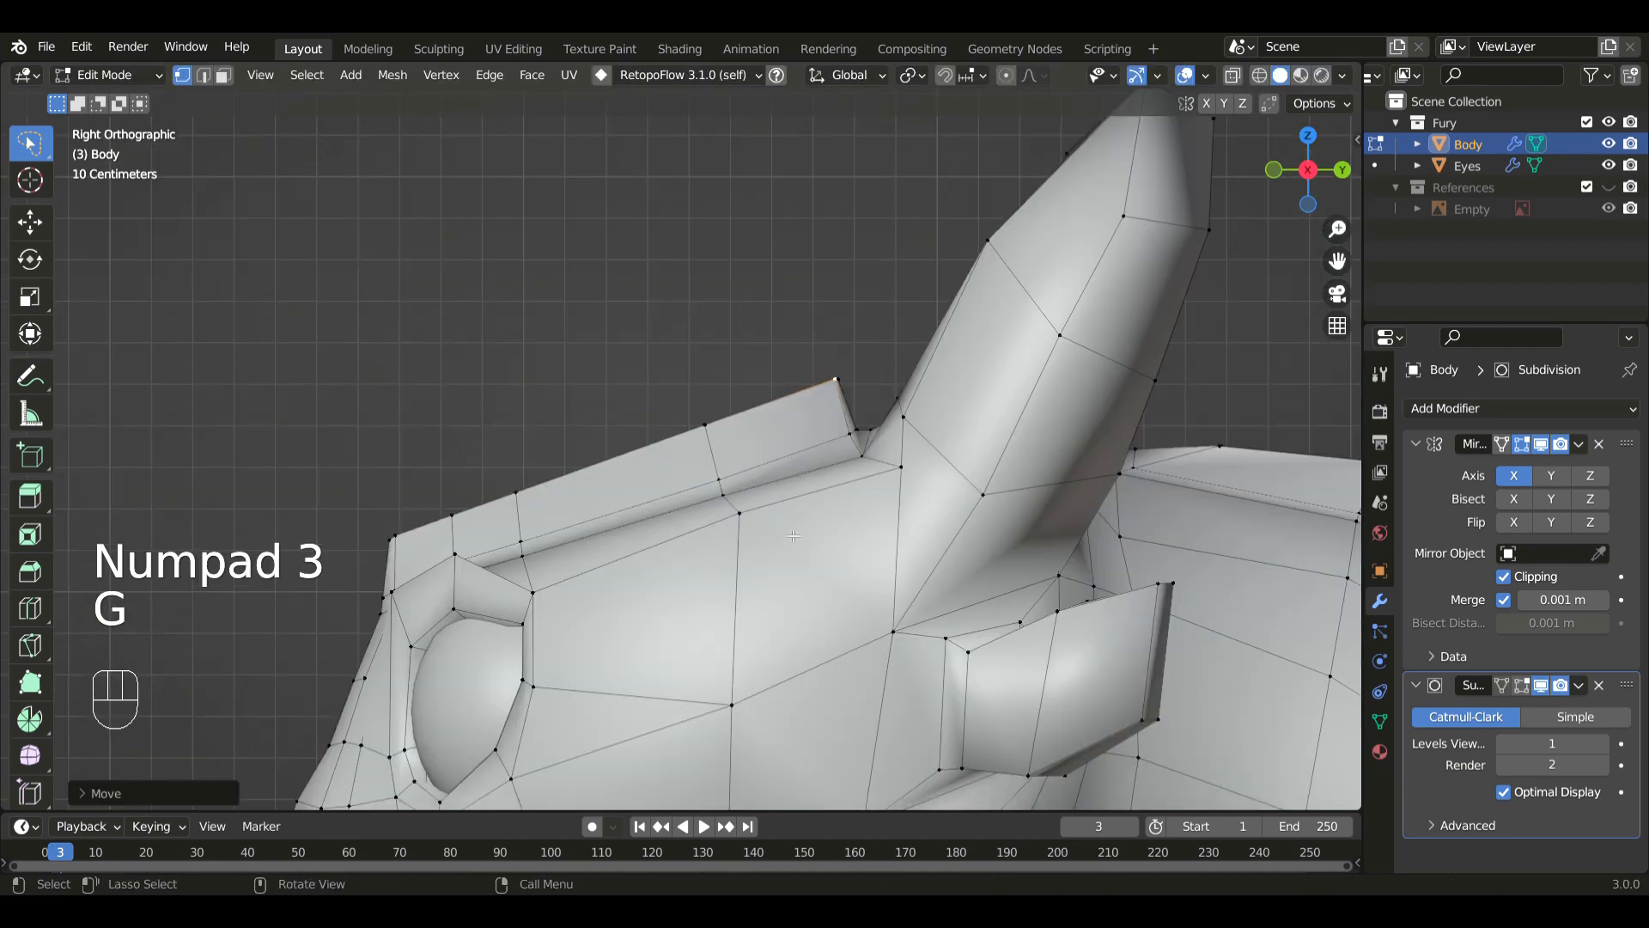
- With X-ray and the subdivided surface shown, lower the head fin's front tip vertices toward the forehead
middle_click_drag(661, 515, 714, 501, "shift")
key("alt+z")
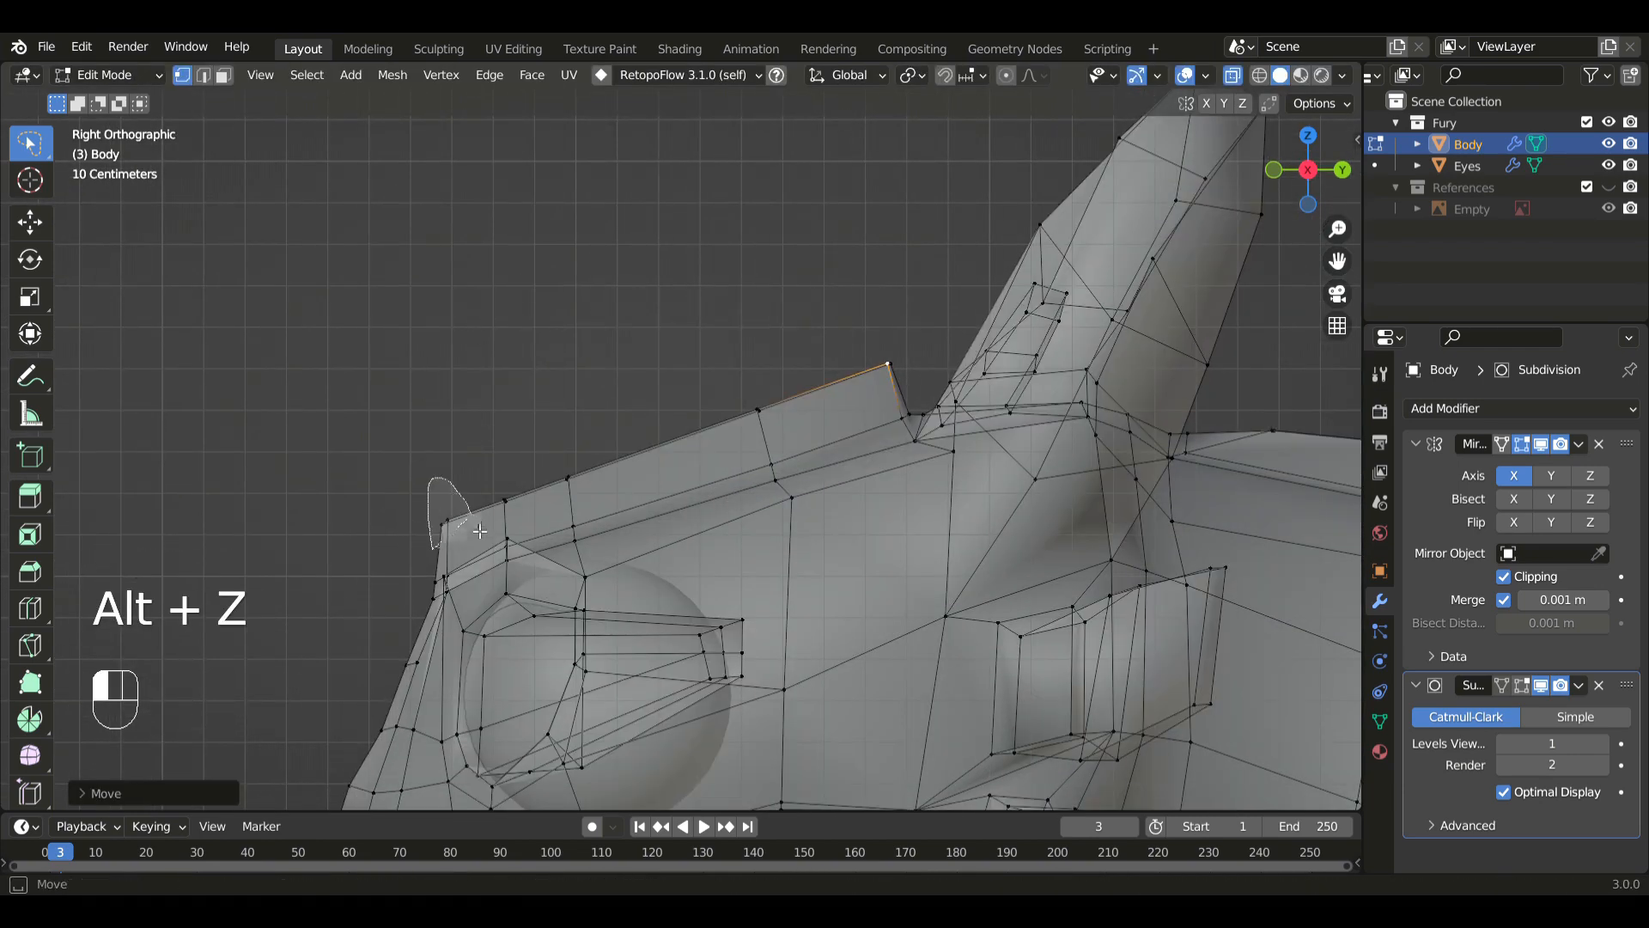
left_click_drag(479, 531, 481, 534)
key("alt+z")
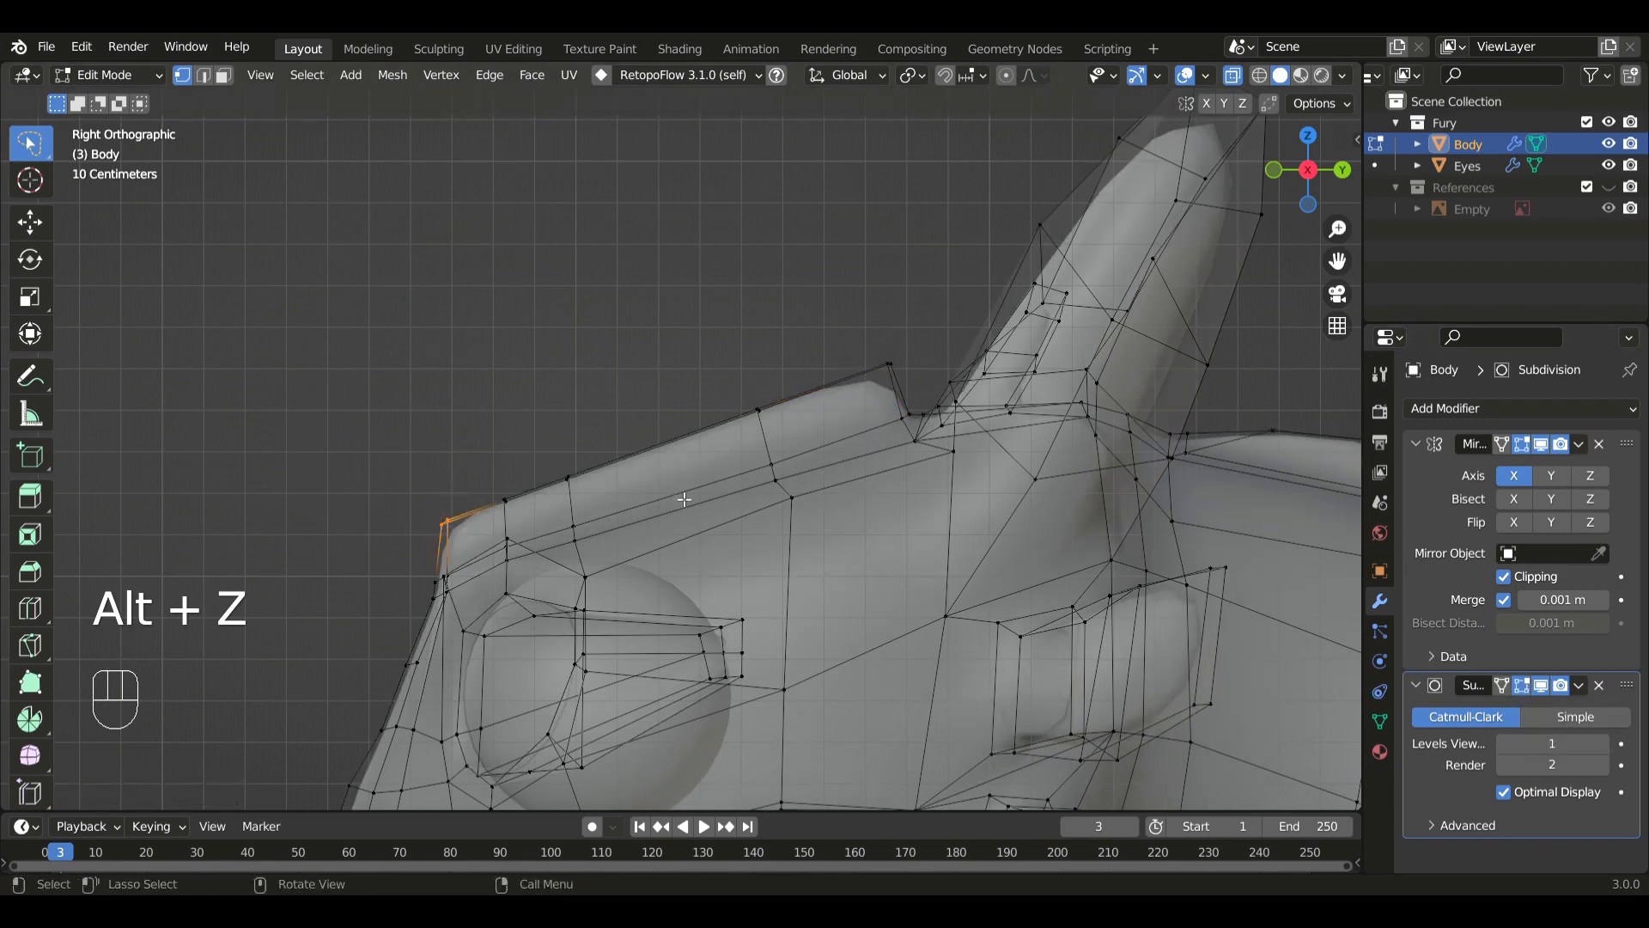
key("g")
left_click(482, 582)
middle_click_drag(482, 582, 584, 600)
key("KP_3")
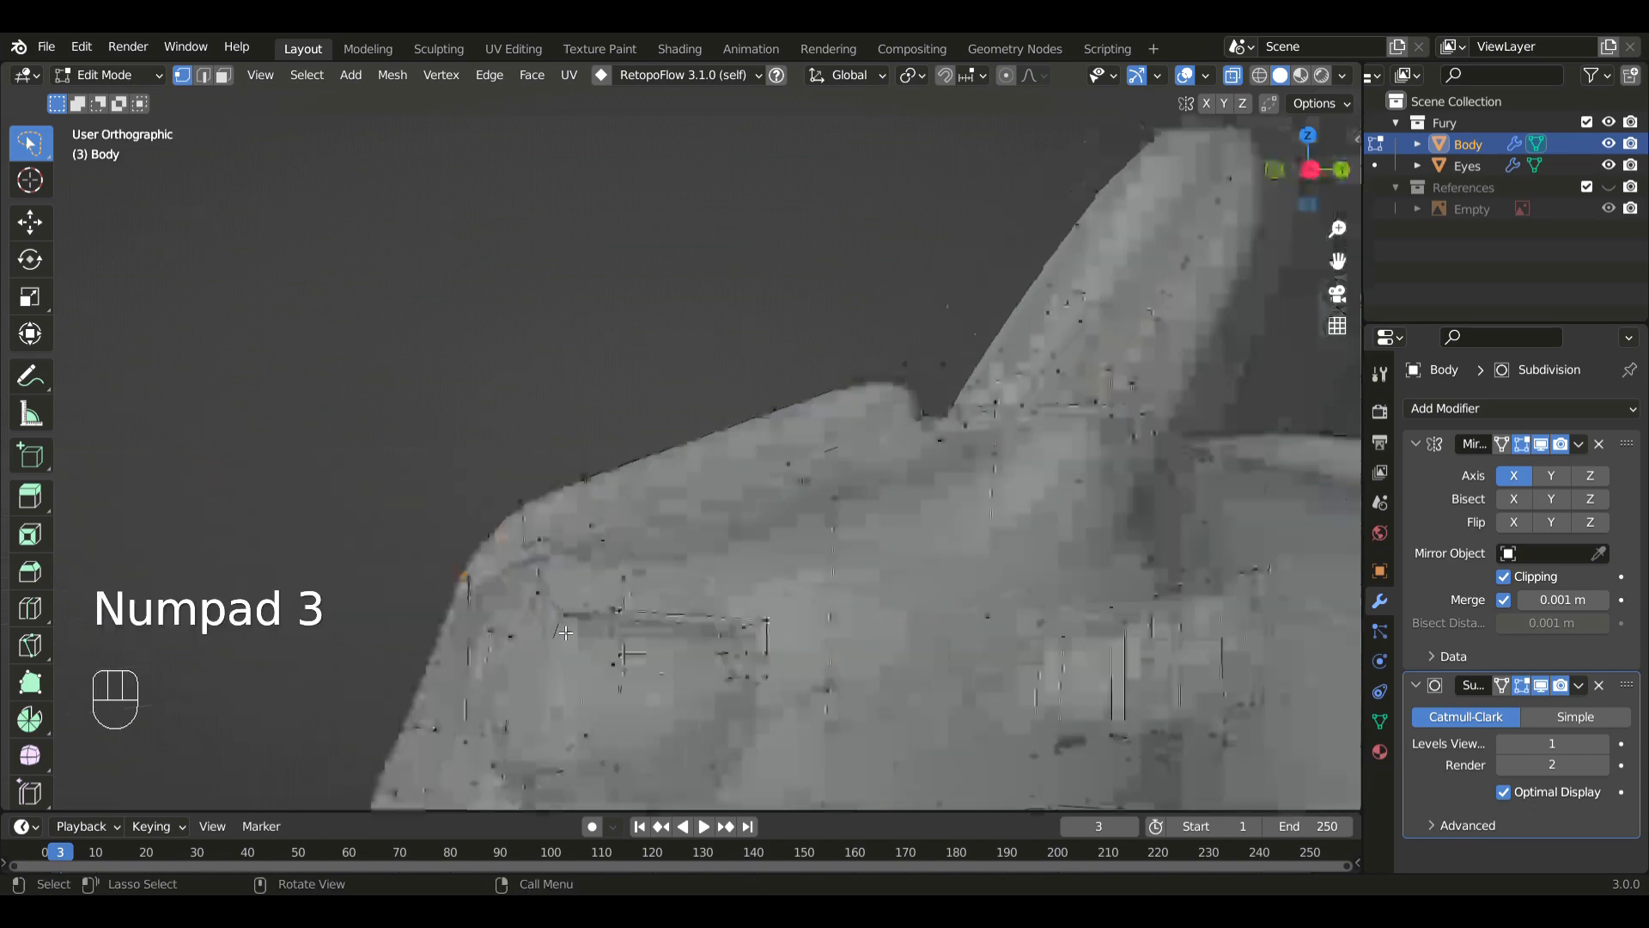
key("g")
left_click(623, 631)
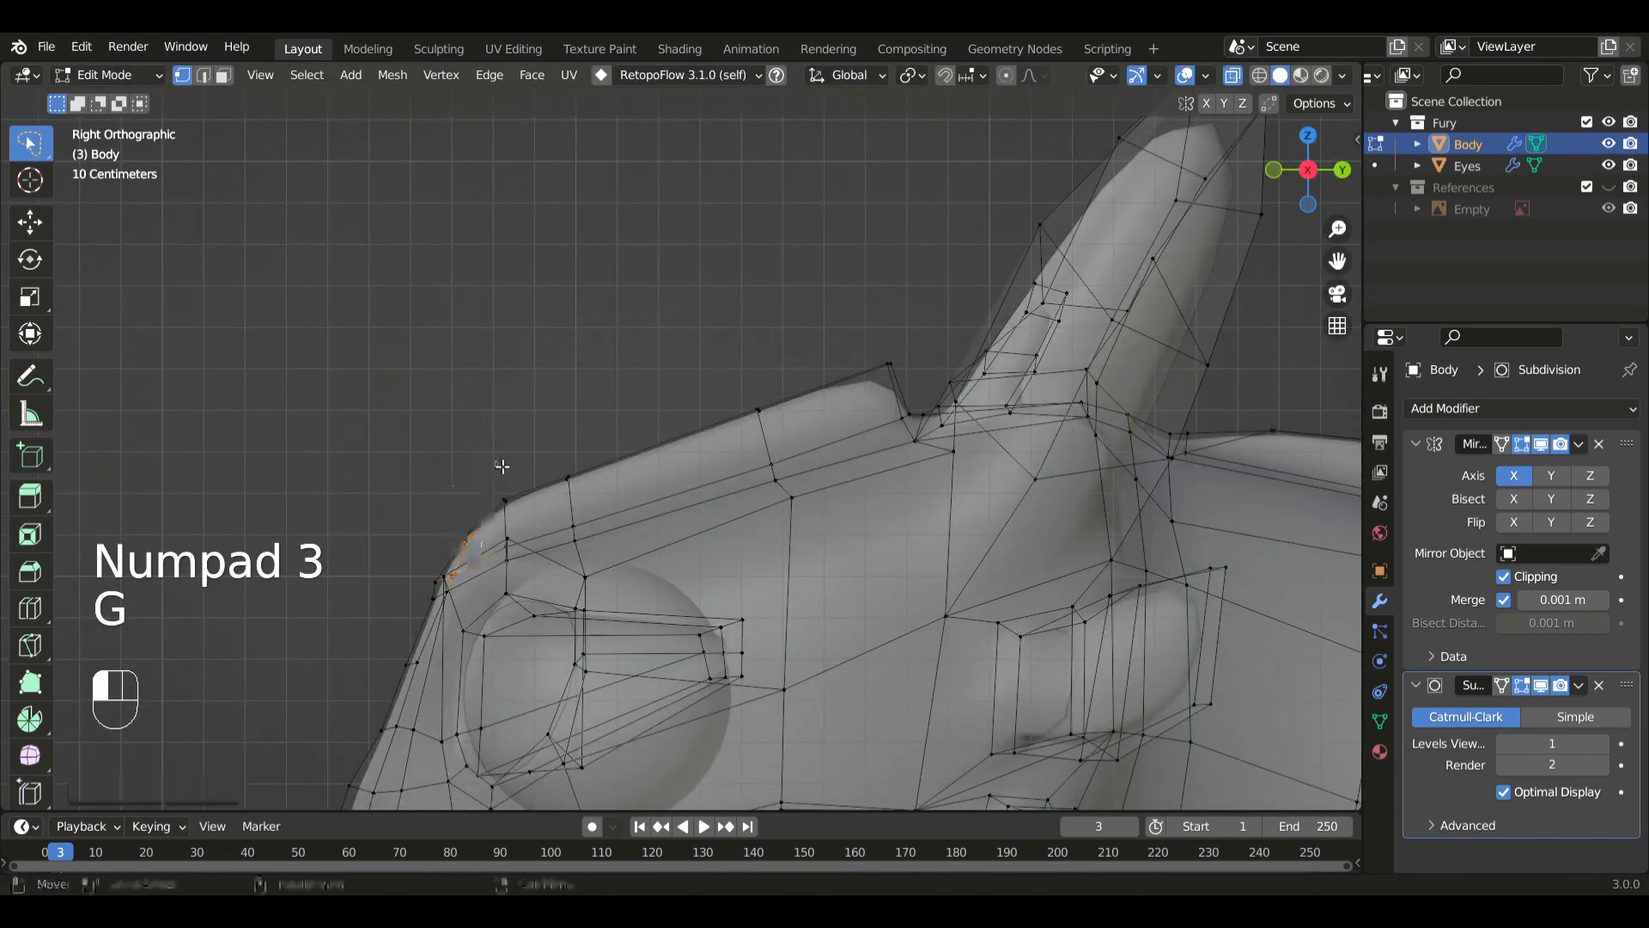
- Move the vertices along the front part of the head fin's top edge so it slopes down in a curve
key("g")
left_click(498, 434)
key("g")
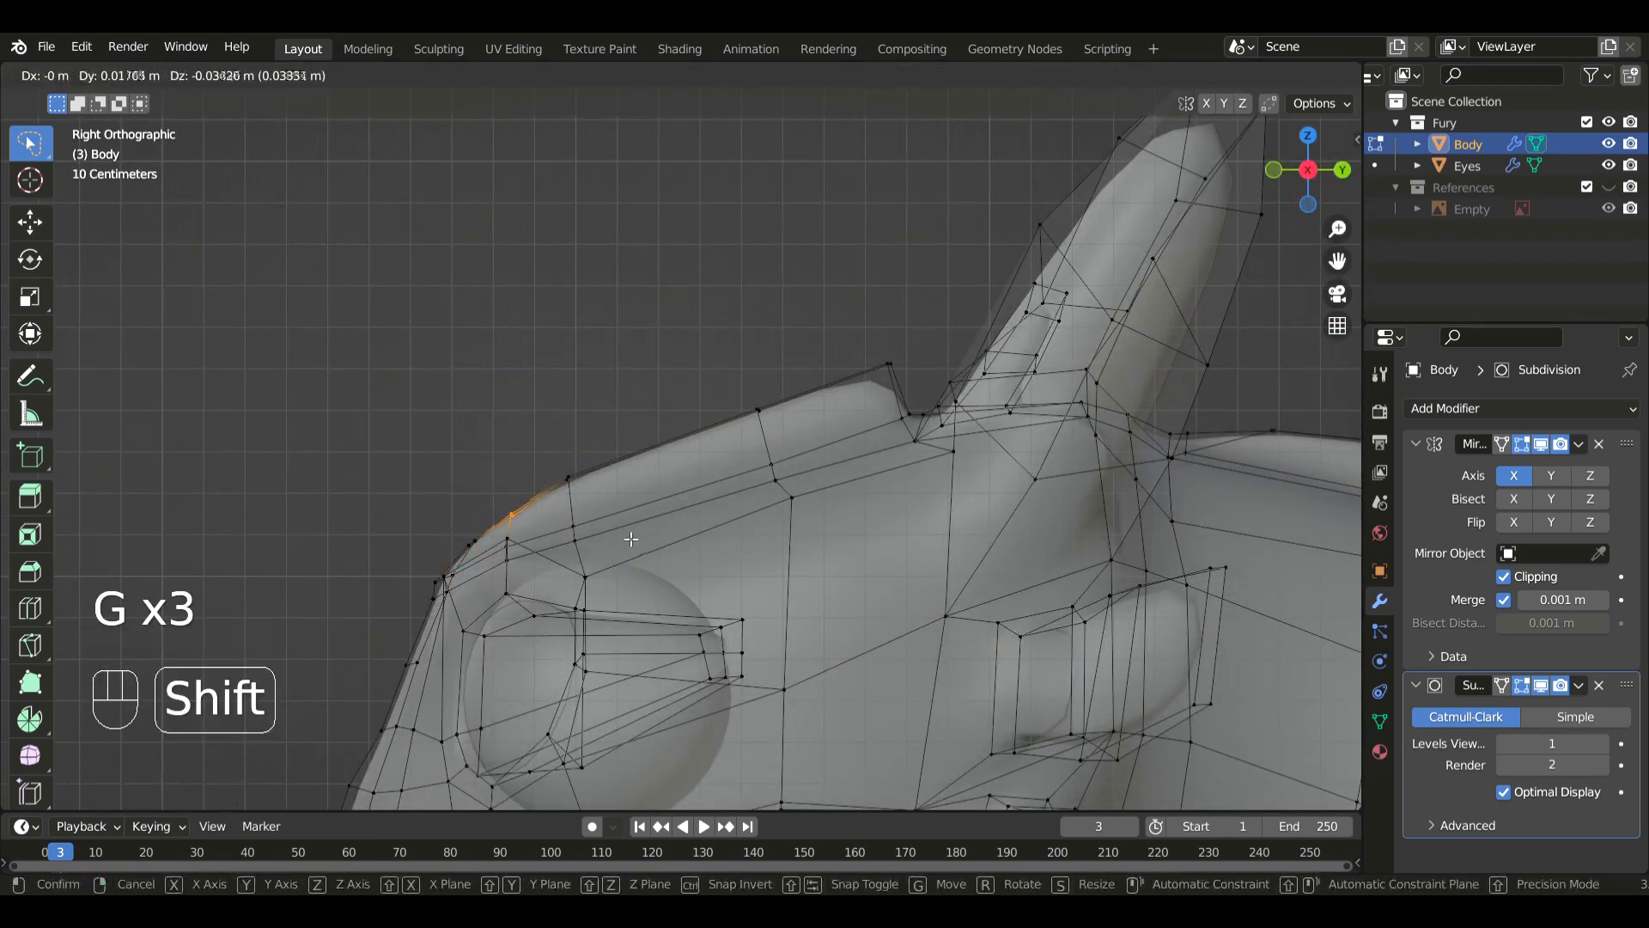
left_click(660, 482)
key("g")
left_click(786, 509)
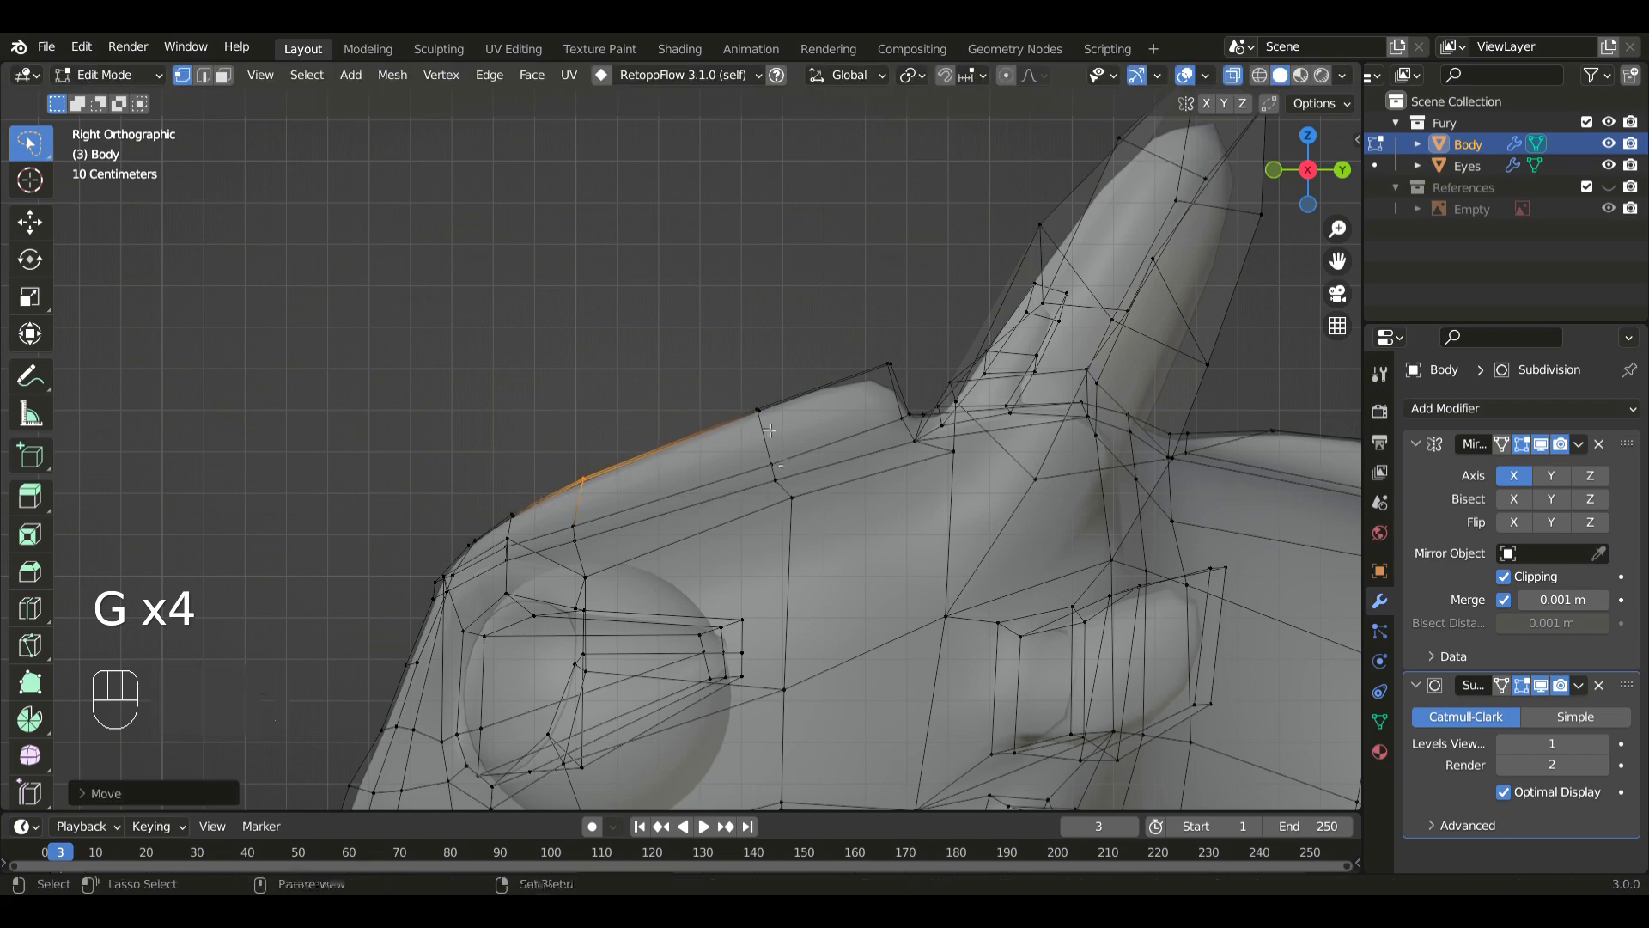
- Lower the head fin's upper rear corner and reposition the neighbouring top-edge vertices to round off the rear end
left_click(890, 363)
key("g")
left_click(895, 350)
key("g")
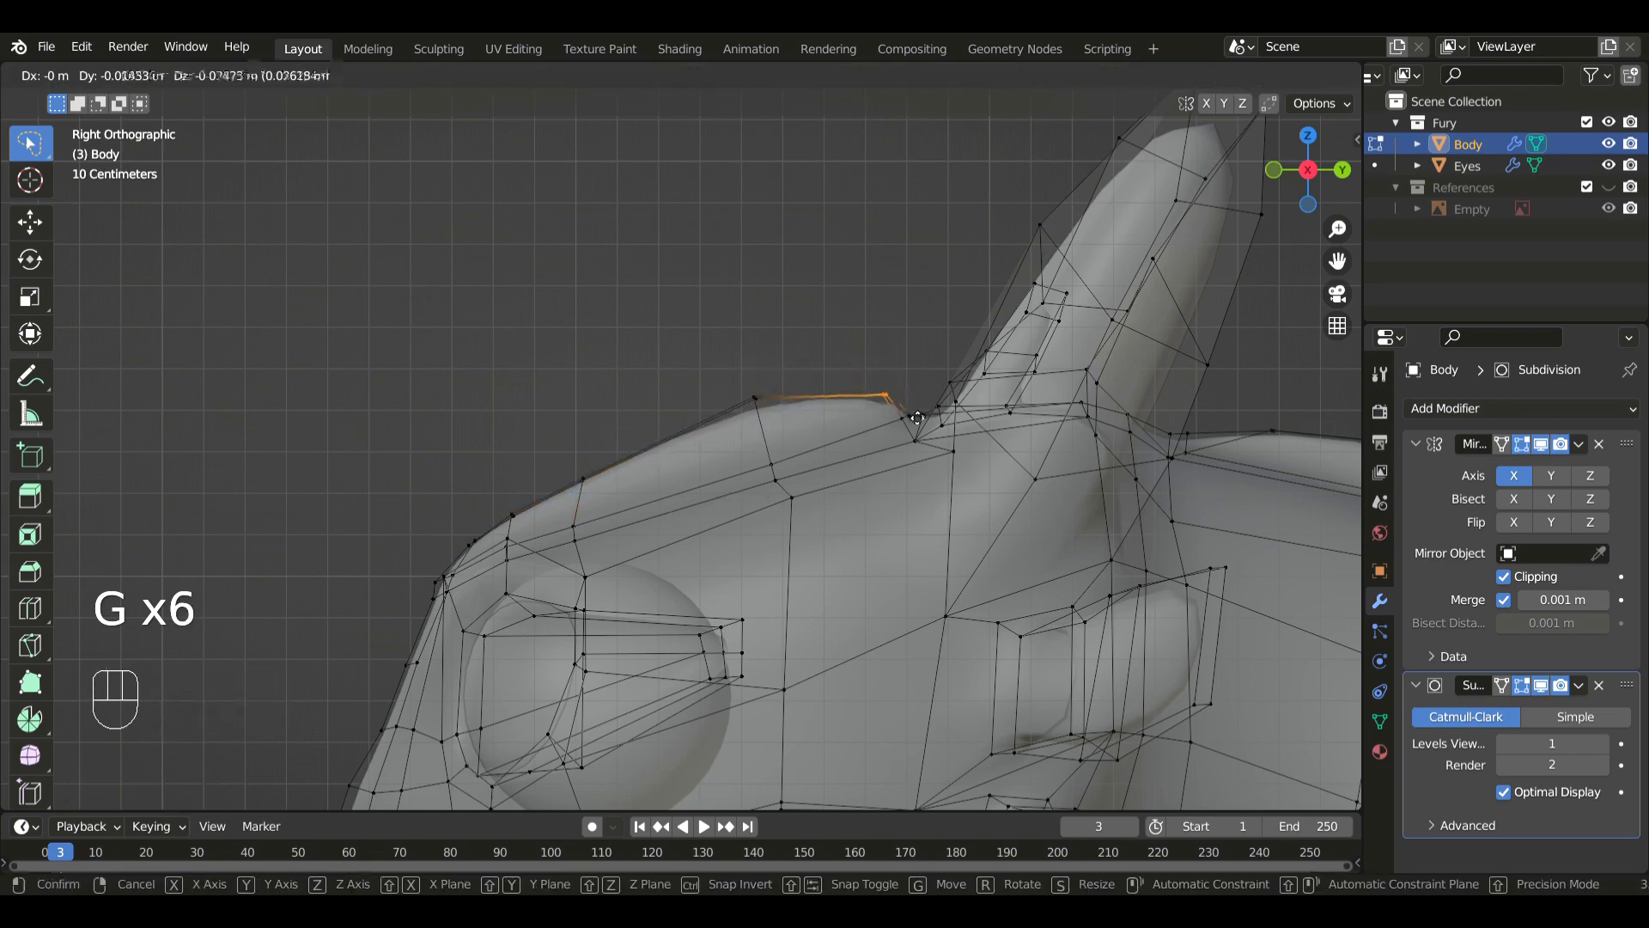
left_click(871, 444)
left_click(752, 397, "shift")
key("g")
left_click(800, 483)
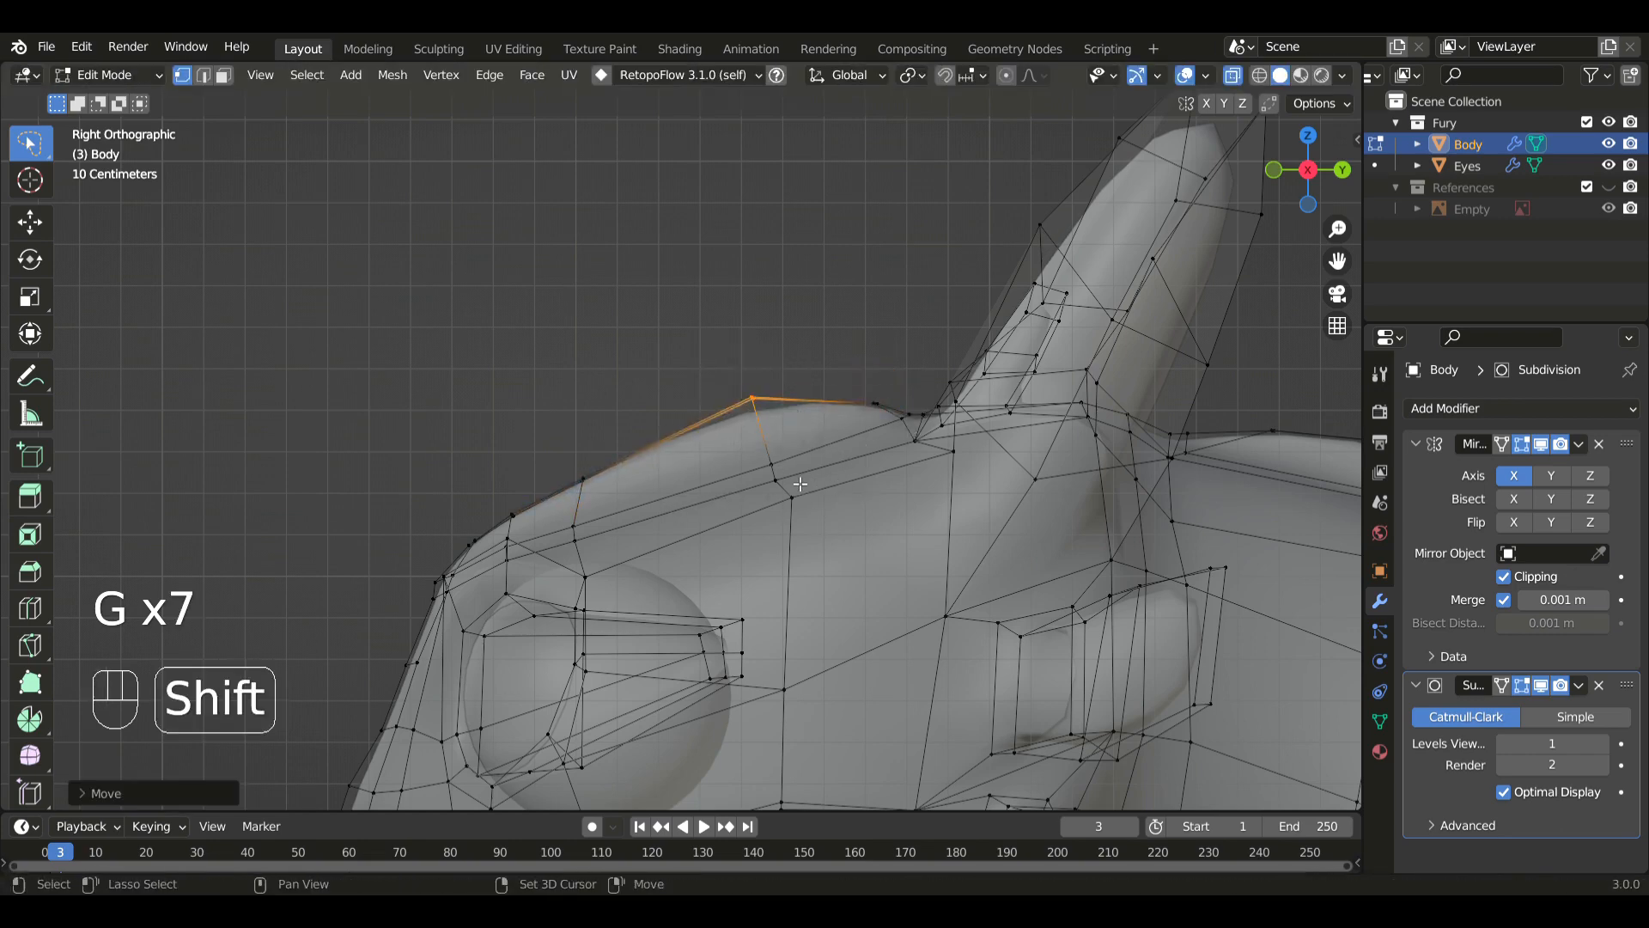
- Adjust the front and middle vertices of the head fin's top edge to smooth its arc over the forehead
left_click_drag(588, 427, 584, 423)
key("g")
left_click(601, 412)
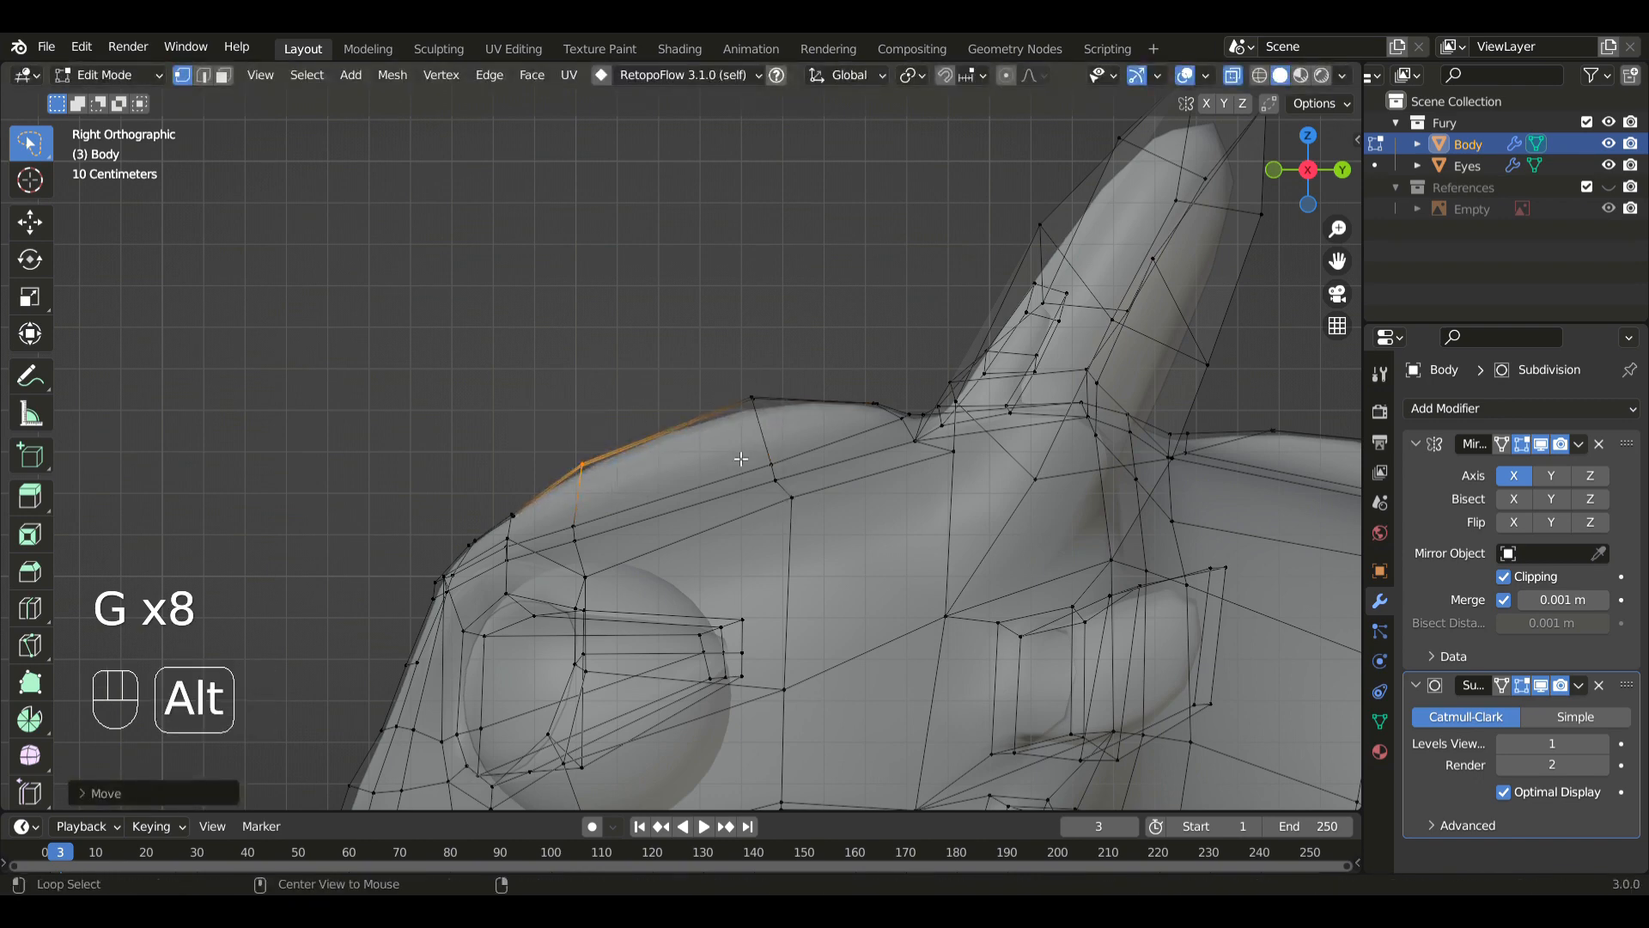
key("alt+z")
key("alt+z")
key("g")
left_click(532, 531)
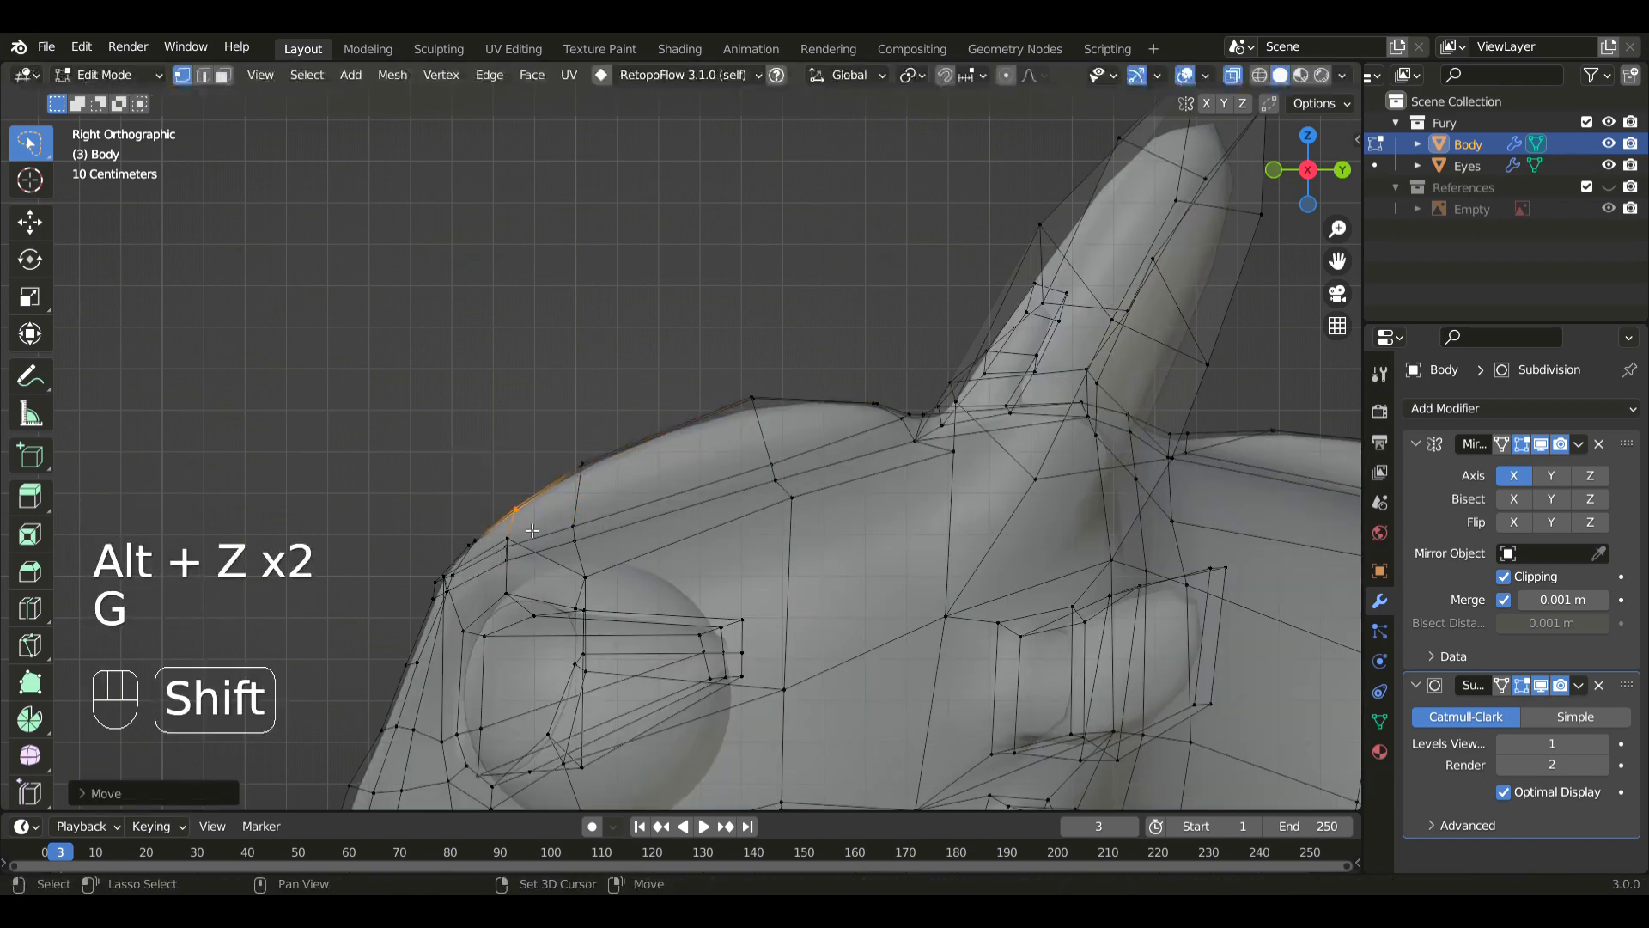
key("g")
left_click(464, 529)
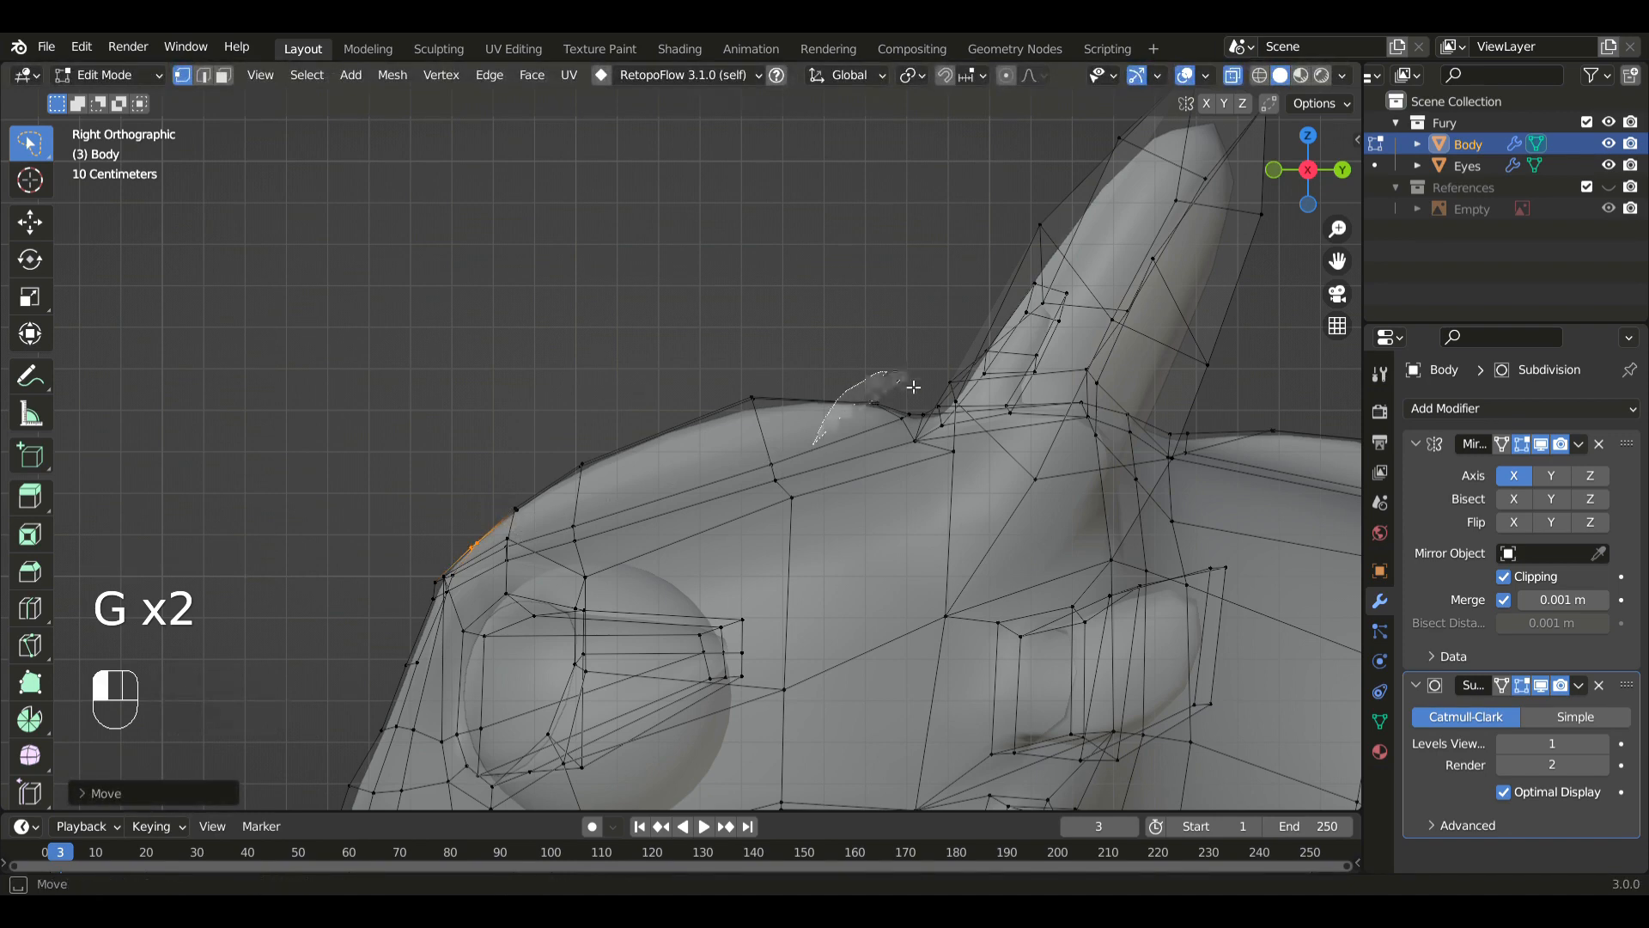
- Blend the head fin's rear base vertices down into the head, and check the smoothed profile in Object Mode
key("g")
left_click(893, 403)
key("g")
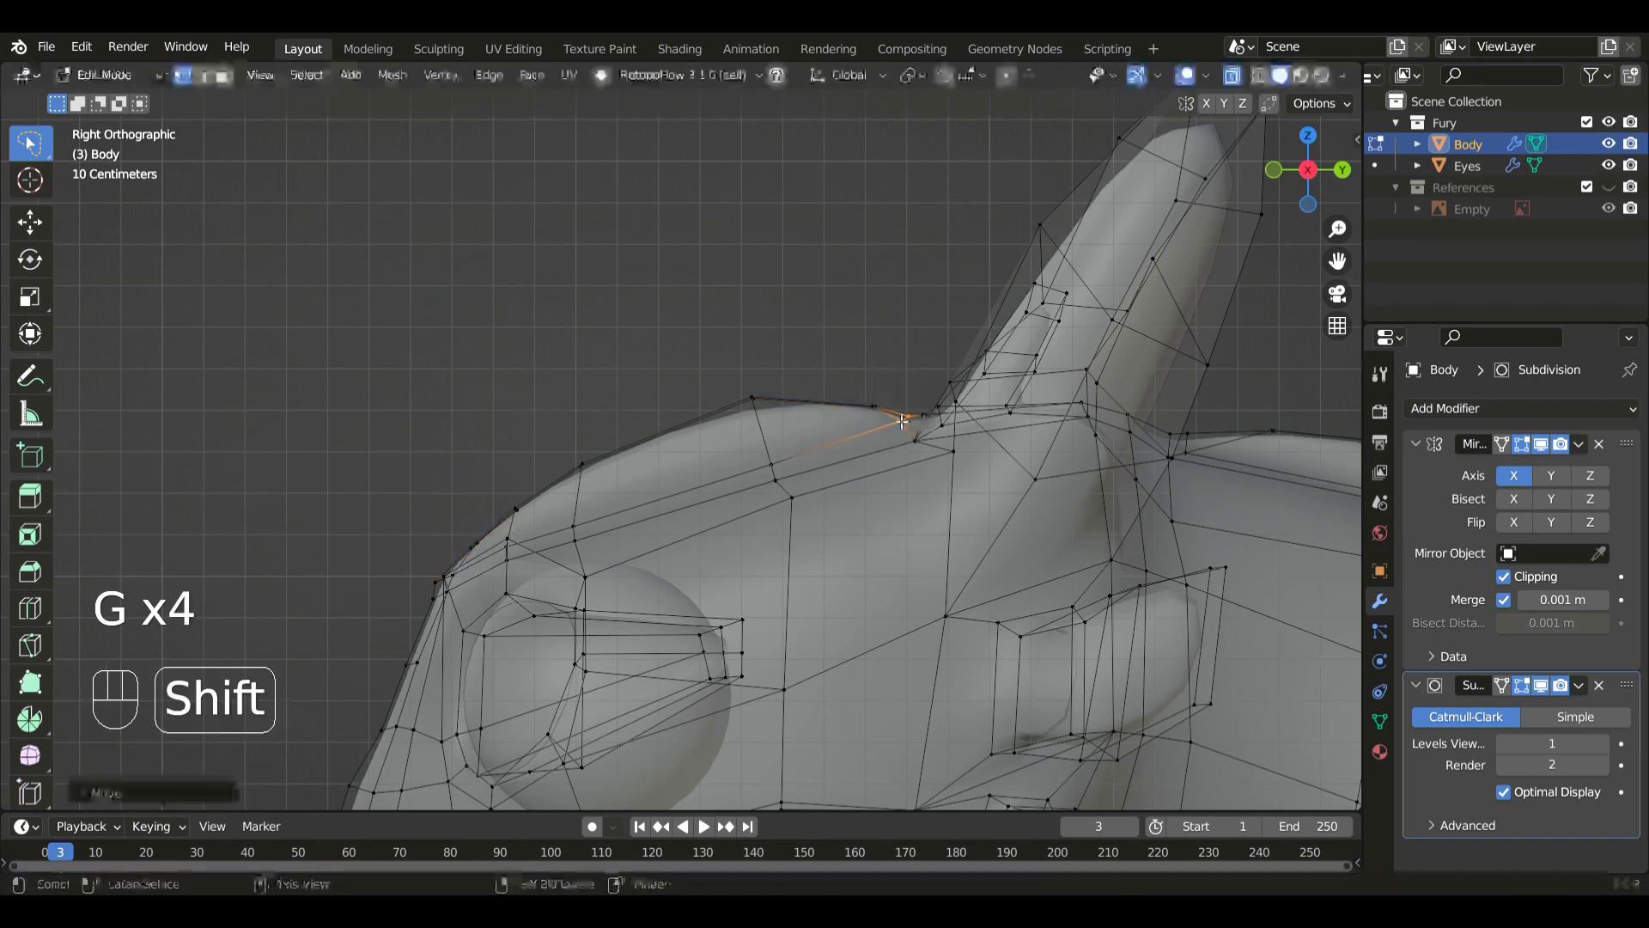
left_click(902, 421)
key("g")
left_click(688, 488)
key("alt+z")
key("Tab")
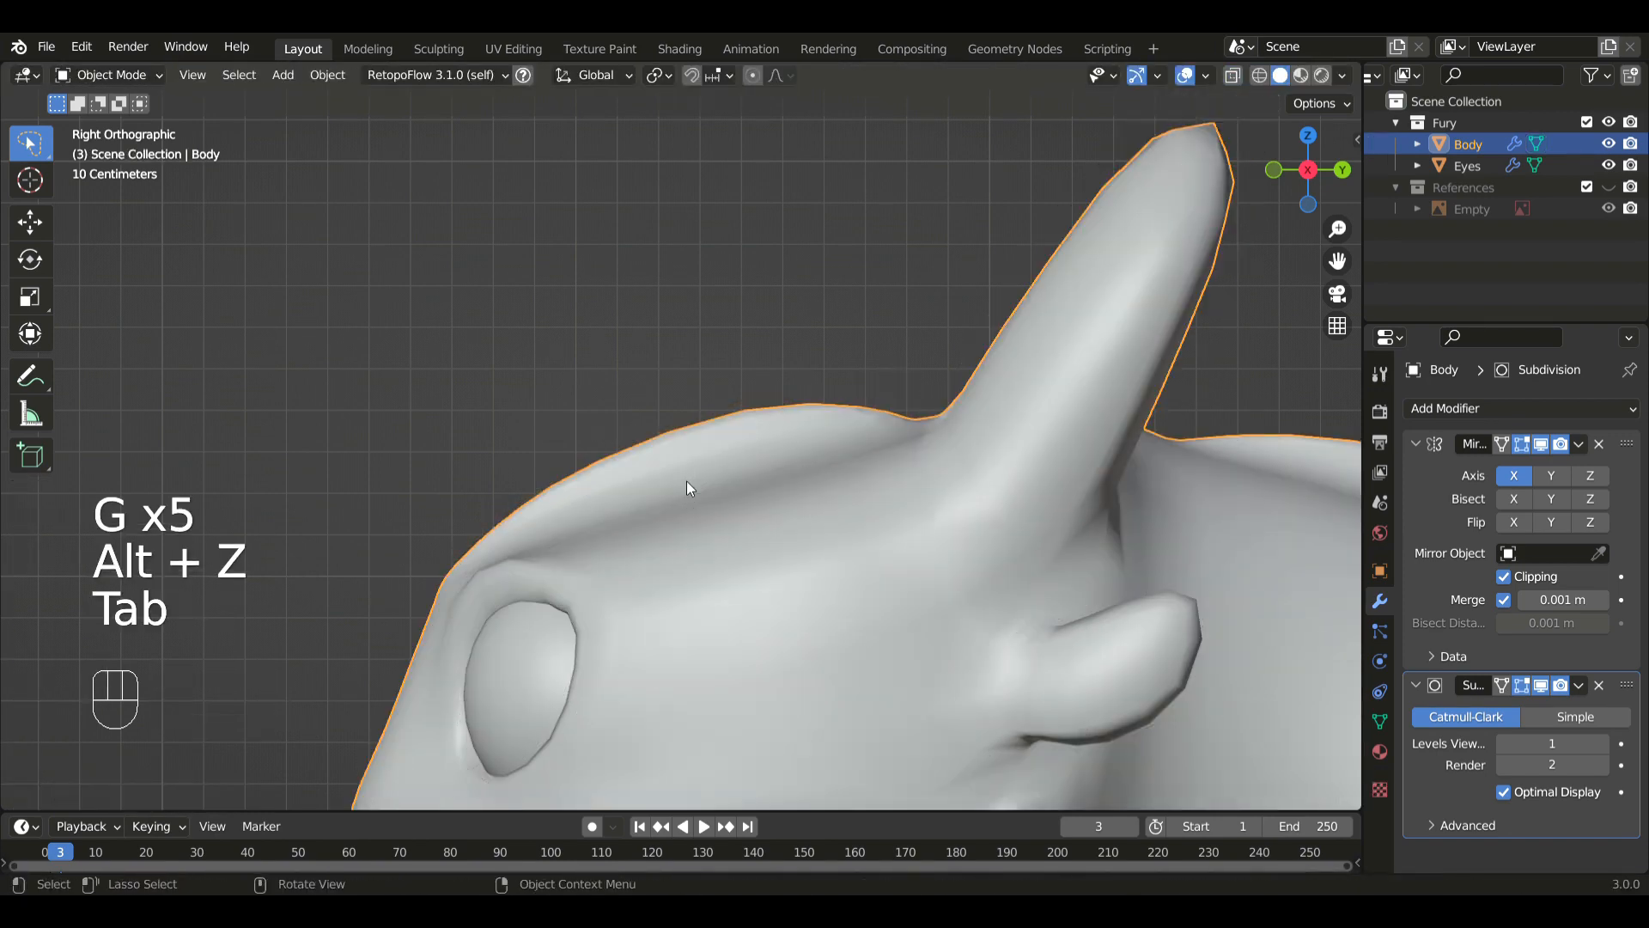
- Select the edge path along one side of the head fin's top and move it along X toward the centreline
scroll(692, 494, "down", 5)
middle_click_drag(700, 501, 833, 585)
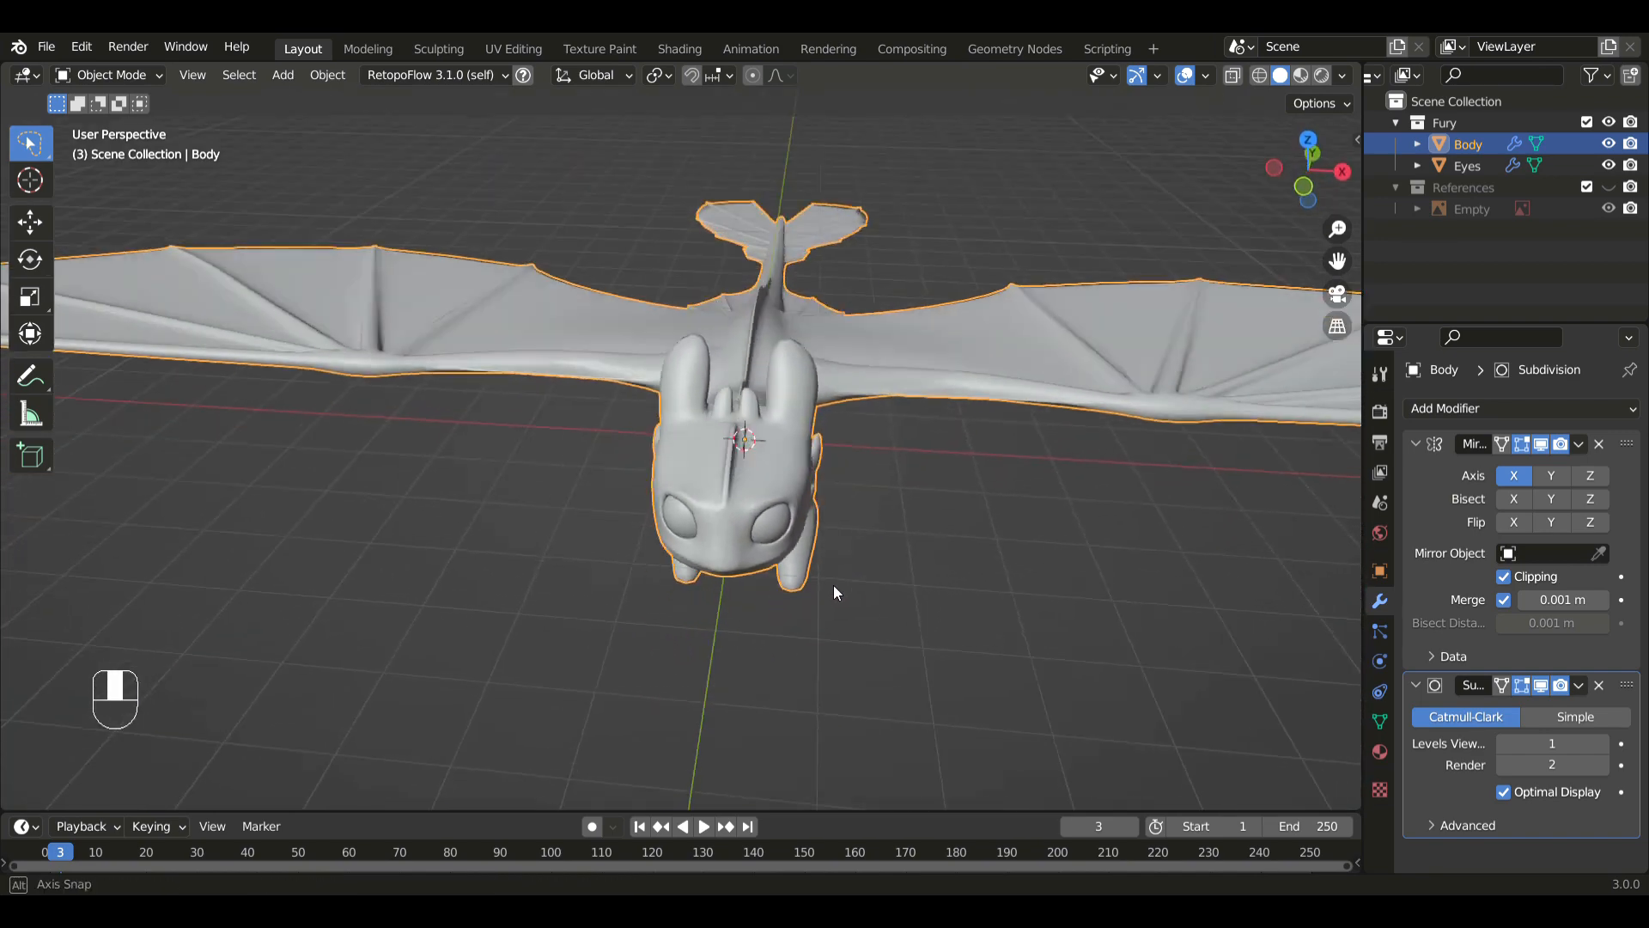
scroll(827, 585, "up", 3)
key("Tab")
scroll(842, 515, "up", 5)
key("2")
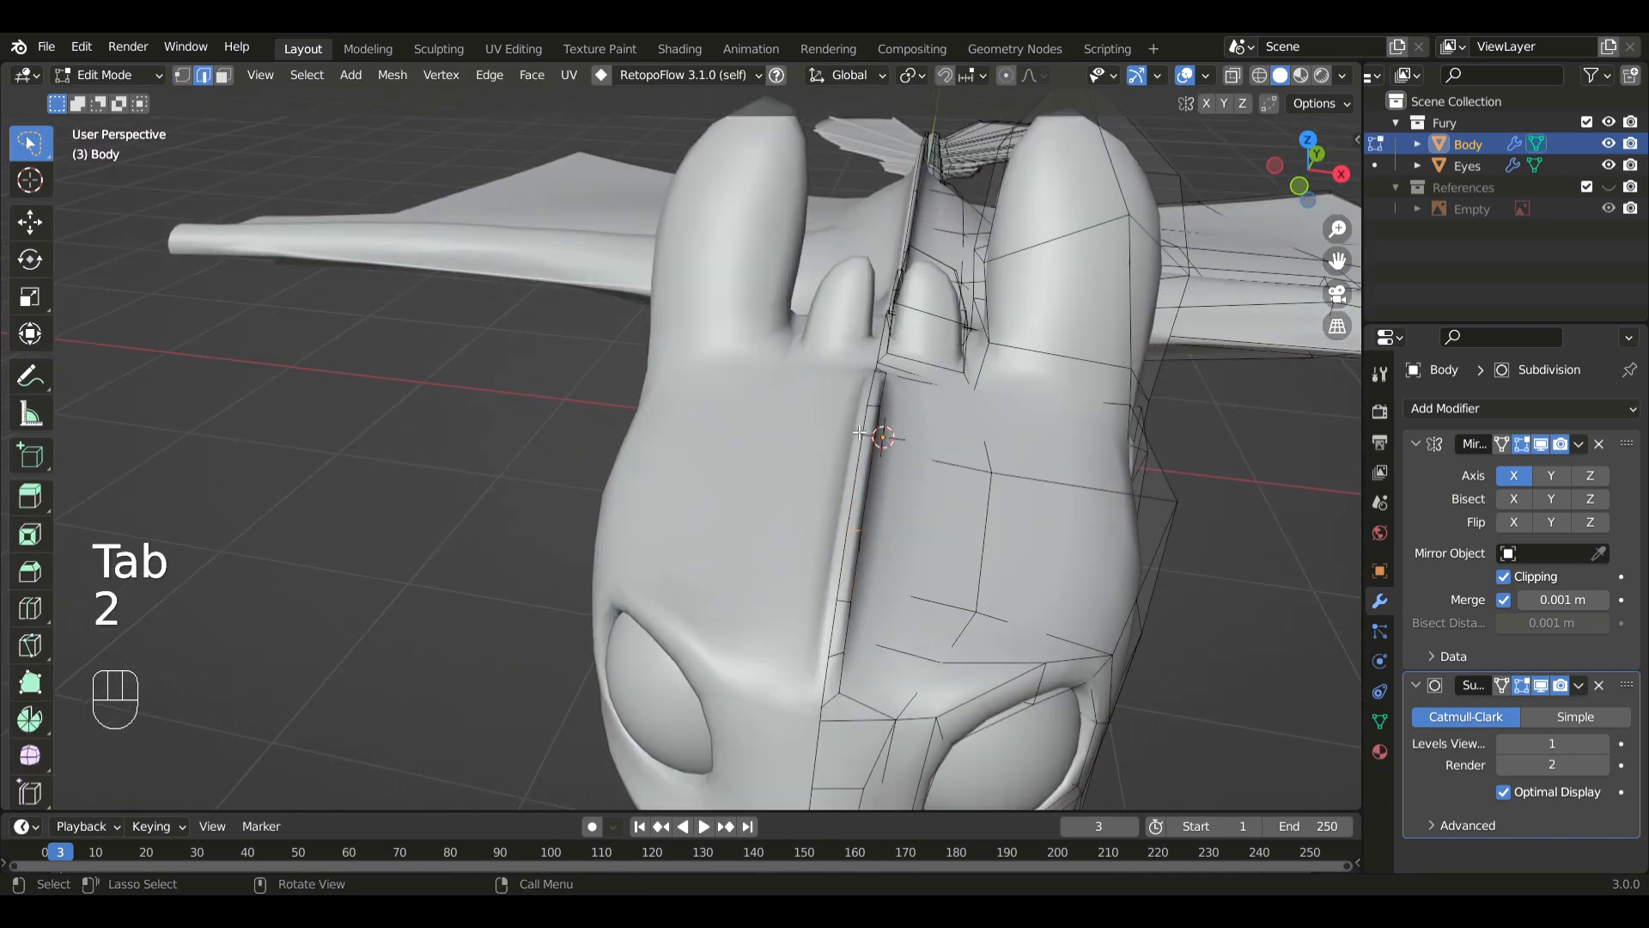
left_click(846, 646, "ctrl")
key("g")
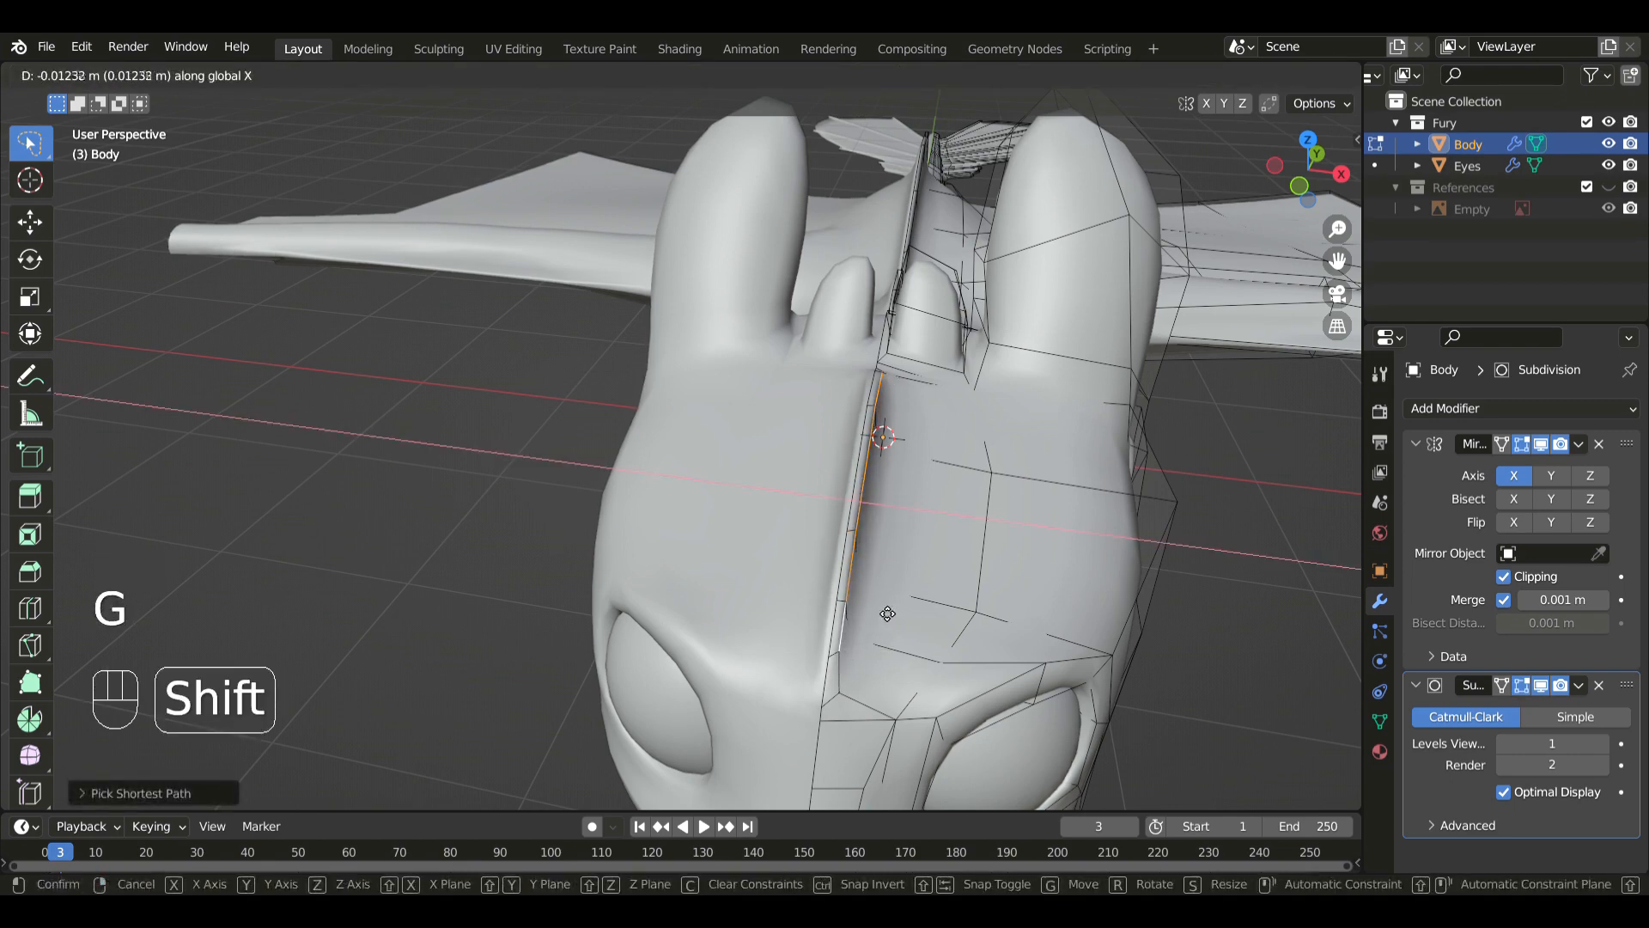
left_click(887, 614)
- Check the head fin in Object Mode, and slide its selected upper side edges down to thin the fin
scroll(887, 613, "down", 3)
middle_click_drag(887, 613, 861, 511)
key("Tab")
scroll(866, 488, "up", 3)
key("Tab")
key("g")
key("g")
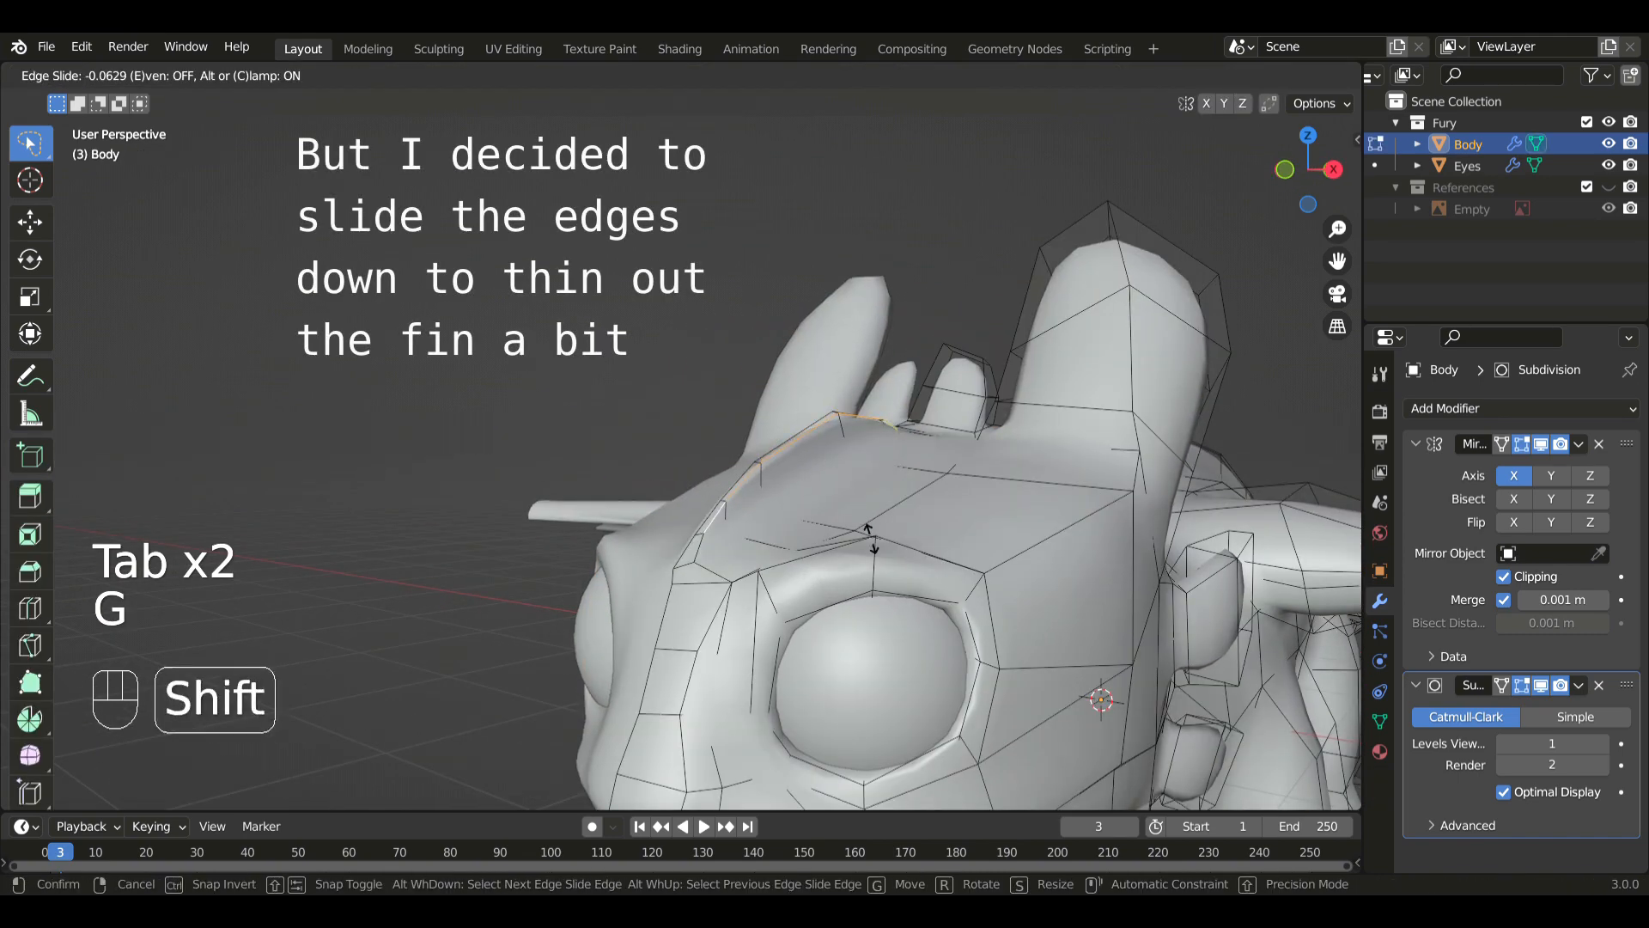
left_click(877, 560)
- Raise the middle edge of the head fin's top slightly and fine-tune its front and rear vertices in the right side view
key("KP_3")
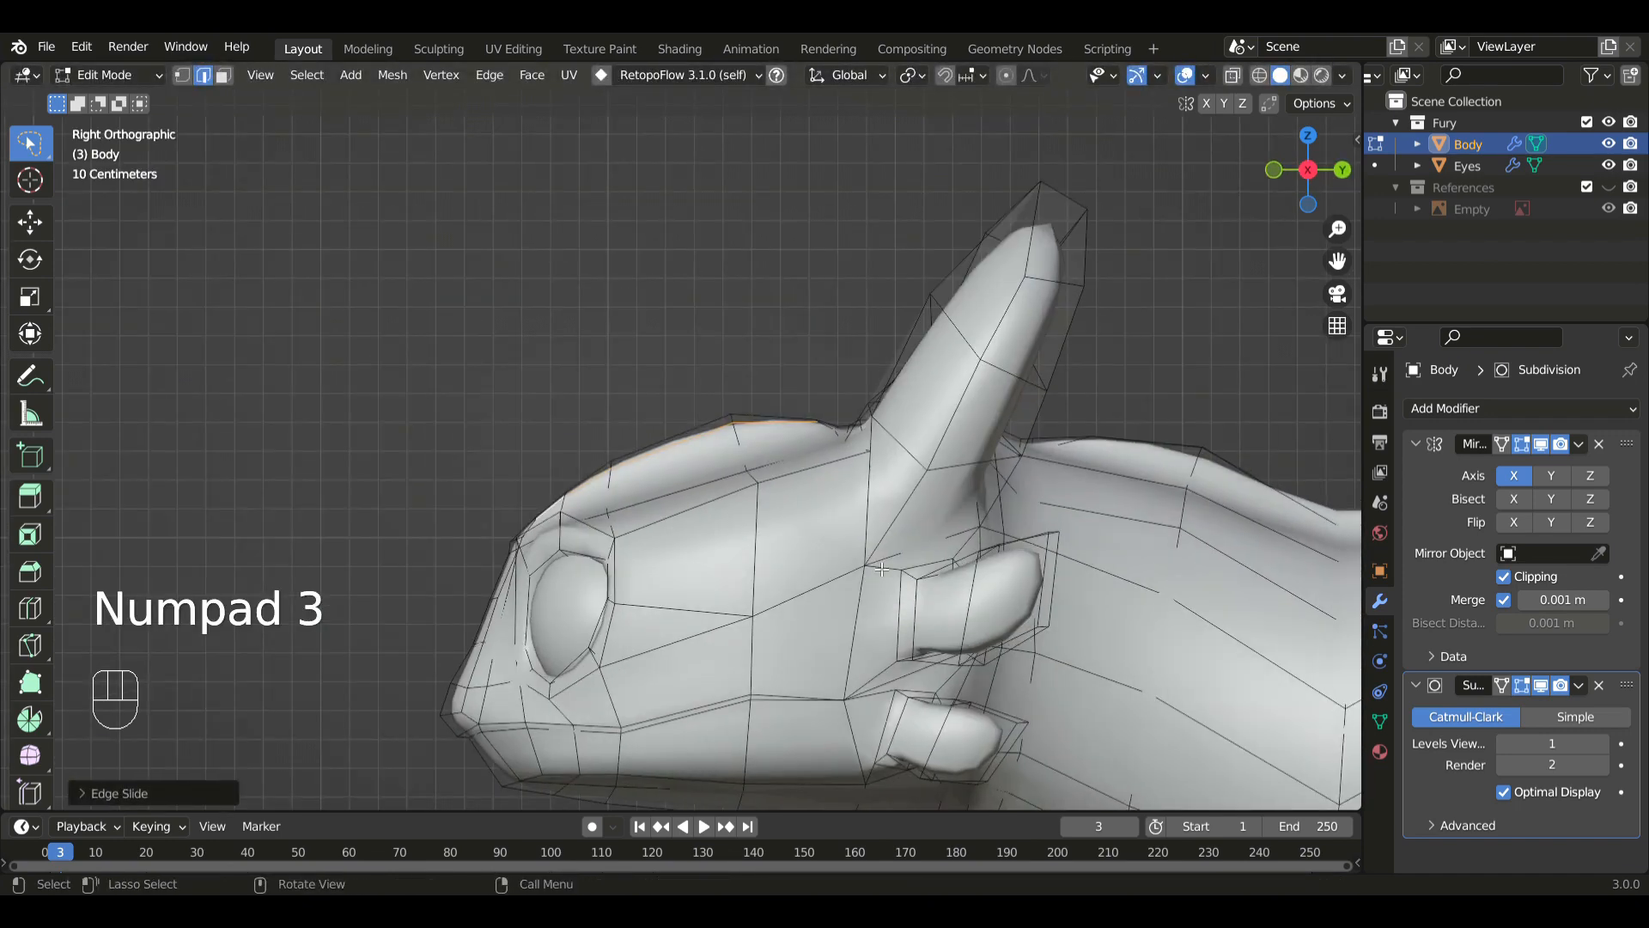
scroll(696, 424, "up", 4)
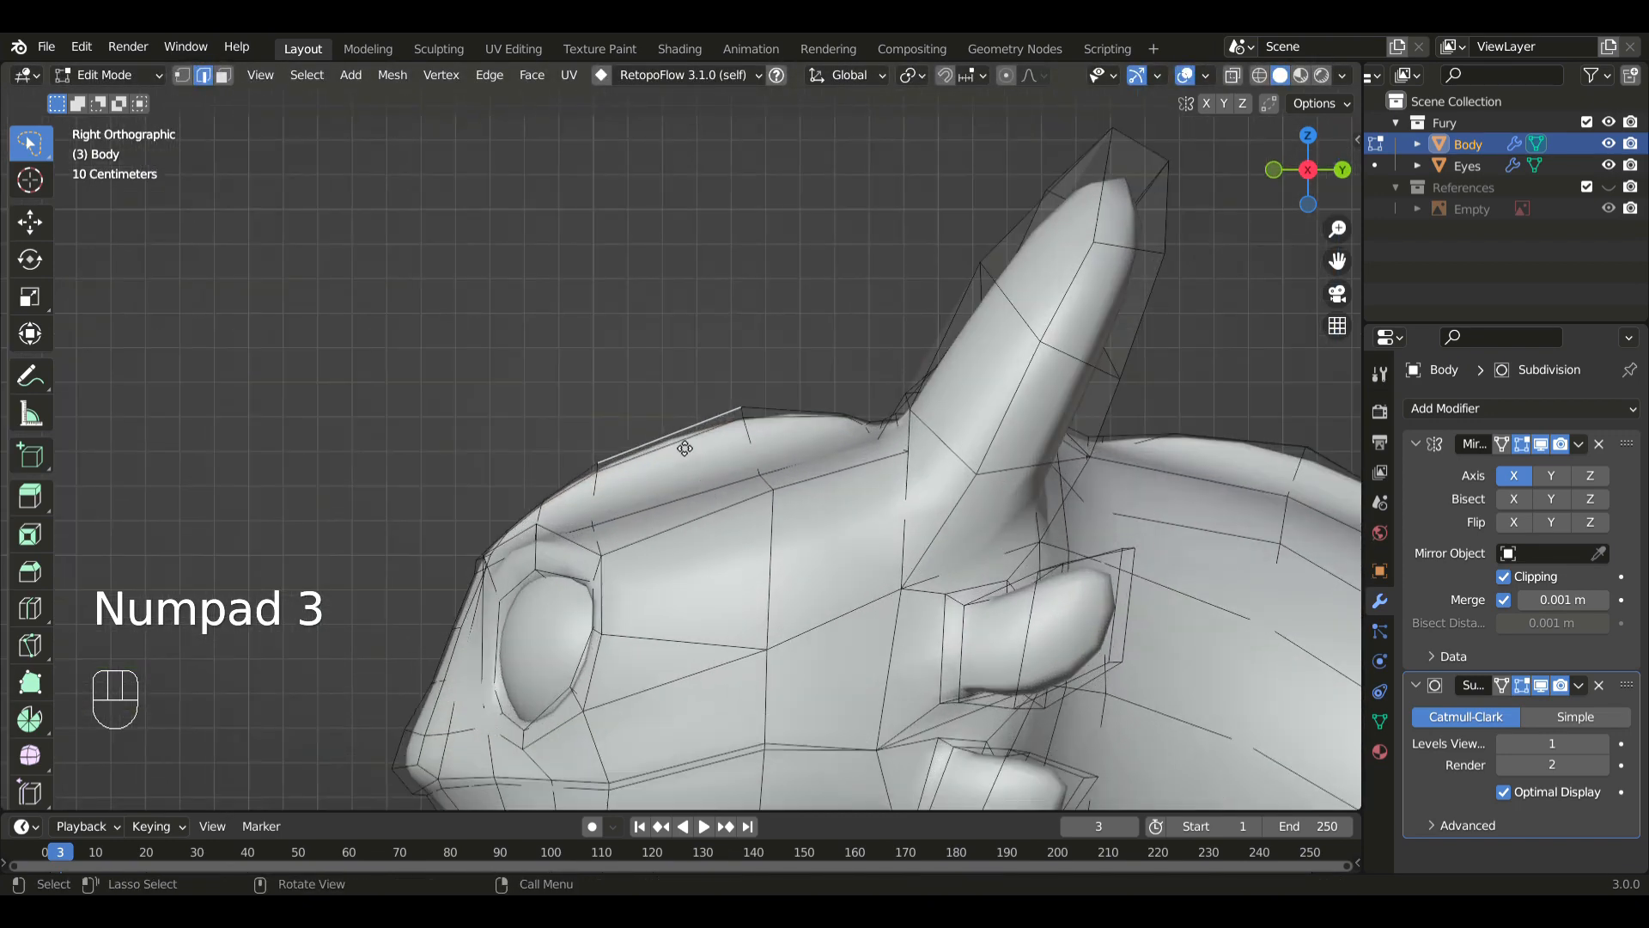
key("g")
left_click(661, 437, "shift")
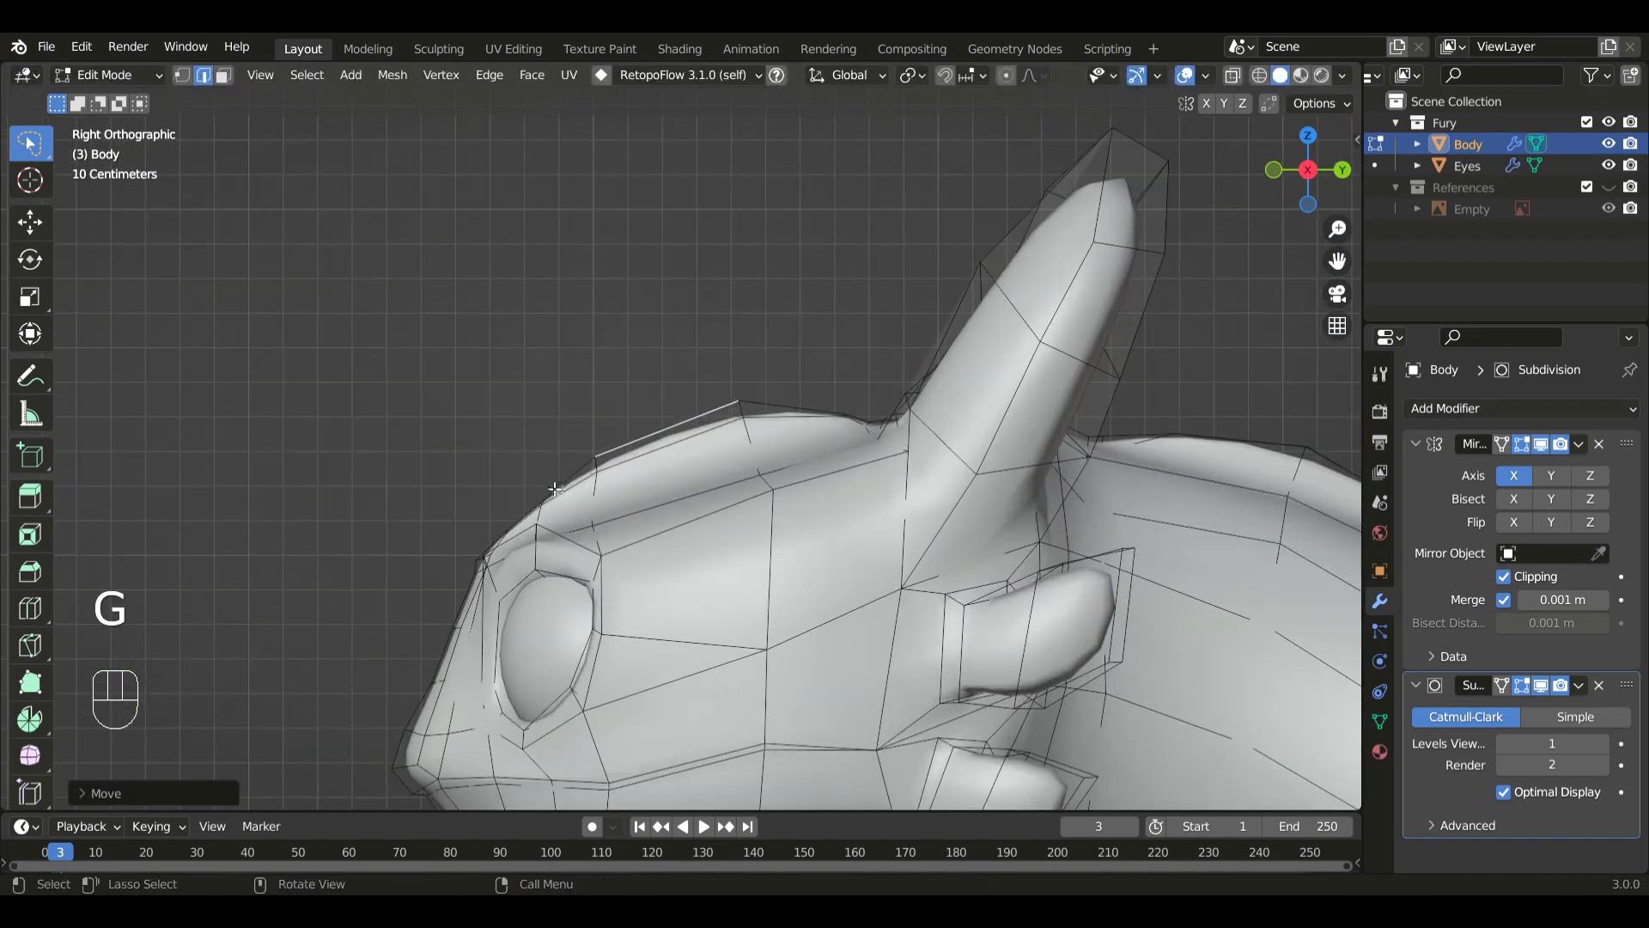
key("g")
left_click(535, 529, "shift")
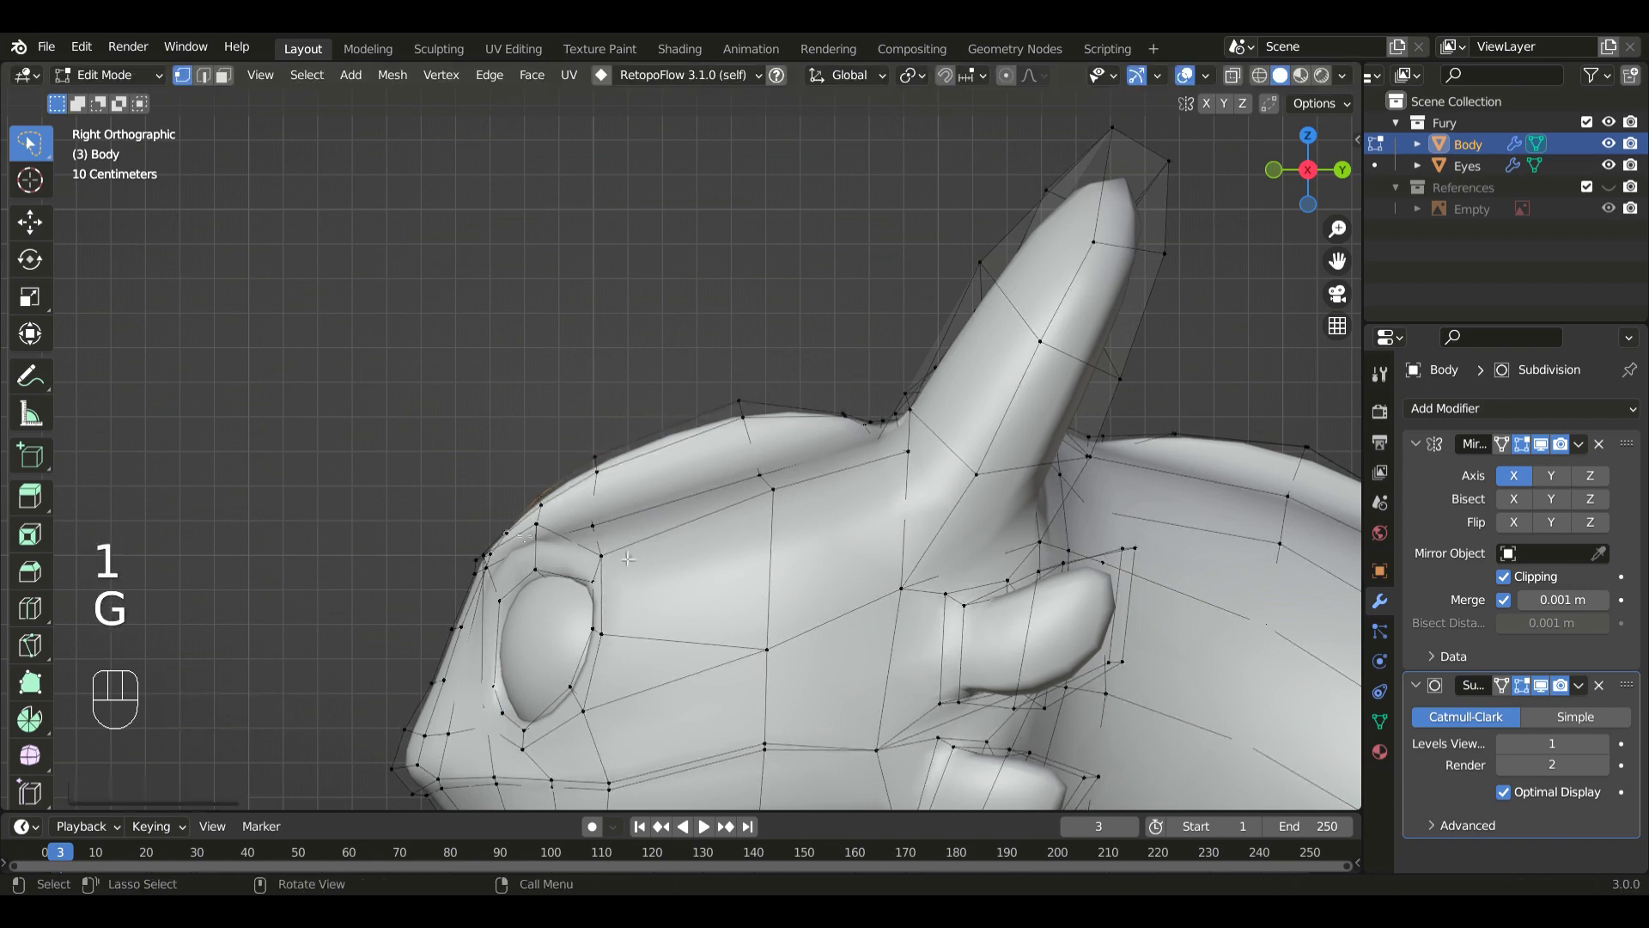
key("g")
left_click(617, 530, "shift")
left_click(839, 402)
key("g")
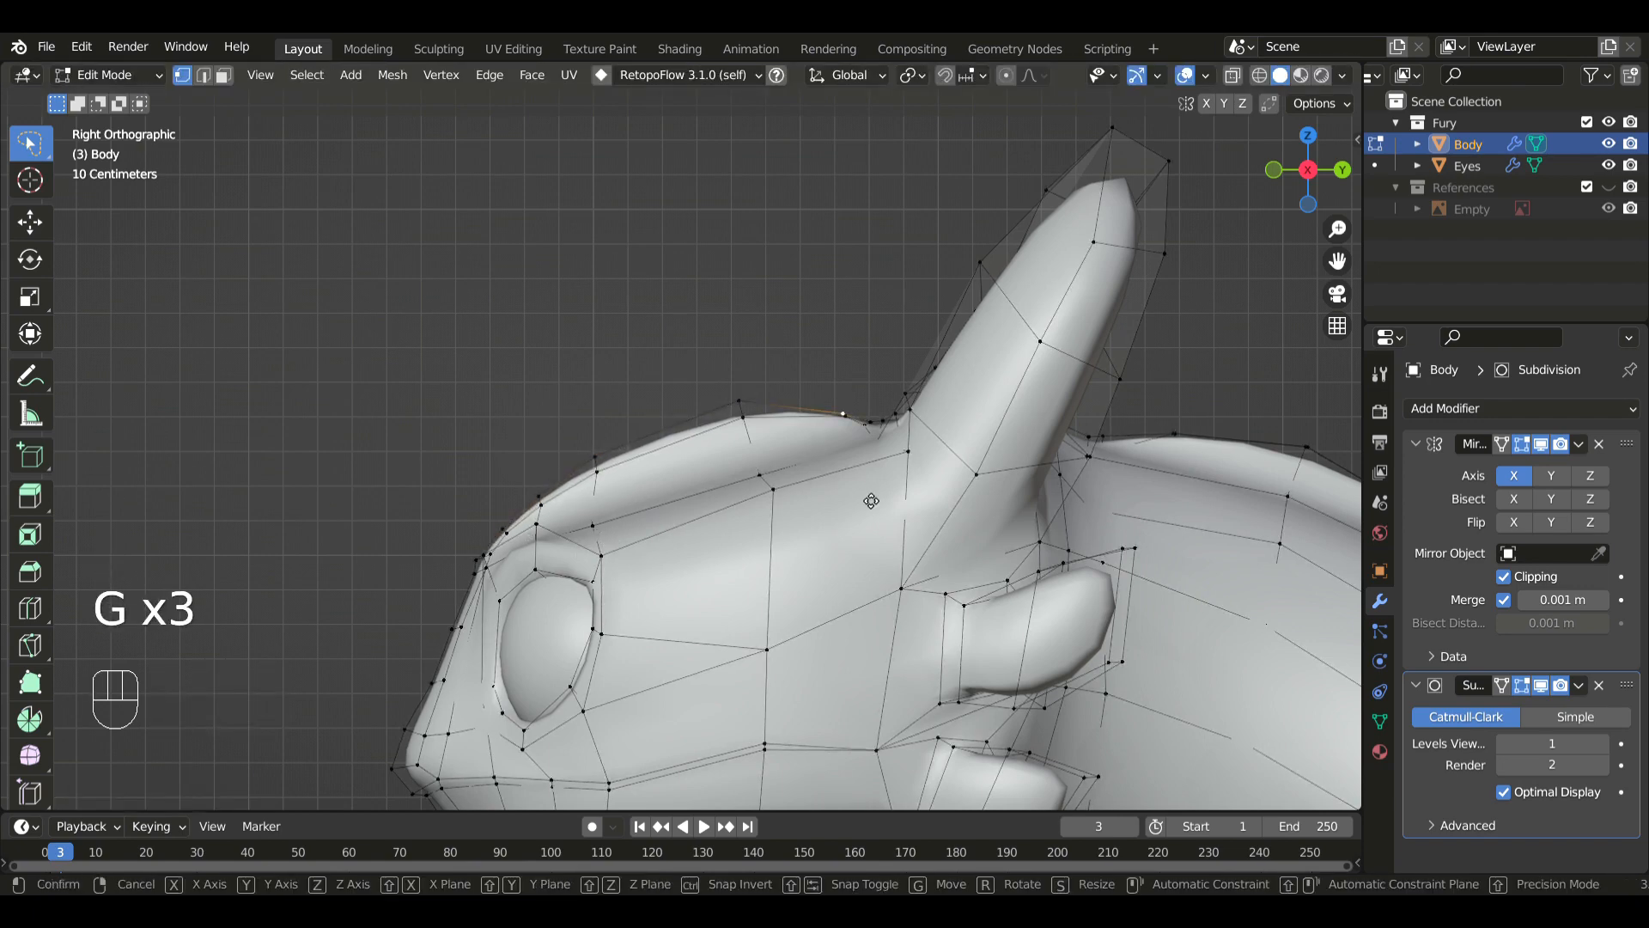
left_click(885, 444, "shift")
- Select the edge path along one side of the back fin's top, from the neck towards the tail
middle_click_drag(1301, 492, 736, 560, "shift")
key("2")
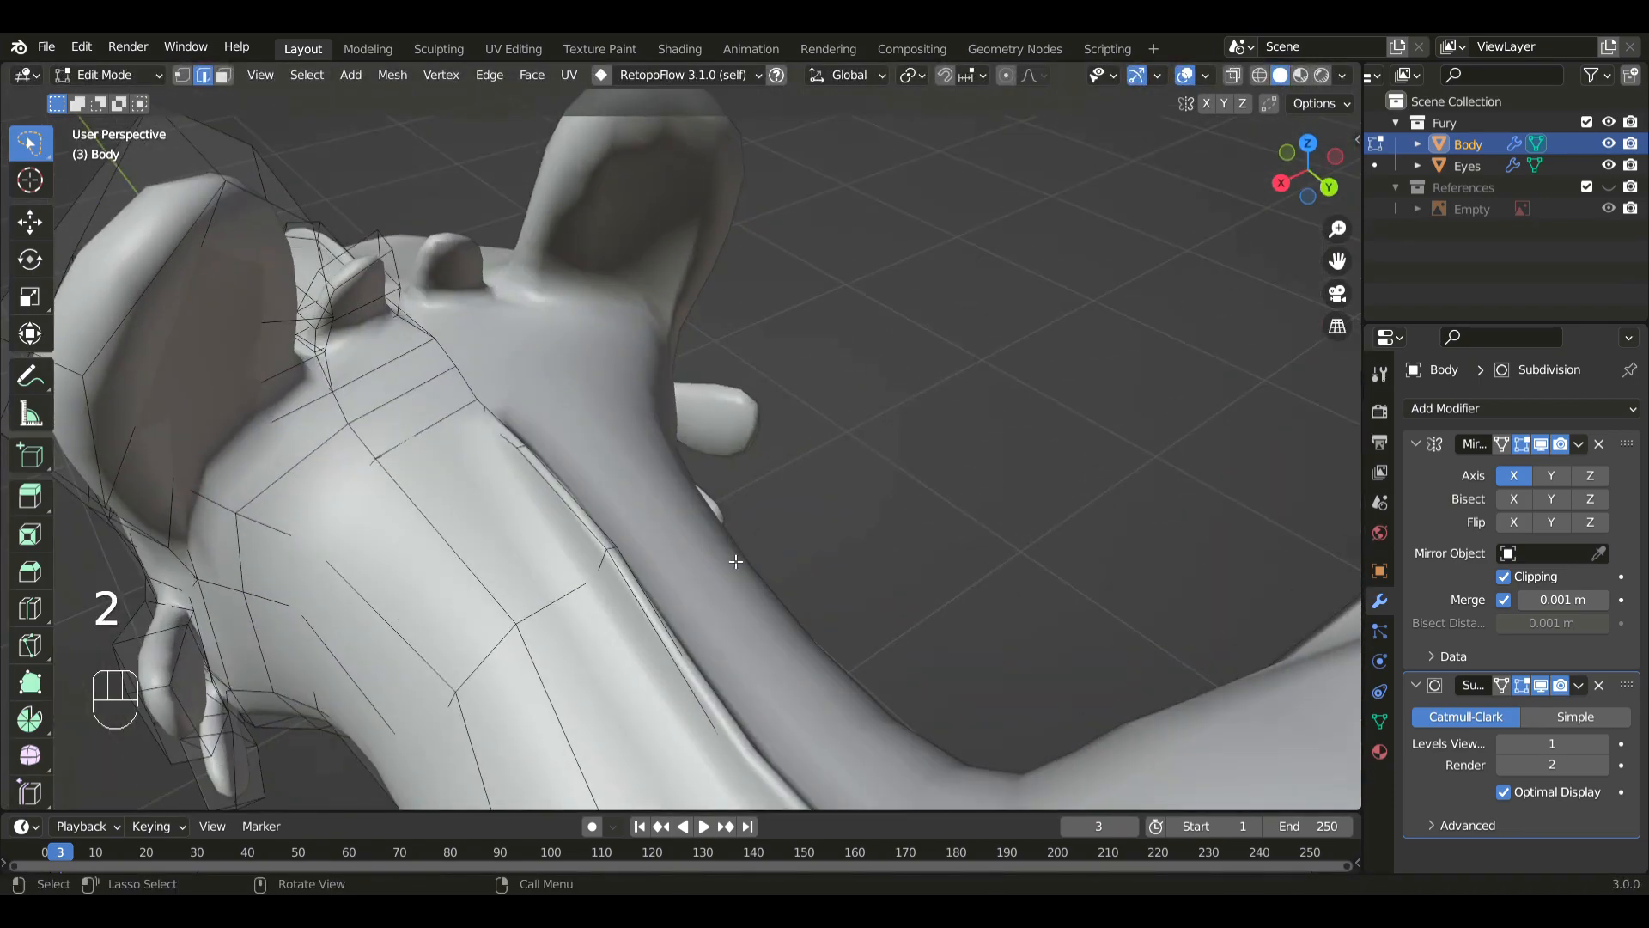
left_click(564, 509)
scroll(565, 508, "down", 5)
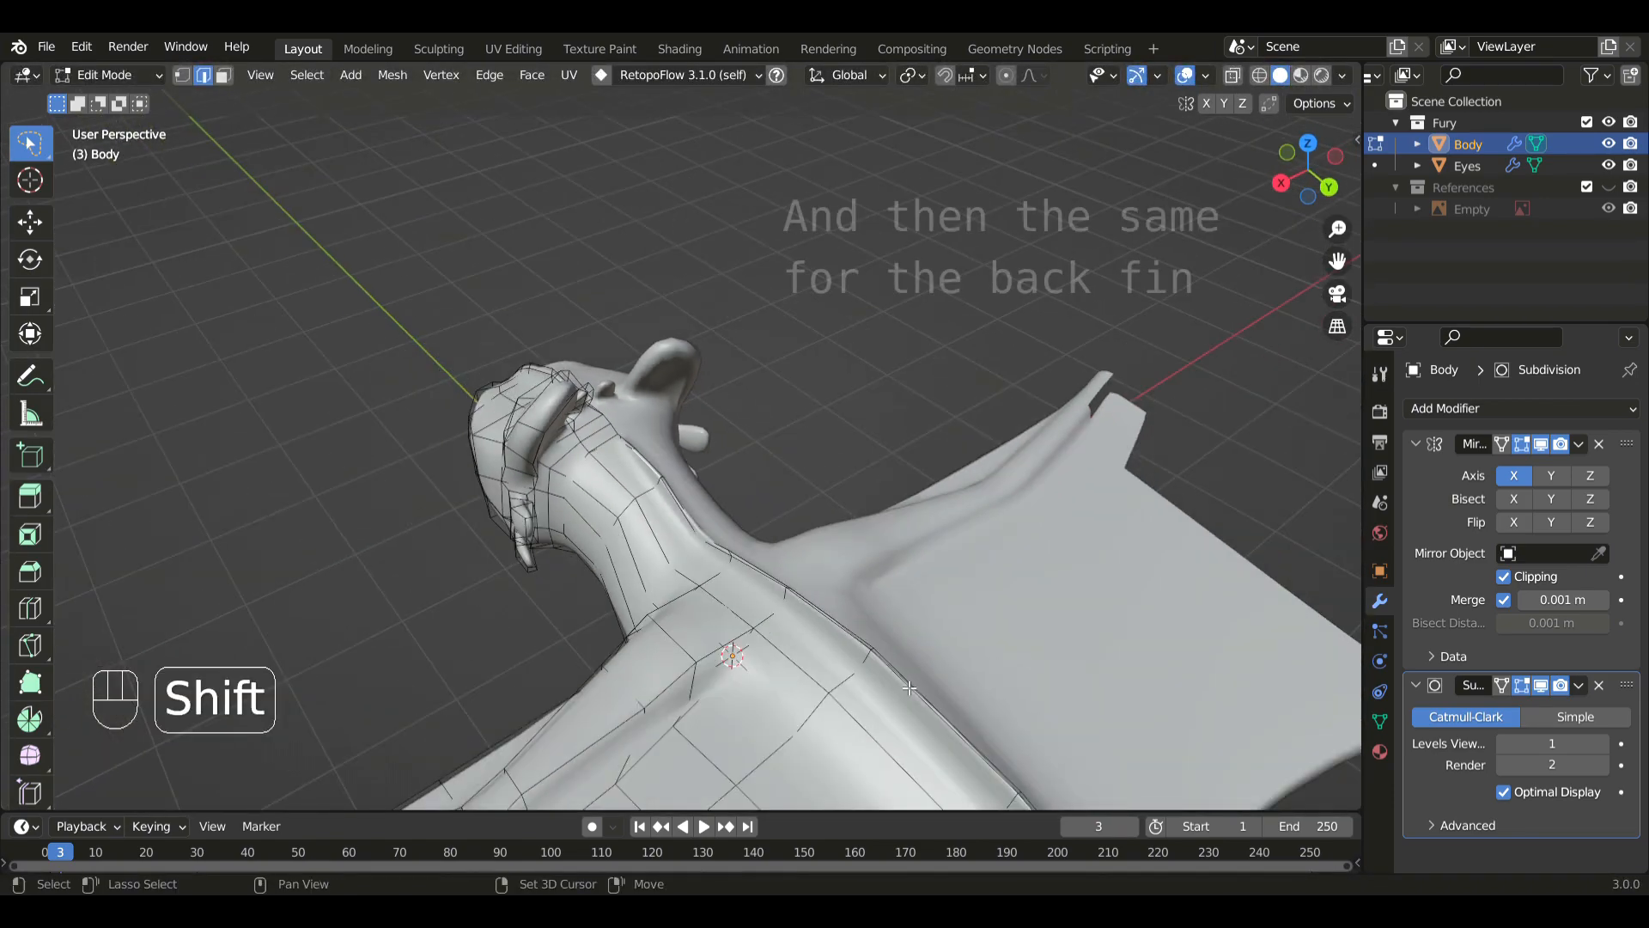
middle_click_drag(893, 705, 738, 447, "shift")
scroll(739, 447, "up", 5)
middle_click_drag(793, 545, 724, 469, "shift")
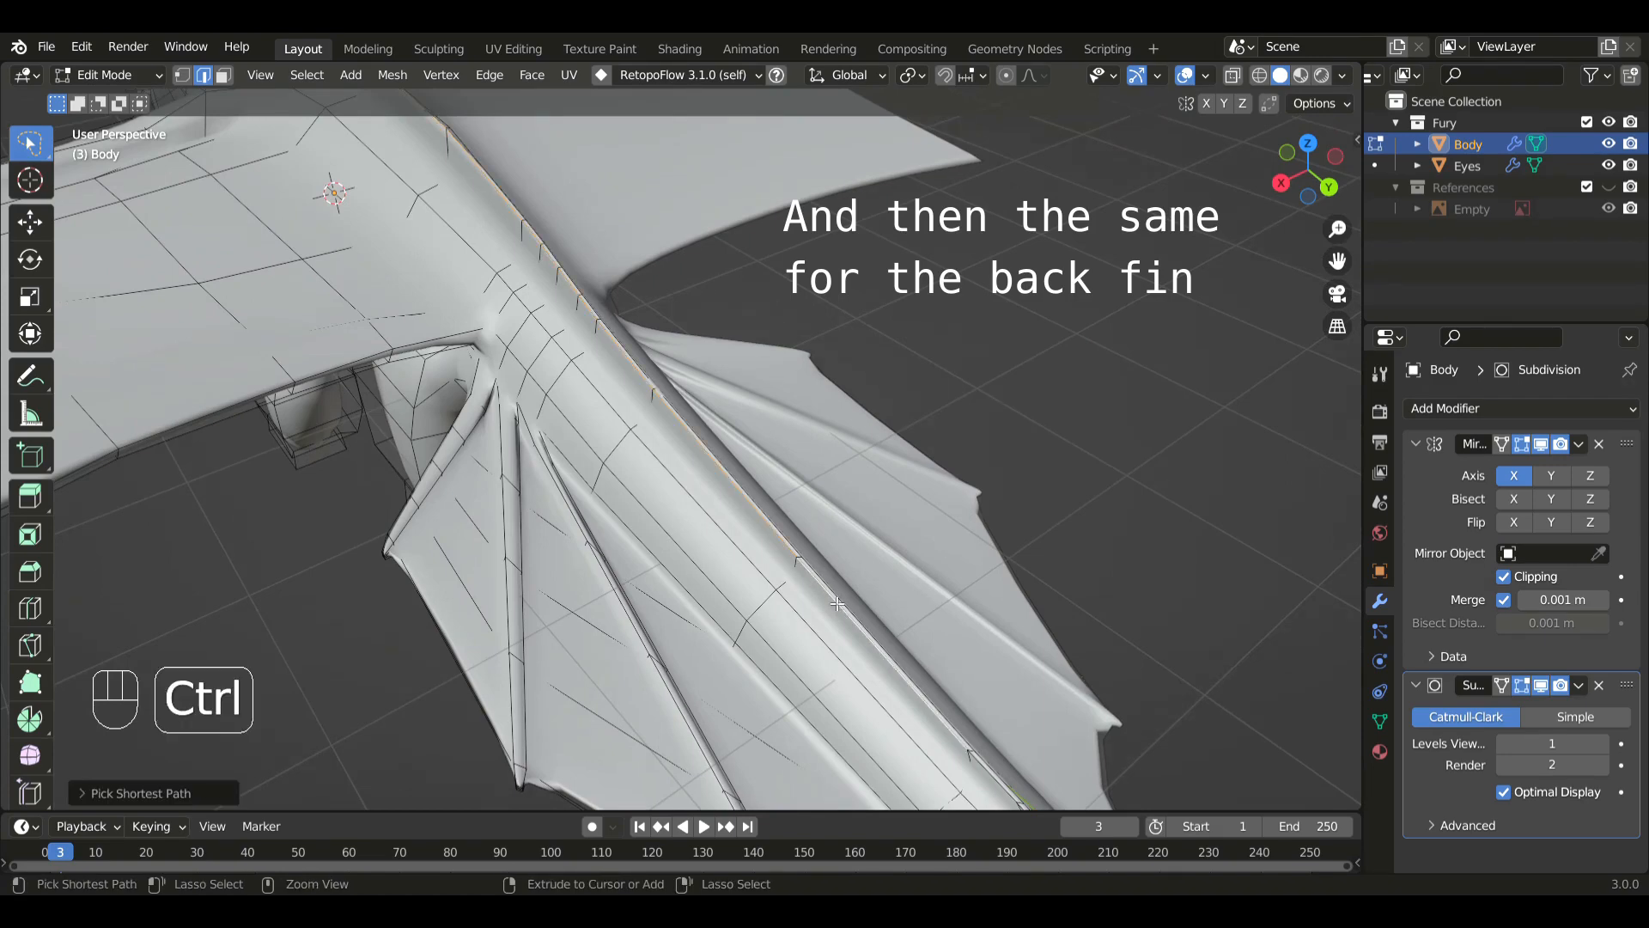
middle_click_drag(837, 604, 807, 530)
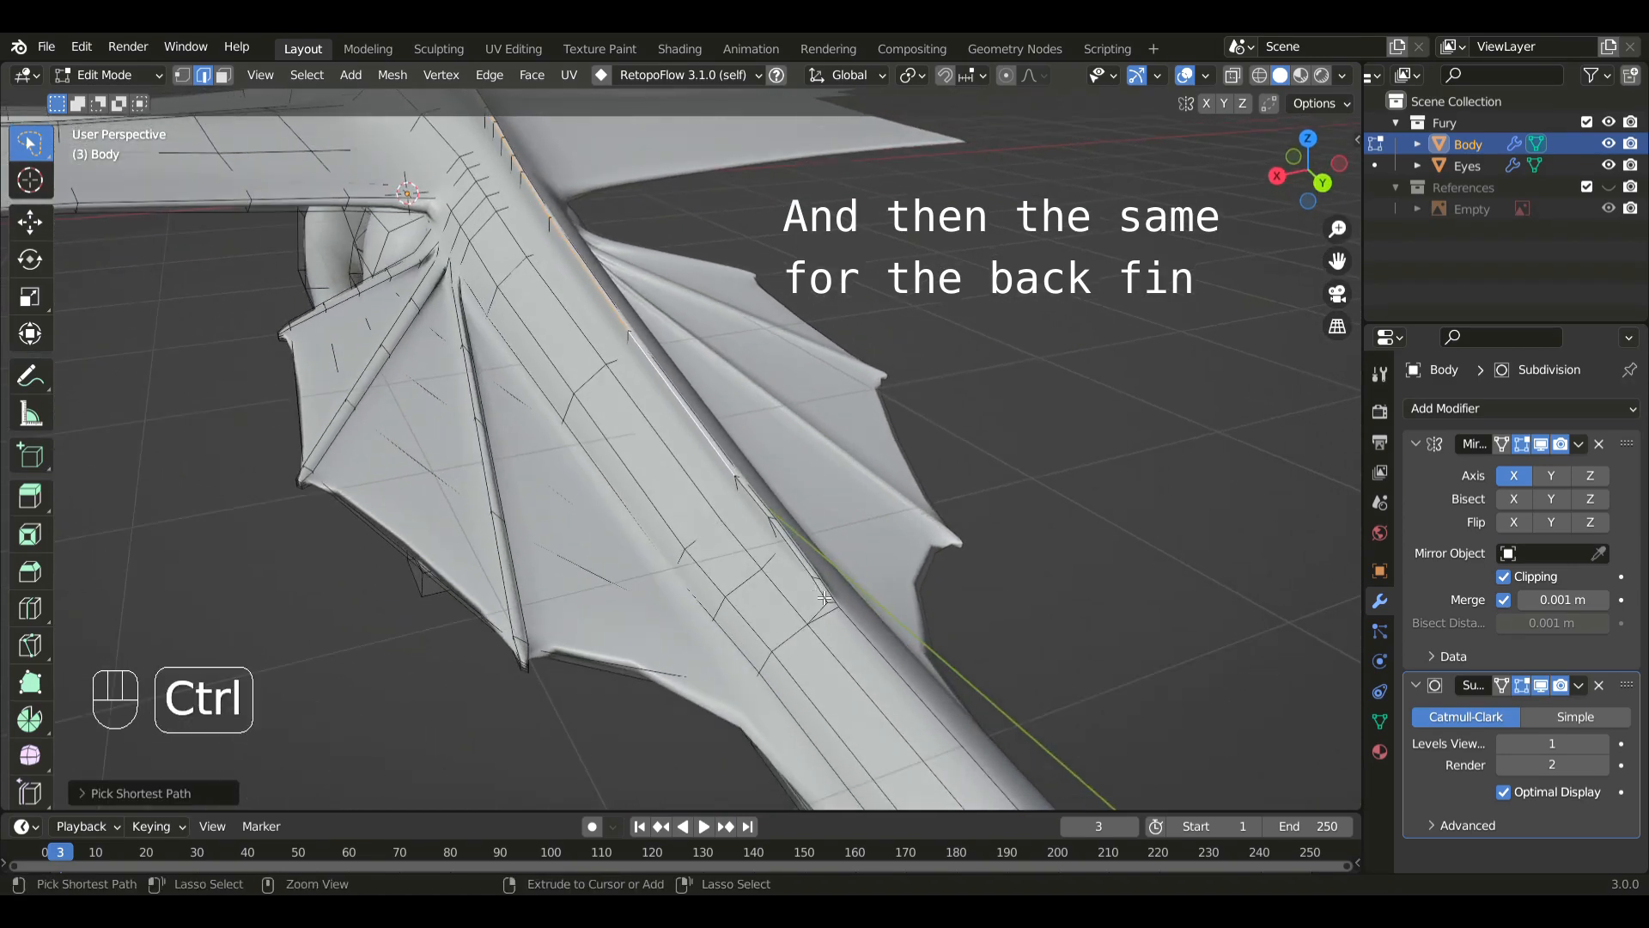
- Undo the stray path picks and reselect the side edge path to the fin's rear end, using X-ray temporarily
key("ctrl+z")
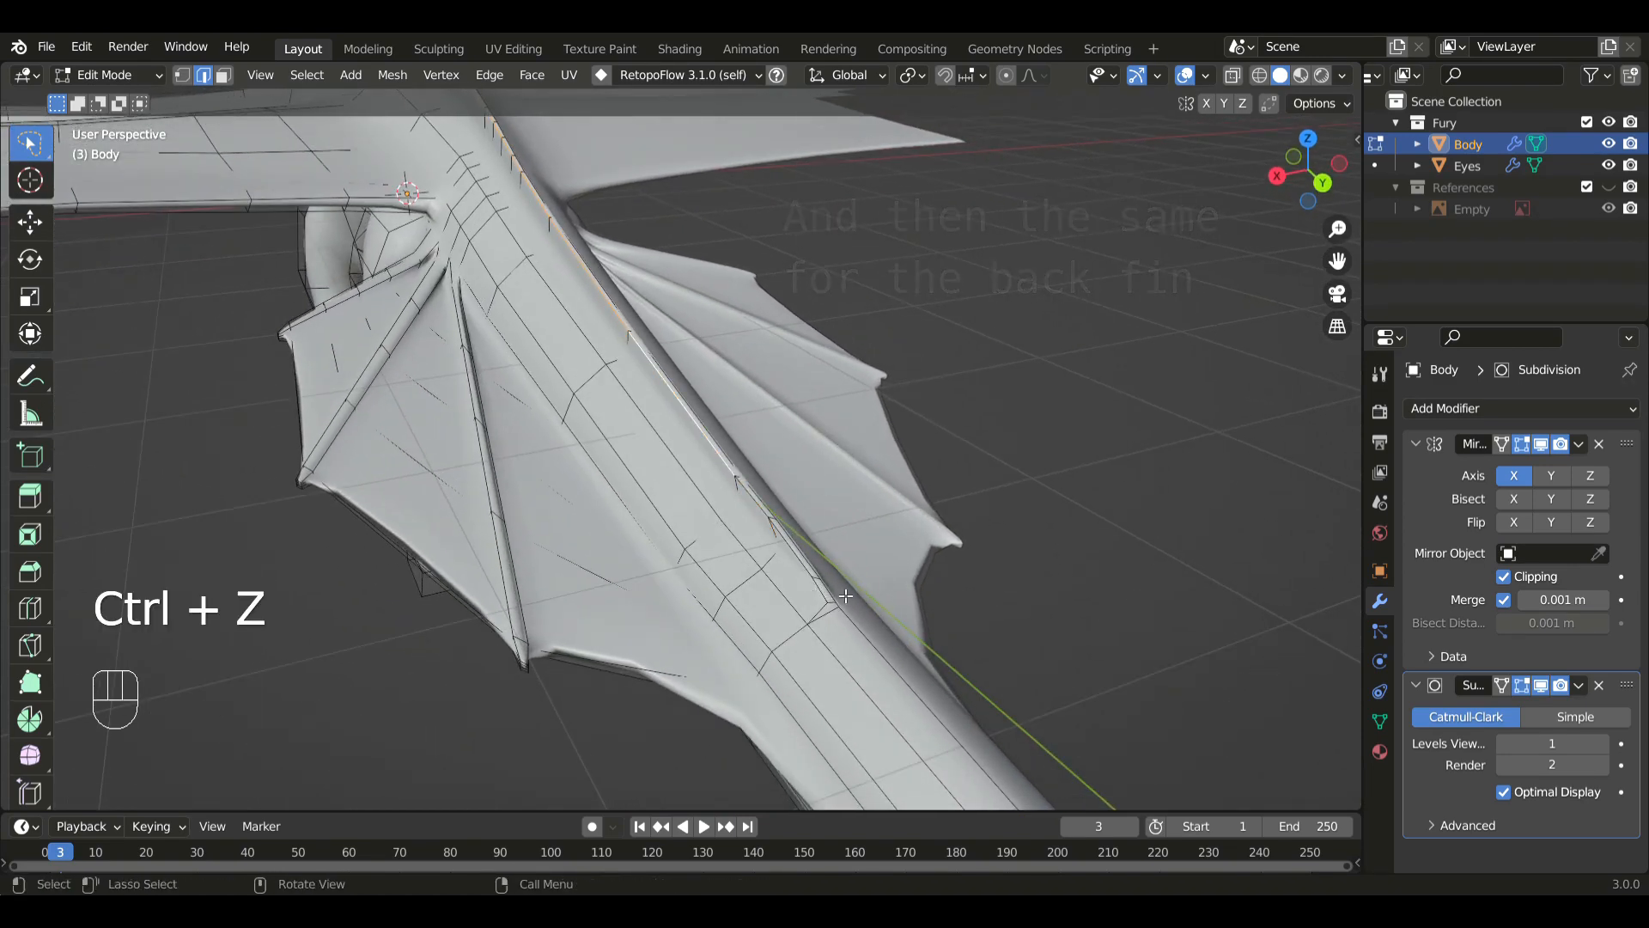
key("alt+z")
key("ctrl+z")
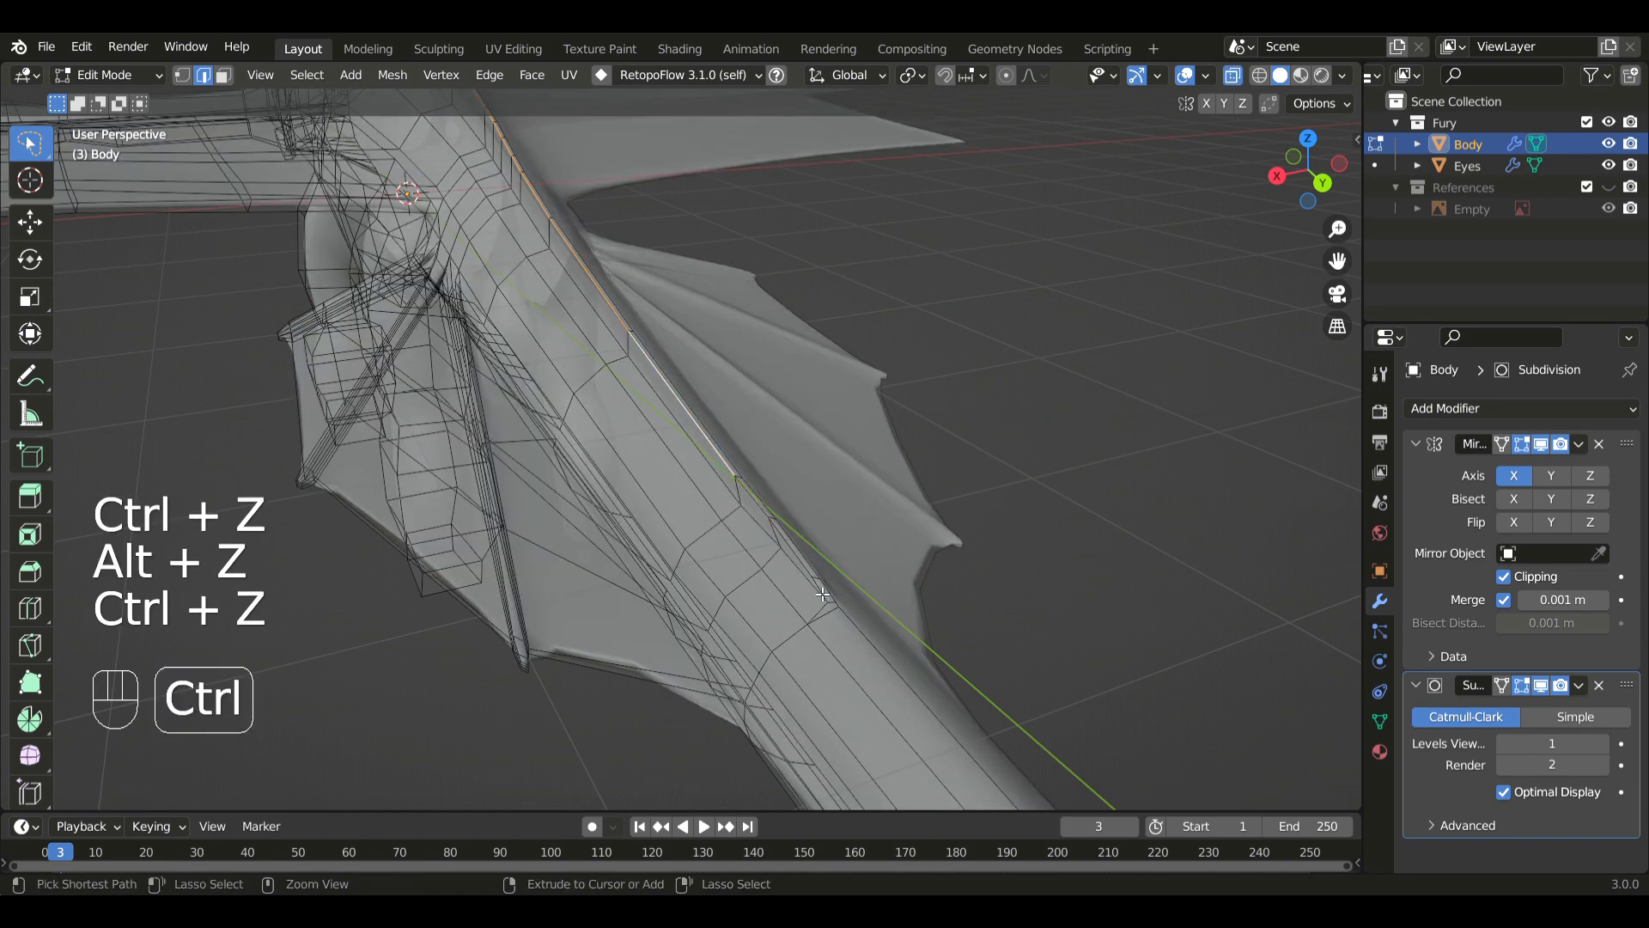
key("ctrl+z")
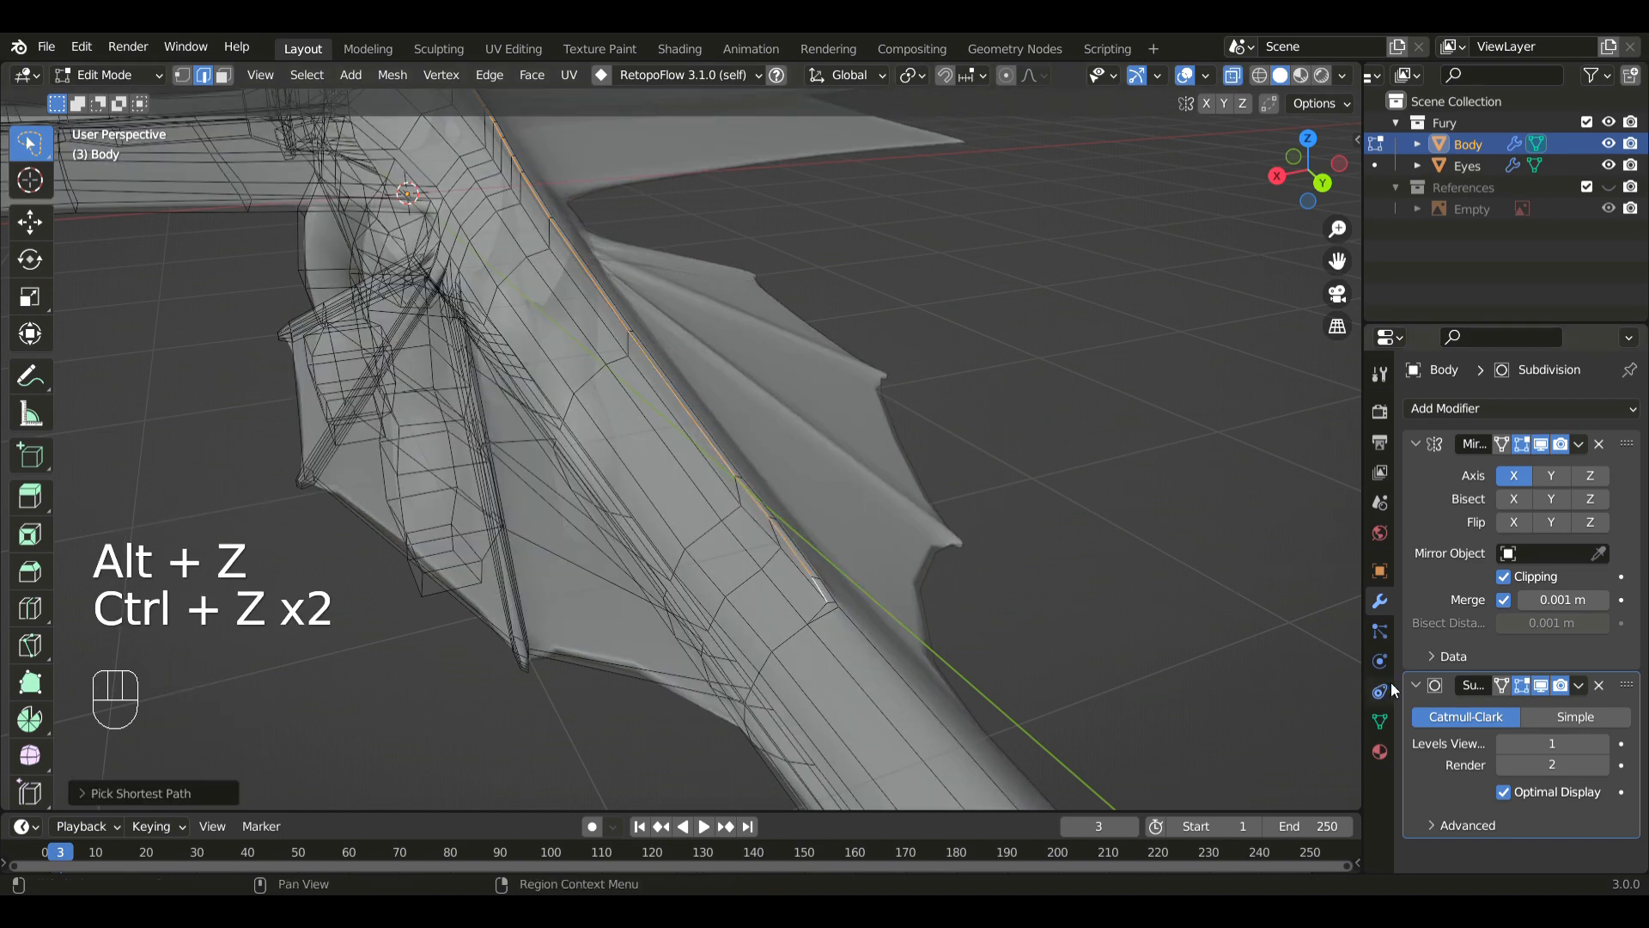
key("alt+z")
- Try to thin the back fin by sliding its selected side edges with Subdivision turned off in Edit Mode
key("g")
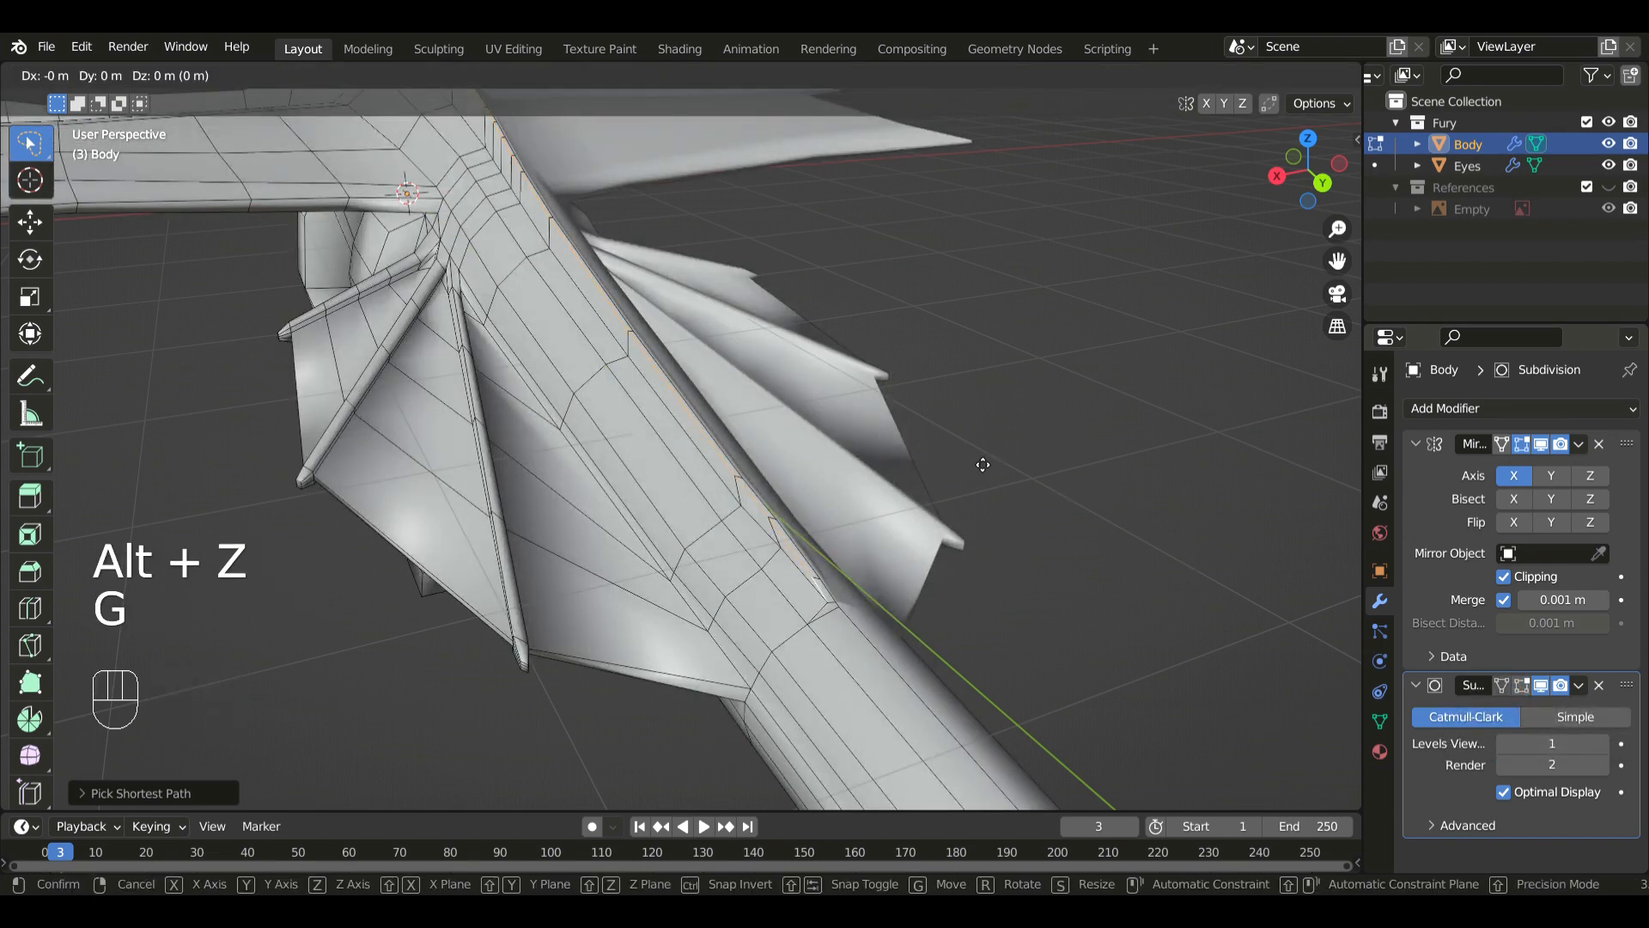
key("g")
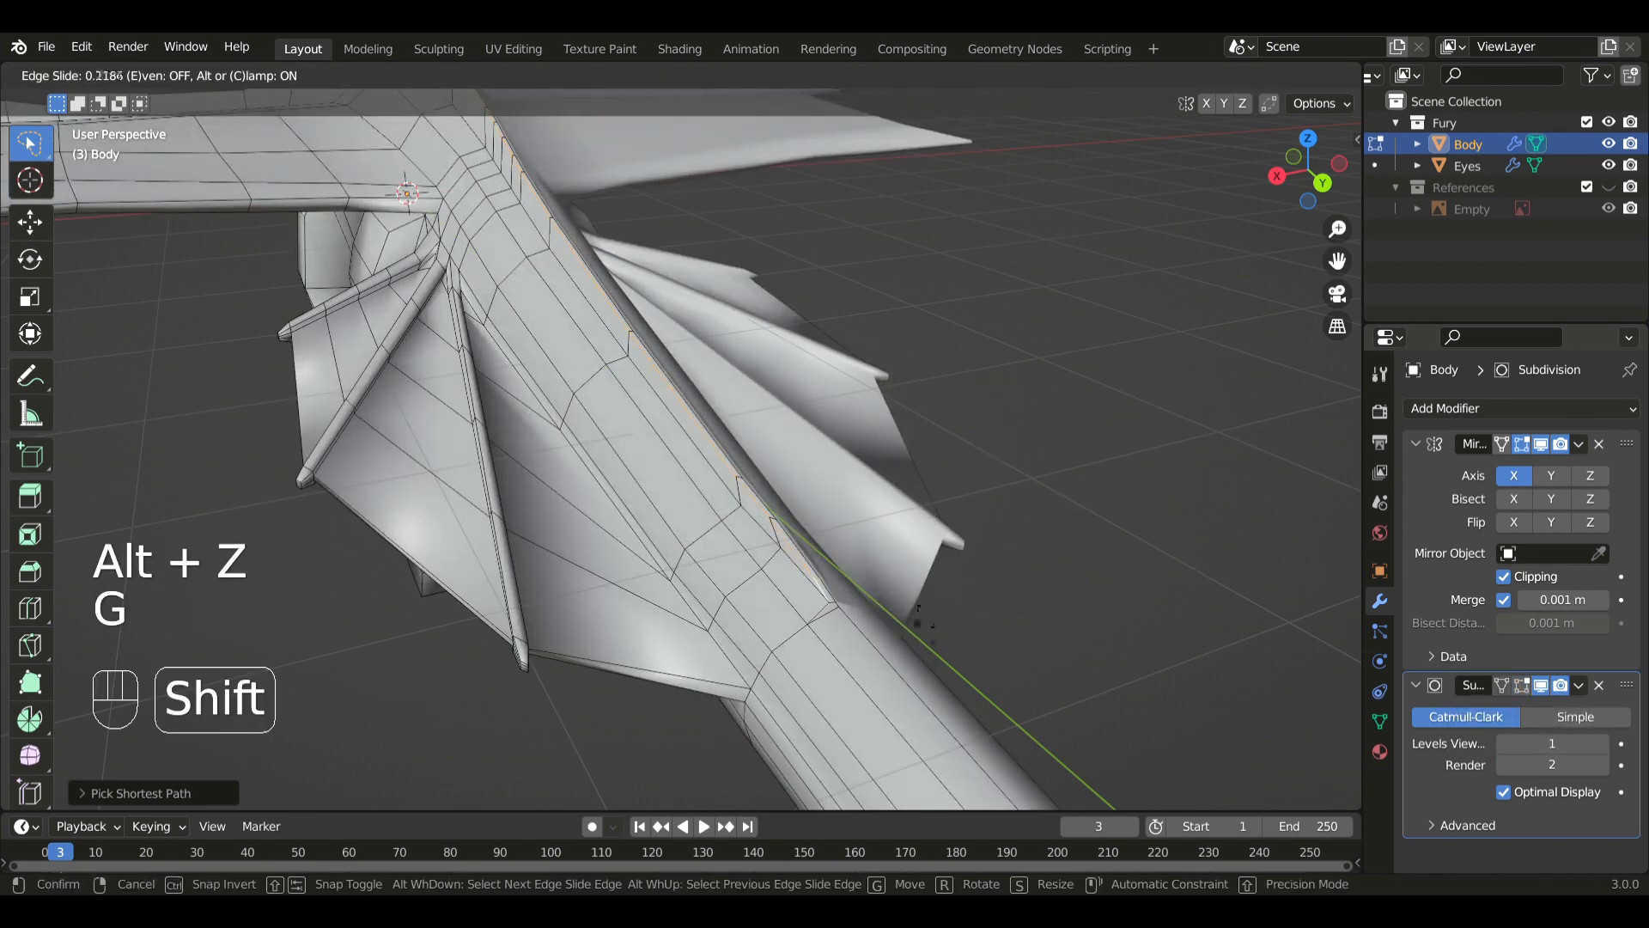
right_click(917, 701)
left_click(823, 590, "ctrl")
key("g")
key("g")
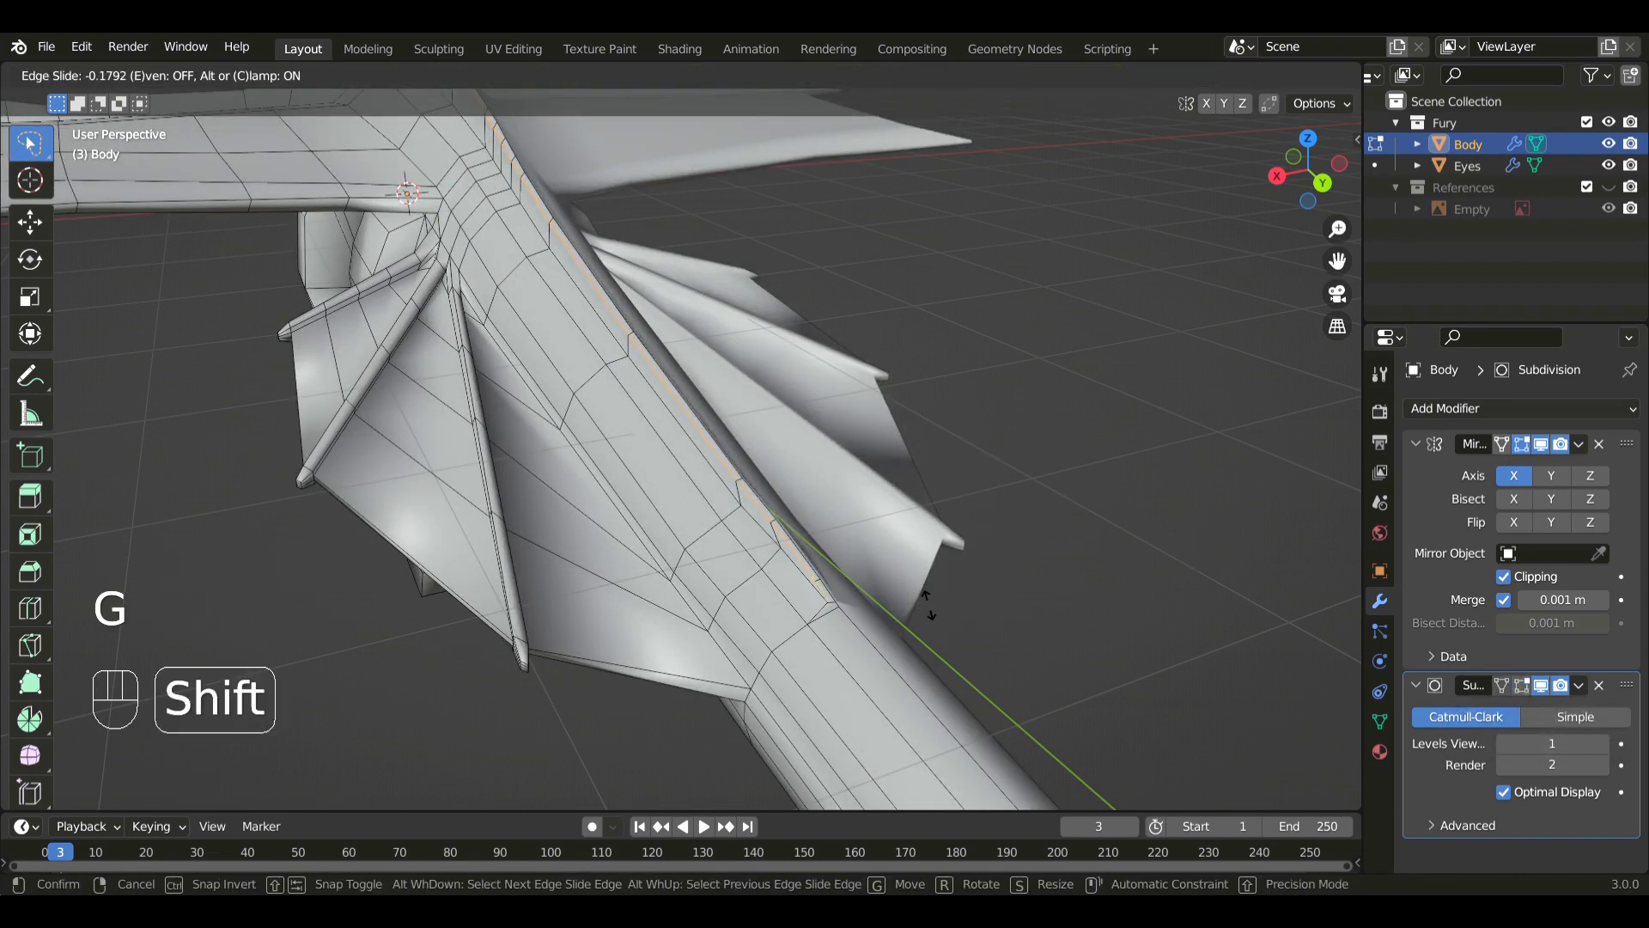
left_click(926, 601)
middle_click_drag(926, 601, 829, 474)
key("ctrl+z")
- Edge-slide the selected side edges of the back fin slightly to thin it, and restore Subdivision in Edit Mode
key("g")
key("g")
key("shift")
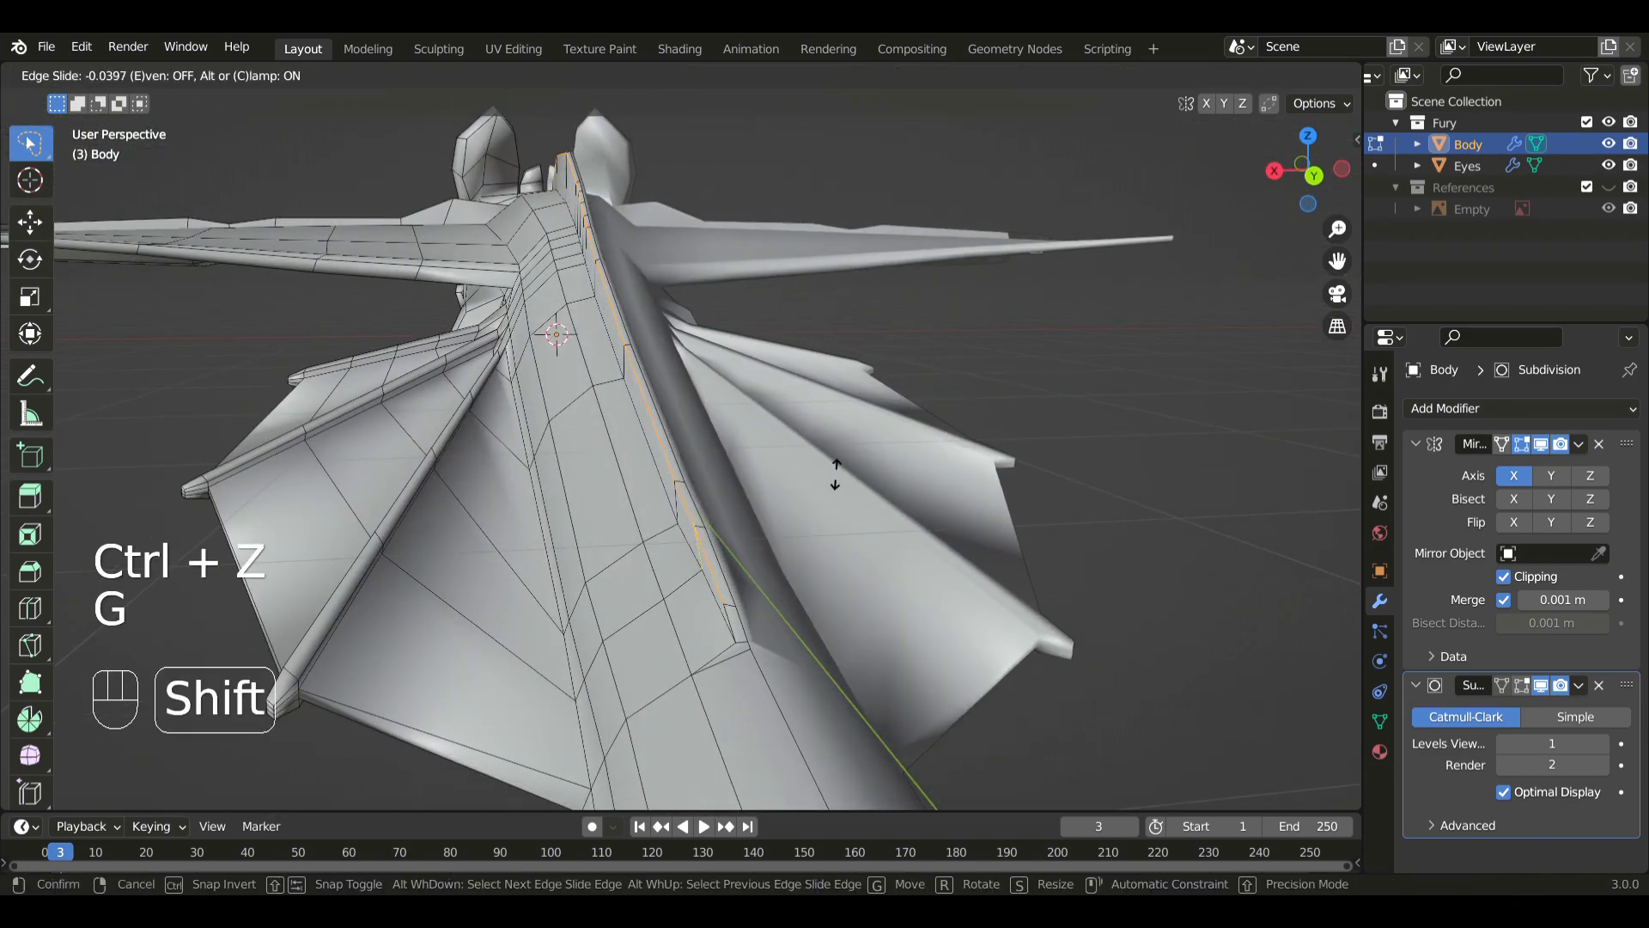
left_click(985, 522)
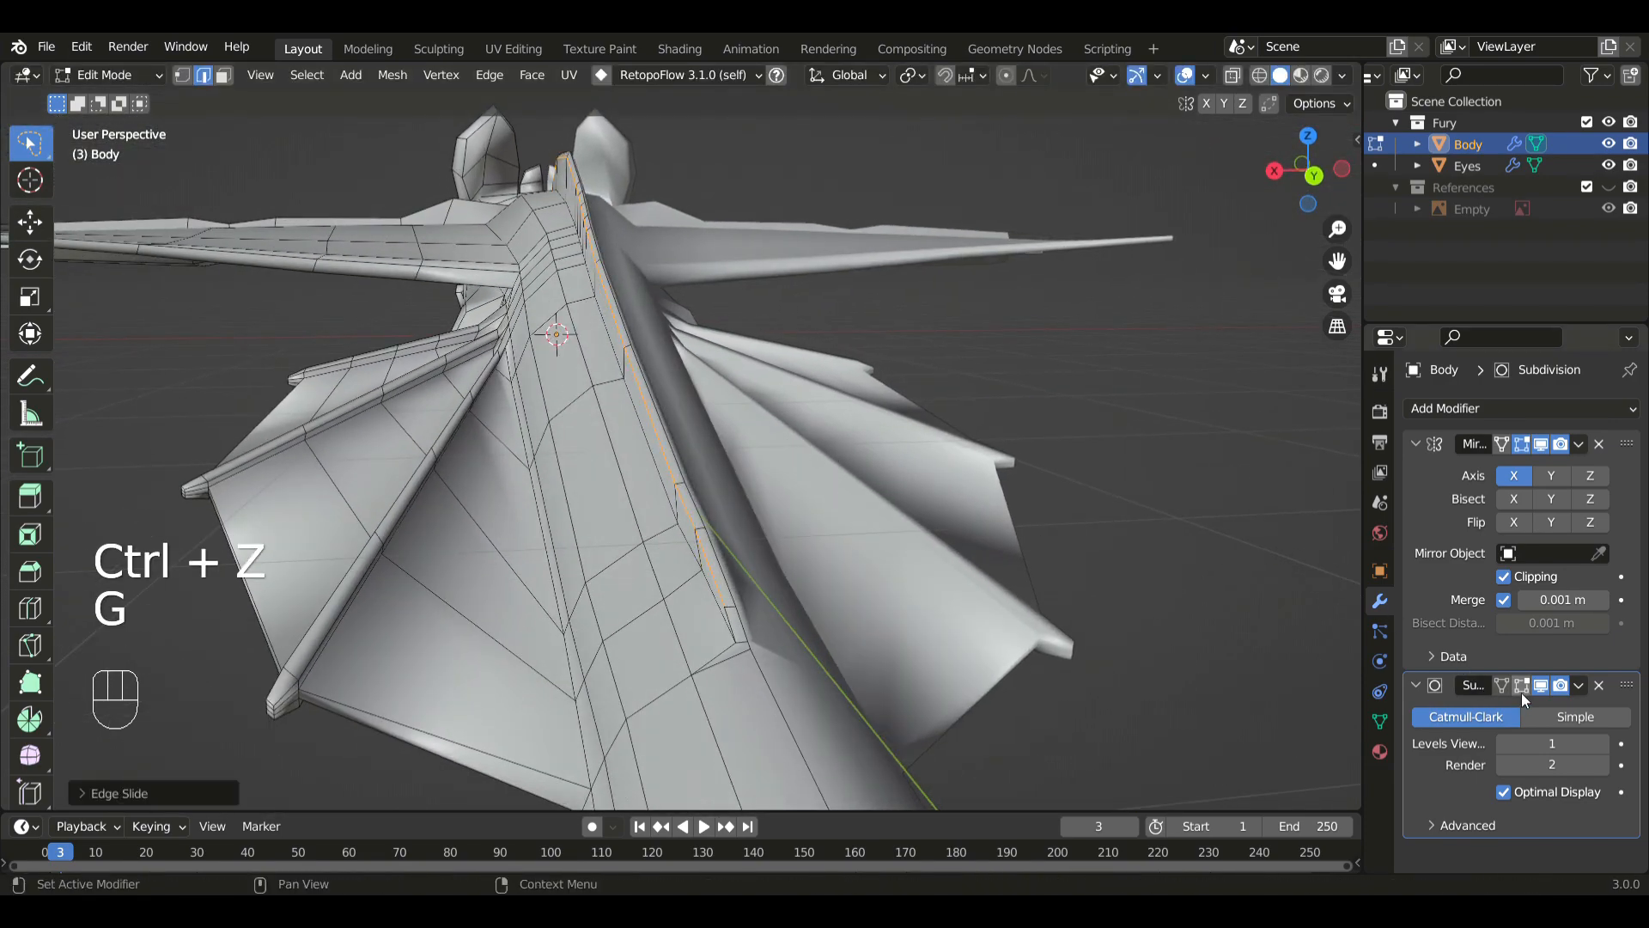
- In the right side view, raise the back fin's highest edge slightly and adjust the two edges ahead of it to smooth the profile
key("KP_3")
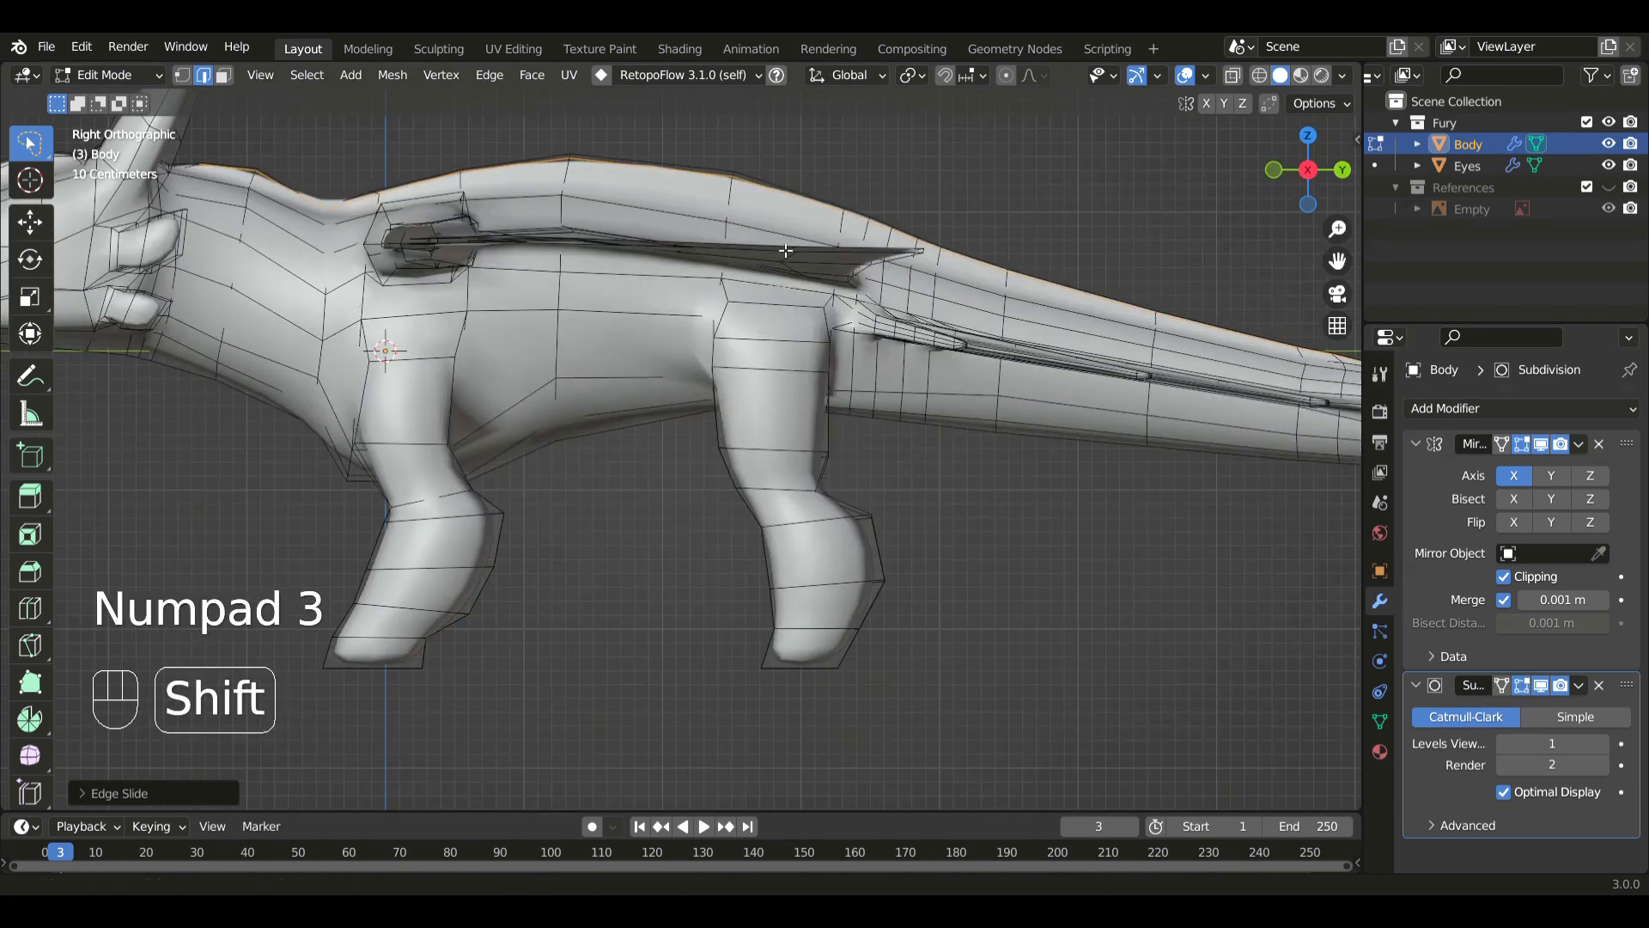
middle_click_drag(786, 251, 846, 405, "shift")
key("g")
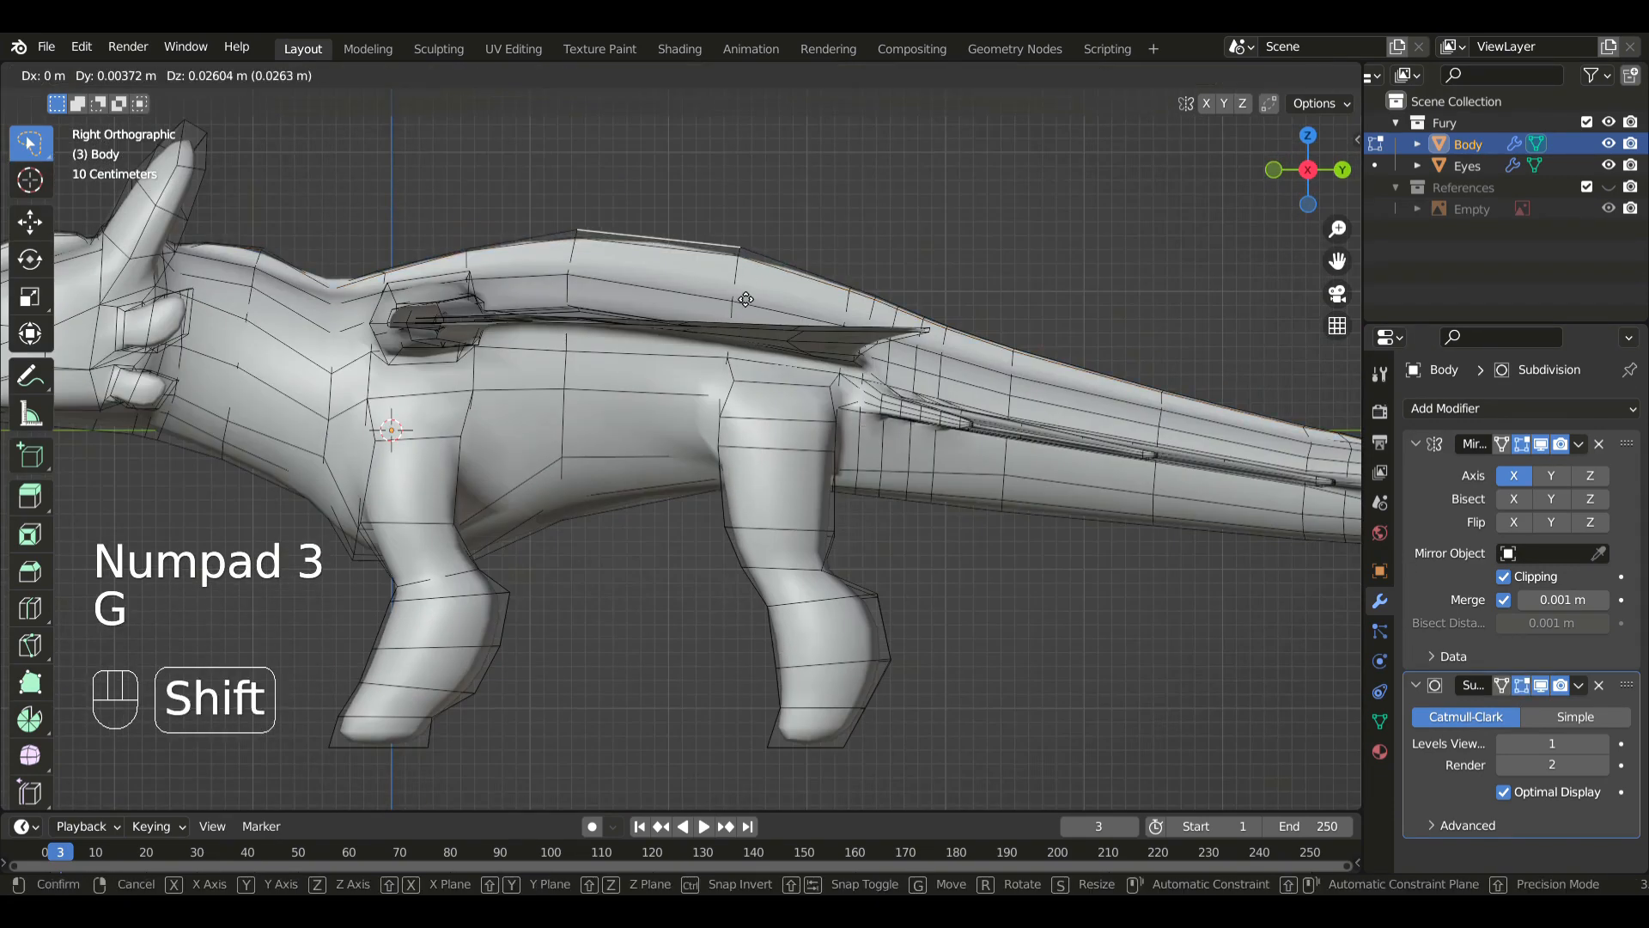
left_click(744, 294)
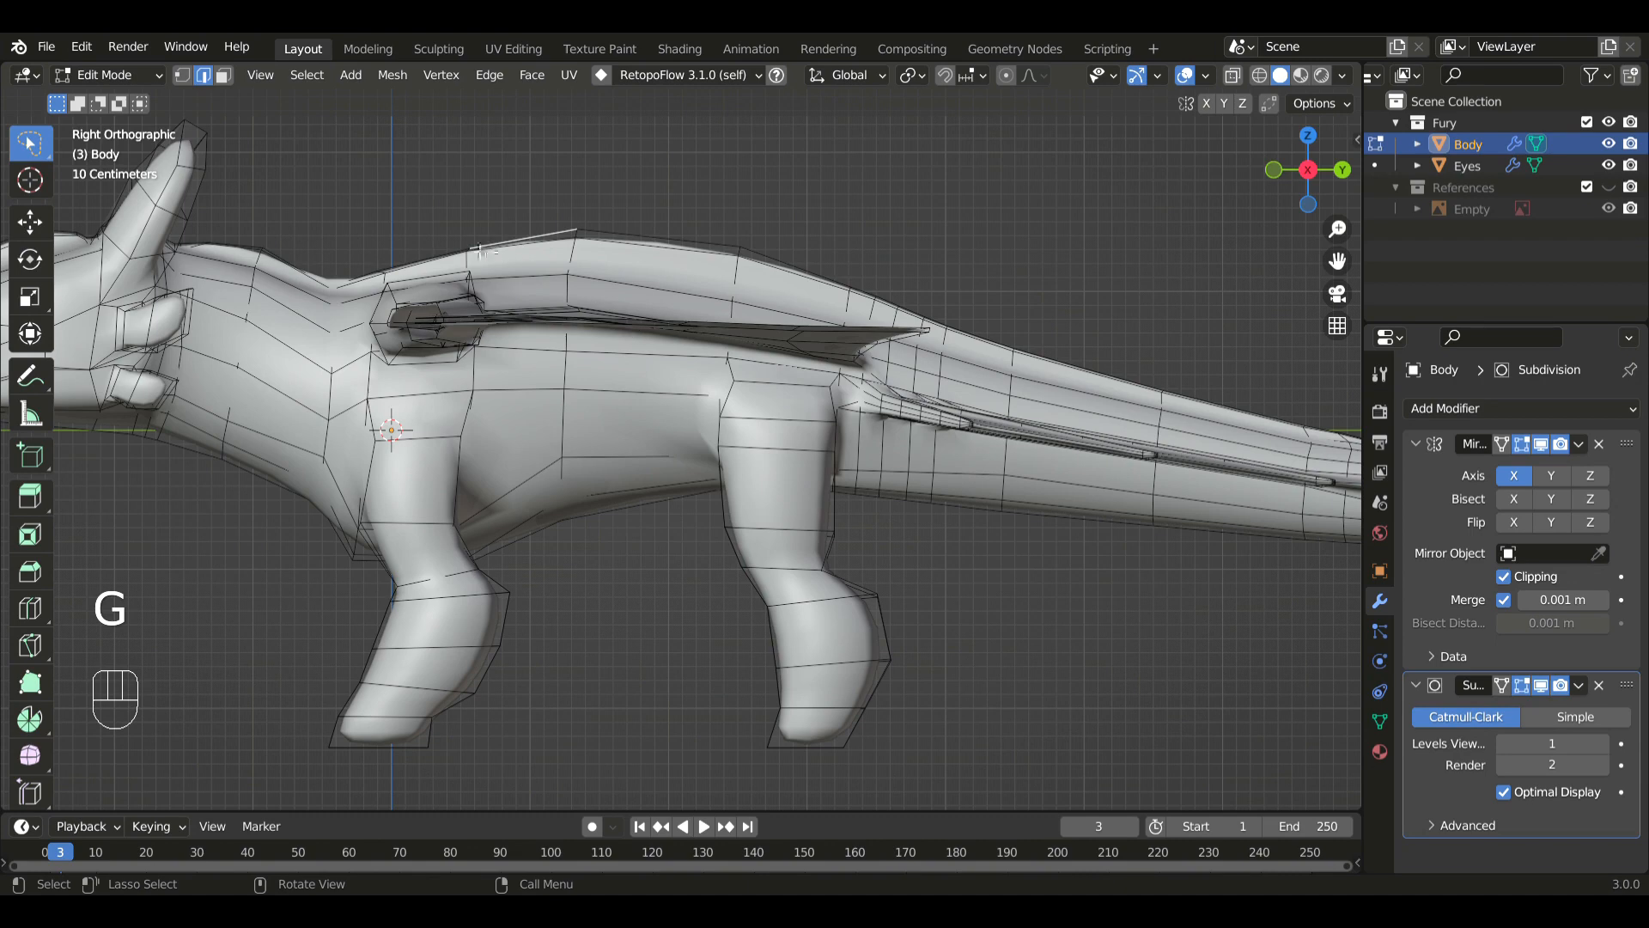
key("r")
key("g")
left_click(666, 364)
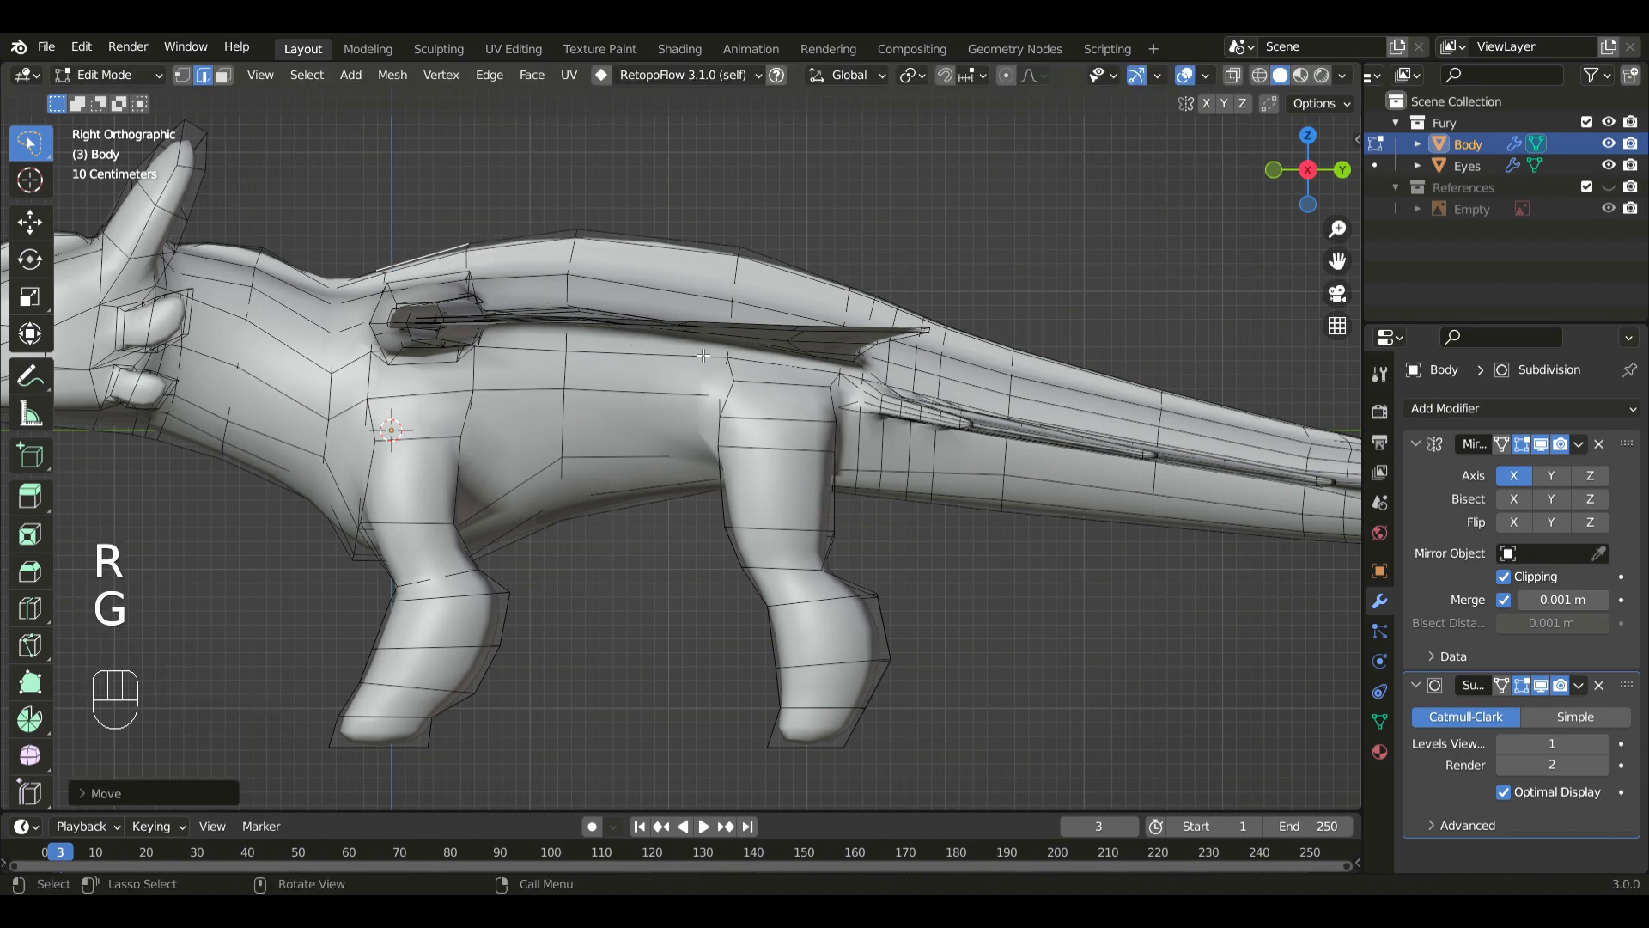
key("r")
left_click(679, 371)
key("g")
left_click(681, 372)
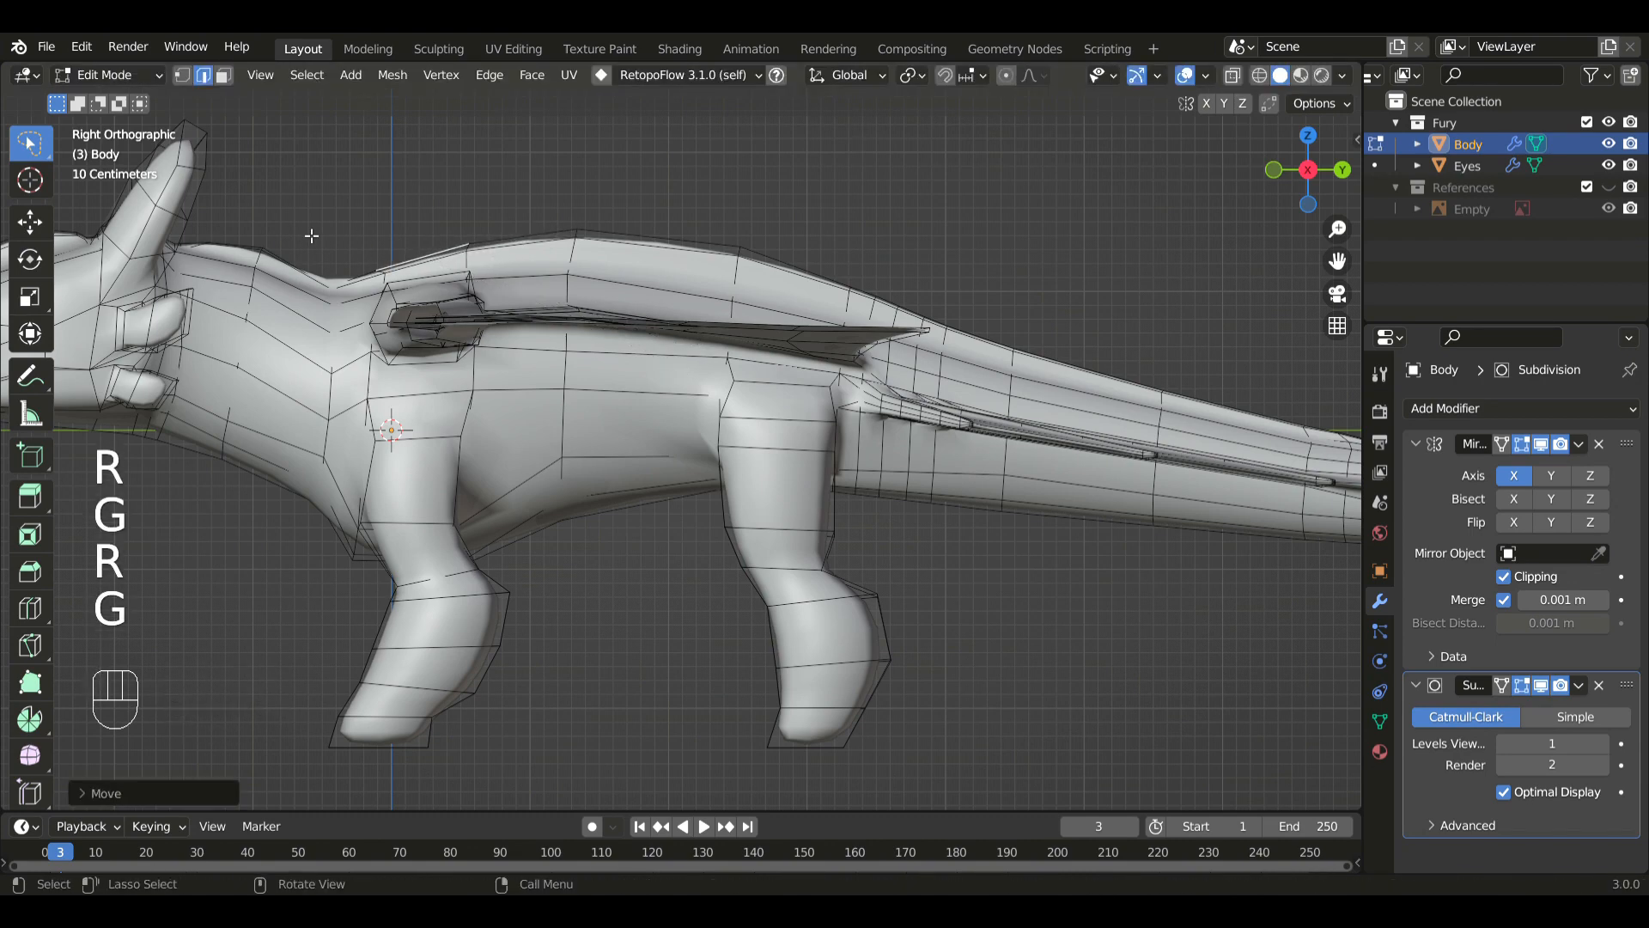
- Nudge the back fin's top vertices along the neck and above the shoulder to smooth the outline
key("1")
key("g")
left_click(266, 244)
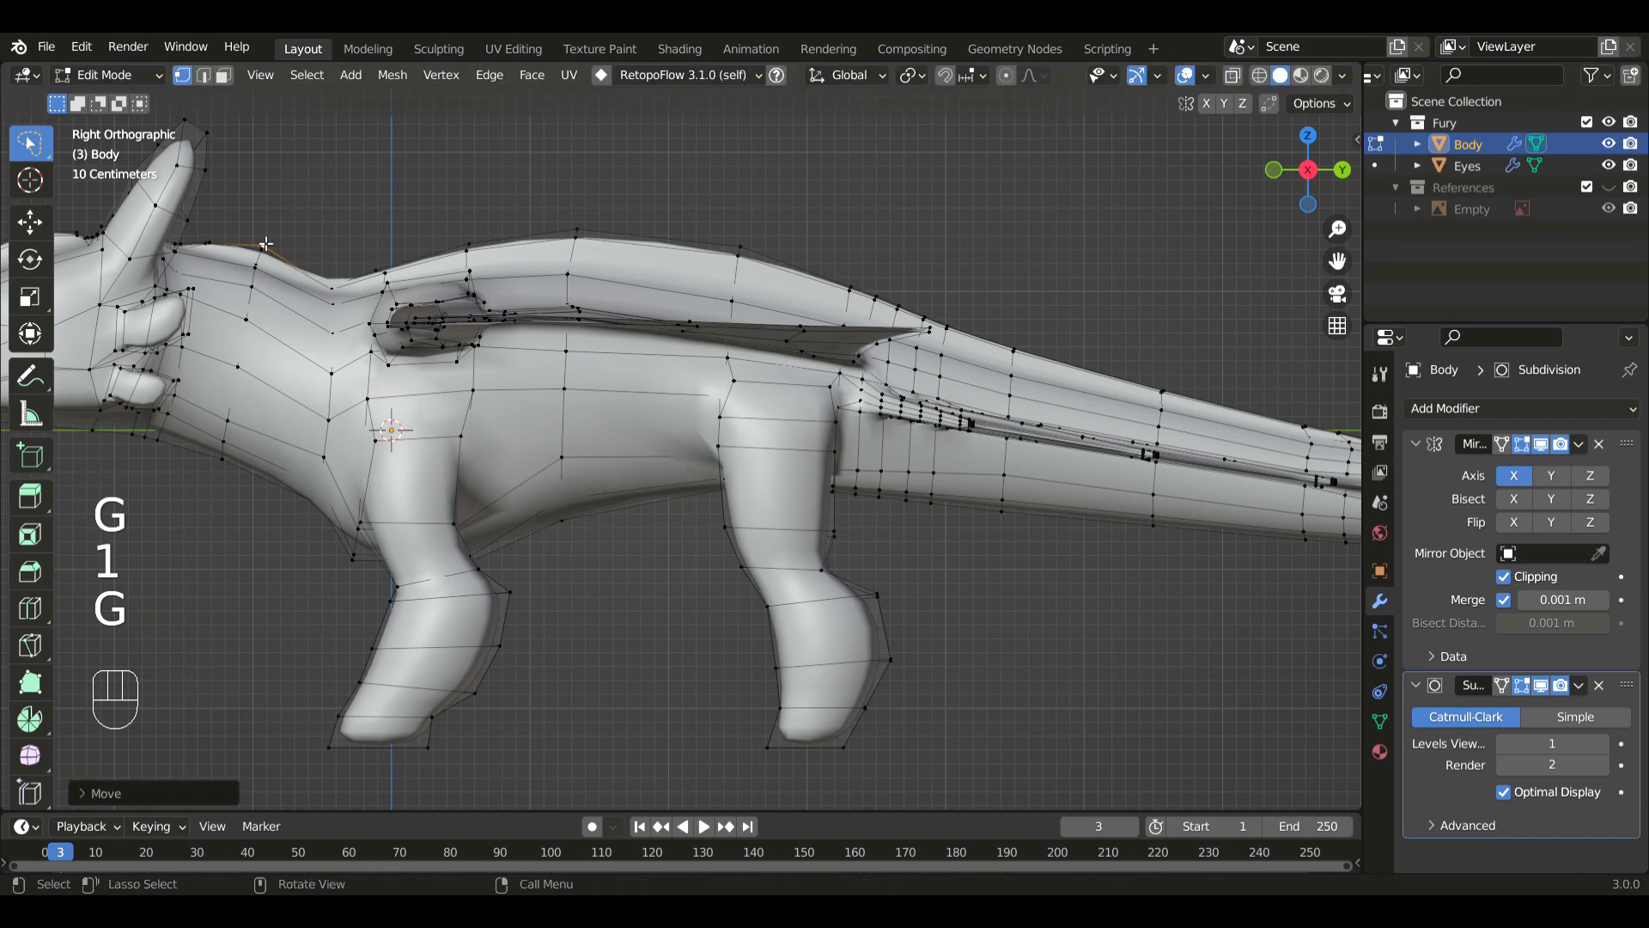
key("g")
left_click(332, 271)
key("g")
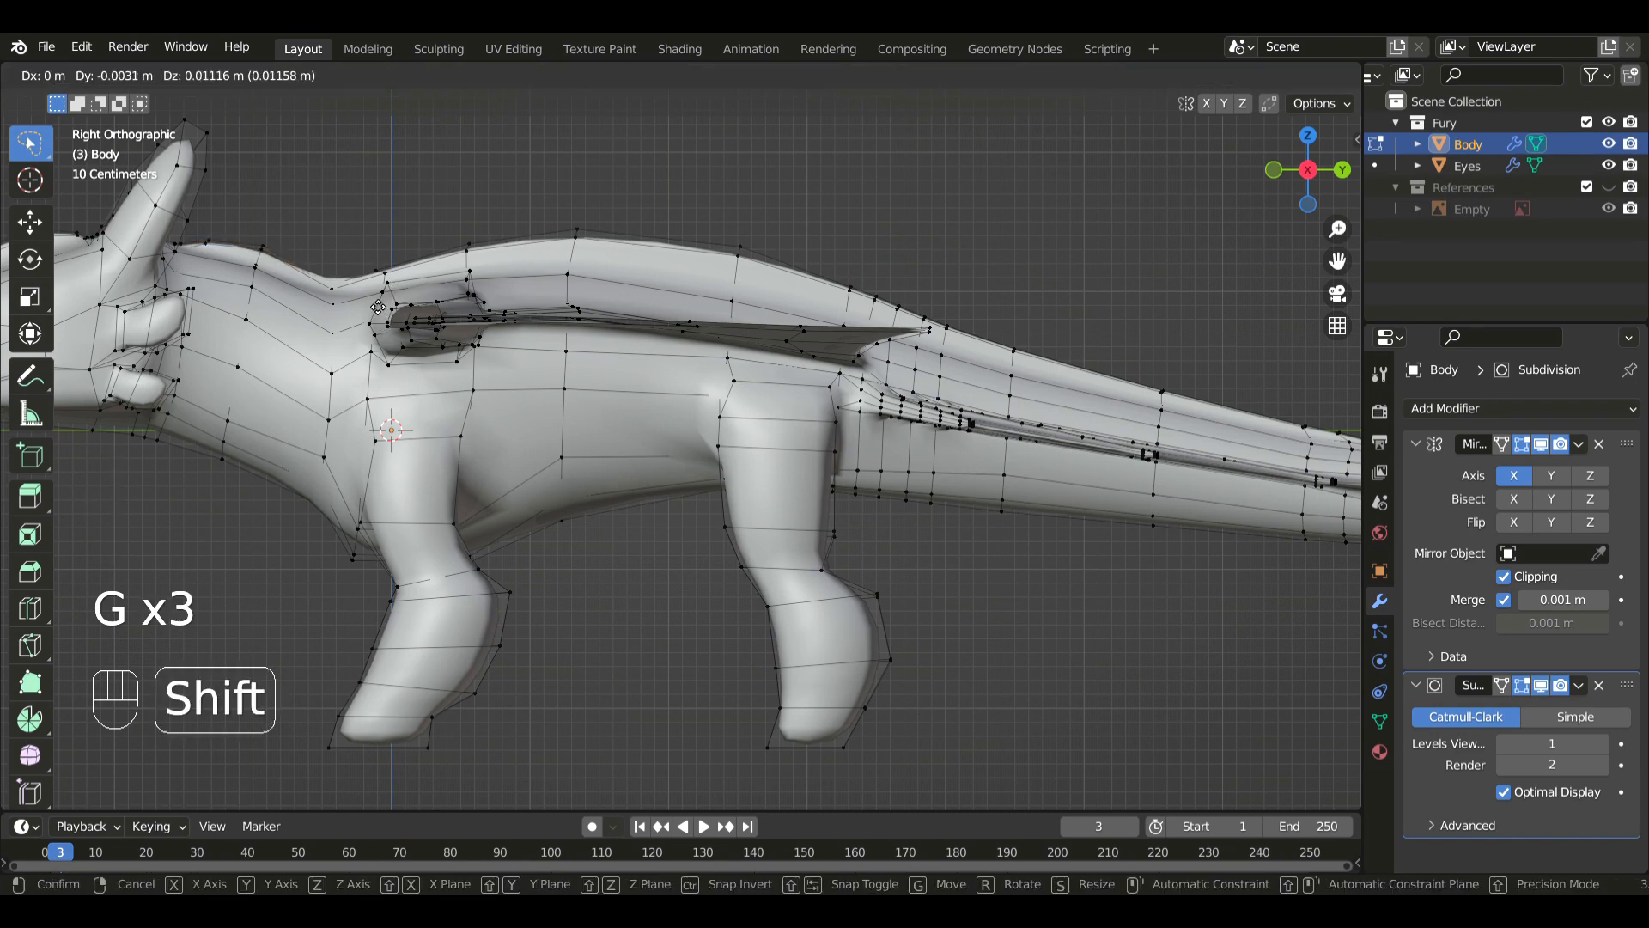
left_click(378, 306)
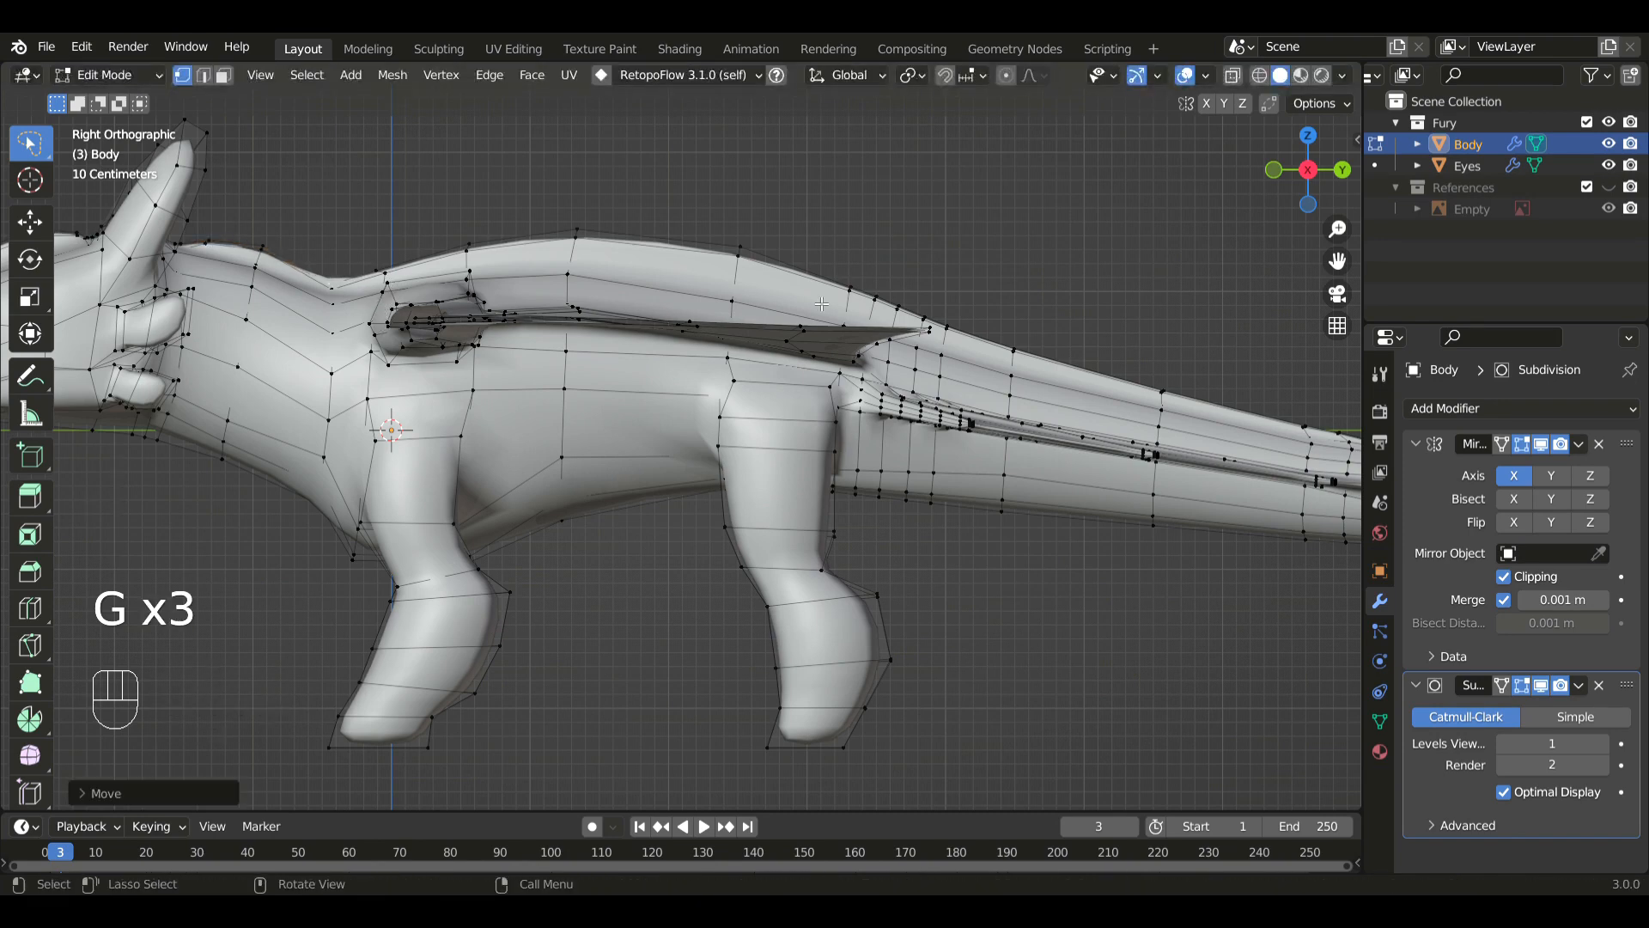
- Select the vertex path along the back fin's rear slope onto the tail and move it slightly
left_click(1205, 379, "ctrl")
key("g")
left_click(1231, 417)
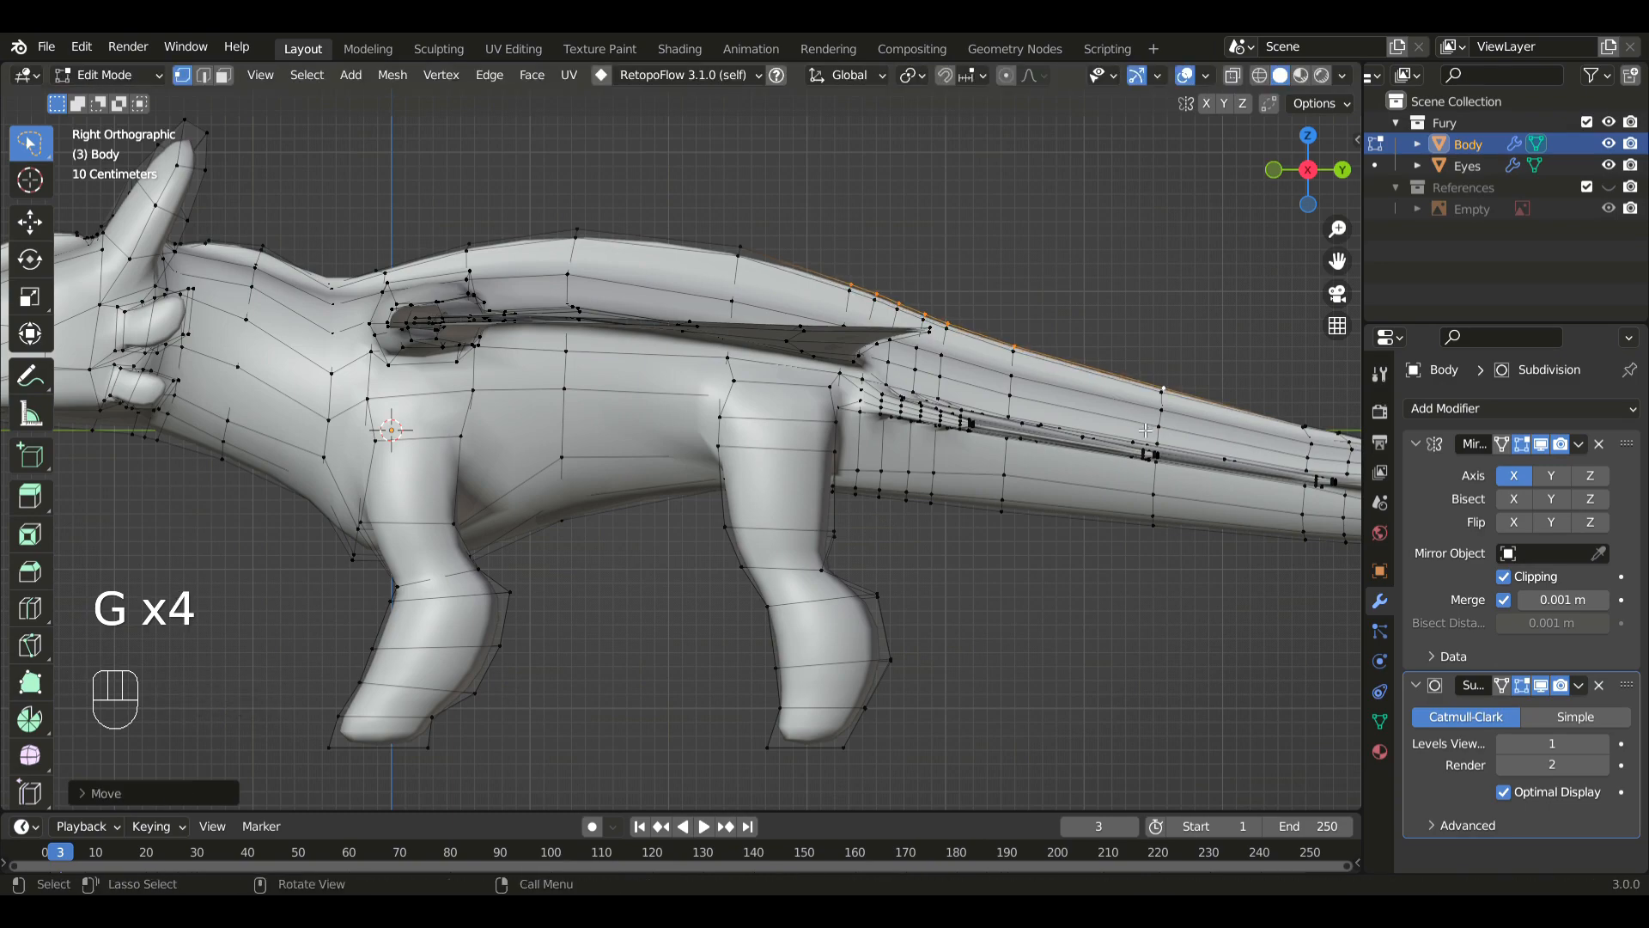
- Examine the thinned back fin and the whole dragon in Object Mode from several angles
key("Tab")
scroll(1094, 410, "down", 5)
middle_click_drag(596, 448, 885, 492)
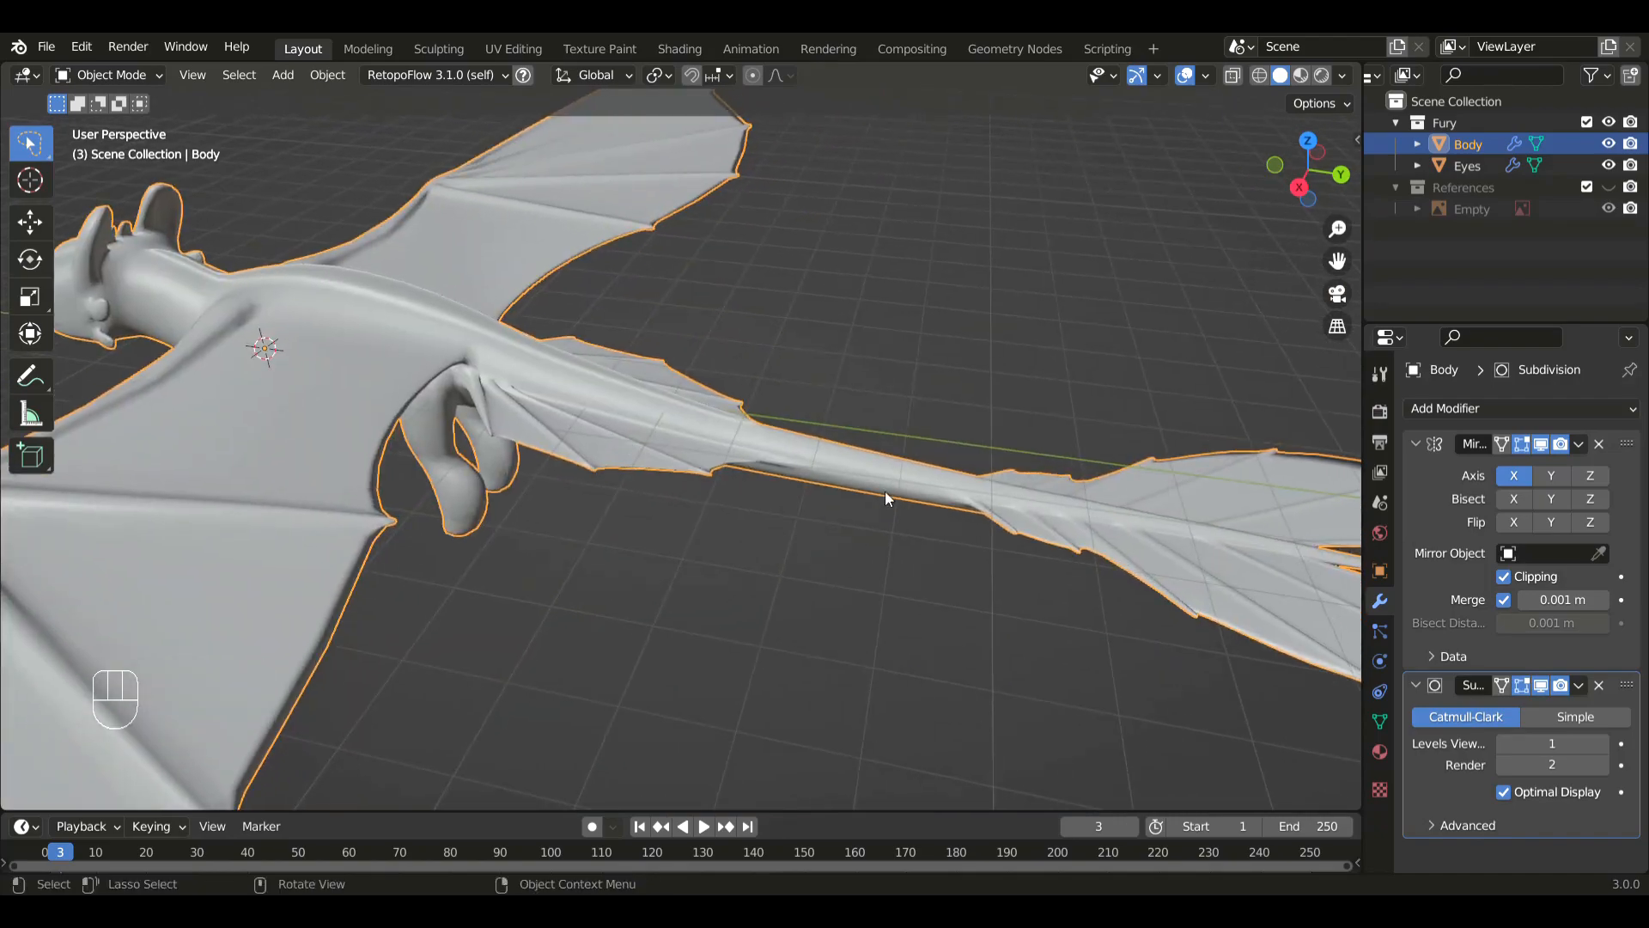
key("Tab")
scroll(841, 465, "up", 2)
key("Tab")
scroll(801, 451, "down", 6)
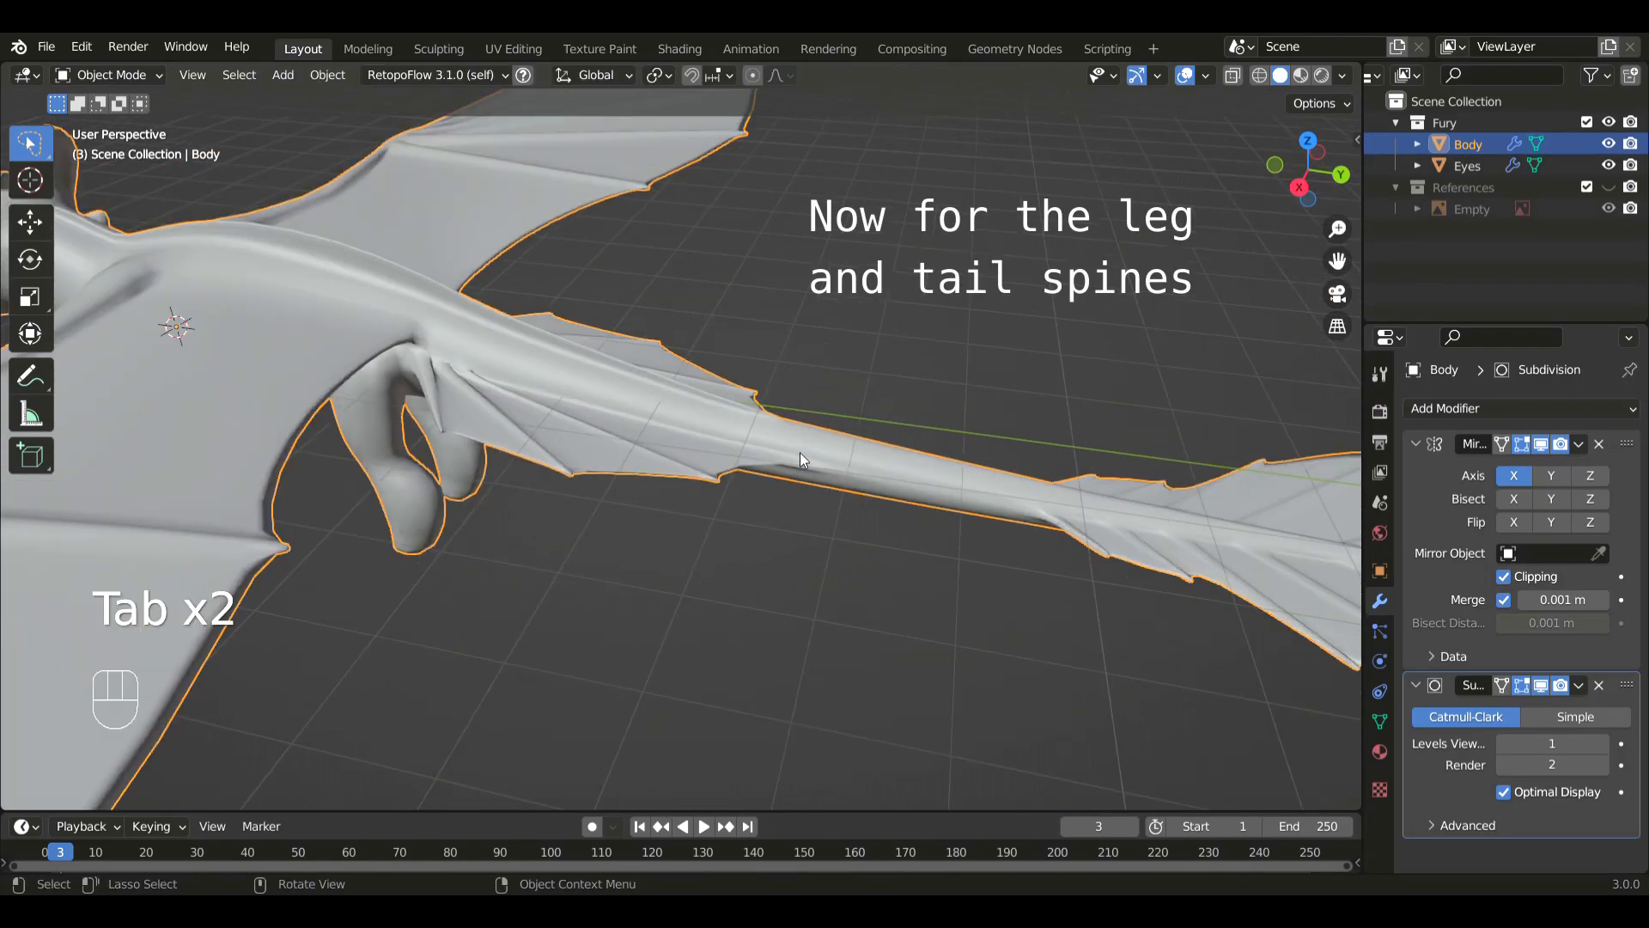
middle_click_drag(589, 440, 842, 434, "shift")
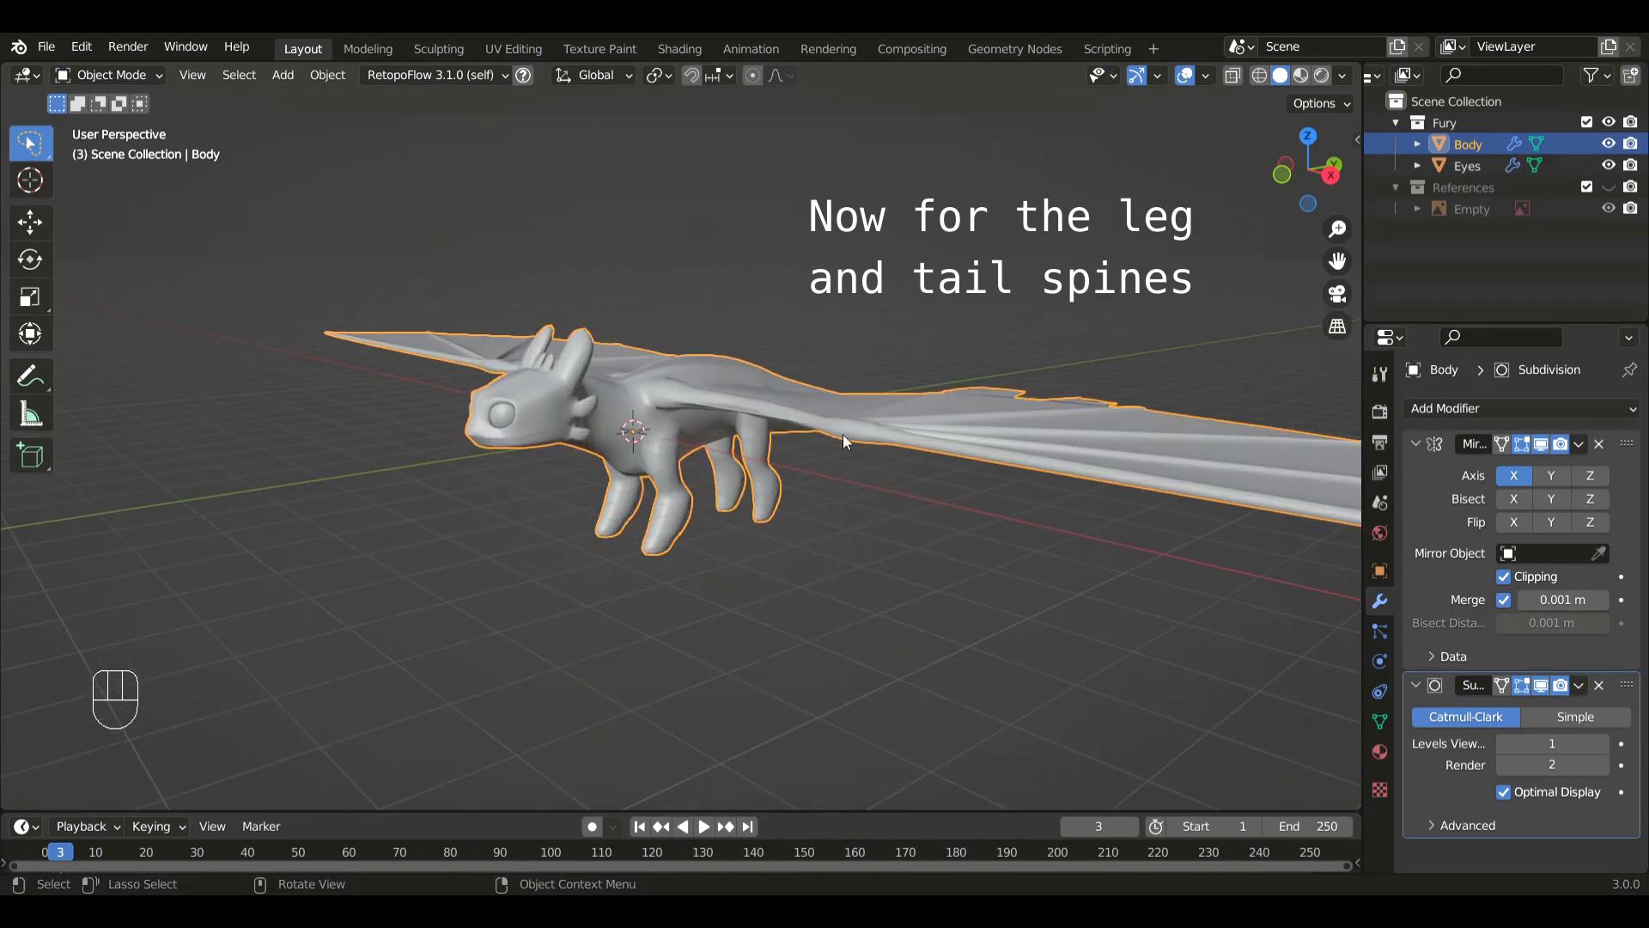
- In the right side view, add a cube mesh and move it above and in front of the dragon's head
key("KP_3")
left_click(282, 75)
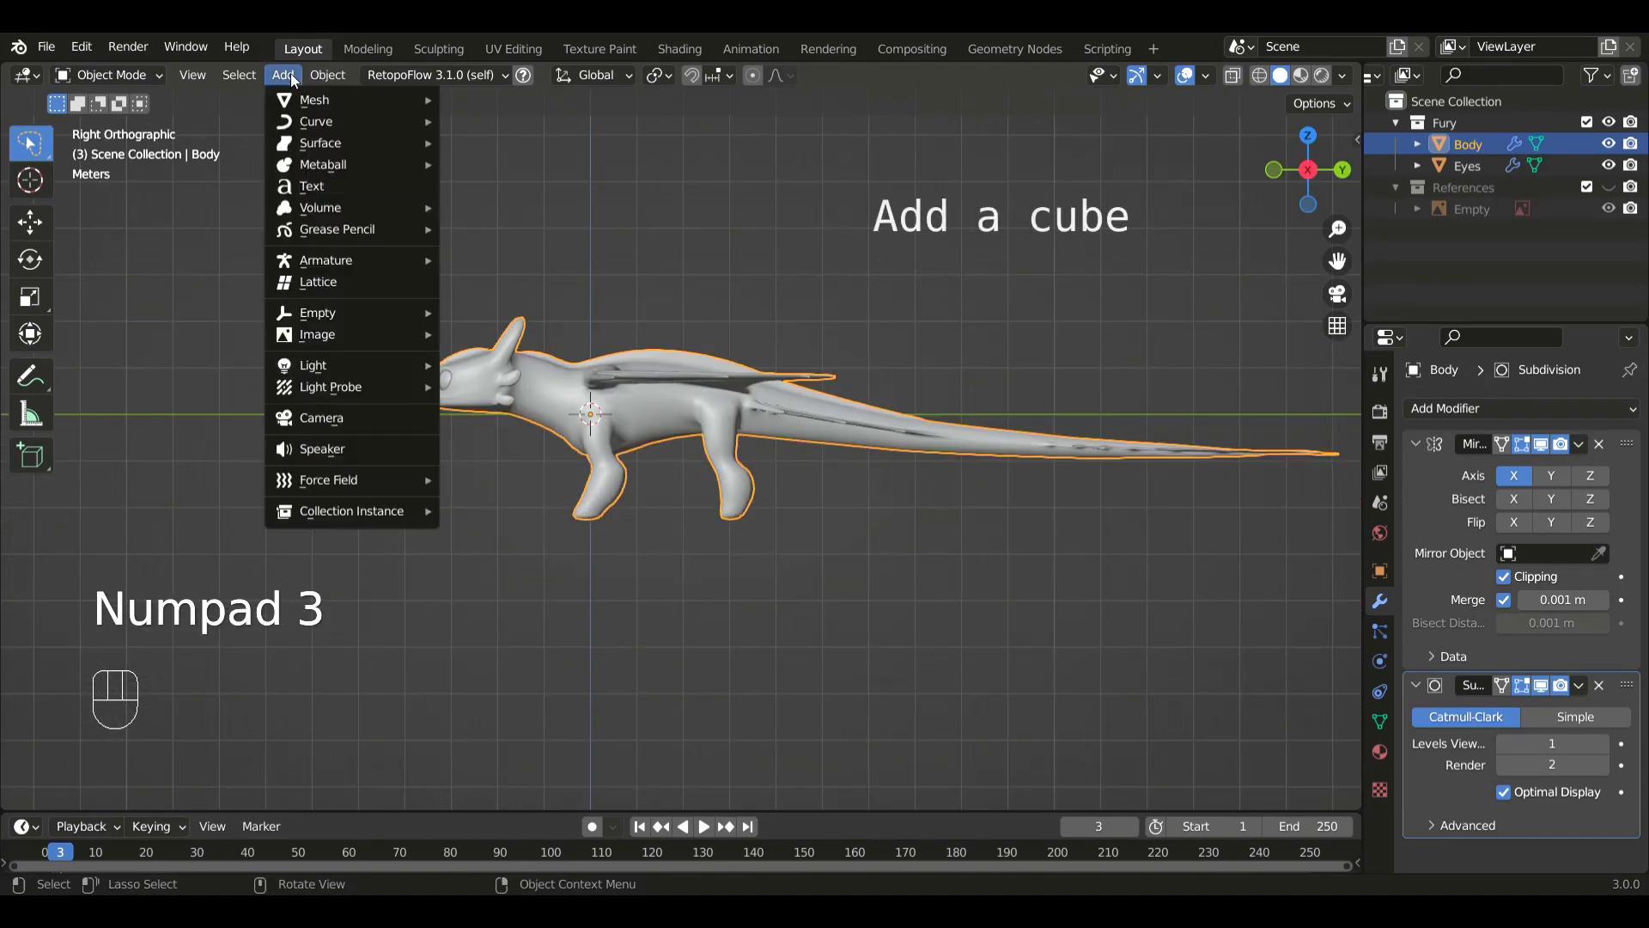
mouse_move(421, 101)
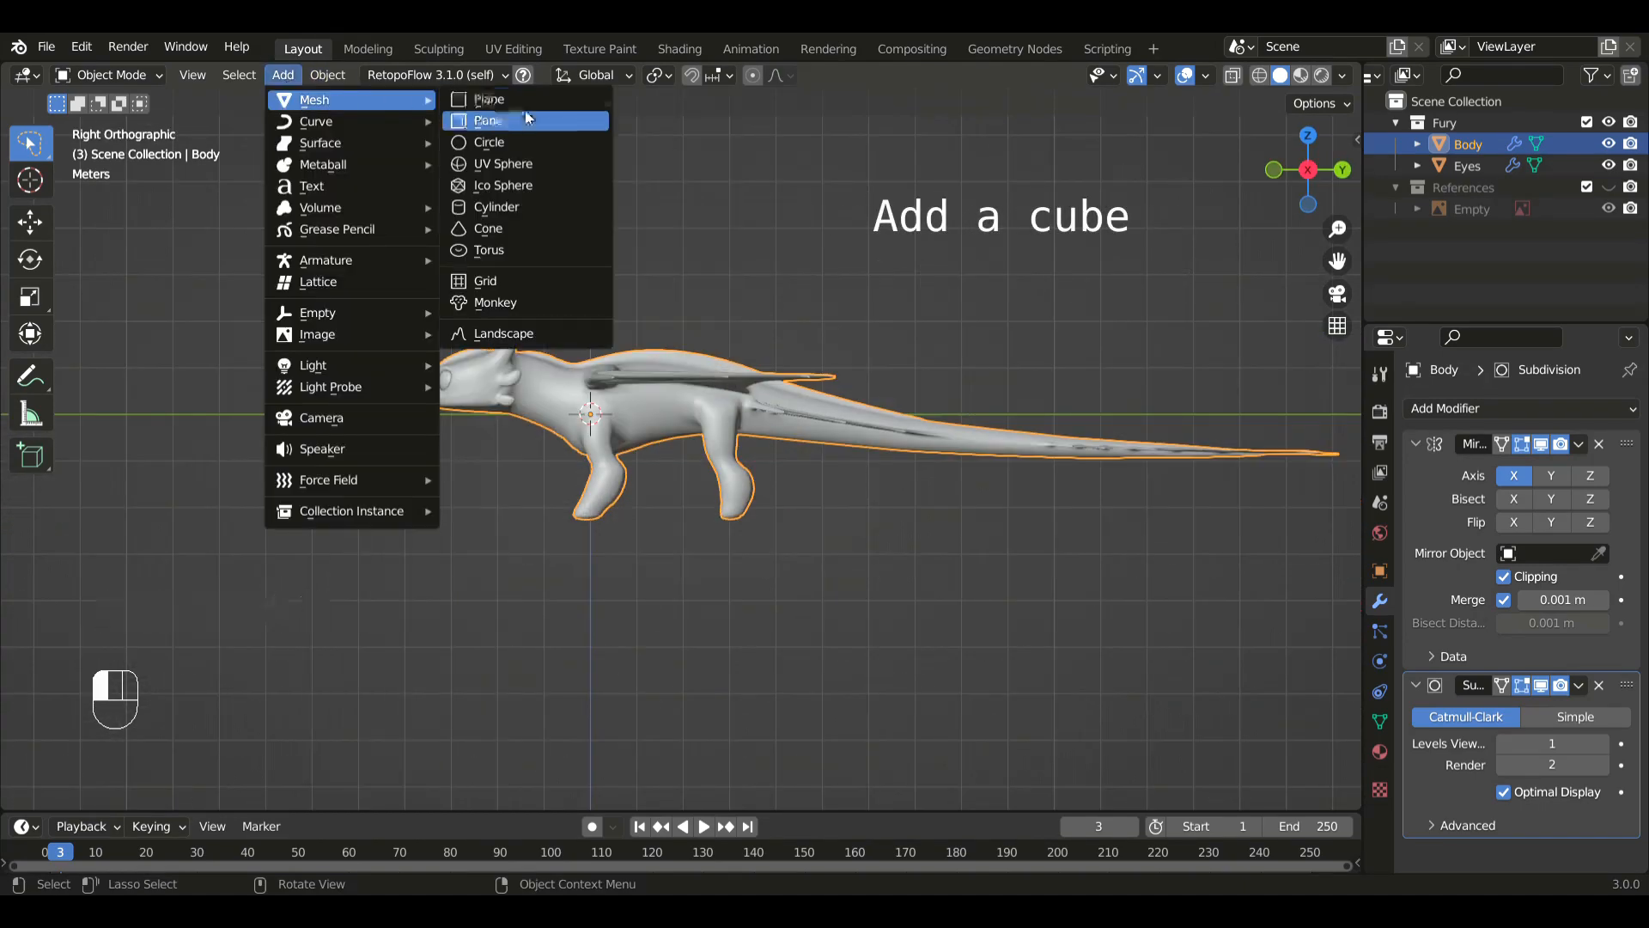
left_click(526, 119)
key("g")
left_click(487, 306)
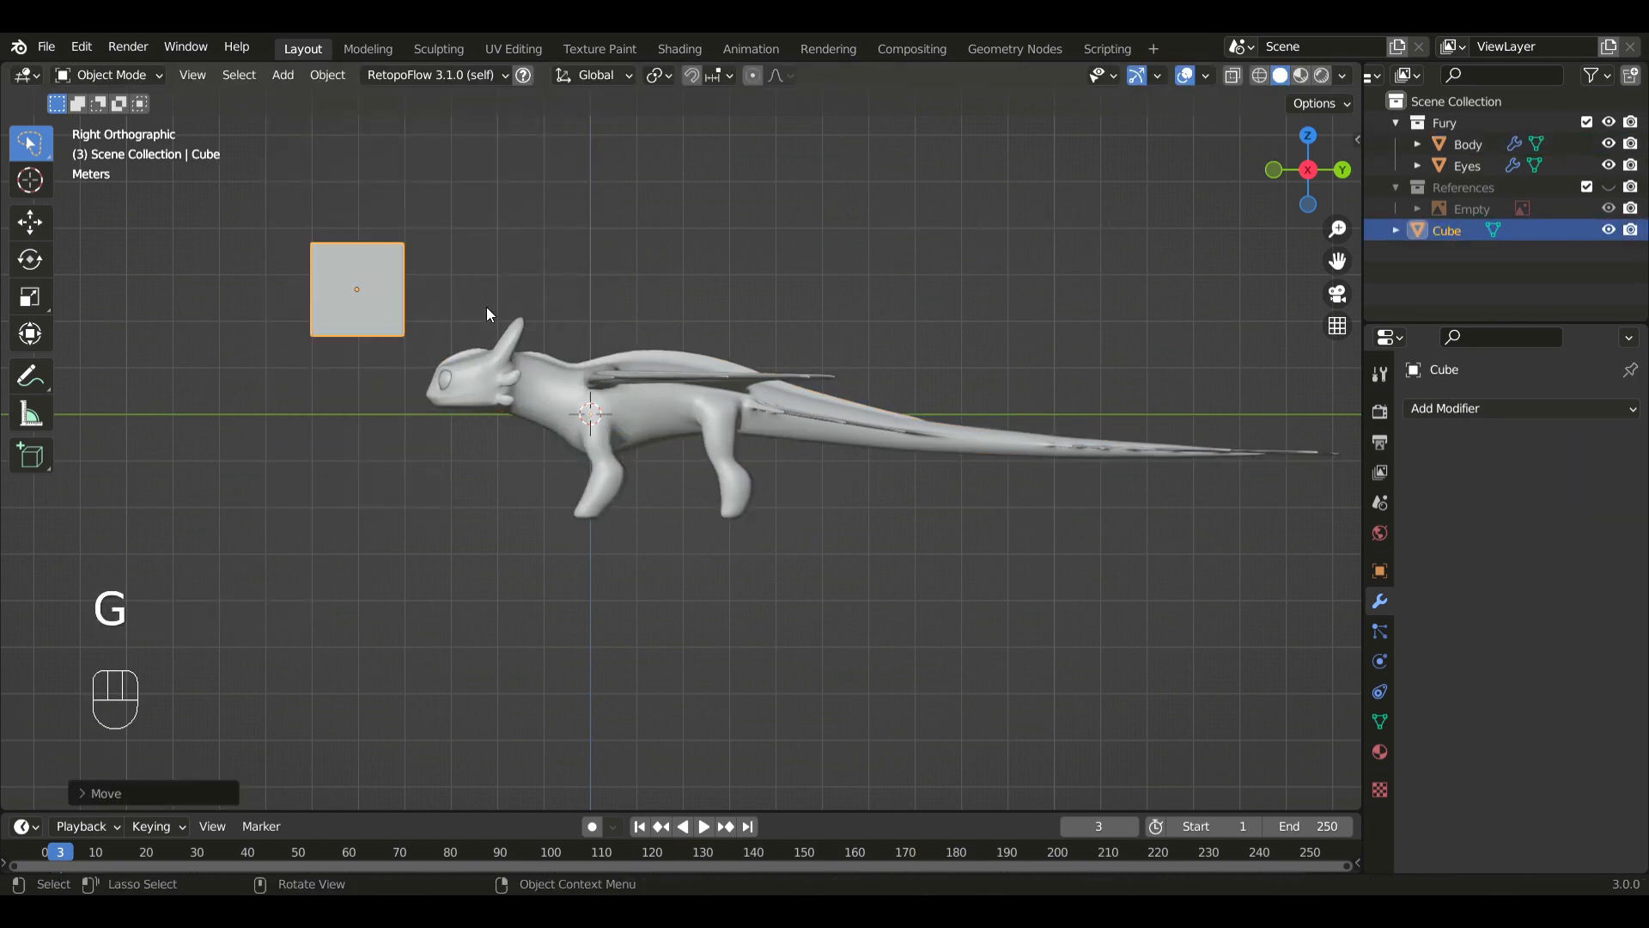
- In Edit Mode, move the whole cube mesh about 1 m along Y so its origin sits at one end
middle_click_drag(573, 378, 871, 493, "shift")
scroll(792, 461, "up", 2)
key("Tab")
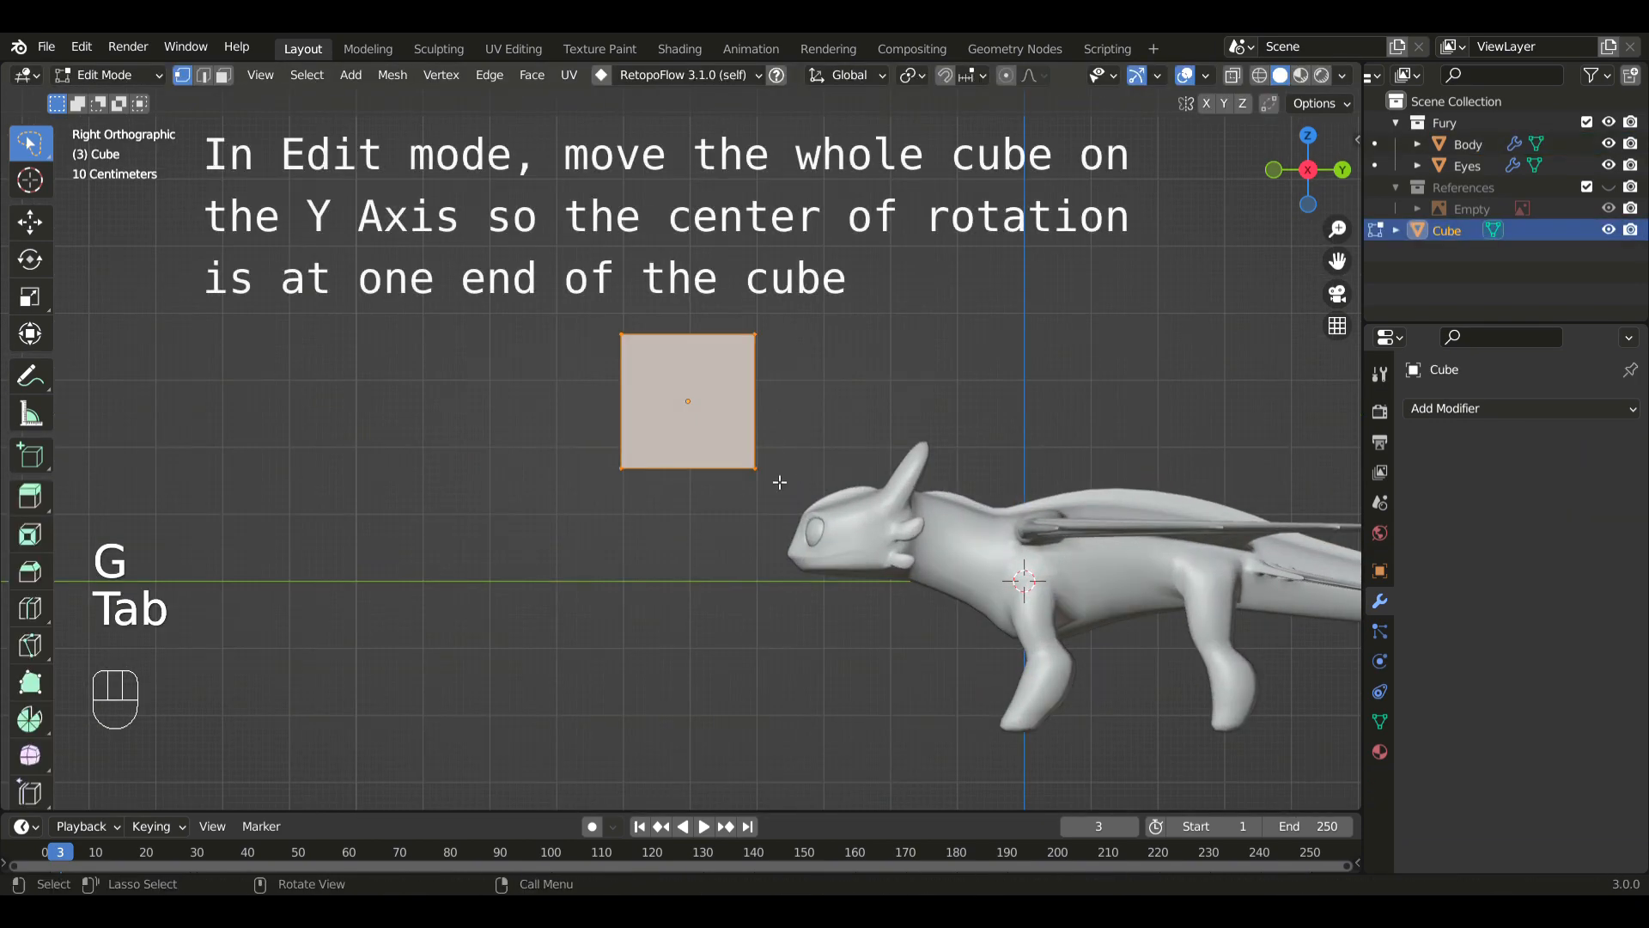
key("g")
key("y")
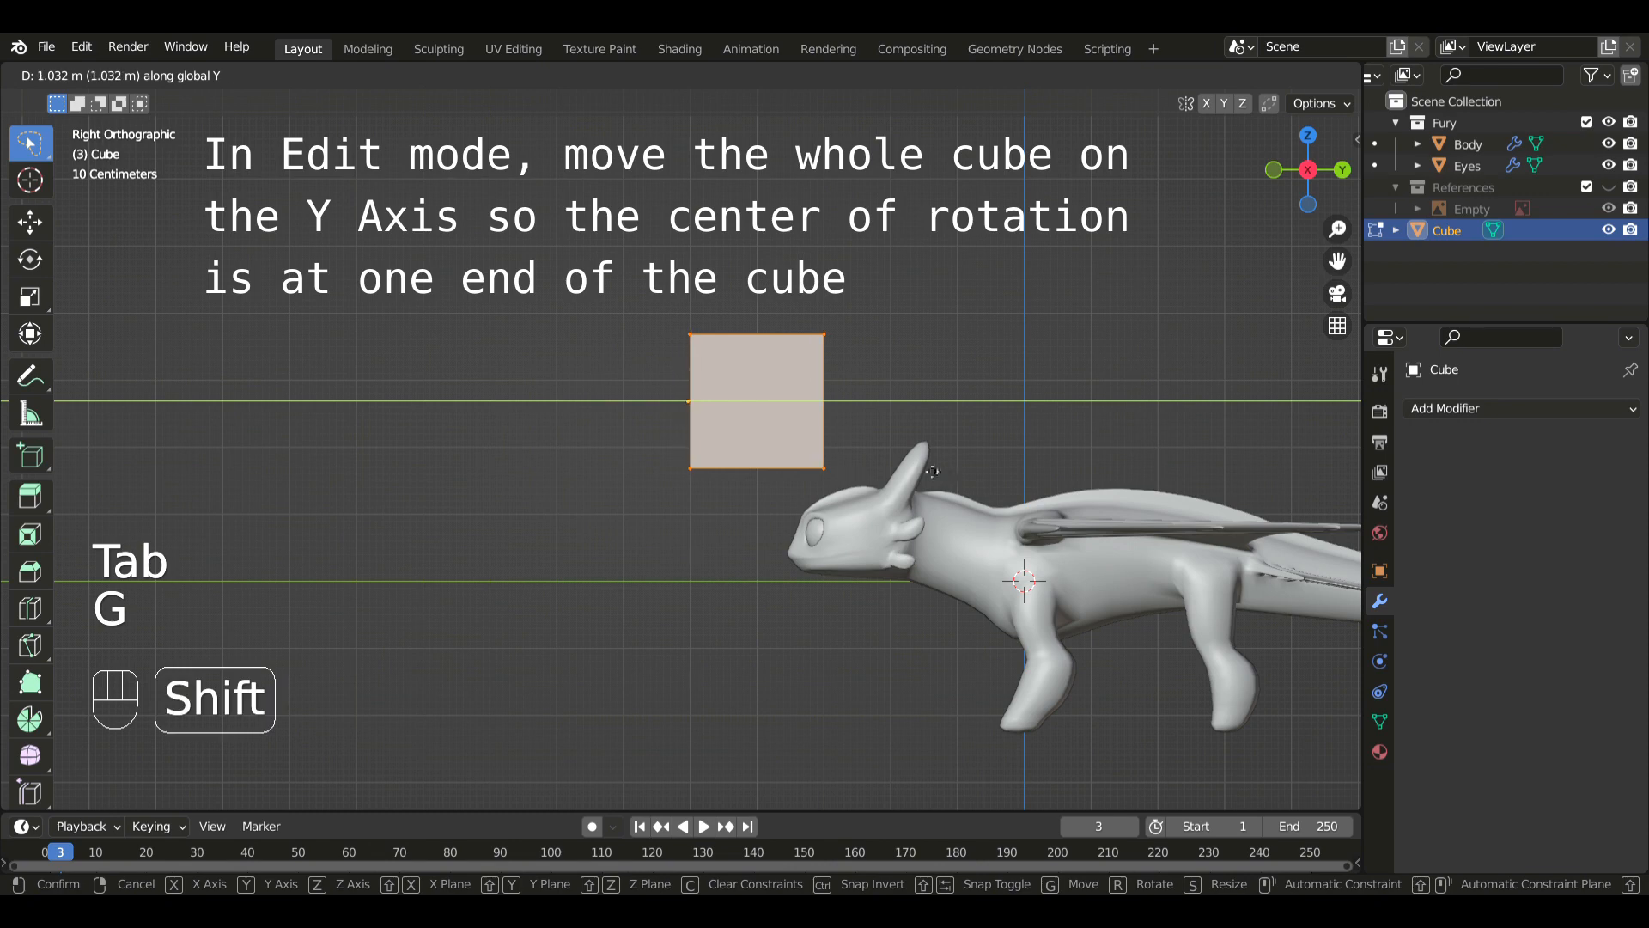
left_click(910, 466)
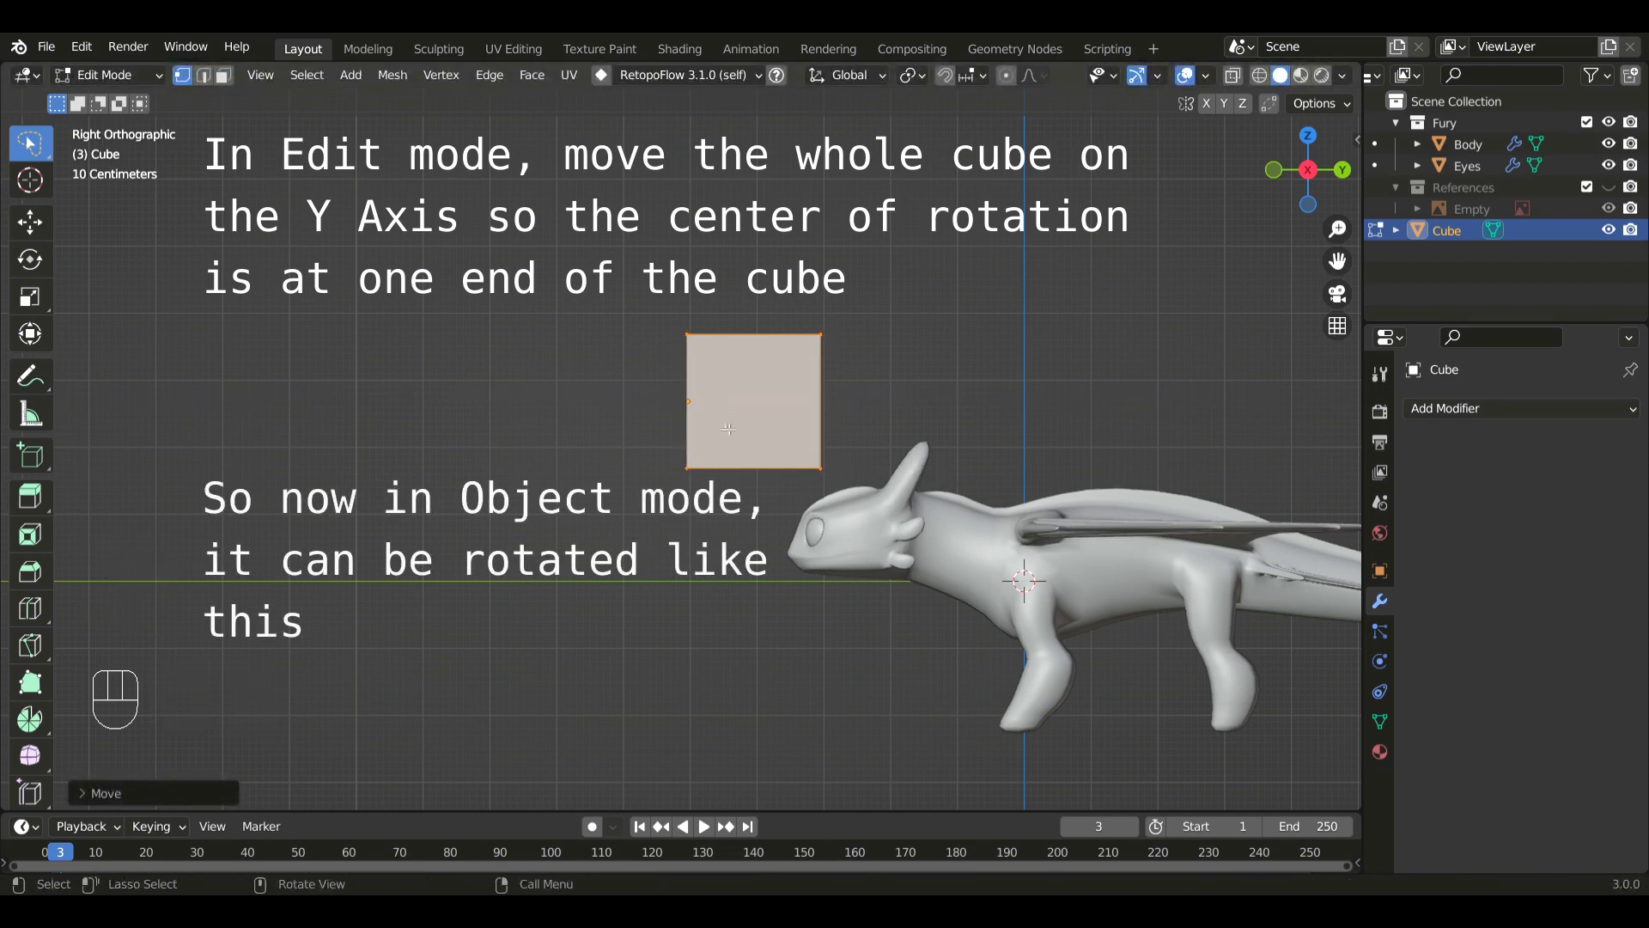
- Try rotating the cube about its end origin in Object Mode
key("Tab")
key("r")
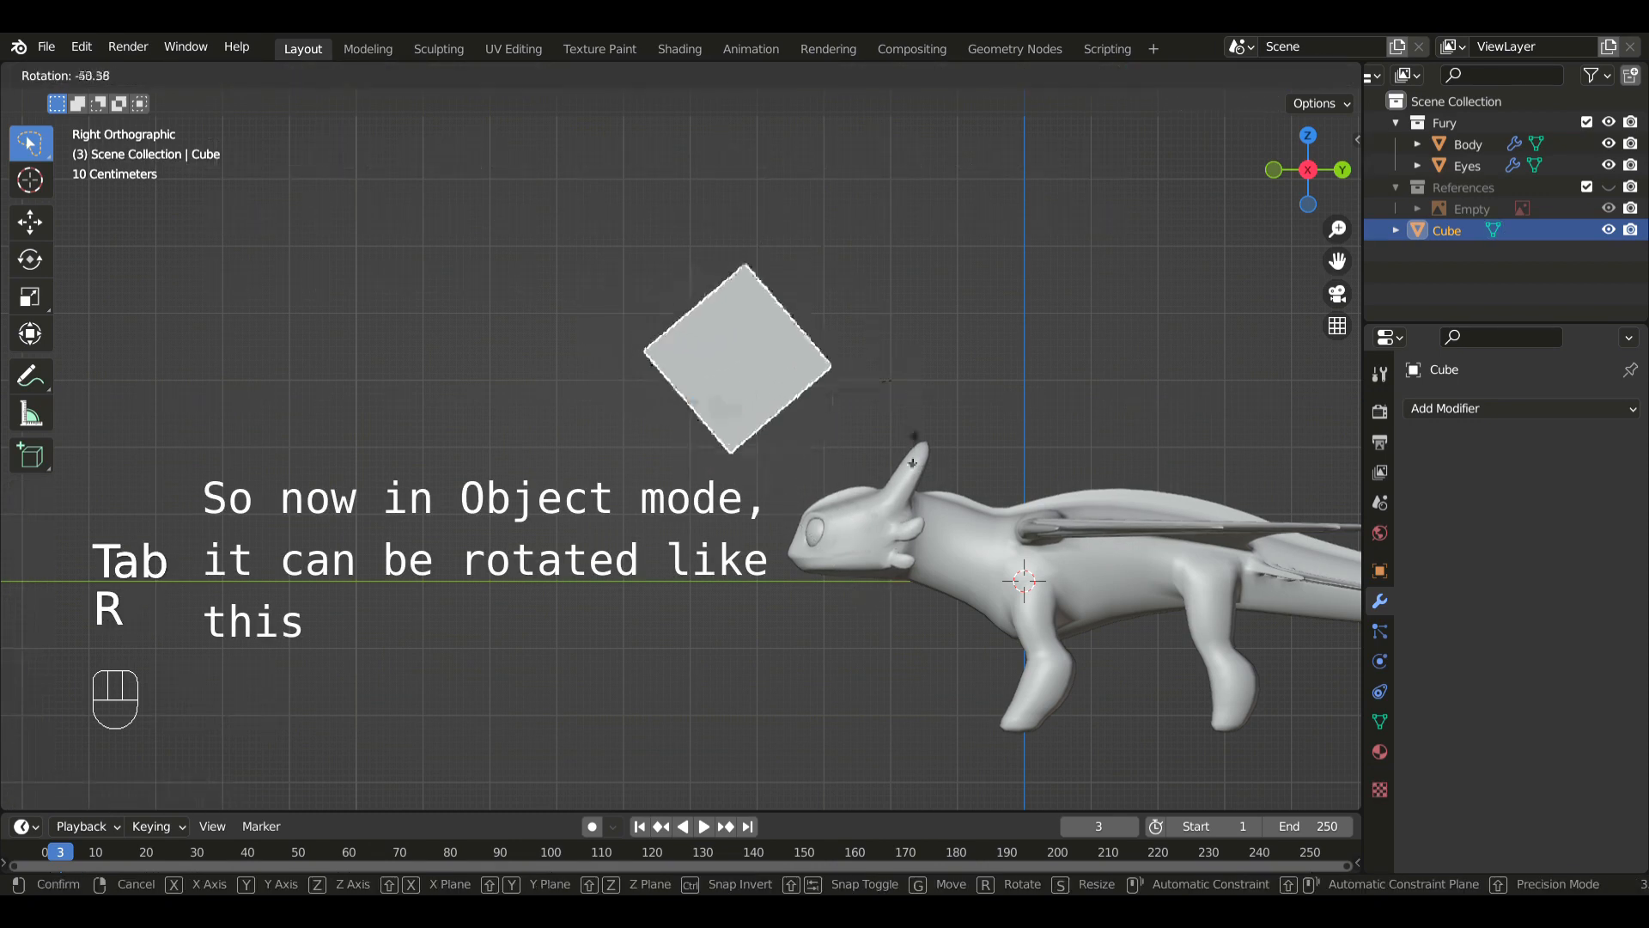
left_click(785, 502)
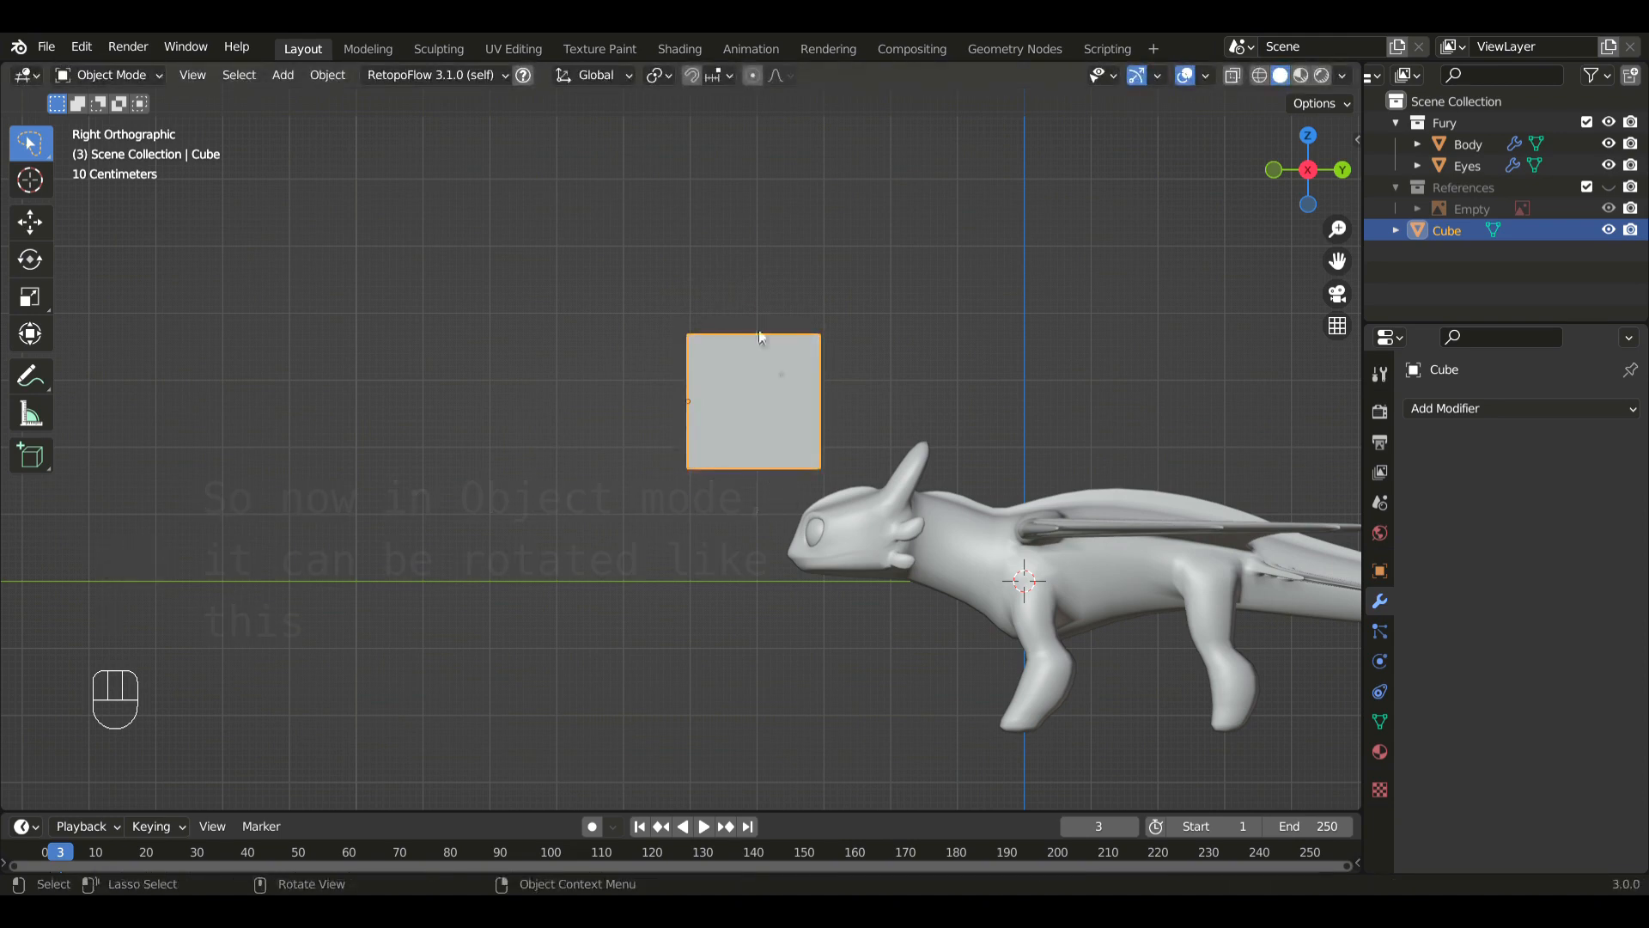
- Shade the cube smooth and add a Subdivision Surface modifier to it
right_click(719, 299)
left_click(730, 301)
left_click(1429, 412)
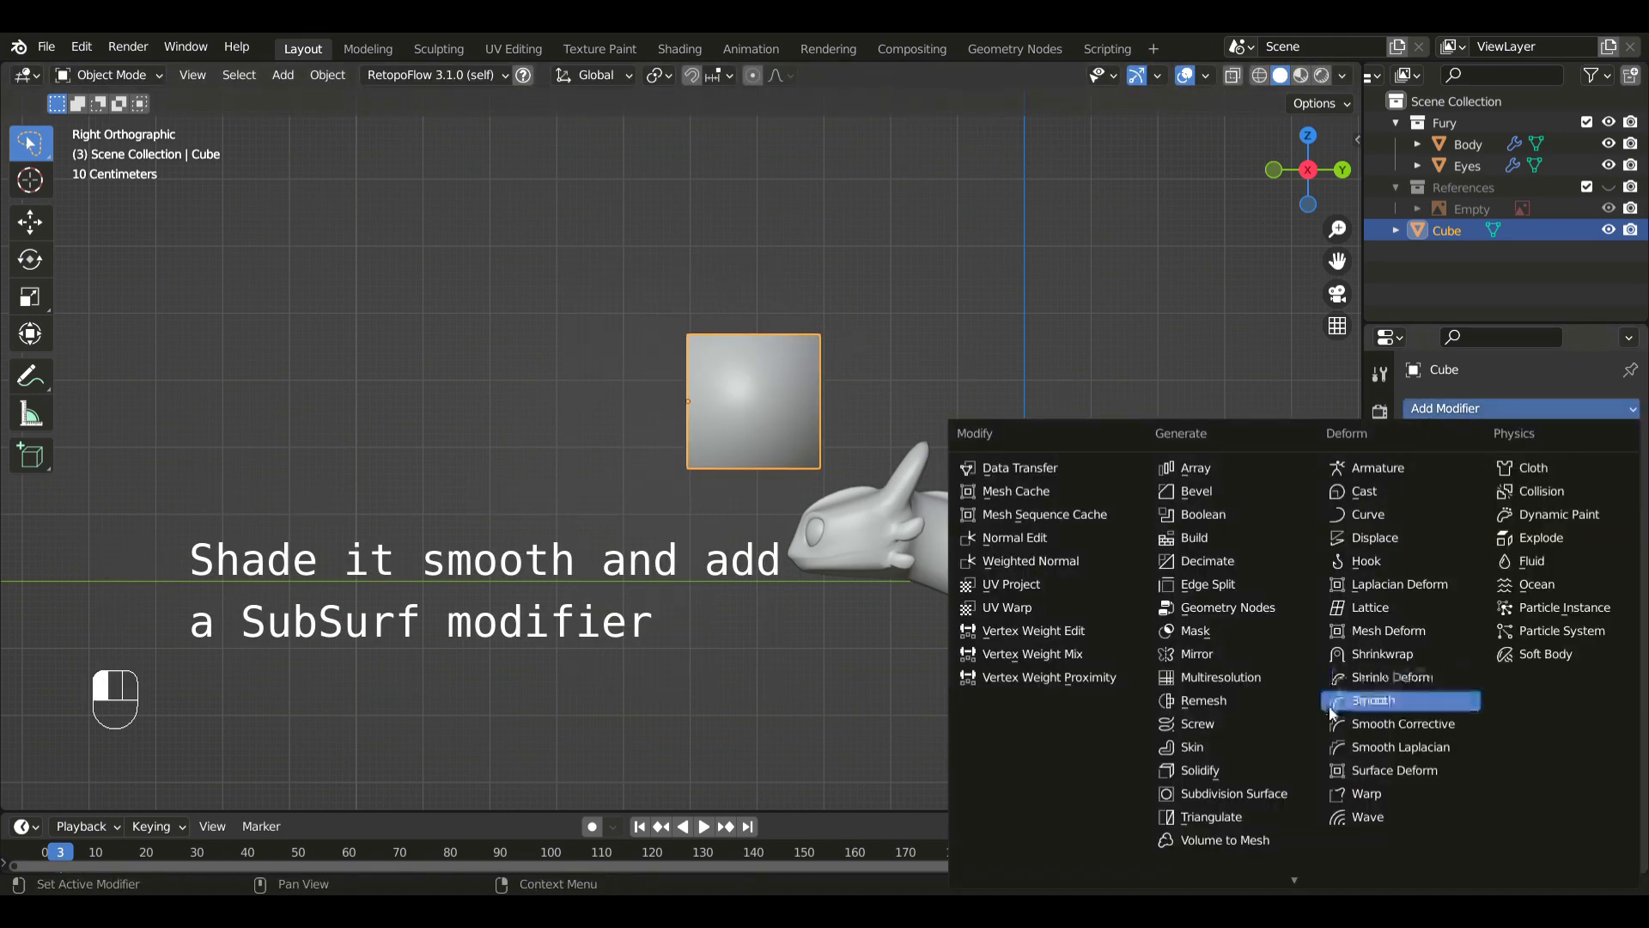
left_click(1254, 791)
- In Edit Mode with X-ray on, scale down the cube's end face opposite the origin to form a taper
middle_click_drag(998, 452, 936, 477, "shift")
key("Tab")
scroll(868, 400, "up", 1)
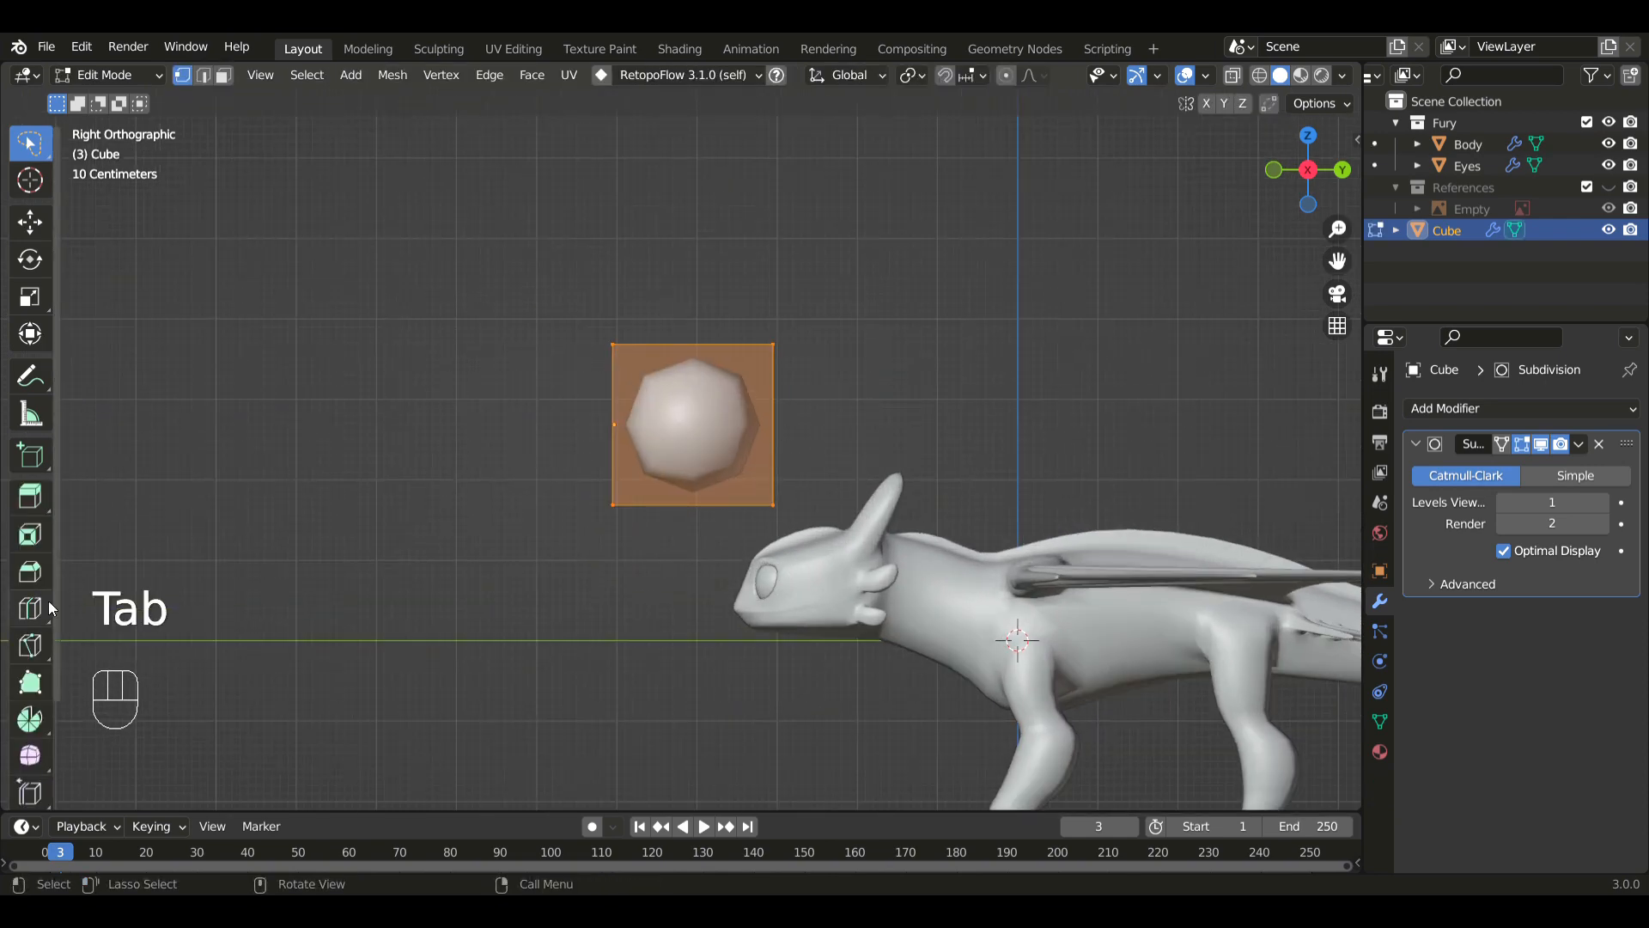
key("3")
key("alt+z")
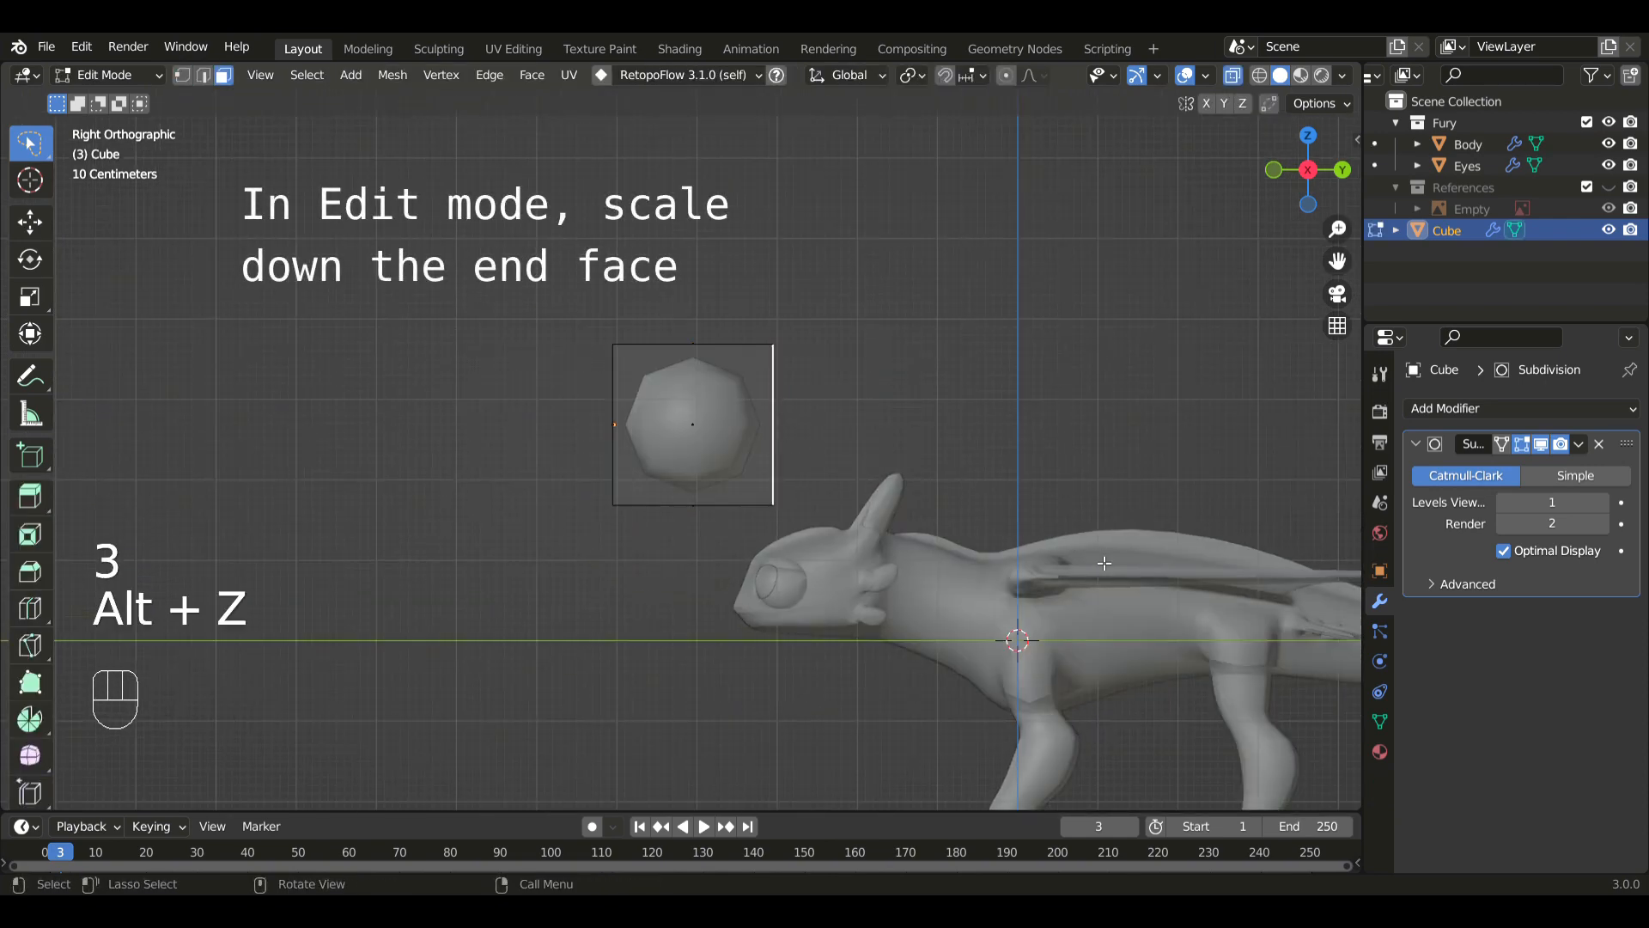
key("s")
left_click(752, 452)
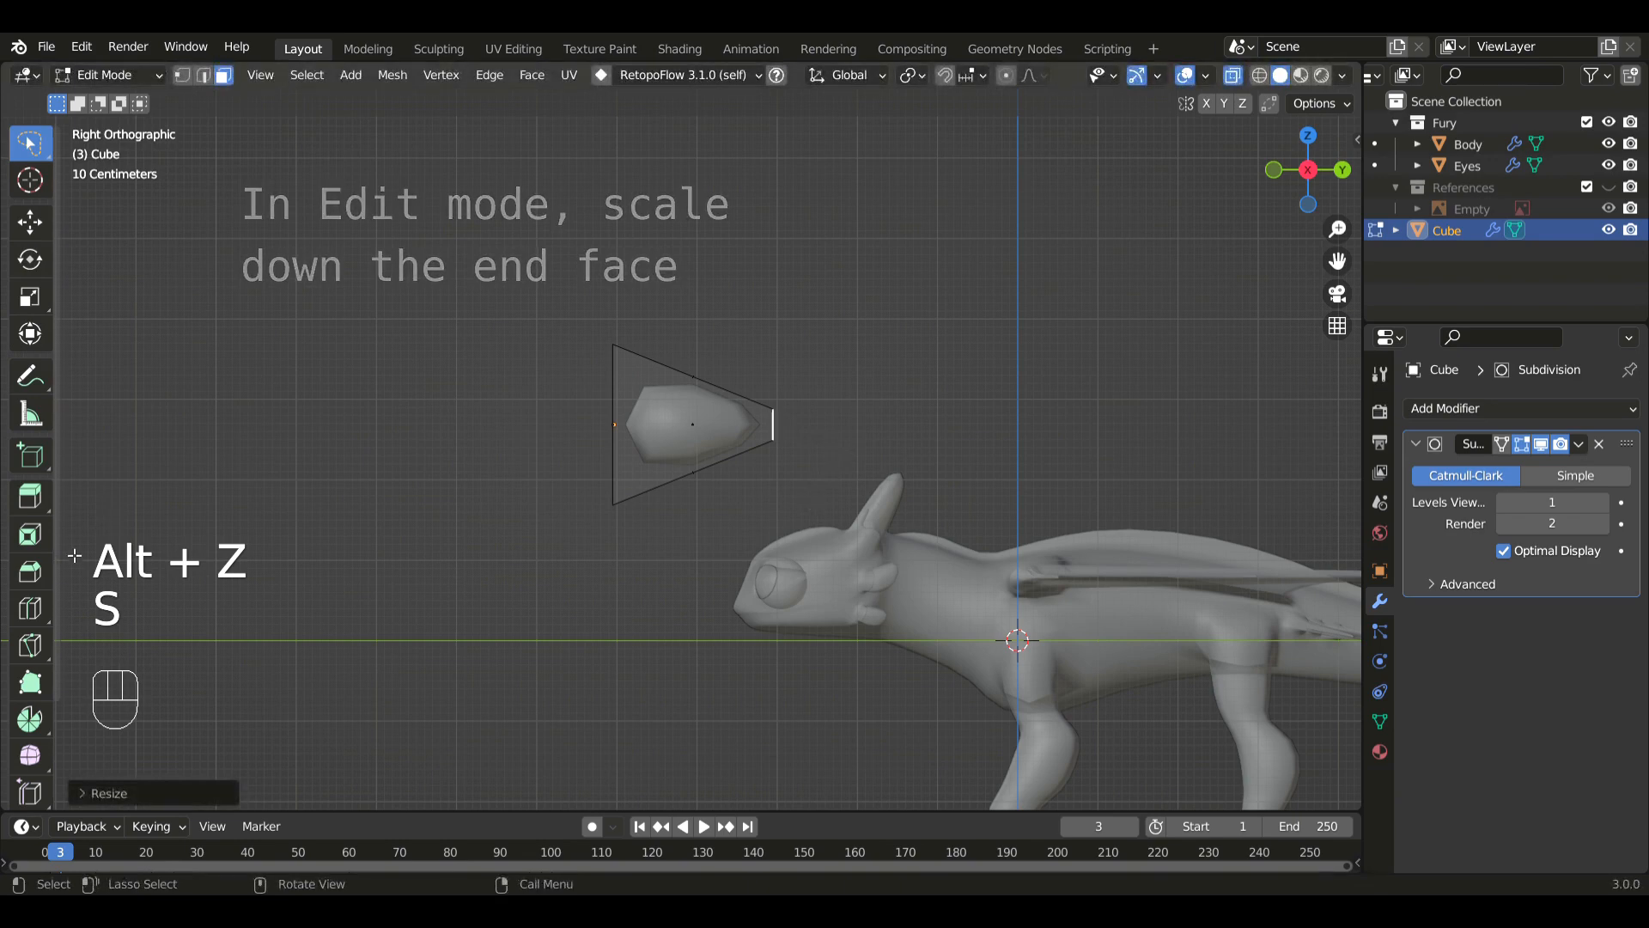
- Add a crosswise loop cut to the tapered cube and slide it toward the wide root end
left_click(34, 607)
left_click_drag(693, 378, 662, 371)
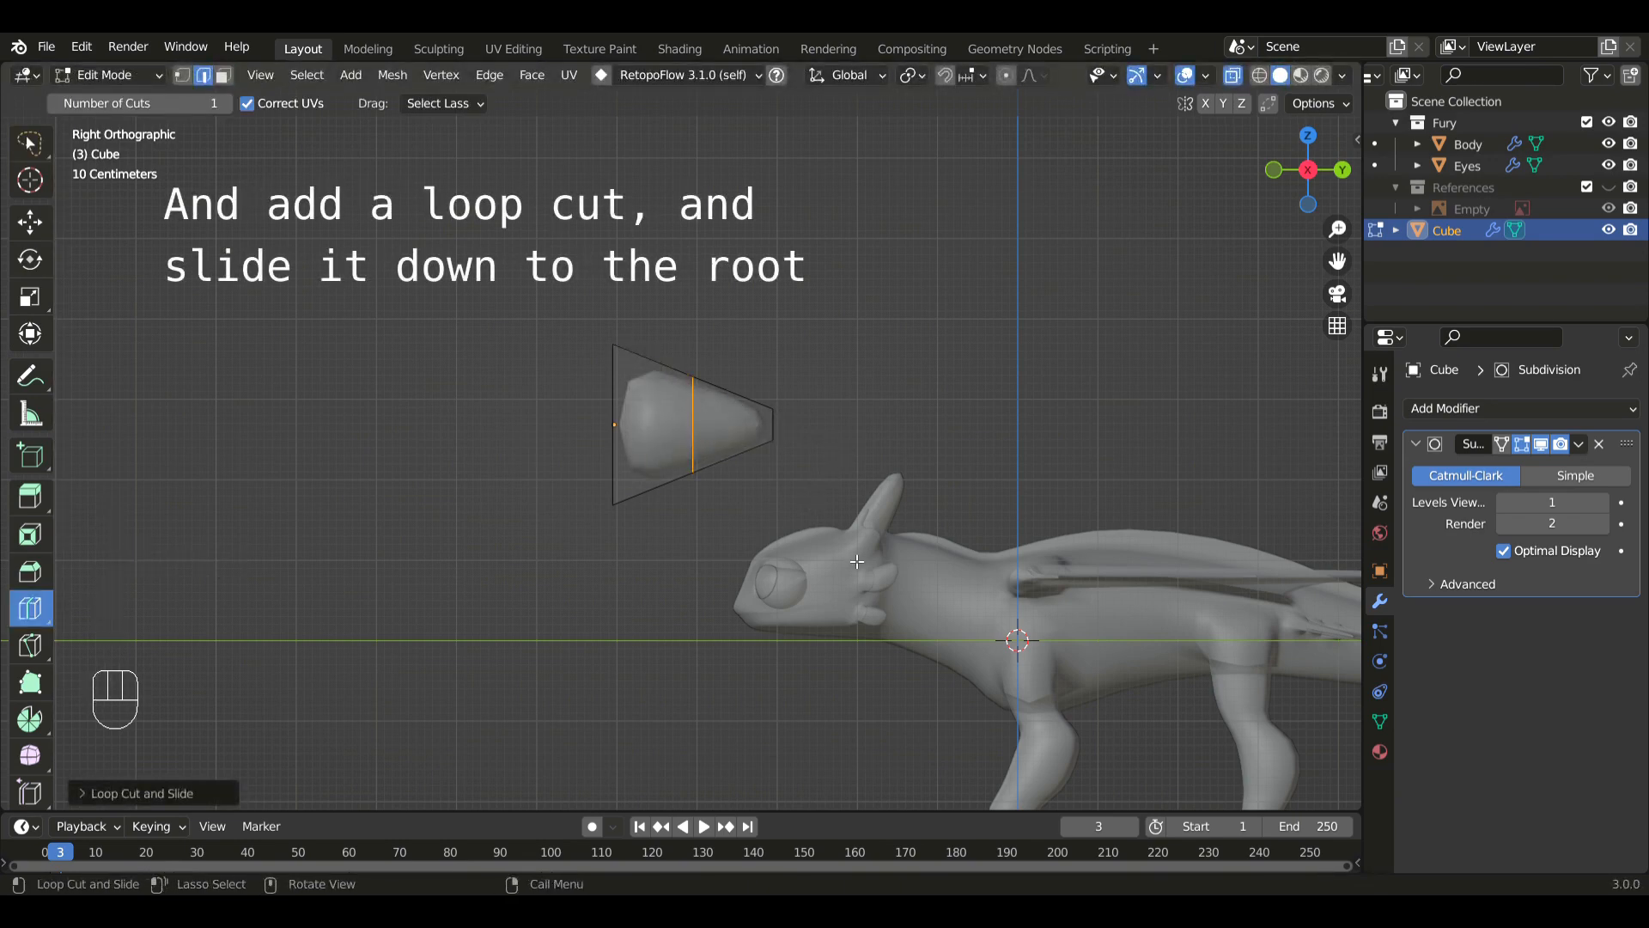
key("g")
key("g")
left_click(791, 546)
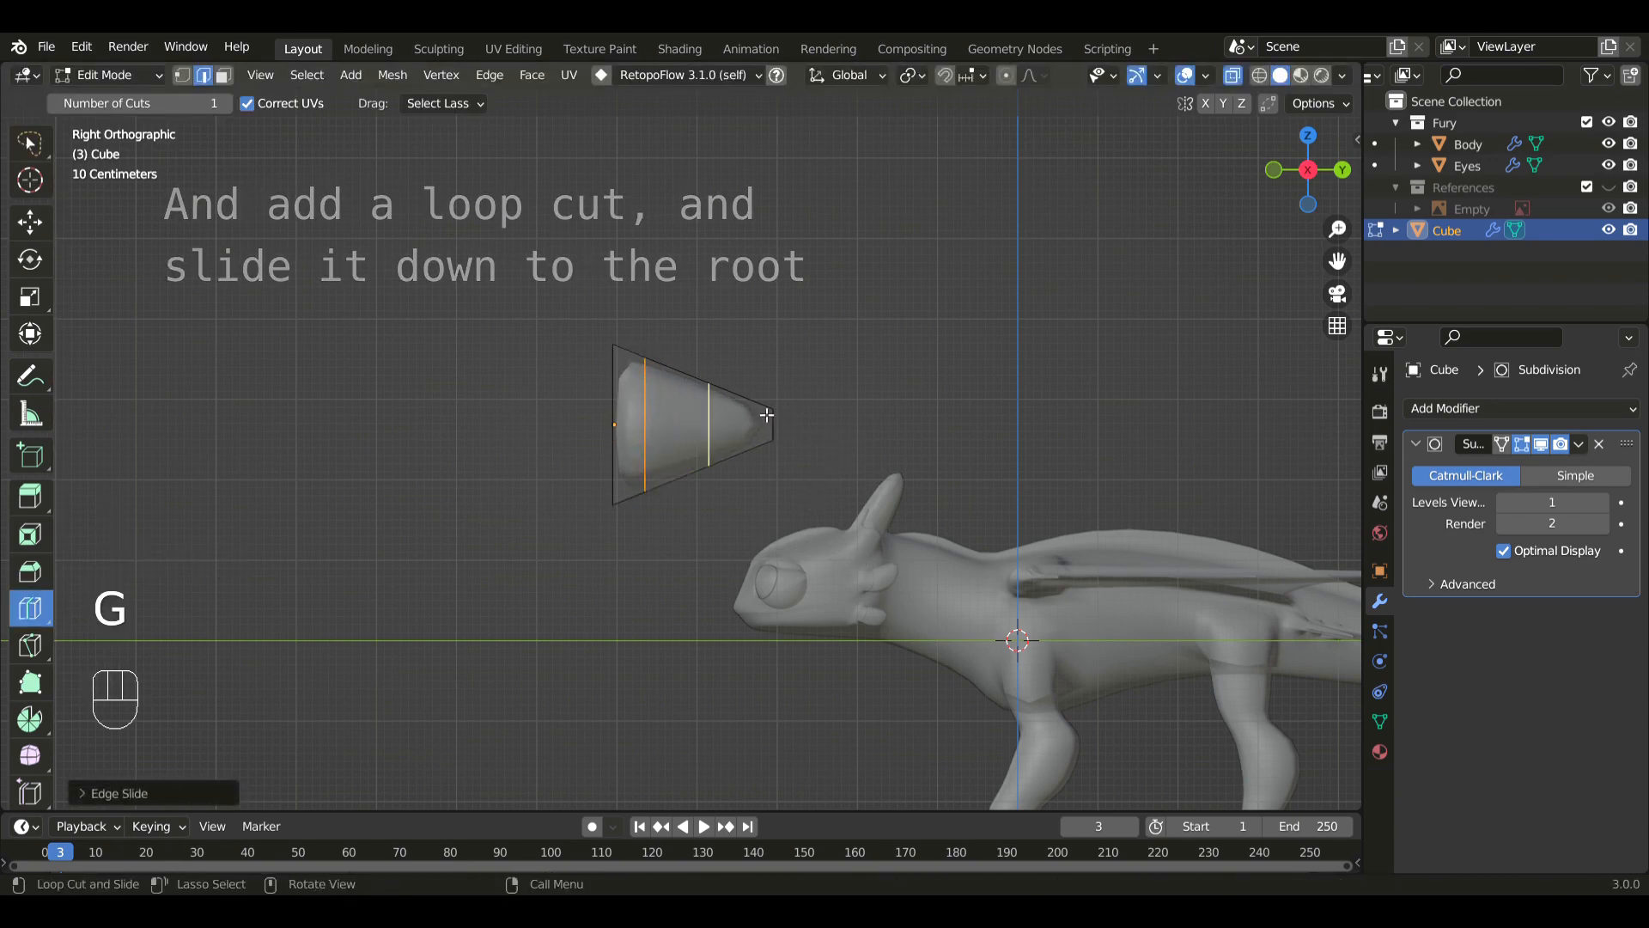
- Turn off X-ray and add lengthwise loop cuts along the cube's side and down its middle
key("alt+z")
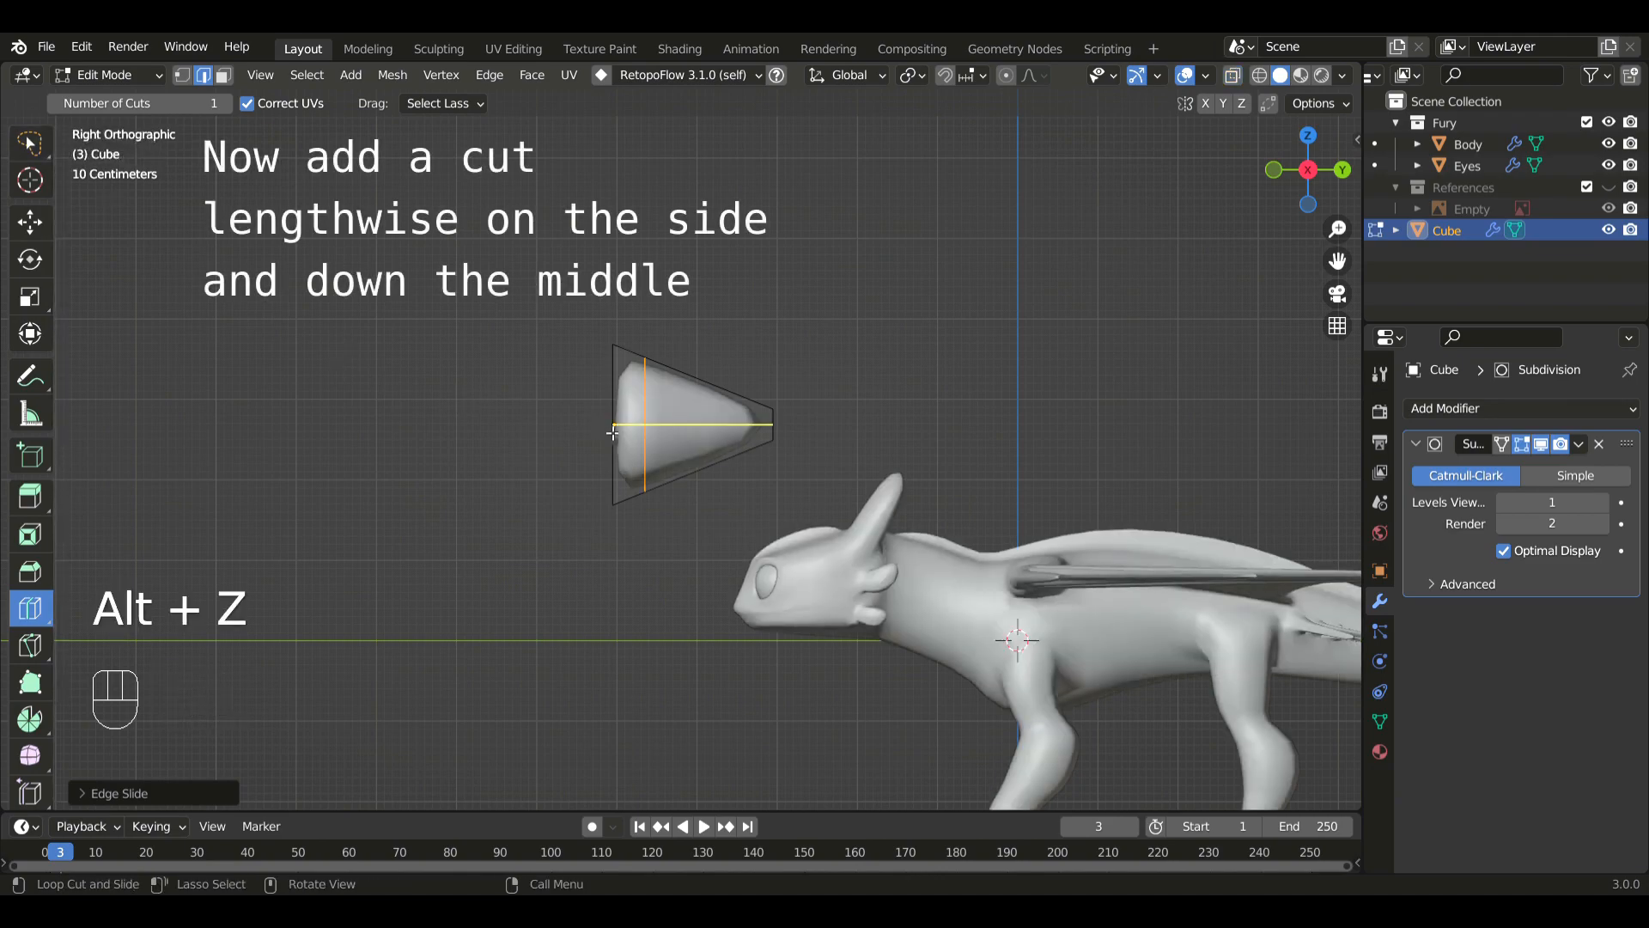
left_click(612, 434)
middle_click_drag(612, 434, 580, 574)
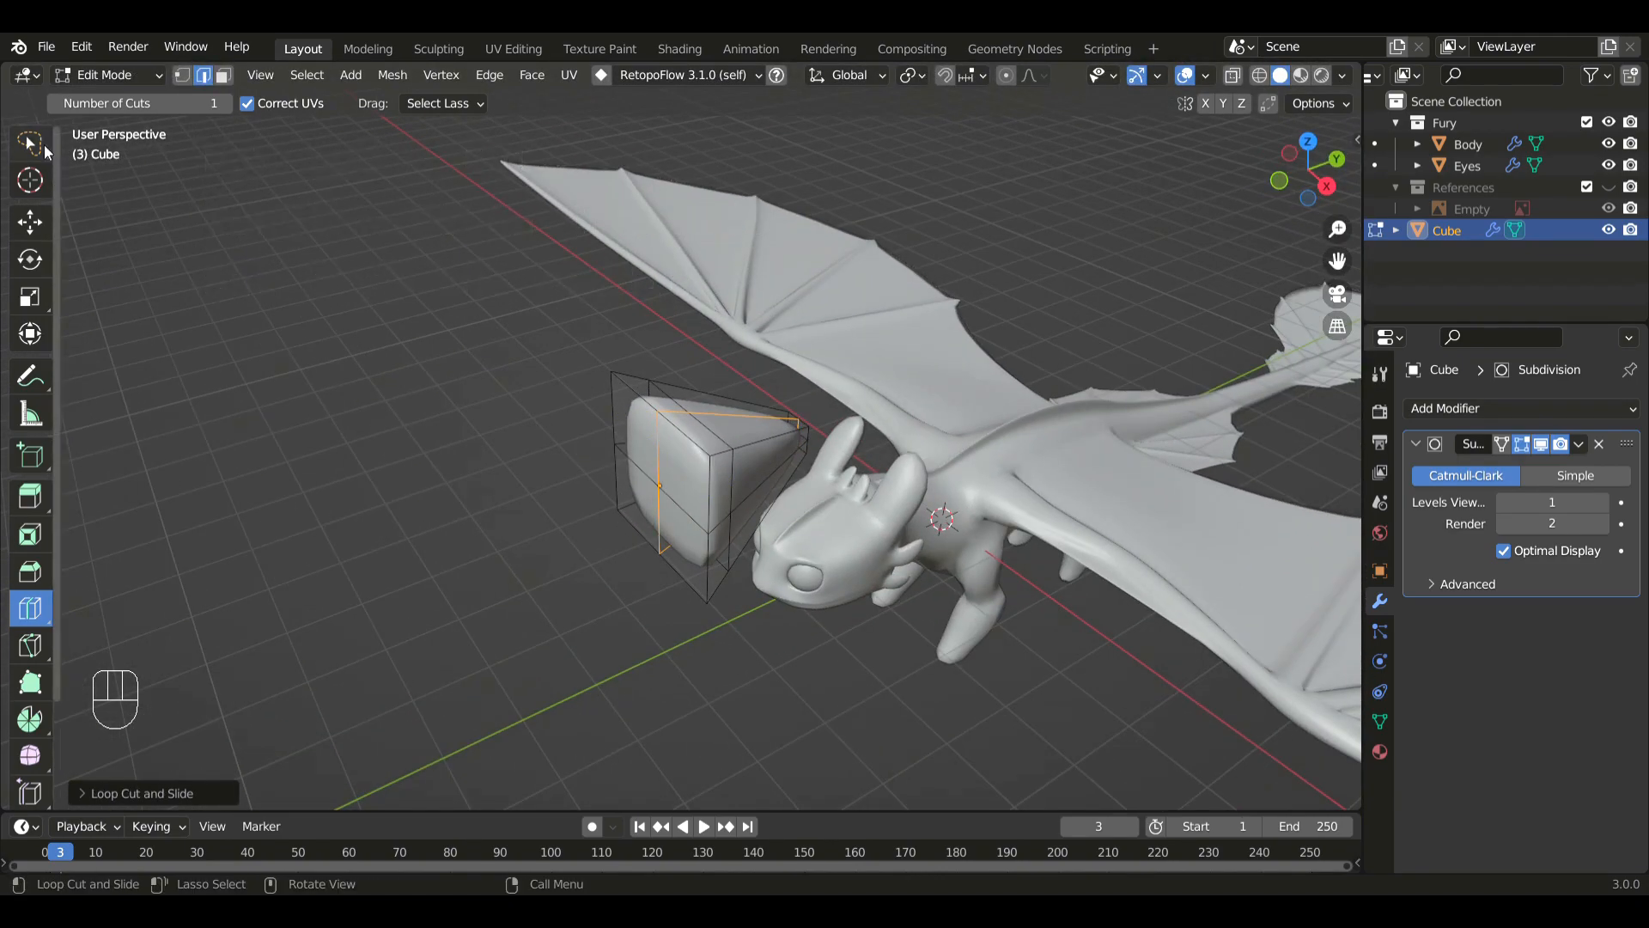
- Select the whole cube mesh and soften its shape slightly with the Smooth tool
key("w")
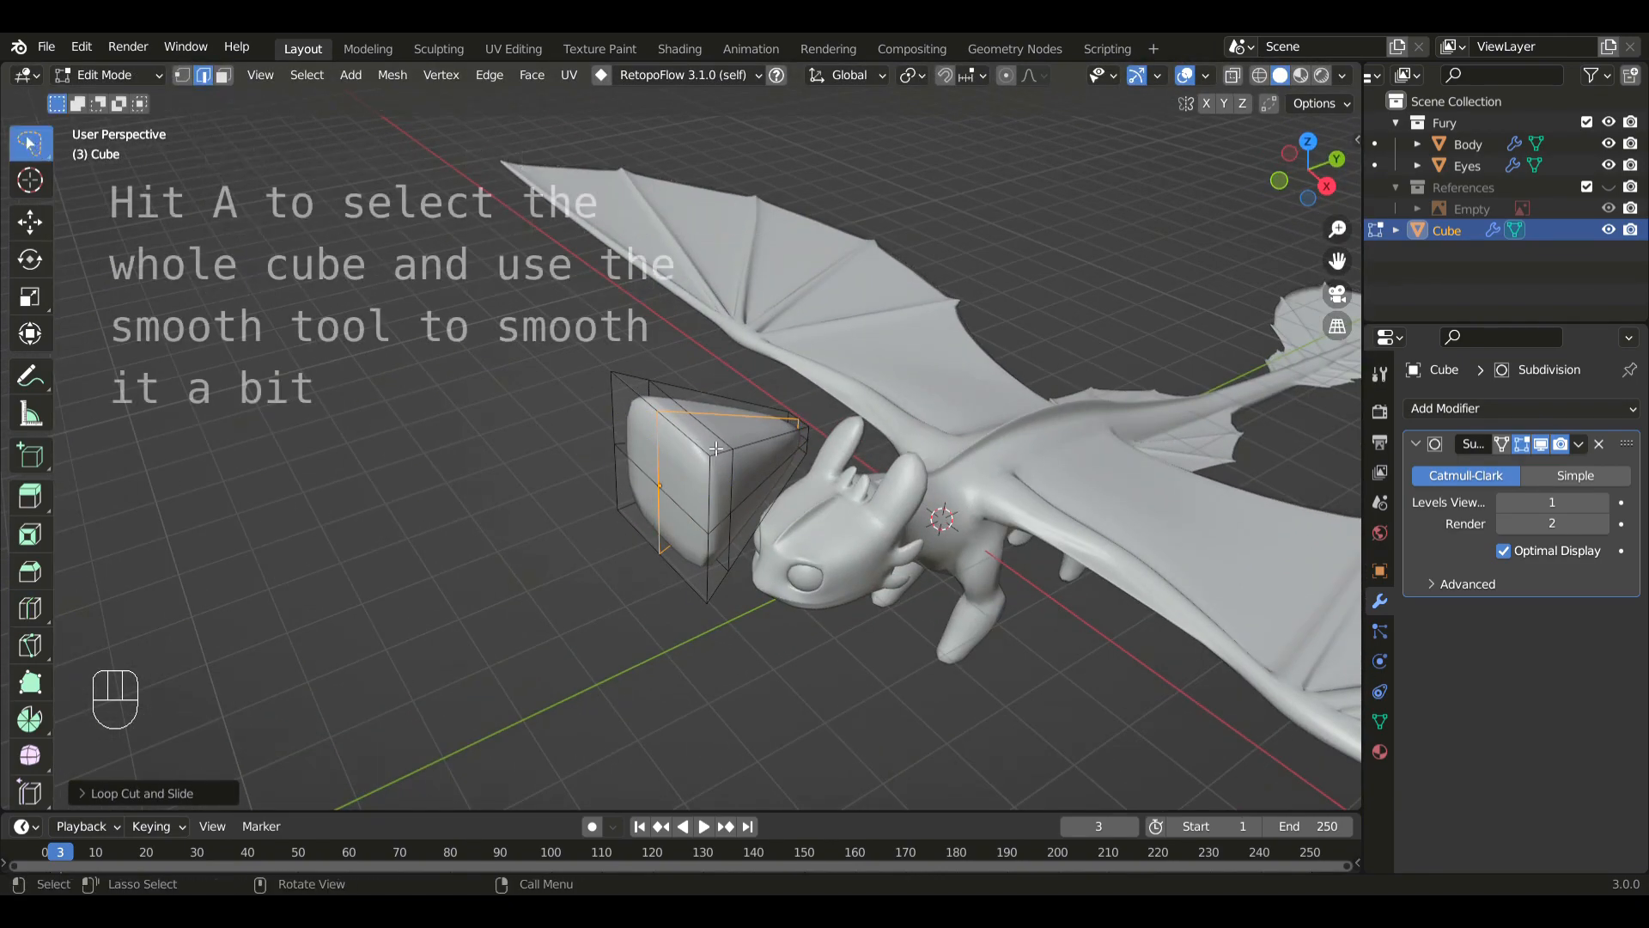
key("a")
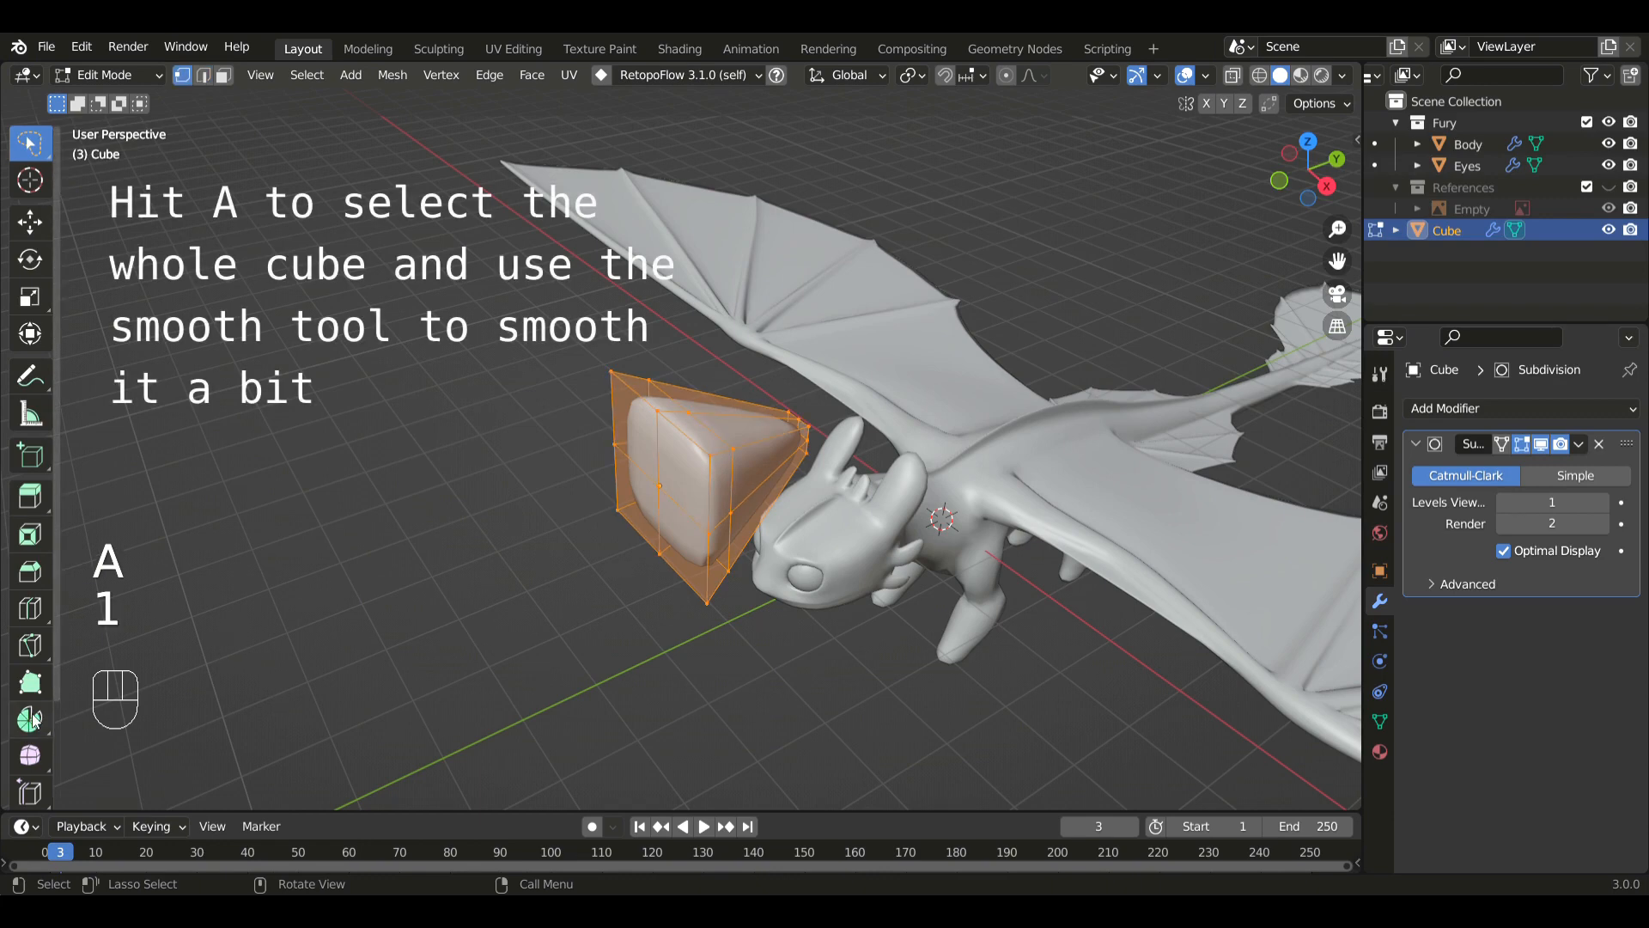
scroll(34, 720, "down", 1)
left_click(34, 722)
left_click_drag(816, 438, 1082, 495)
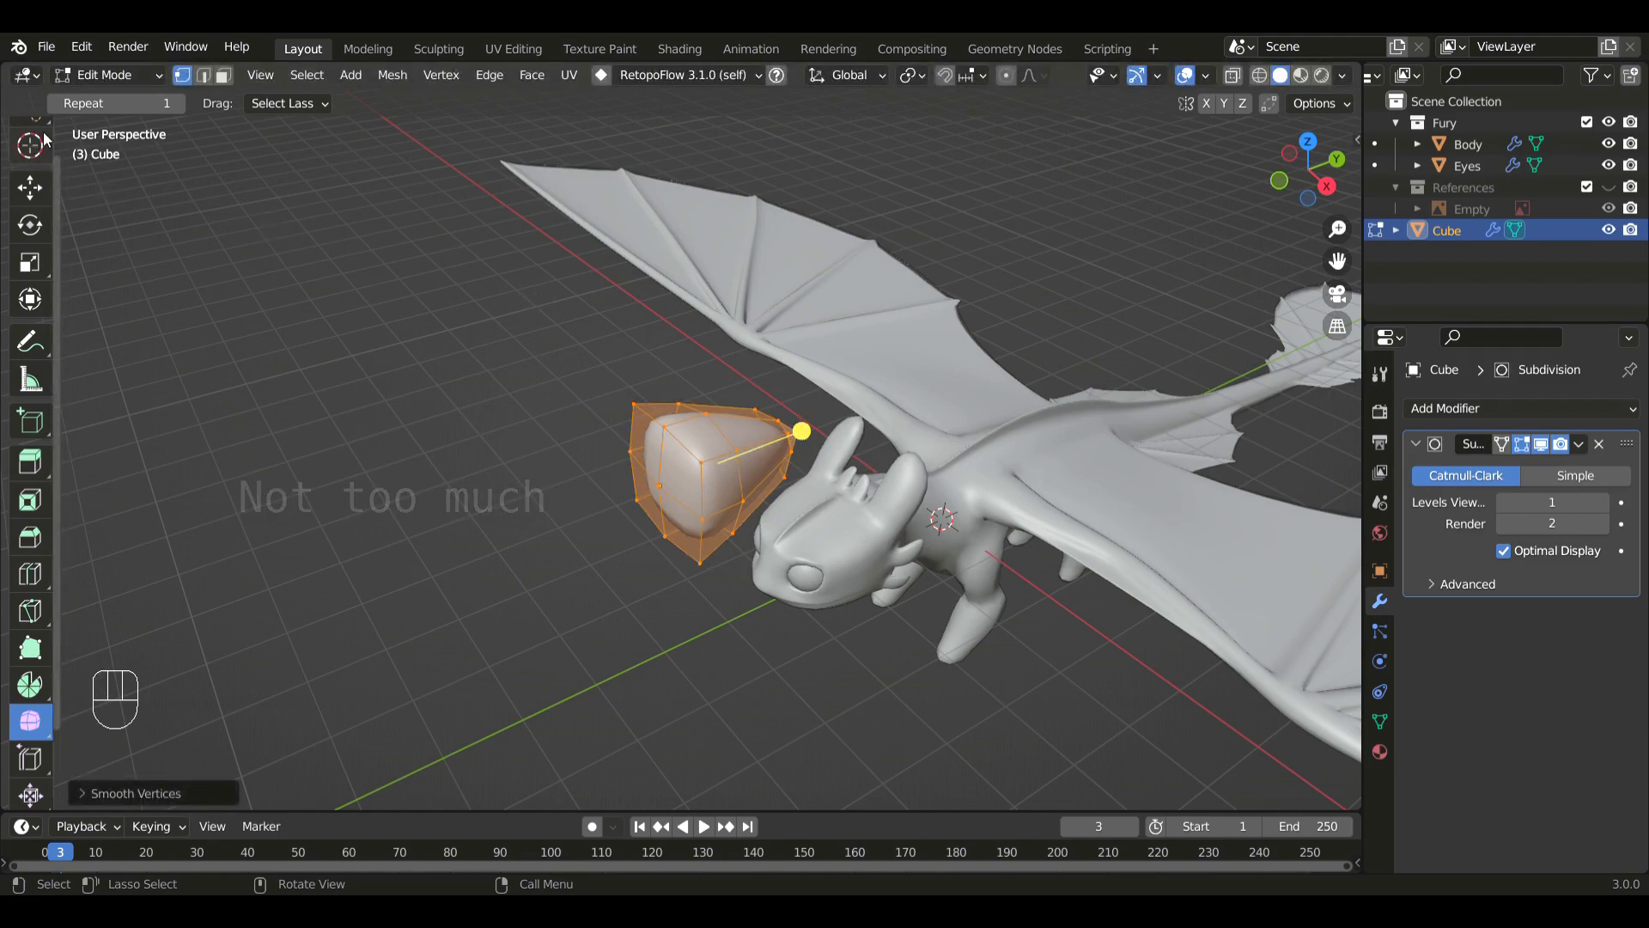
scroll(47, 140, "up", 1)
left_click(47, 140)
- In Object Mode, scale the spine down slightly along the X axis
key("KP_3")
scroll(673, 399, "up", 4)
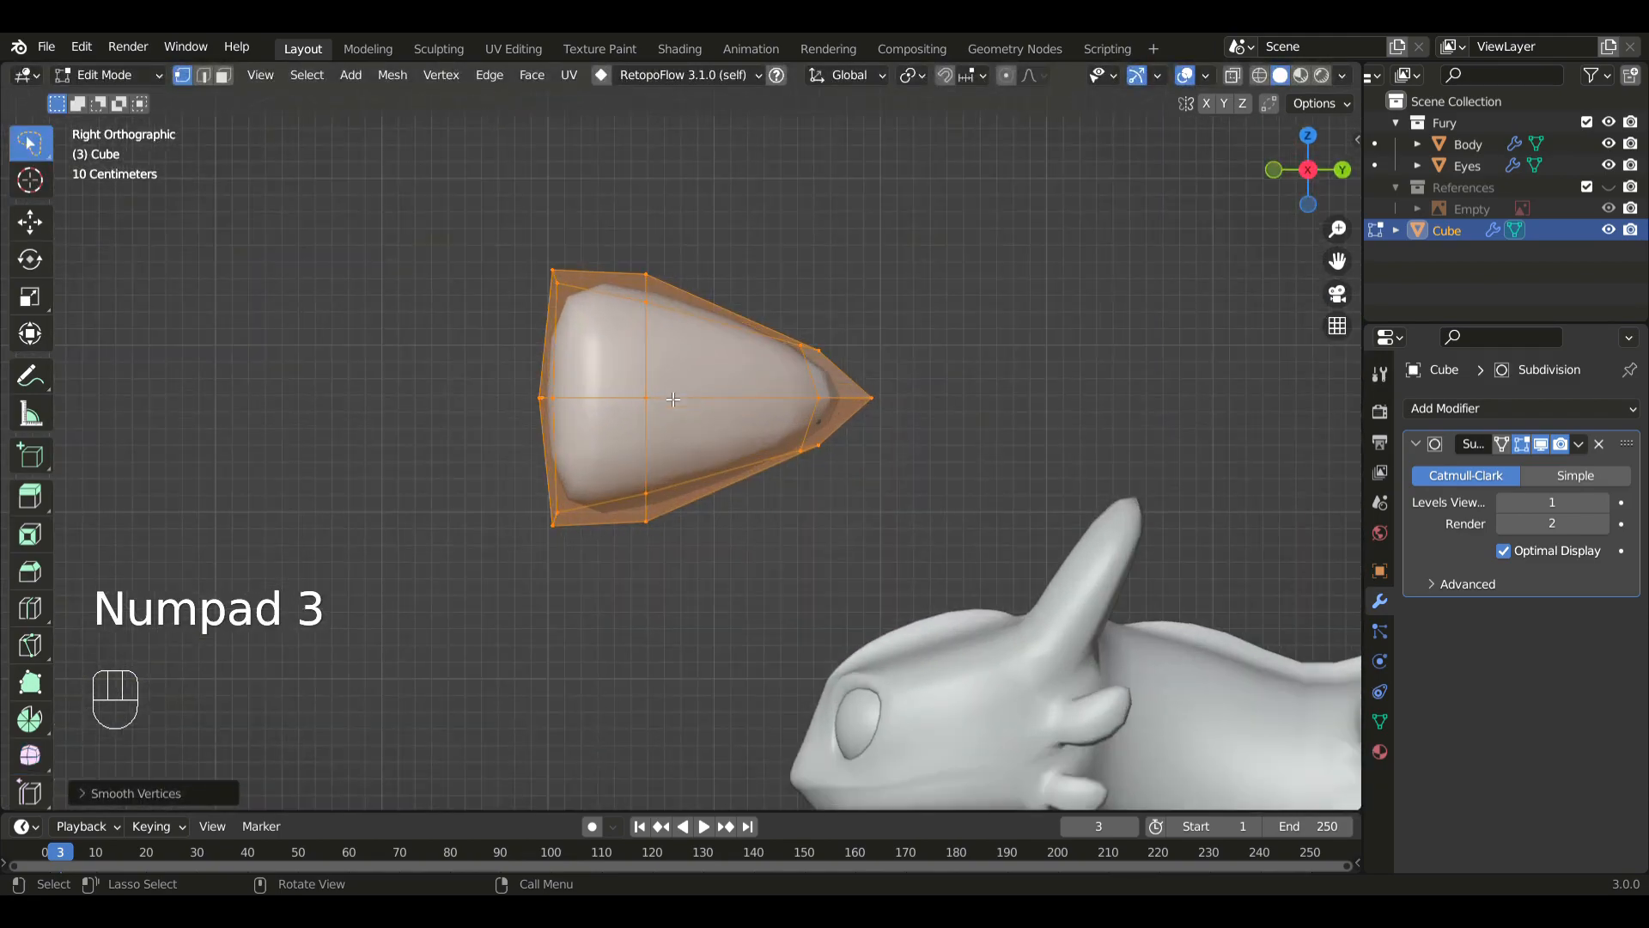
key("Tab")
scroll(779, 412, "down", 4)
middle_click_drag(770, 414, 1043, 610)
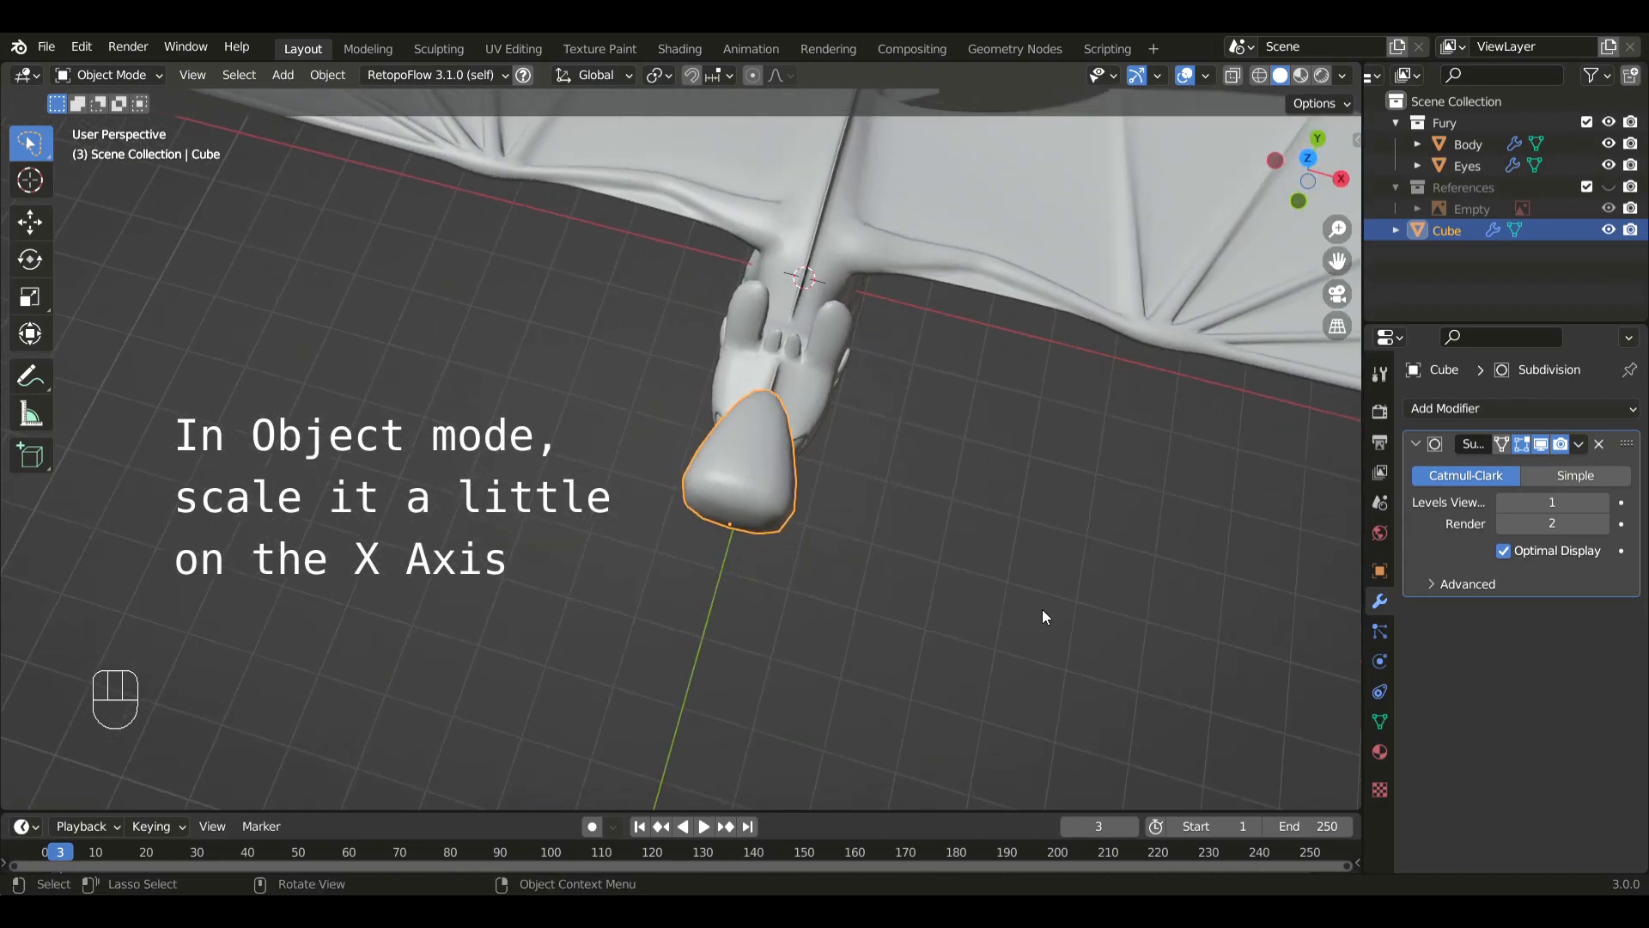
key("s")
key("x")
left_click(951, 575)
- In Edit Mode in the right side view, turn on proportional editing and move the spine's tip vertices downward, adjusting the influence size
key("KP_3")
key("Tab")
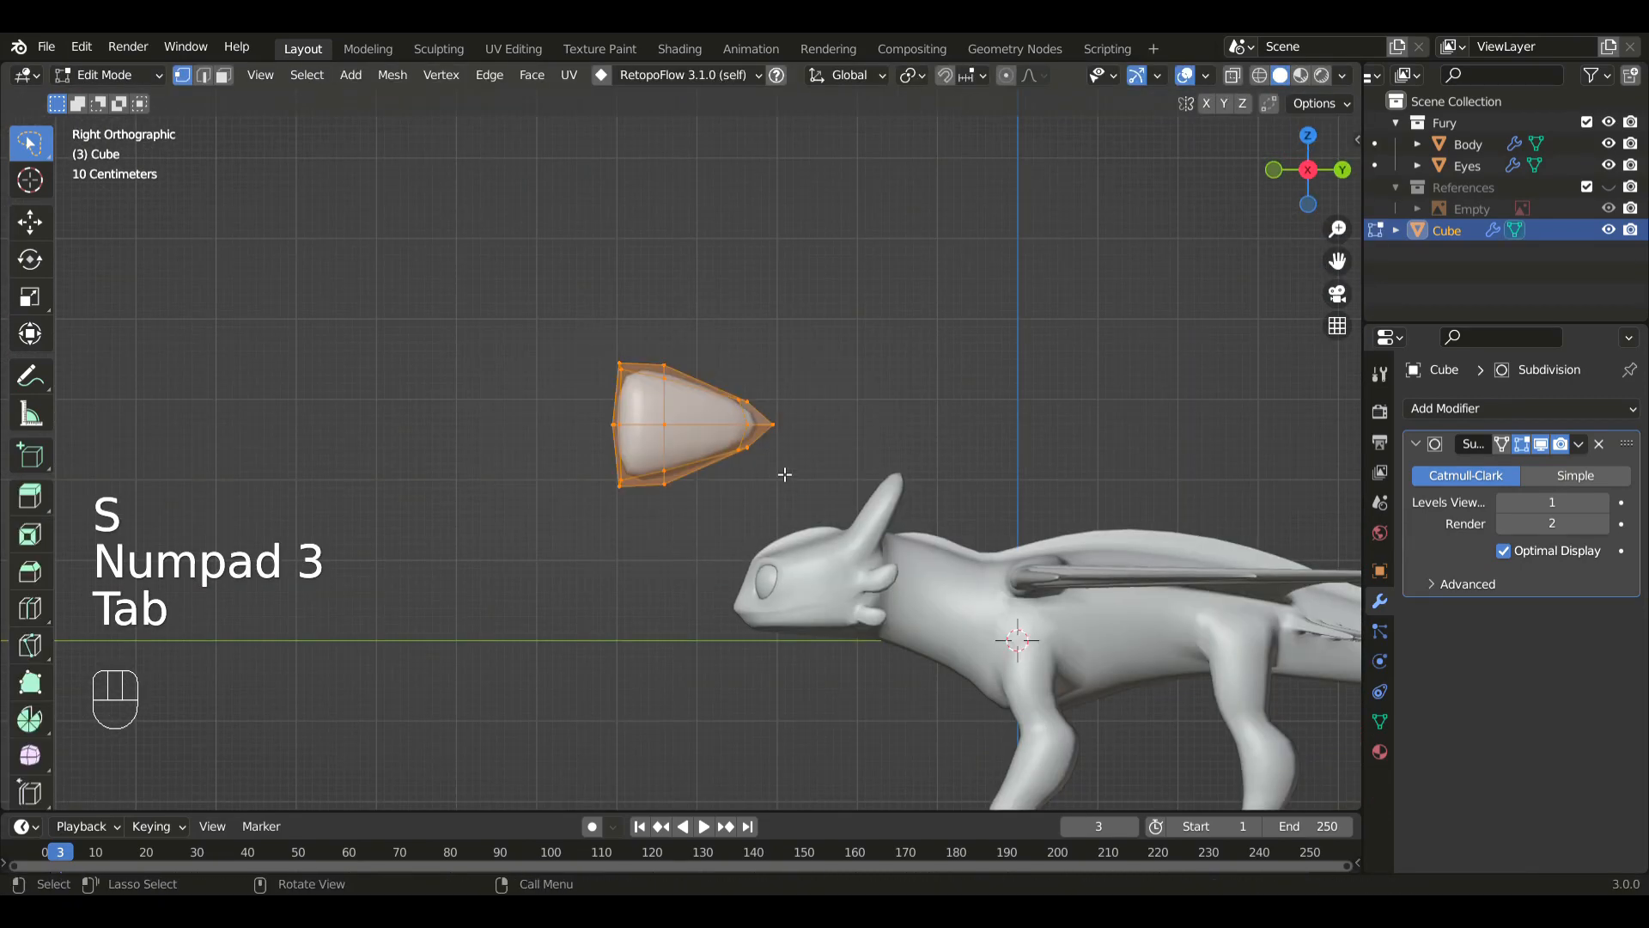
left_click(1029, 76)
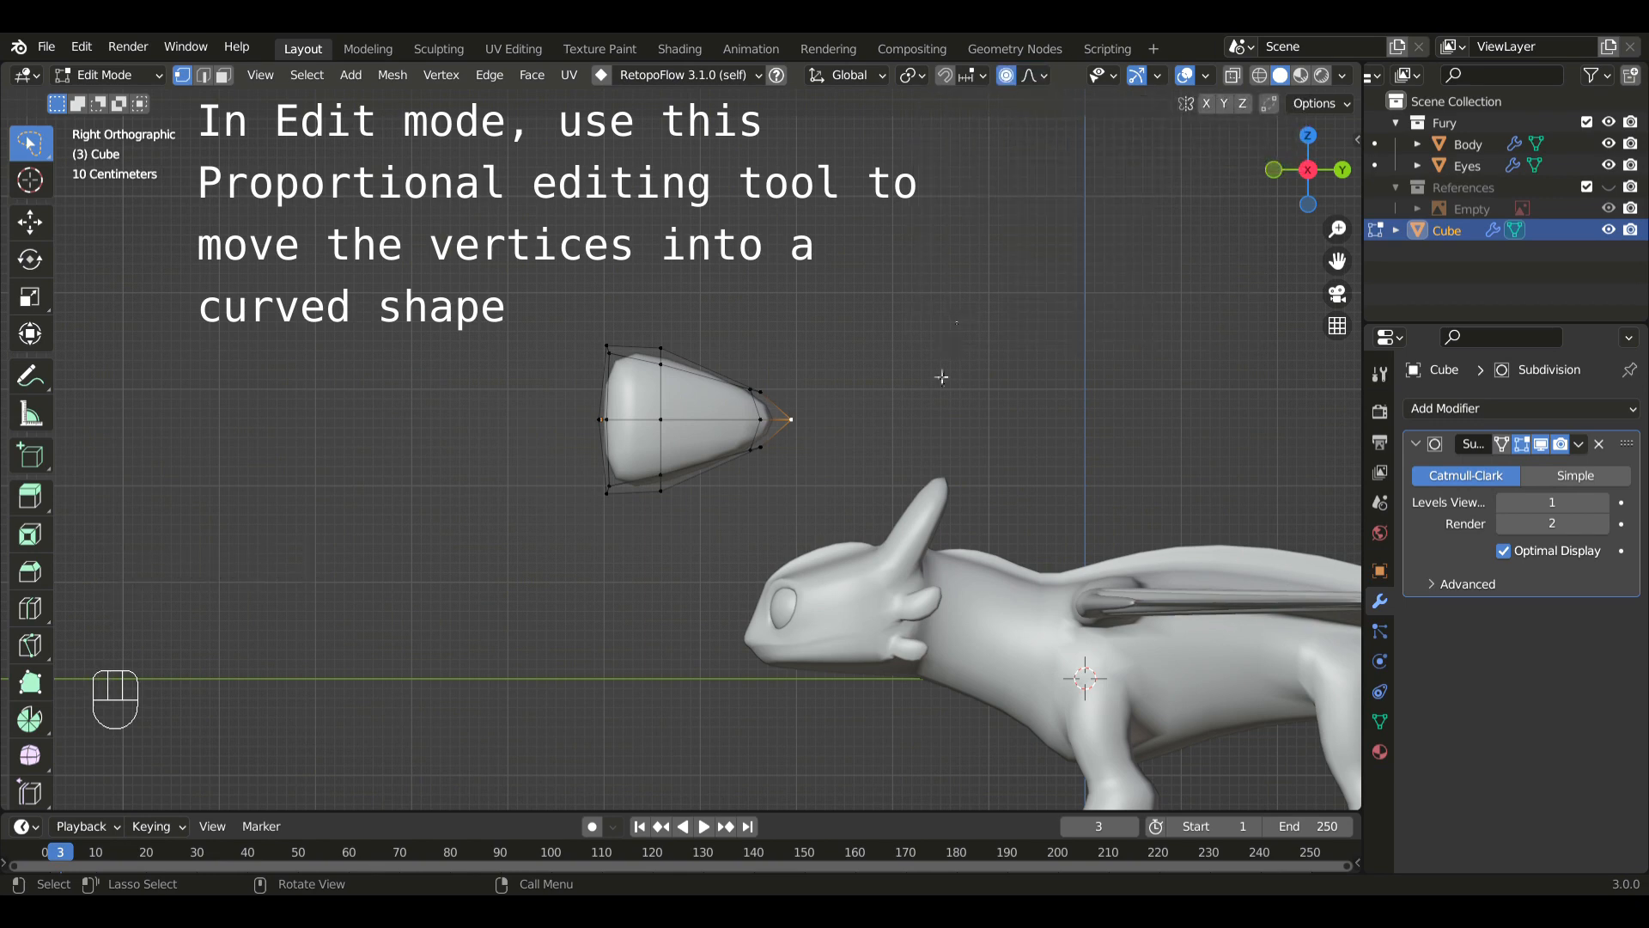
scroll(923, 447, "down", 2)
key("g")
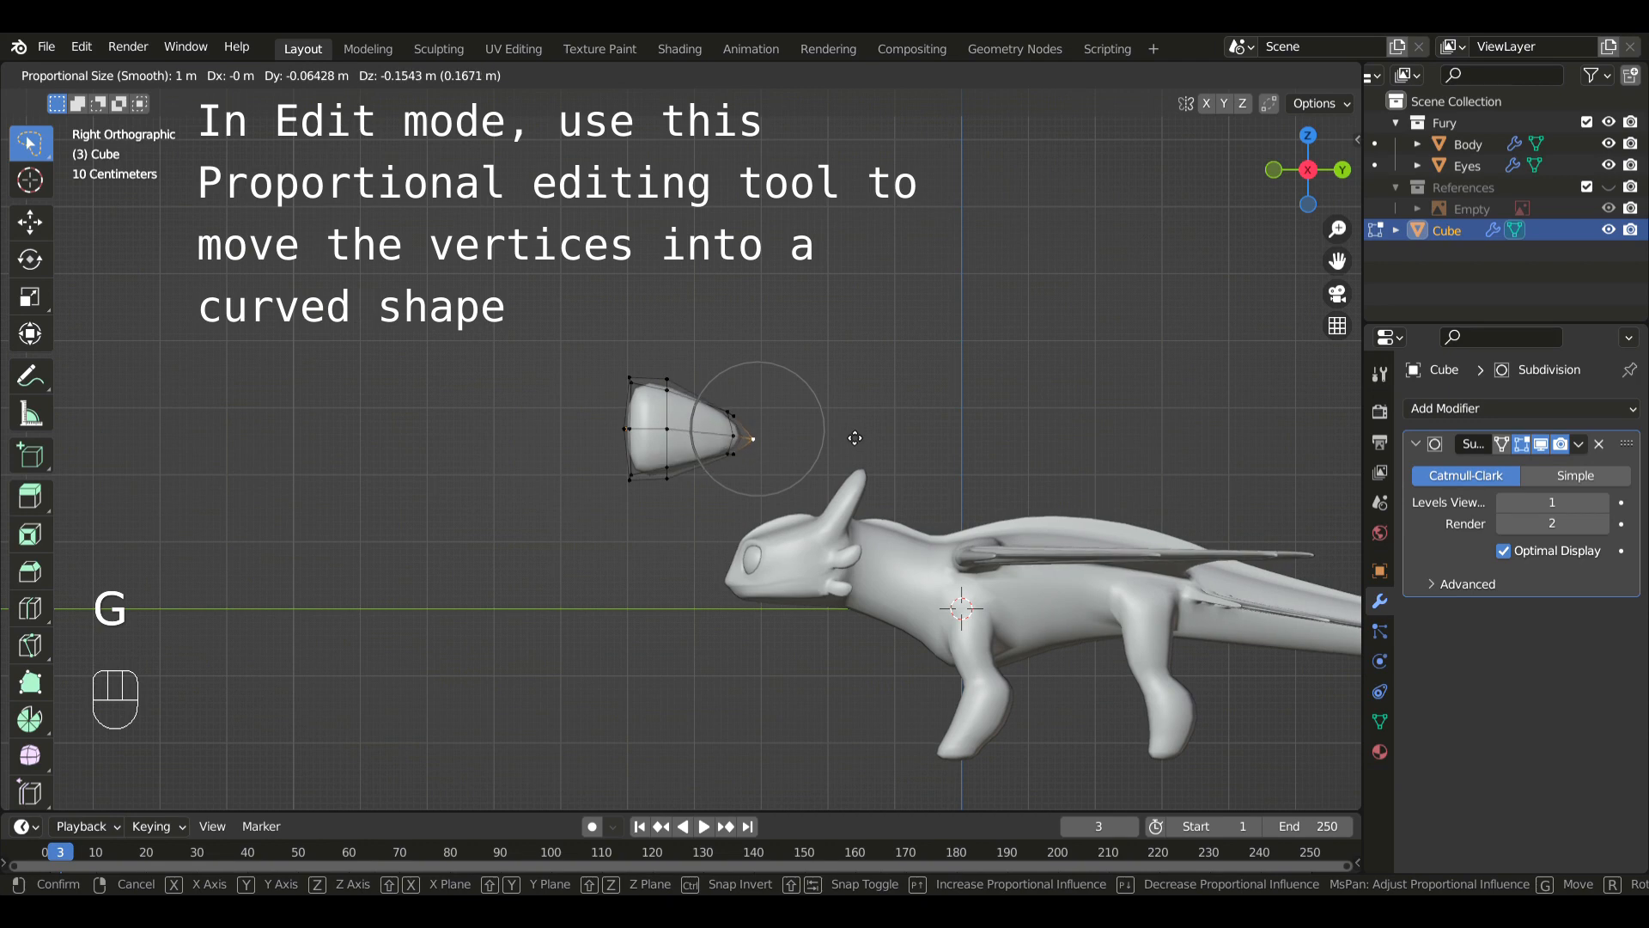
scroll(857, 442, "down", 6)
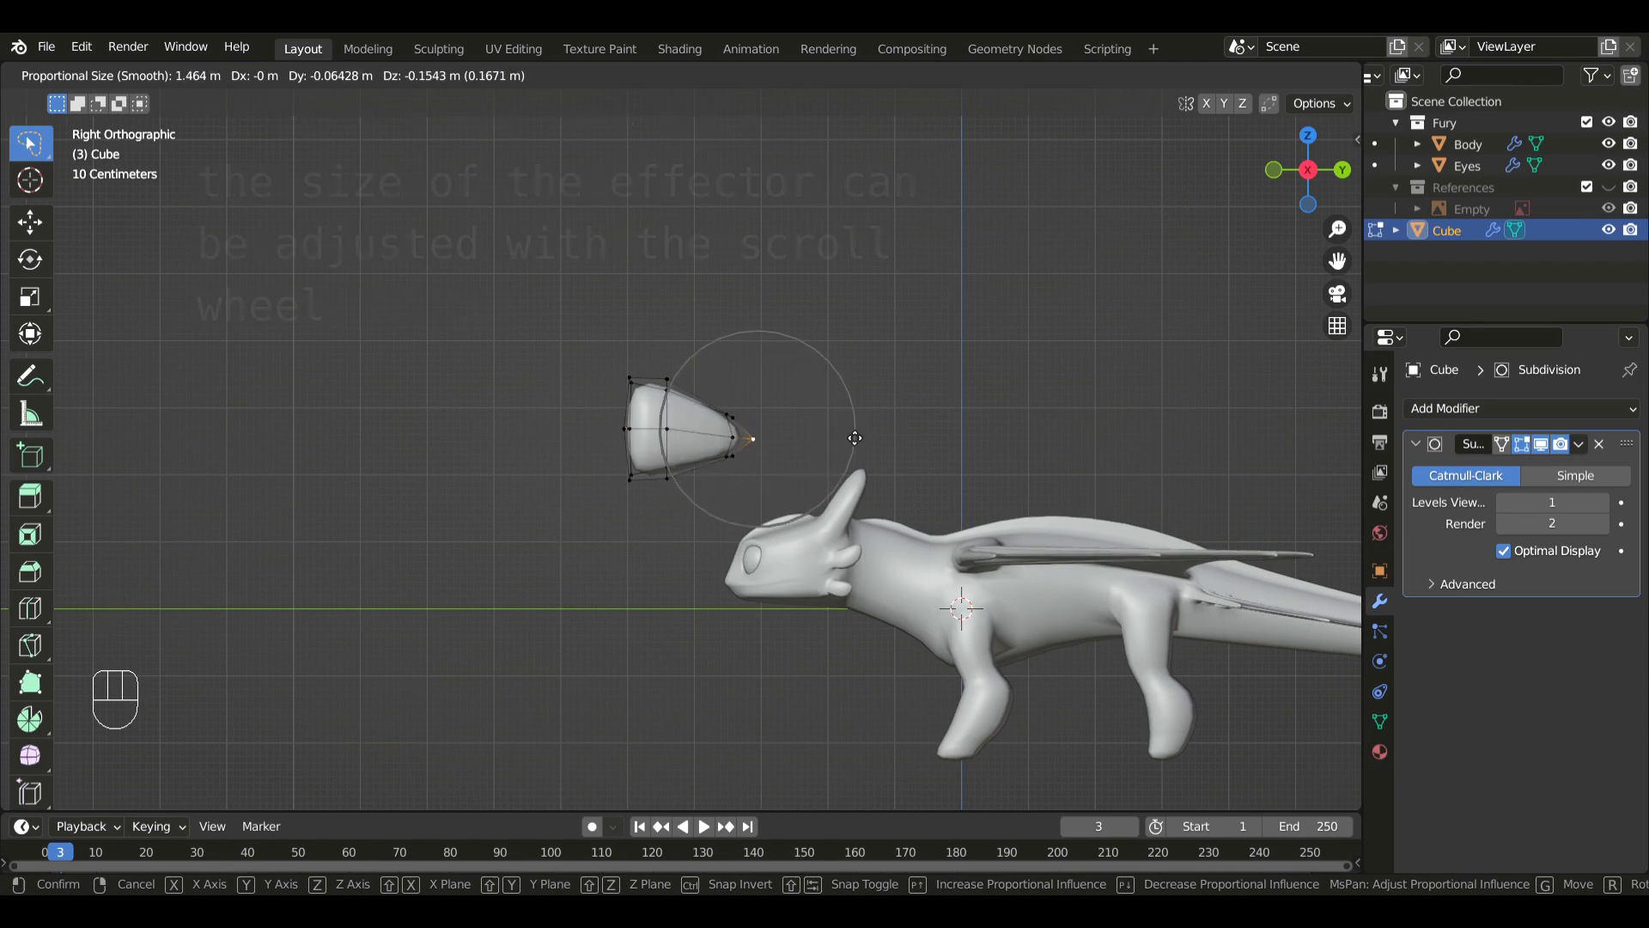
scroll(913, 476, "down", 4)
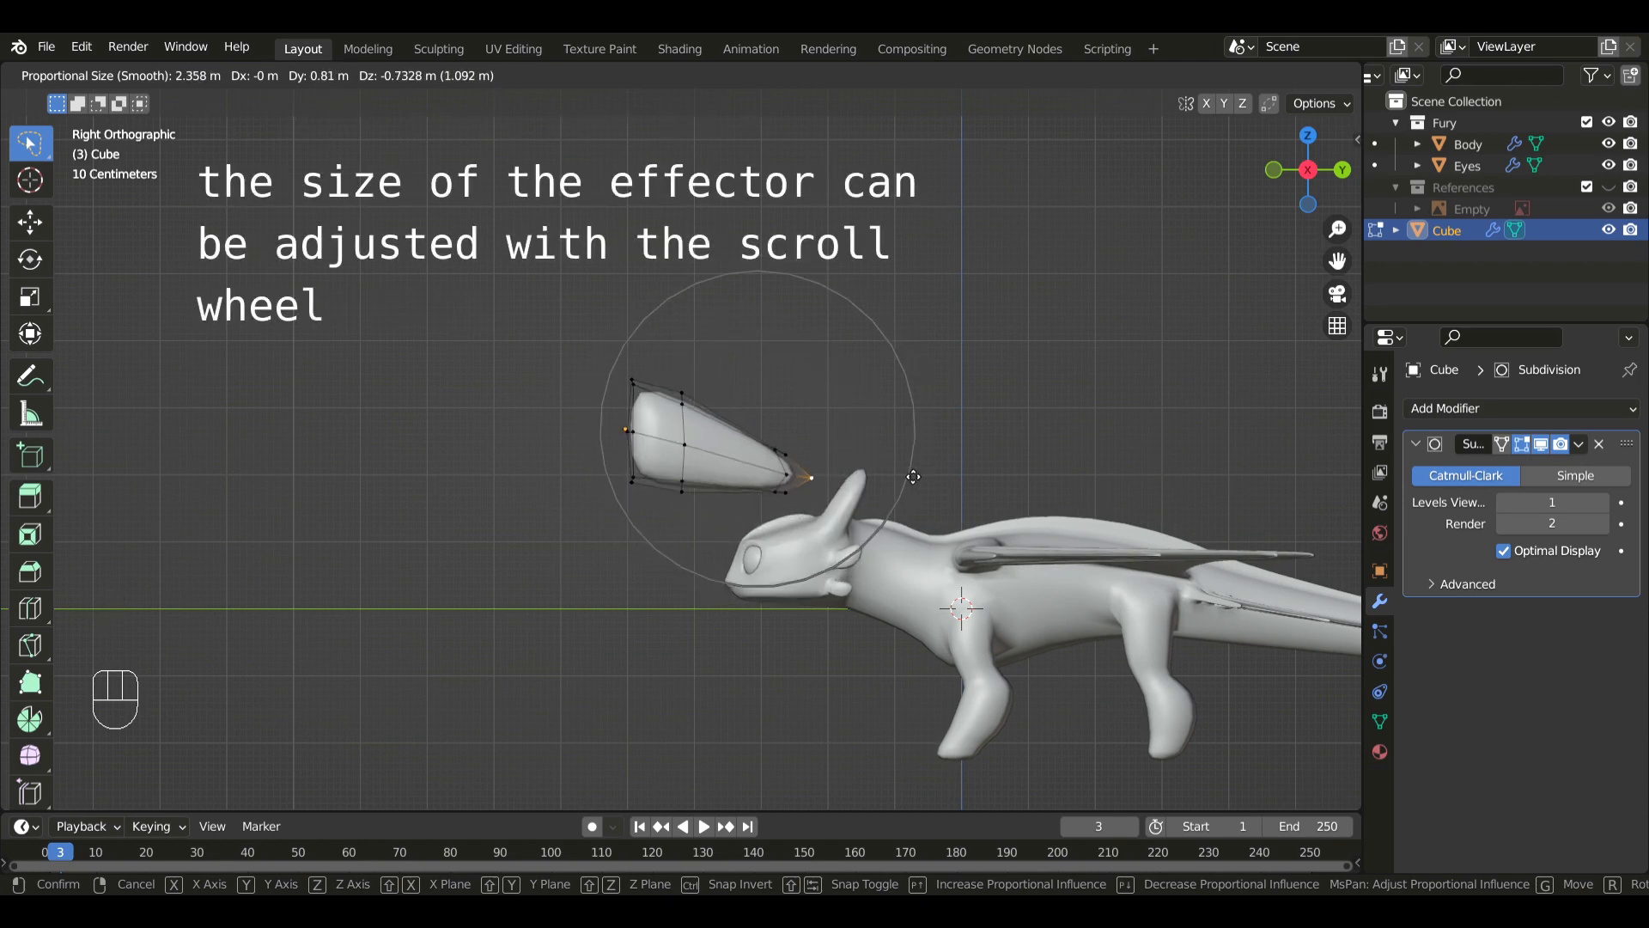
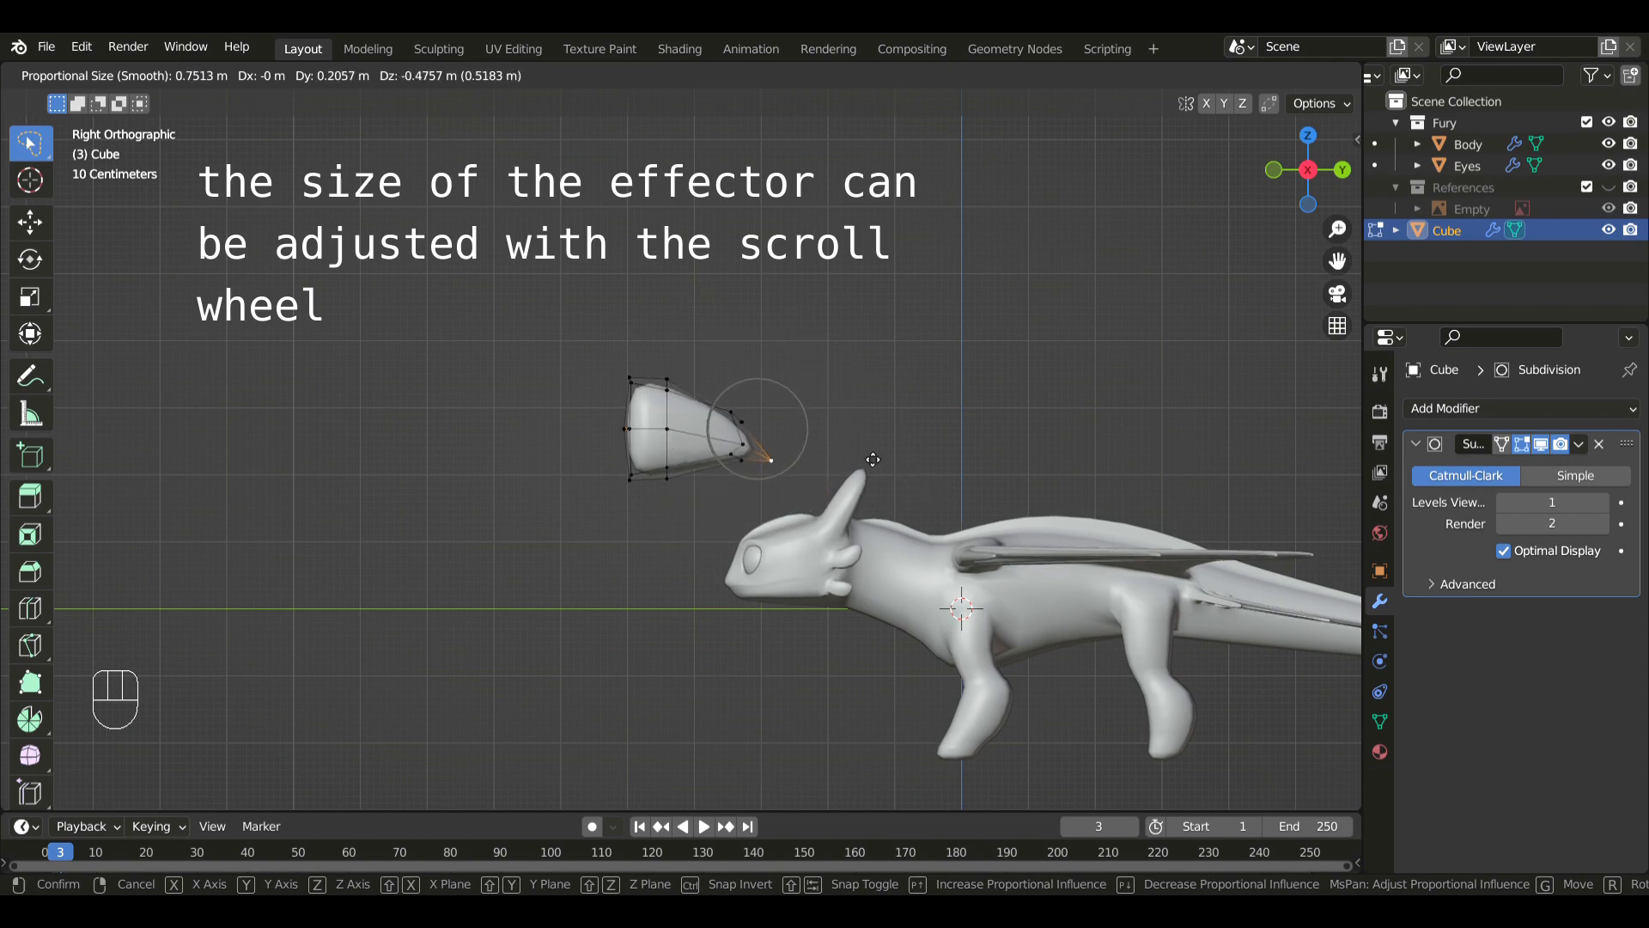
- Rotate and reposition the spine's tip vertices to refine the curve, and turn off proportional editing
key("r")
key("g")
key("shift")
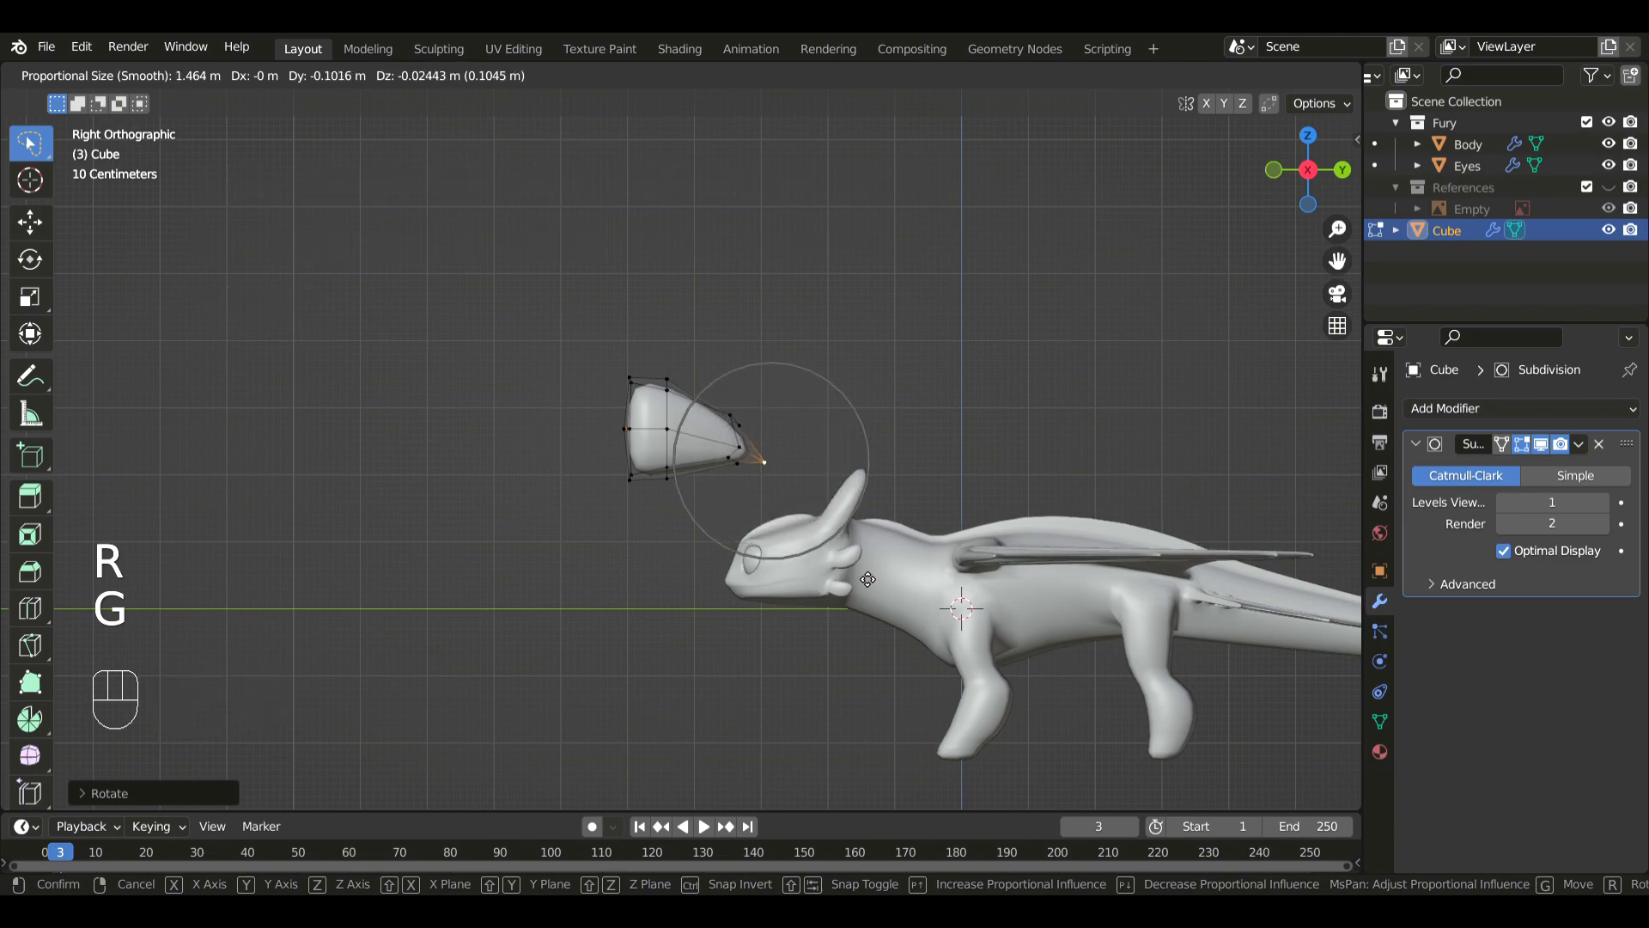
left_click(867, 579)
left_click(1008, 76)
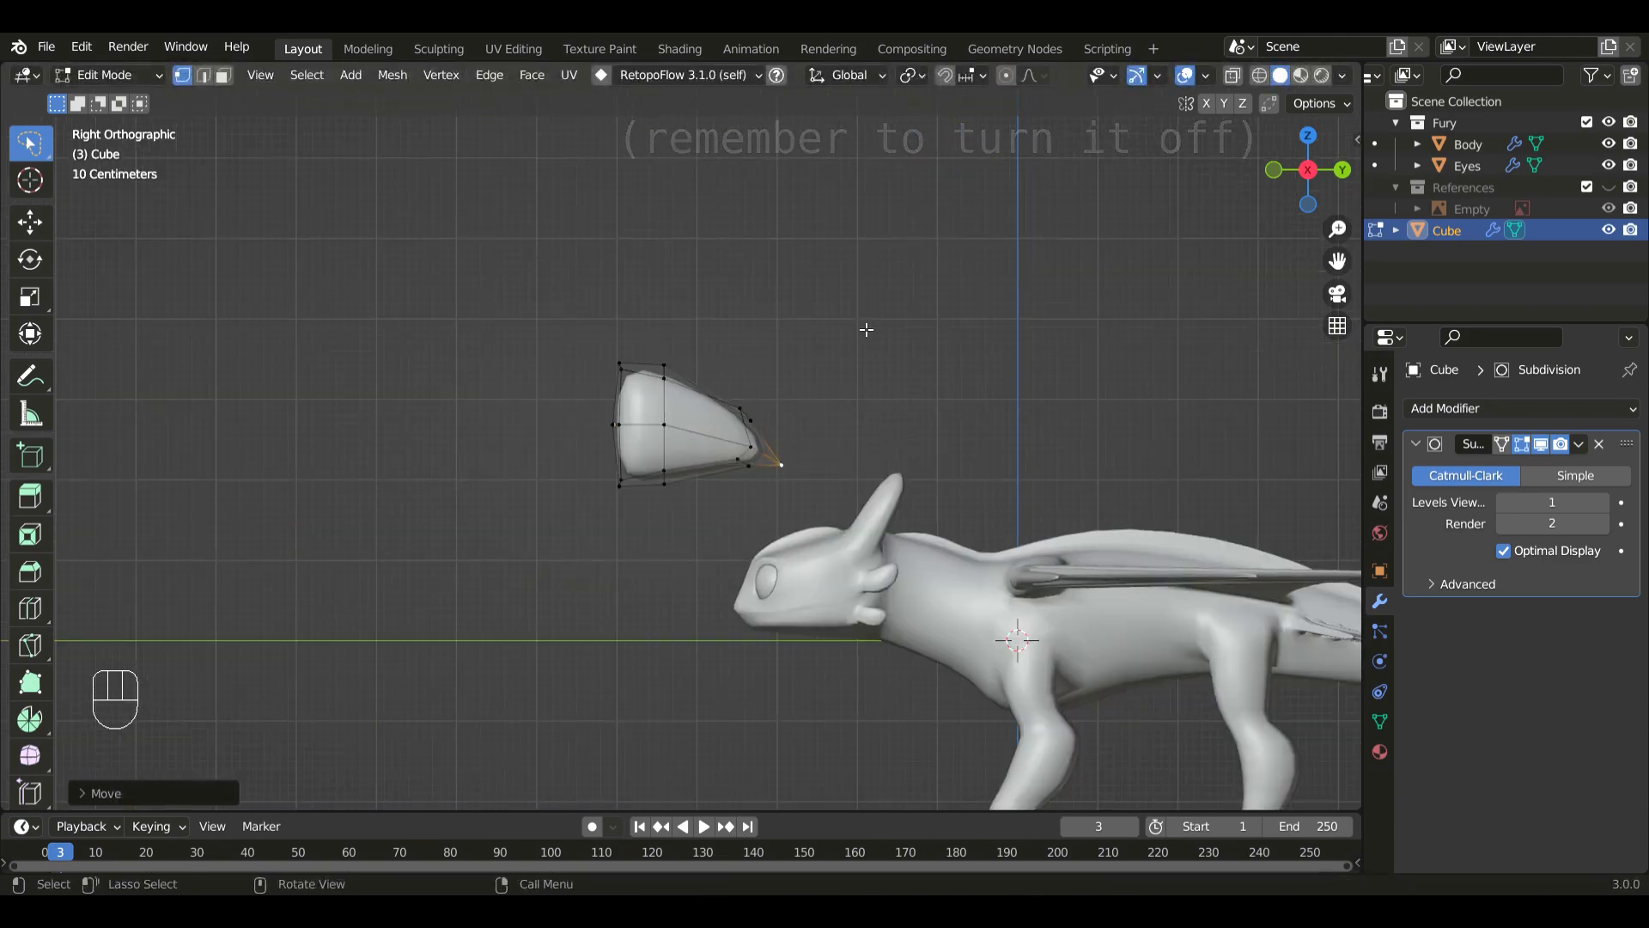
scroll(869, 331, "up", 5)
key("g")
key("shift")
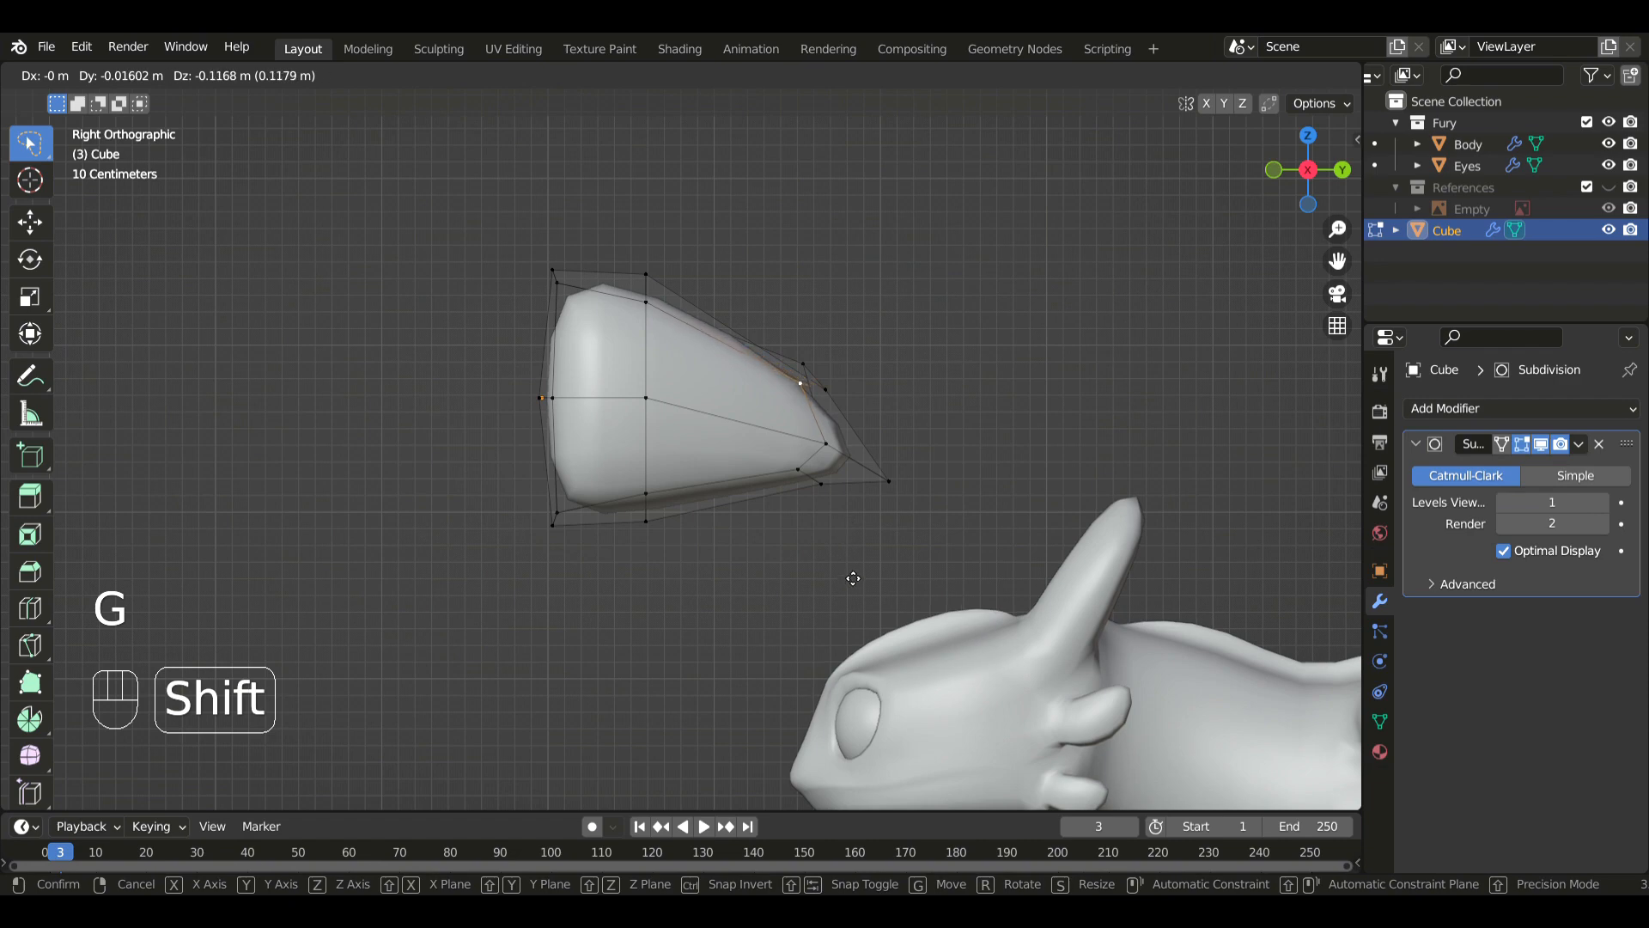
left_click(853, 578)
key("ctrl+z")
key("ctrl+z")
- With X-ray on, move the upper vertices near the spine's tip to round out its curve, and return to Object Mode
key("alt+z")
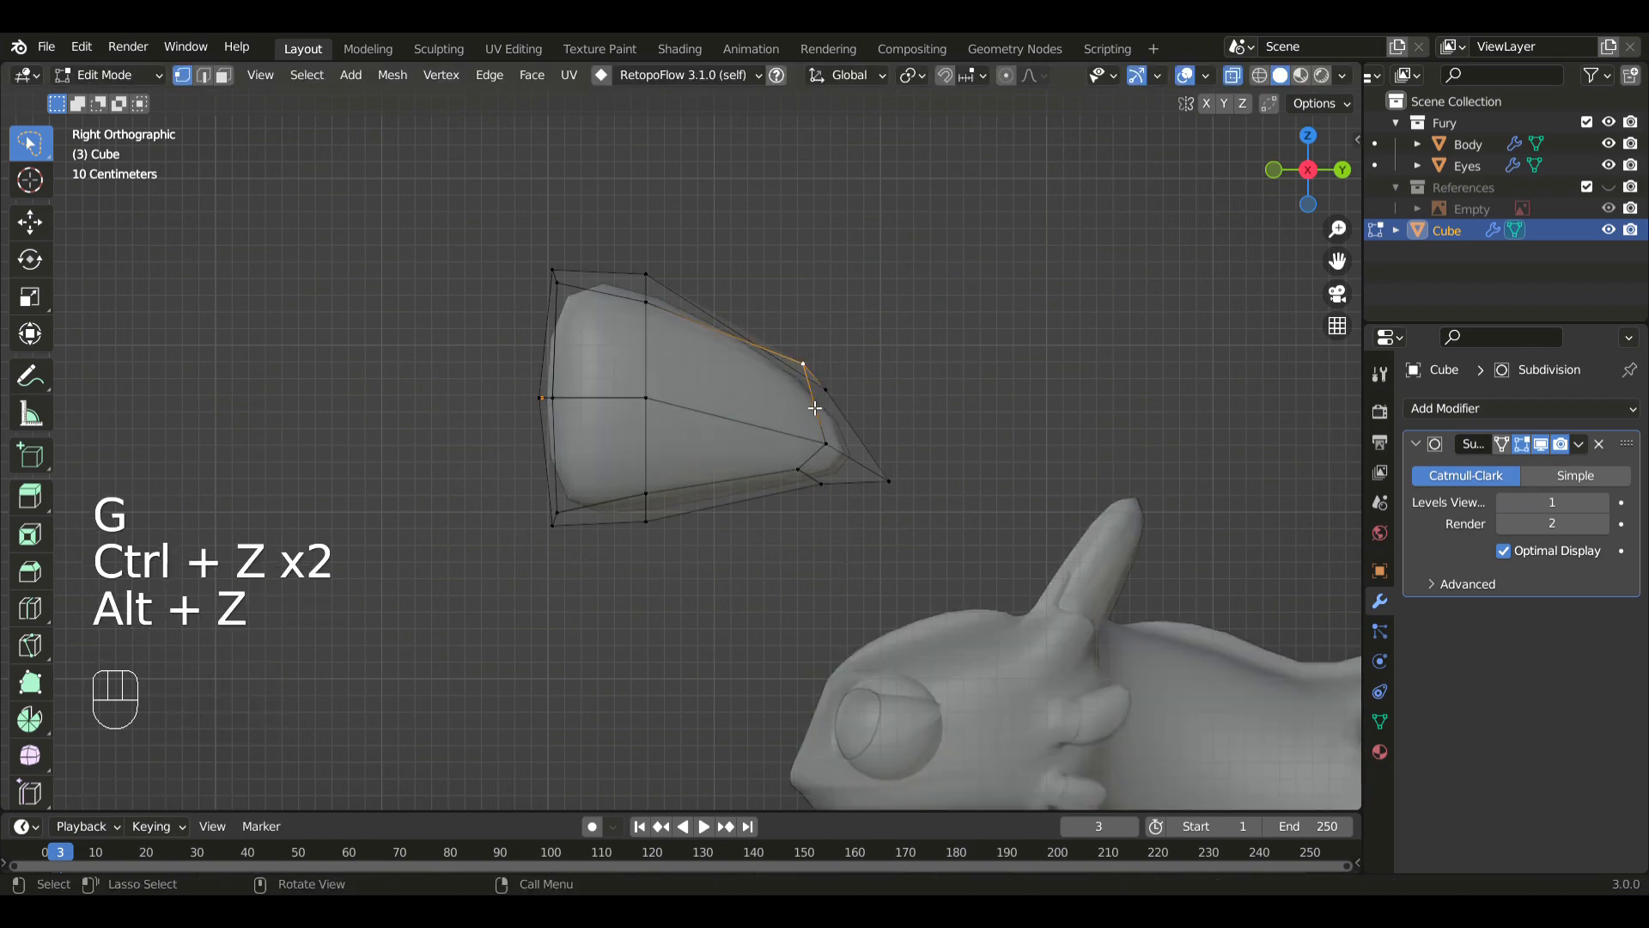
key("g")
key("shift")
left_click(866, 414)
key("g")
key("shift")
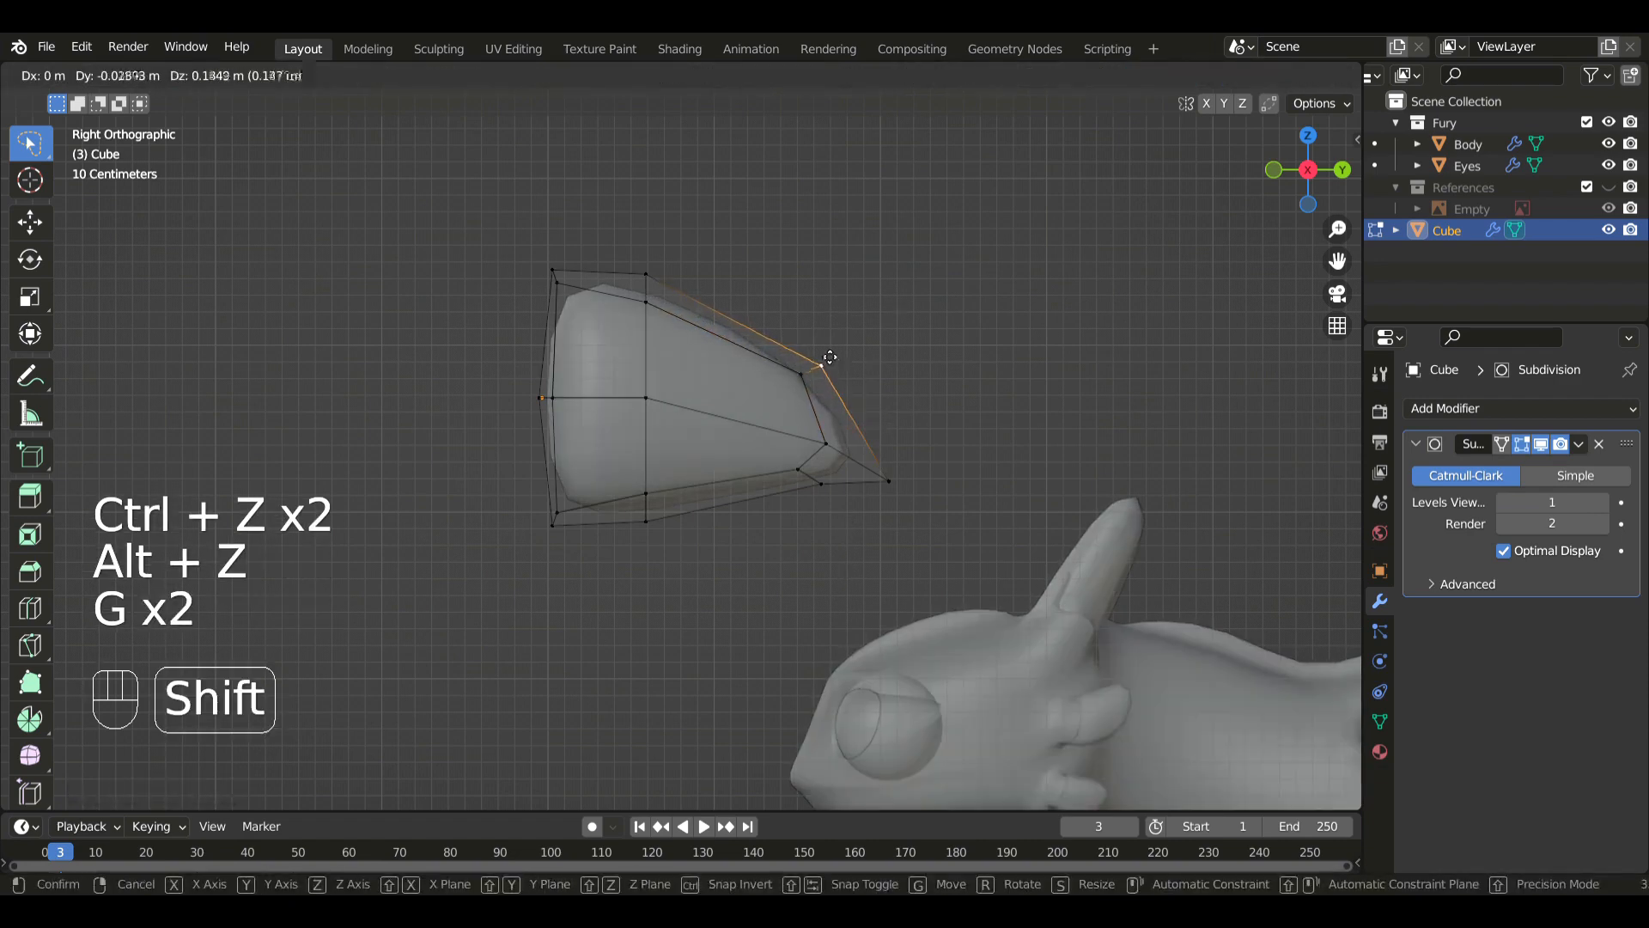
left_click(784, 360)
key("alt+z")
key("Tab")
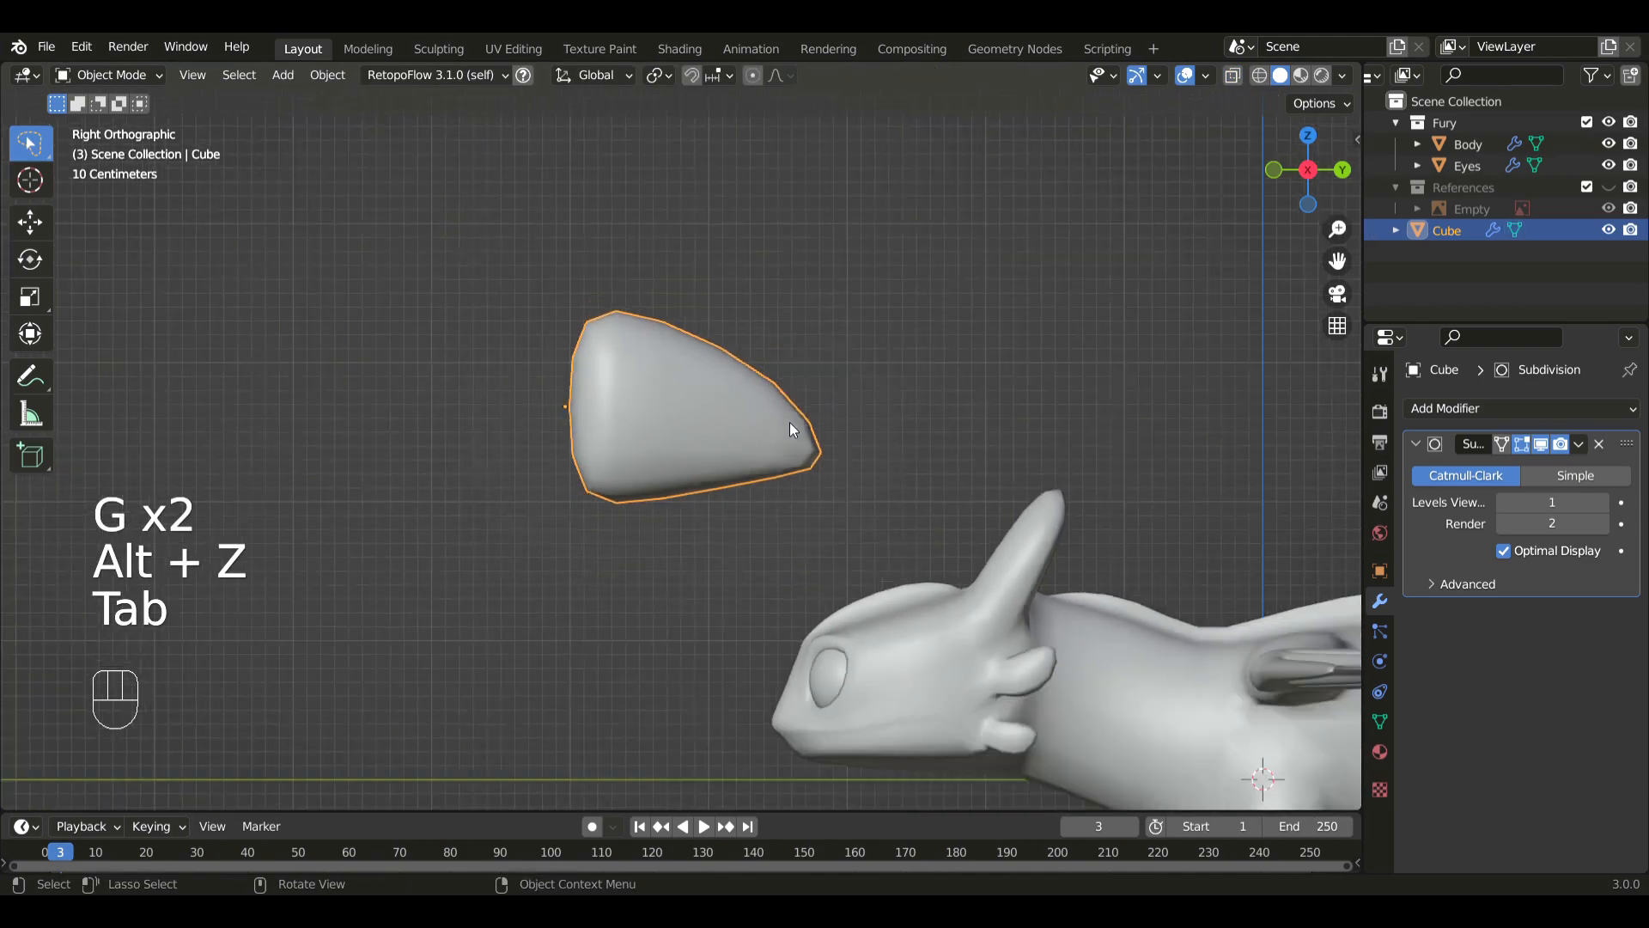
- In the right side view, scale the spine down and move it below the belly between the front and hind legs
mouse_move(790, 421)
middle_mouse_down()
mouse_move(605, 541)
mouse_move(791, 517)
mouse_move(972, 431)
mouse_move(781, 430)
middle_mouse_up()
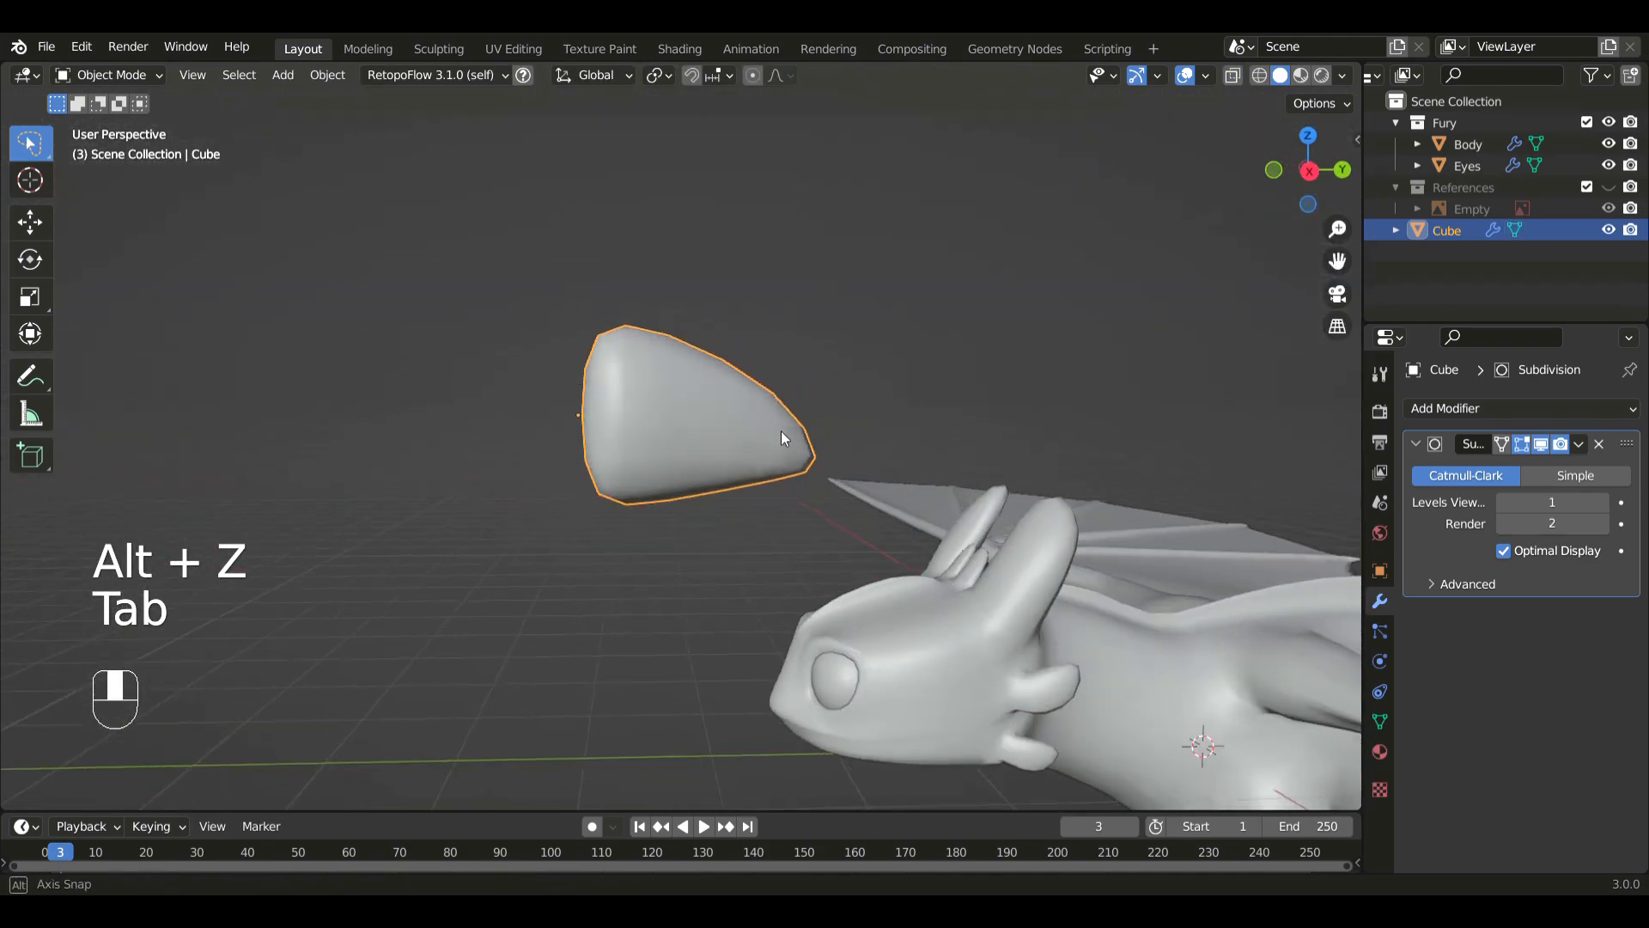
key("KP_3")
scroll(781, 430, "down", 10)
key("shift")
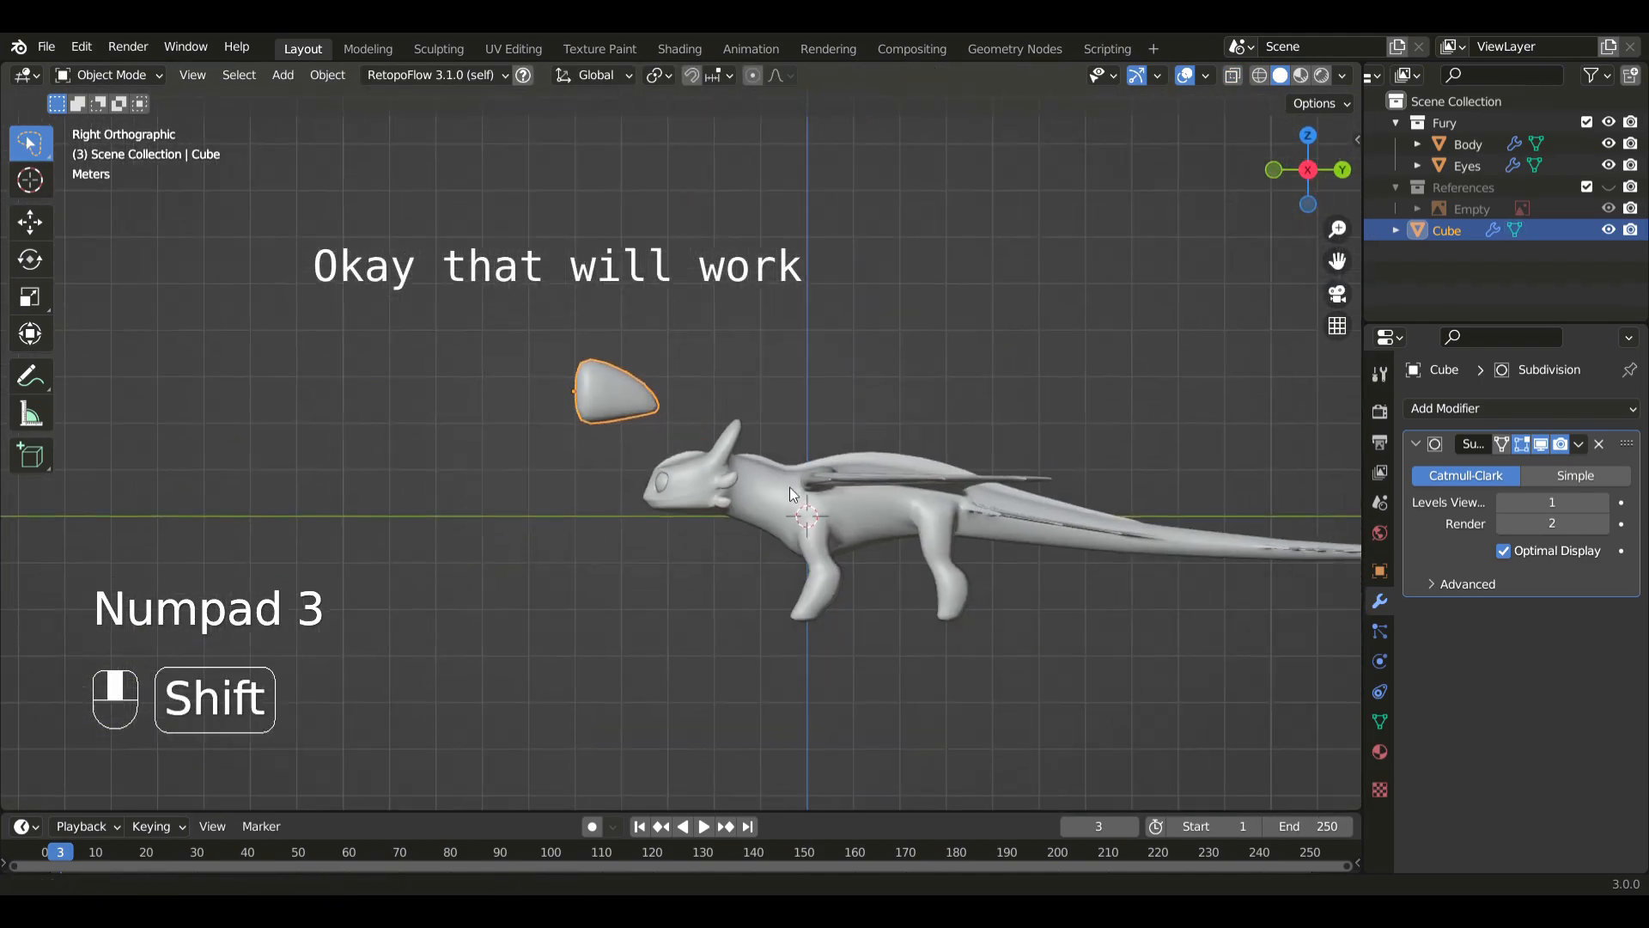
scroll(839, 495, "up", 10)
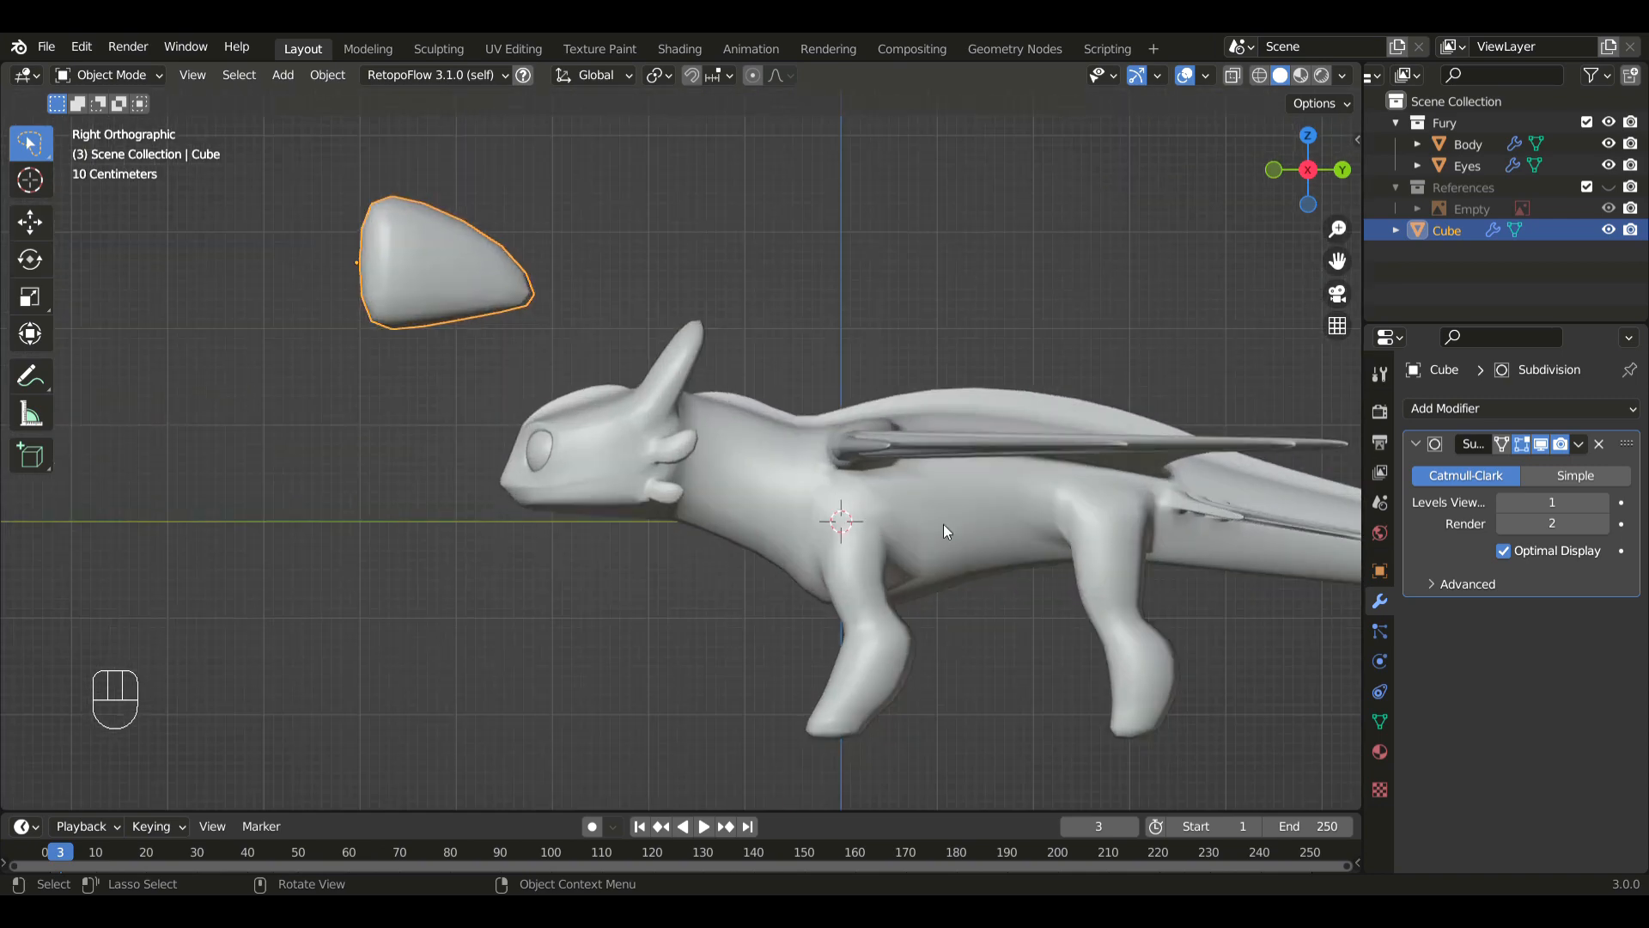
key("s")
left_click(504, 335)
key("g")
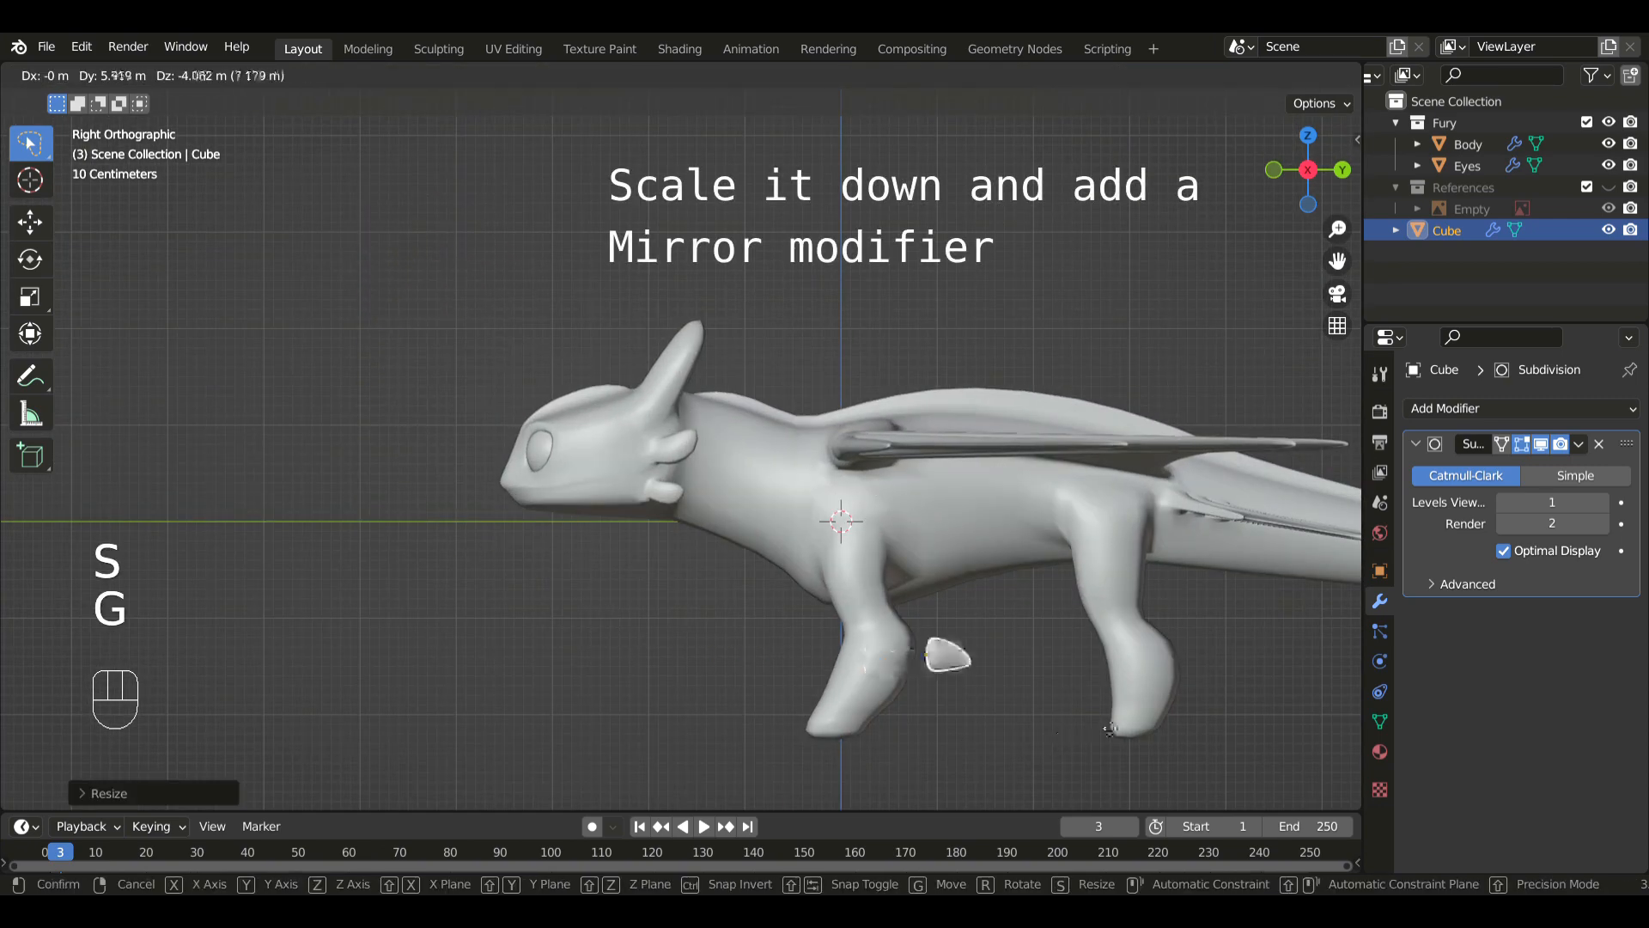
left_click(1170, 716)
middle_click_drag(1034, 658, 801, 556, "shift")
scroll(938, 637, "up", 3)
key("s")
left_click(1056, 624)
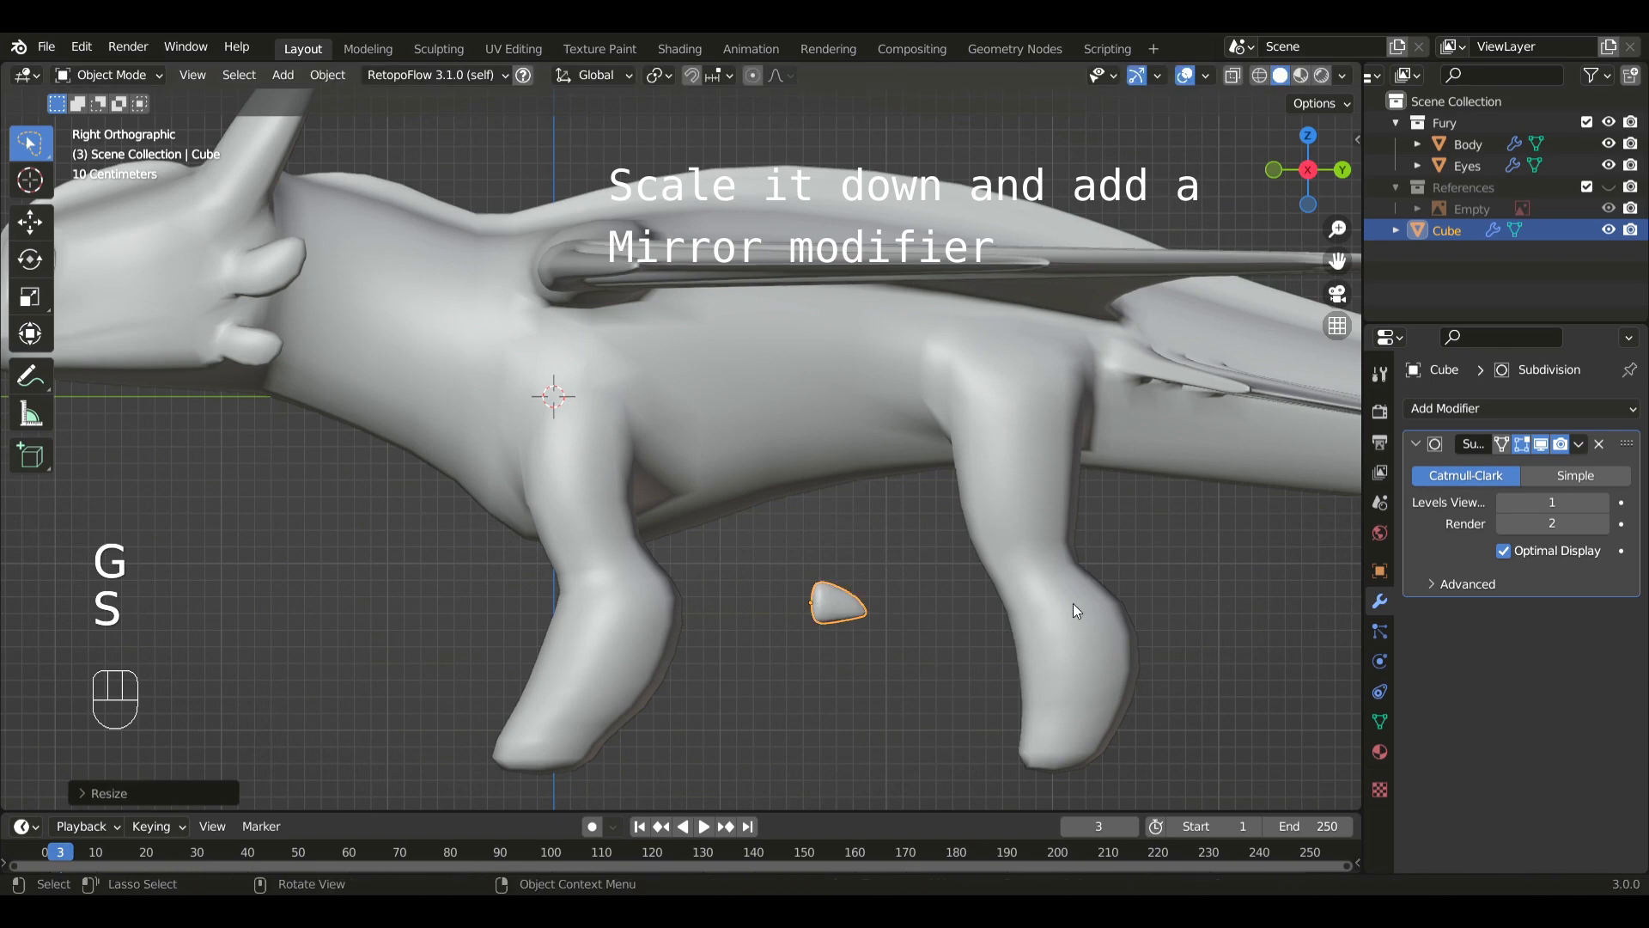
- Add a Mirror modifier to the spine with Body as the mirror object
left_click(1416, 409)
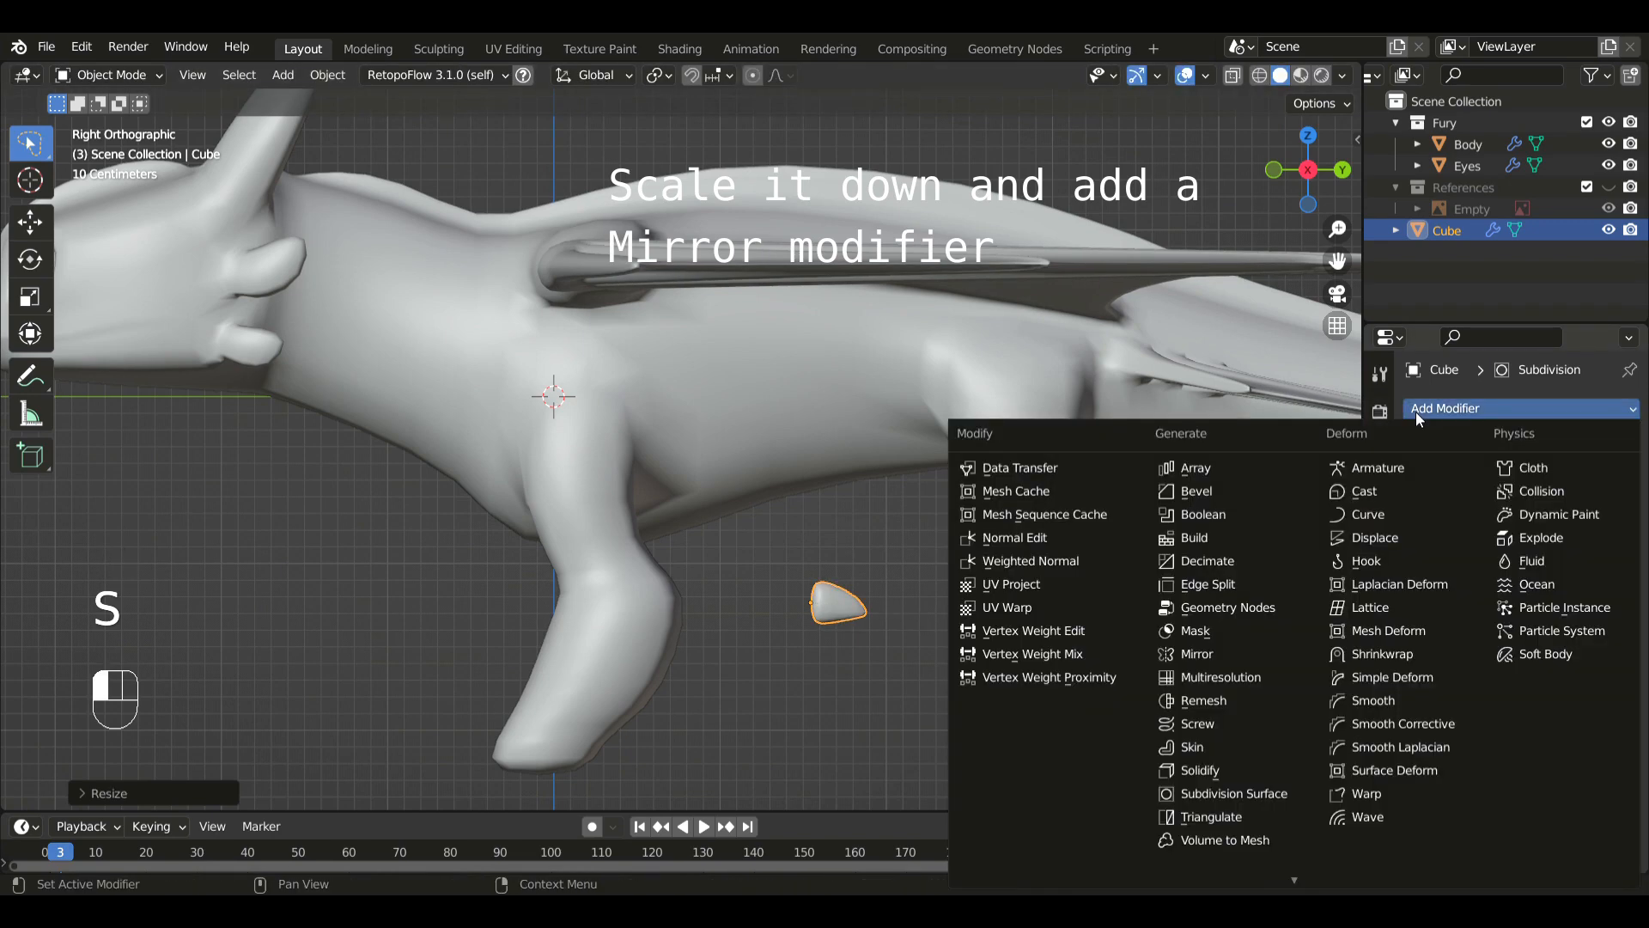
left_click(1202, 654)
left_click(1598, 724)
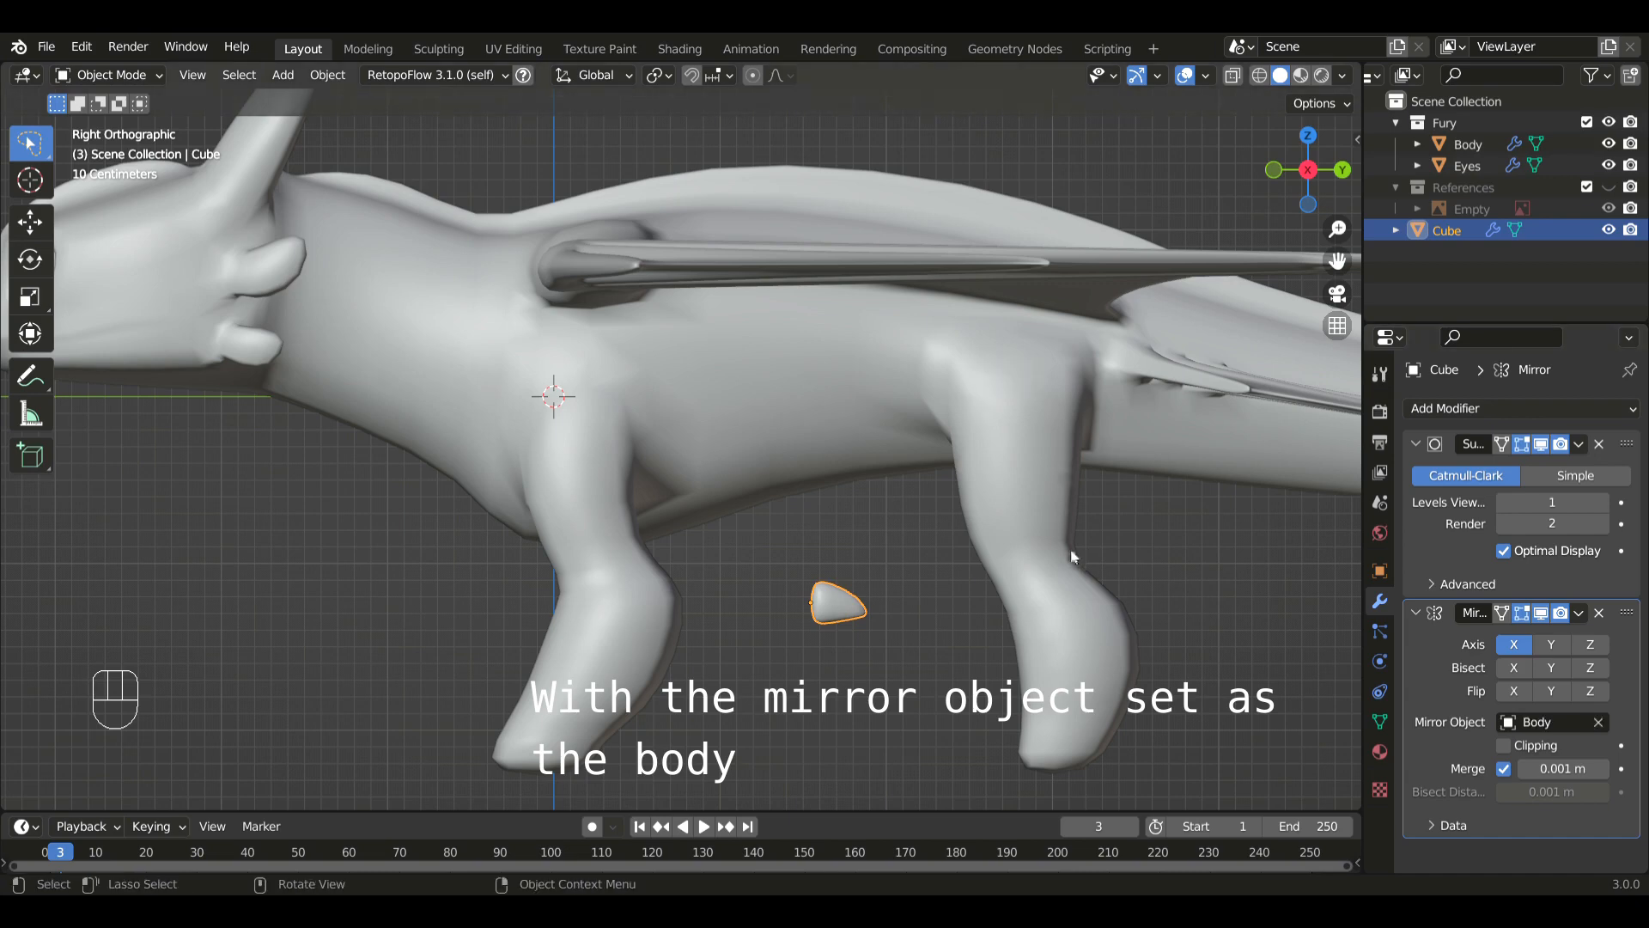
- Scale the spine down further and move it next to the back of the front leg
scroll(1043, 534, "down", 8, "shift")
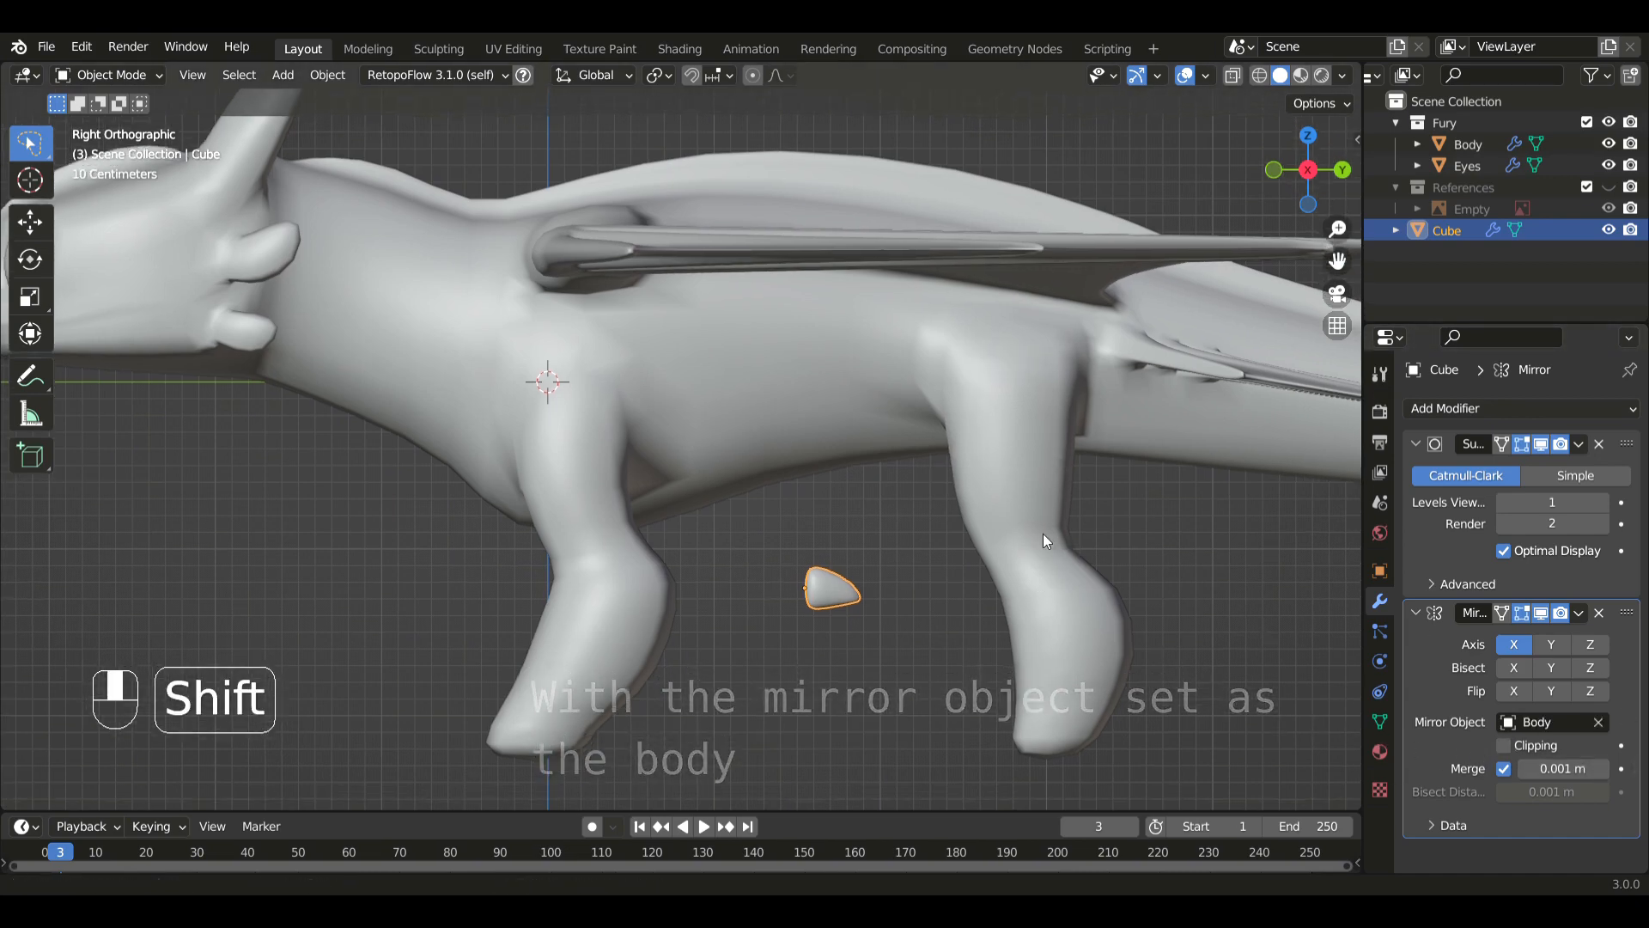
scroll(1054, 486, "up", 3)
key("s")
left_click(1055, 462)
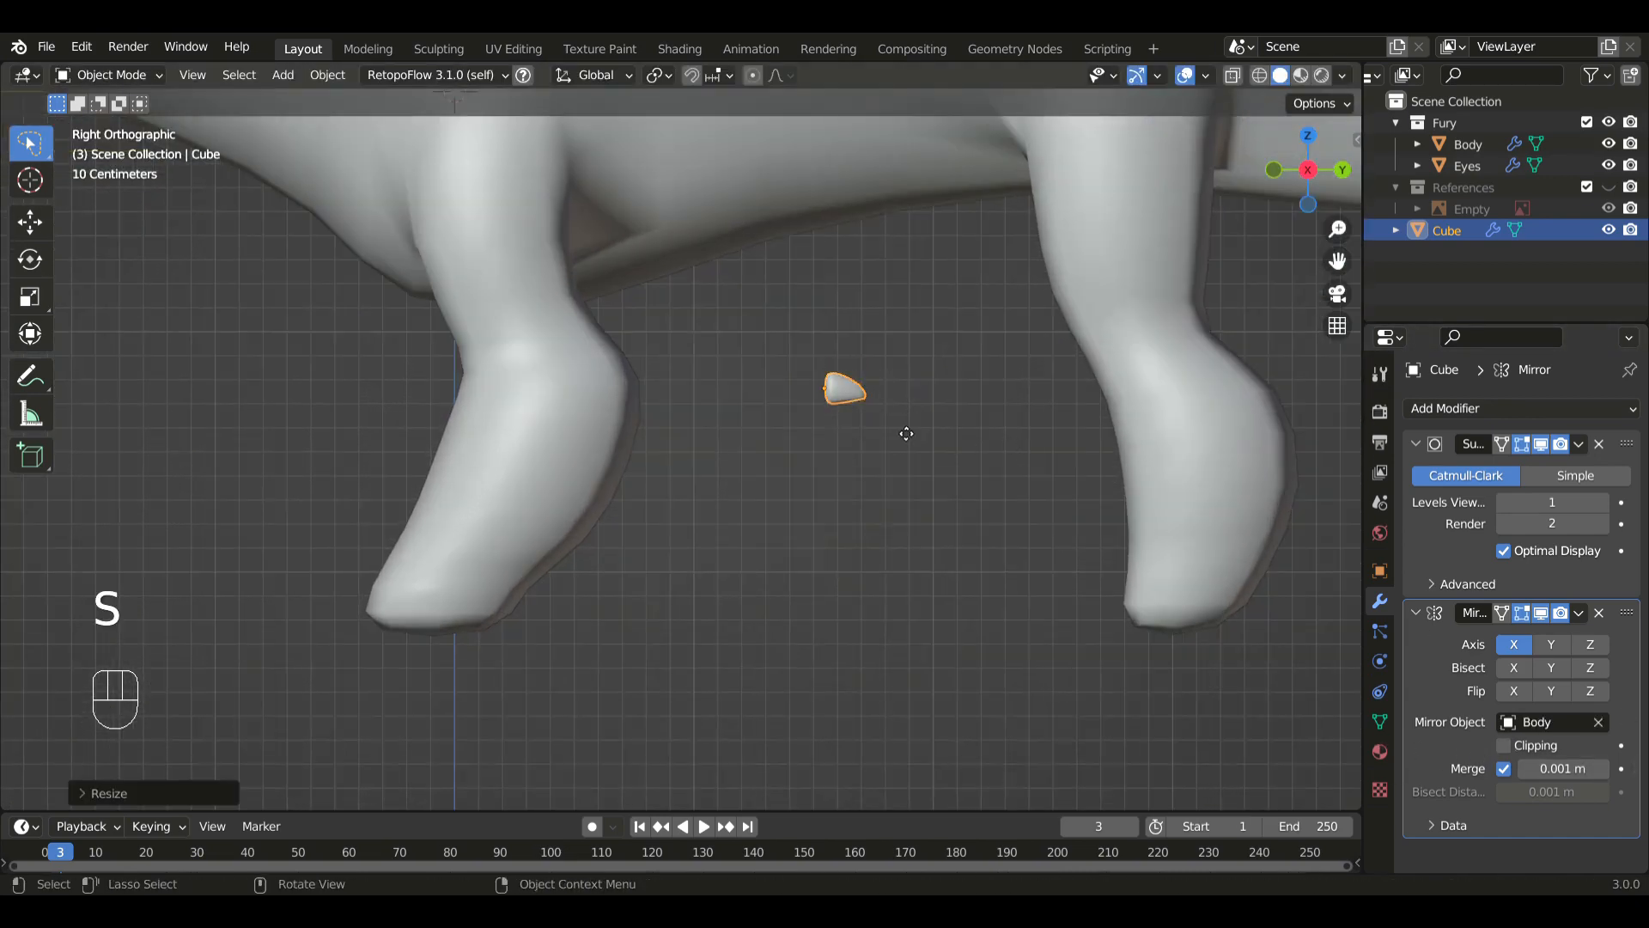
key("g")
left_click(824, 503)
- Rotate, move and resize the spine so its root sits against the back of the front leg's elbow
scroll(822, 501, "up", 1, "shift")
scroll(924, 546, "up", 3)
key("r")
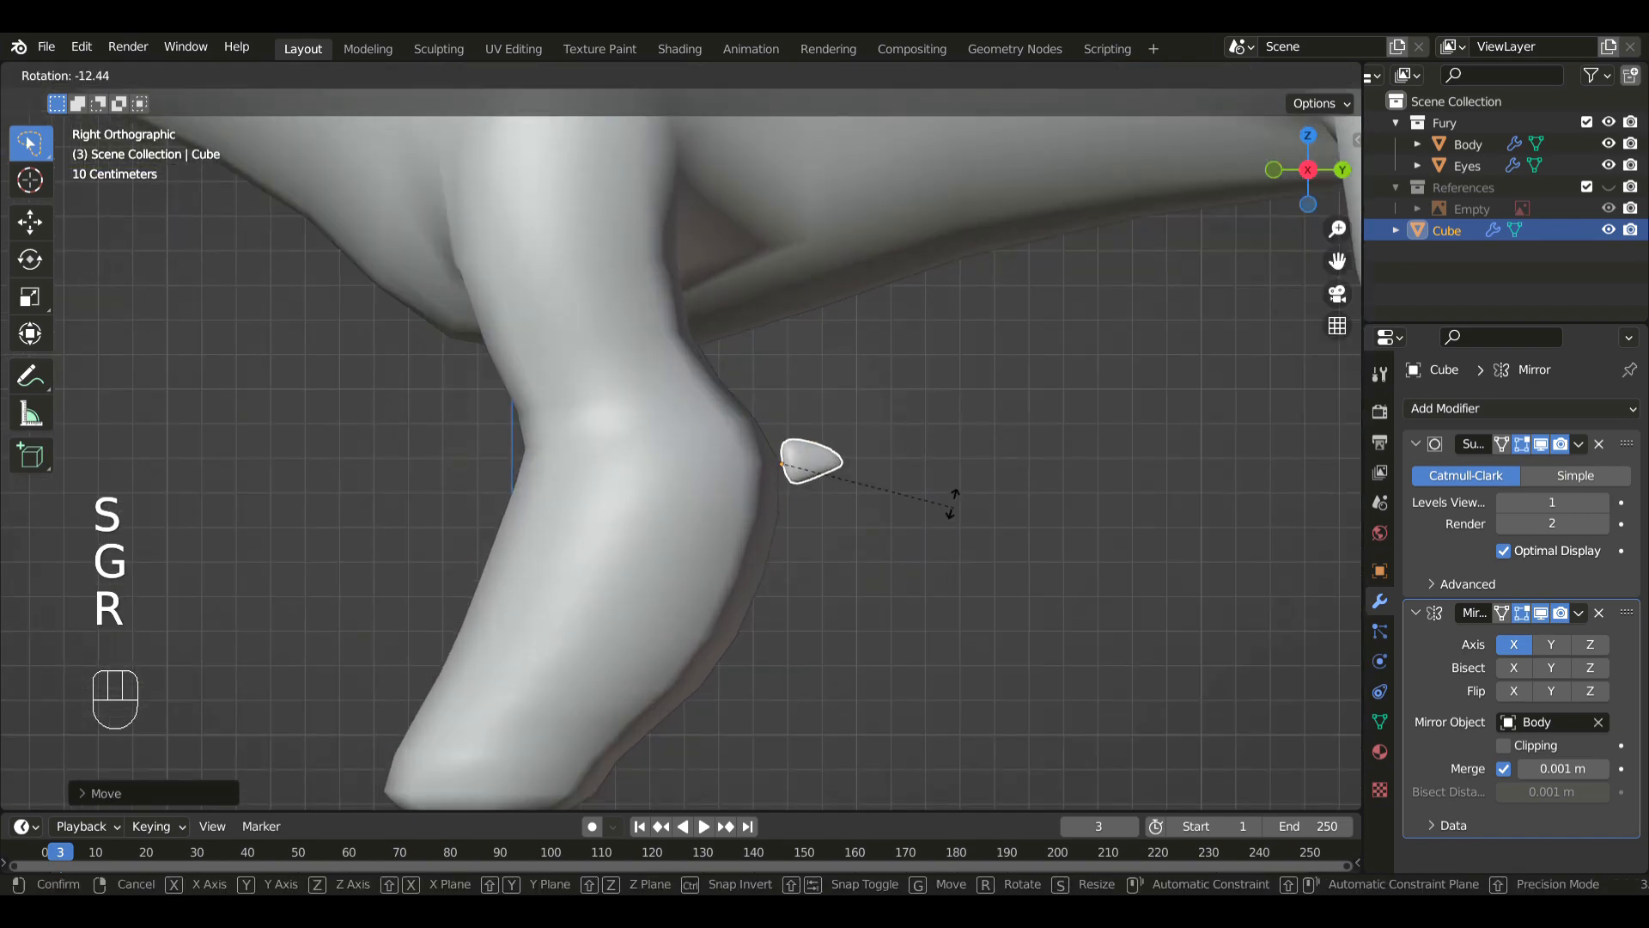
key("g")
key("s")
left_click(935, 579)
scroll(910, 482, "down", 3, "shift")
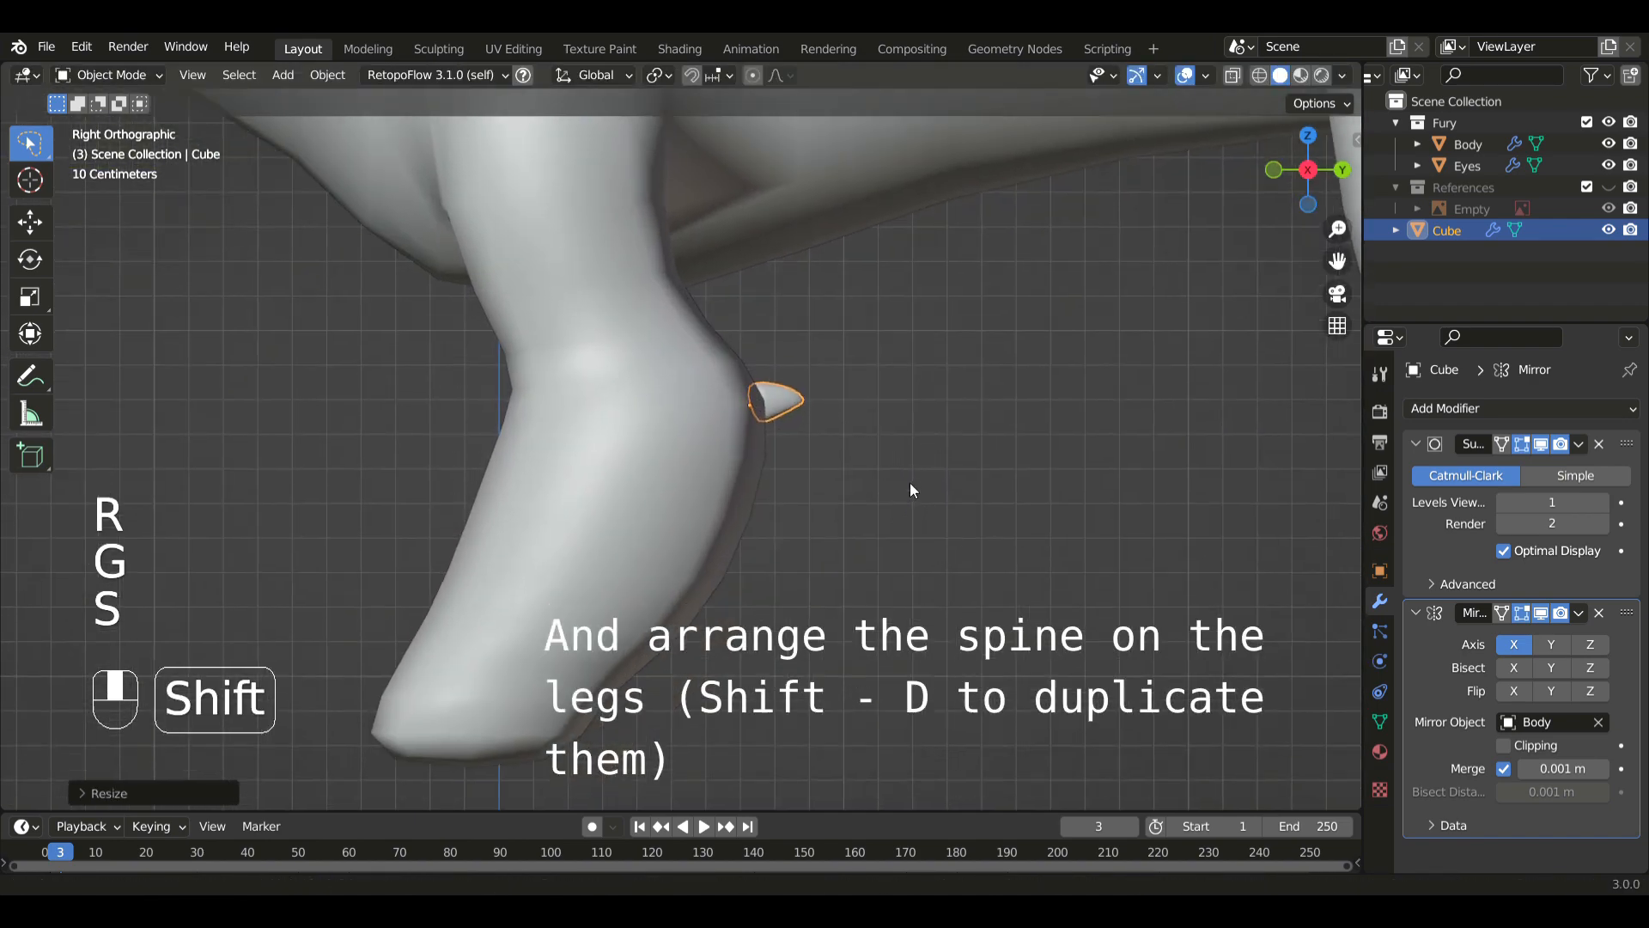
- Duplicate the spine below the original behind the front leg and rotate the copy to point slightly downward
key("shift+d")
key("r")
left_click(906, 579)
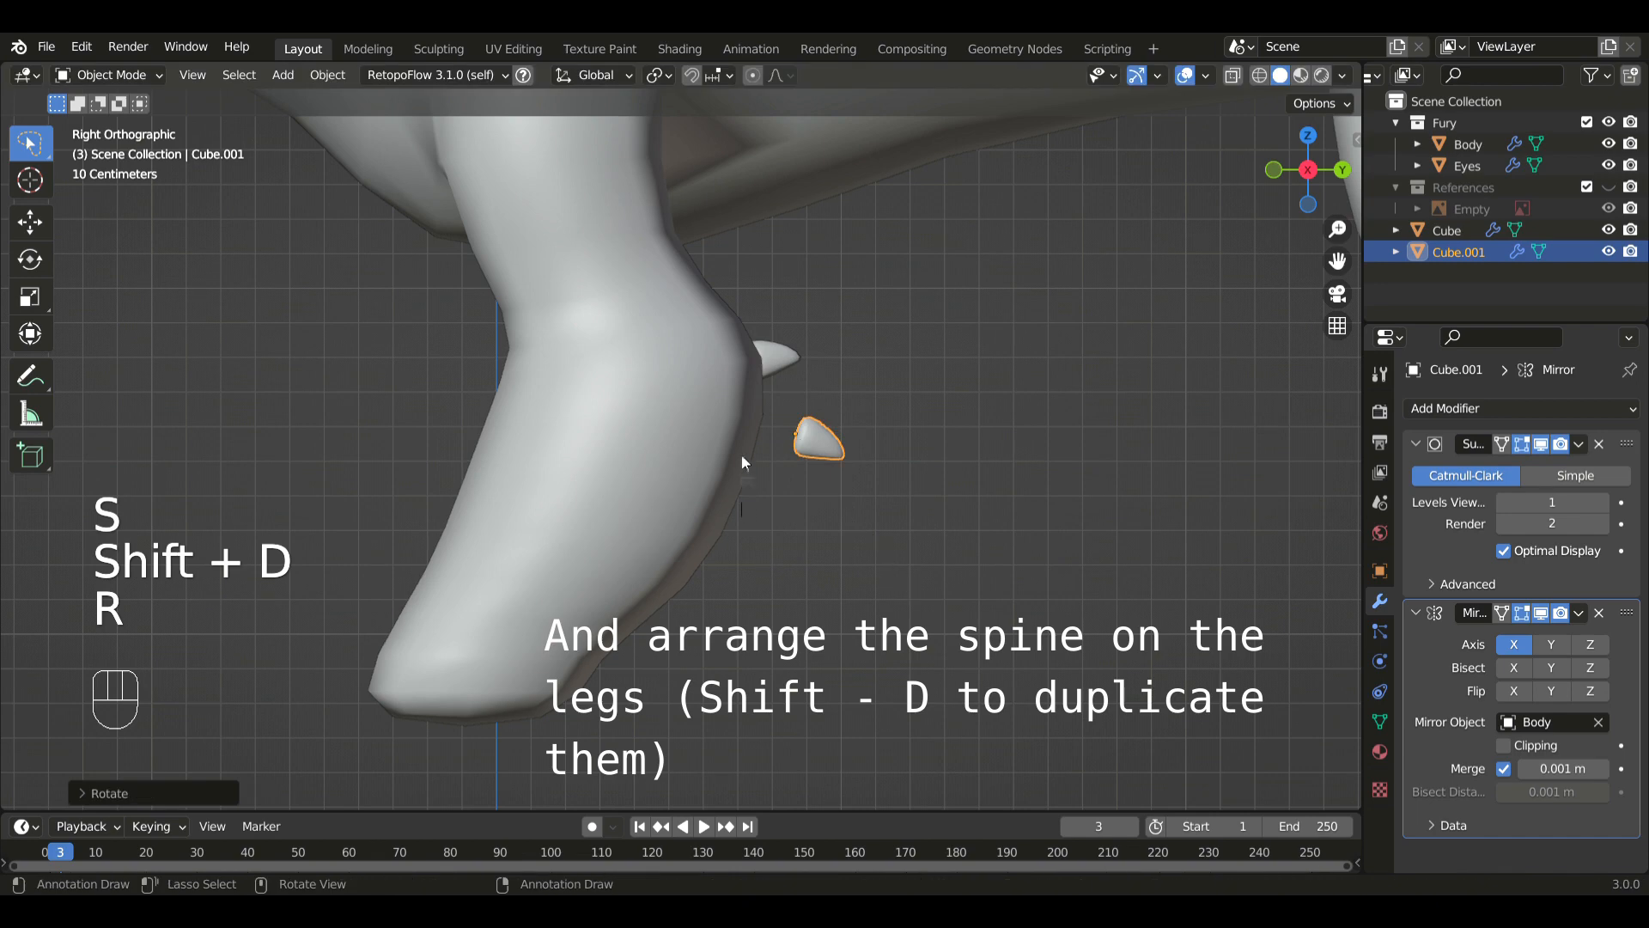
key("shift+d")
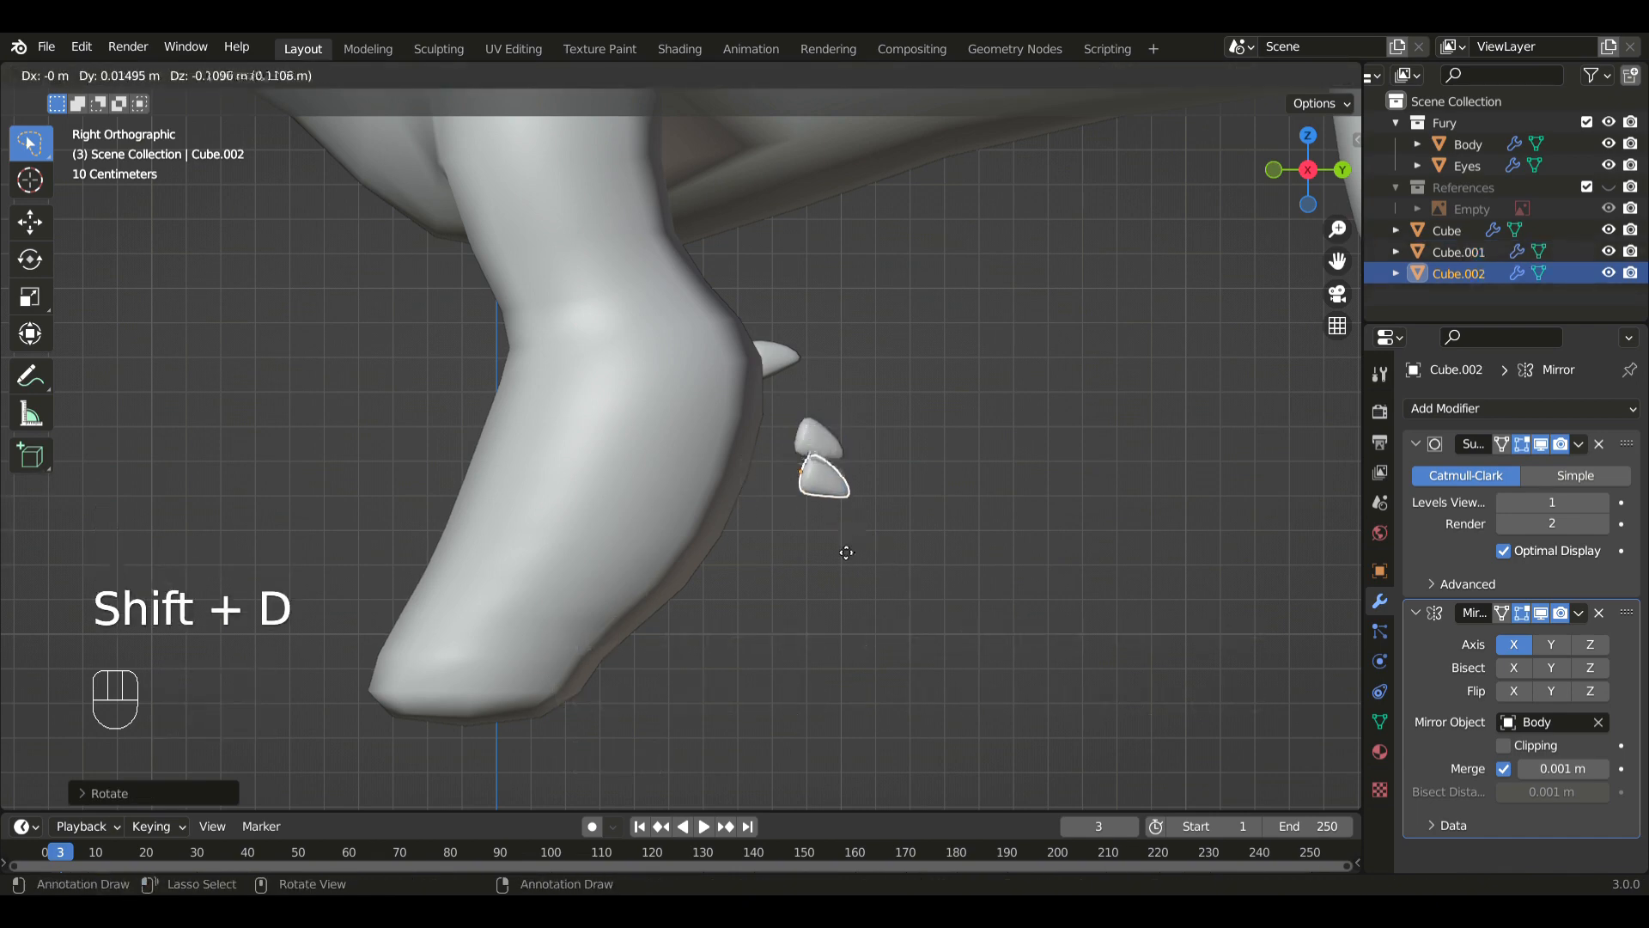
left_click(770, 581)
key("ctrl+z")
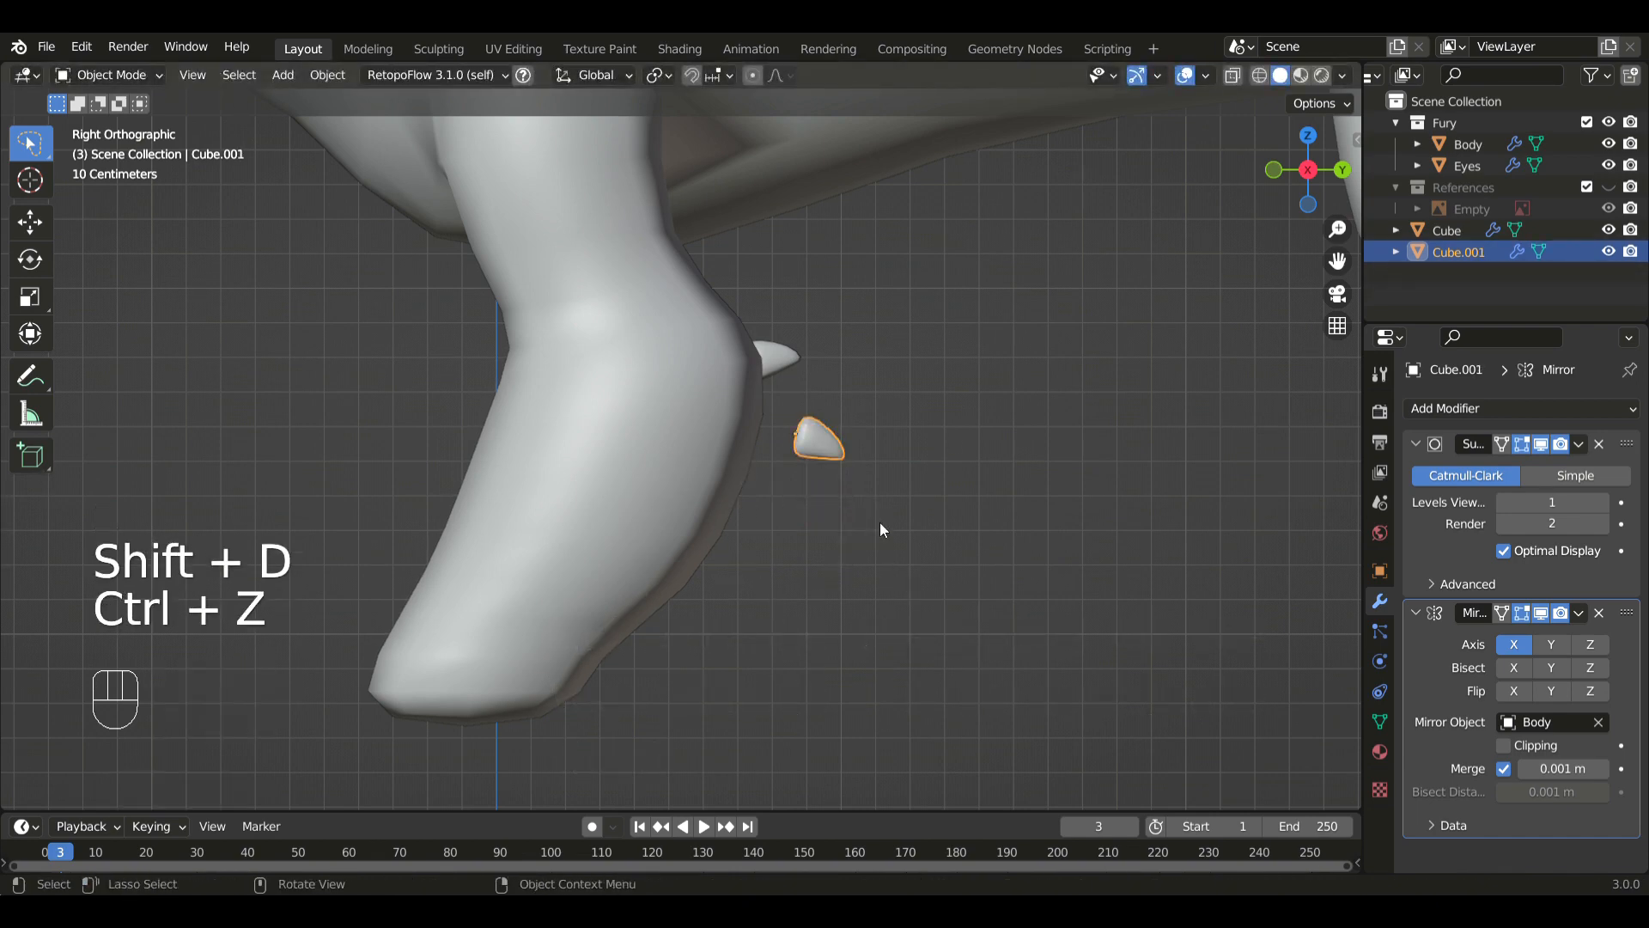
- Move the second spine against the back of the front leg, then rotate and slightly enlarge it
key("g")
left_click(912, 526)
key("r")
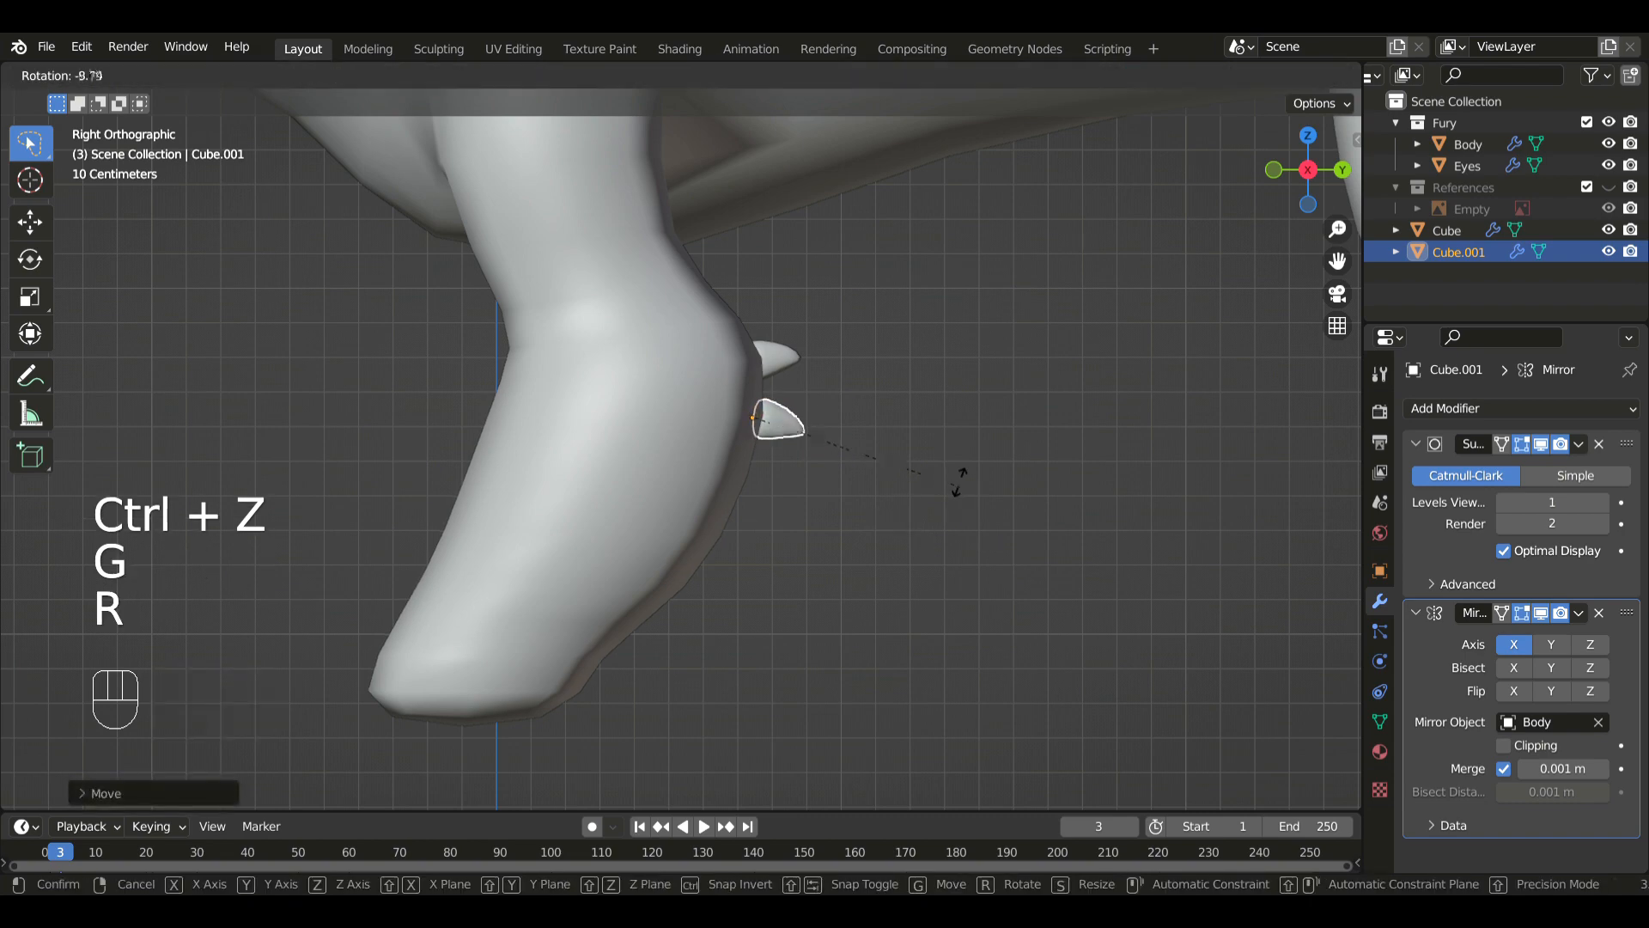
left_click(974, 496)
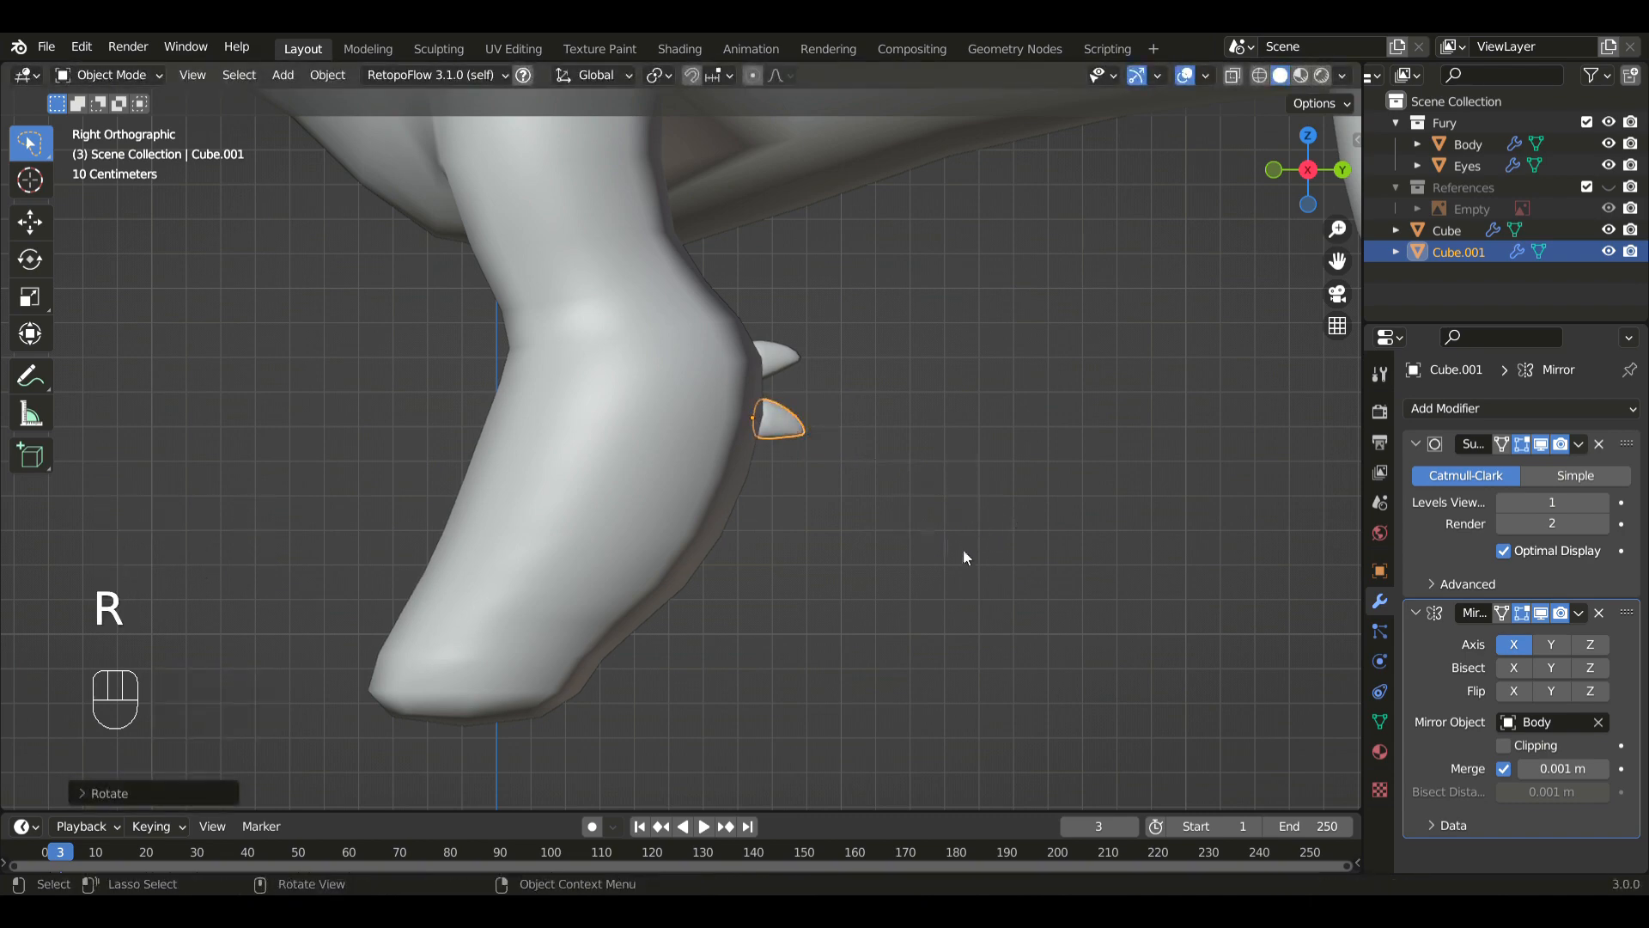
key("s")
left_click(983, 582)
- Duplicate the second spine as a third one lower on the front leg, rotating it downward and adjusting its size
key("shift+d")
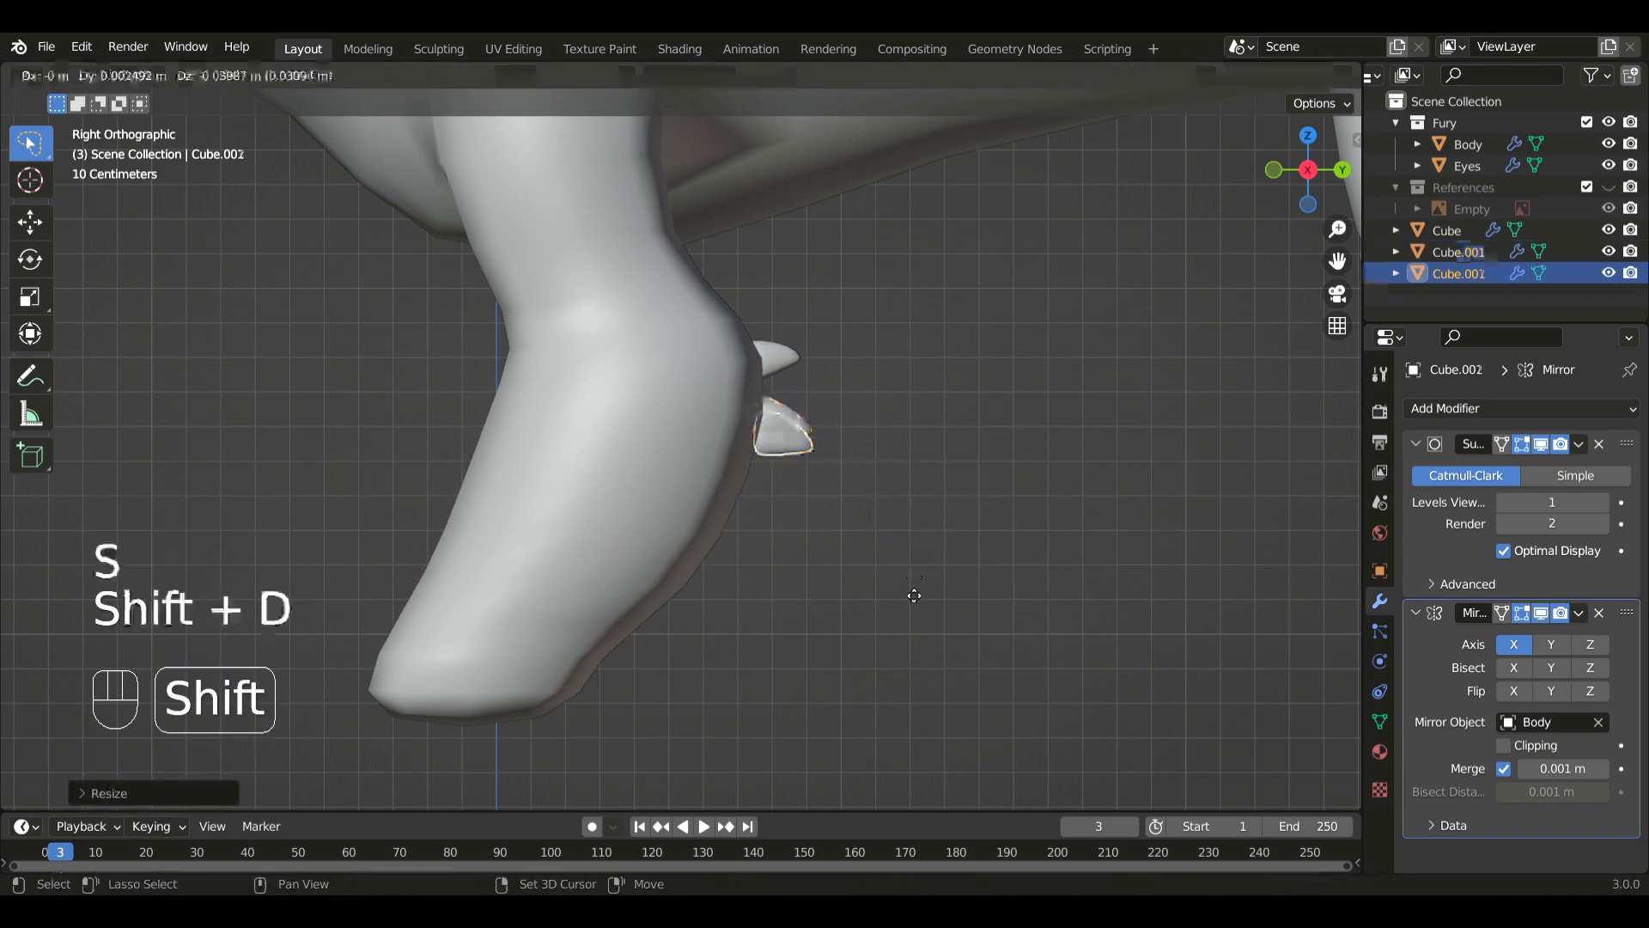
key("r")
left_click(838, 632)
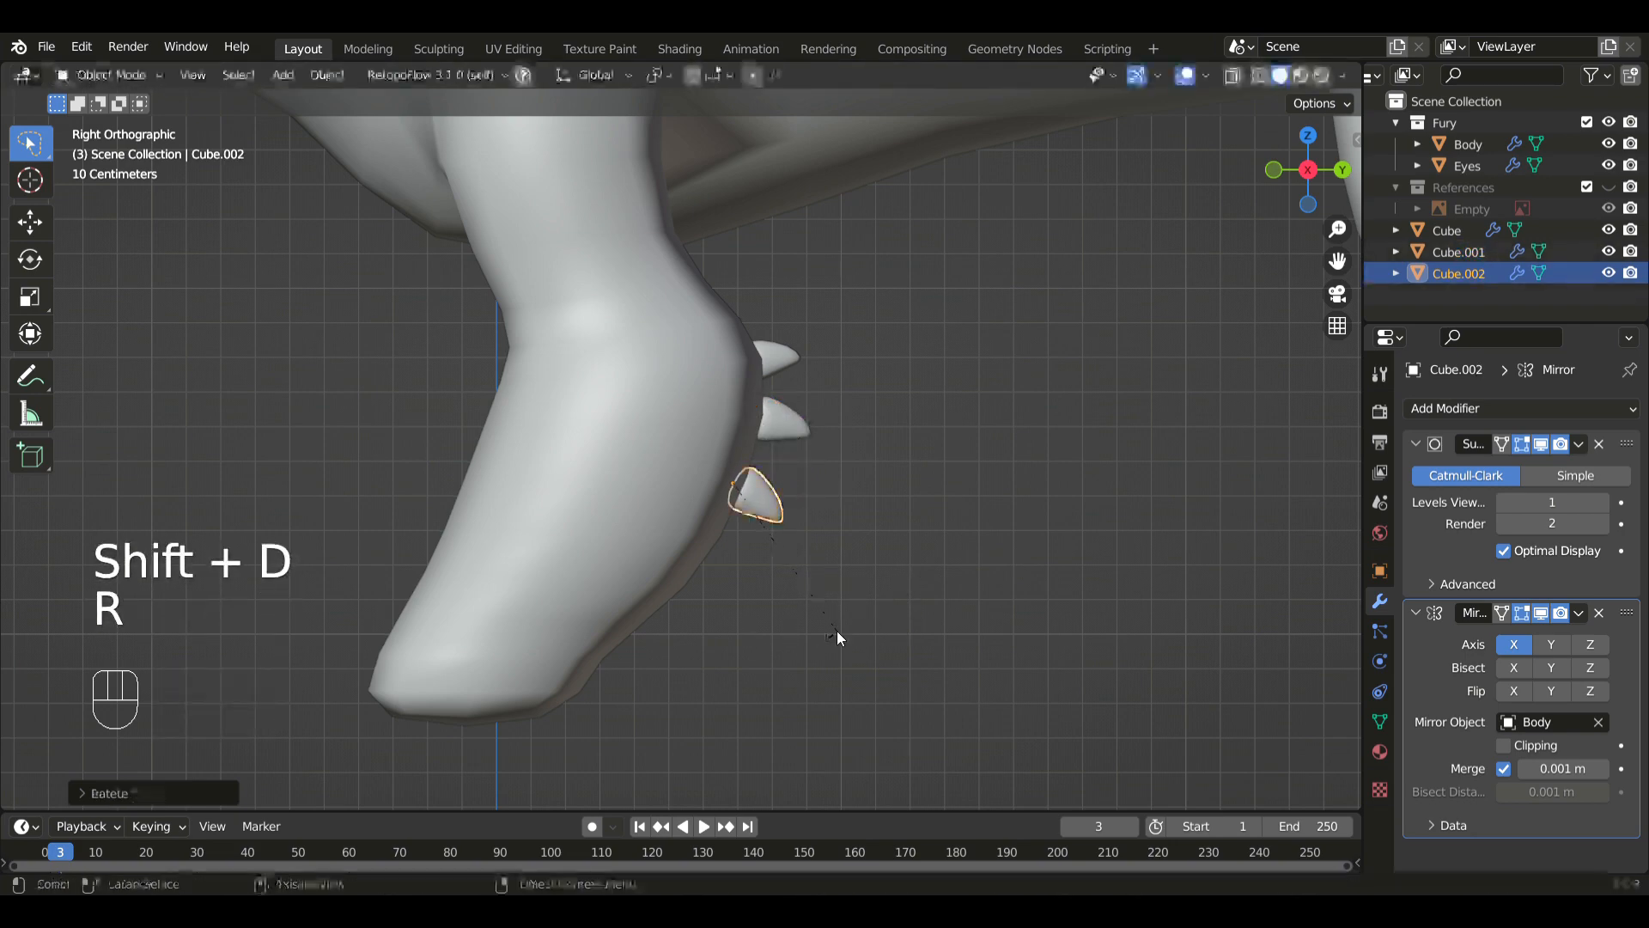
key("s")
key("r")
key("s")
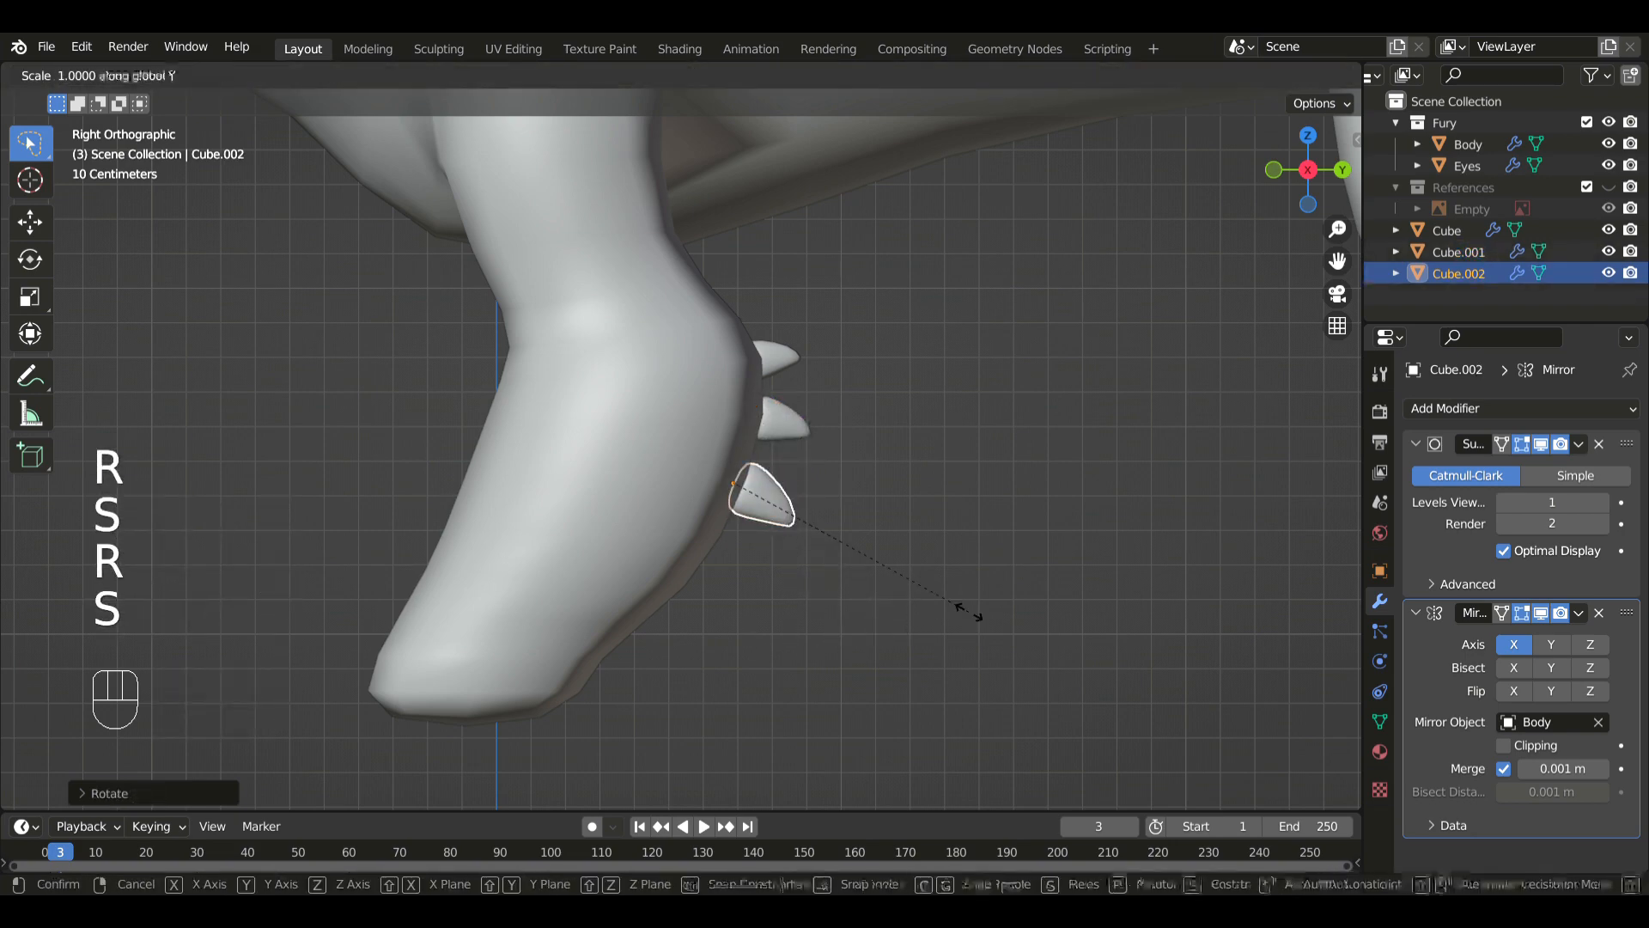
left_click(910, 567)
- Shorten the second spine and the top spine along the Y axis, keeping their roots in the leg
left_click(777, 419)
key("s")
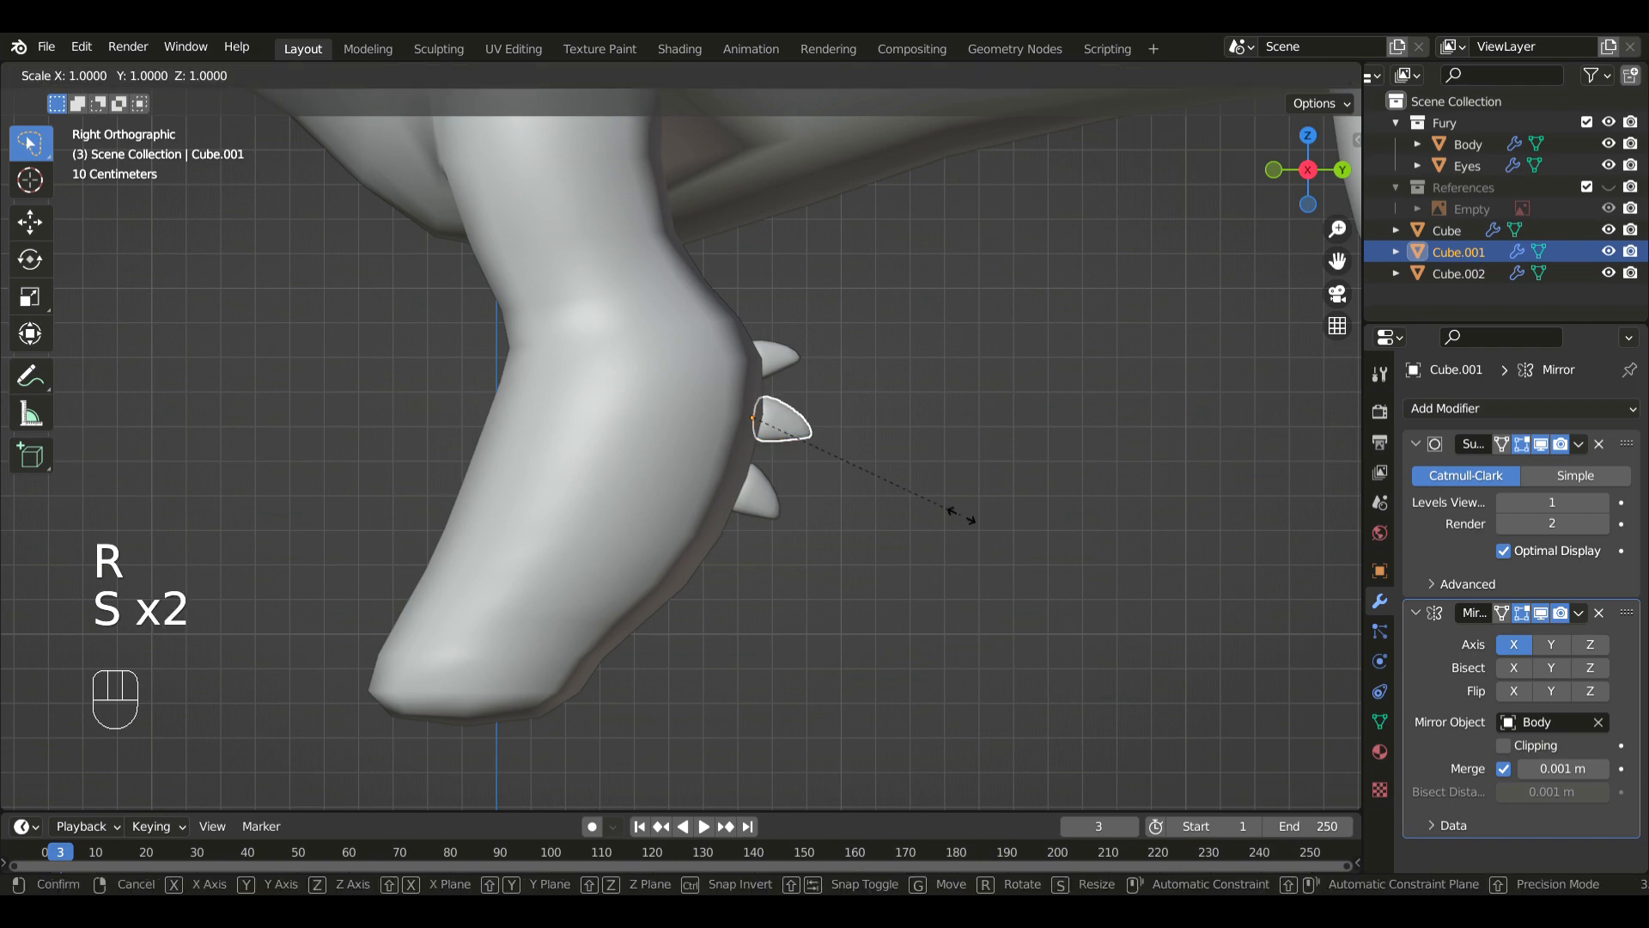
key("y")
key("g")
left_click(816, 380)
left_click(788, 359)
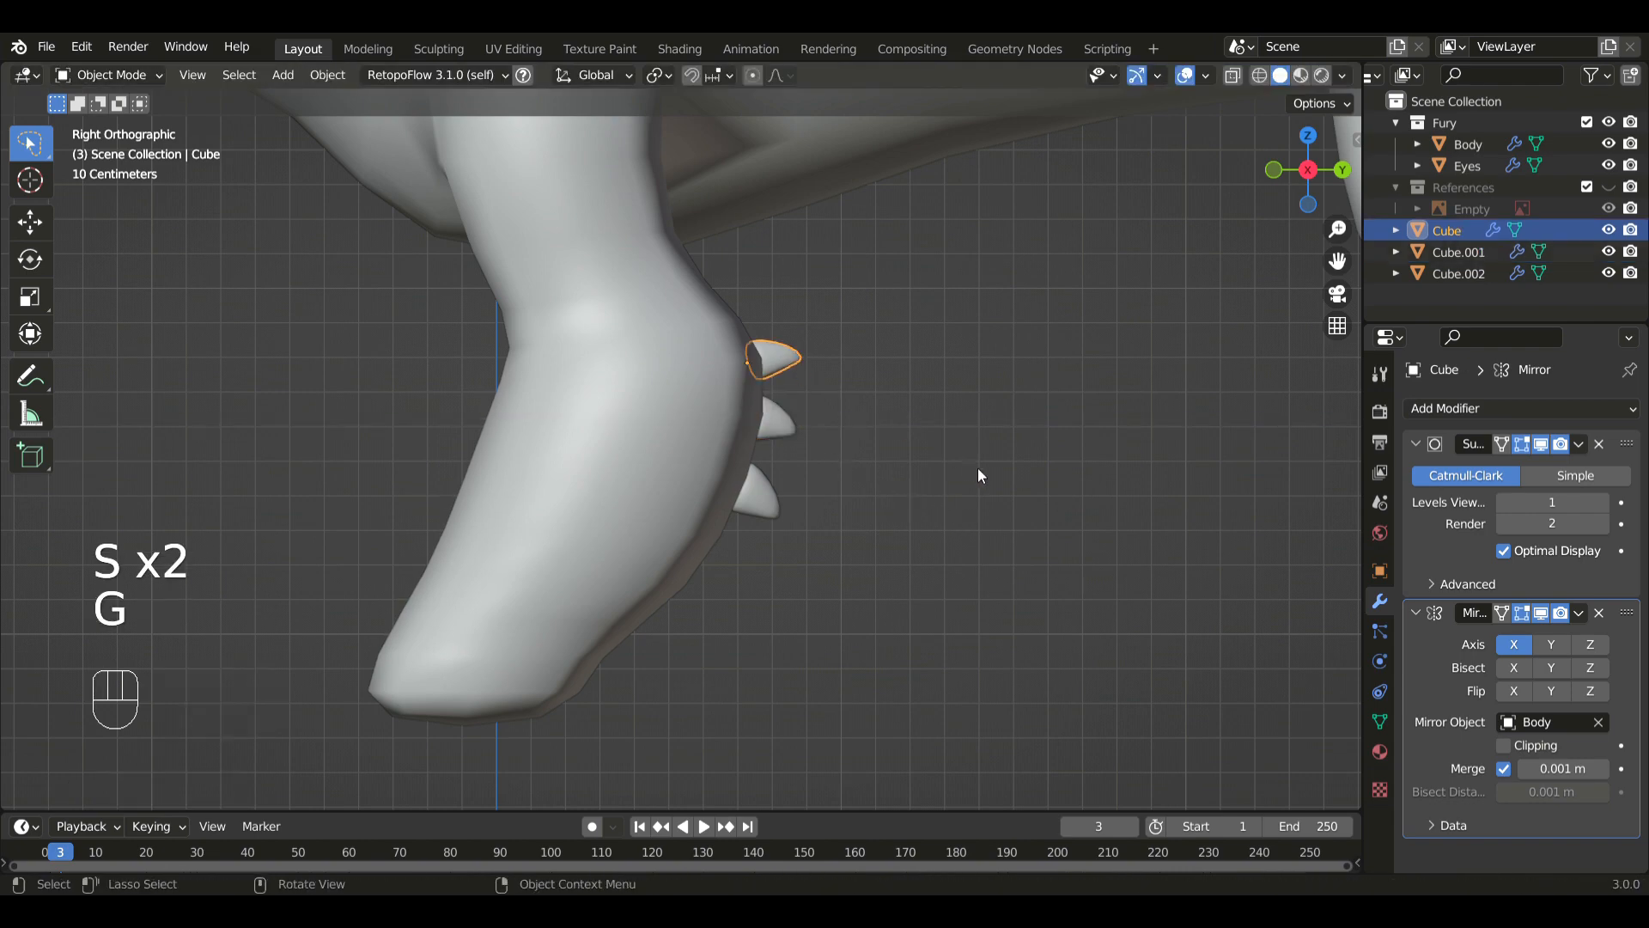
key("s")
key("y")
left_click(811, 462)
- Adjust the third spine's size and move it slightly up against the back of the leg
left_click(783, 511)
key("s")
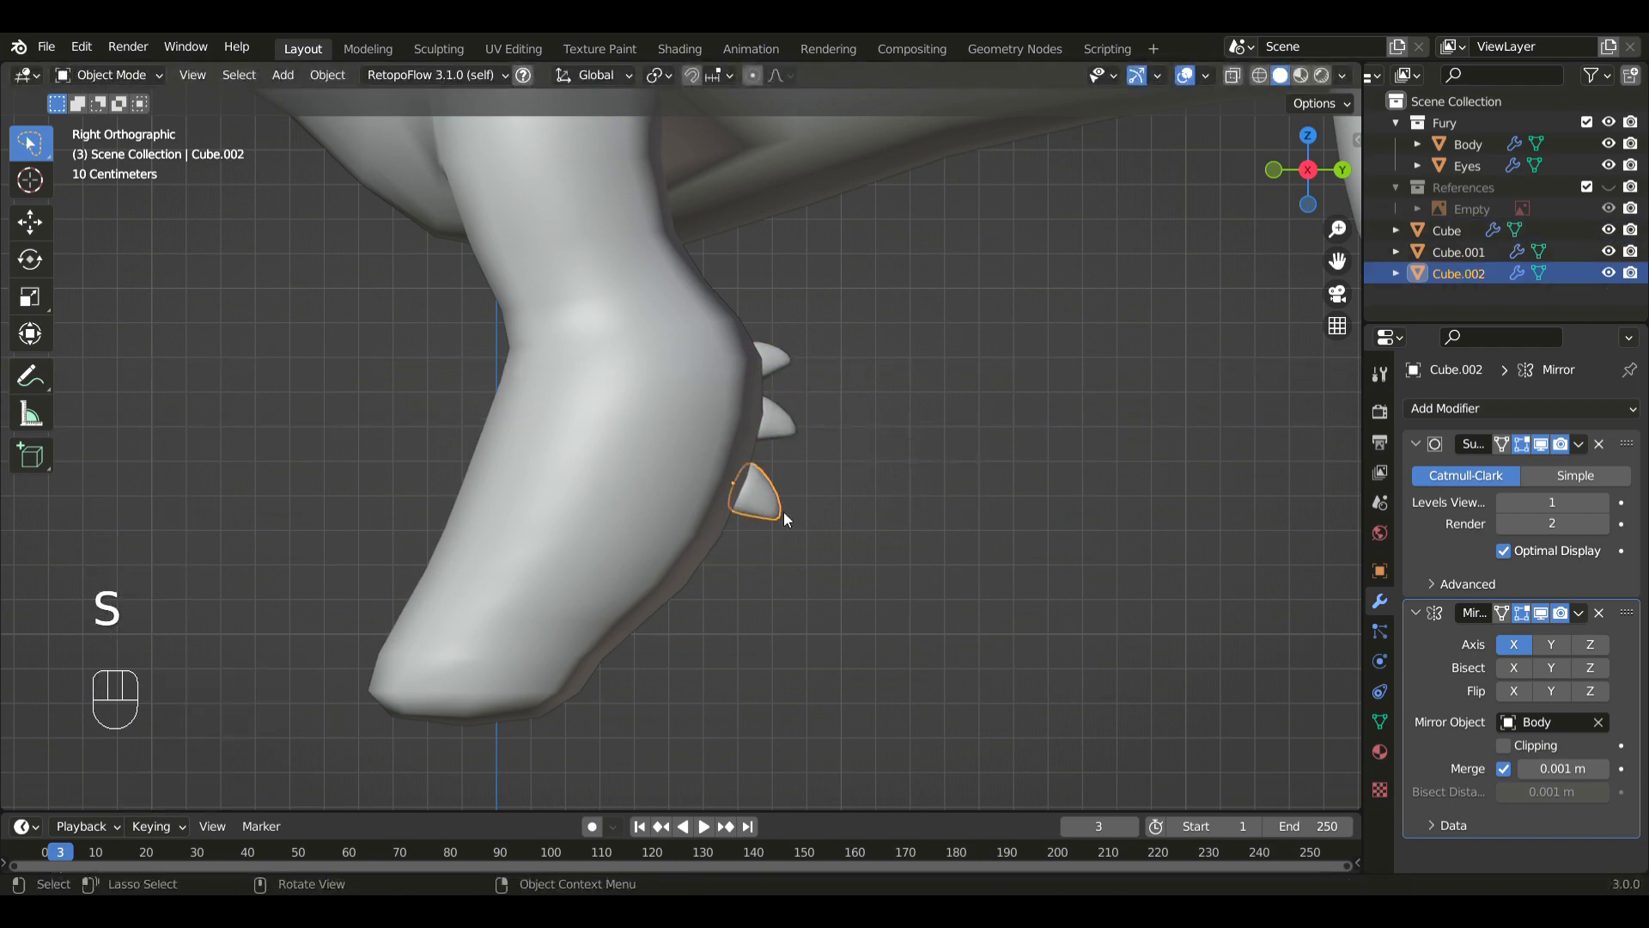
key("g")
left_click(866, 554)
- Duplicate the third spine as a smaller fourth one below it, rotated to follow the leg and seated against its back edge
key("shift+d")
left_click(876, 622)
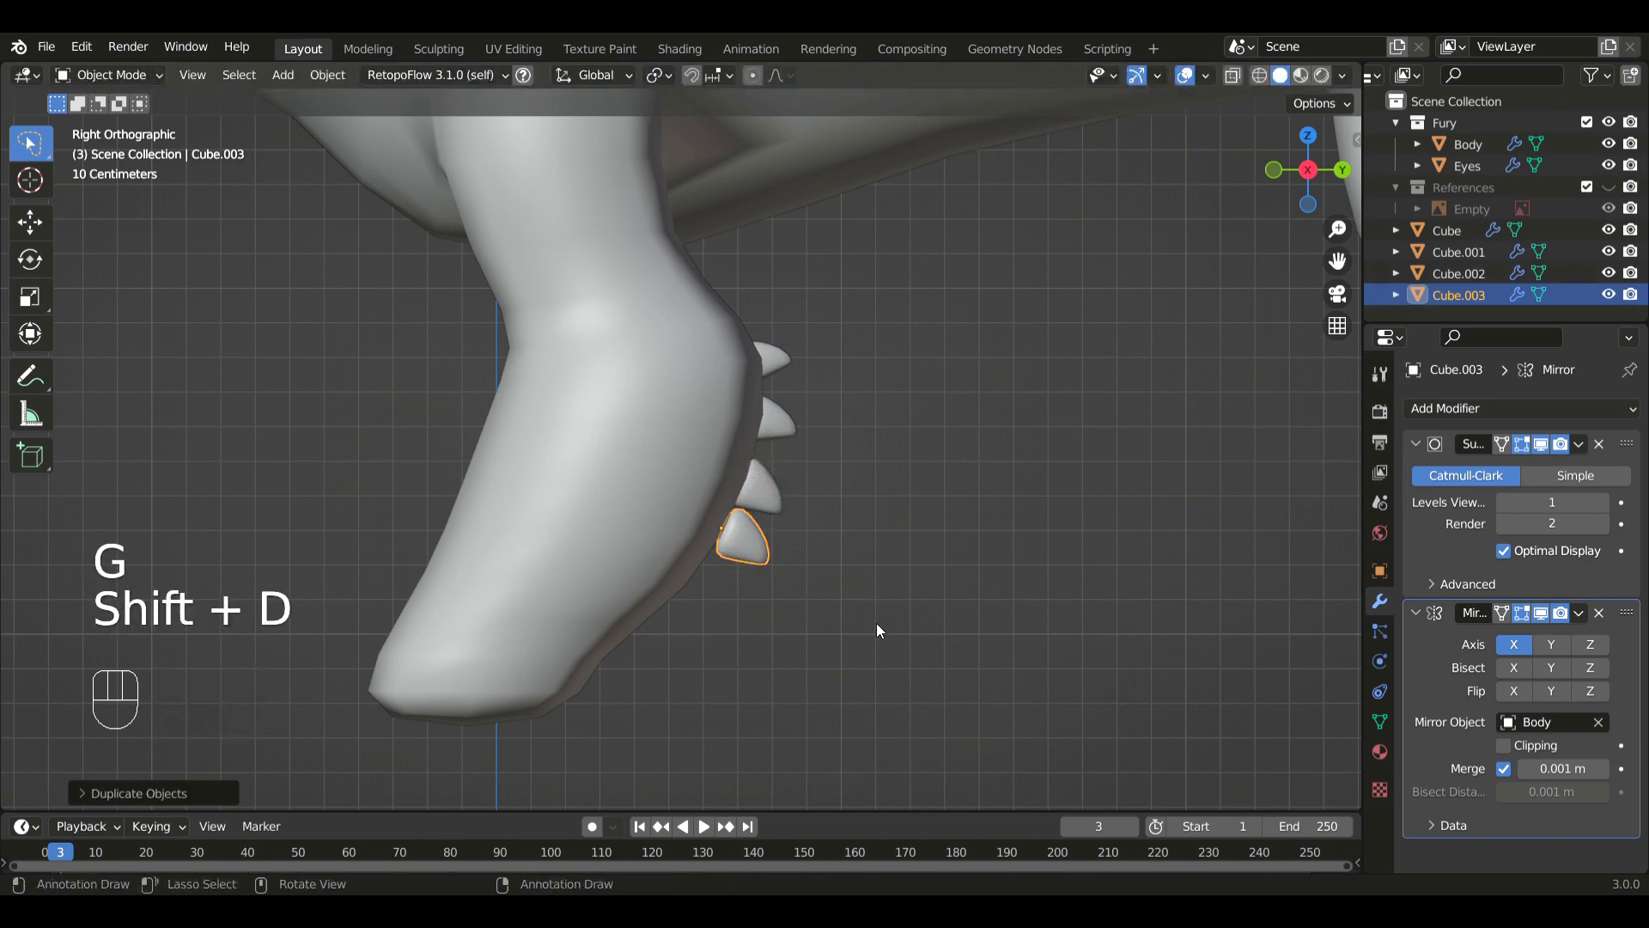
key("s")
left_click(836, 605)
key("r")
left_click(854, 602)
key("g")
left_click(852, 637)
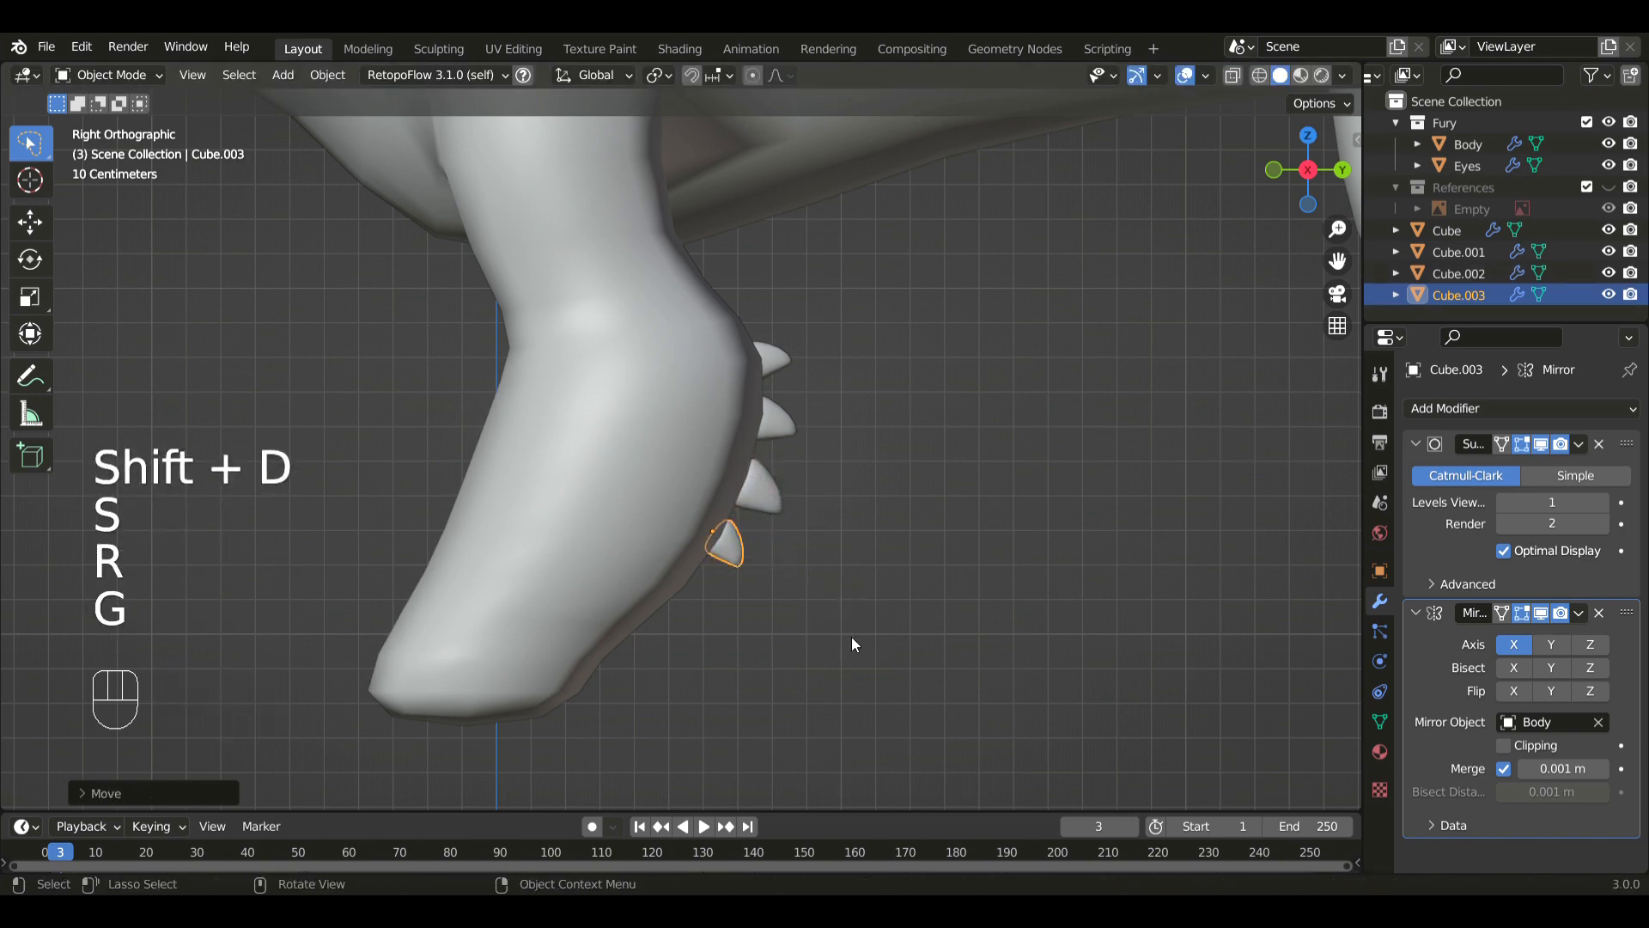
key("r")
left_click(824, 560)
key("g")
left_click(828, 604)
- Duplicate the fourth spine as a smaller fifth one below it, rotated and placed against the leg's lower back edge
key("shift+d")
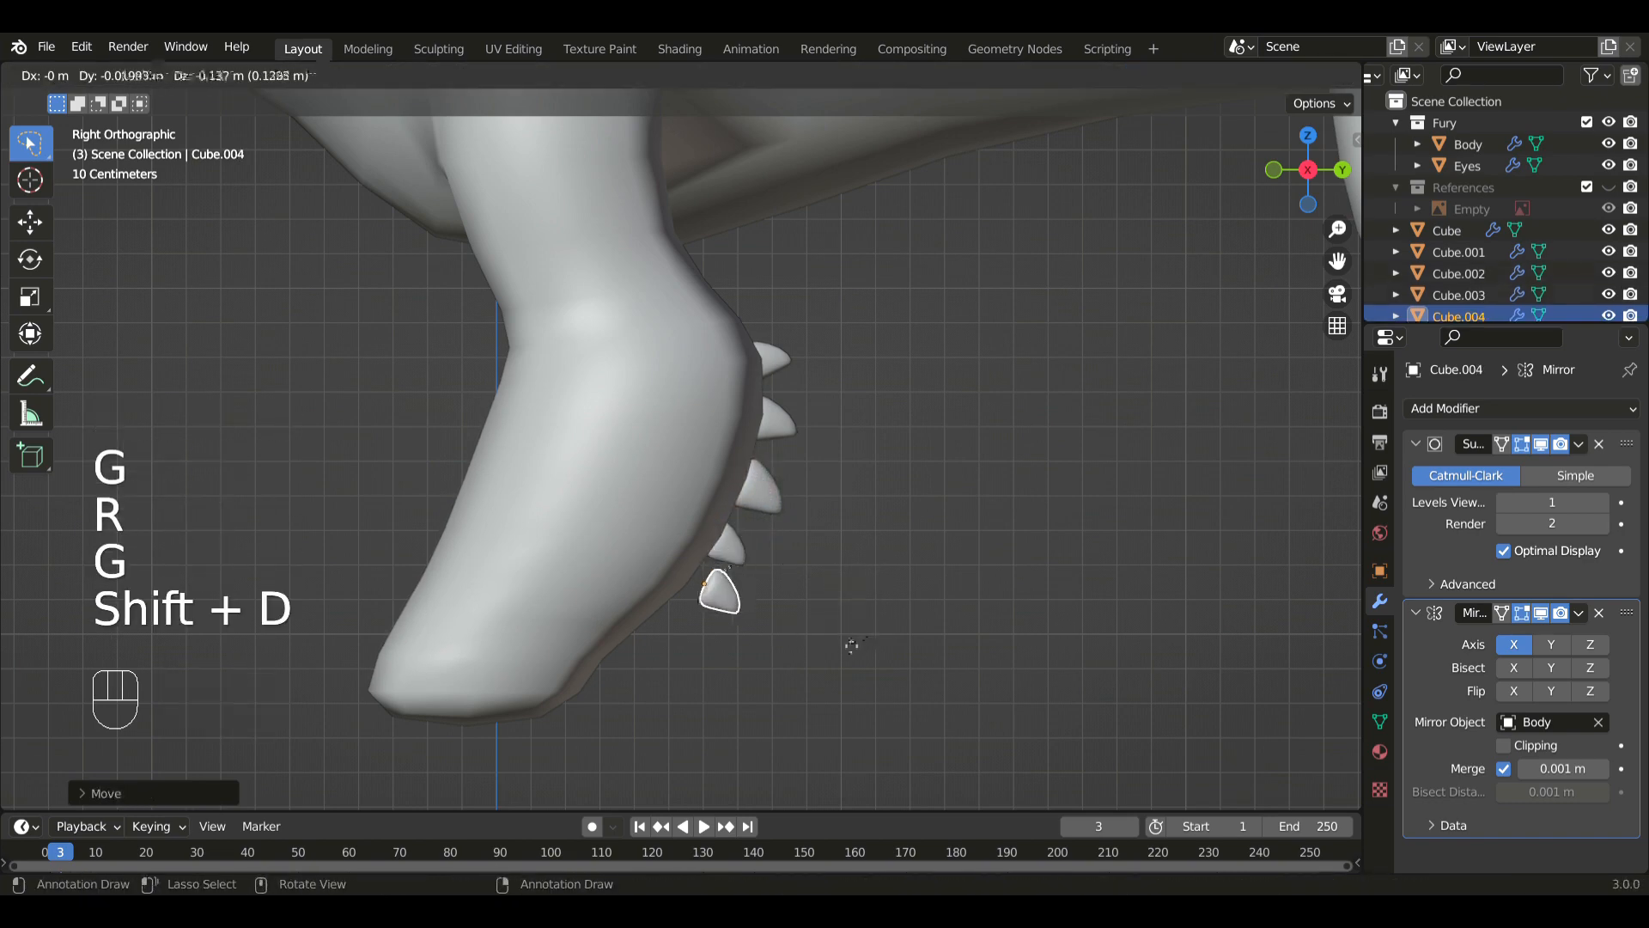
left_click(912, 507)
key("r")
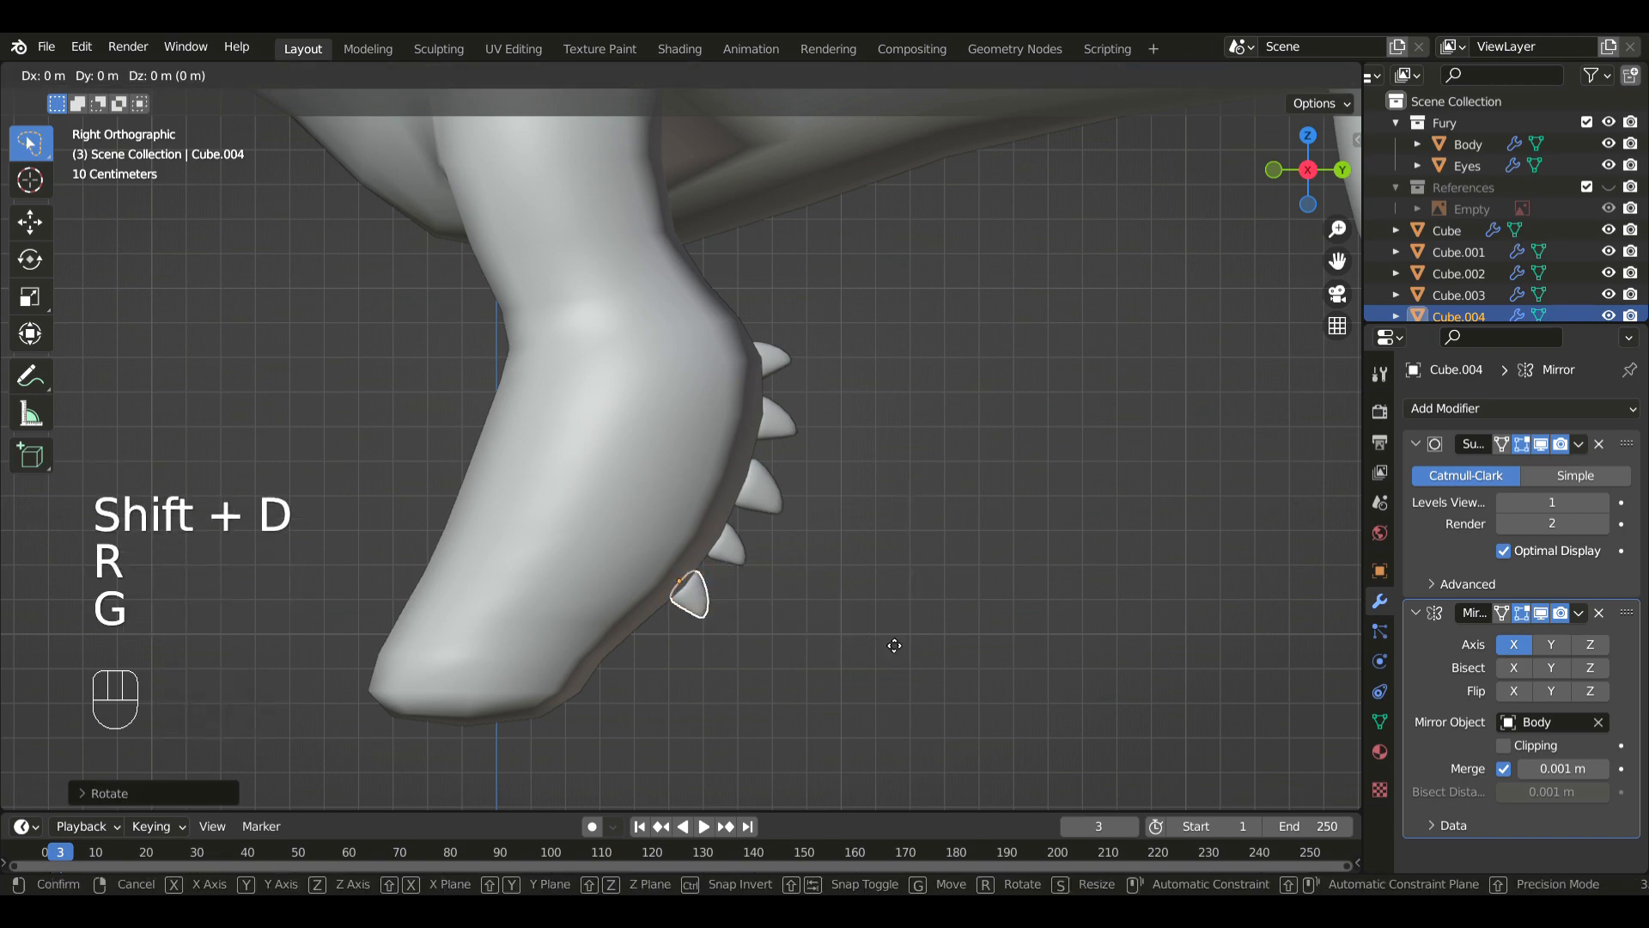
left_click(894, 645)
key("s")
left_click(898, 626)
key("g")
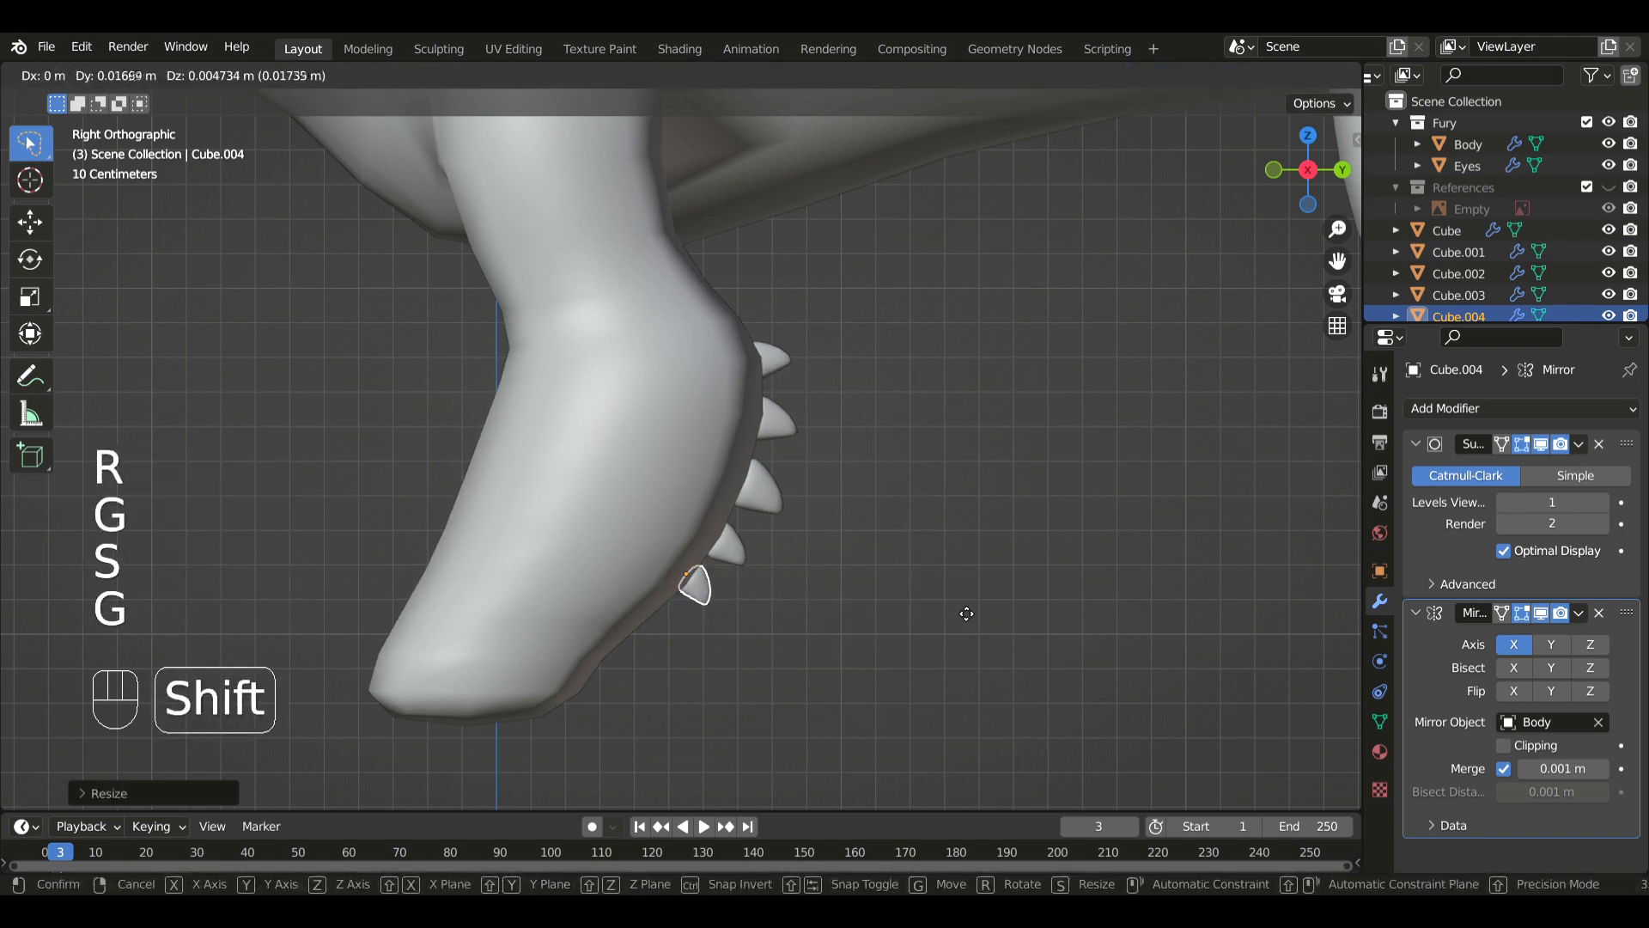
left_click(966, 613)
key("r")
left_click(914, 502)
- Scale down the top spine slightly and reposition it against the front leg
left_click(773, 361)
key("s")
left_click(898, 470)
key("g")
left_click(884, 503)
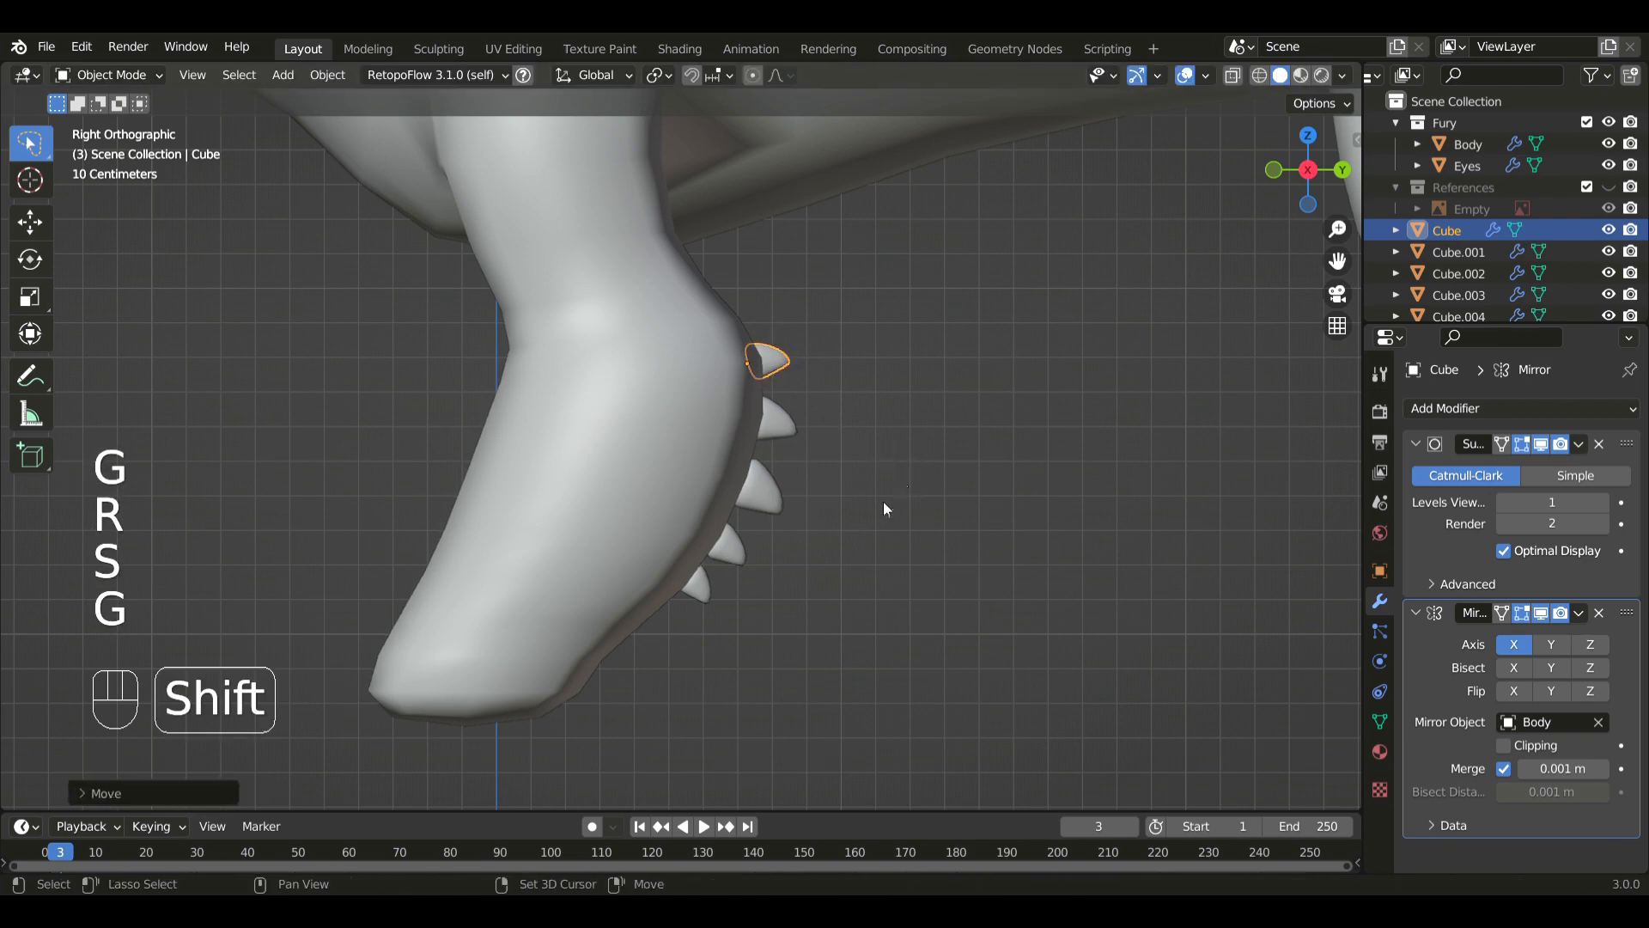
- Fine-tune the rotation of the lowest spine and the fourth spine to follow the leg's curve
left_click(698, 585)
key("r")
left_click(735, 554)
left_click(730, 548)
key("r")
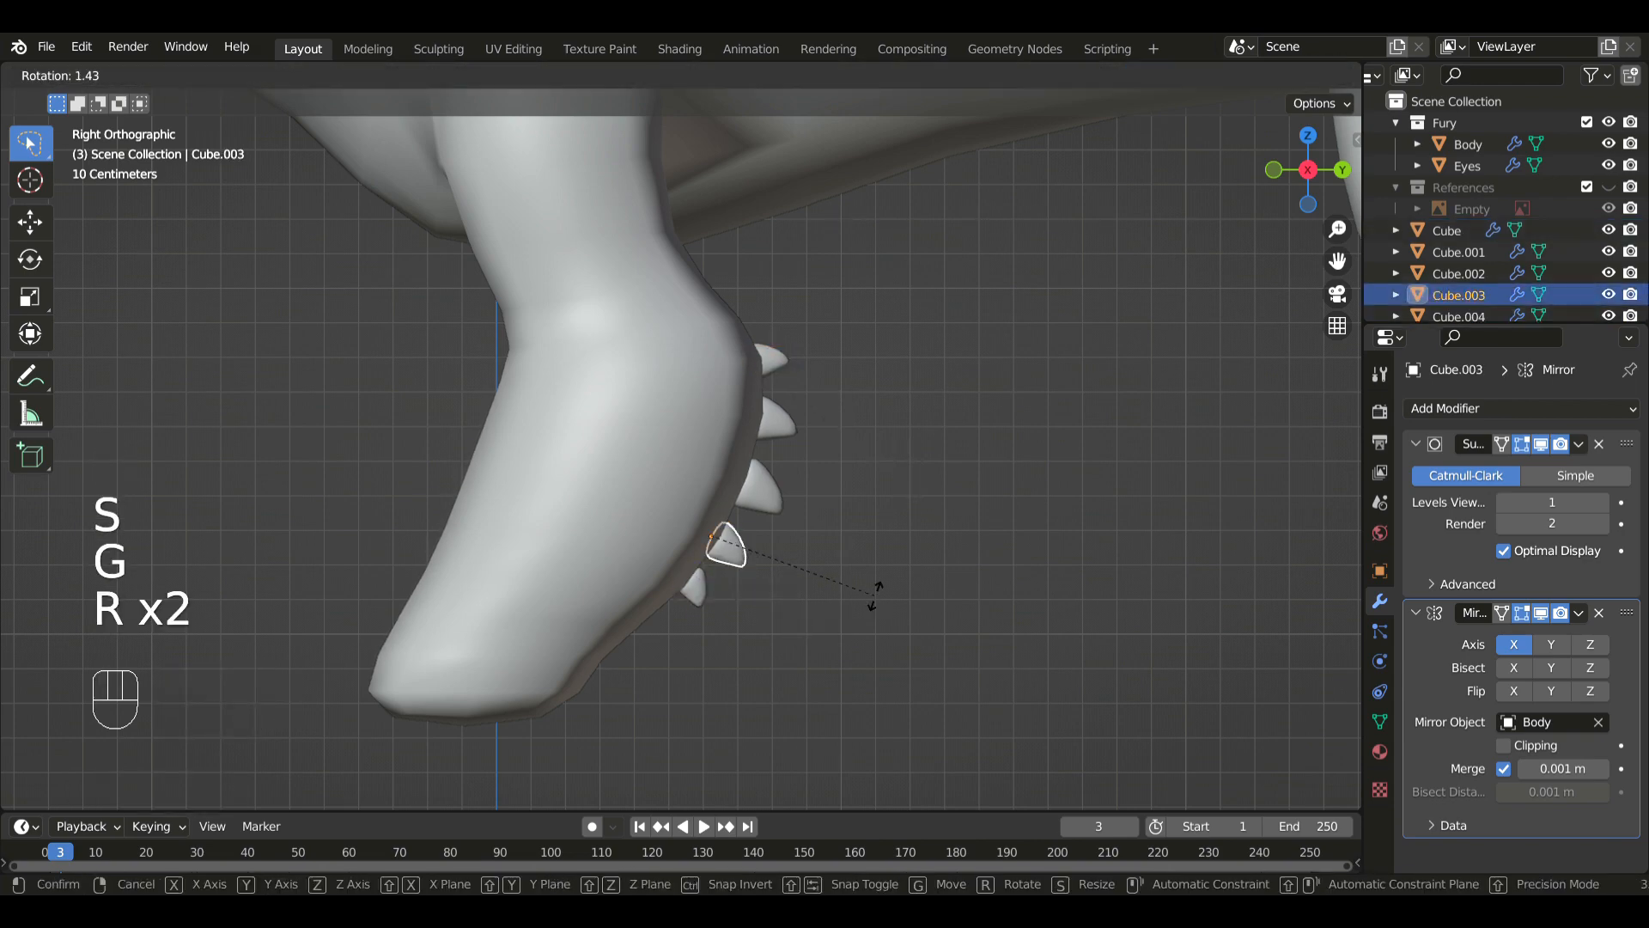
left_click(852, 500)
- Select all five spines and move them together along the X axis to the middle of the front leg's back
middle_click_drag(852, 500, 687, 404)
left_click(684, 410)
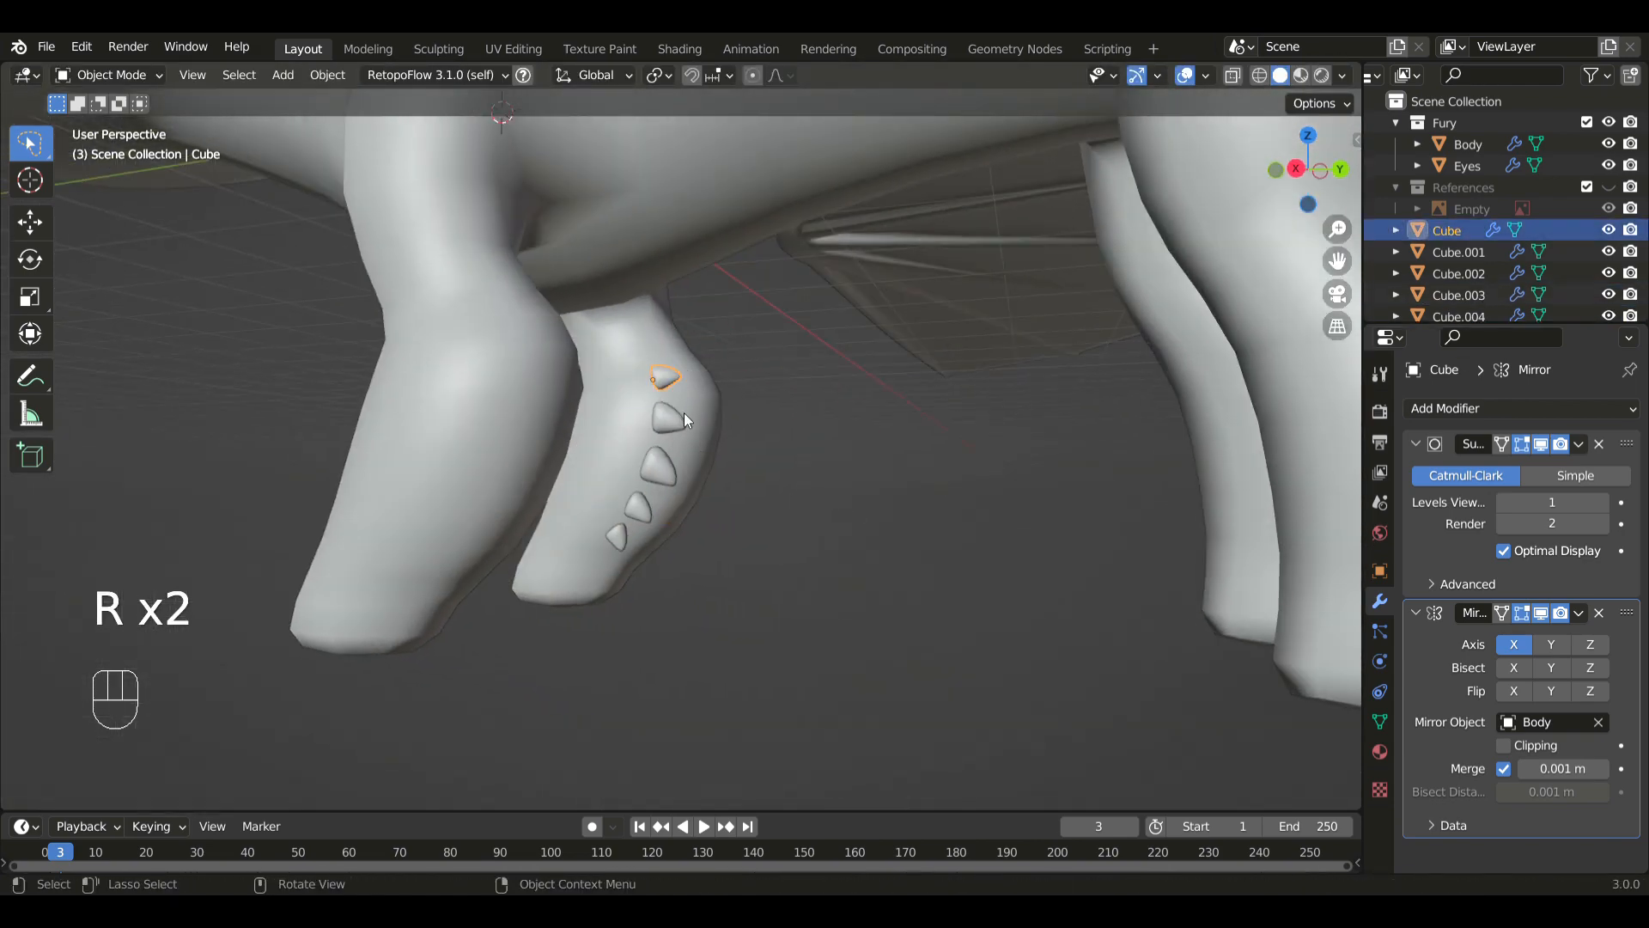
left_click(676, 417, "shift")
left_click(661, 464, "shift")
left_click(637, 514, "shift")
left_click(610, 539, "shift")
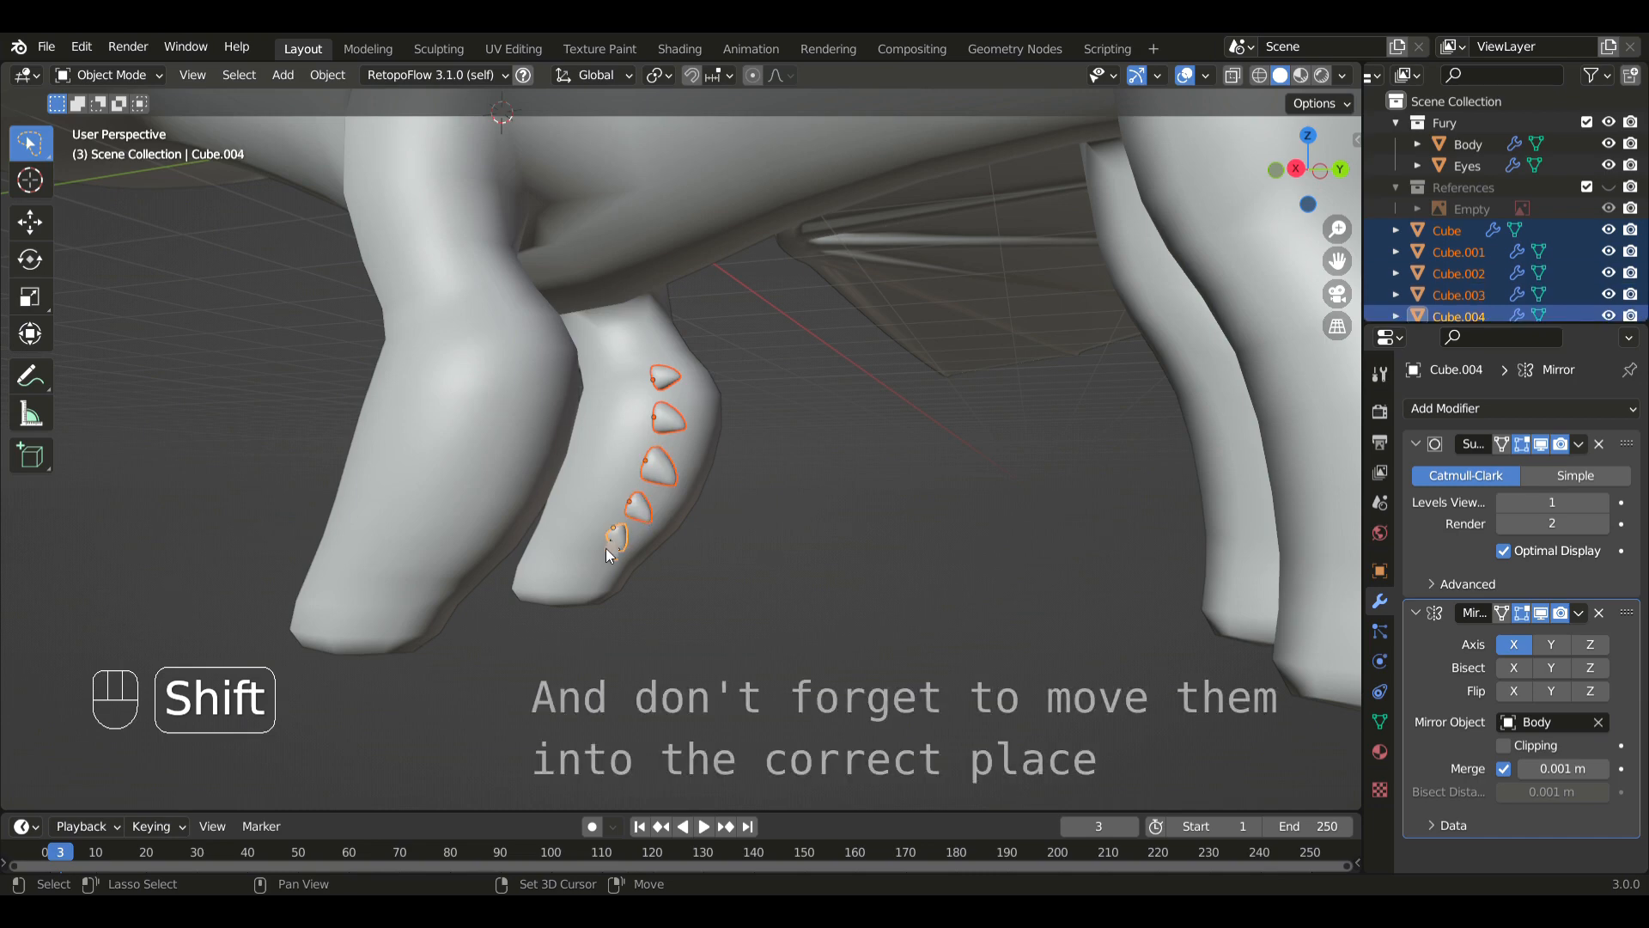
middle_click_drag(679, 501, 622, 490)
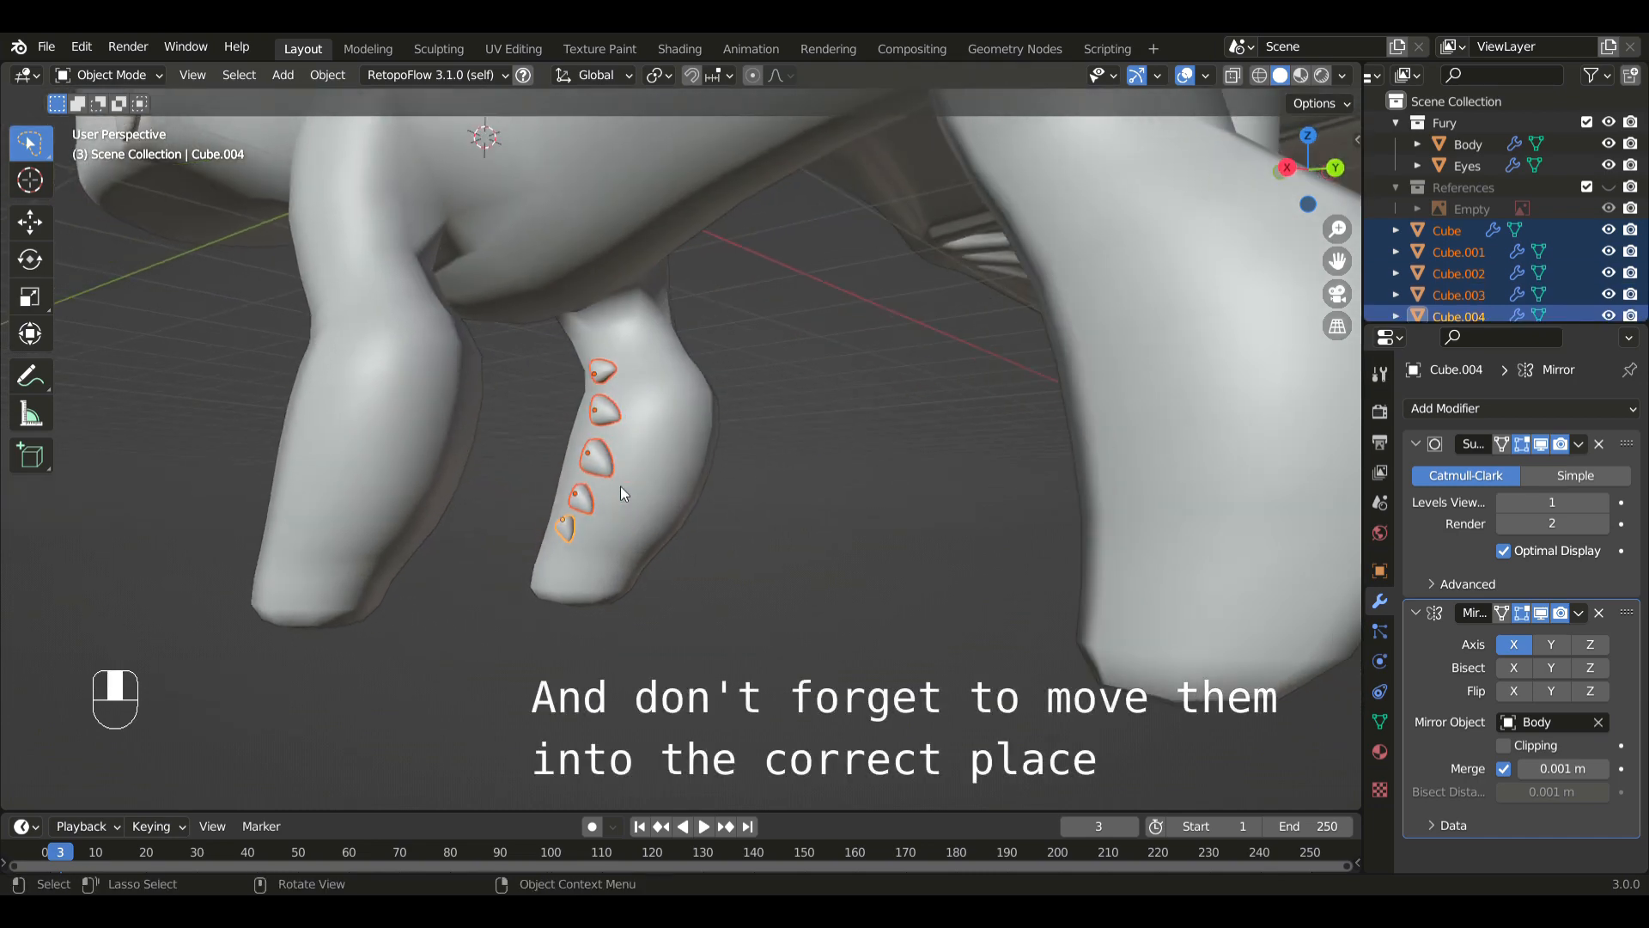
key("g")
key("x")
left_click(682, 507)
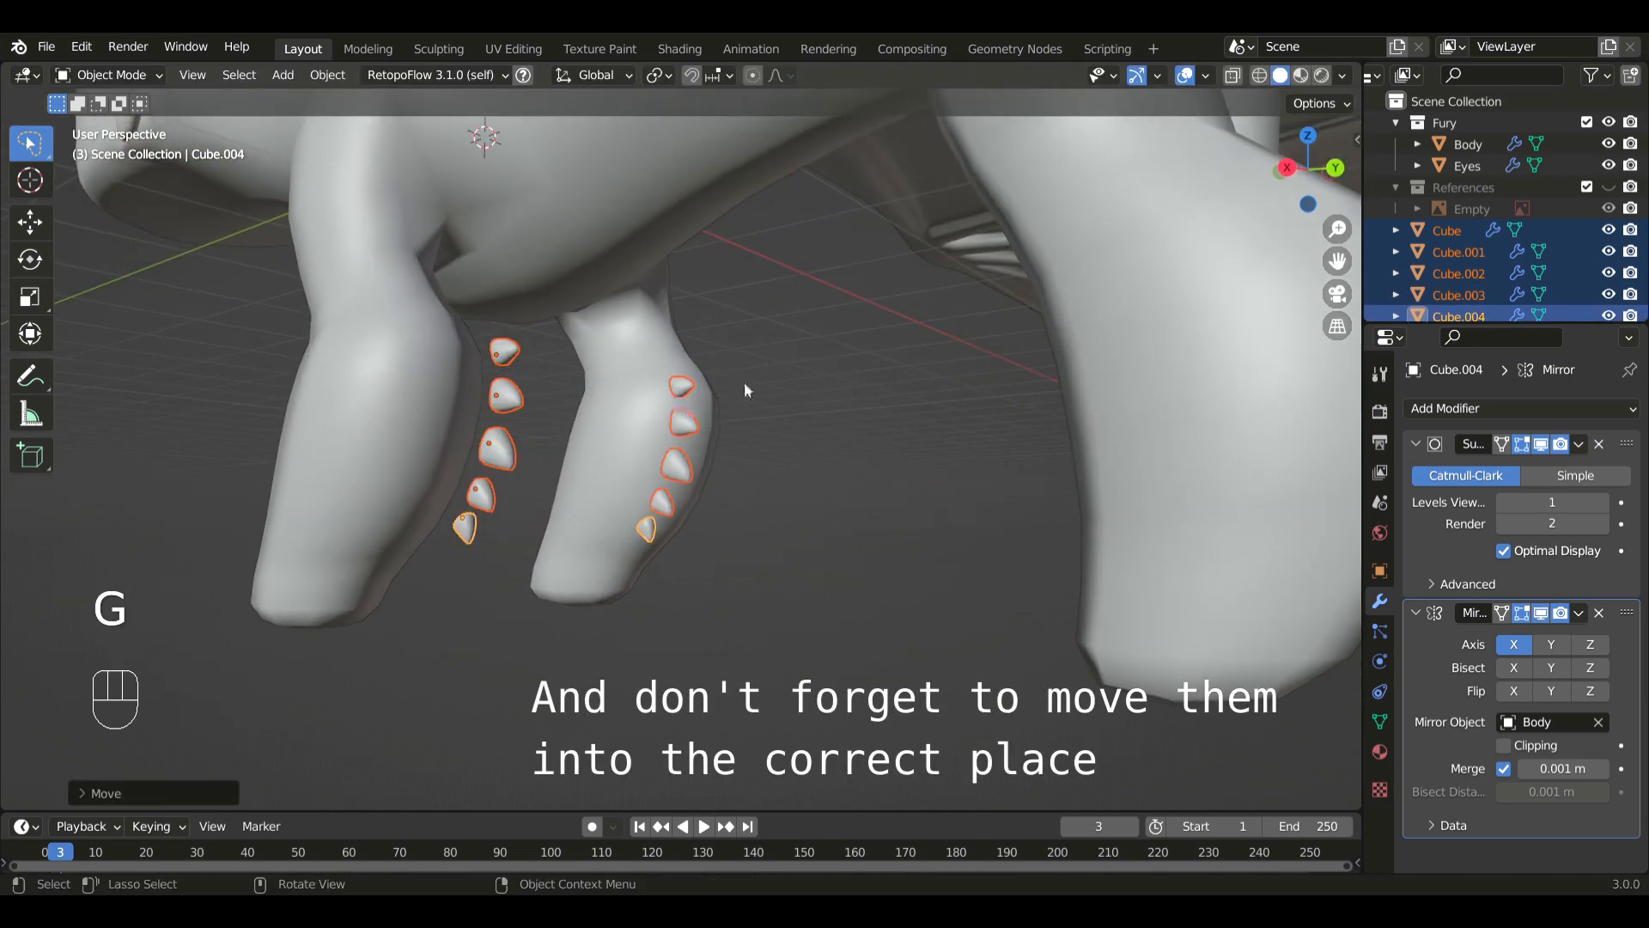
key("g")
key("x")
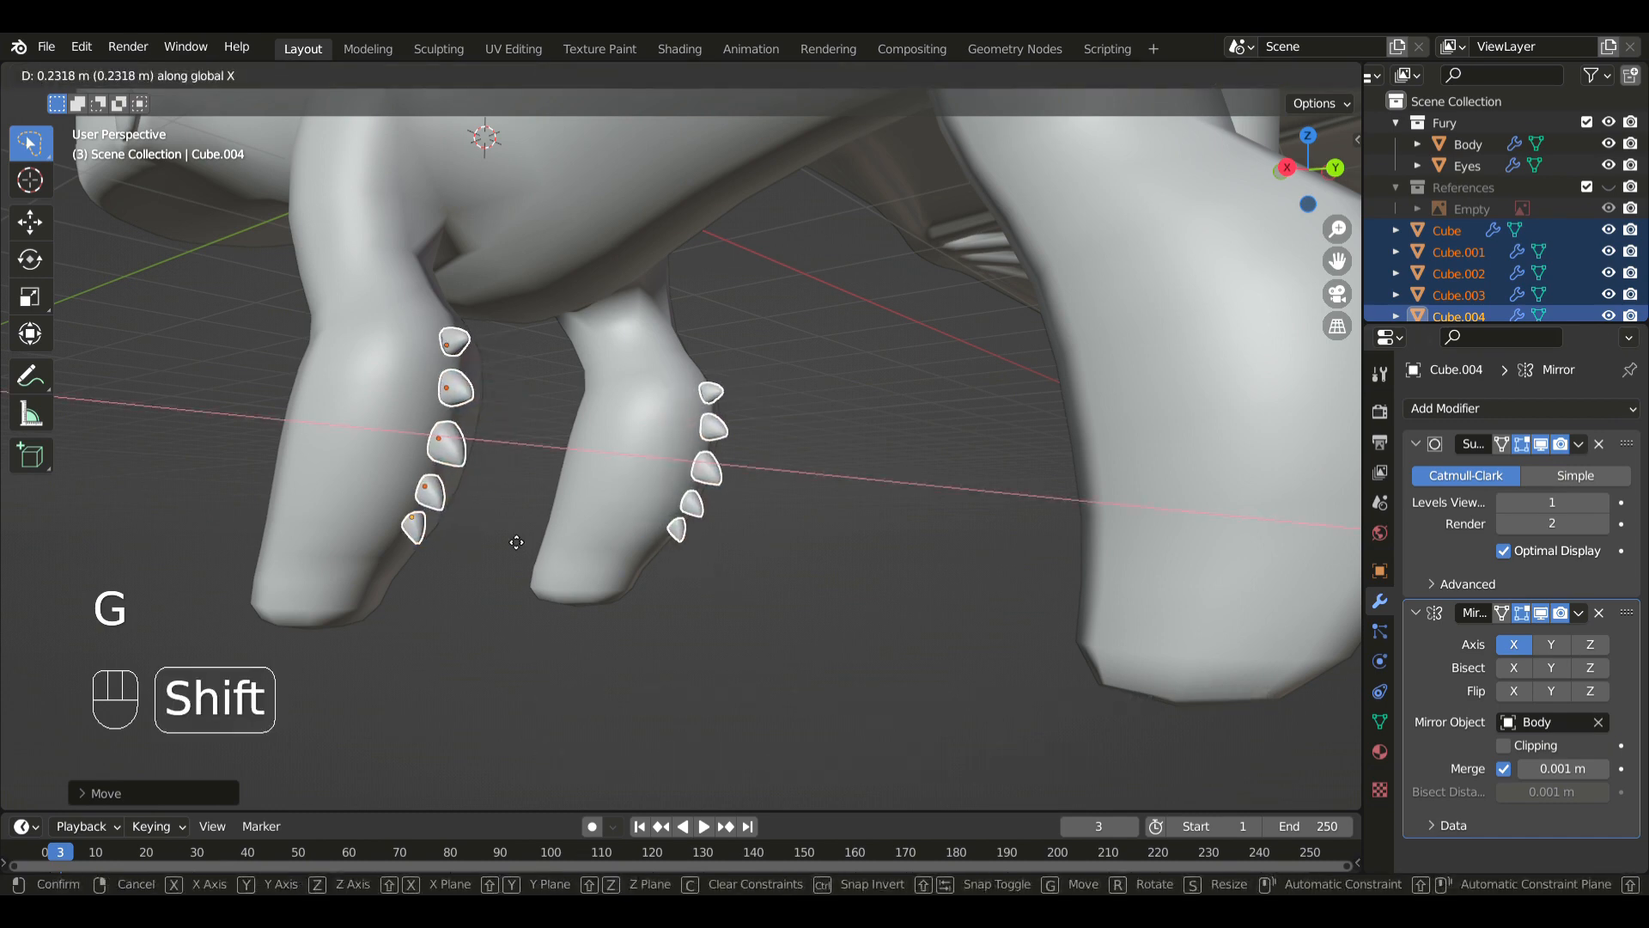
left_click(516, 539)
- Nudge the five spines along the X axis to center them on the leg, then along Y against its back surface
middle_click_drag(567, 541, 767, 527, "shift")
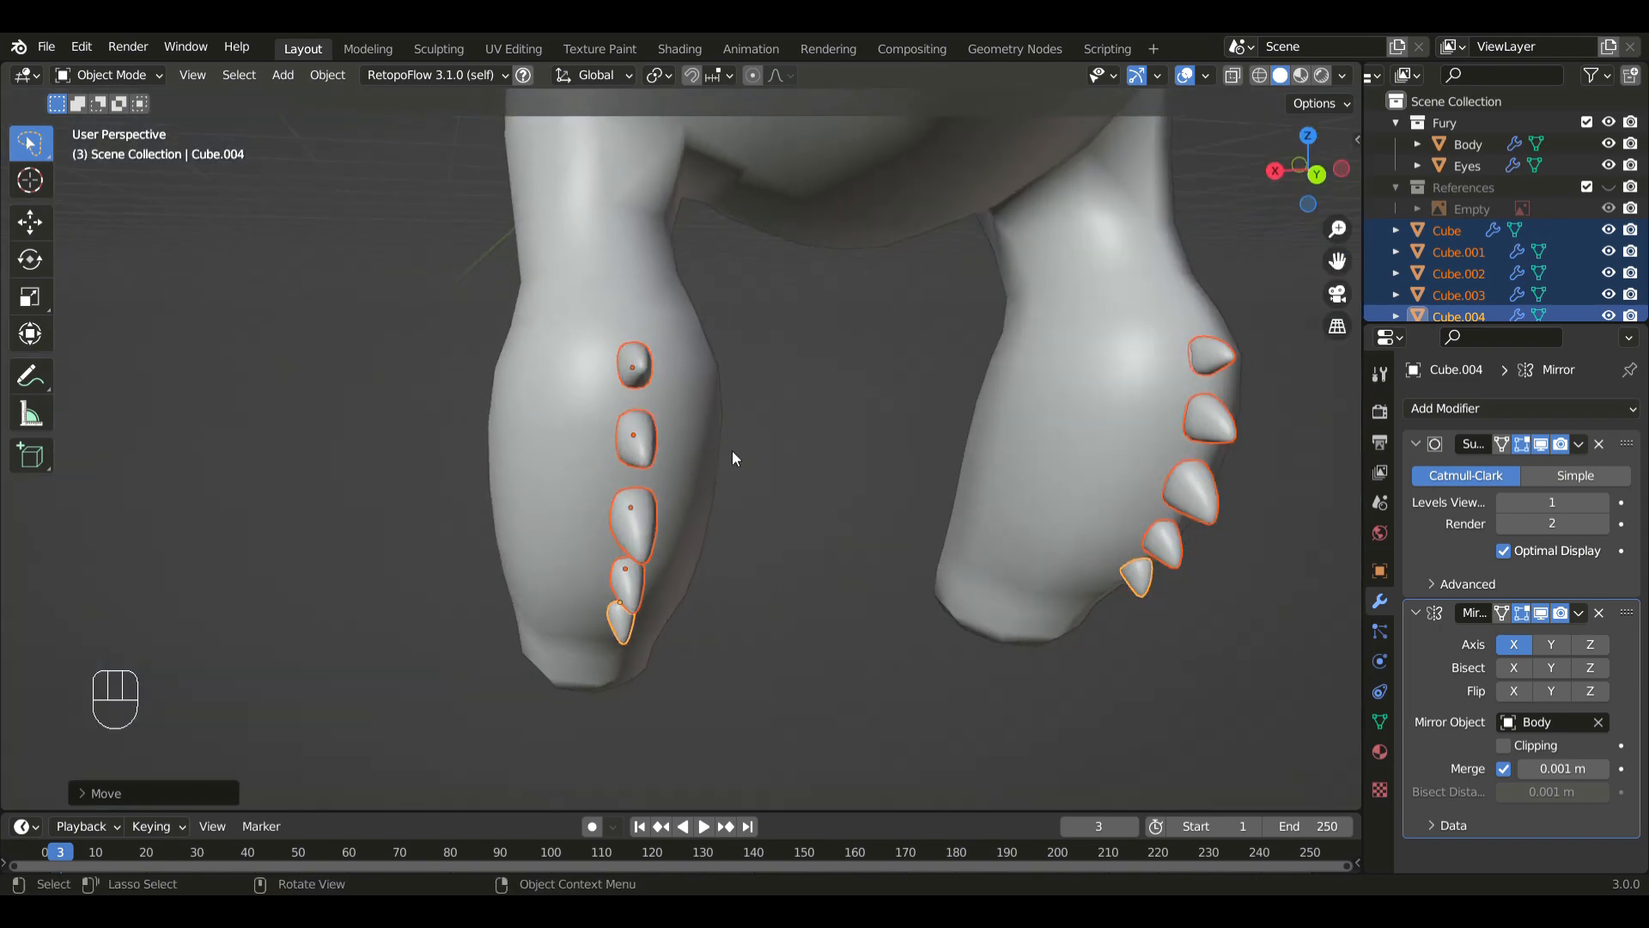
key("g")
key("x")
left_click(807, 472)
middle_click_drag(807, 472, 881, 491)
key("g")
key("x")
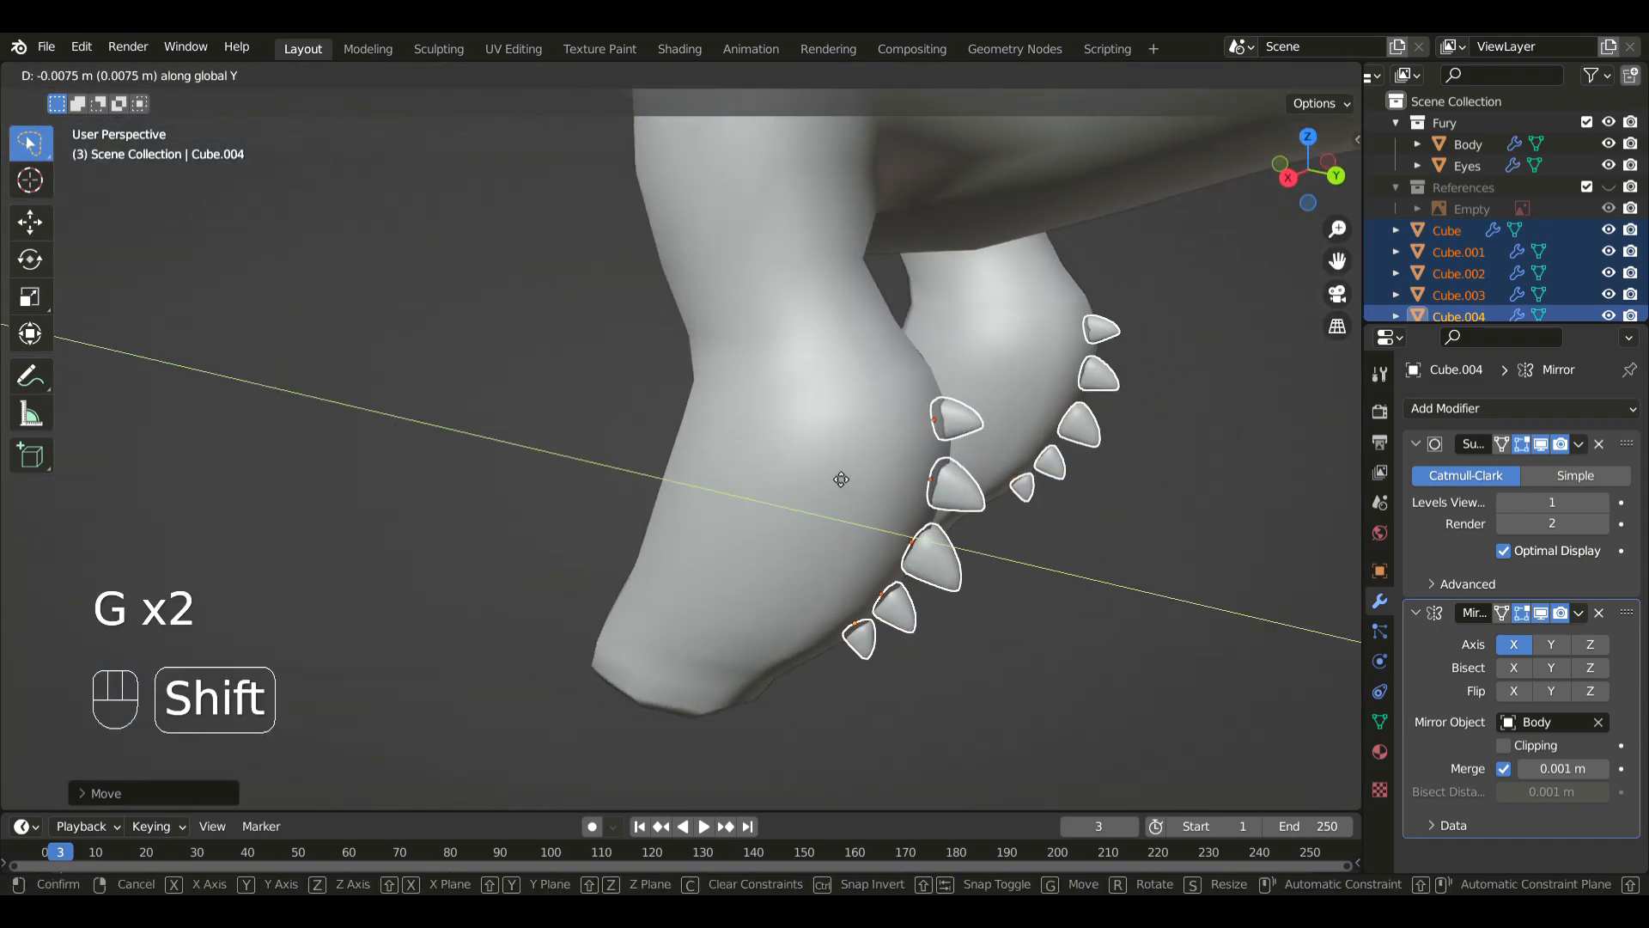
left_click(805, 472)
- In the right side view, rotate the five spines together to follow the back contour of the front leg
key("KP_3")
key("r")
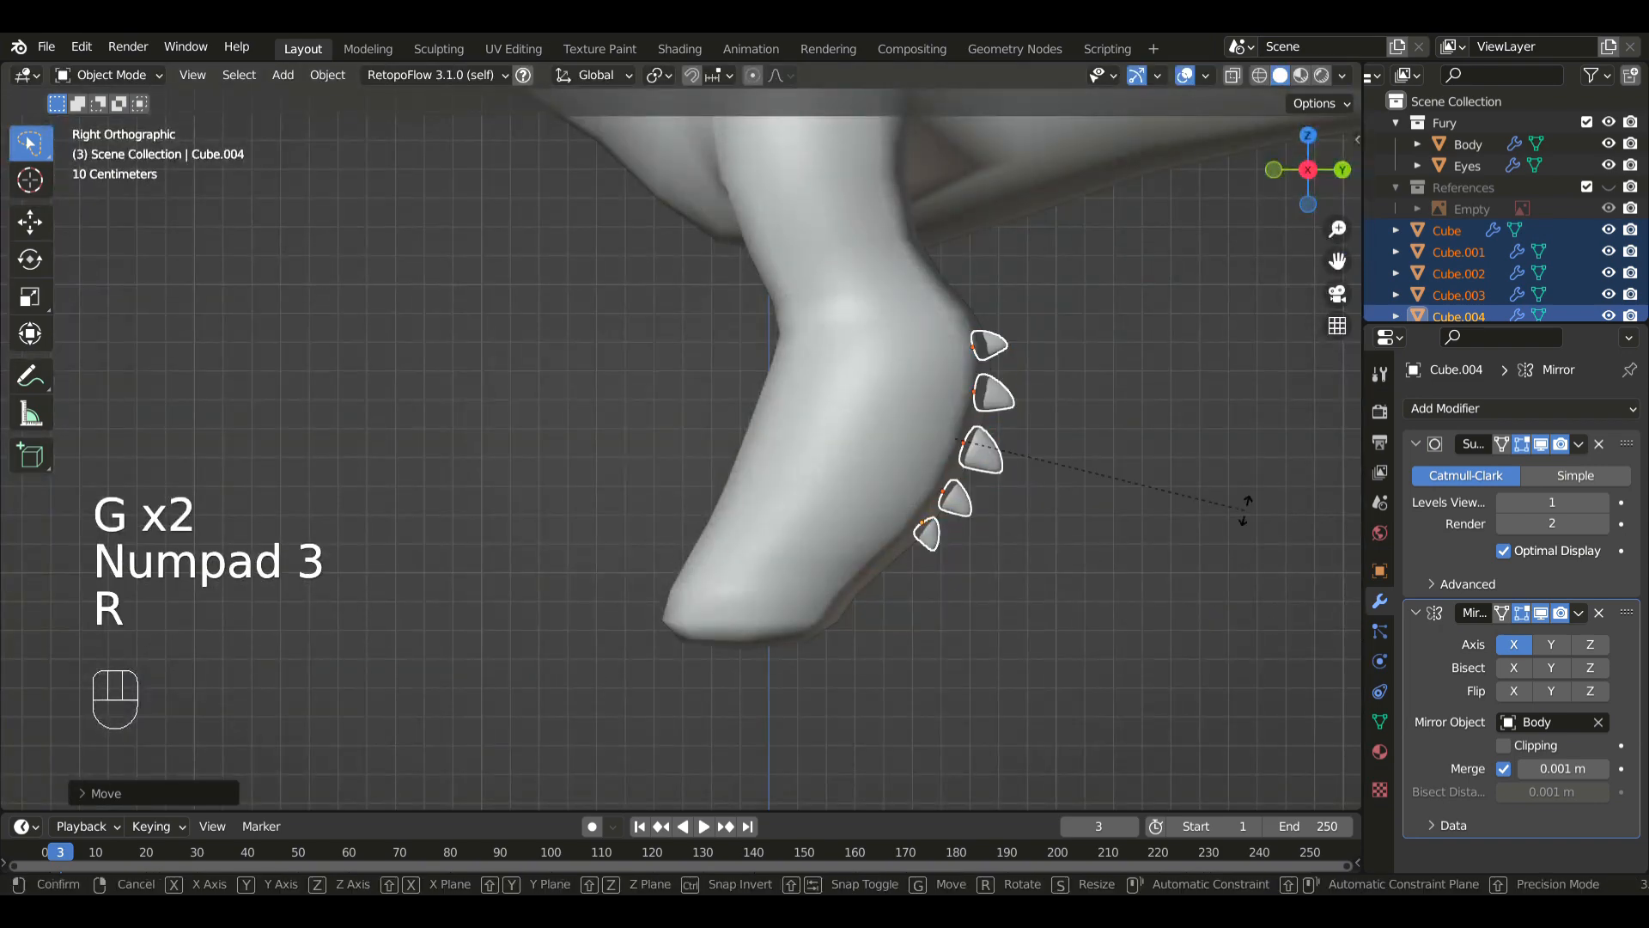
left_click(874, 509)
- Hide the viewport overlays, examine the front leg spines on the whole dragon and up close, and show the overlays again
middle_click_drag(874, 509, 1057, 507)
key("shift+alt+z")
scroll(563, 526, "down", 5)
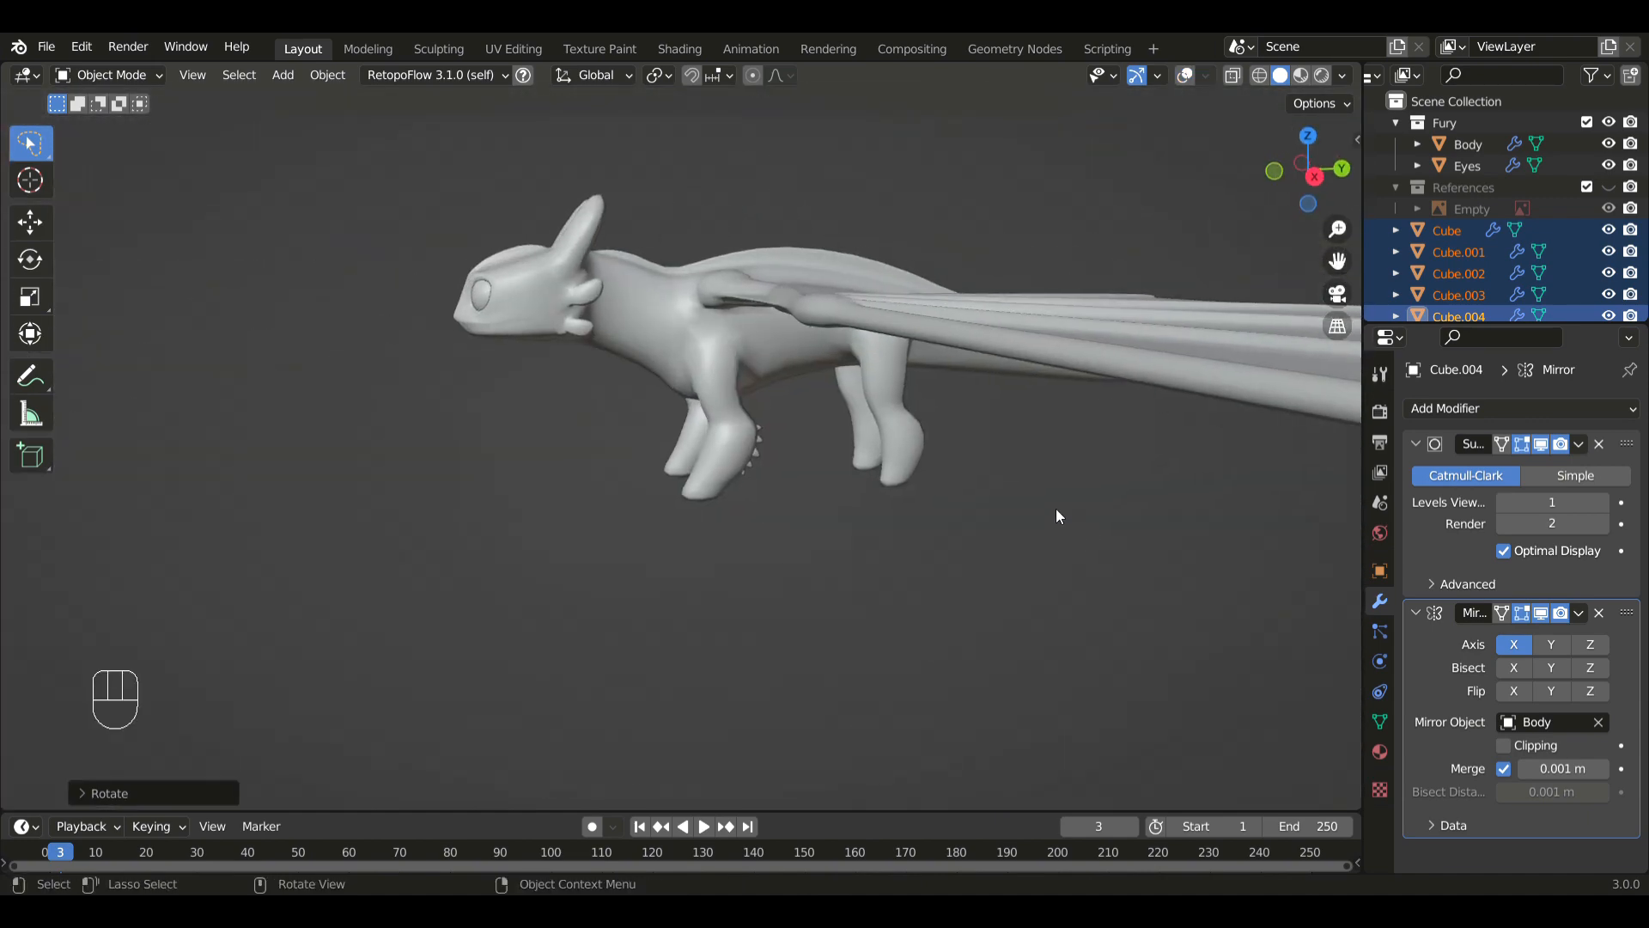
scroll(1053, 508, "up", 3)
key("KP_3")
middle_click_drag(816, 429, 651, 450, "shift")
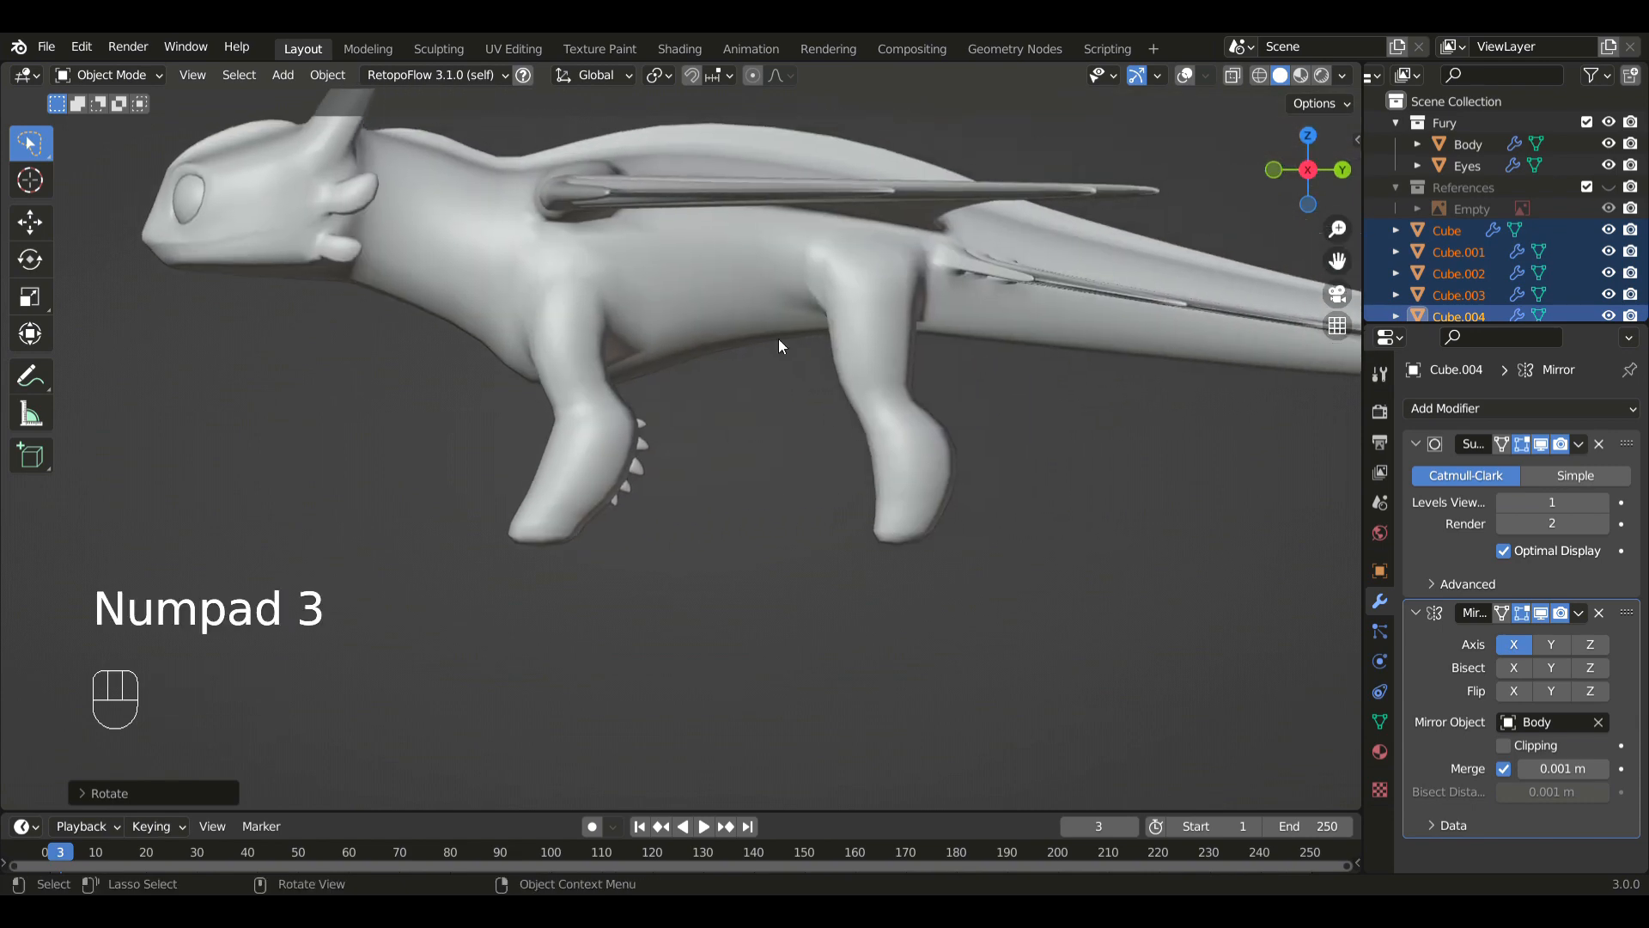
scroll(778, 339, "up", 3)
middle_click_drag(715, 514, 817, 473, "shift")
scroll(817, 472, "up", 2)
key("shift+alt+z")
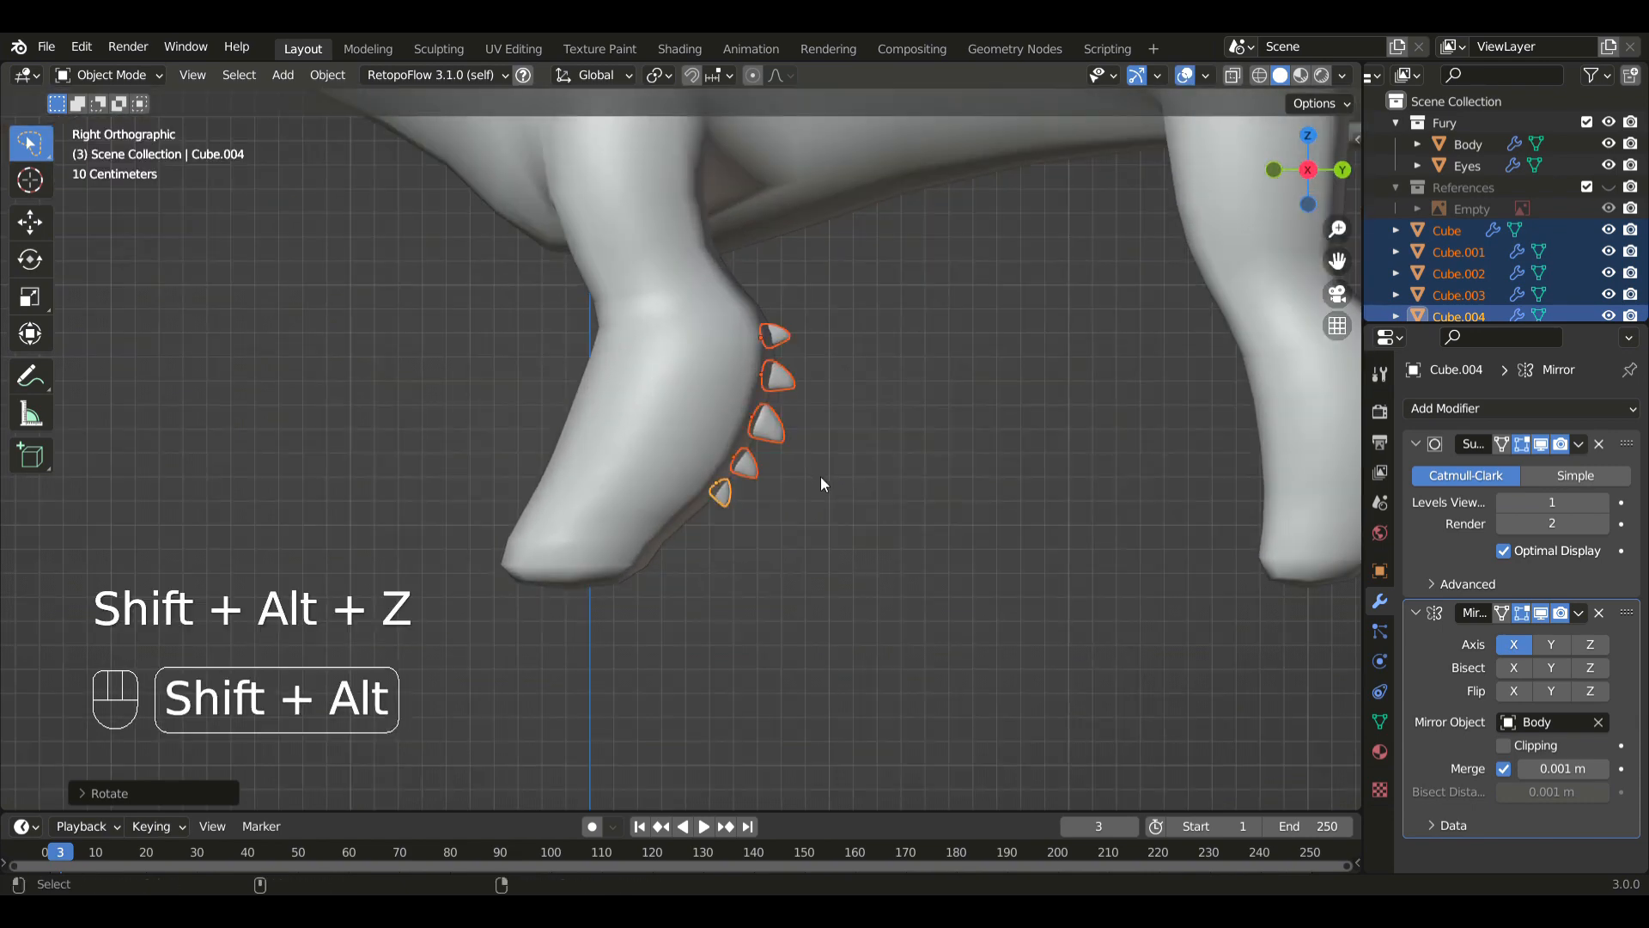
- Move the fourth spine up closer to the third, then move and rotate the lowest spine to even the spacing
scroll(818, 476, "up", 2)
left_click(782, 485)
key("g")
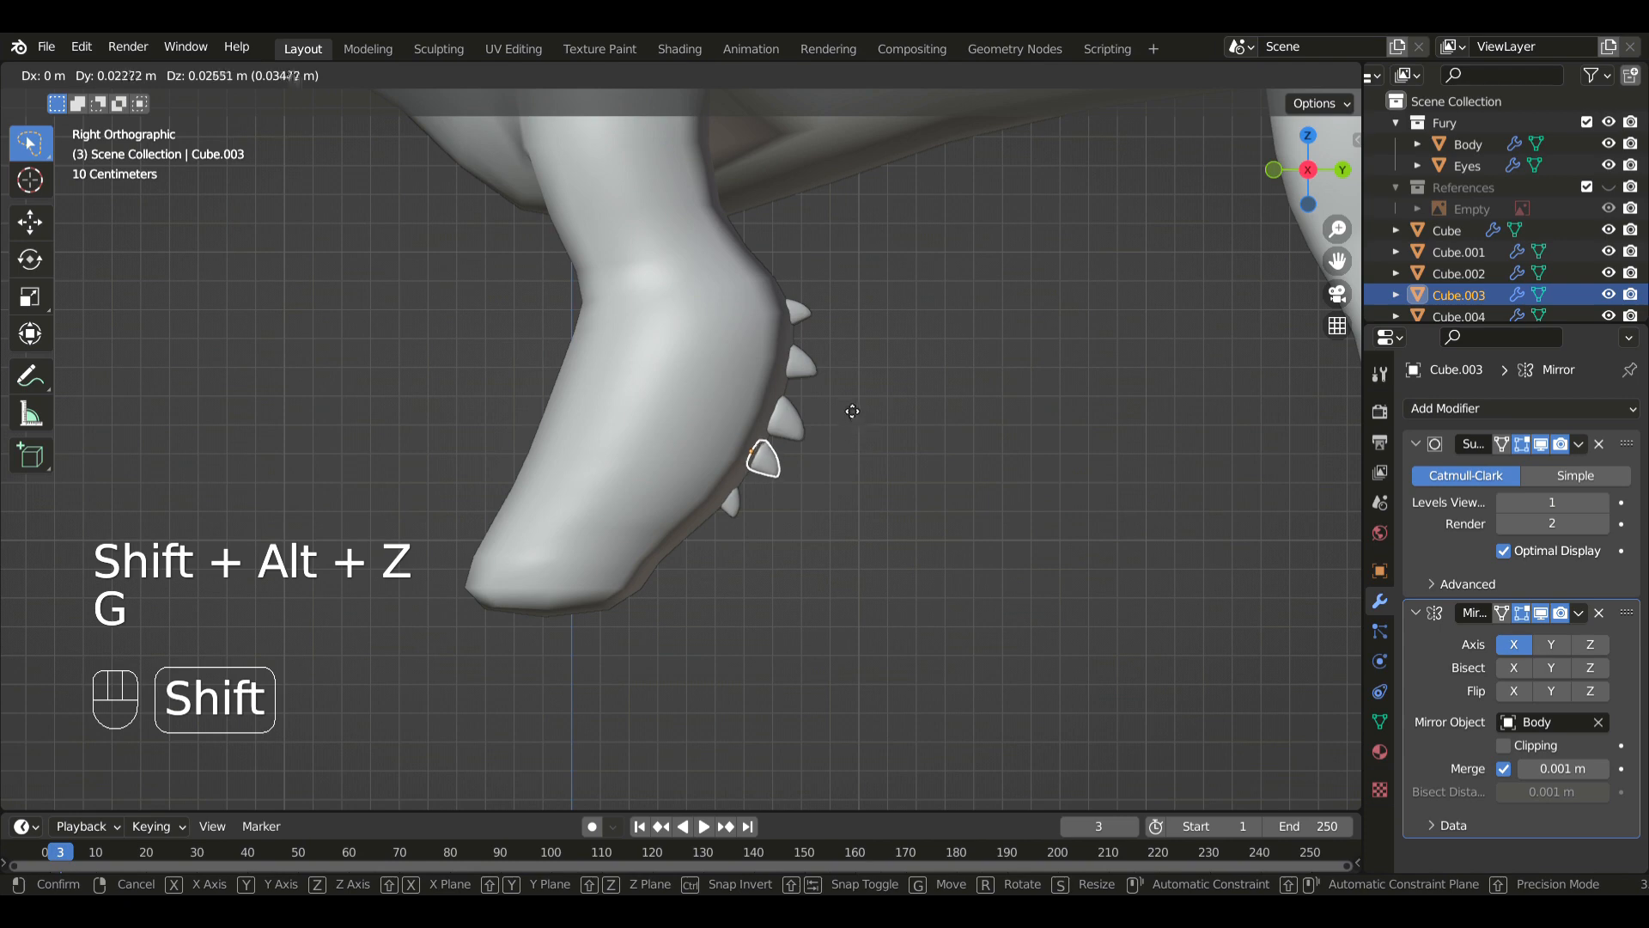
left_click(820, 410, "shift")
left_click(734, 507)
key("g")
left_click(864, 481, "shift")
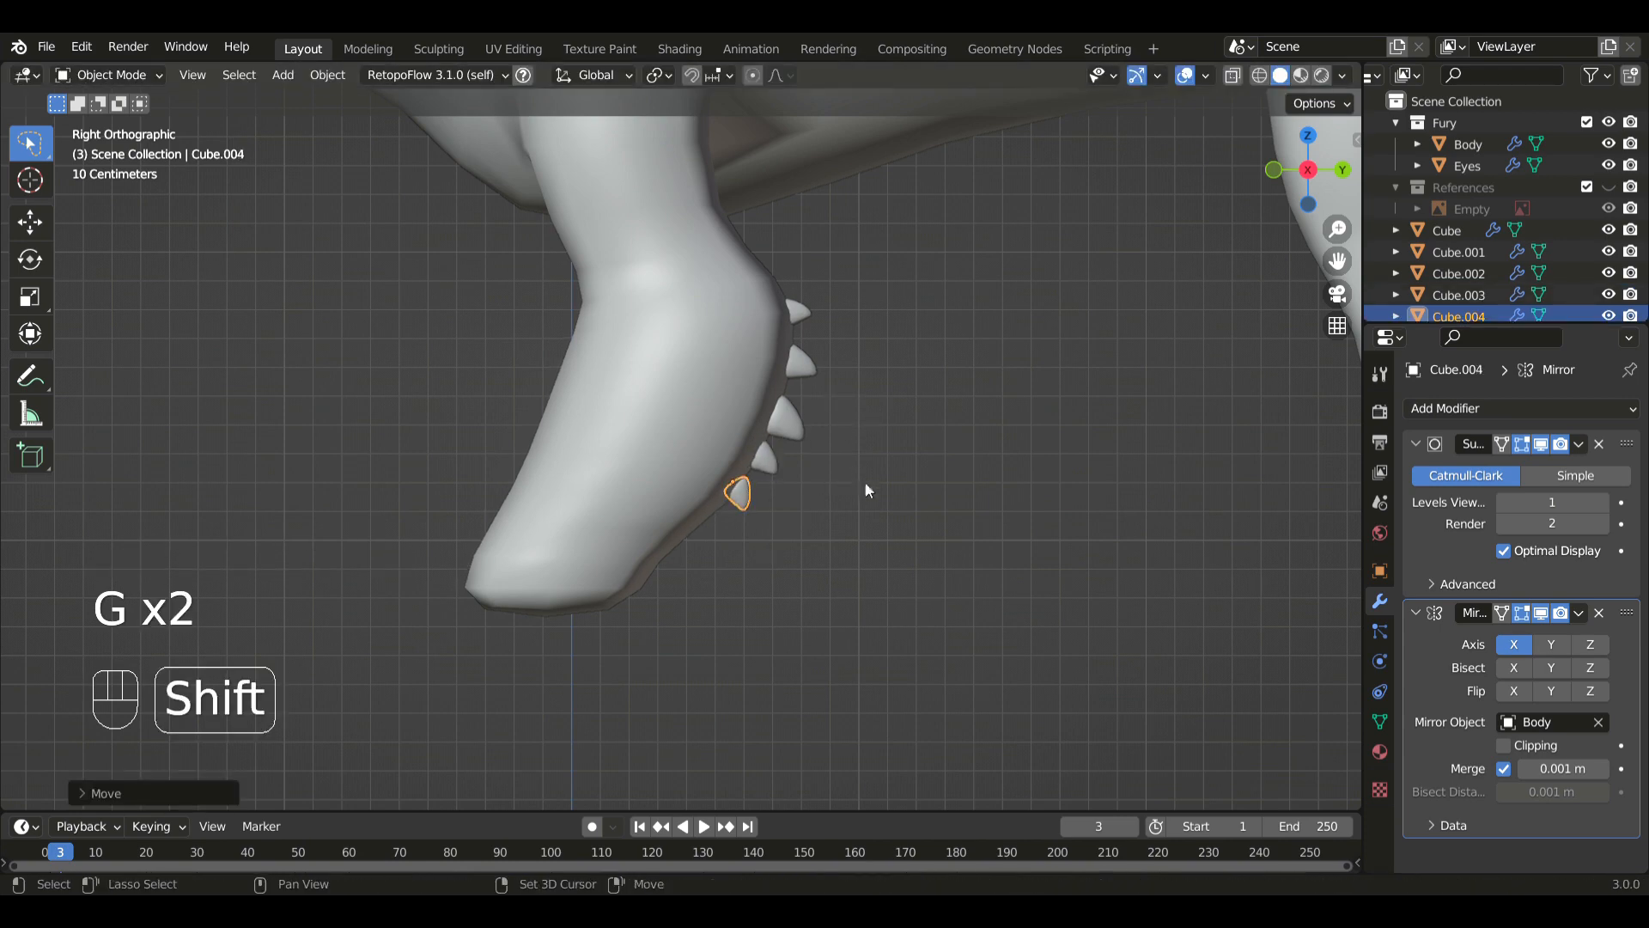
key("r")
left_click(857, 460)
key("g")
- Move the second spine and the top spine slightly down the front leg to even out the row
left_click(797, 365)
key("g")
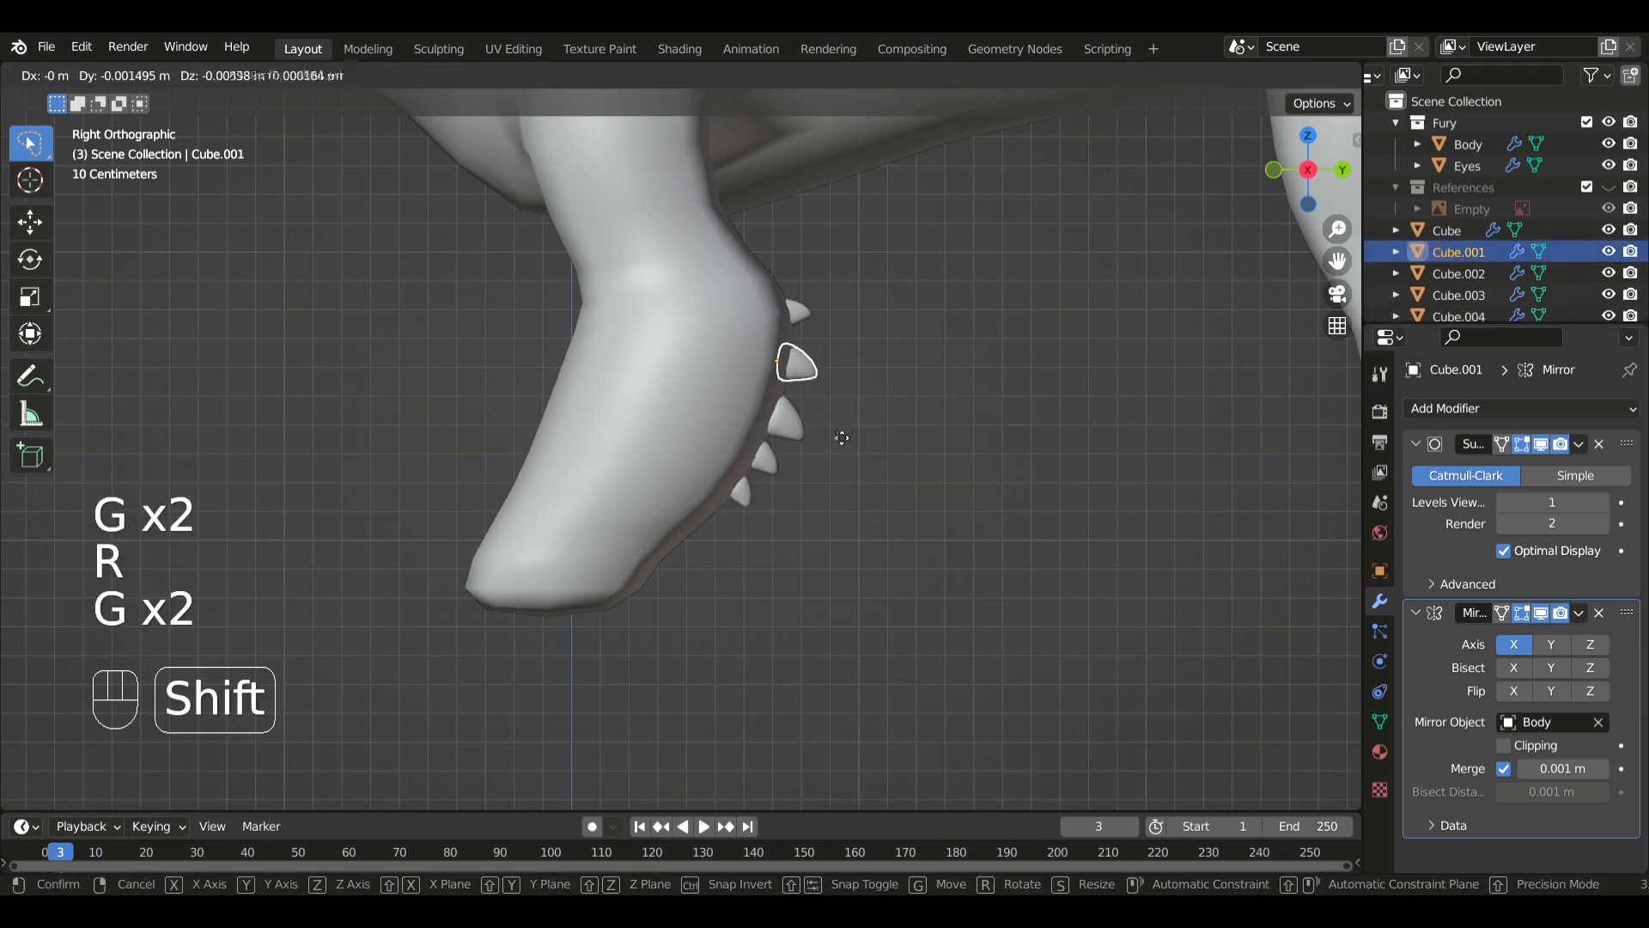
left_click(852, 473)
left_click(795, 311)
key("g")
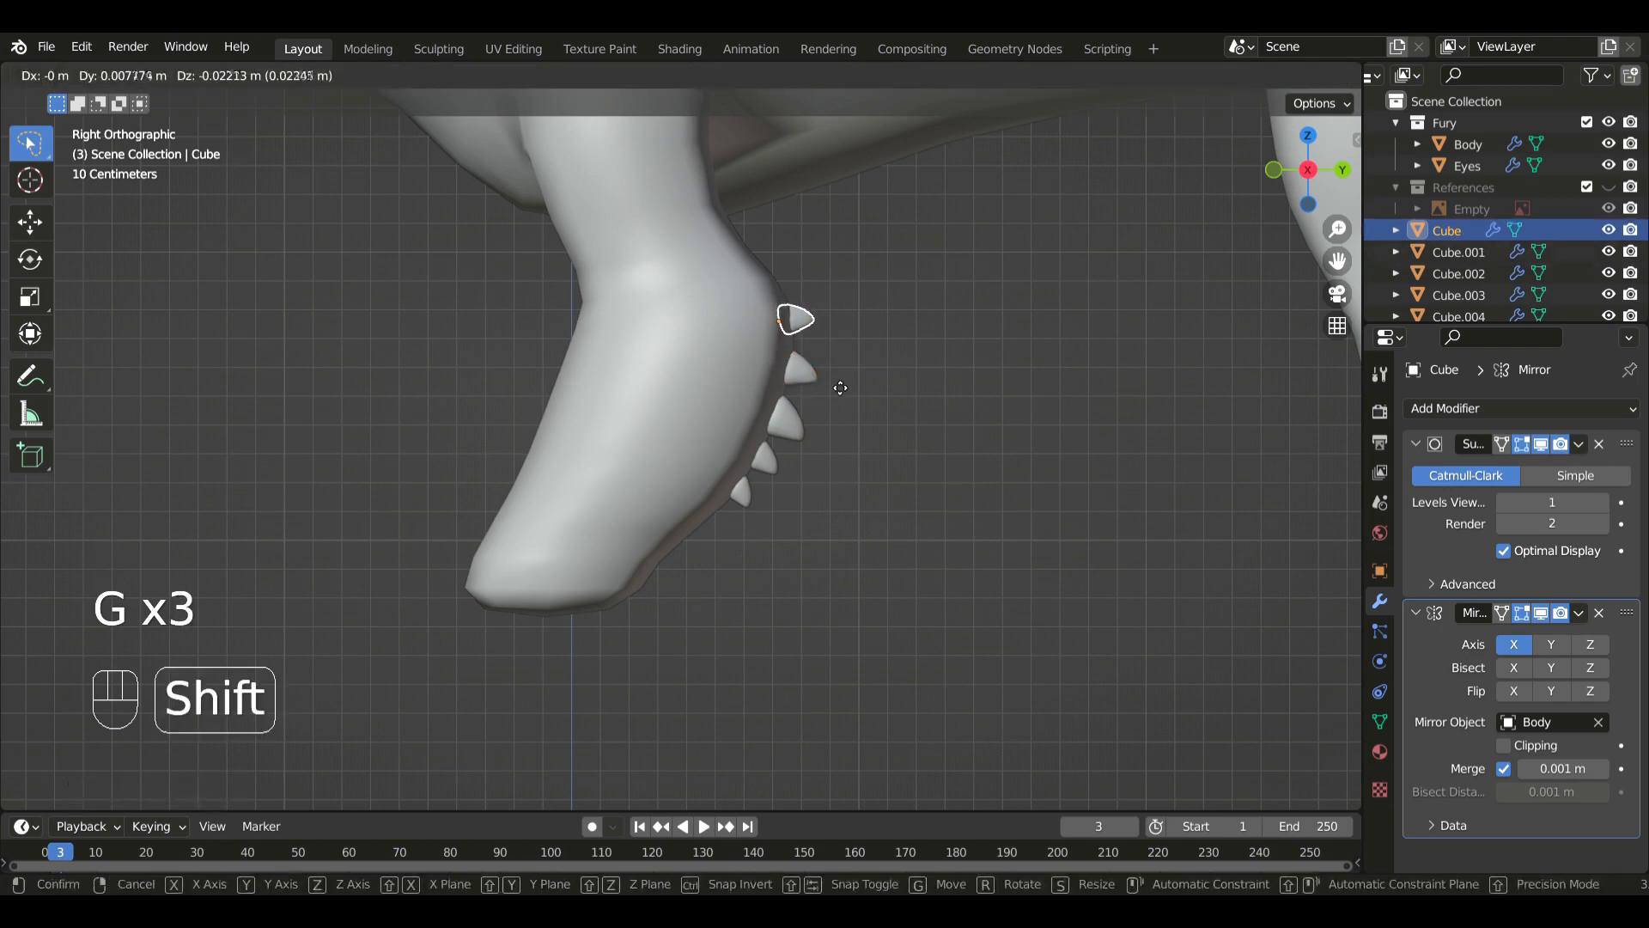
left_click(840, 388)
- Duplicate the middle front leg spine and place the copy behind the hind leg's heel bulge
scroll(905, 421, "down", 2)
middle_click_drag(905, 421, 759, 421, "shift")
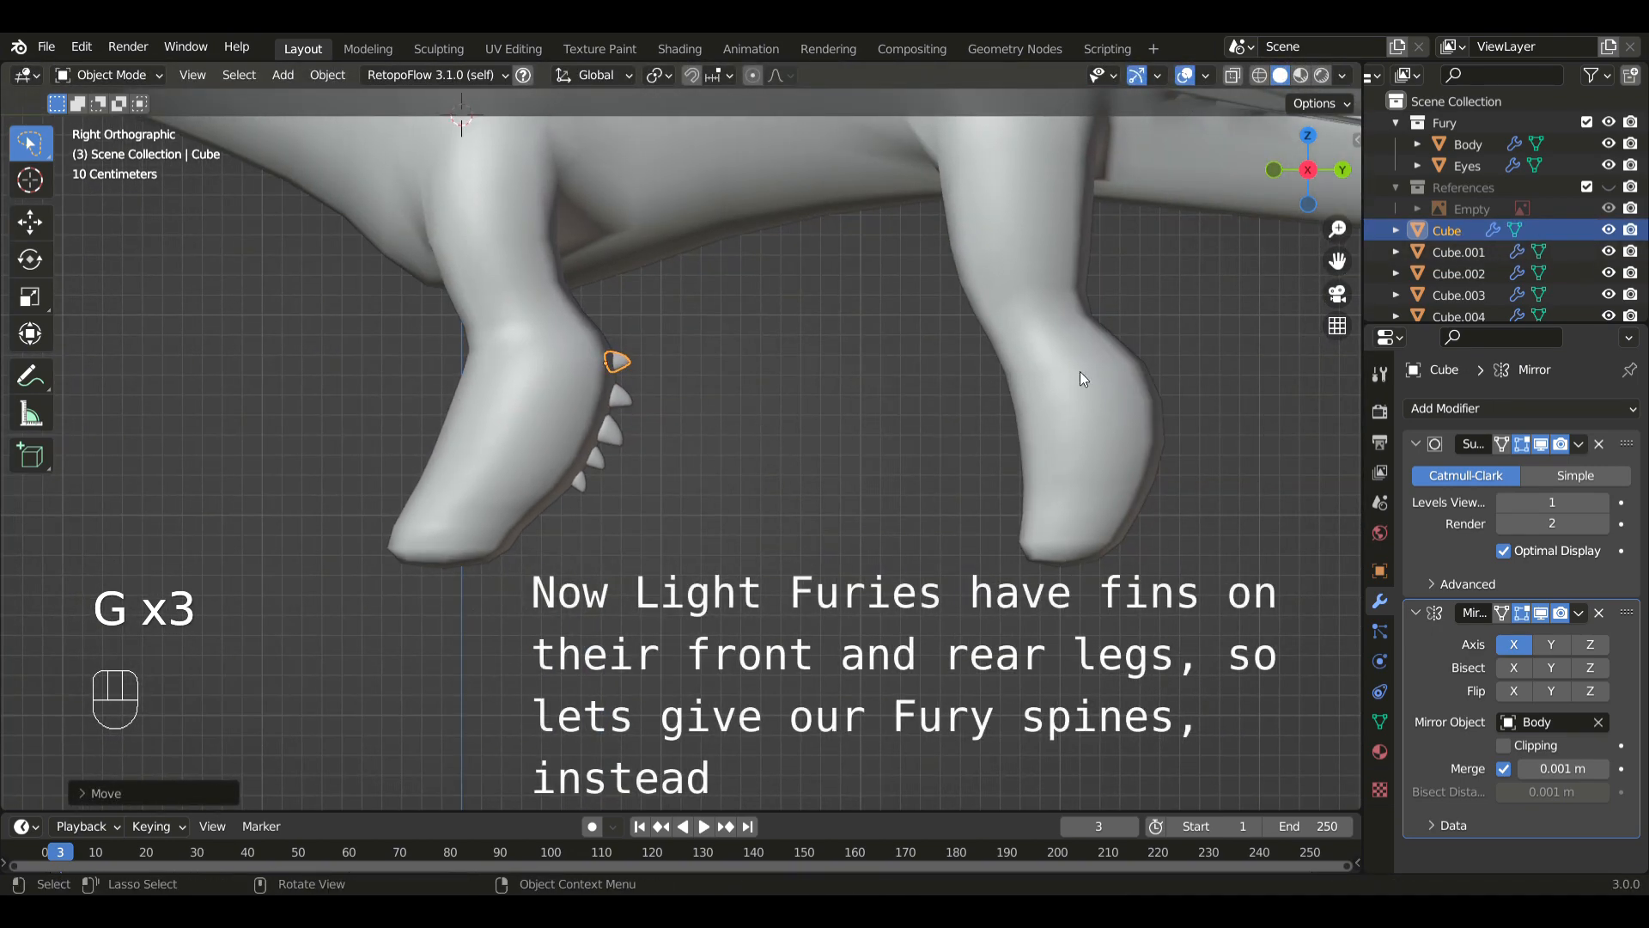
scroll(1129, 360, "down", 1)
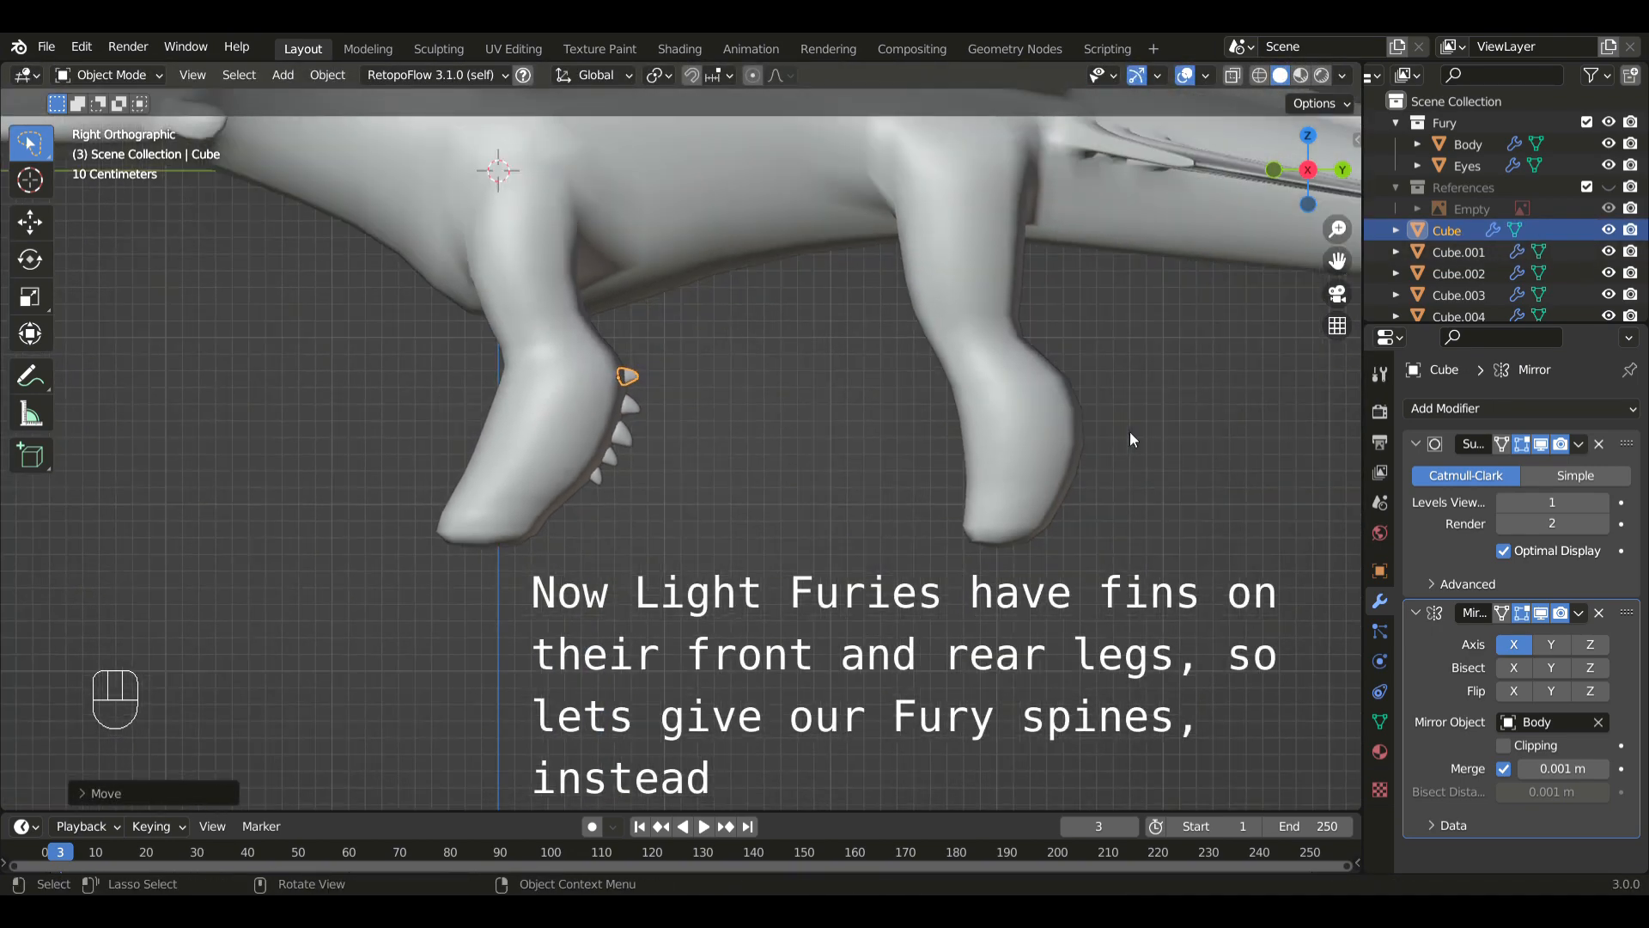
left_click(627, 431)
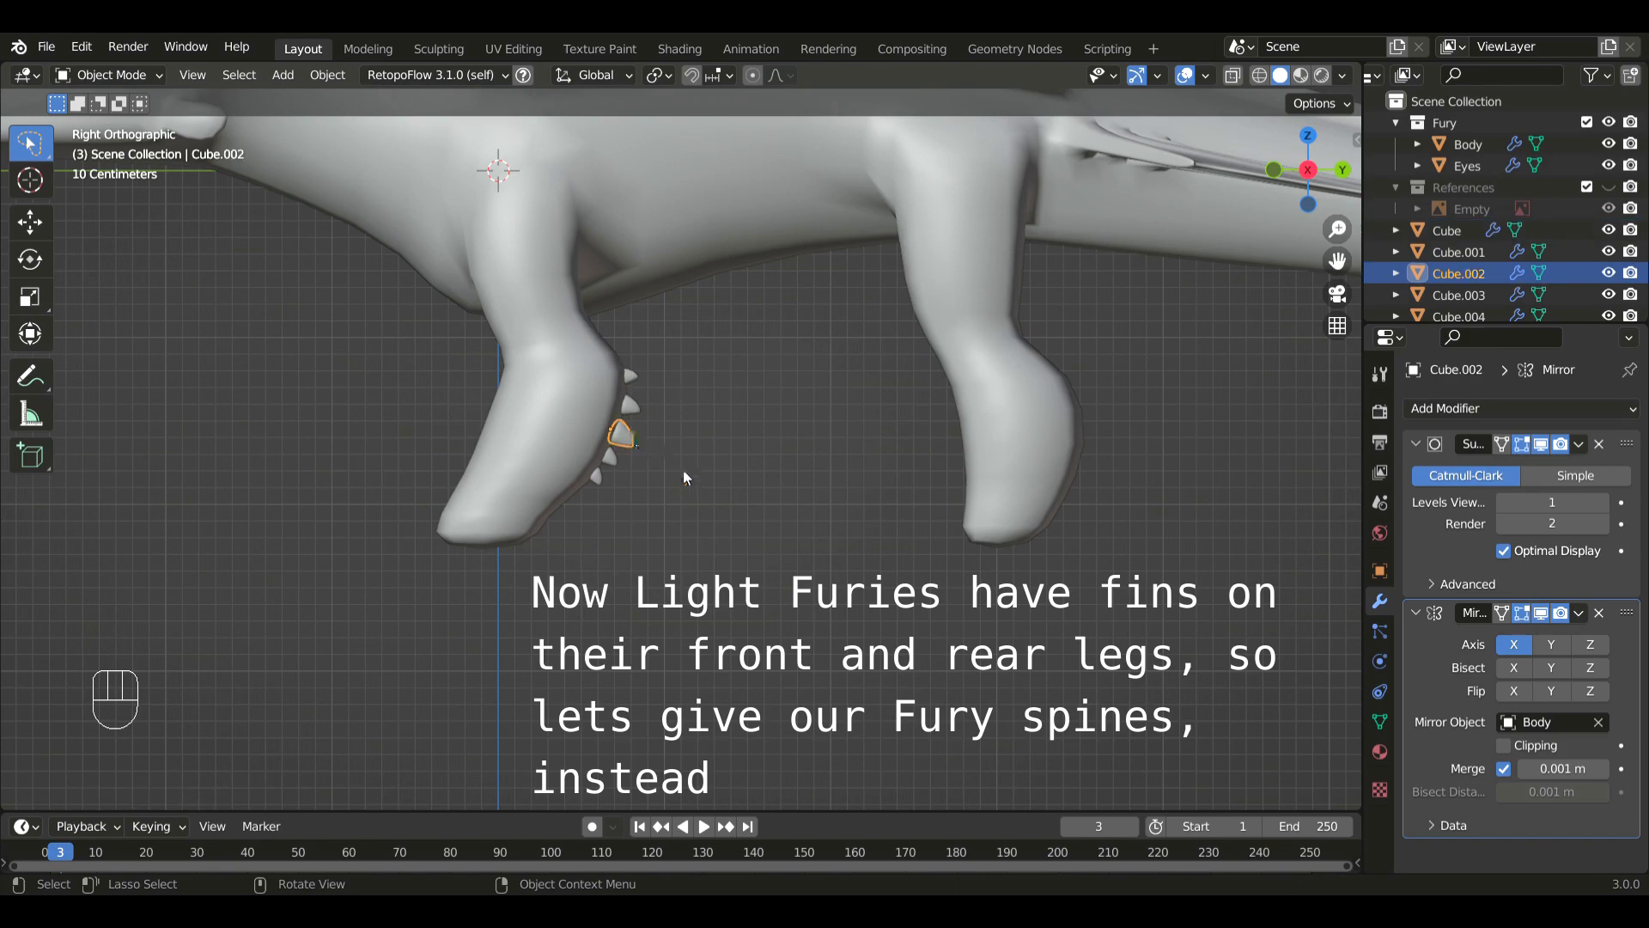
key("shift+d")
left_click(1168, 475)
middle_click_drag(1168, 475, 868, 542, "shift")
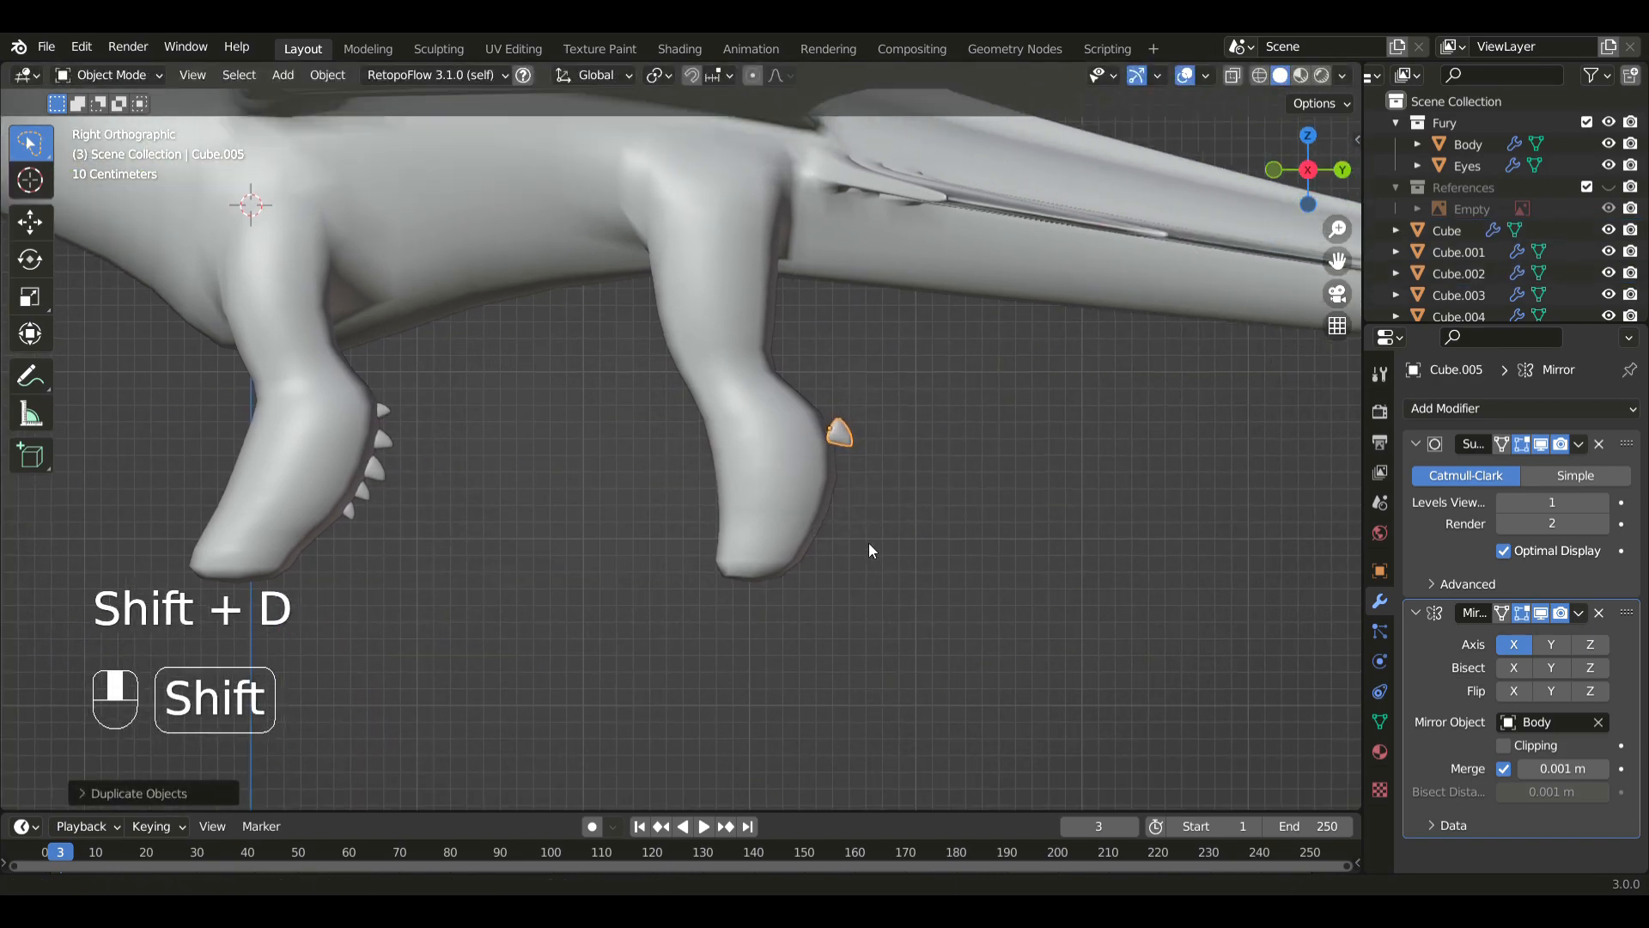
- Rotate and move the copied spine so it sits against the back contour of the hind leg
scroll(942, 548, "up", 2)
key("r")
left_click(935, 502)
key("g")
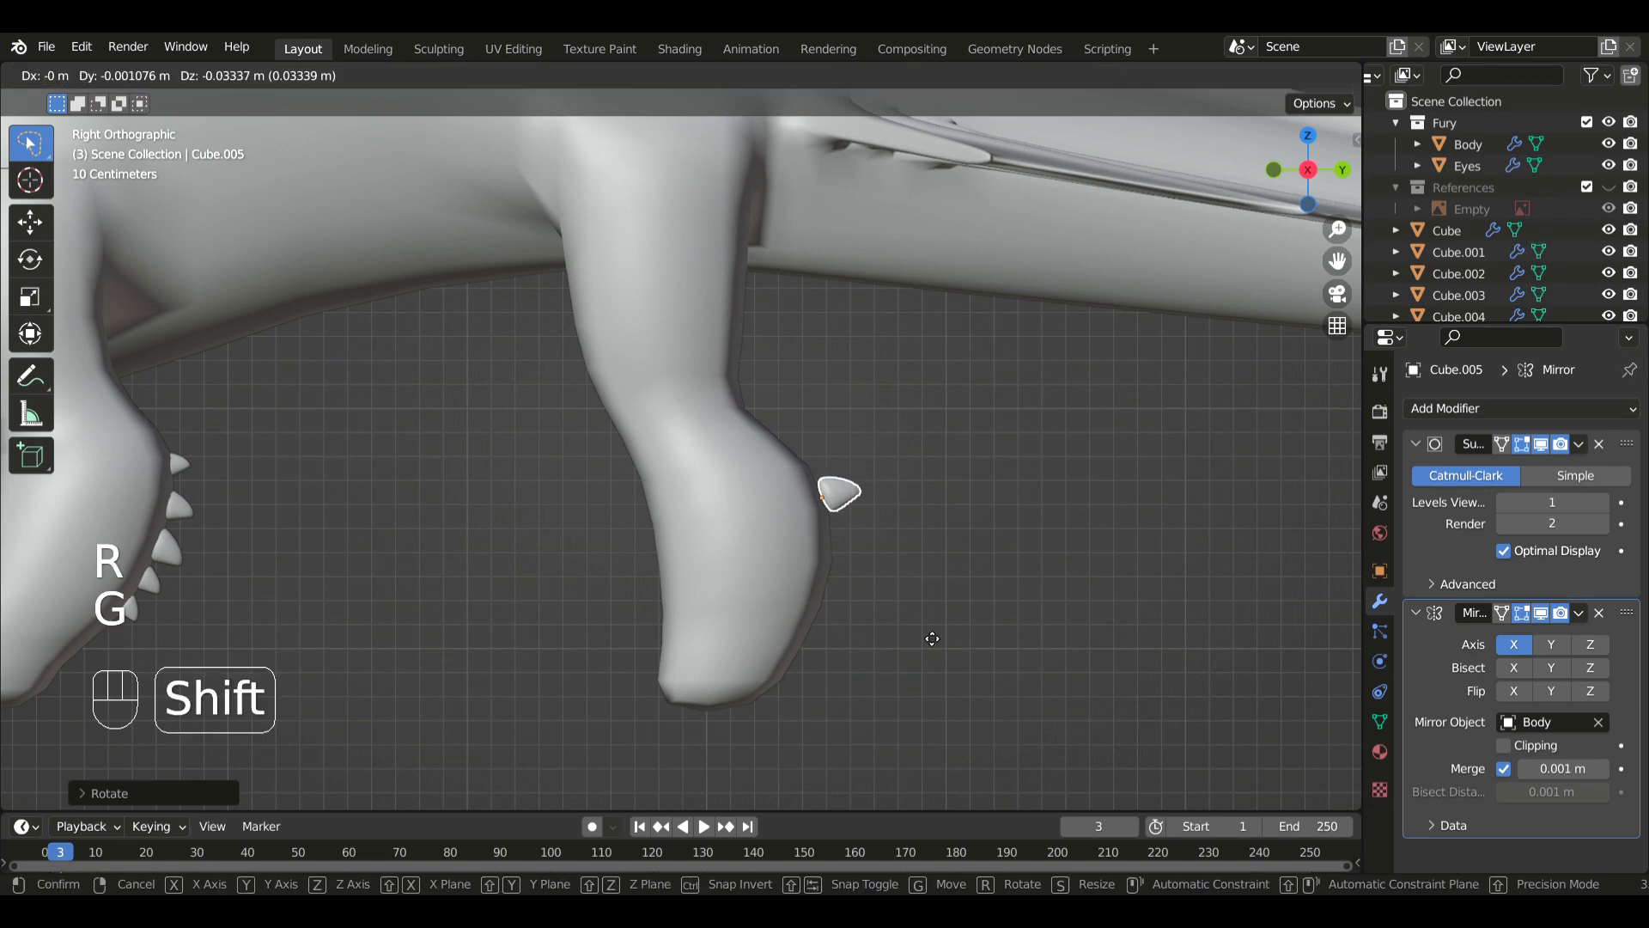
left_click(901, 751)
key("r")
left_click(971, 601)
key("g")
left_click(950, 602)
- Duplicate the hind leg spine just above it, scale the copy down, and rotate and move it onto the leg
key("shift+d")
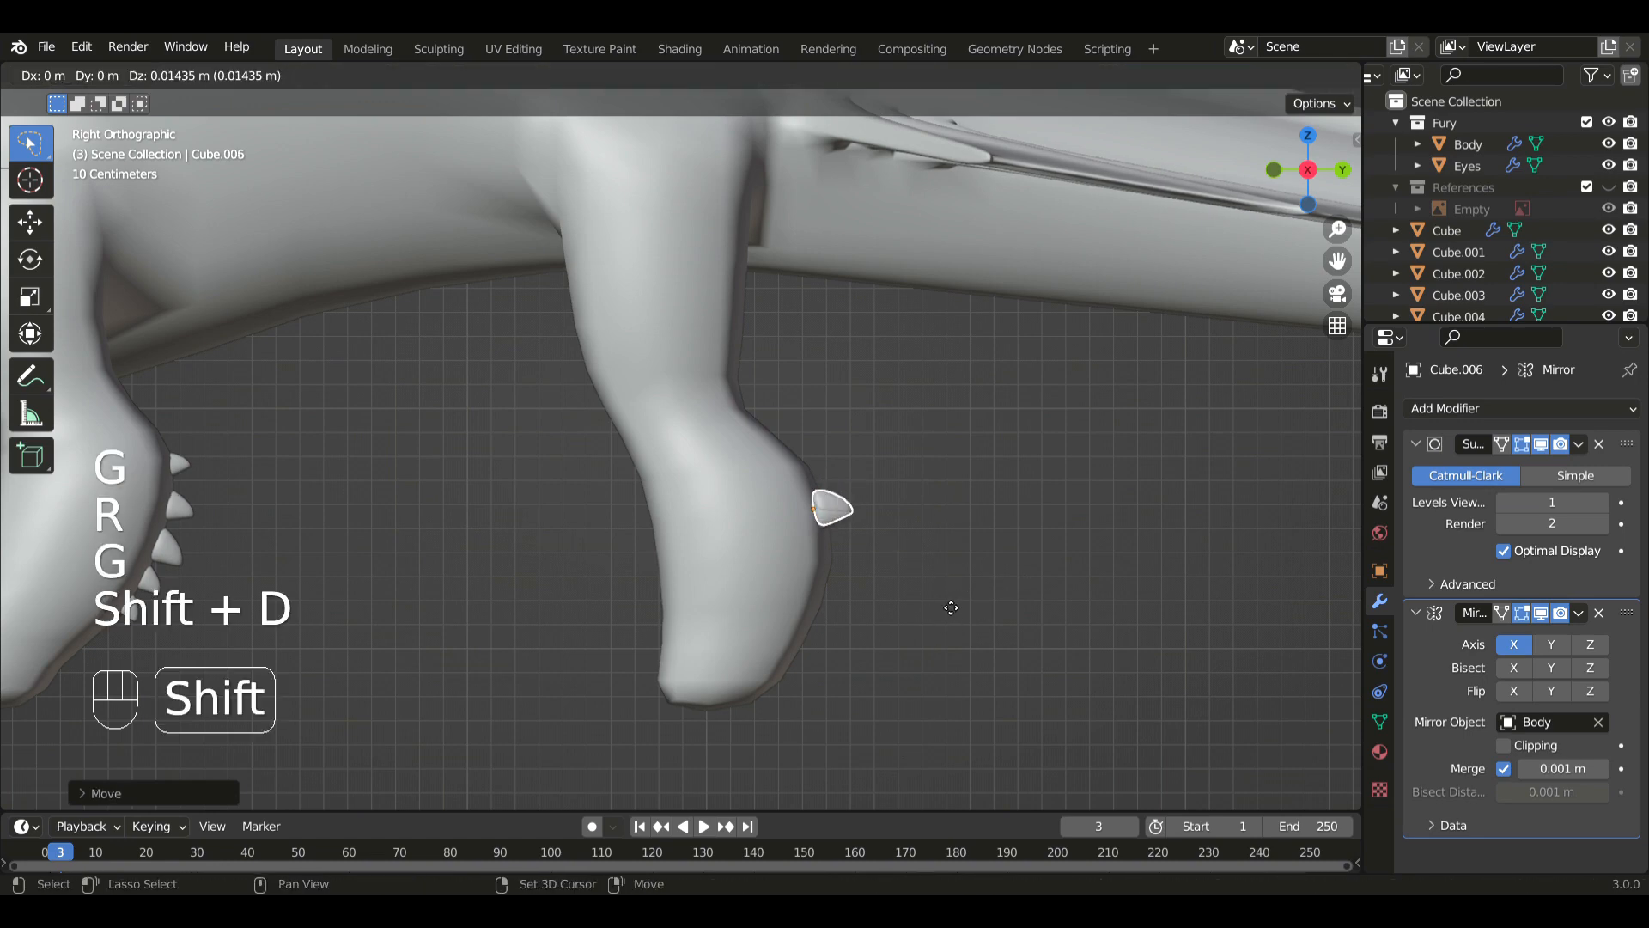
left_click(853, 439)
key("s")
left_click(933, 479)
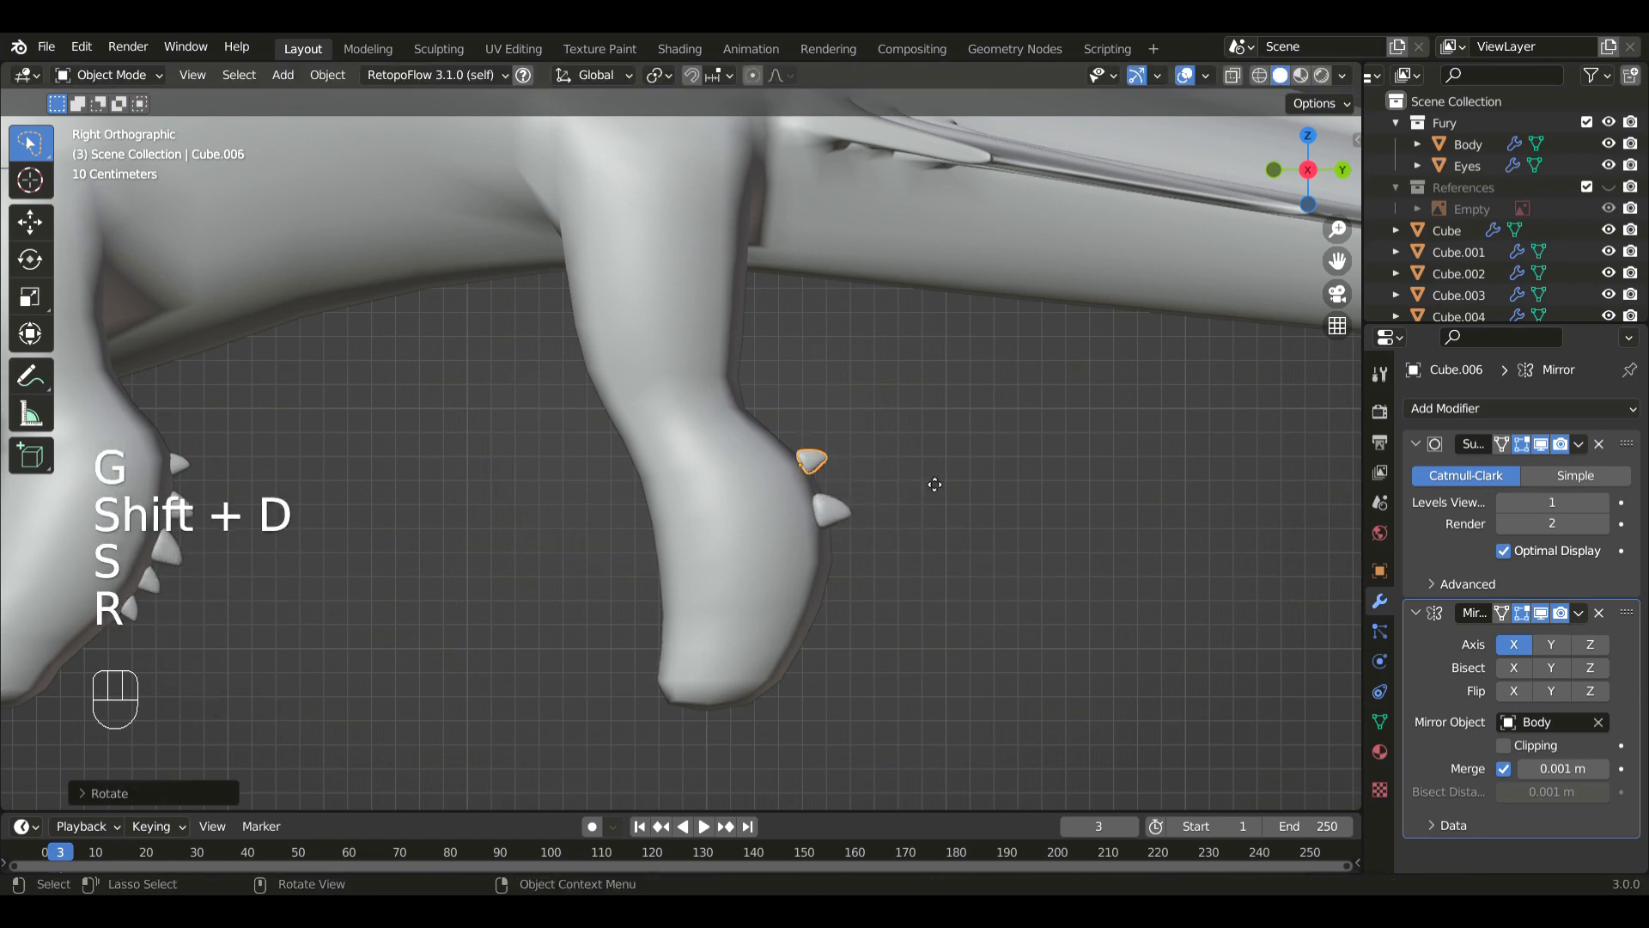
key("g")
left_click(872, 504)
key("r")
left_click(916, 526)
- Move the larger hind leg spine up toward the small one, then add a resized and rotated copy below it
key("g")
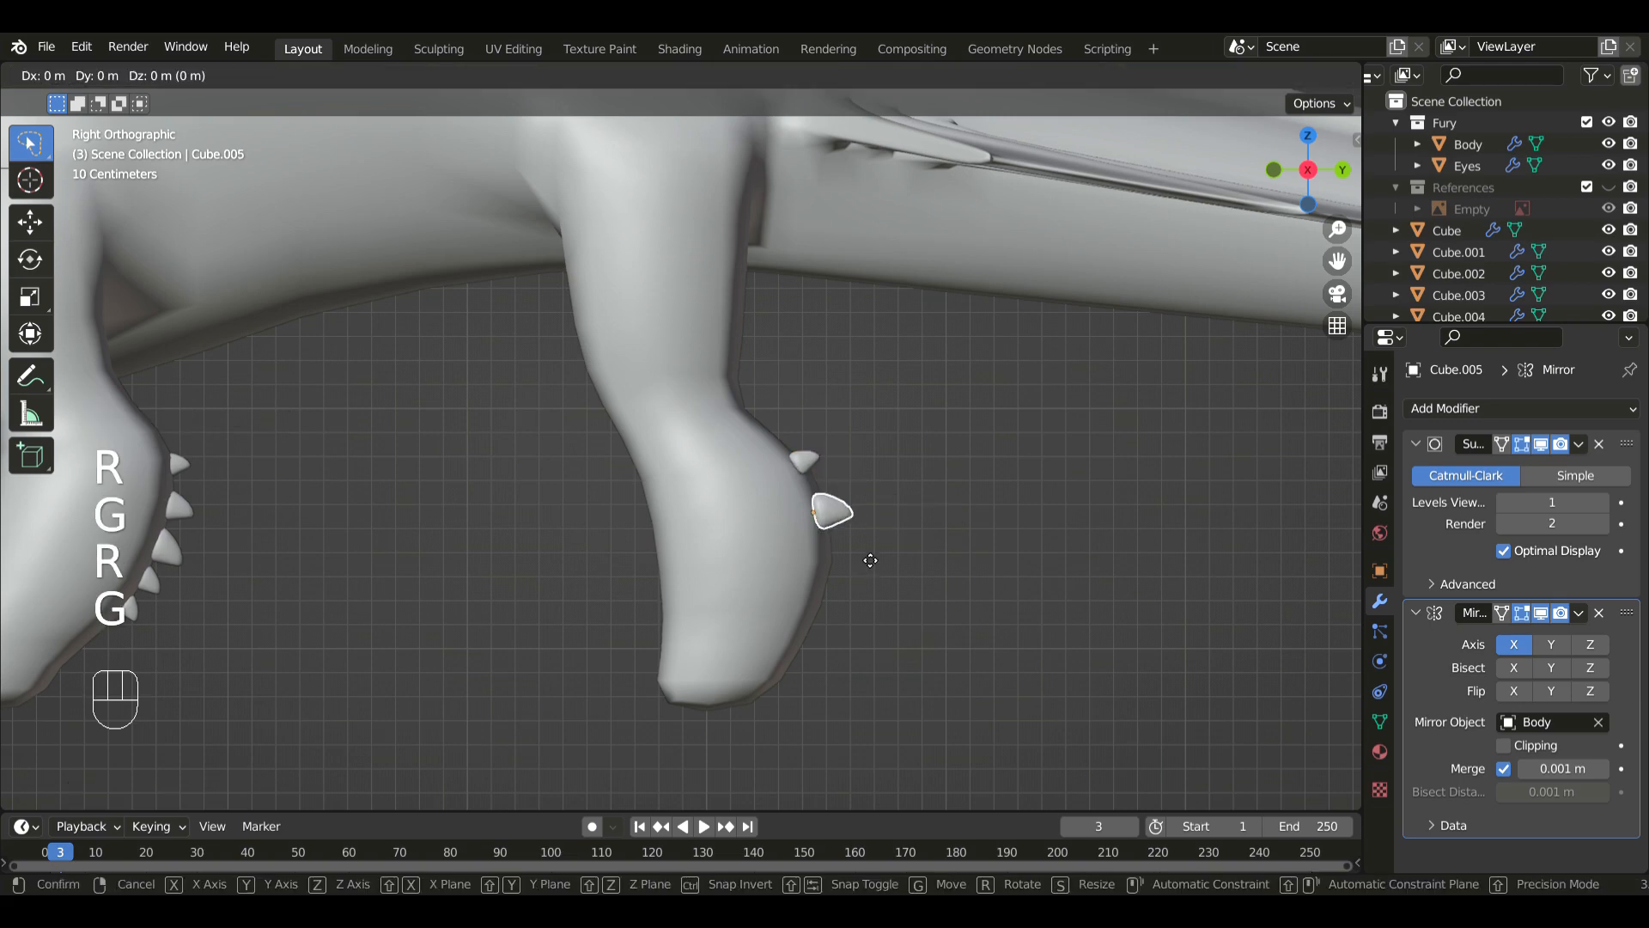
left_click(859, 482)
key("shift+d")
left_click(917, 687)
key("s")
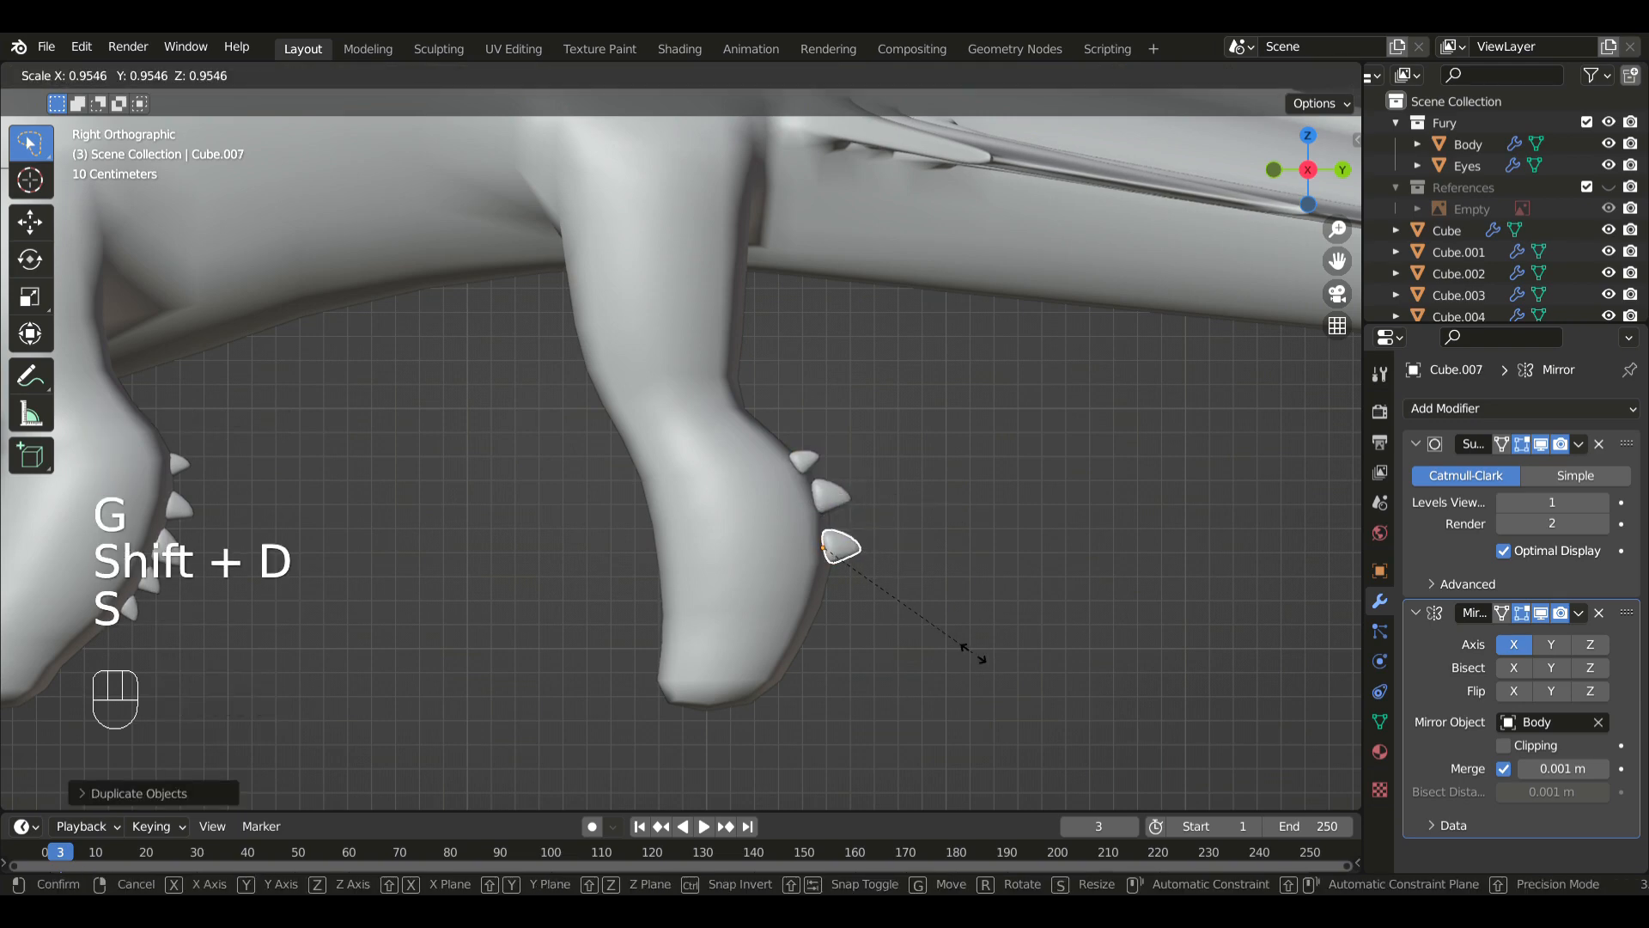
left_click(988, 666)
key("s")
left_click(867, 521, "shift")
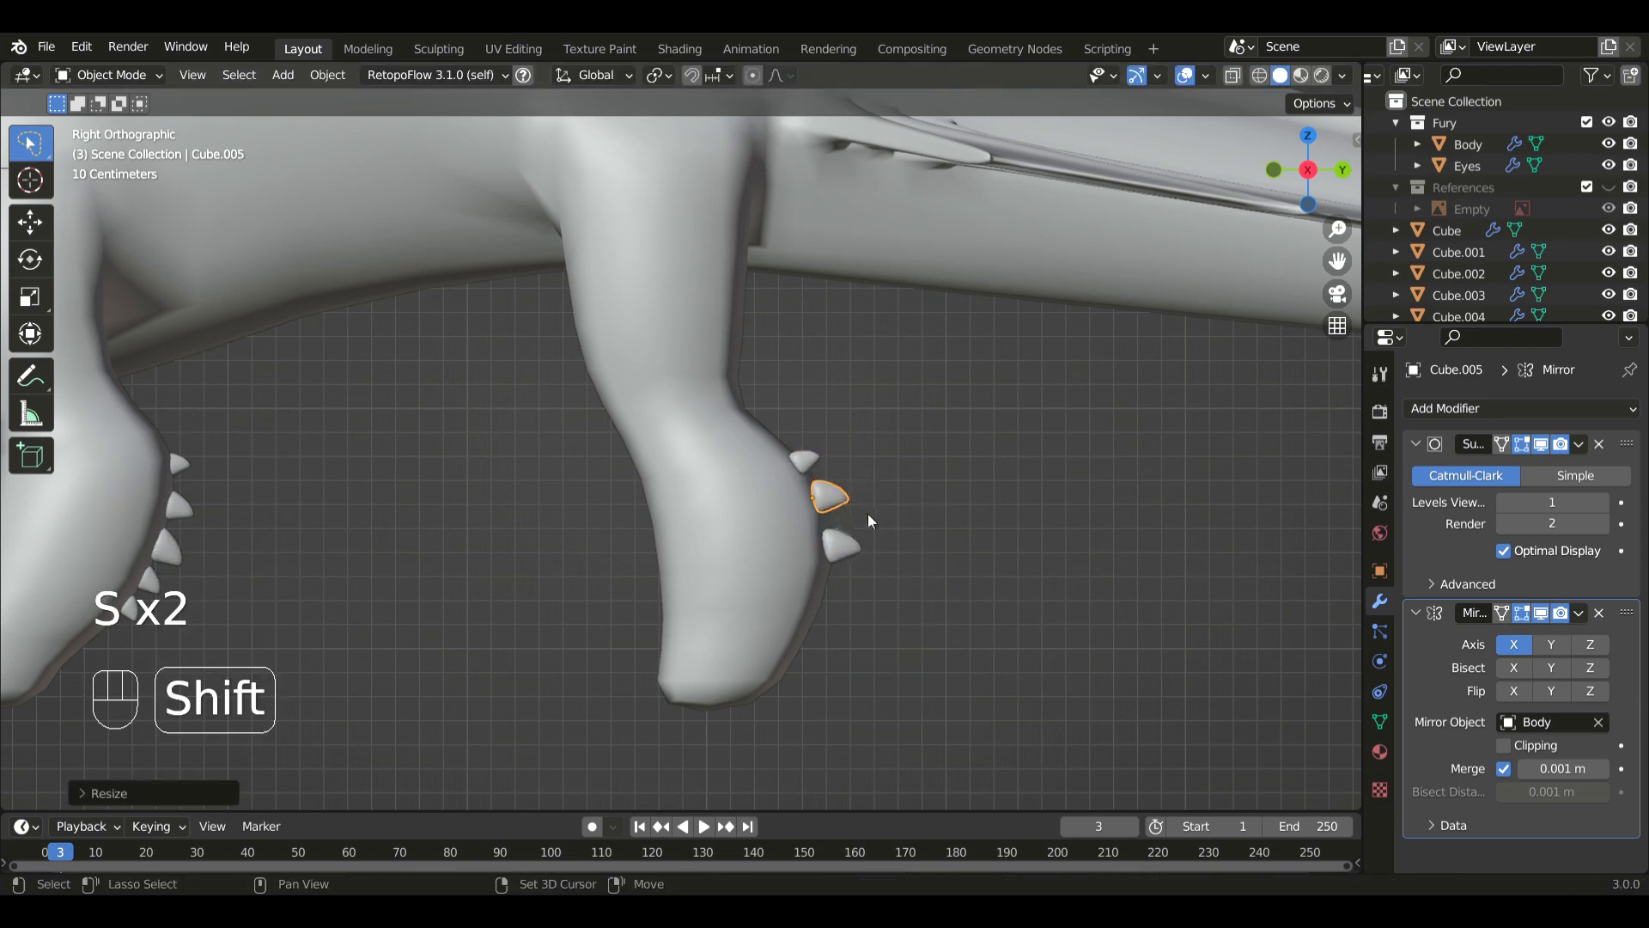
left_click(850, 544)
key("r")
left_click(917, 607)
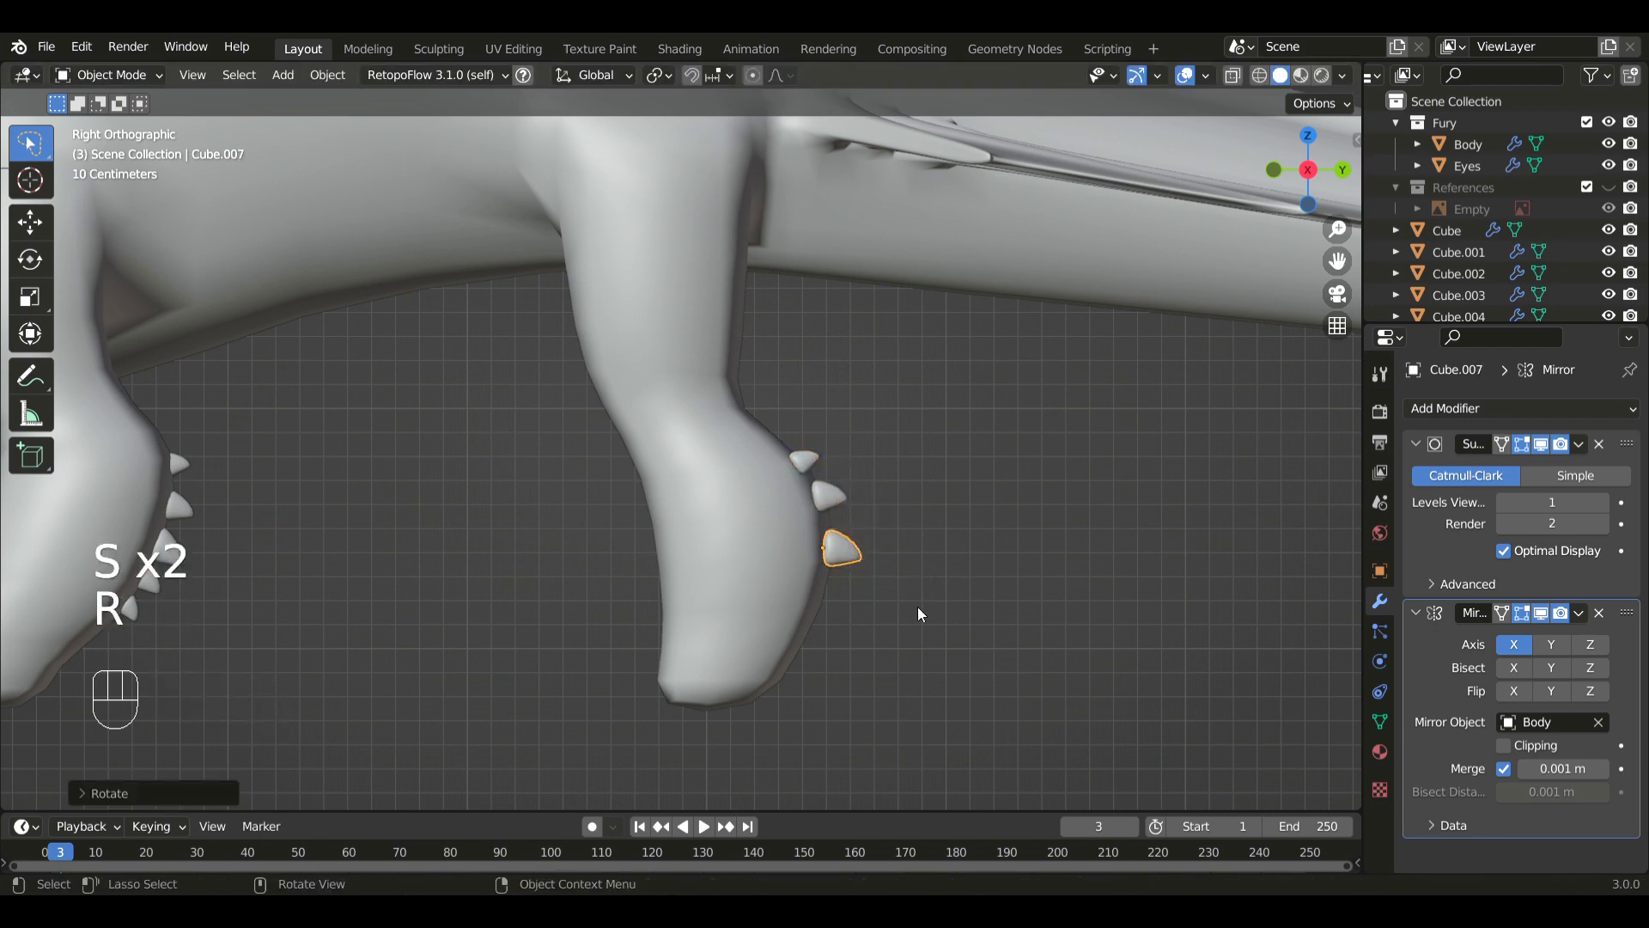
- Add a smaller fourth spine below the third on the hind leg, rotated and moved to follow the contour
left_click(914, 701)
key("s")
left_click(939, 662)
key("r")
left_click(941, 656)
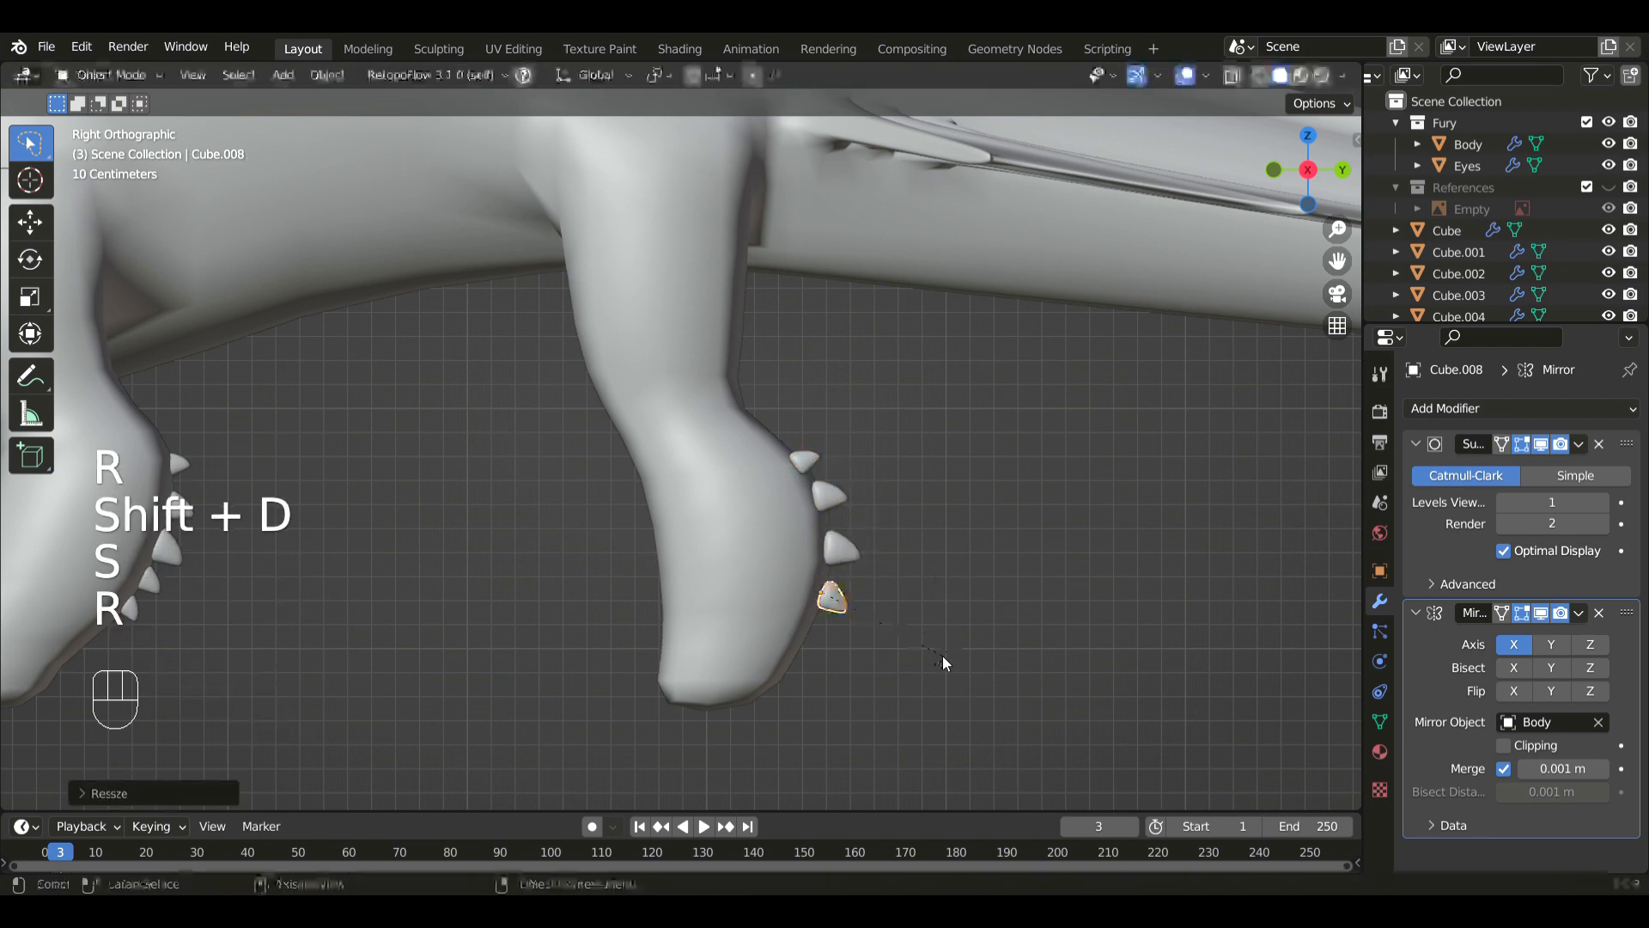
key("g")
left_click(934, 595, "shift")
- Move the top hind leg spine higher up the leg and rotate it to match the slope
left_click(816, 457)
key("g")
left_click(797, 421, "shift")
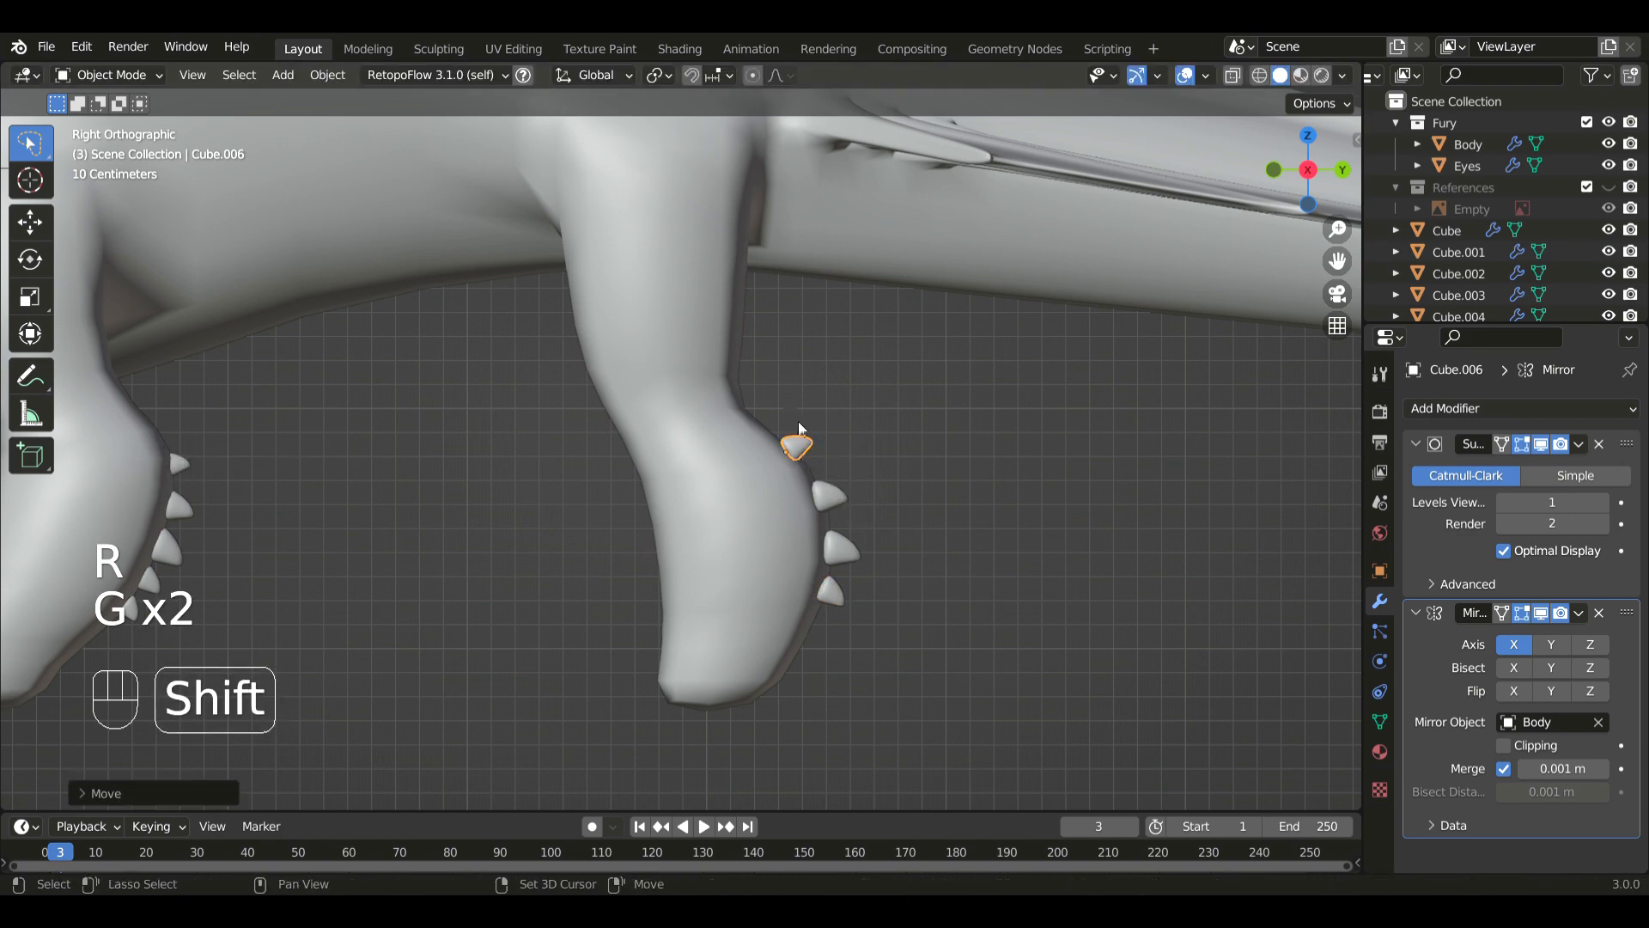
key("r")
left_click(923, 502)
- Move the second and third hind leg spines up the leg and rotate them to follow the contour
key("g")
key("r")
left_click(921, 529)
key("g")
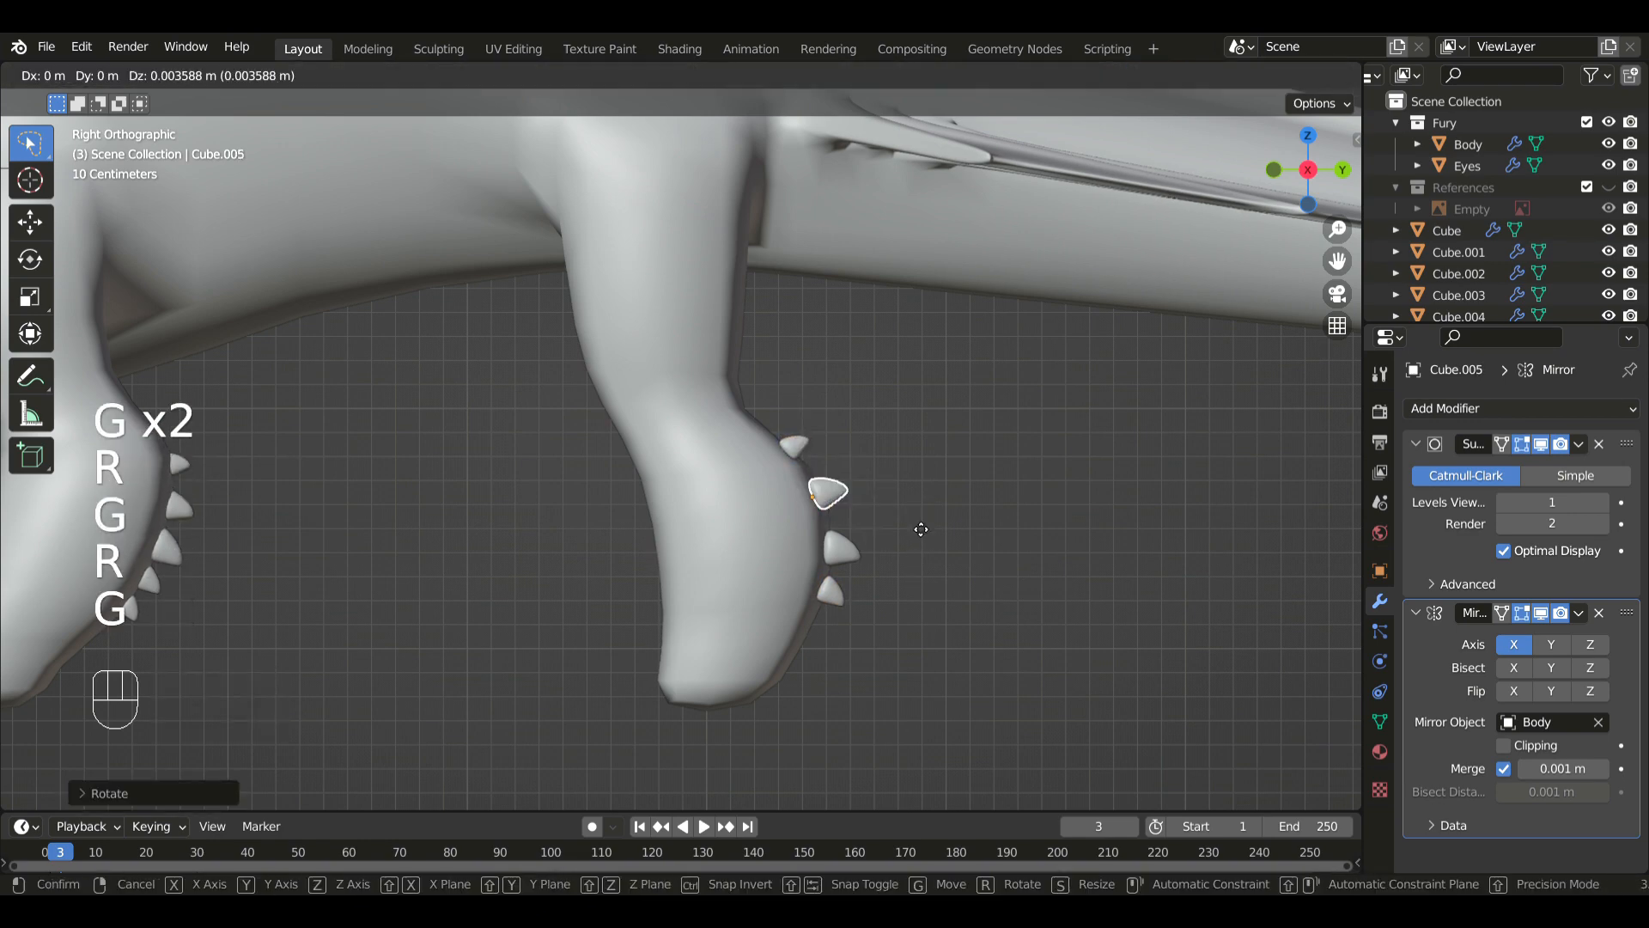
left_click(865, 440)
key("shift+d")
left_click(880, 414)
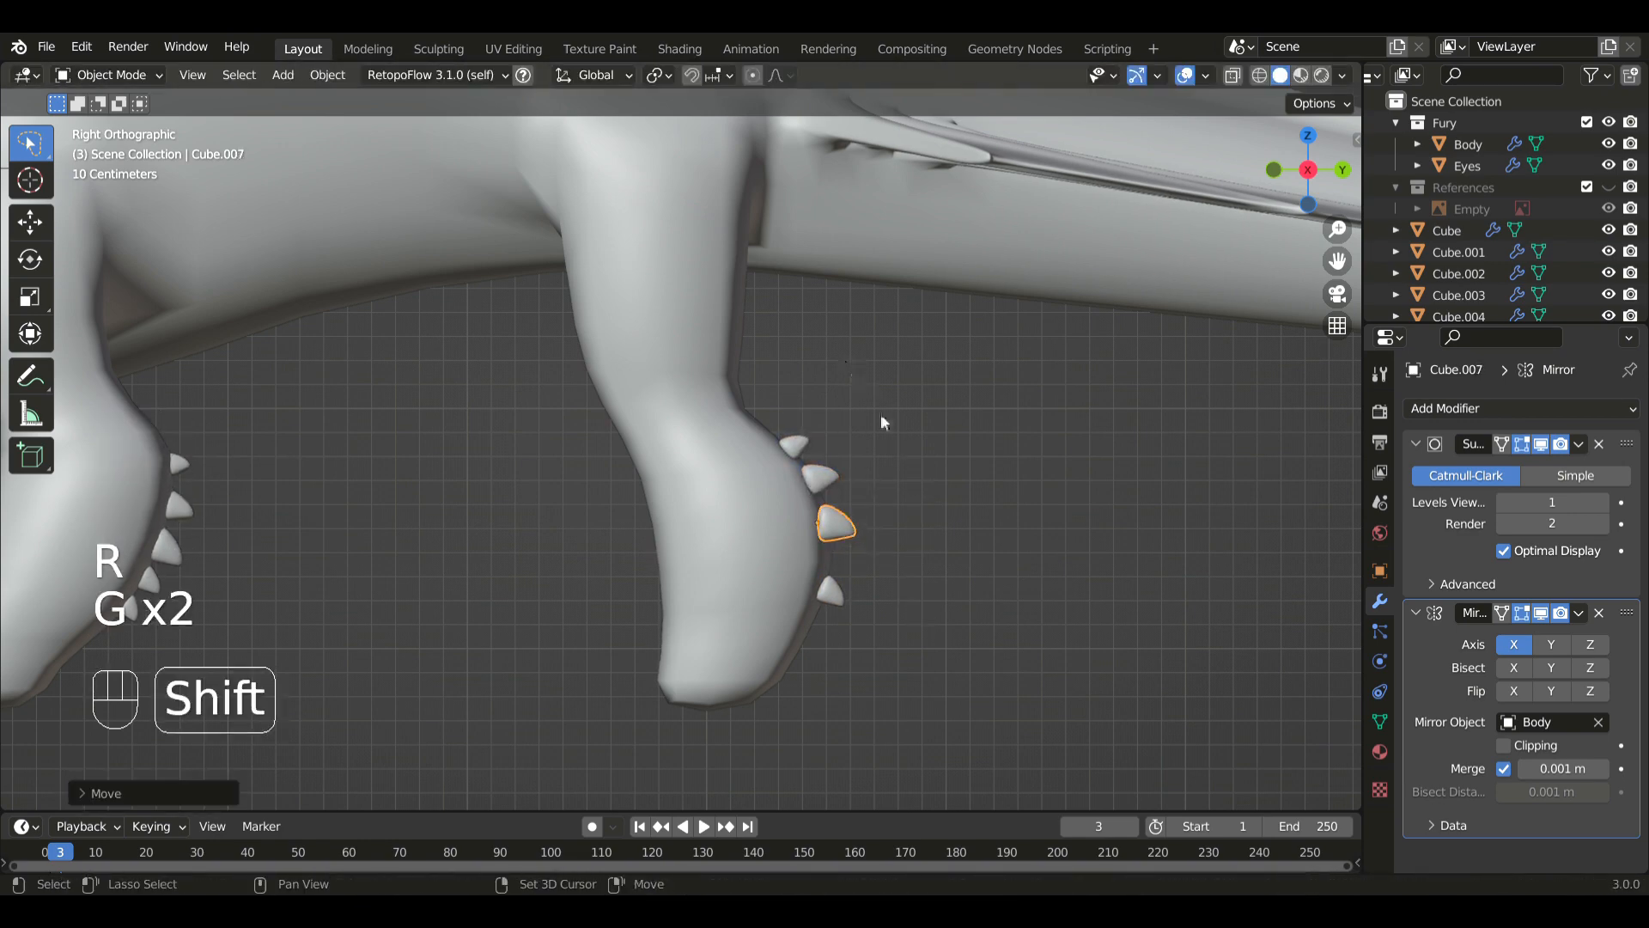
key("r")
left_click(930, 521)
- Enlarge and rotate the fourth hind leg spine, then move it up closer to the third
key("r")
left_click(910, 613)
key("s")
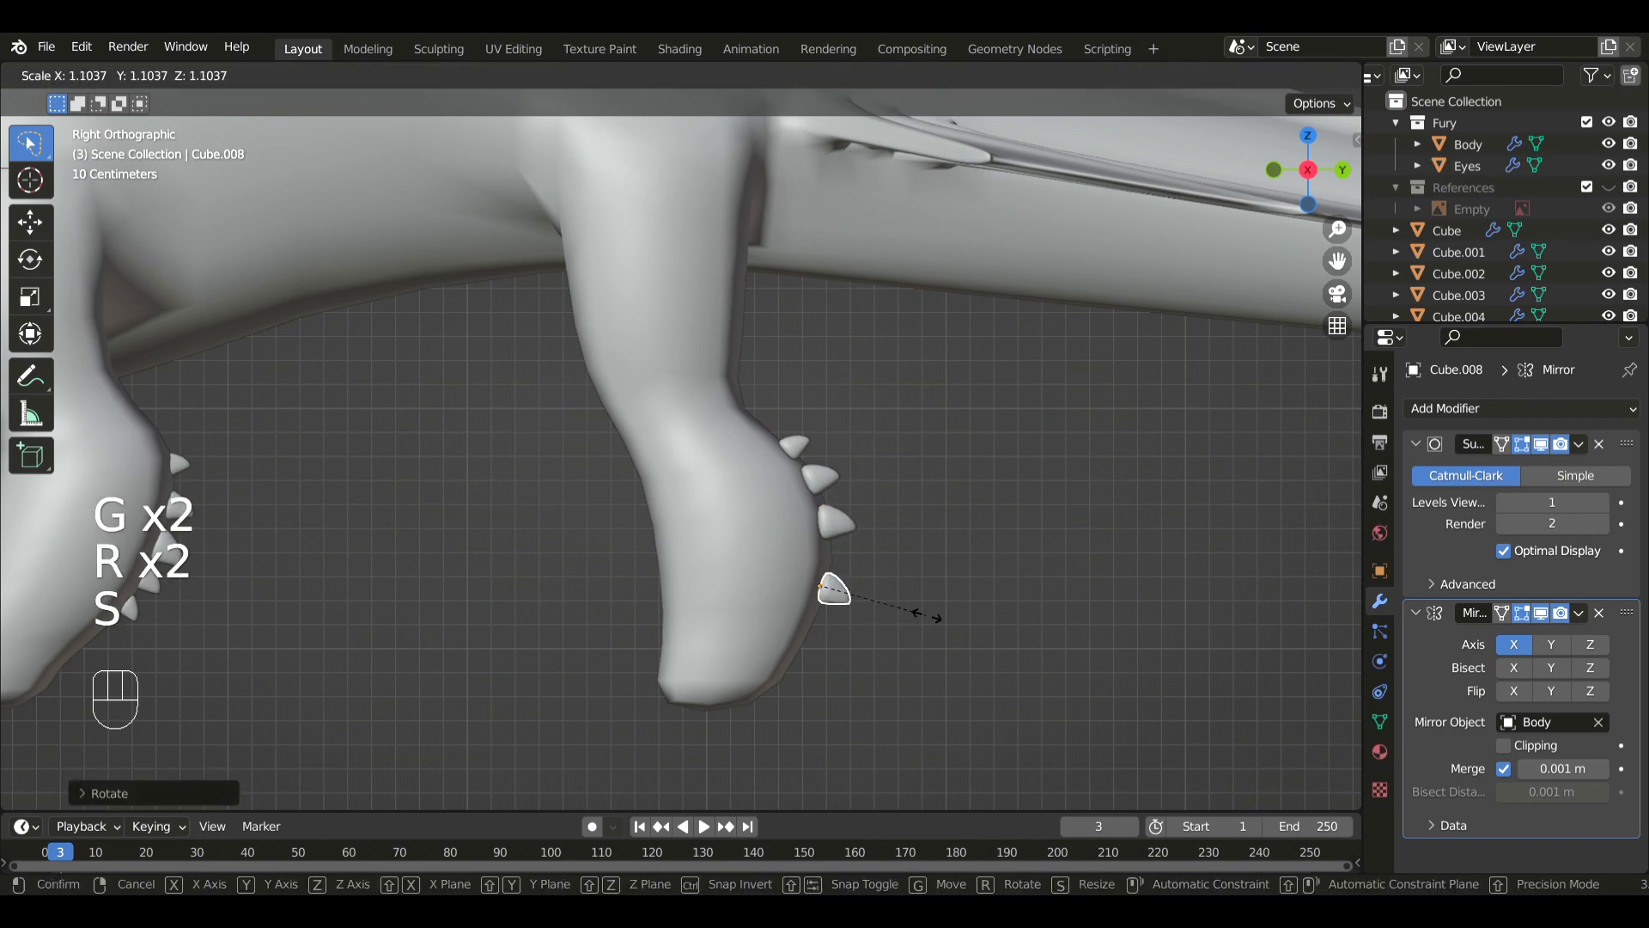
key("r")
key("g")
left_click(888, 506)
- Duplicate the fourth spine as a smaller fifth one at the bottom of the hind leg row, rotated to fit
key("shift+d")
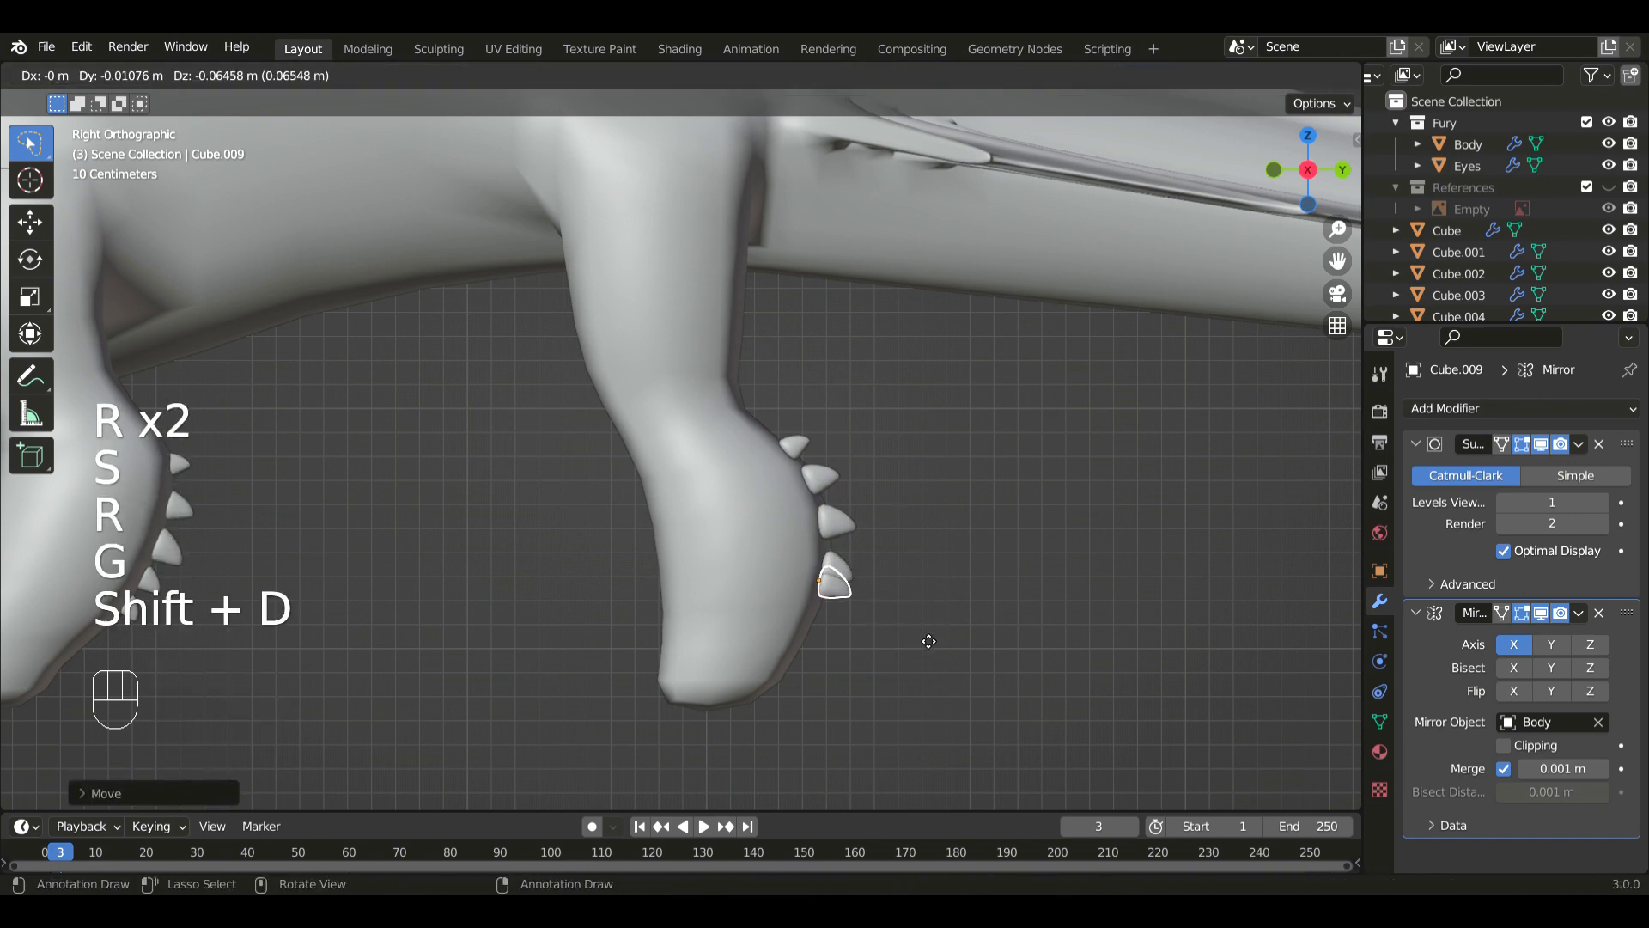
left_click(914, 710)
key("s")
left_click(920, 661)
key("r")
left_click(944, 655)
key("g")
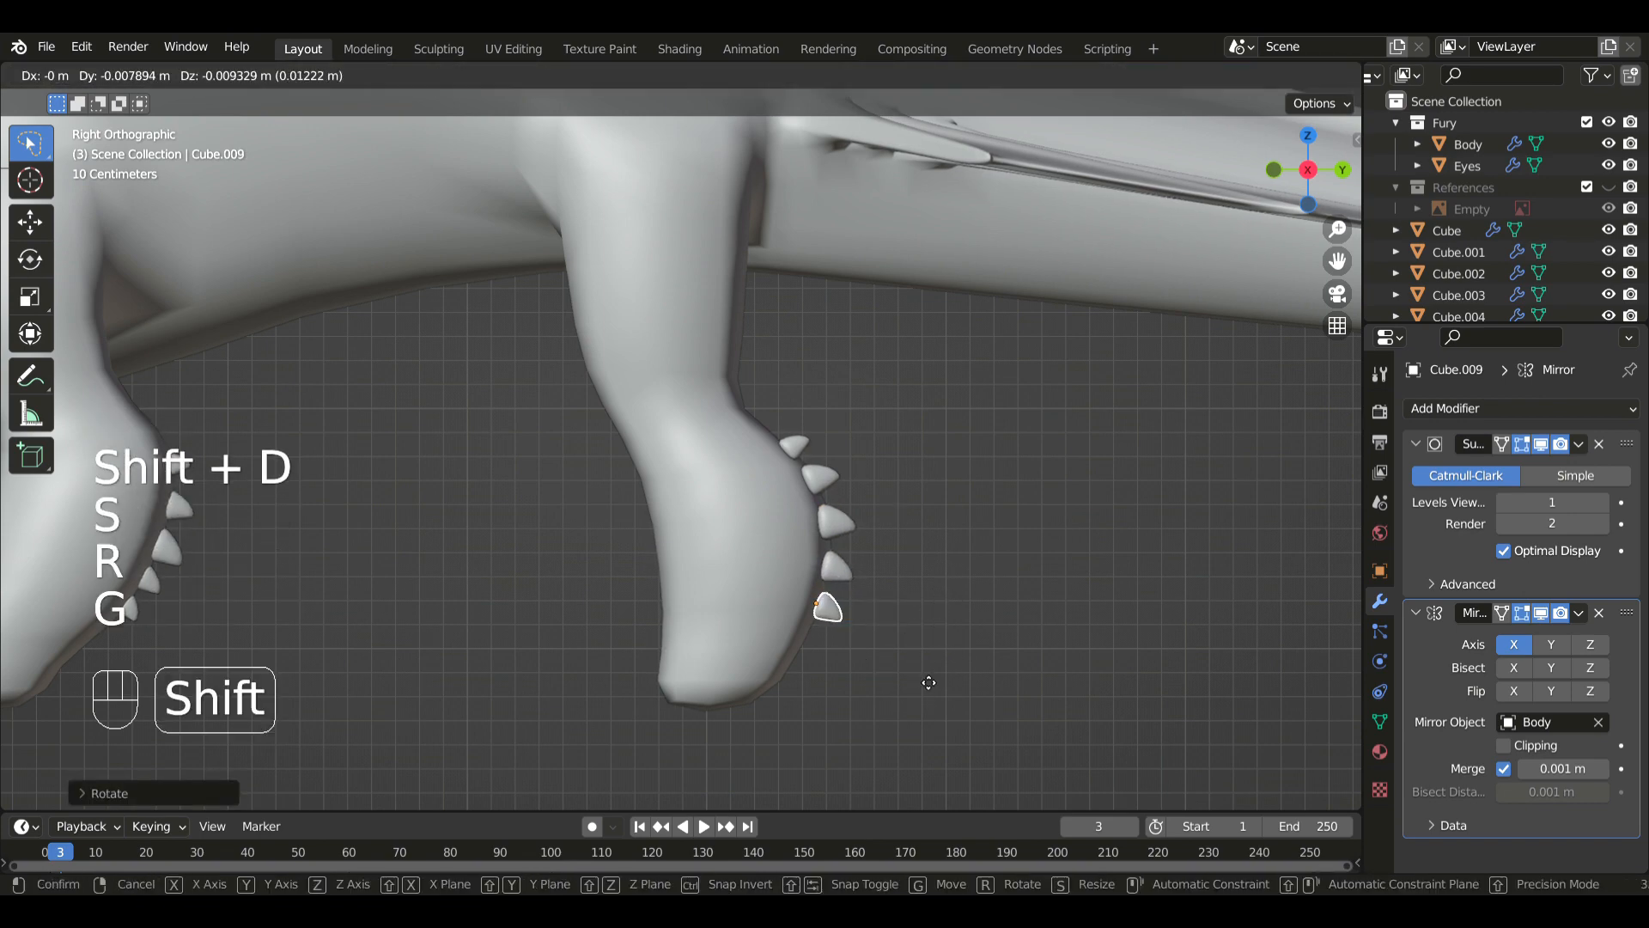
left_click(873, 598, "shift")
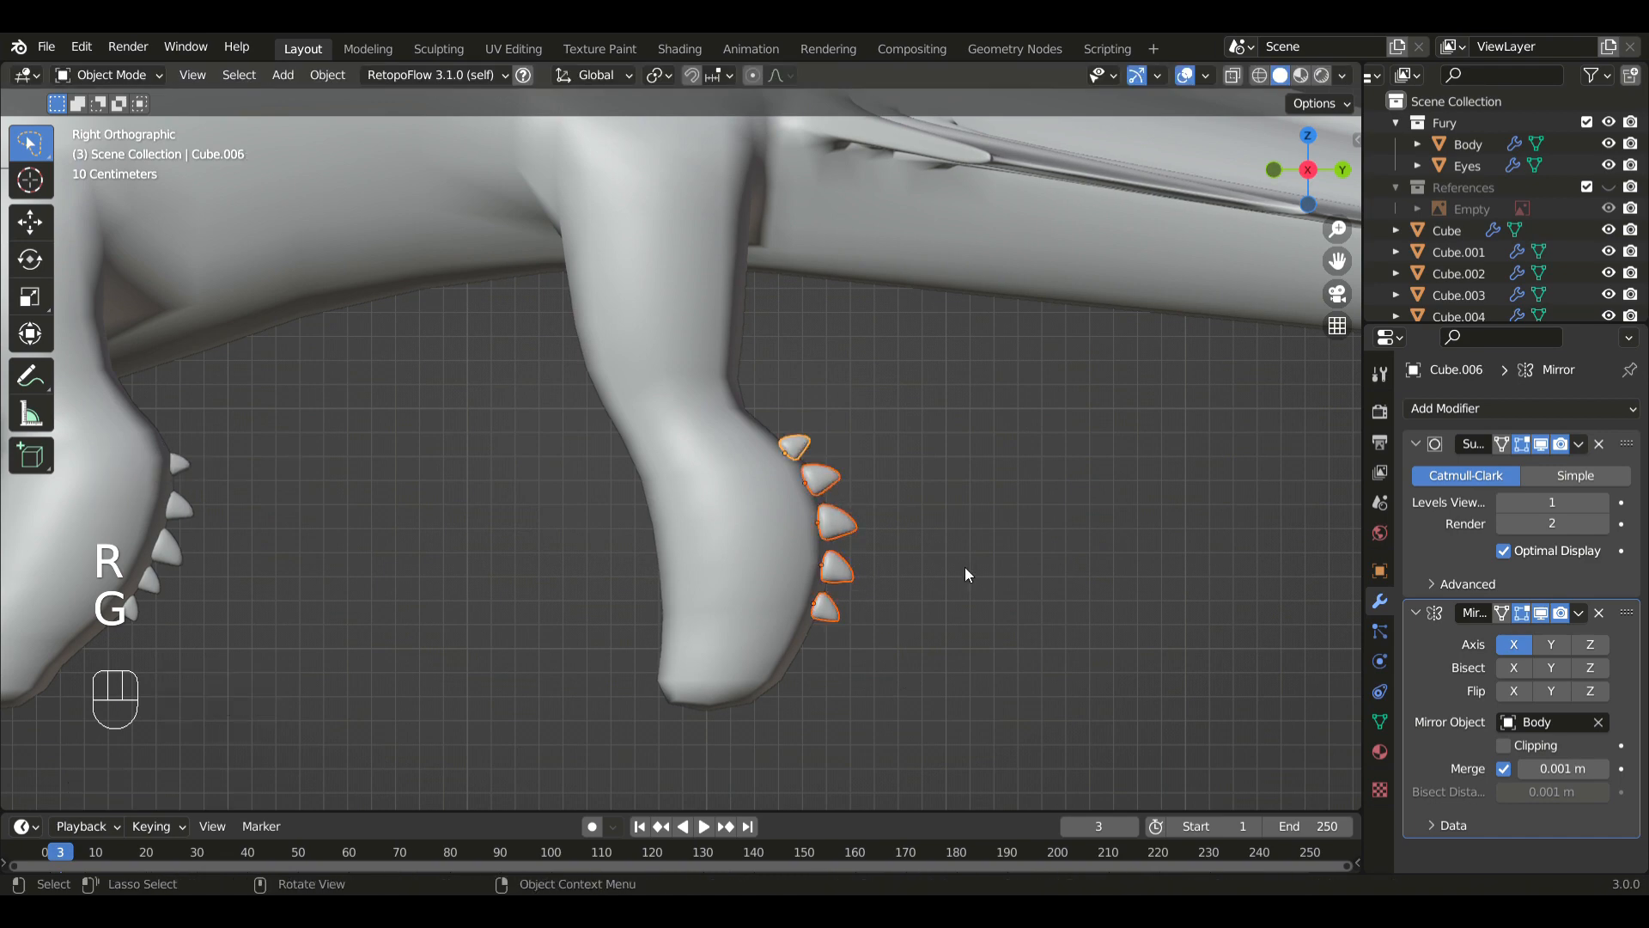
- Select all five hind leg spines and move them along the X axis onto the back of the hind leg
middle_click_drag(966, 567, 754, 567)
key("g")
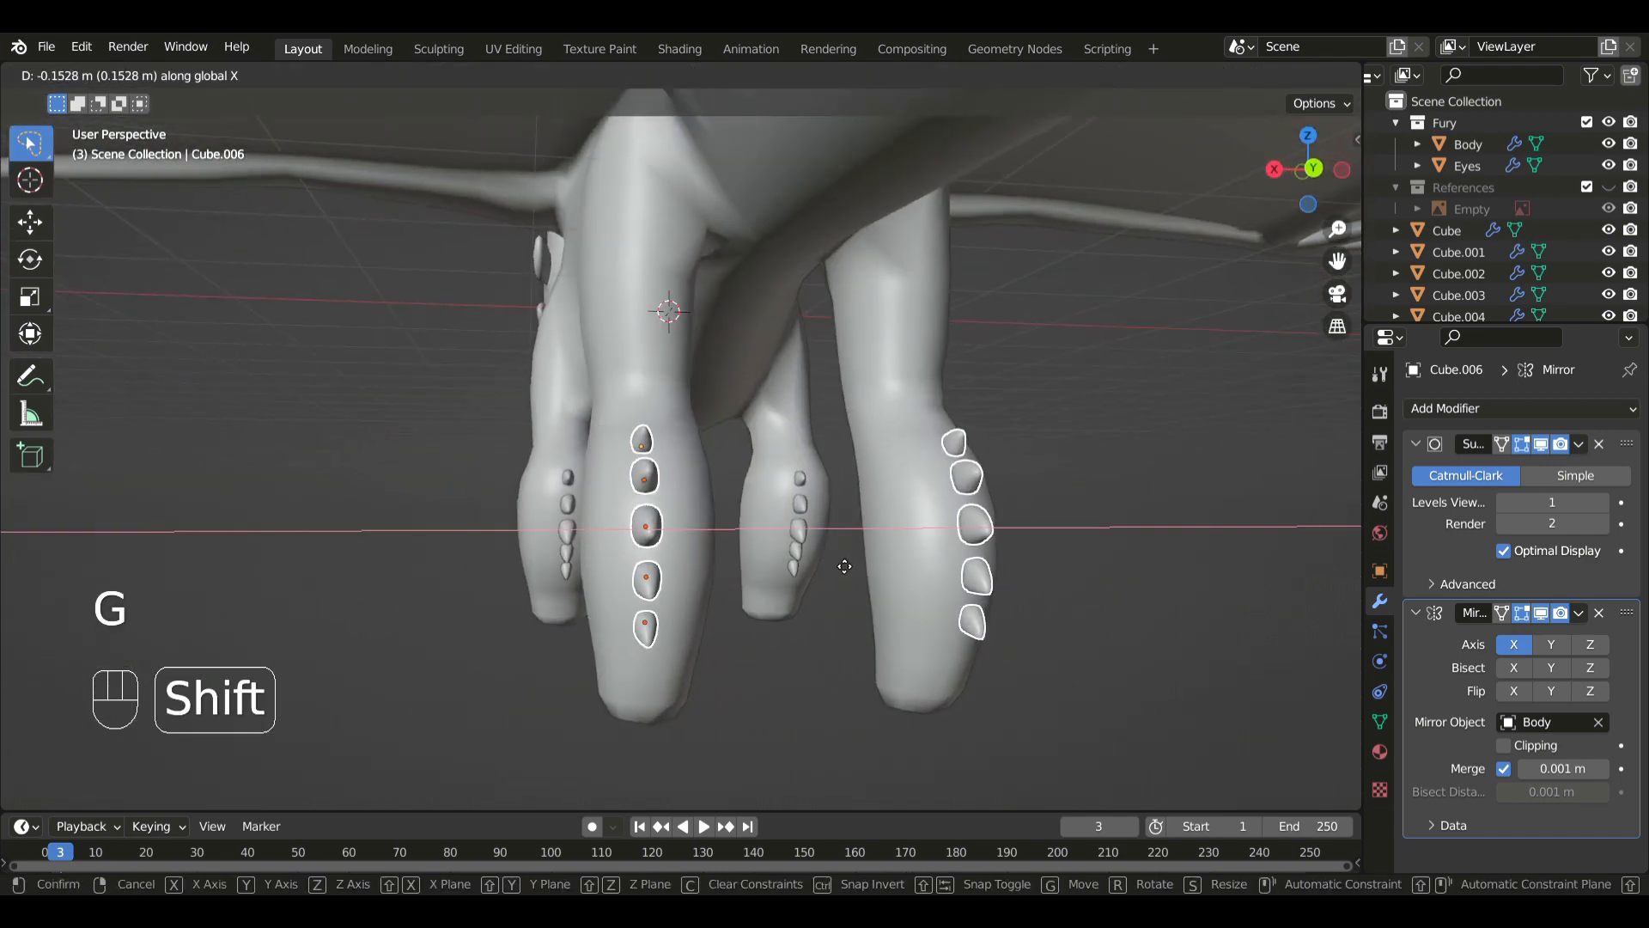
left_click(945, 549)
middle_click_drag(945, 550, 847, 587)
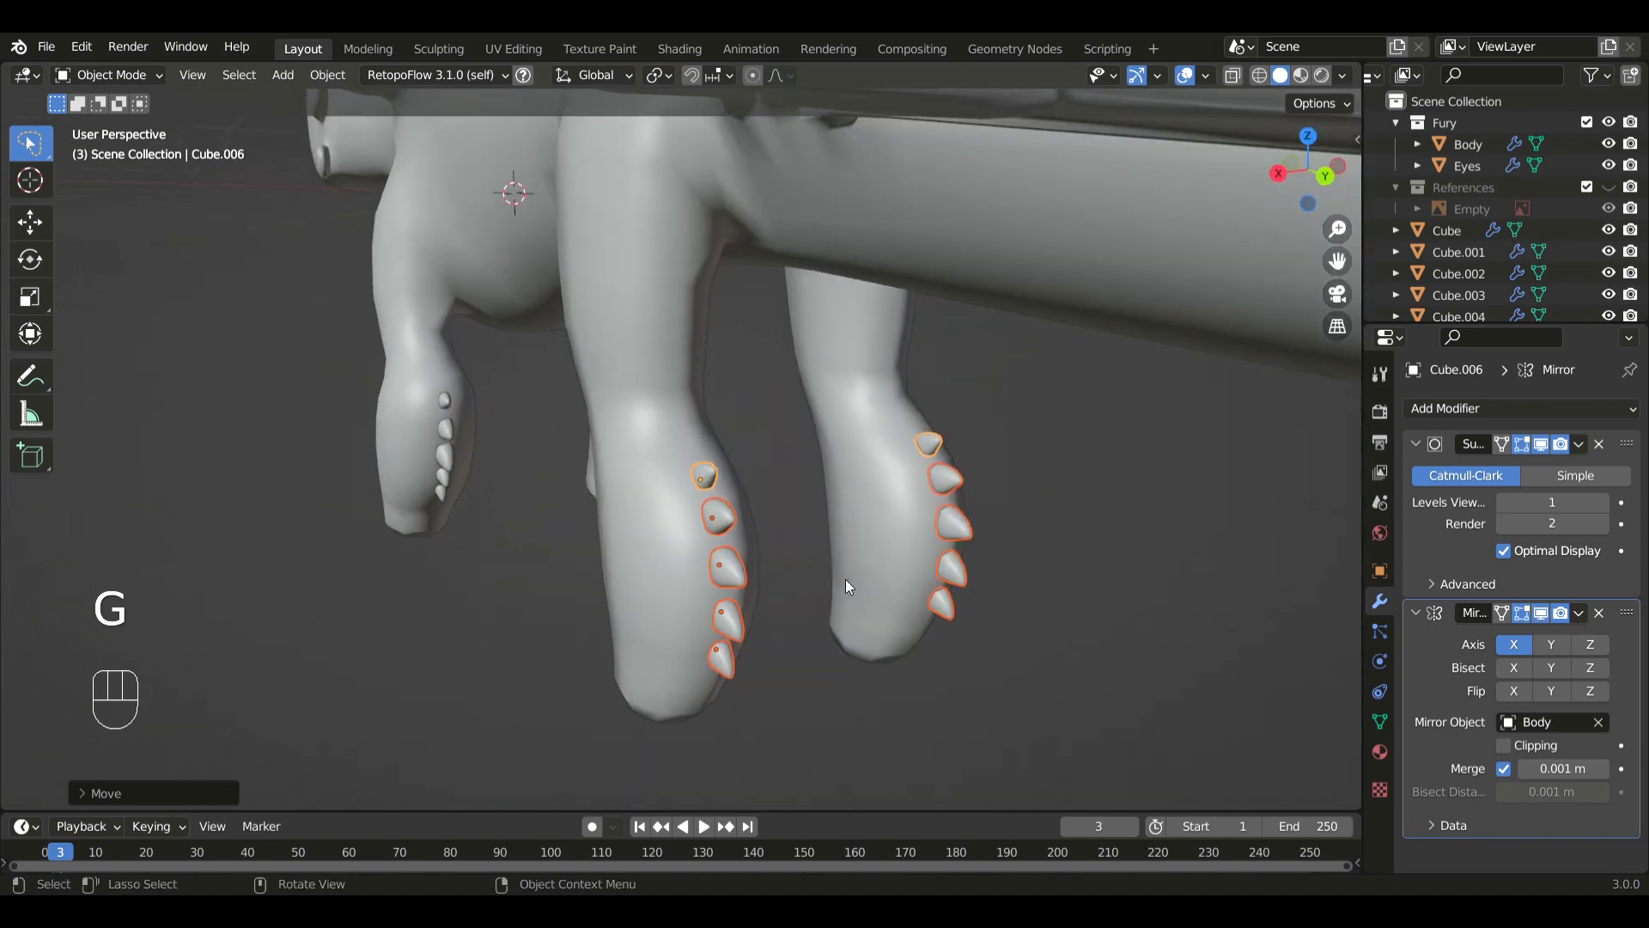
key("g")
left_click(876, 570)
- In the right side view, move the five spines slightly deeper into the hind leg and inspect their fit from behind
key("KP_3")
key("g")
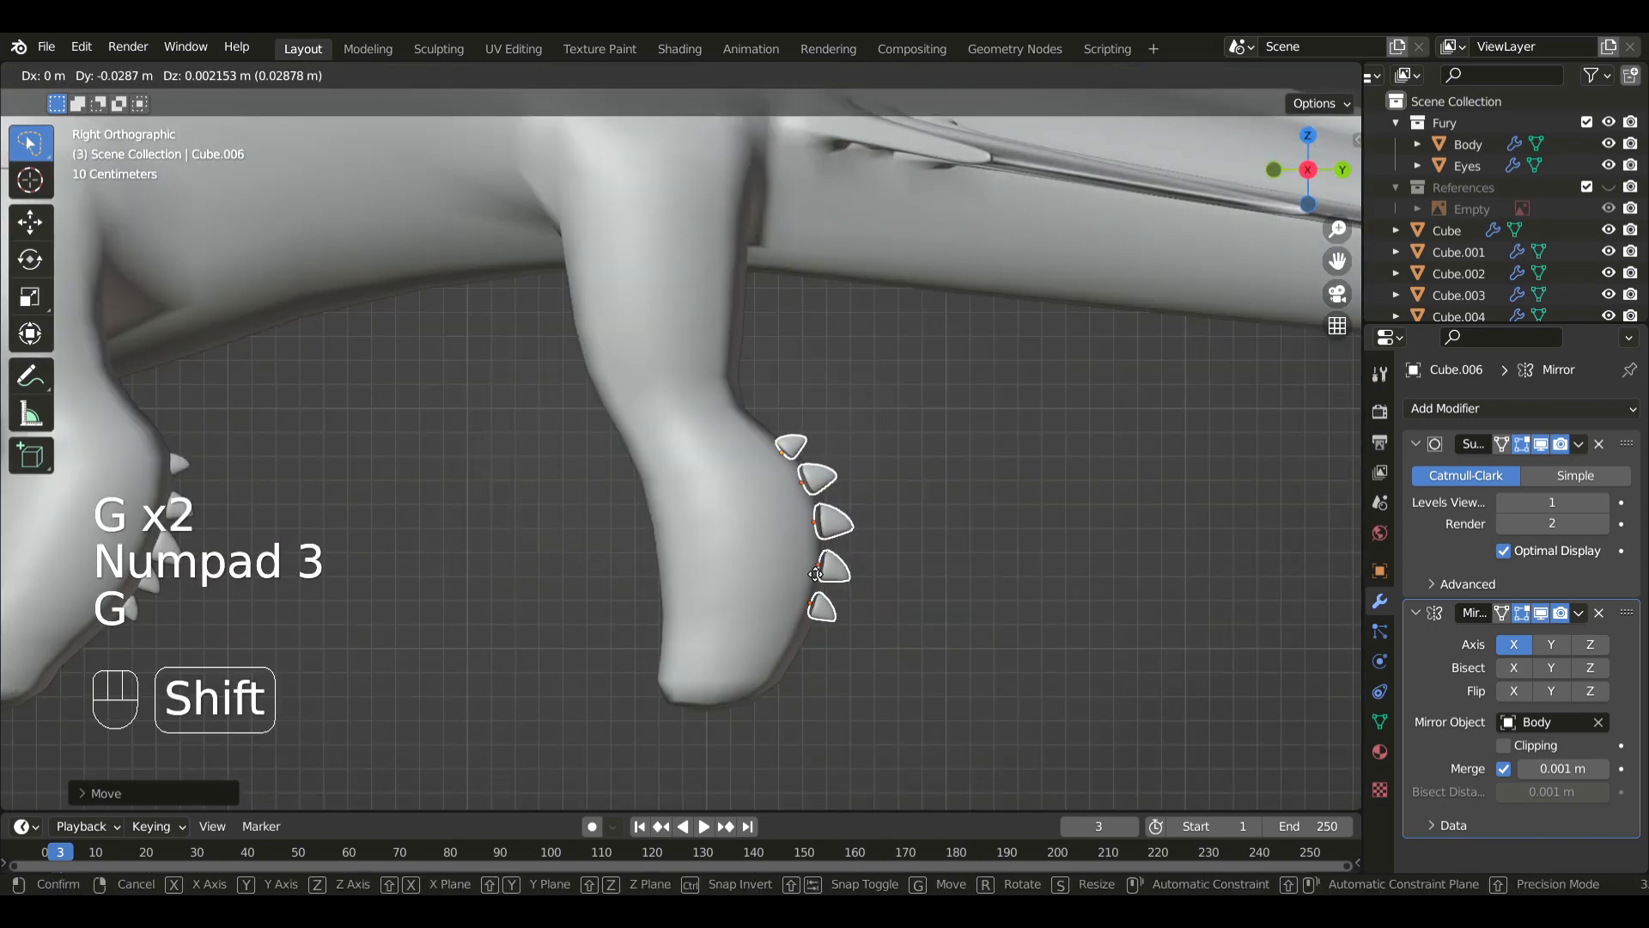
left_click(790, 578)
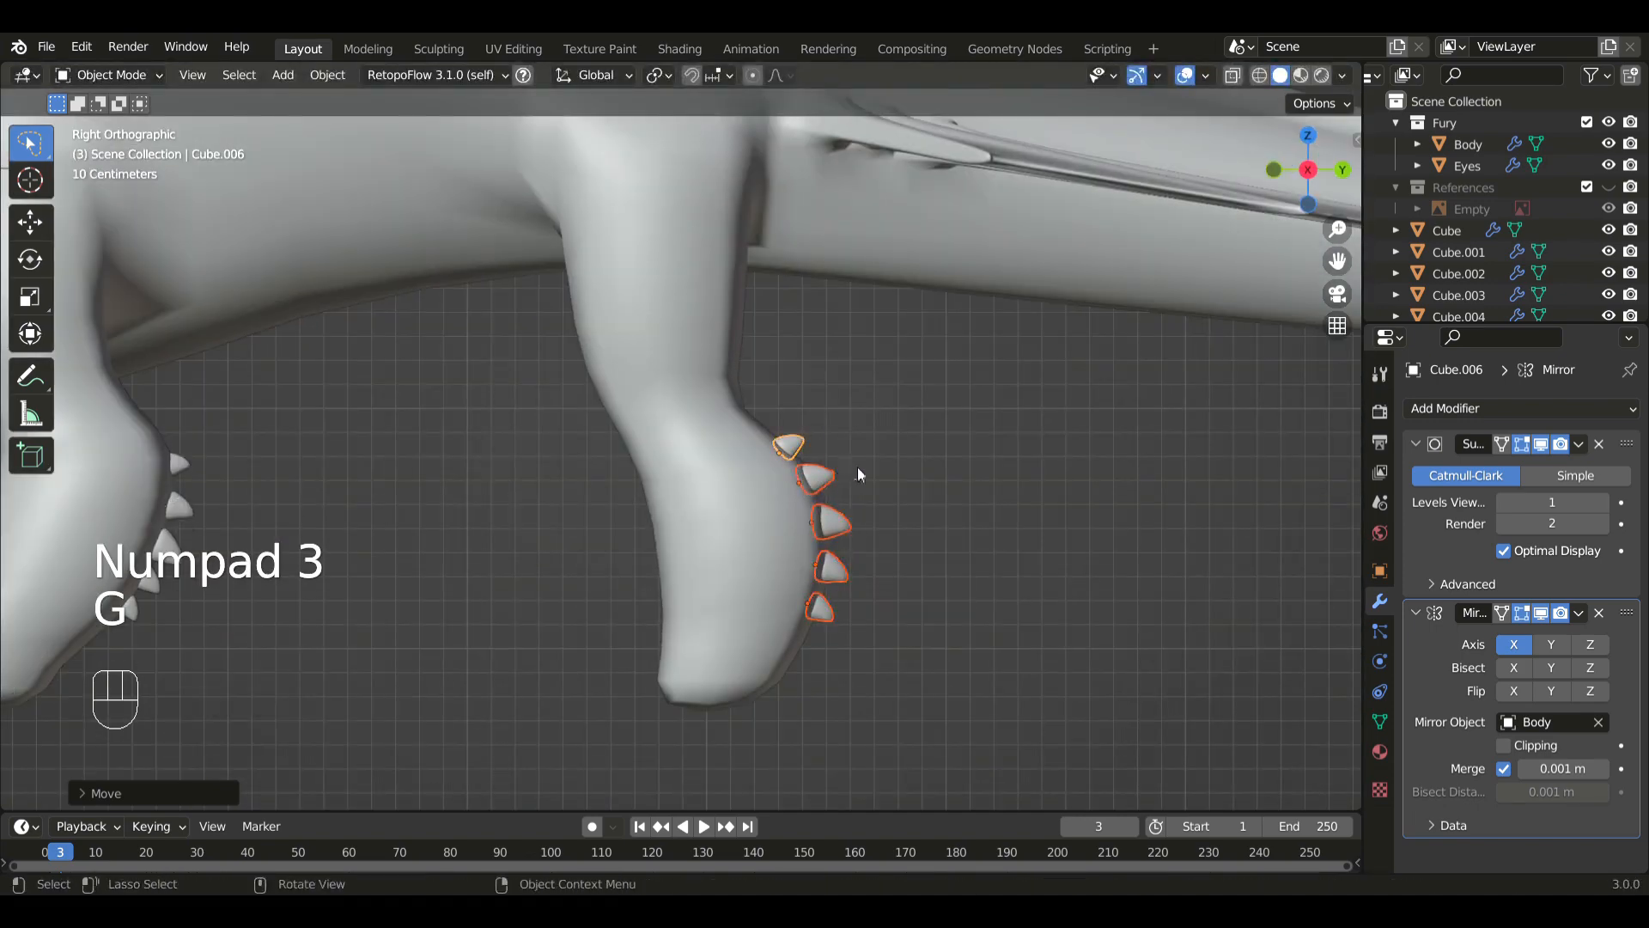
middle_click_drag(857, 467, 660, 492)
scroll(695, 493, "up", 3)
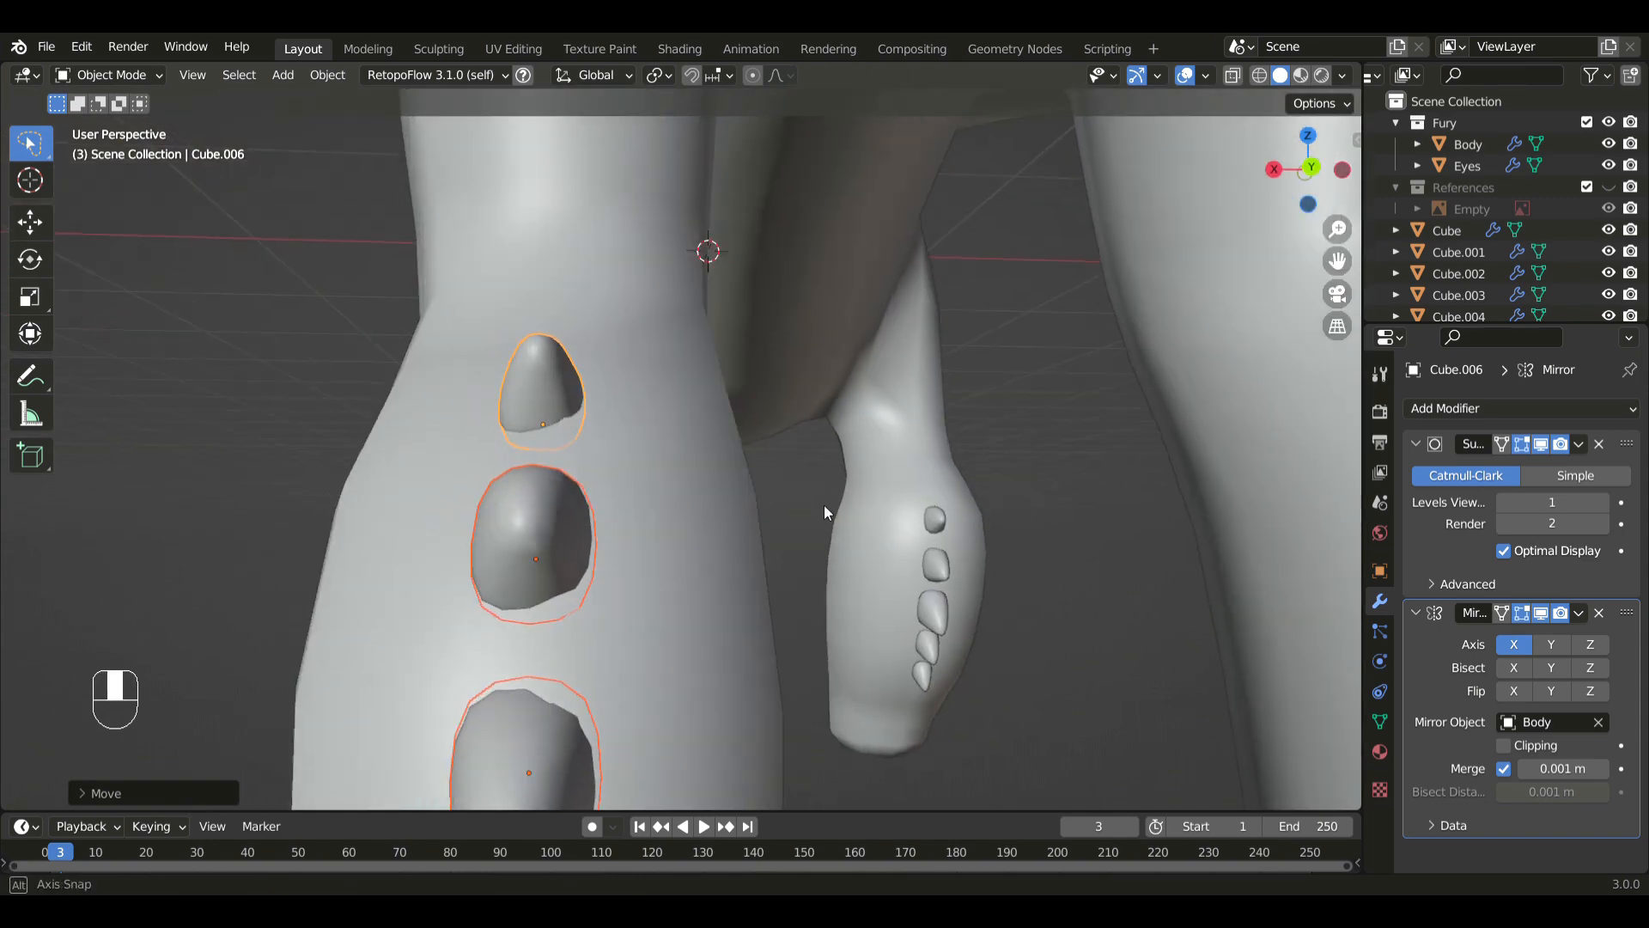
key("KP_3")
- Duplicate the middle hind leg spine and set the copy aside behind the leg, below the tail
scroll(950, 519, "down", 5)
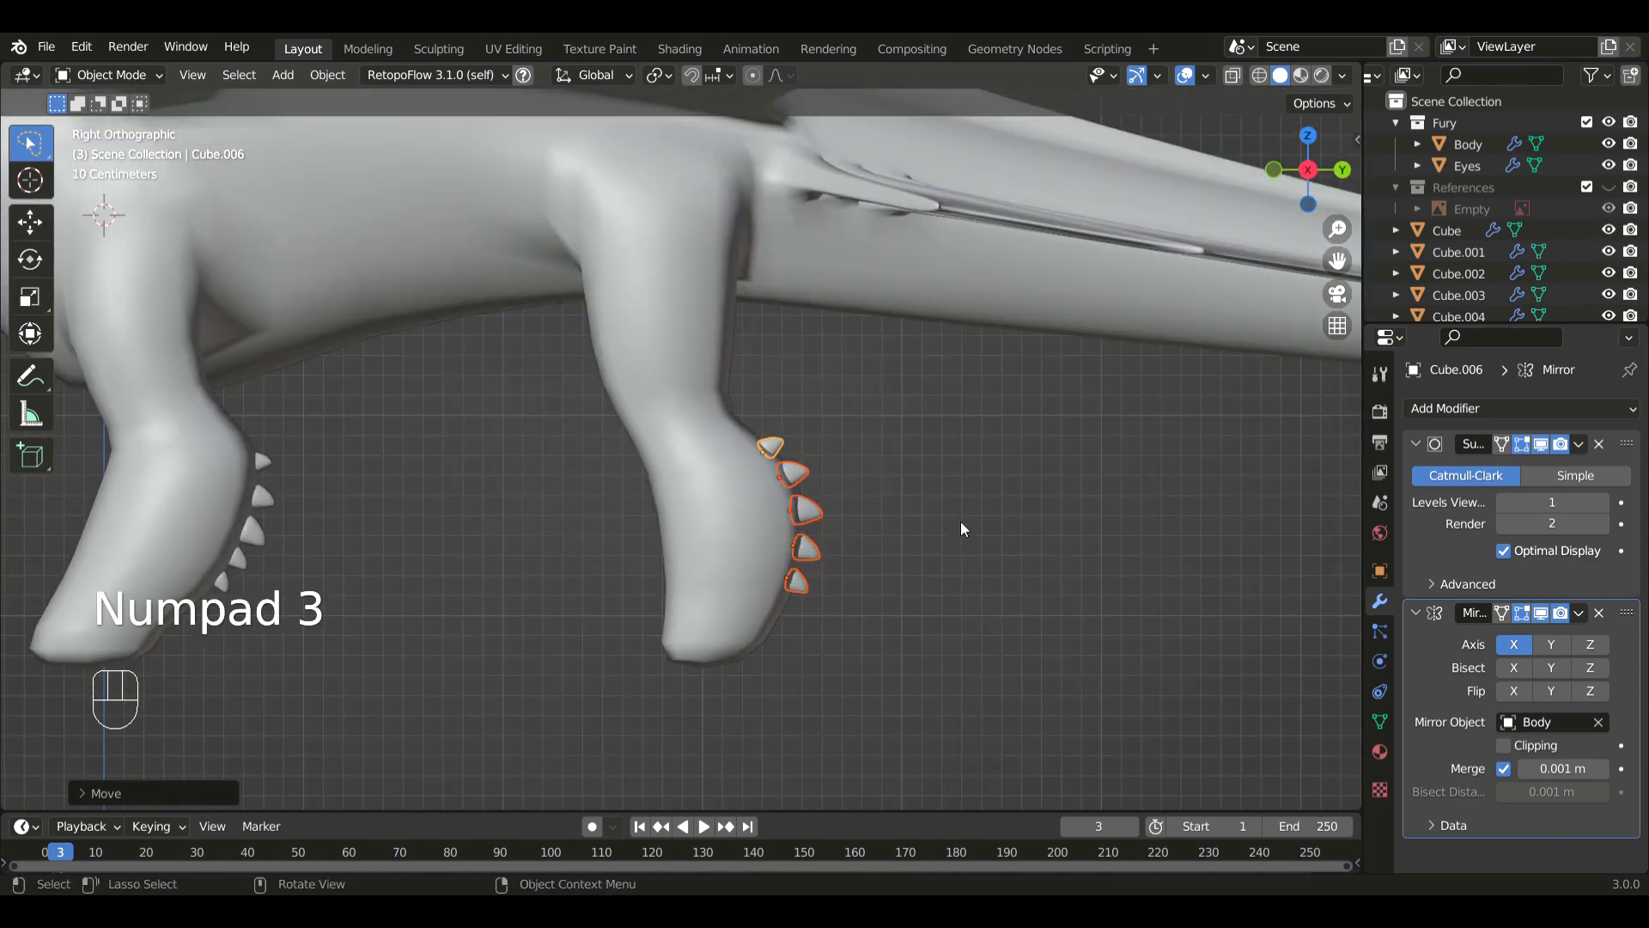
scroll(961, 524, "down", 2)
left_click(796, 496)
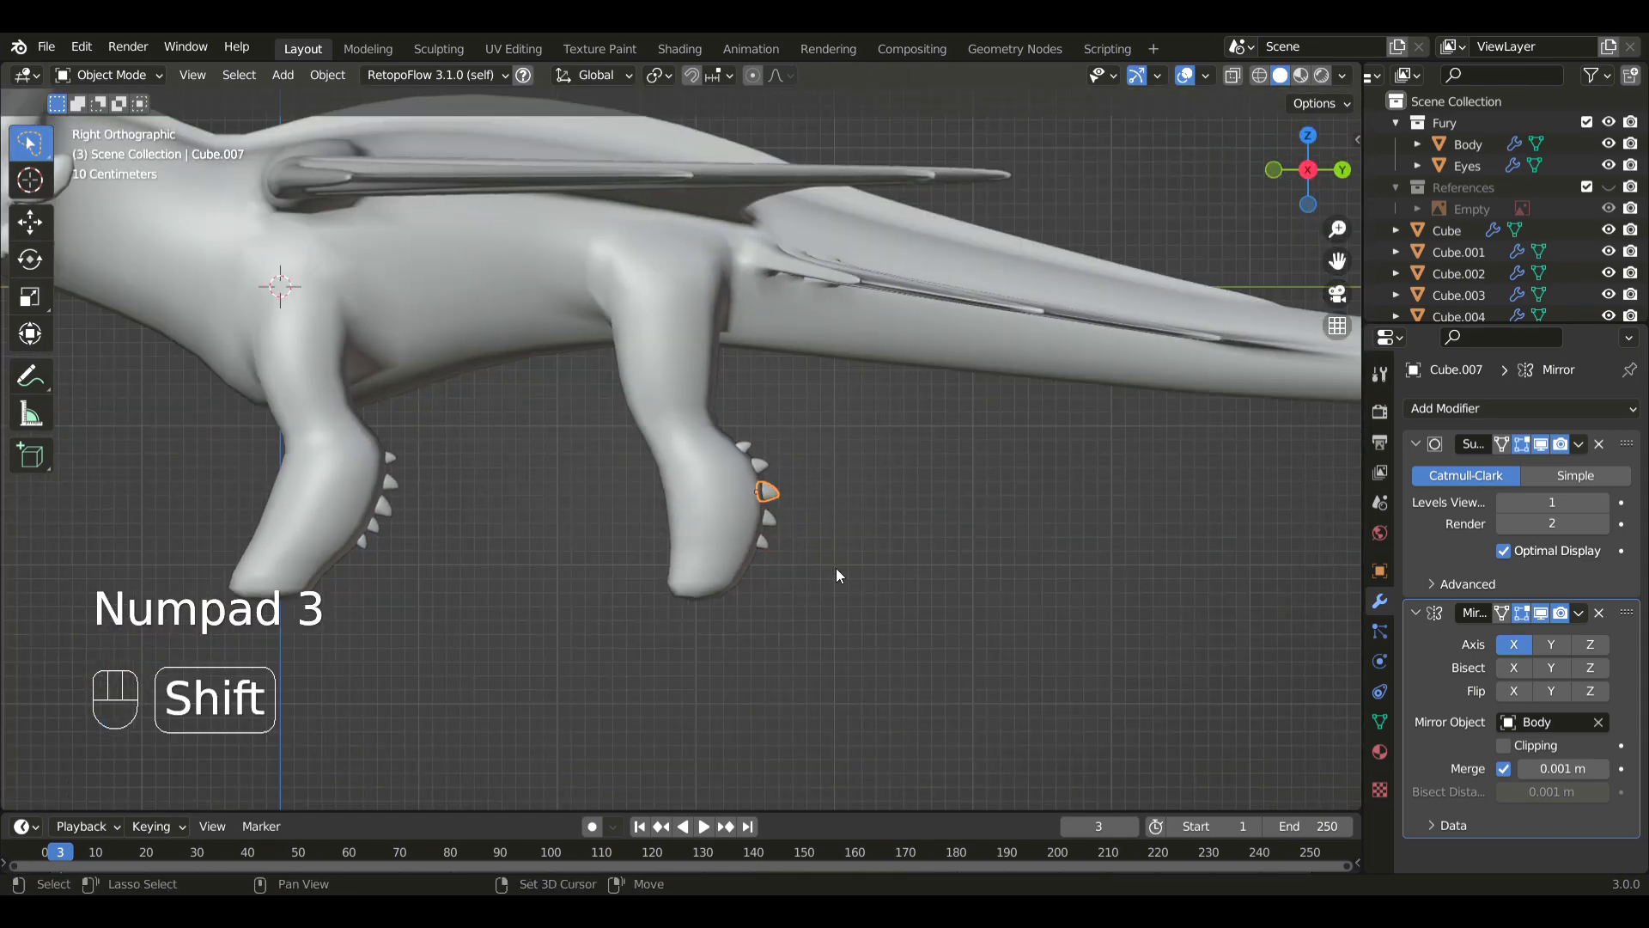
key("shift+d")
left_click(1042, 574)
- Shift the top two hind leg spines slightly down the leg and rotate the top one to even the row
scroll(885, 579, "up", 4)
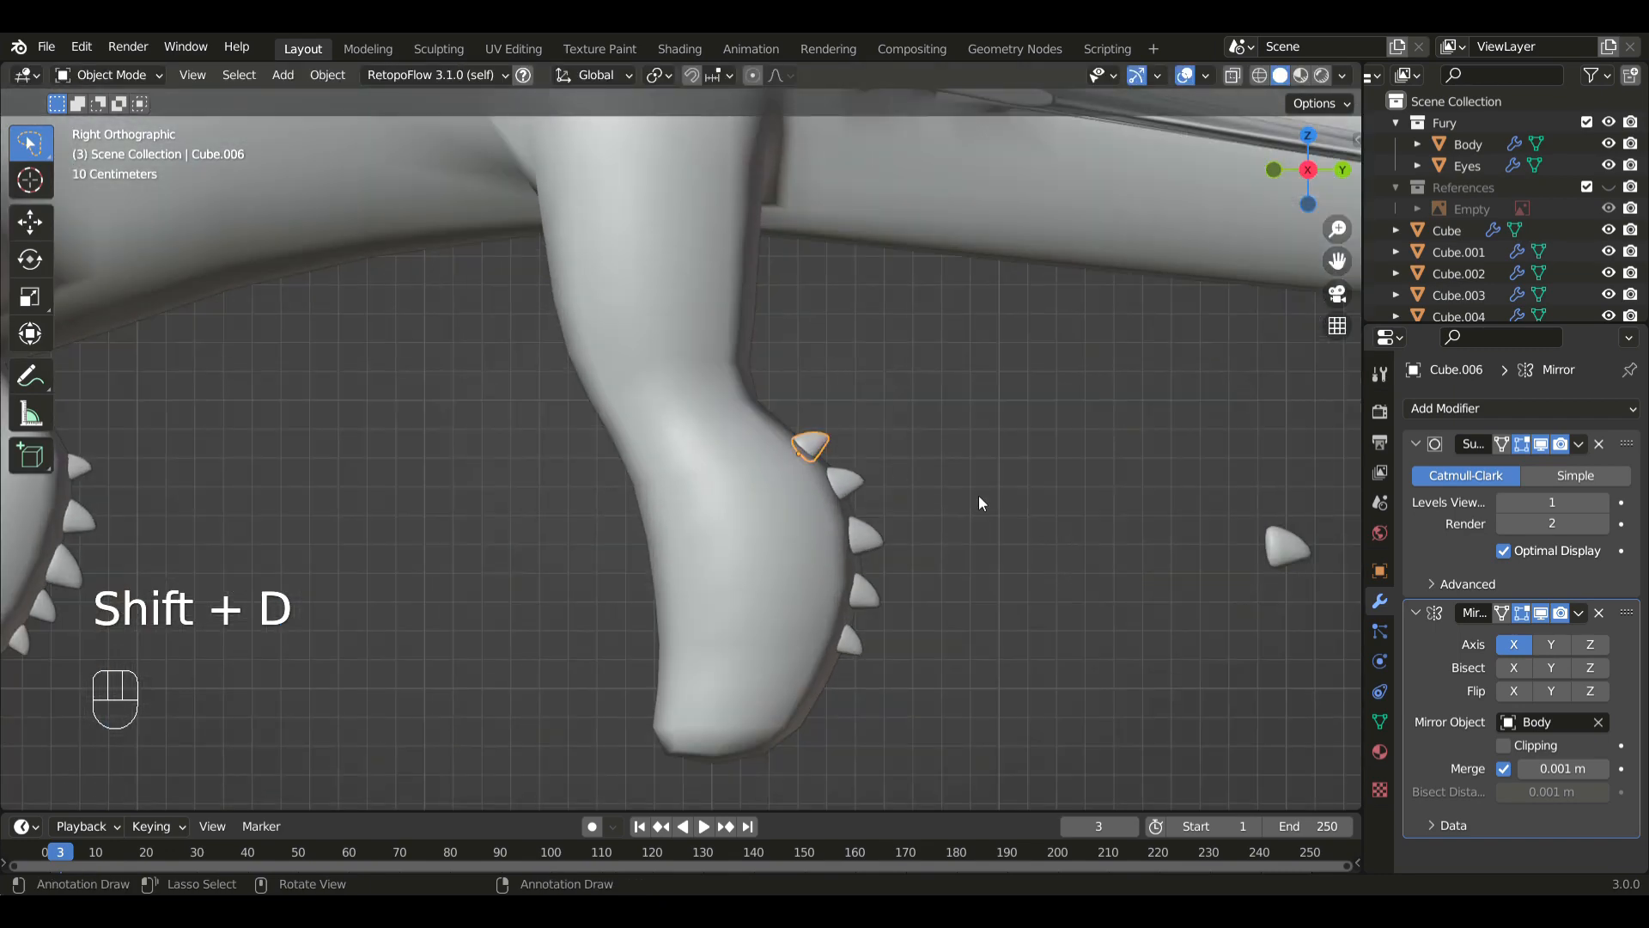
key("r")
key("g")
left_click(971, 524)
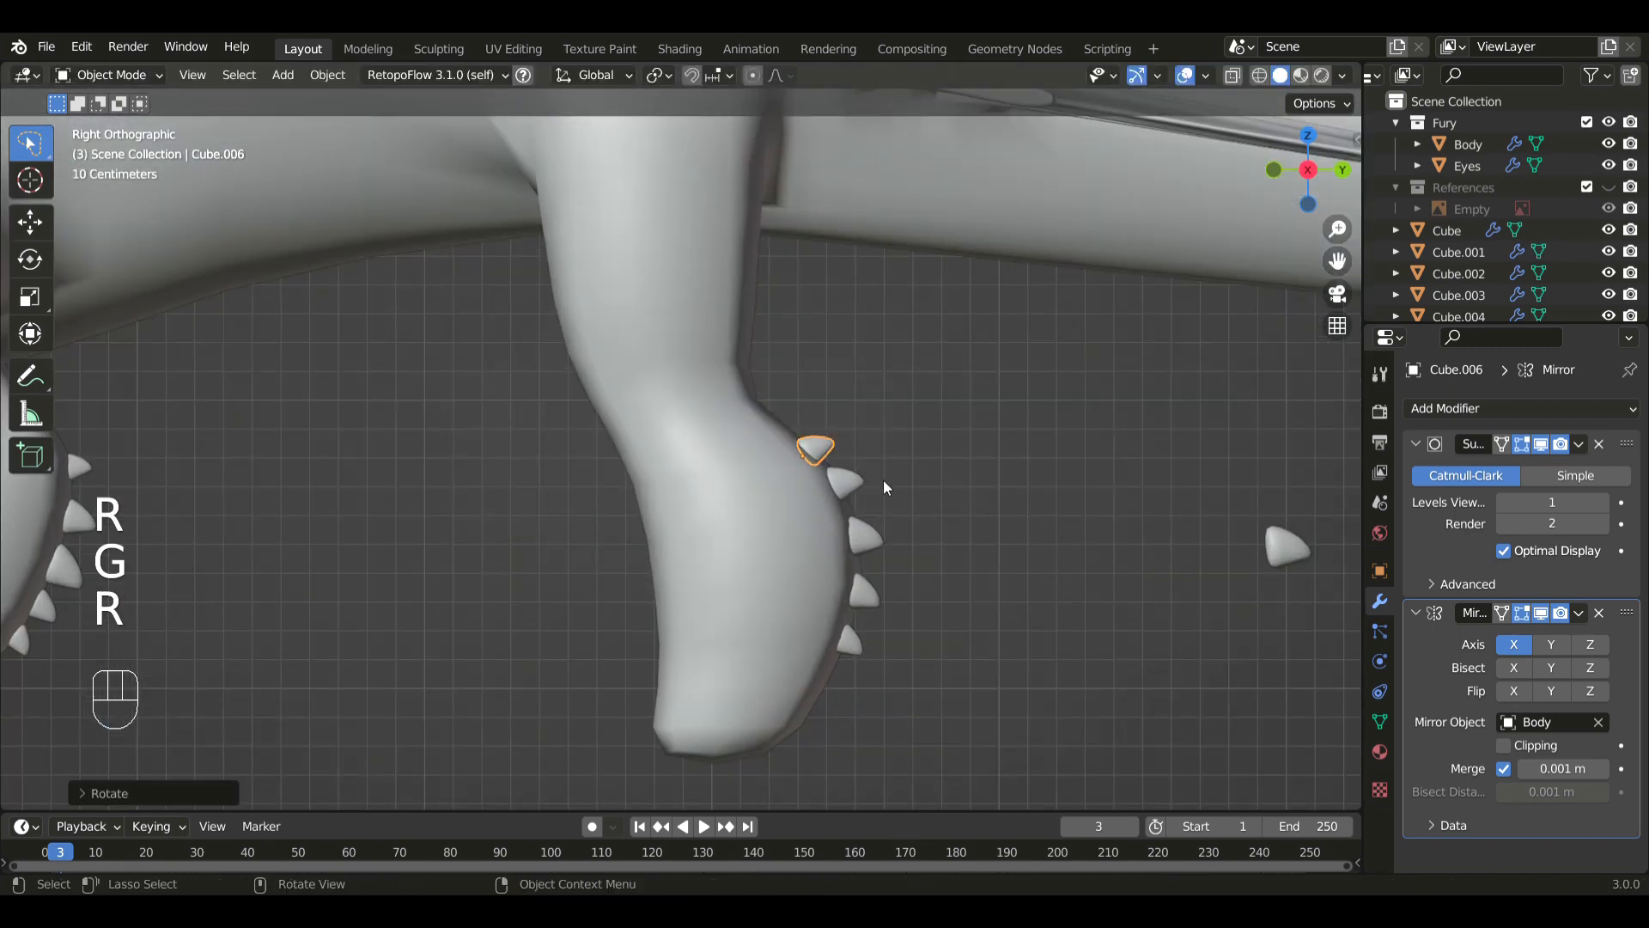
key("shift+d")
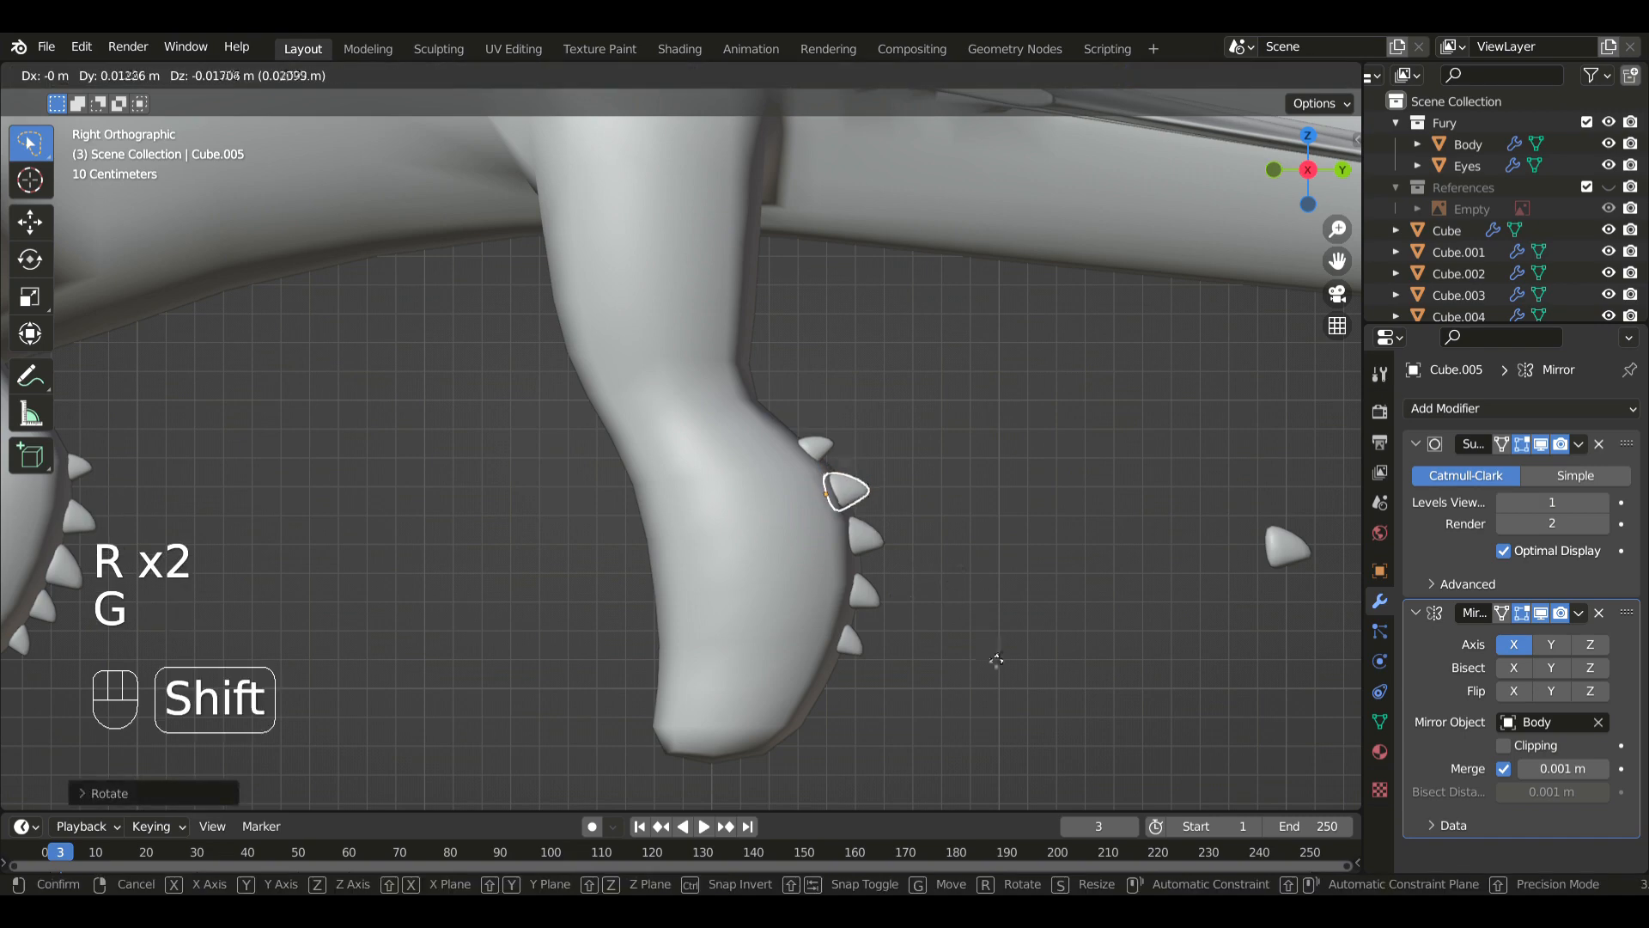
right_click(945, 593)
key("r")
key("g")
left_click(956, 537)
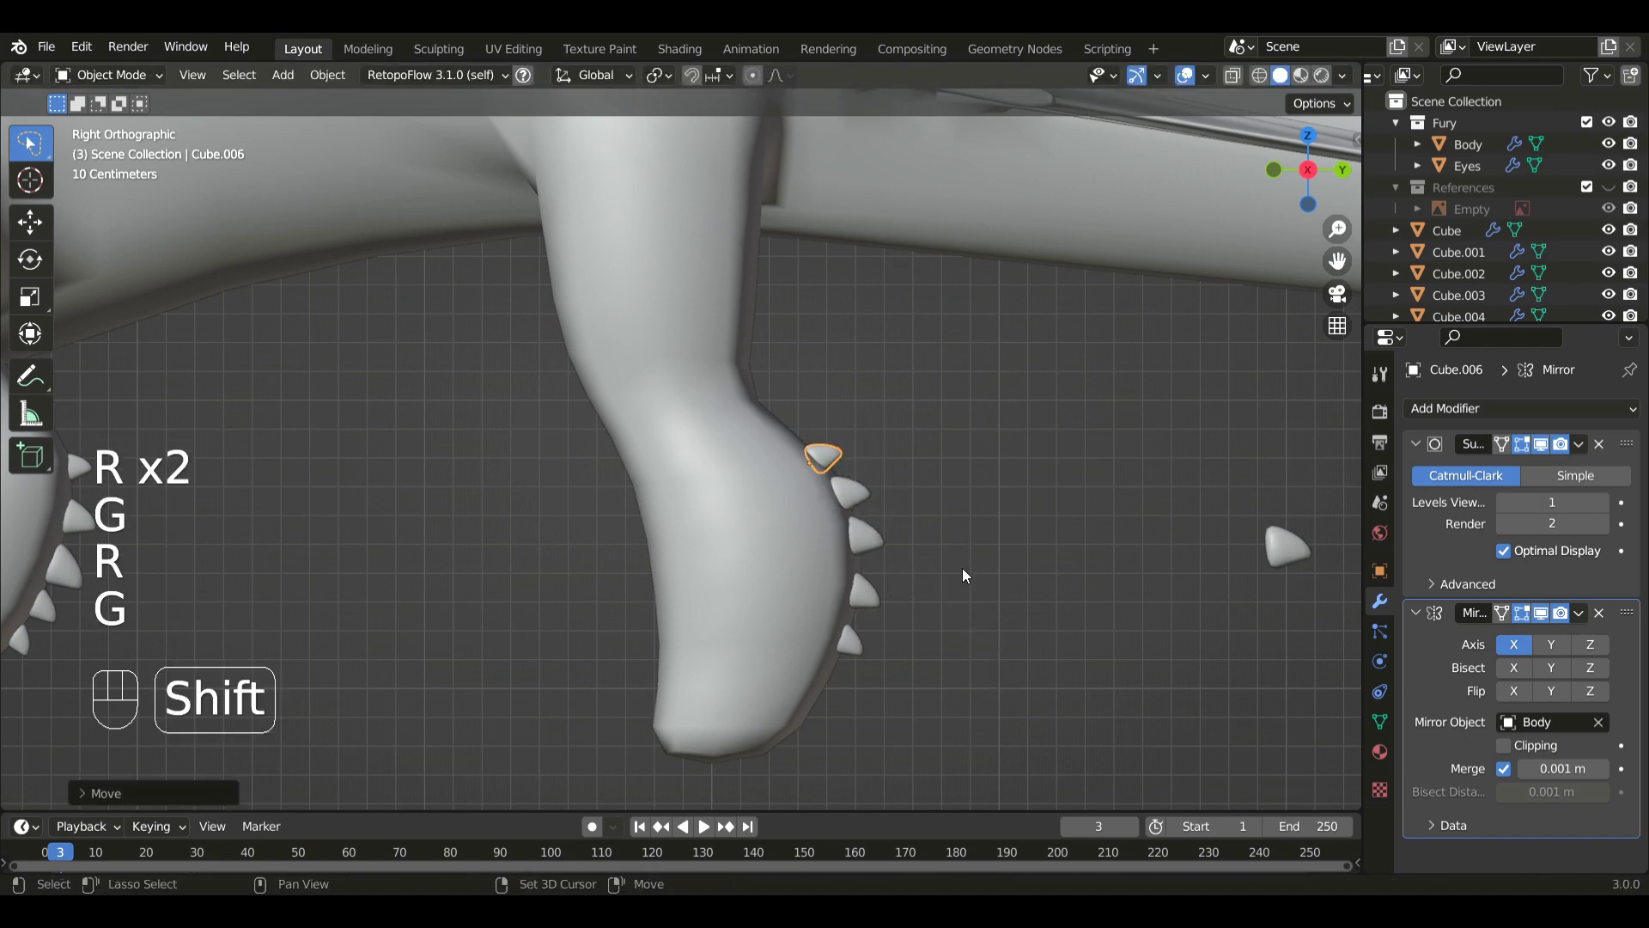
key("r")
left_click(932, 519)
- Move the fourth and lowest hind leg spines slightly up and rotate the lowest one to even the spacing
left_click(869, 592)
key("g")
left_click(945, 588)
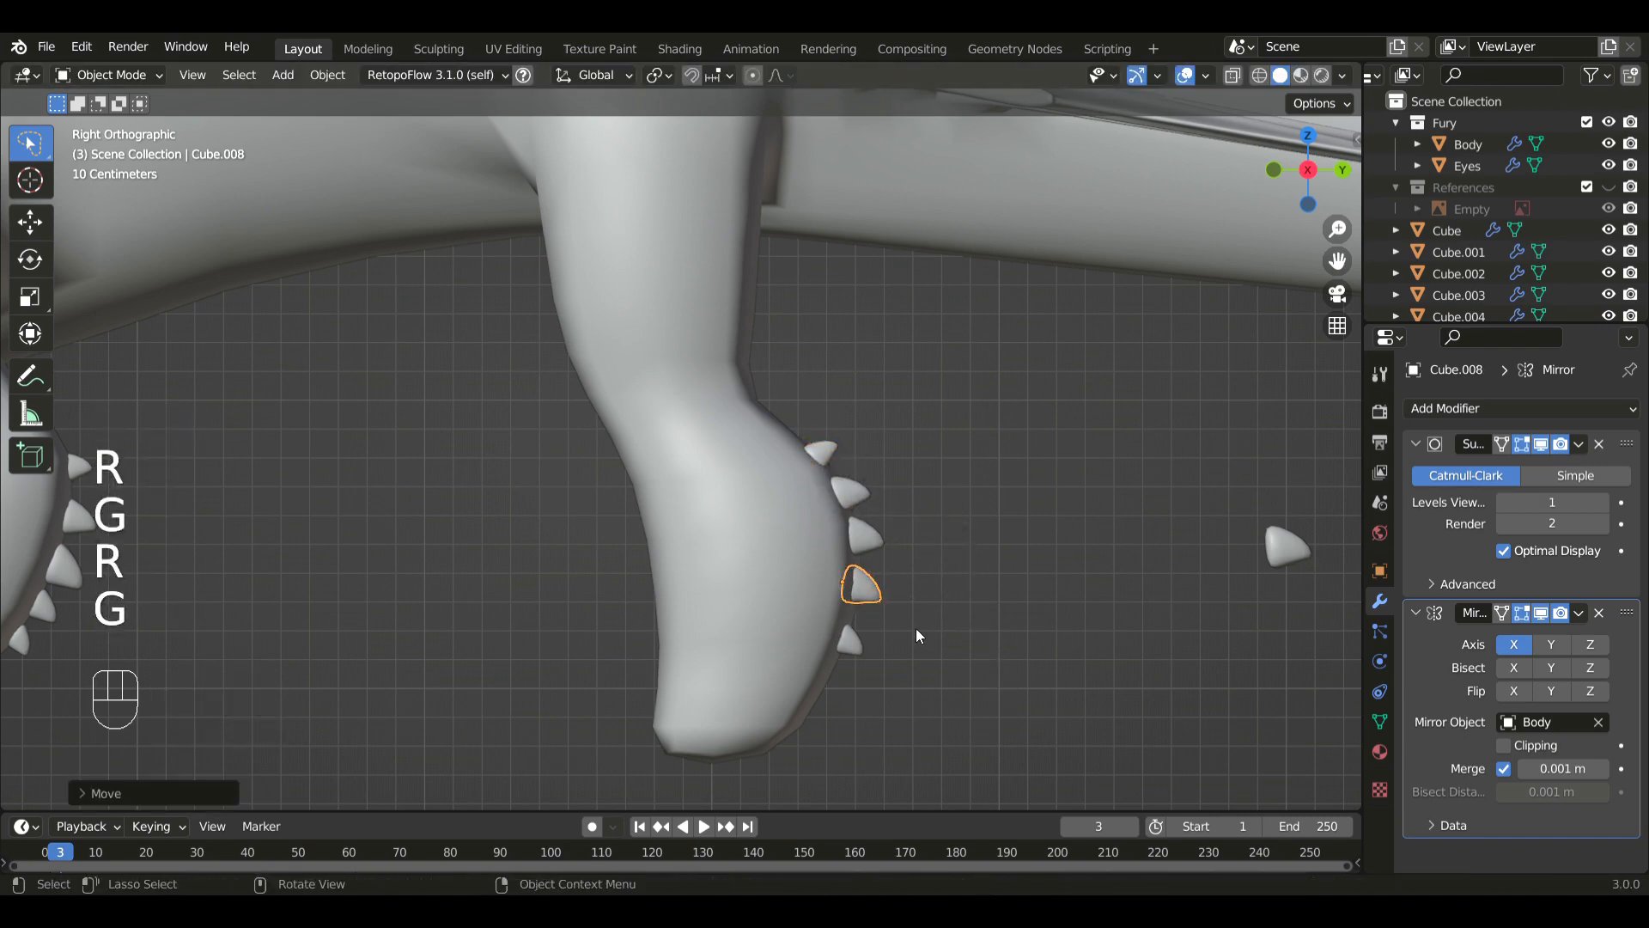
left_click(859, 637)
key("g")
left_click(898, 565)
key("r")
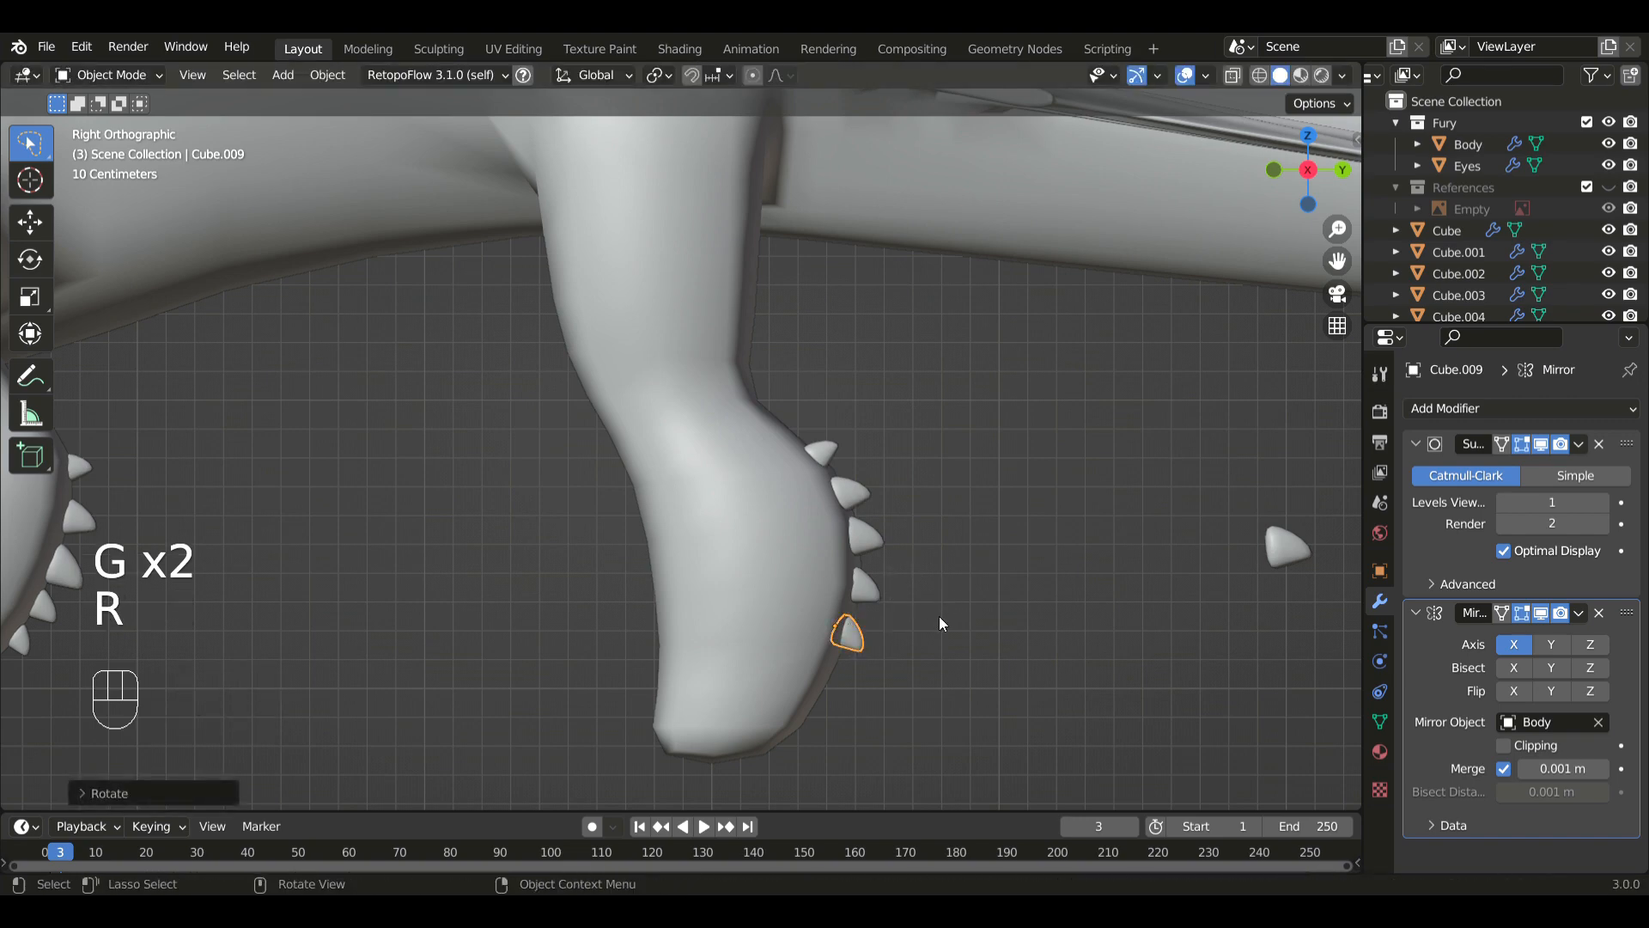
key("g")
key("r")
left_click(883, 498)
- Move the spare spine up to the tail, just behind the end of the wing membrane
scroll(883, 498, "down", 2)
scroll(883, 498, "down", 2)
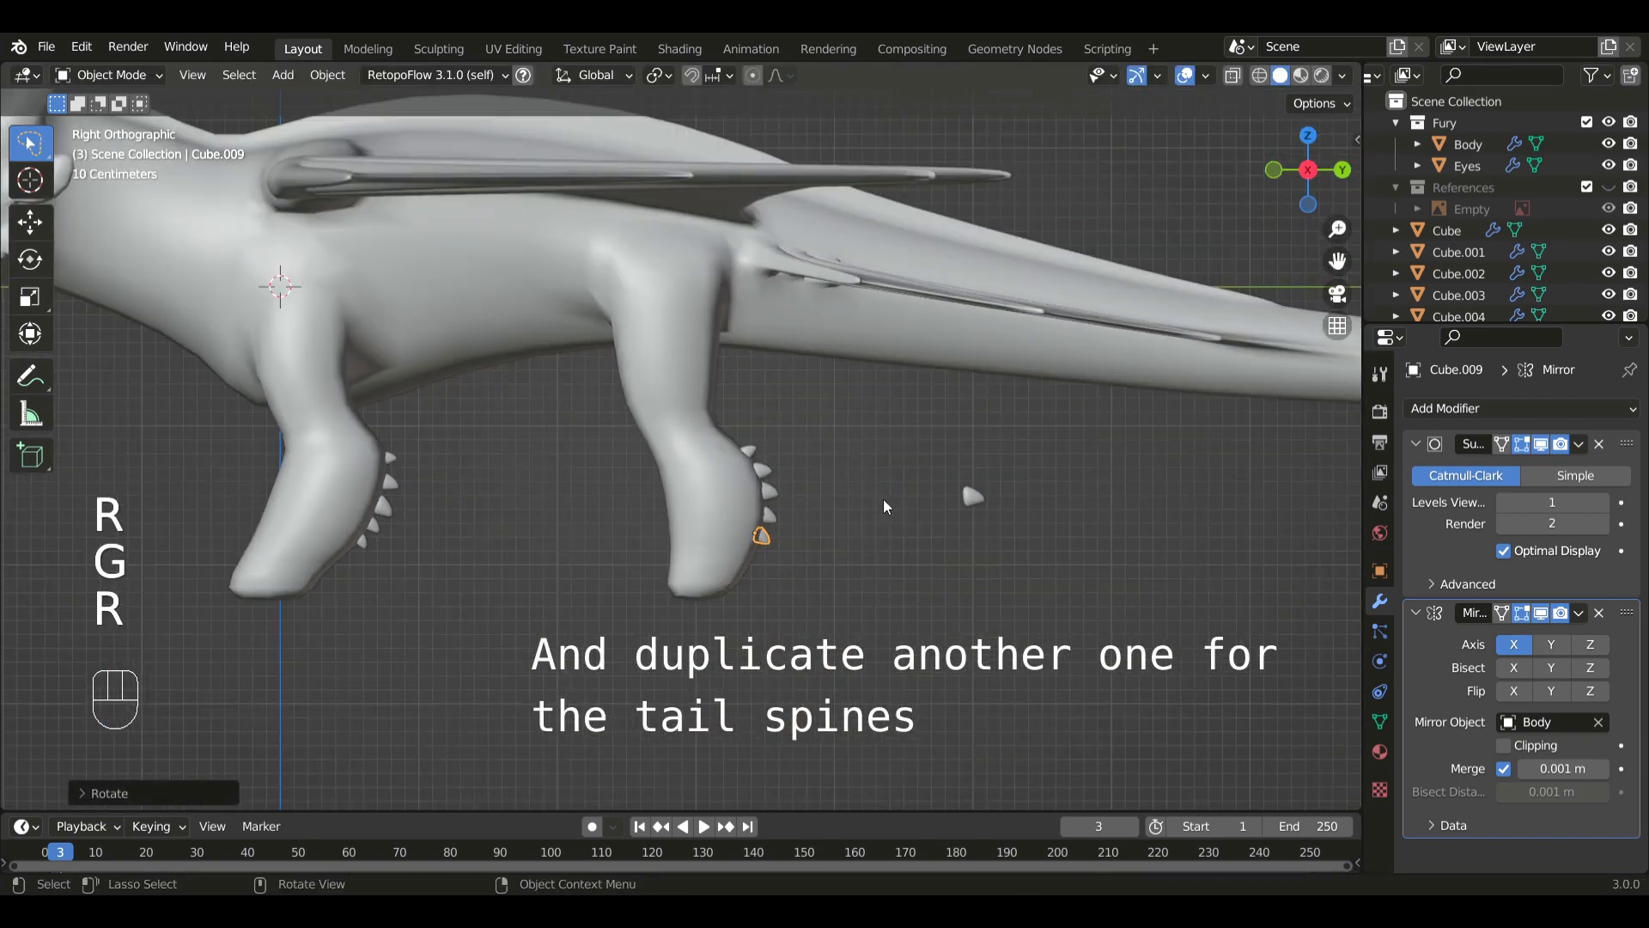
left_click(977, 493)
middle_click_drag(1110, 520, 753, 574, "shift")
key("g")
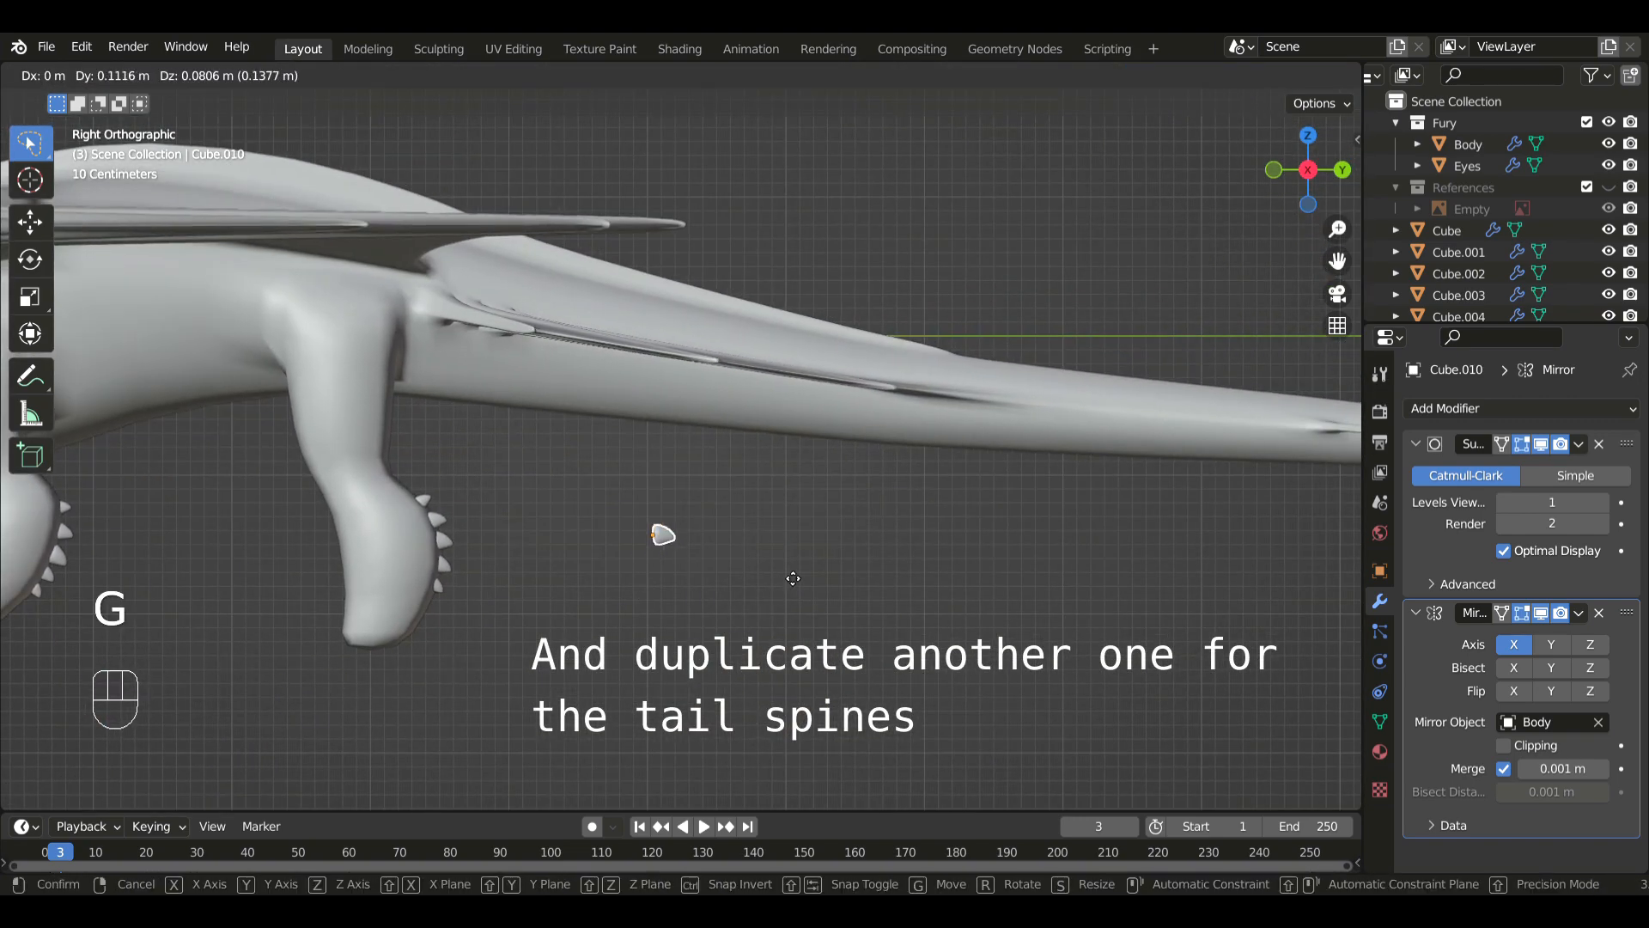
left_click(1015, 304)
- Rotate the tail spine about the Z axis and fine-tune it from above so its tip points outward from the tail
middle_click_drag(1016, 304, 996, 525, "shift")
key("r")
key("z")
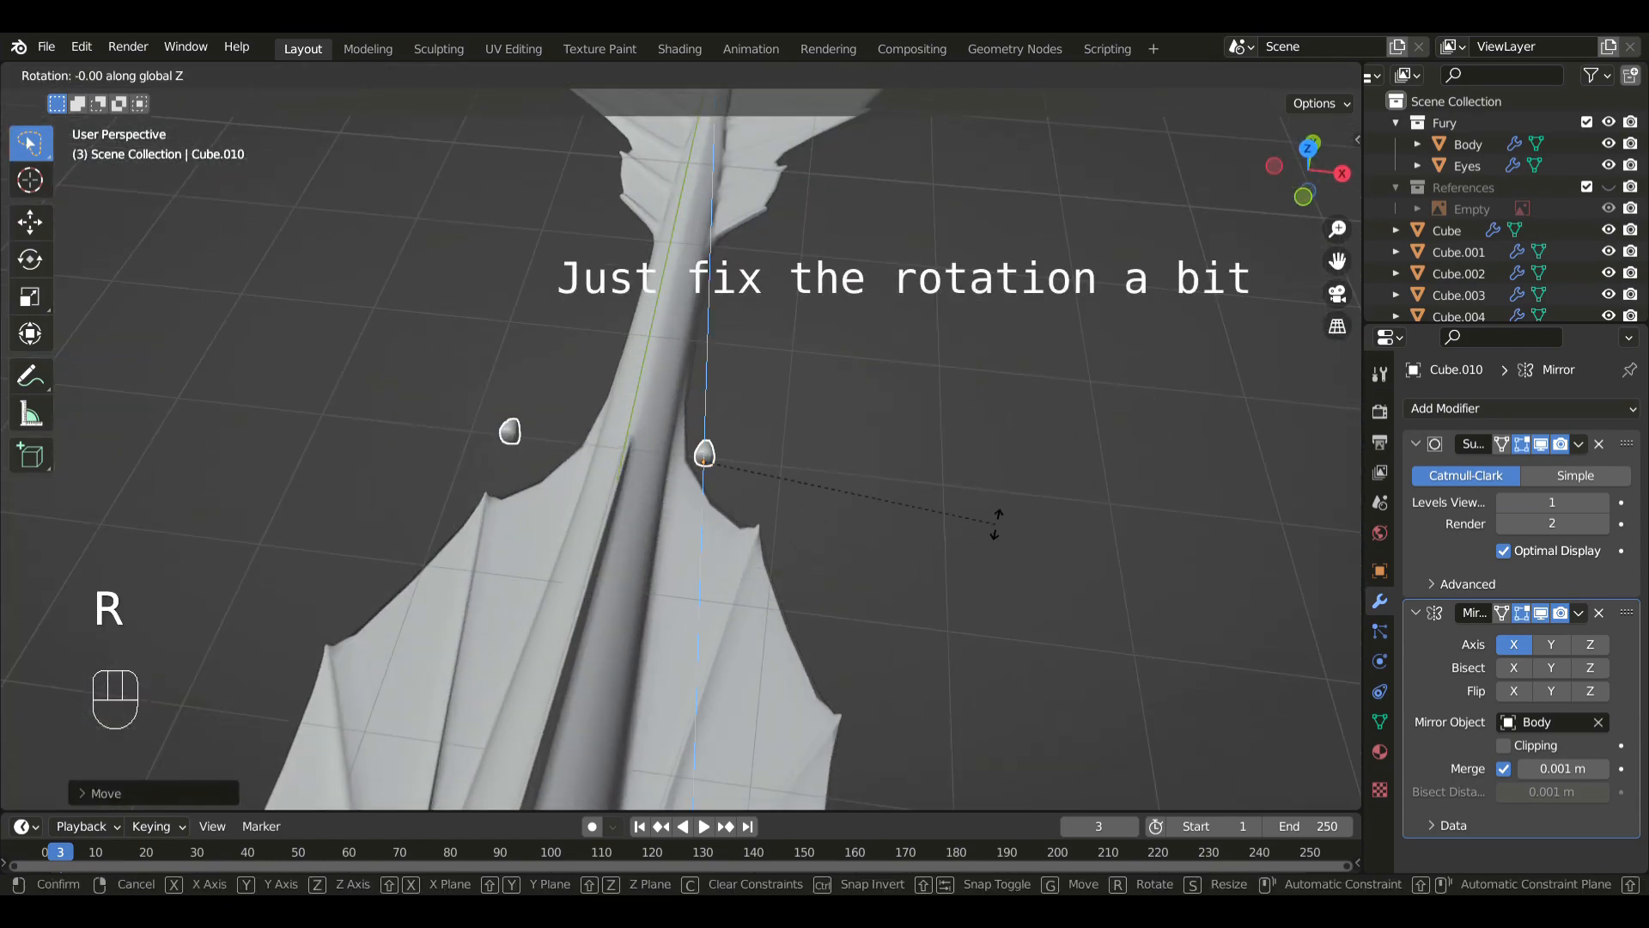
left_click(691, 627)
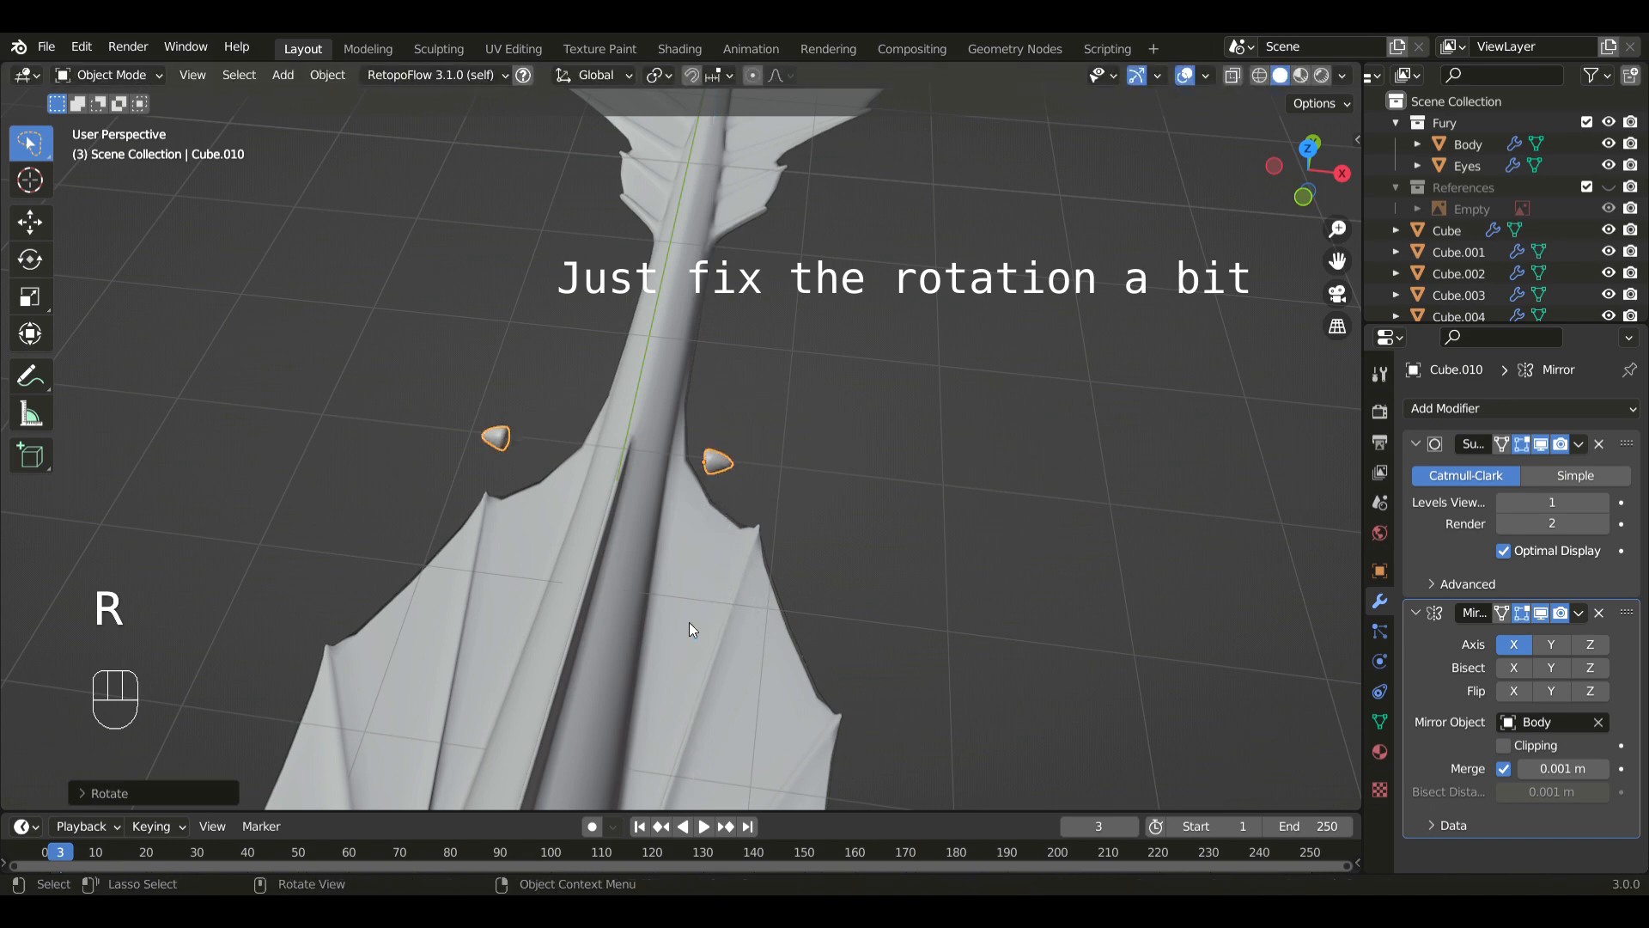
key("KP_7")
key("r")
left_click(1036, 608)
- Rotate the spine about -82 degrees in the side view so its long side lies along the tail
key("KP_3")
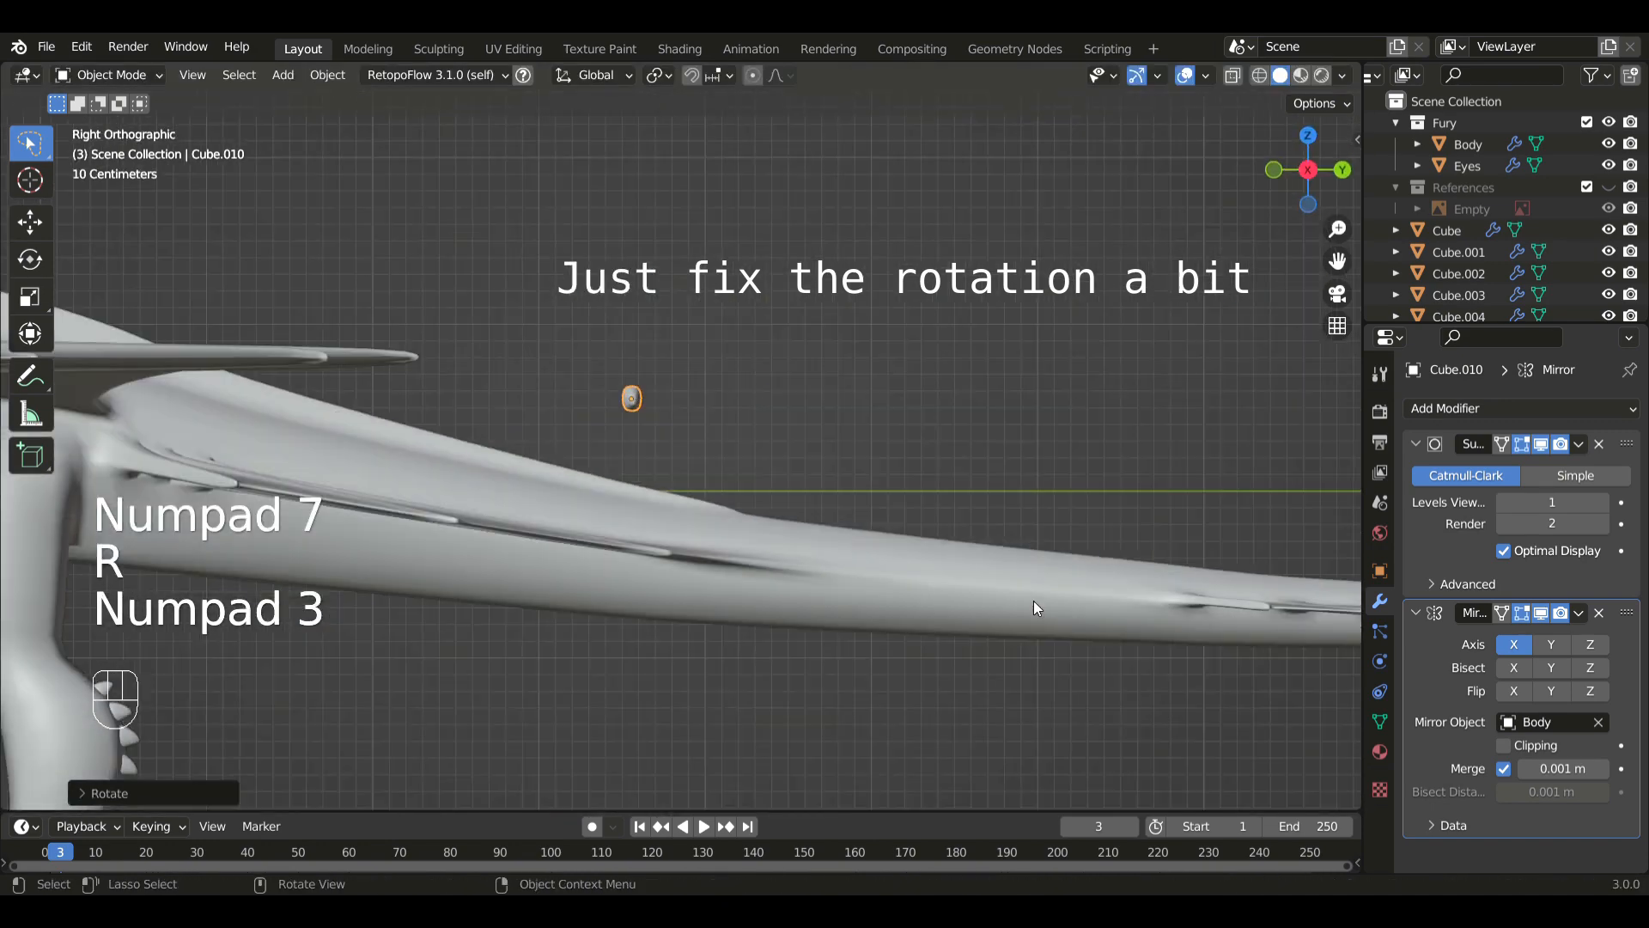
key("r")
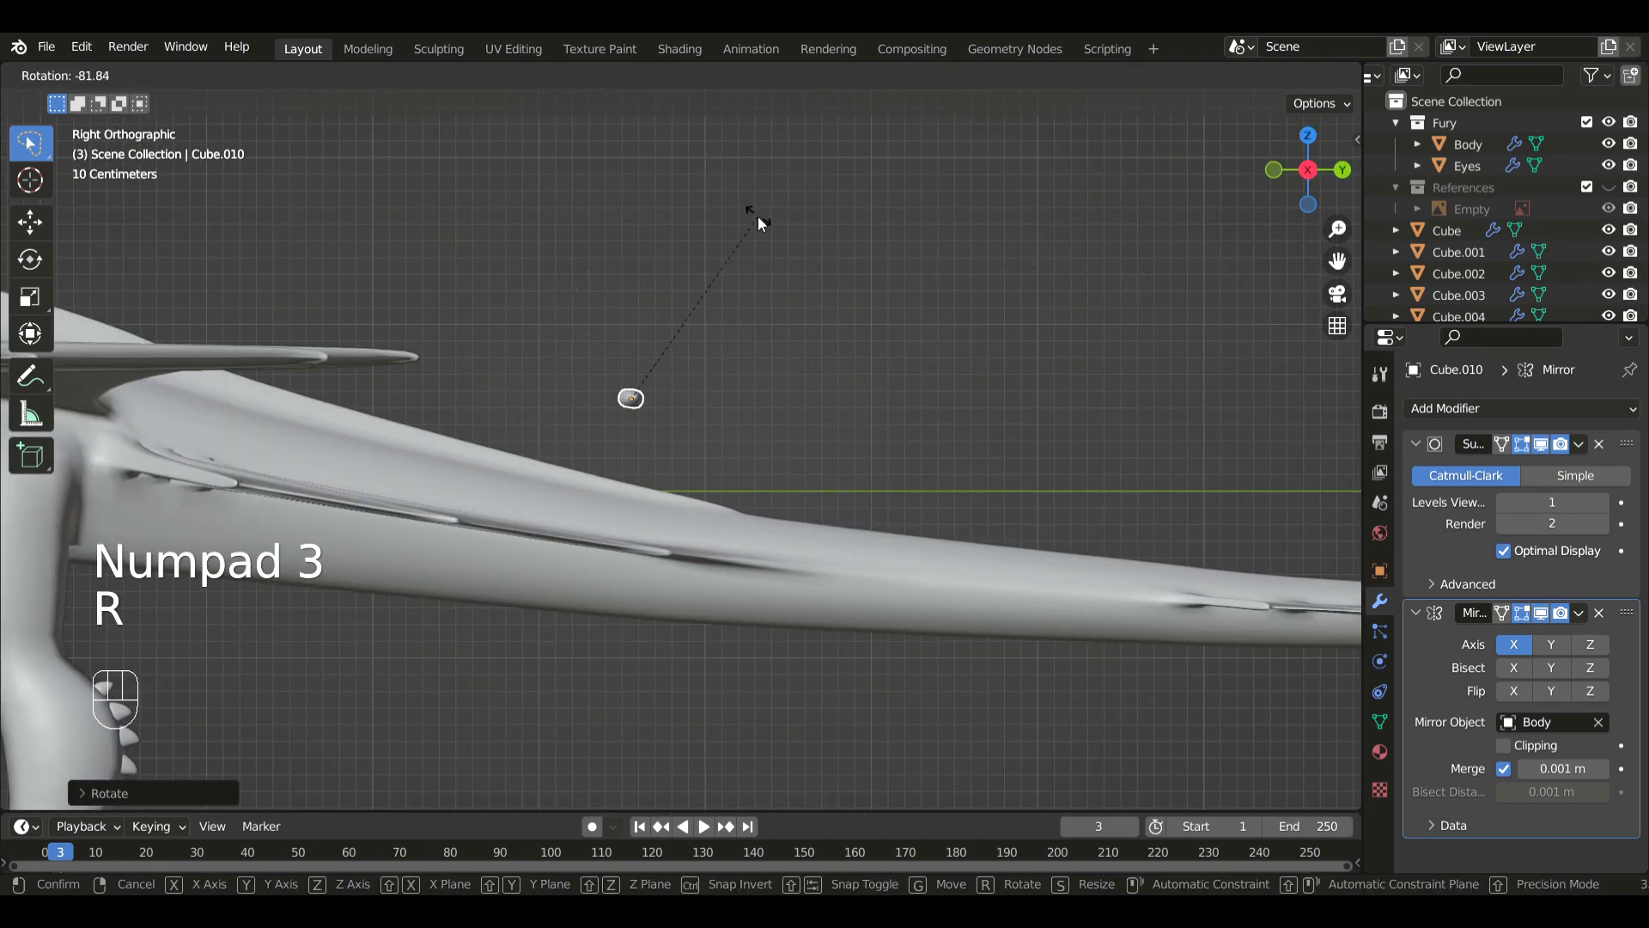
left_click(758, 214)
- Check the spine pair's angle from behind, and resize it slightly in the top view
middle_click_drag(862, 464, 1042, 504)
key("KP_1")
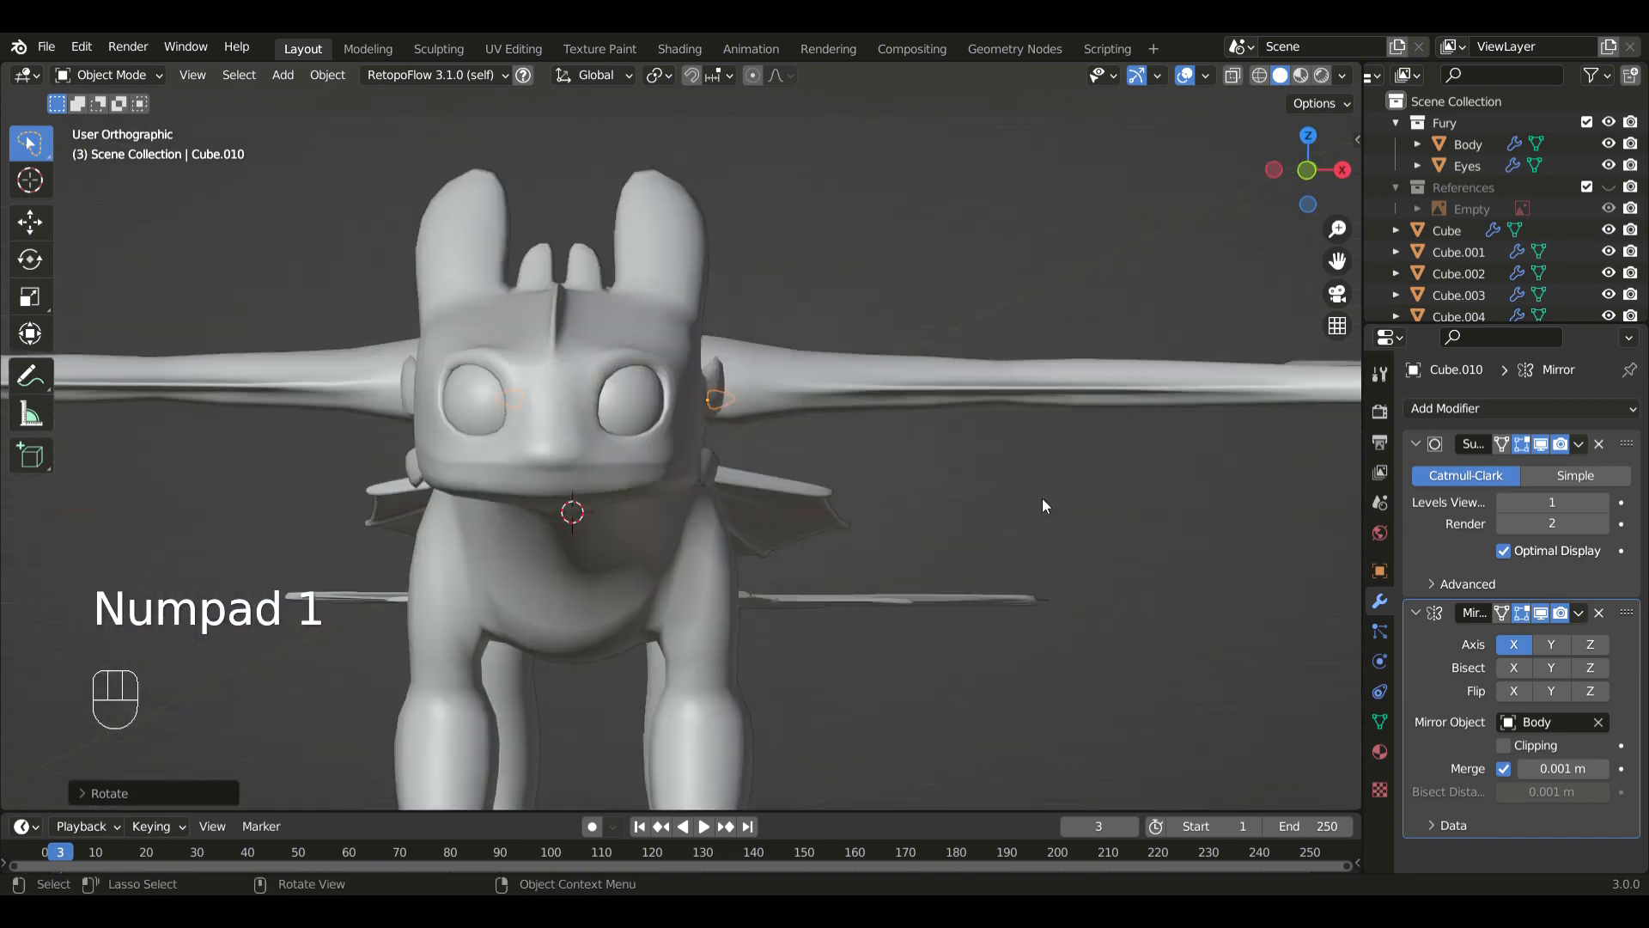
key("KP_9")
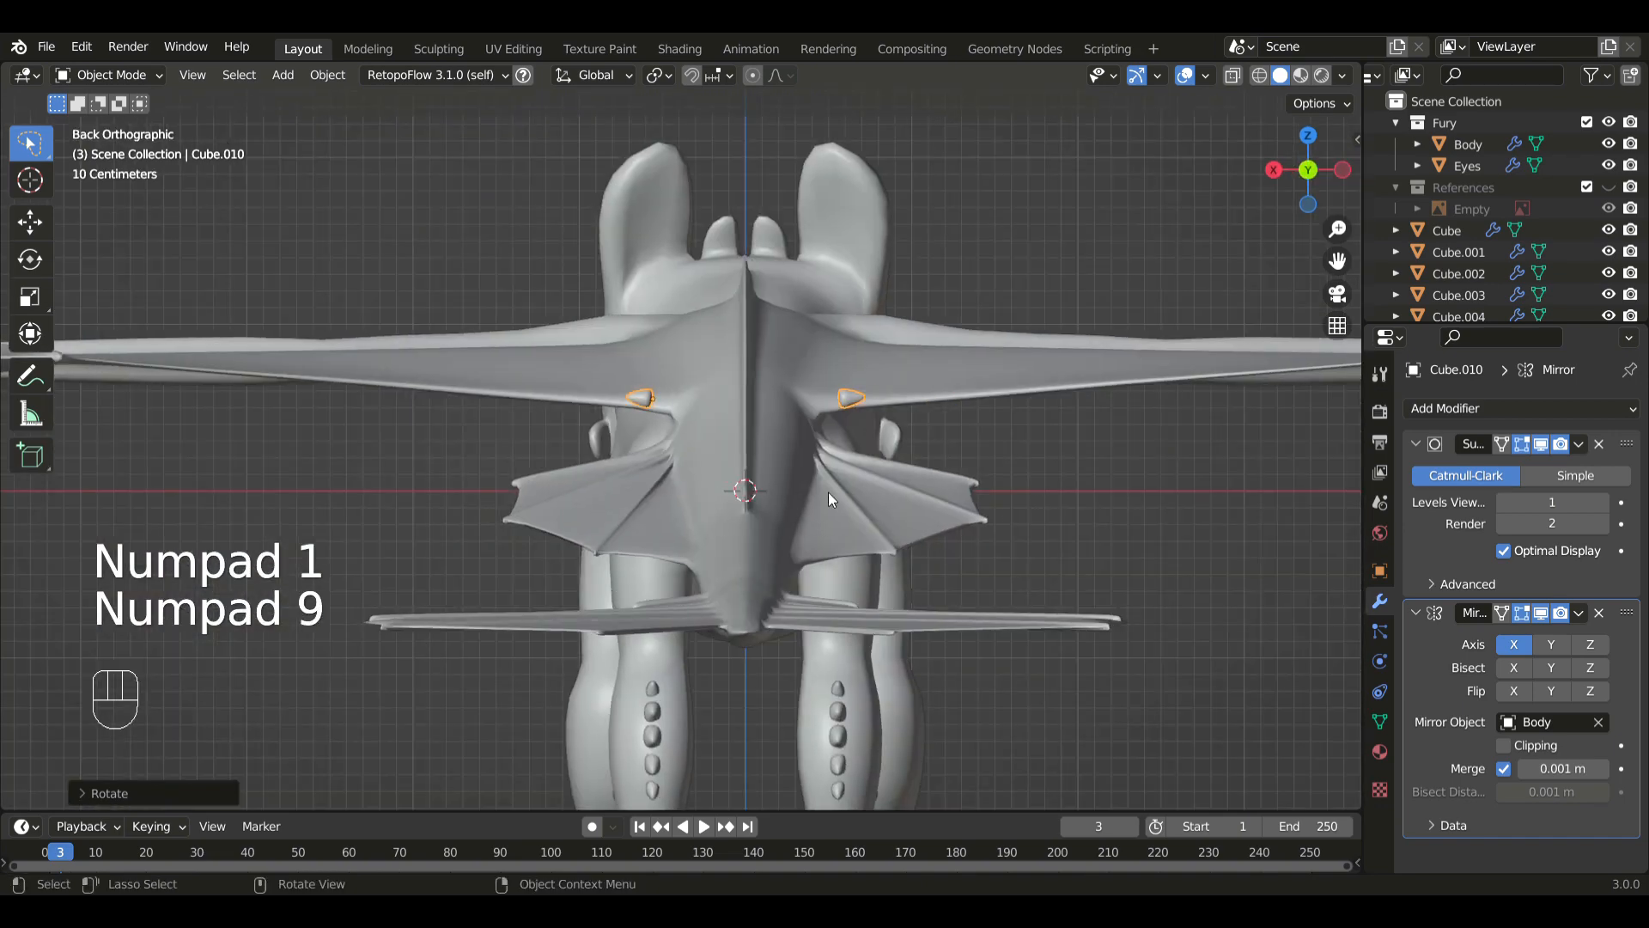
key("r")
right_click(867, 478)
key("KP_7")
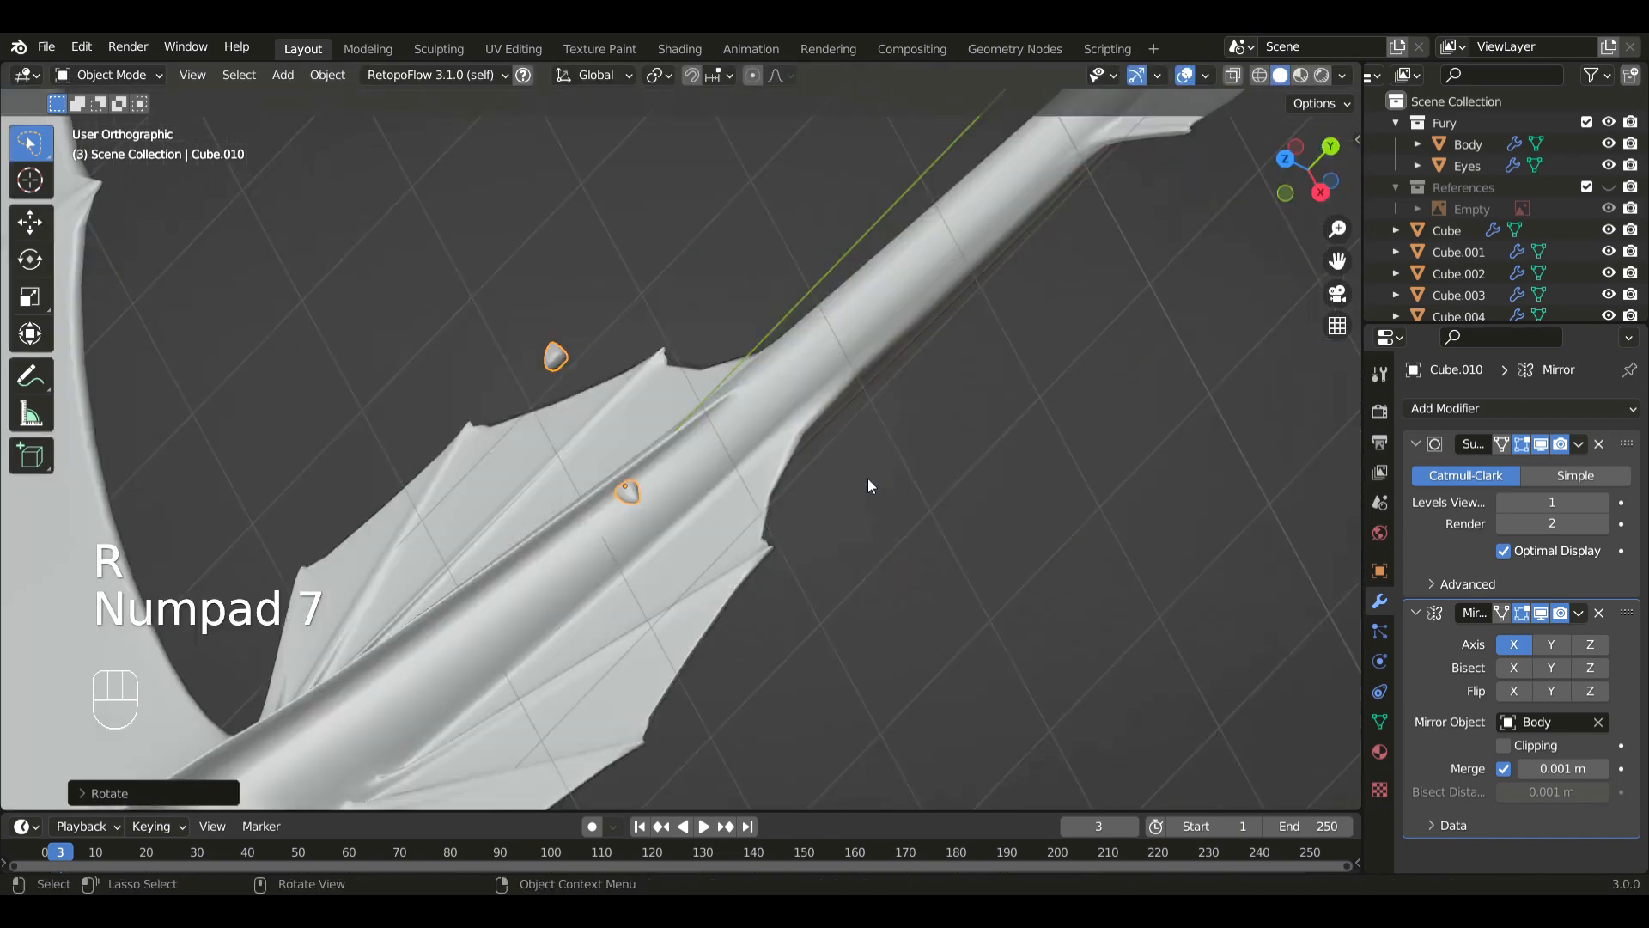
key("s")
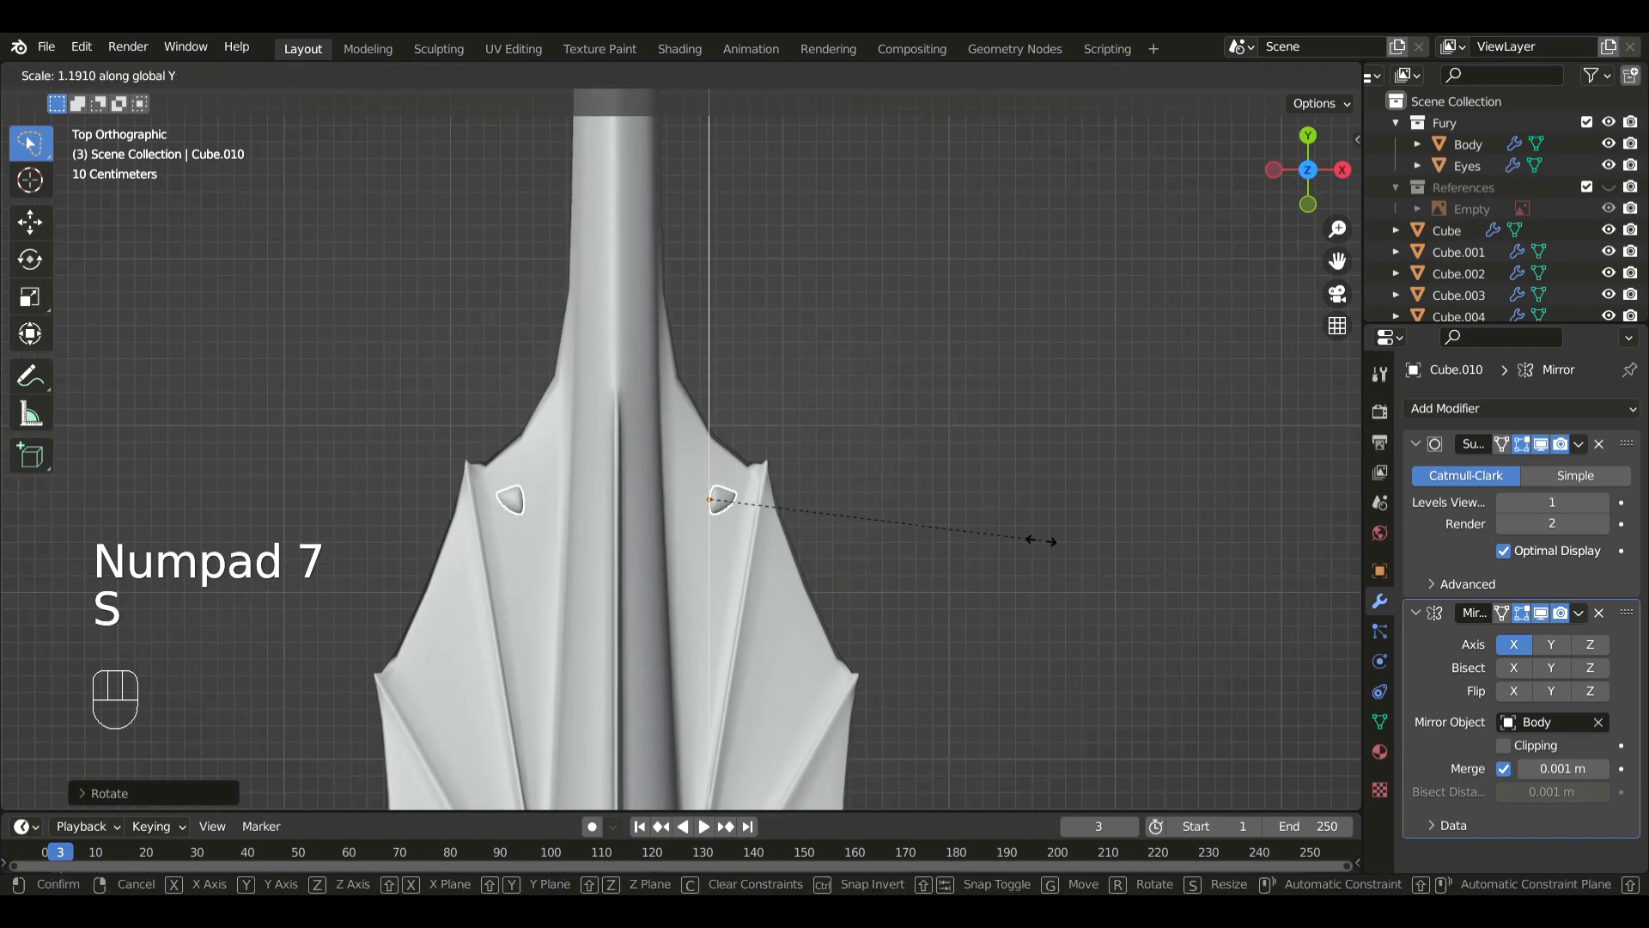
right_click(1048, 541)
key("s")
right_click(955, 550)
- Move the spine pair back against the sides of the tail, behind the rear membrane, and rotate it slightly
key("g")
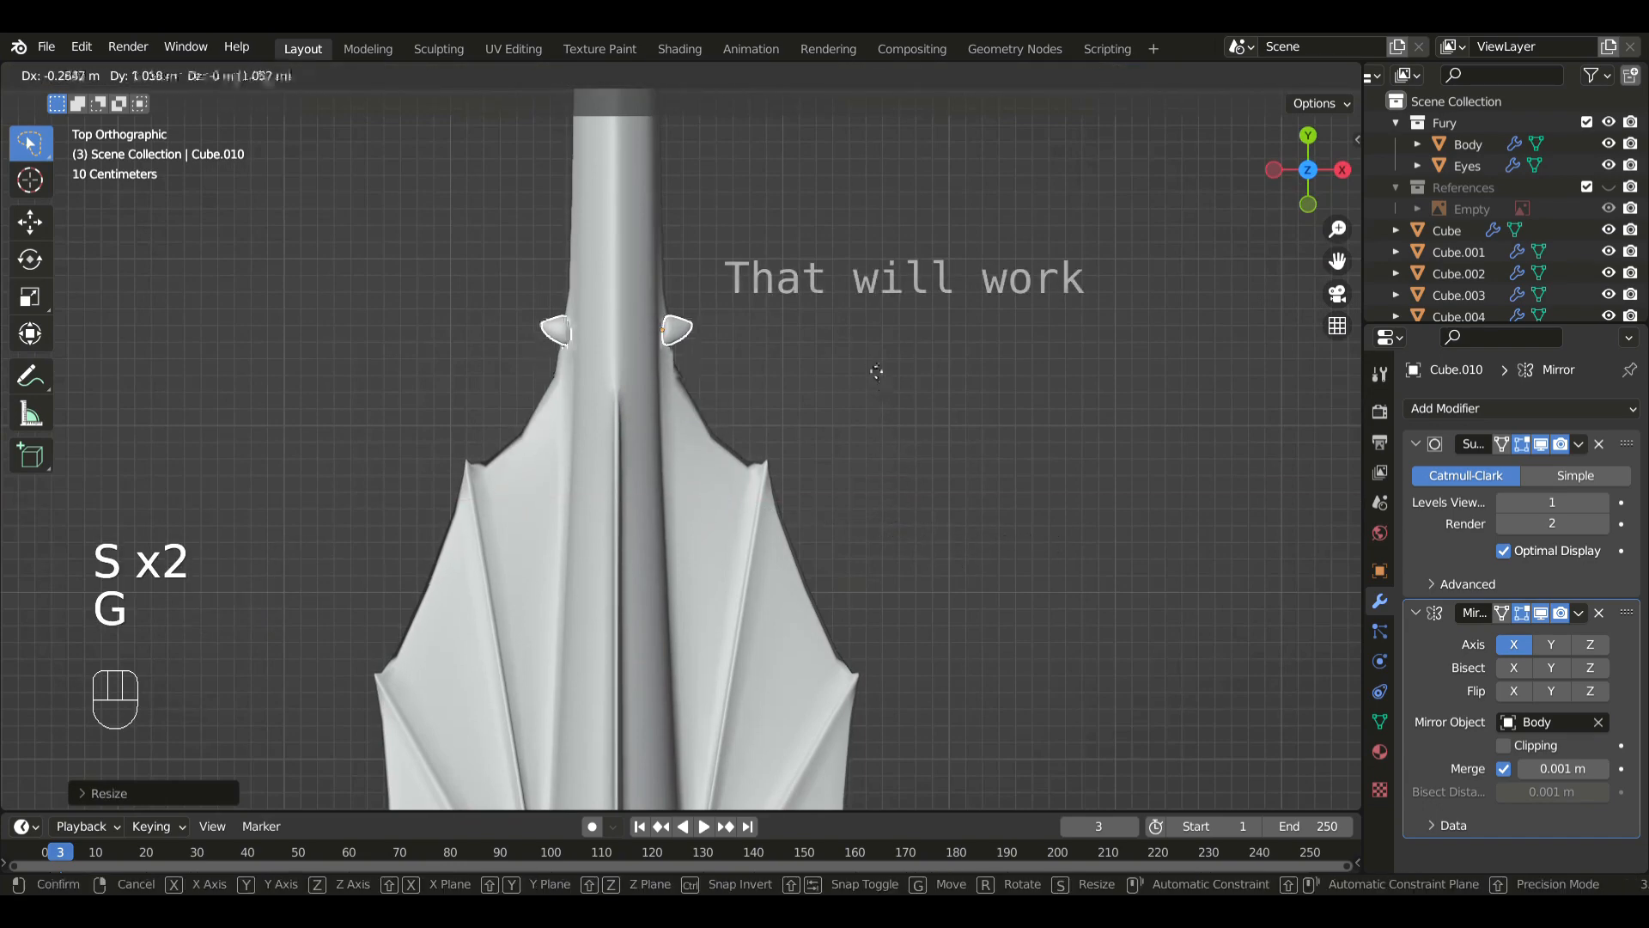
left_click(816, 348, "shift")
middle_click_drag(816, 342, 865, 539, "shift")
scroll(865, 540, "down", 2)
key("r")
left_click(893, 529)
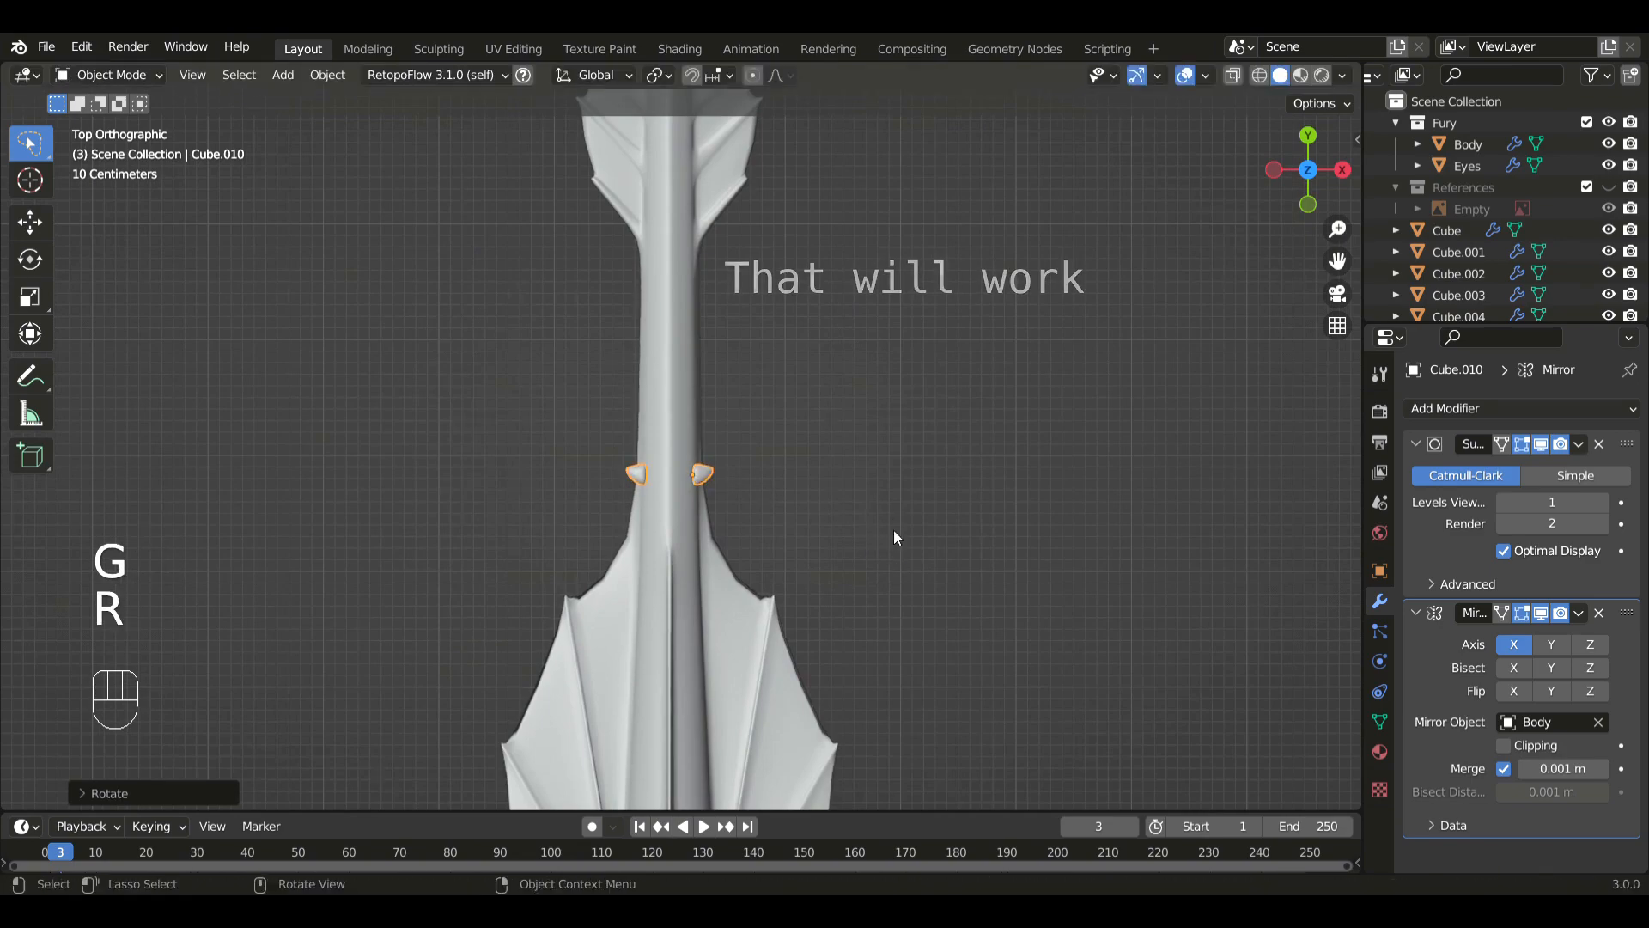
- Lower the spine along the Z axis in the side view until it sits on the side of the tail
scroll(855, 529, "up", 3)
key("KP_3")
key("g")
middle_click(794, 481)
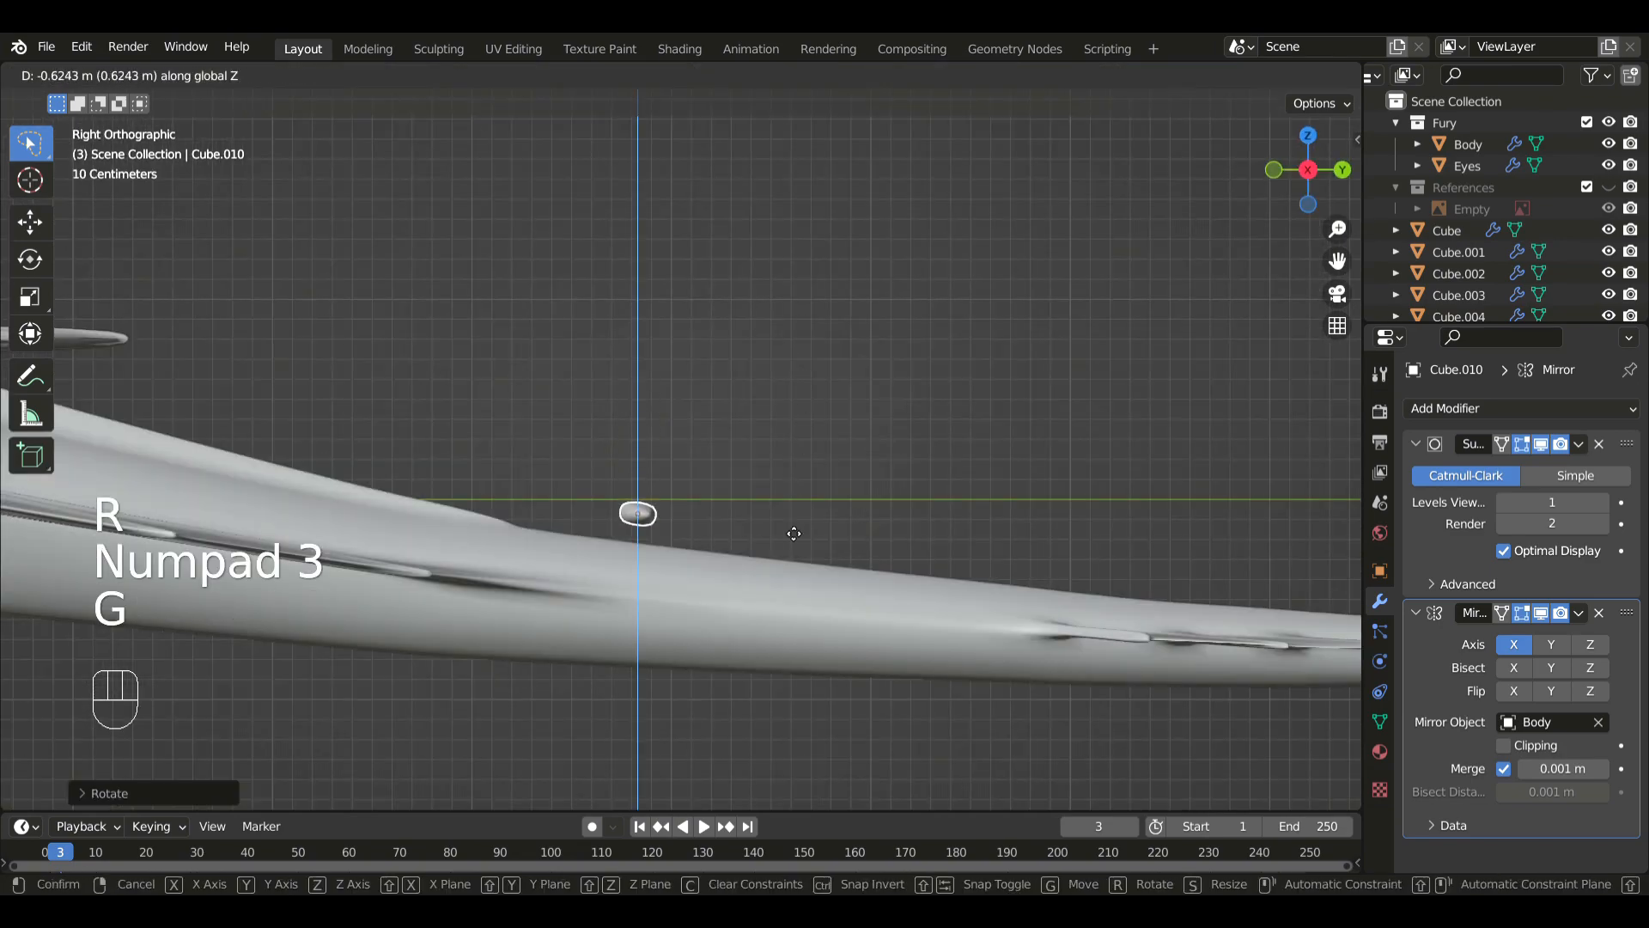
left_click(781, 622, "shift")
- Rotate the spine pair slightly in the top view and shift it outward and back so it protrudes from the tail's sides
key("KP_7")
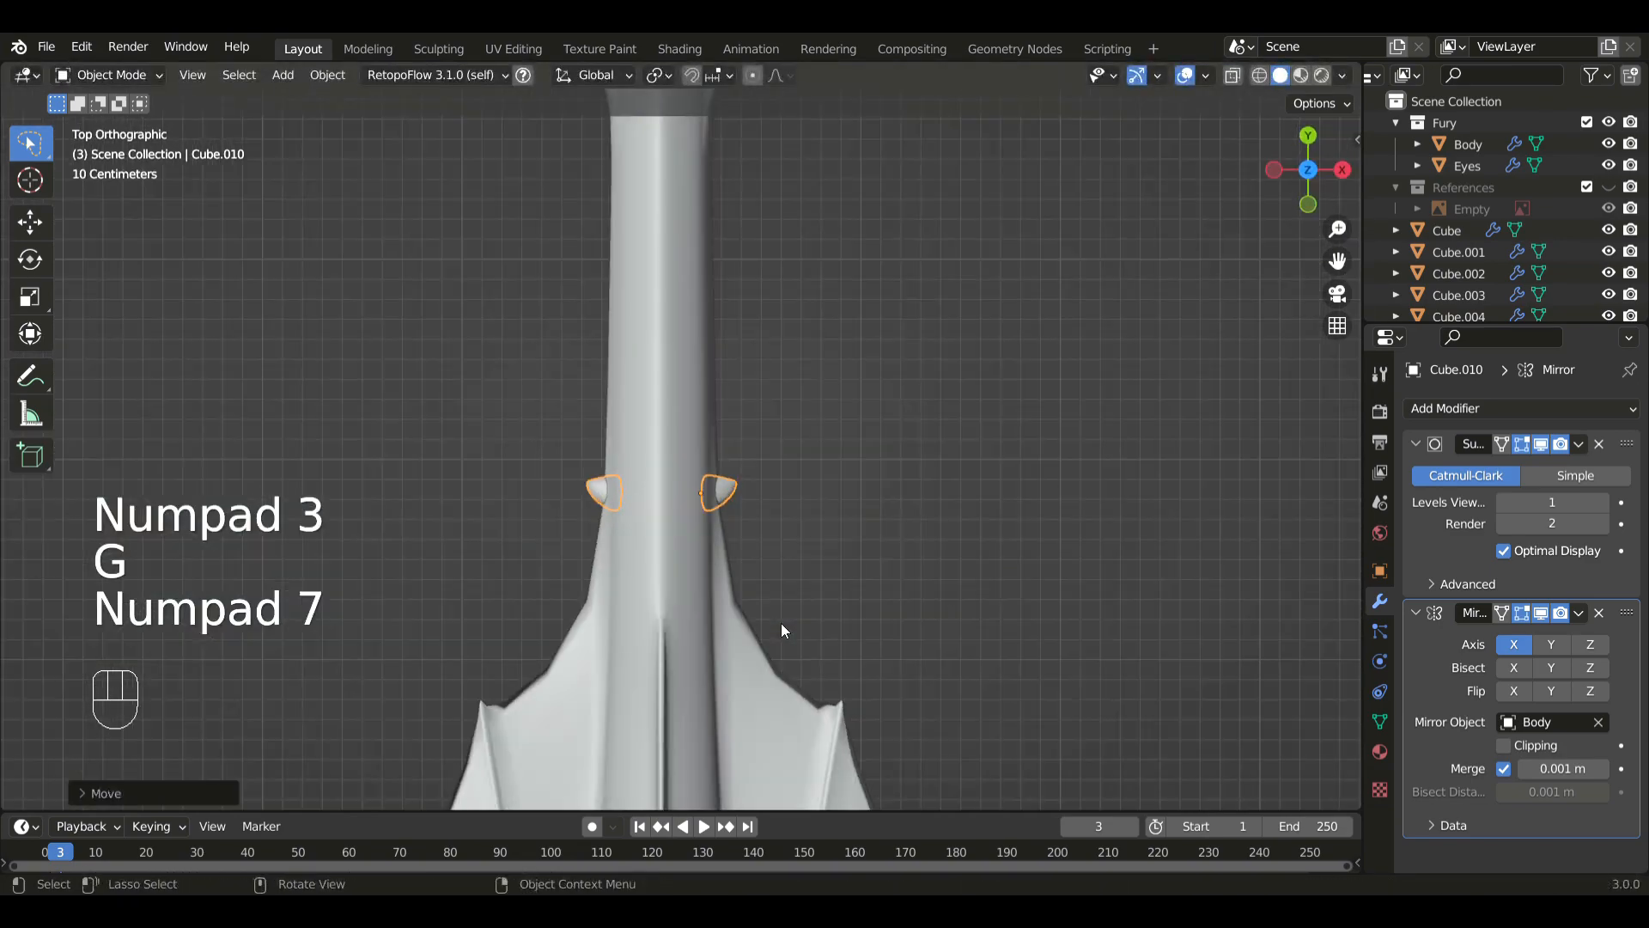
key("r")
left_click(875, 534)
key("g")
middle_click(881, 538)
key("g")
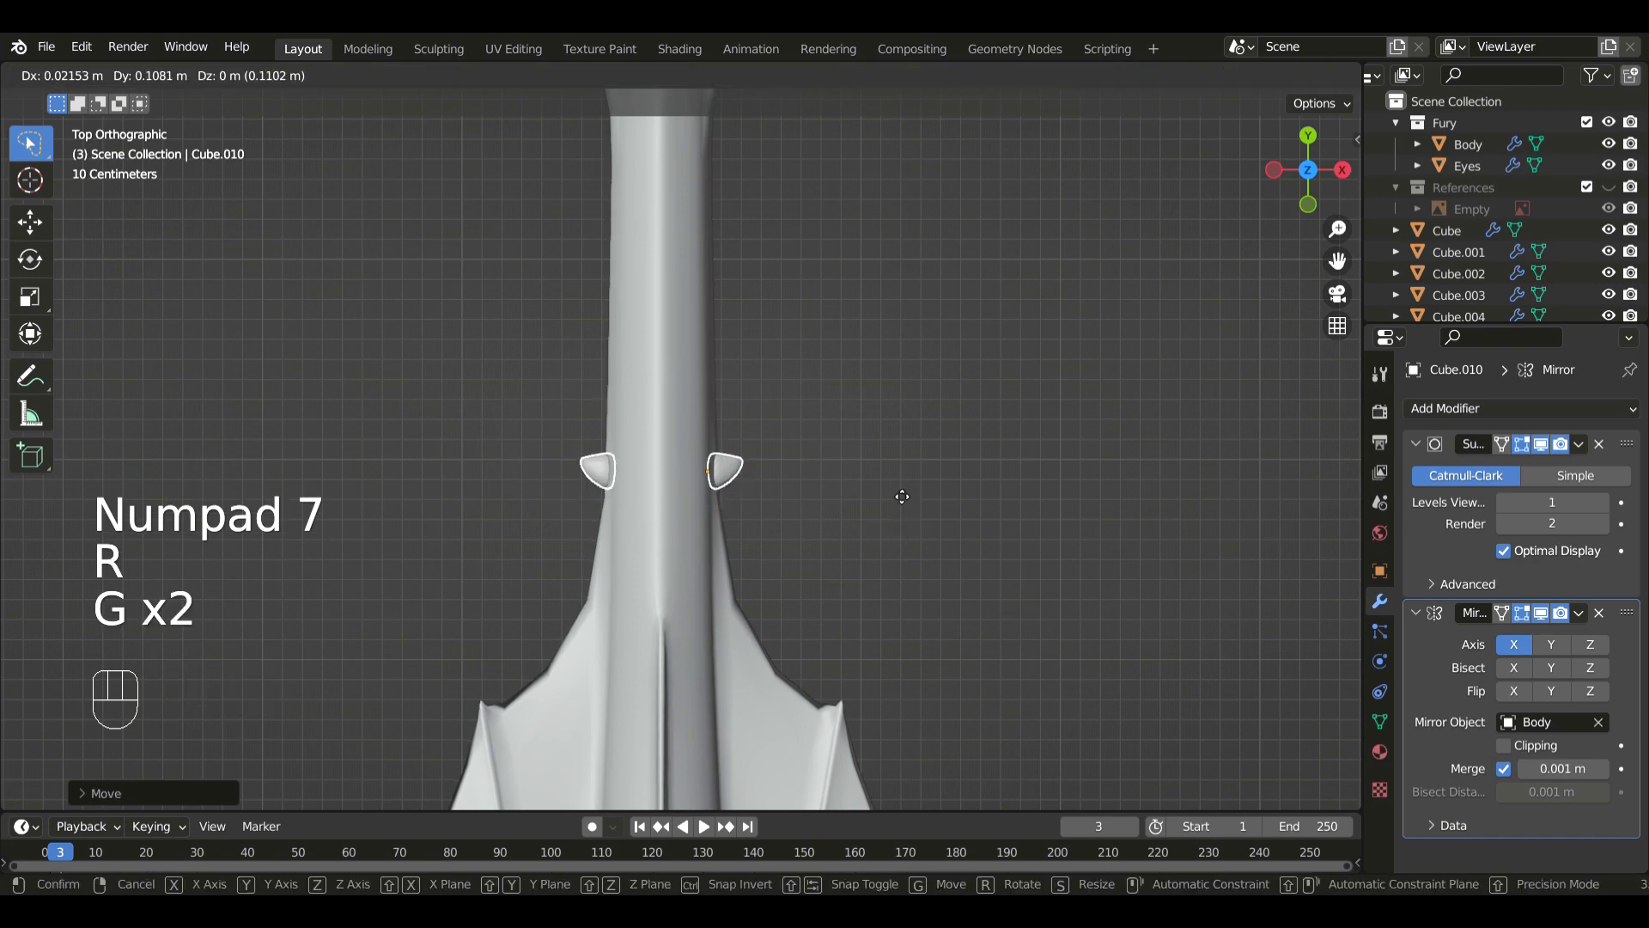
left_click(864, 301, "shift")
middle_click_drag(807, 431, 849, 625, "shift")
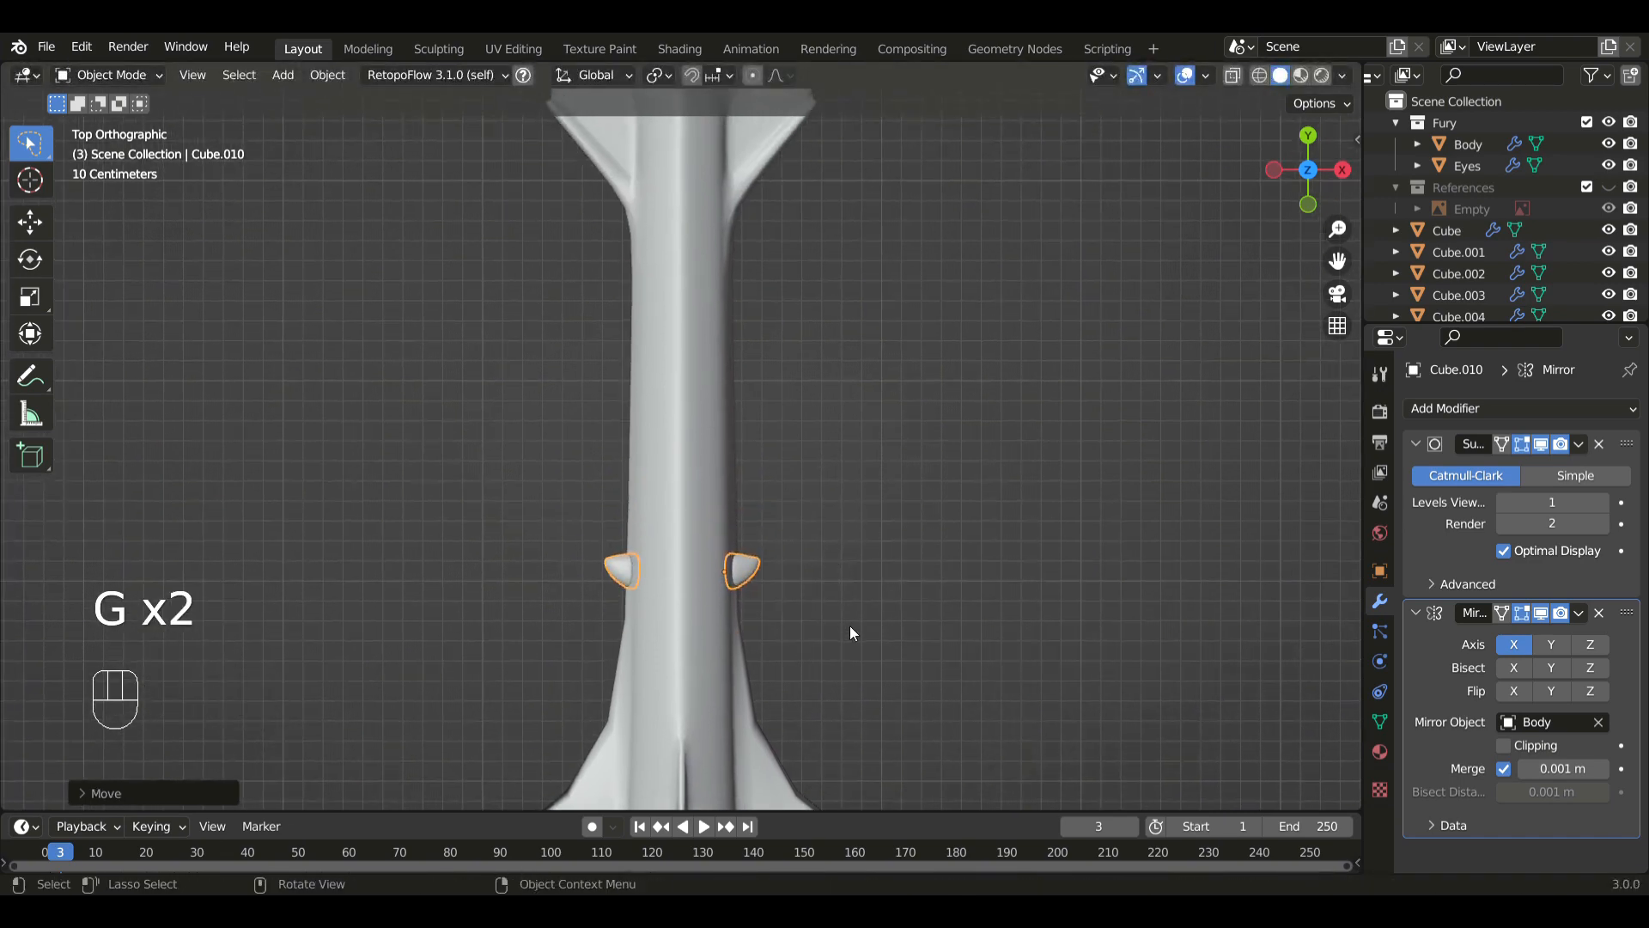
- Duplicate the spine pair six times, spacing the copies in a row along the tail up to the tail fin
key("shift+d")
left_click(762, 639, "shift")
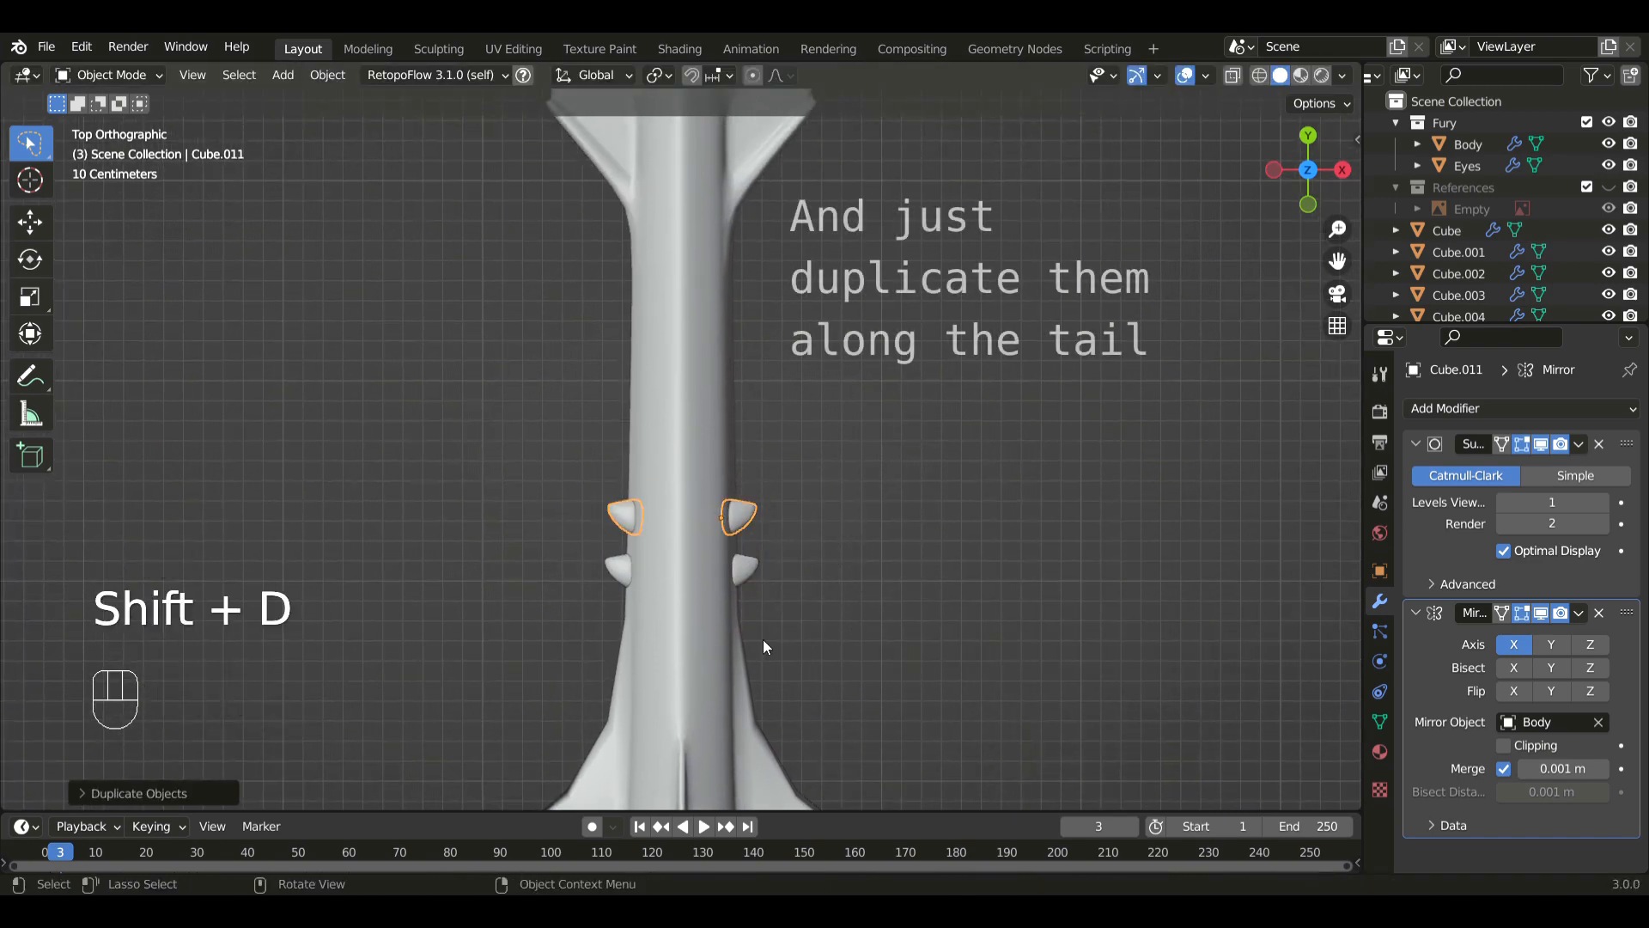
key("shift+d")
left_click(725, 564)
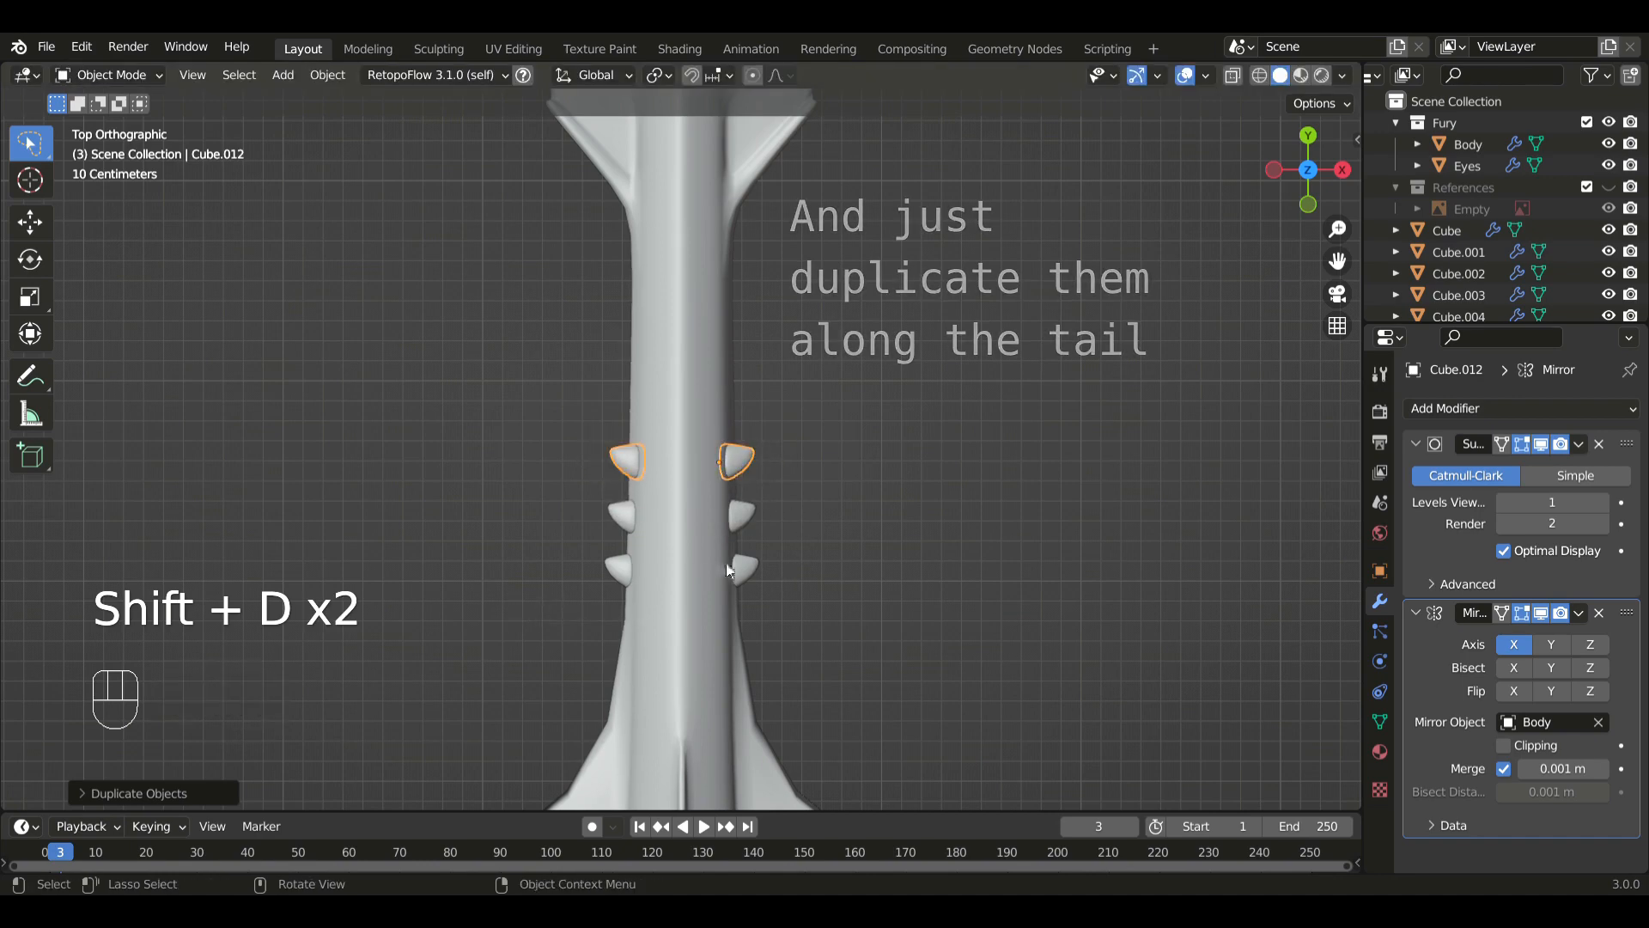
key("shift+d")
left_click(628, 400, "shift")
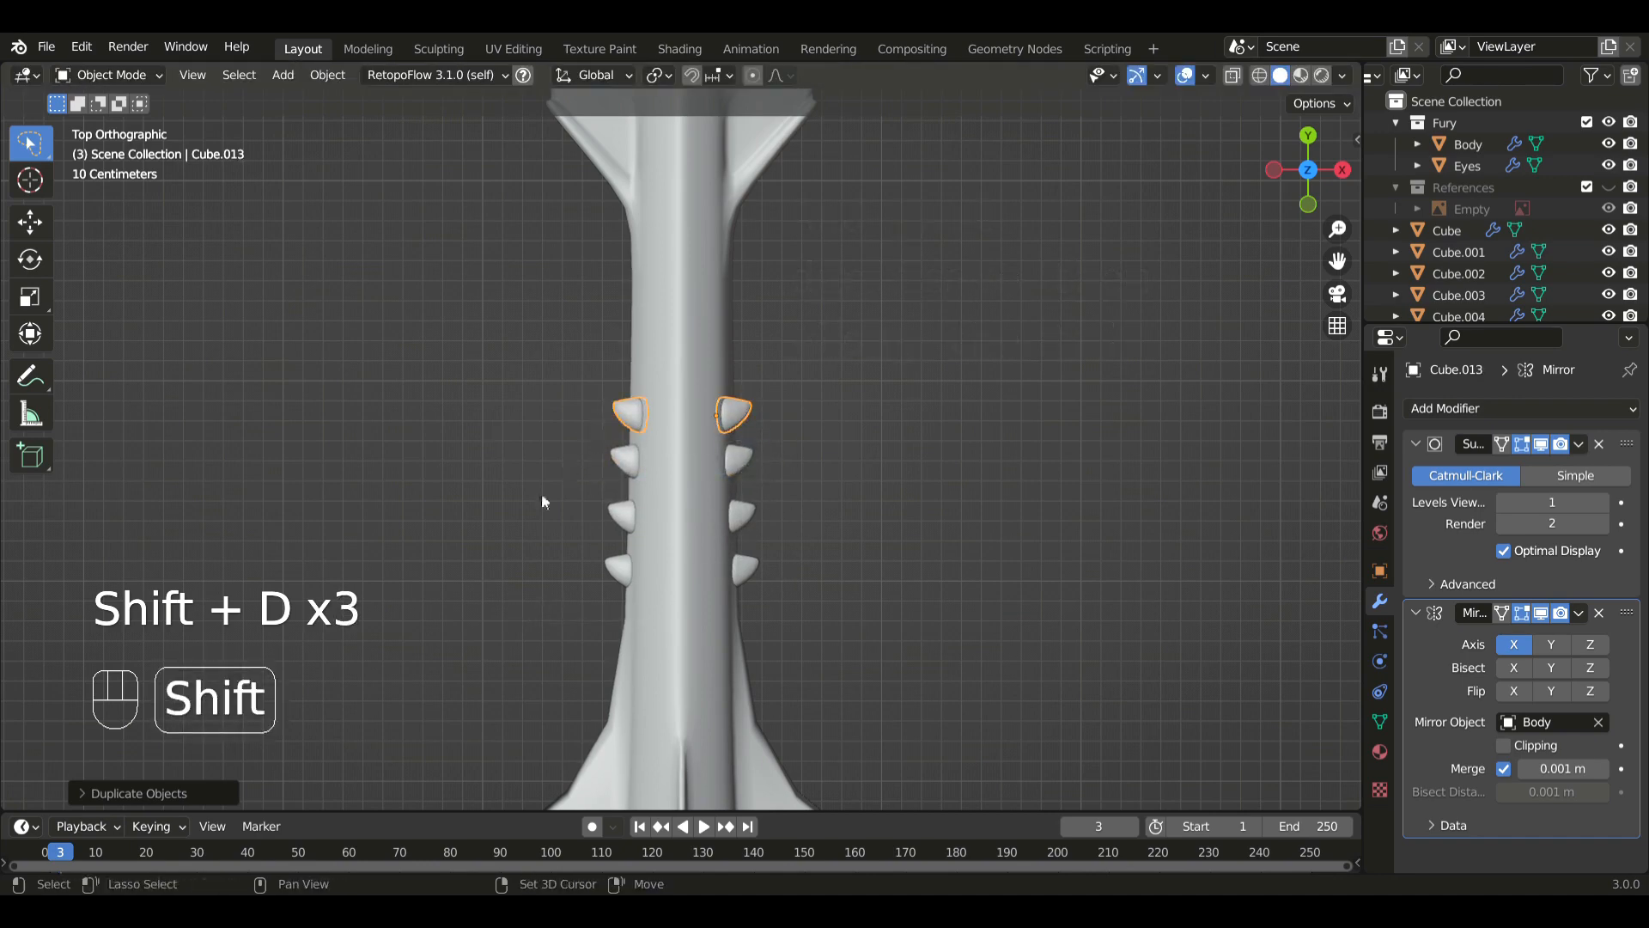
key("shift+d")
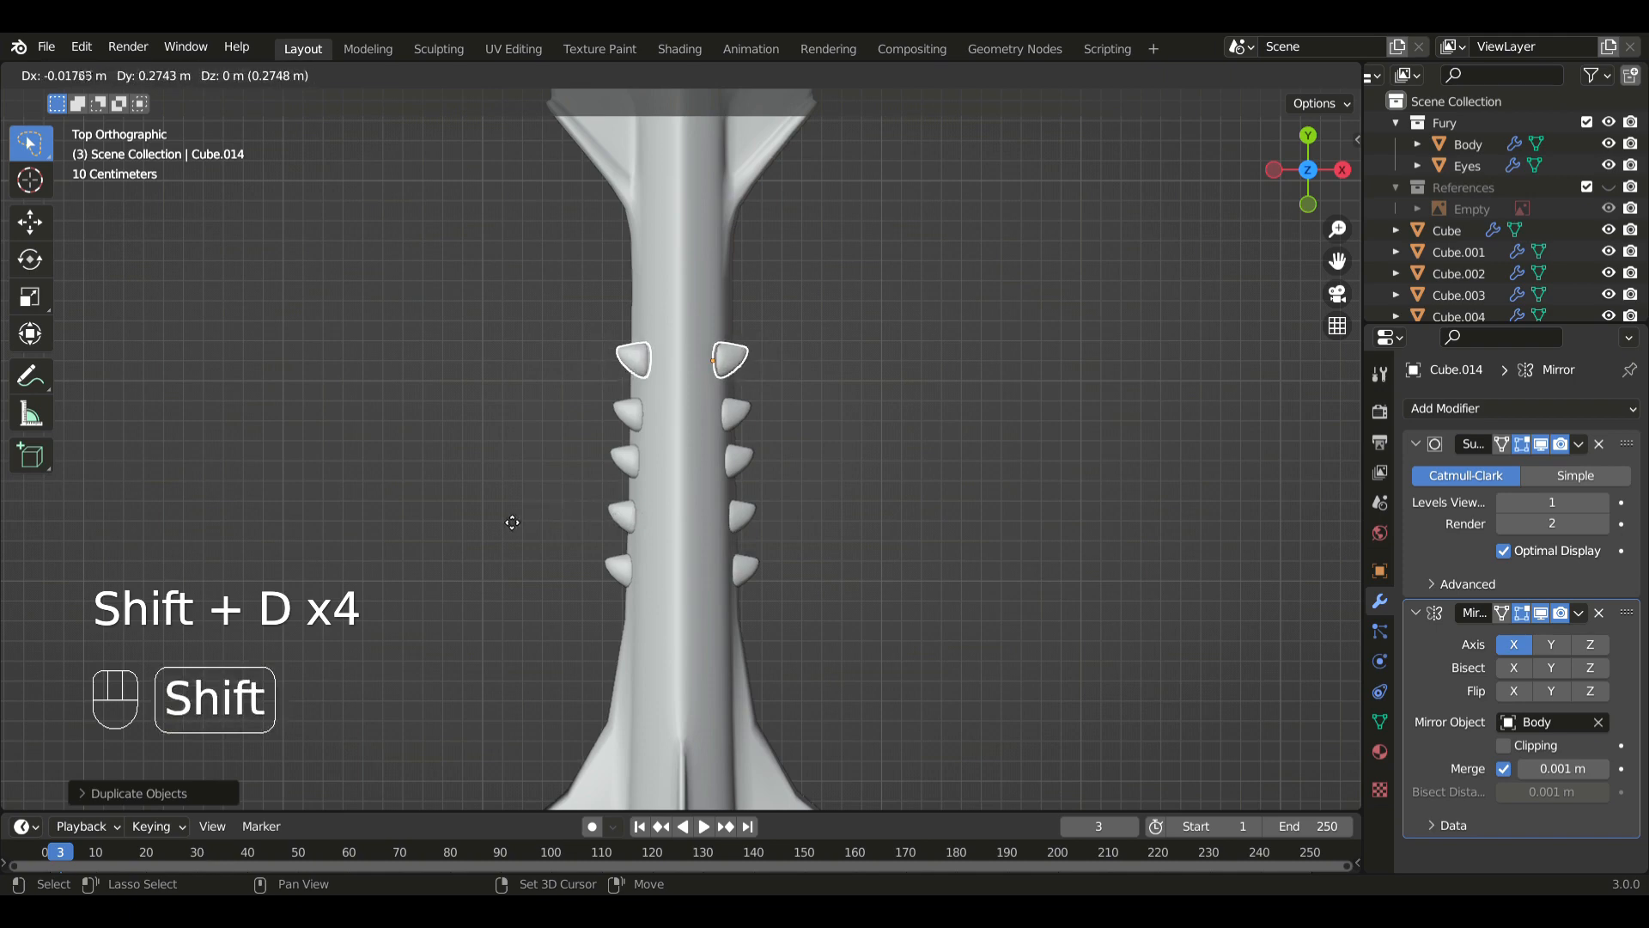
left_click(705, 495, "shift")
key("shift+d")
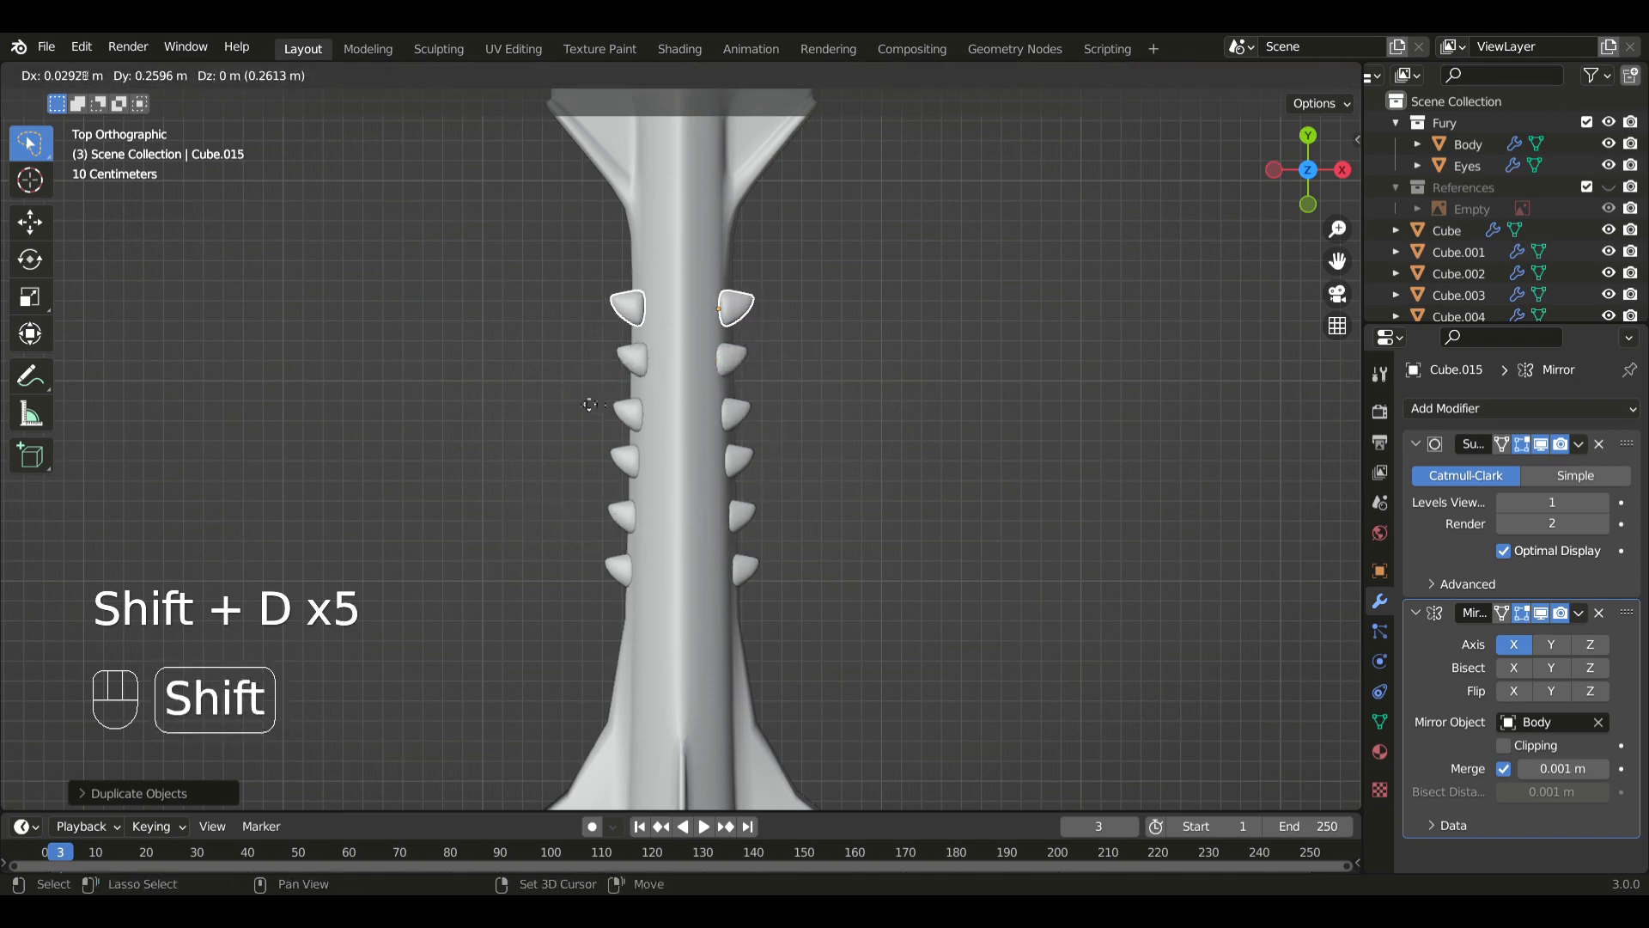
left_click(767, 435, "shift")
key("shift+d")
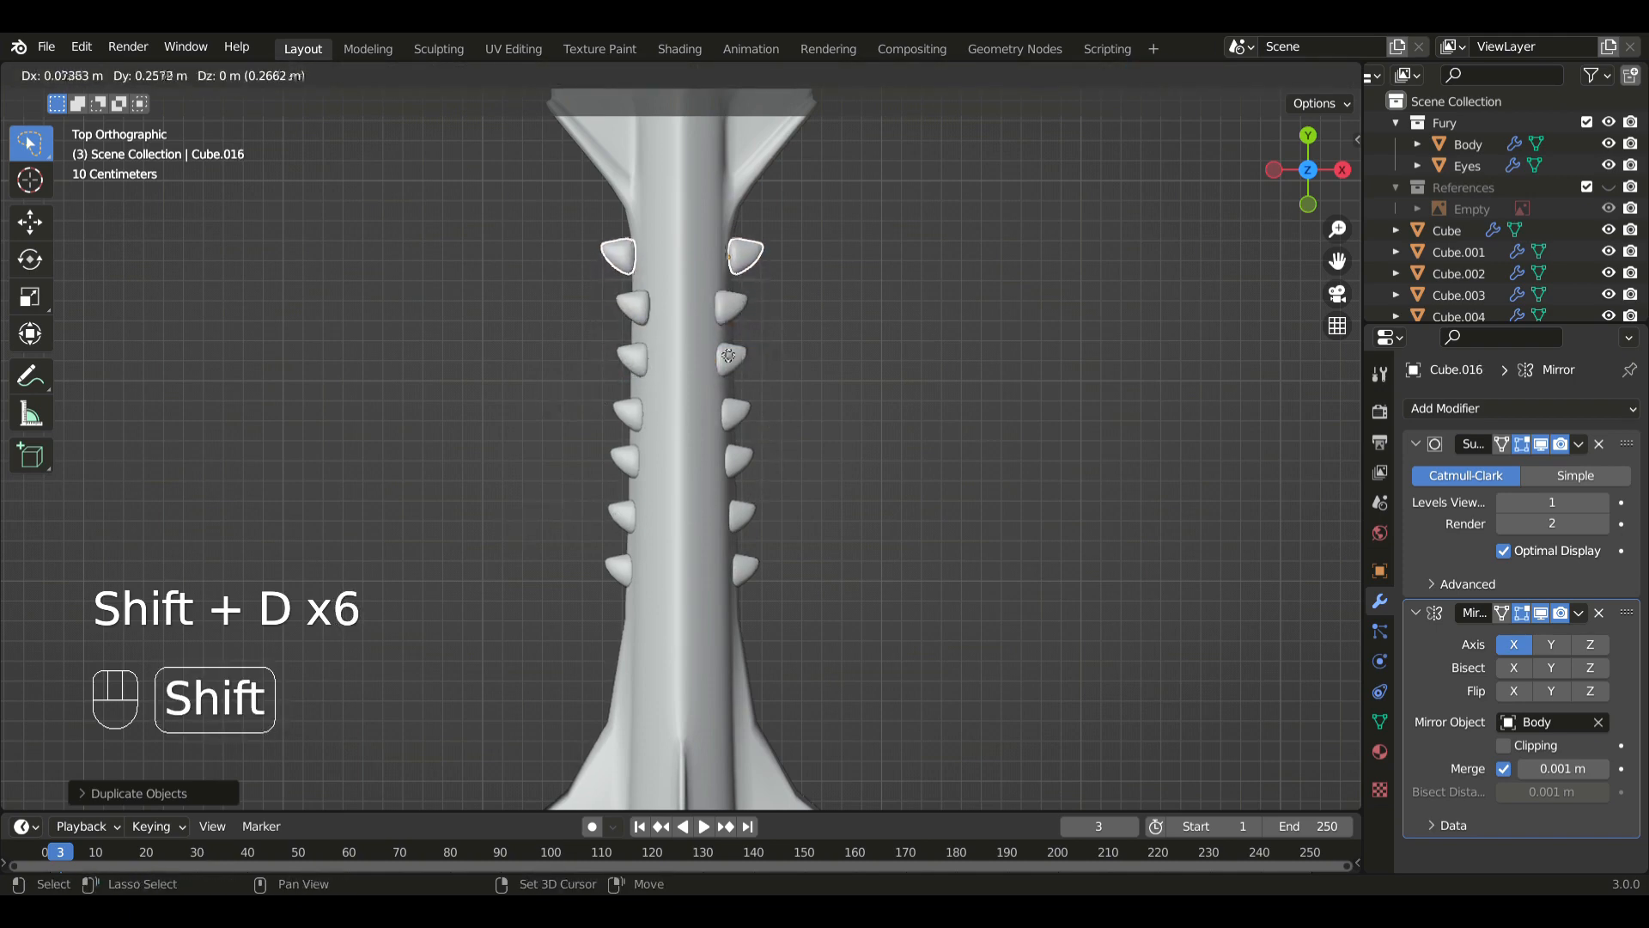
left_click(960, 457, "shift")
- Scale down the two spine pairs nearest the tail fin and the first pair of the row
key("s")
left_click(769, 311)
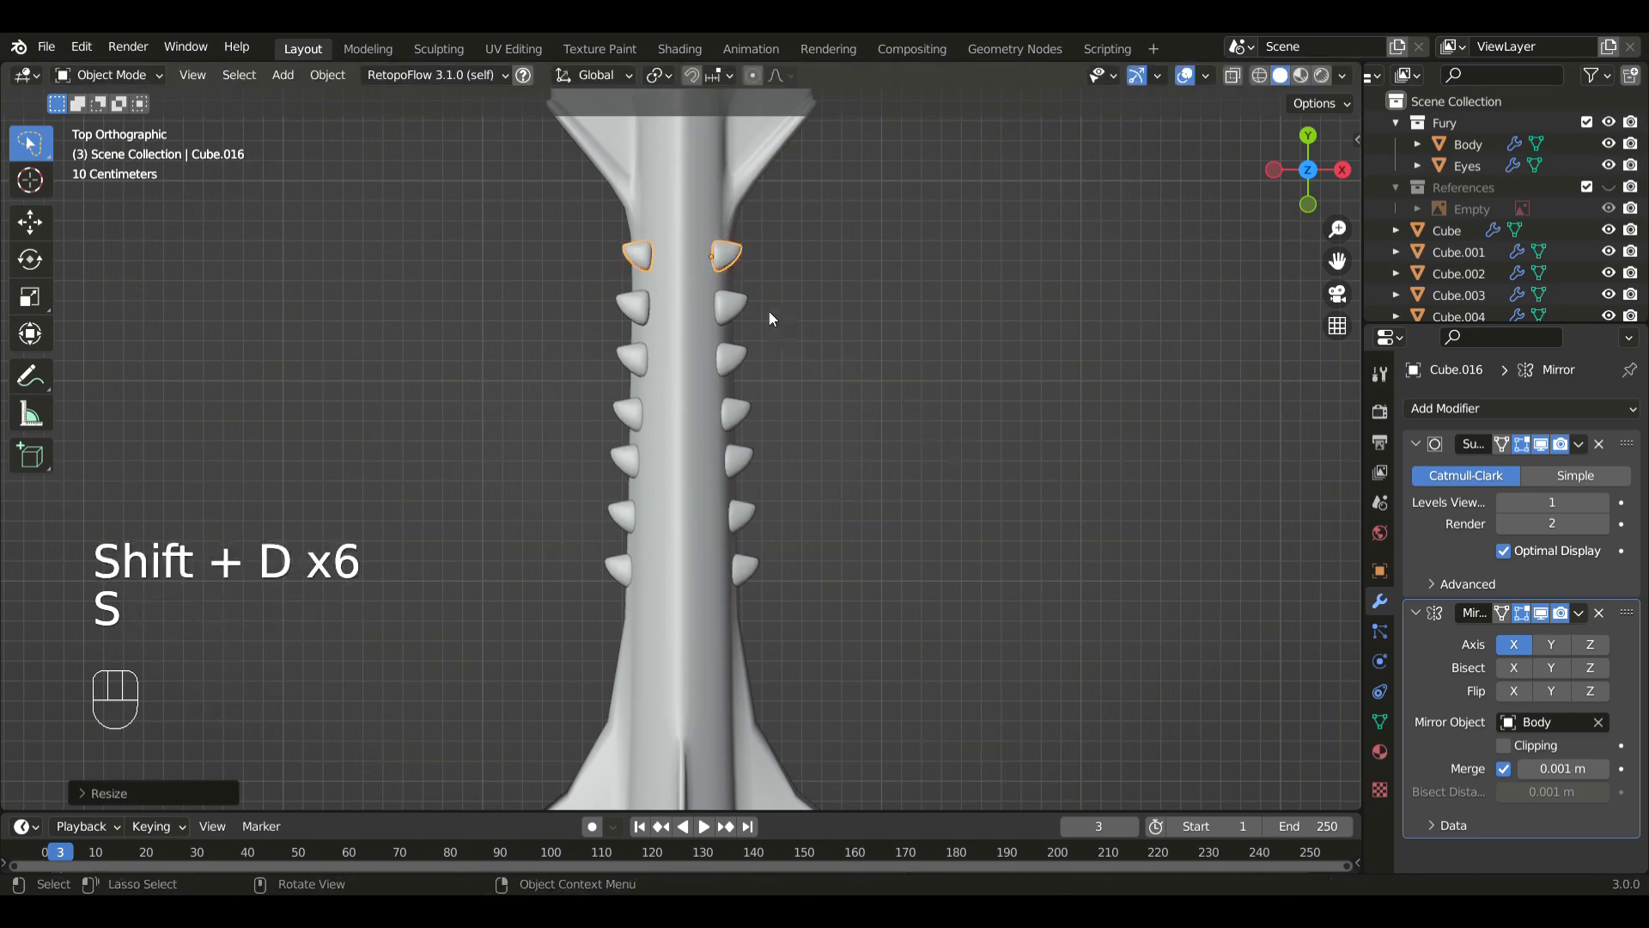
left_click(759, 305, "shift")
key("s")
left_click(835, 448)
left_click(746, 565)
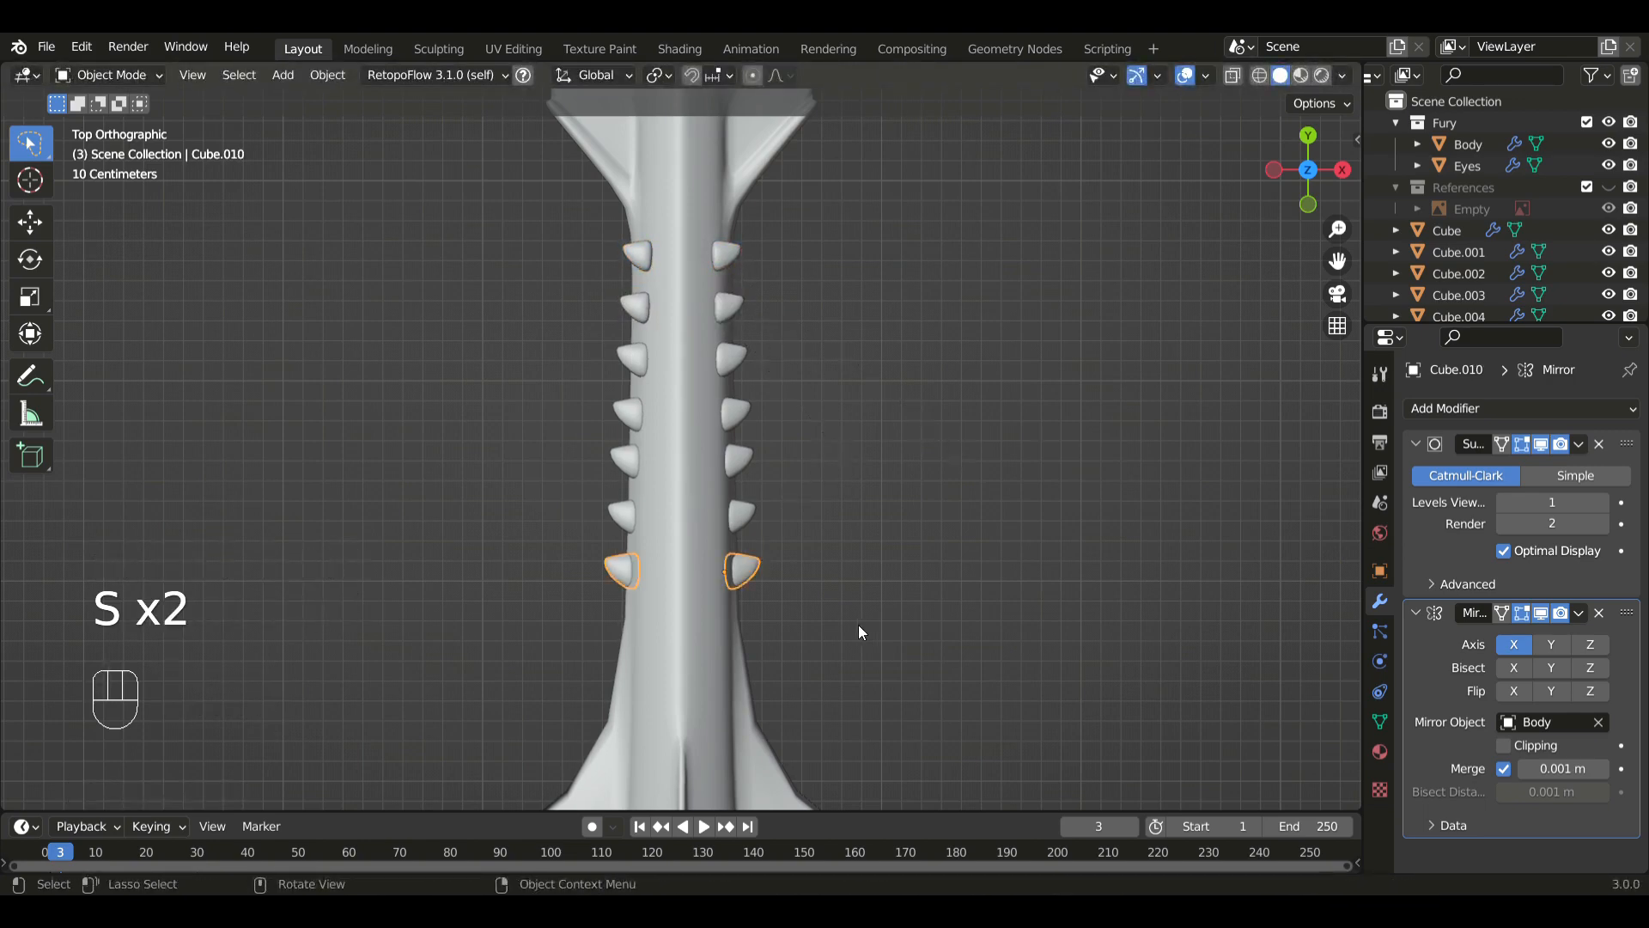
key("s")
left_click(851, 621)
- Lower the second and third tail spines along the Z axis in the side view to follow the tail's slope
key("KP_3")
middle_click_drag(778, 528, 715, 363, "shift")
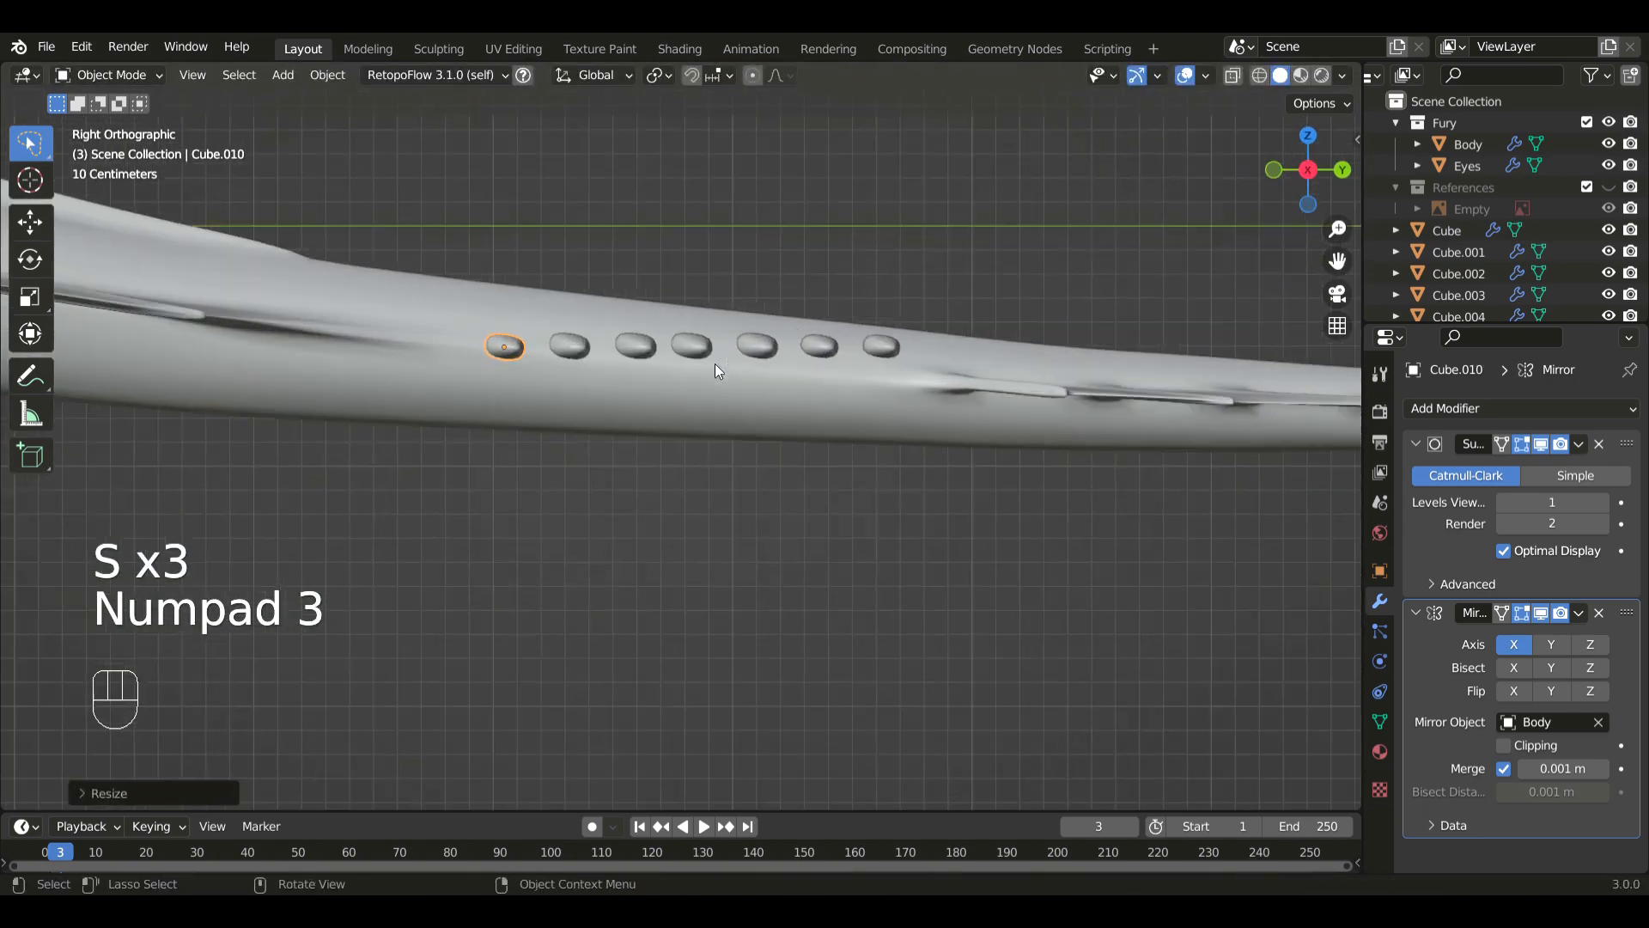
scroll(653, 335, "up", 2)
left_click(574, 316)
key("g")
key("z")
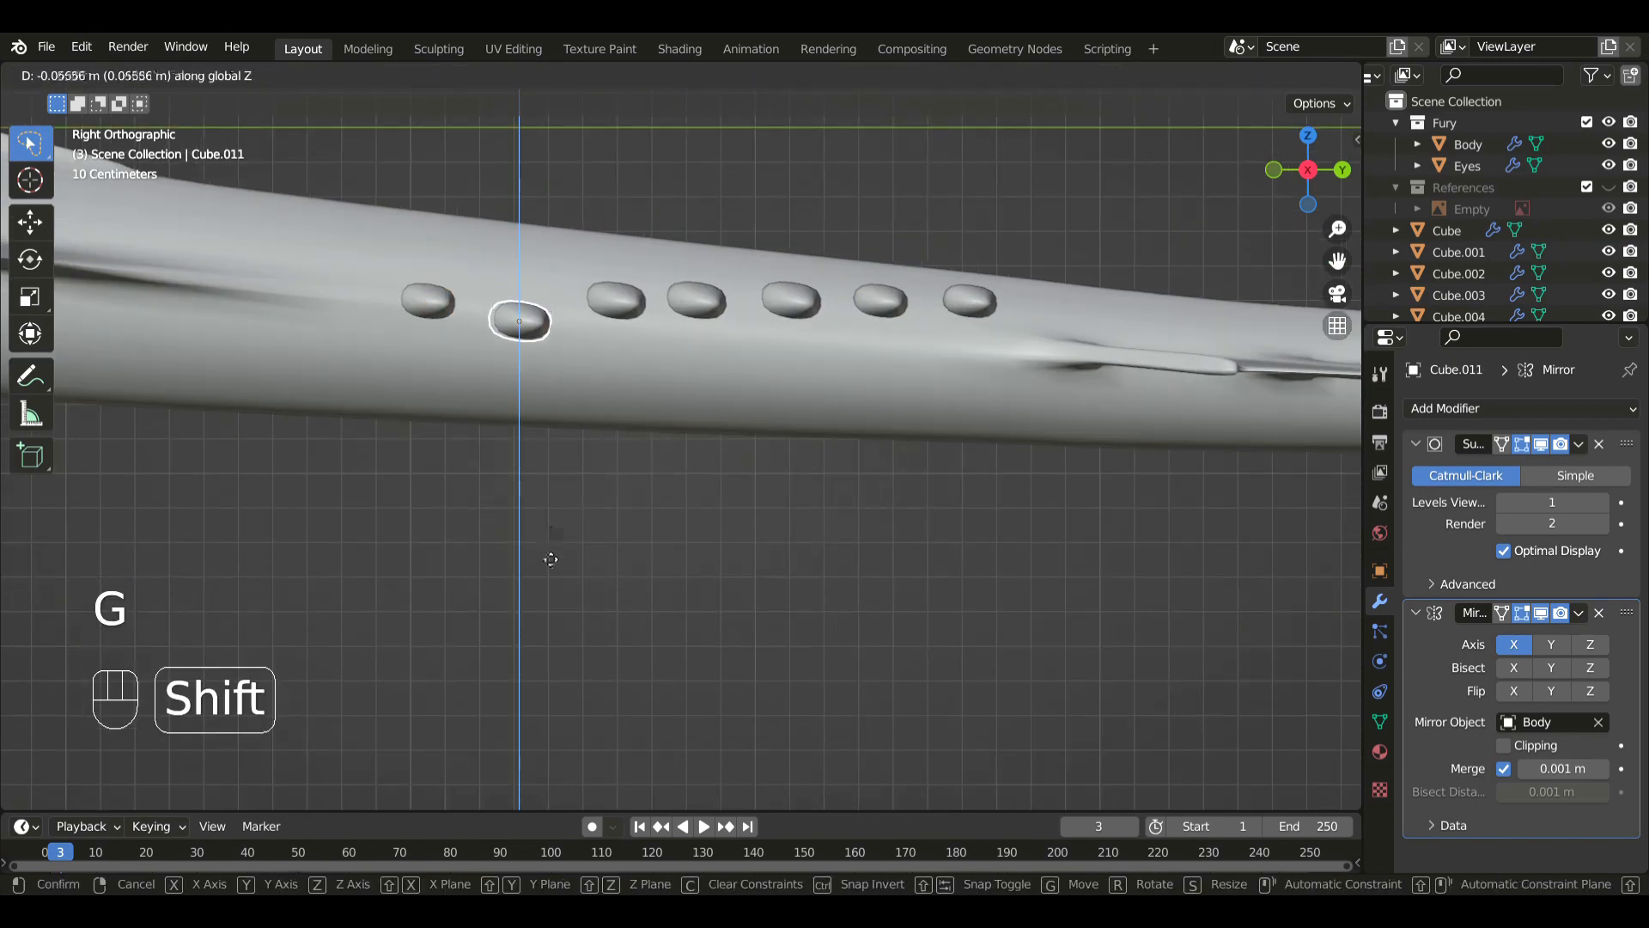
left_click(553, 559)
left_click(624, 287)
key("g")
key("z")
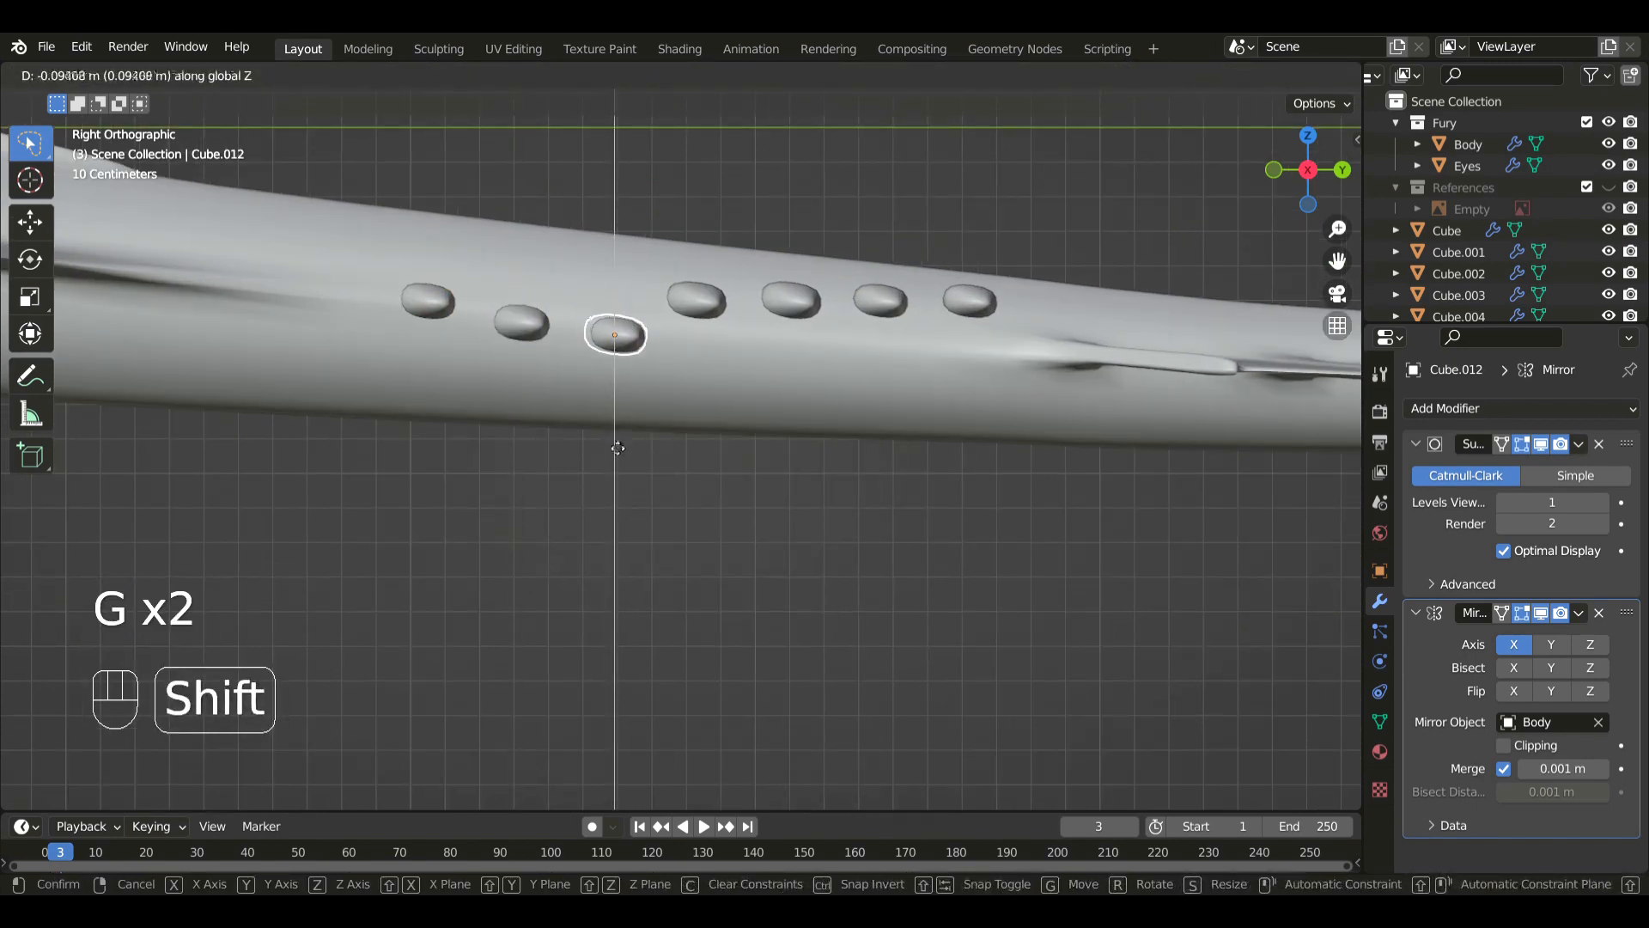
left_click(624, 331)
- Raise the first, second and third tail spines slightly along the Z axis to smooth the start of the row
left_click(521, 321)
left_click(440, 307)
key("g")
key("z")
left_click(442, 254, "shift")
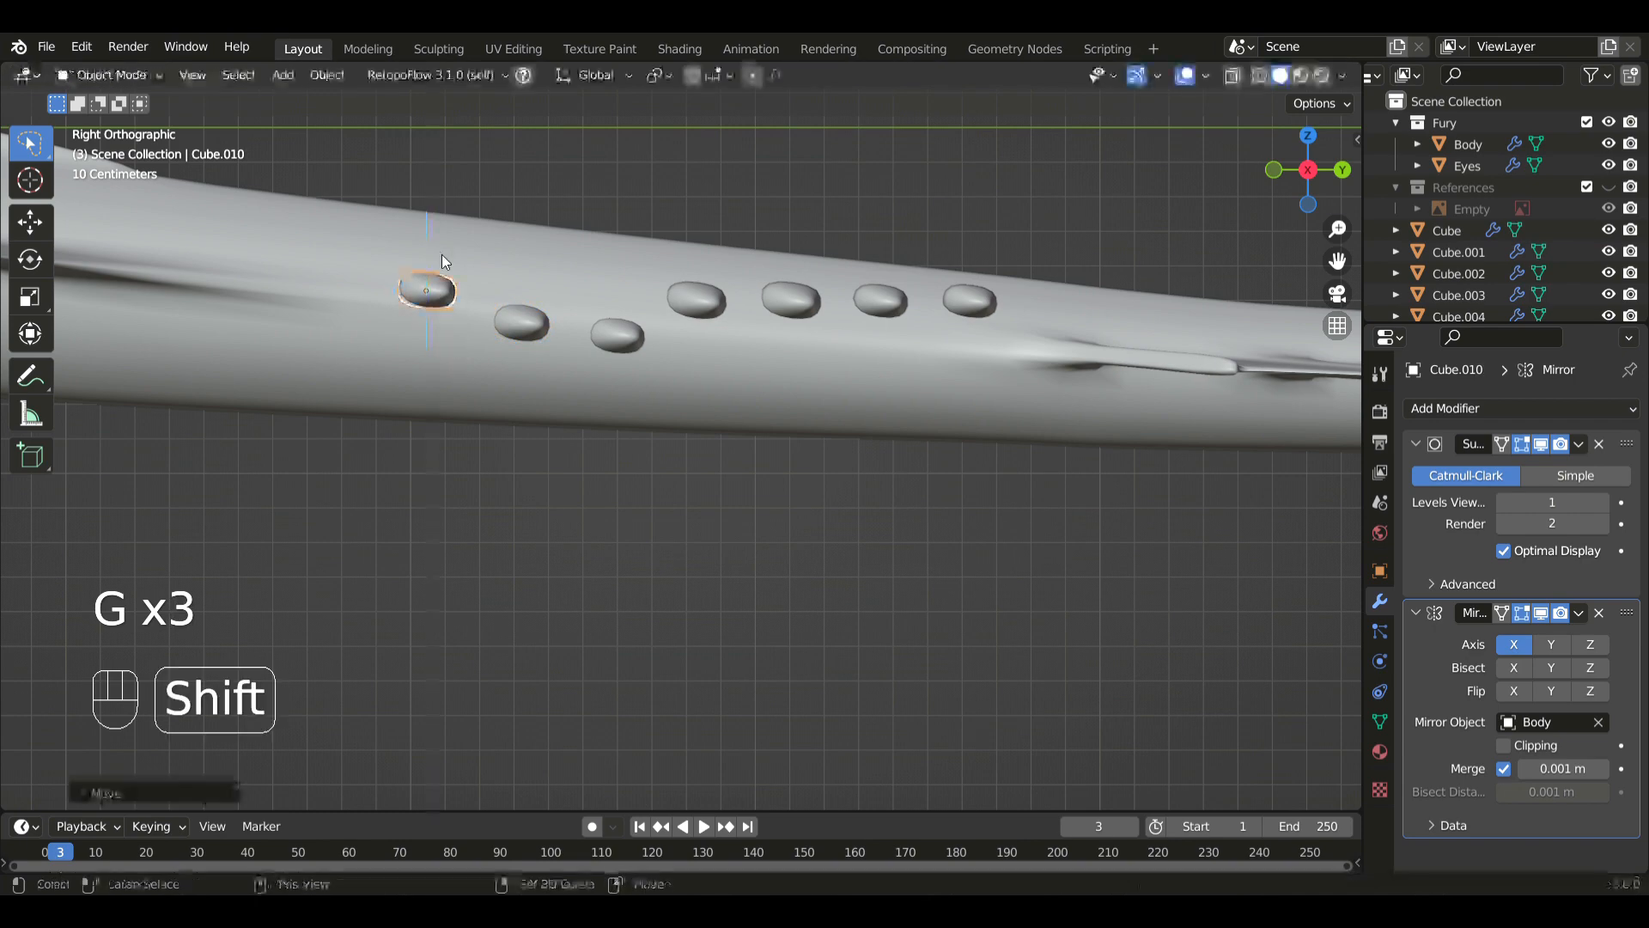
left_click(521, 328)
key("g")
key("z")
left_click(541, 291)
left_click(616, 338)
key("g")
key("z")
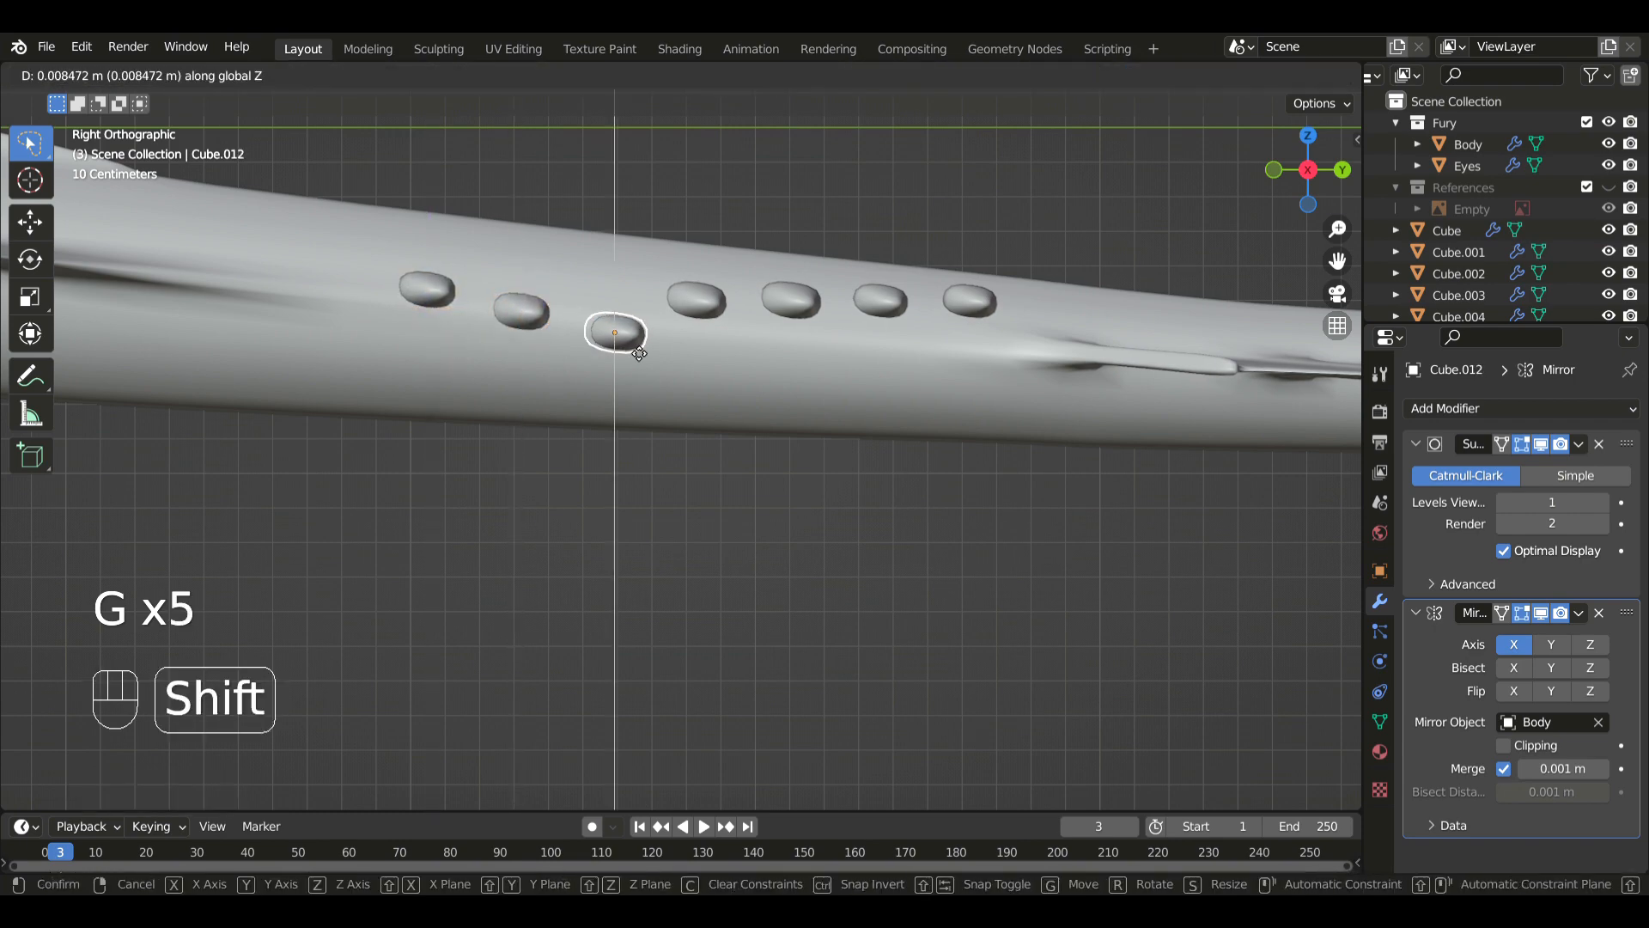
left_click(644, 326)
- Lower the fourth and fifth tail spines along the Z axis to continue the downward line of the row
left_click(680, 298)
key("g")
key("z")
left_click(686, 343)
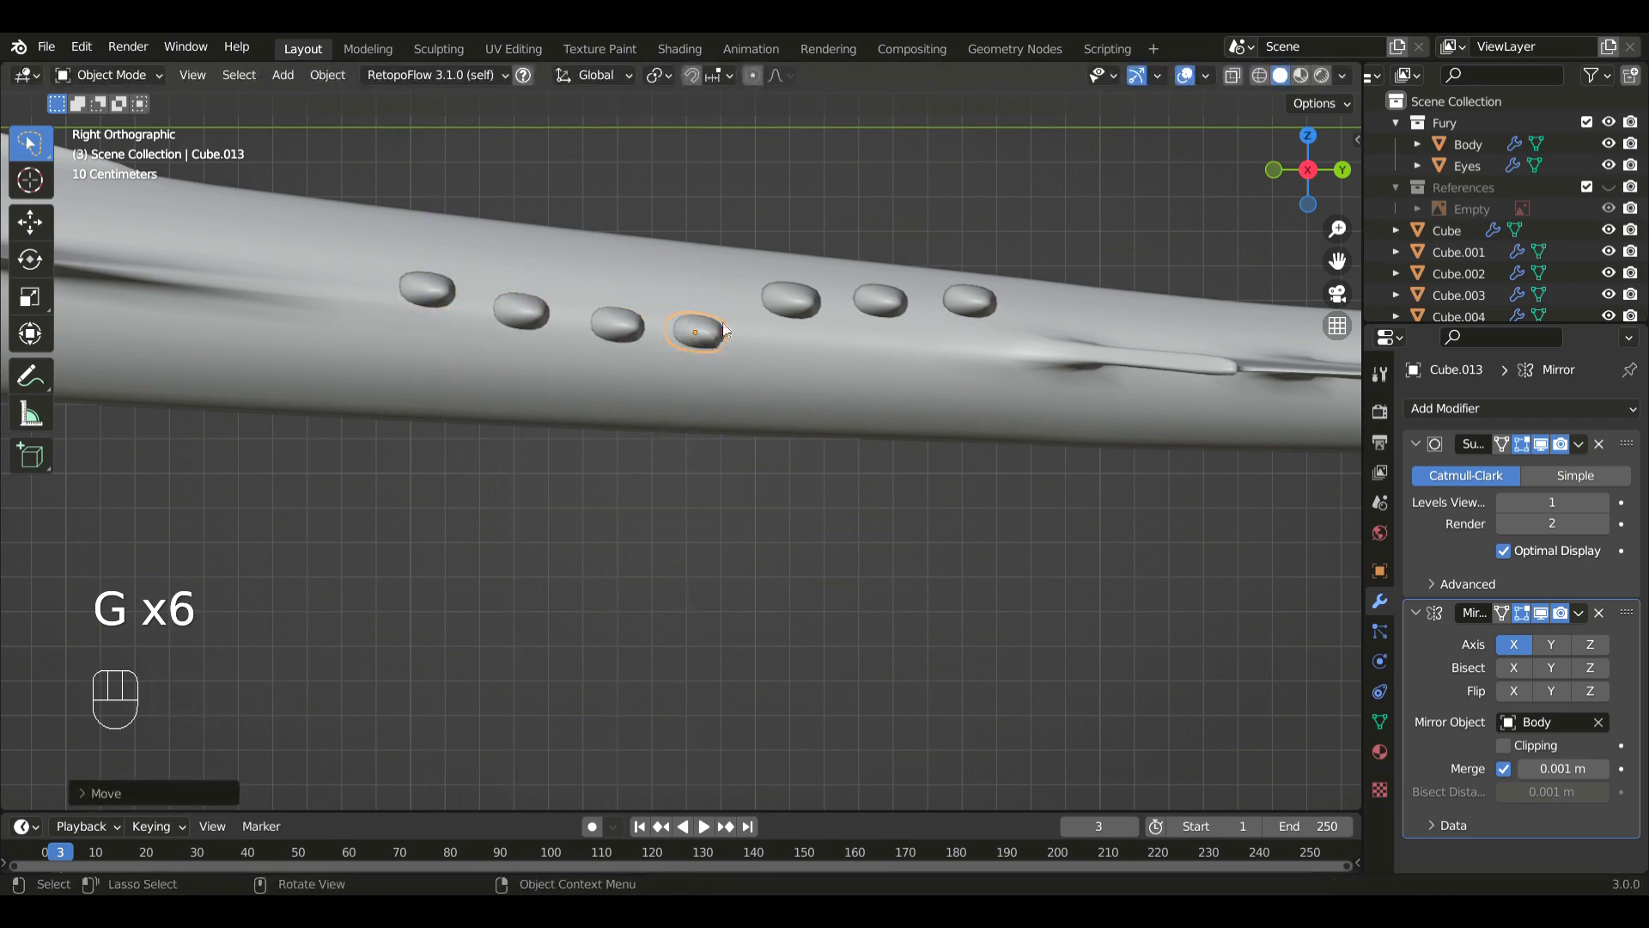
scroll(758, 466, "up", 1)
scroll(738, 435, "down", 3)
left_click(754, 345)
key("g")
key("z")
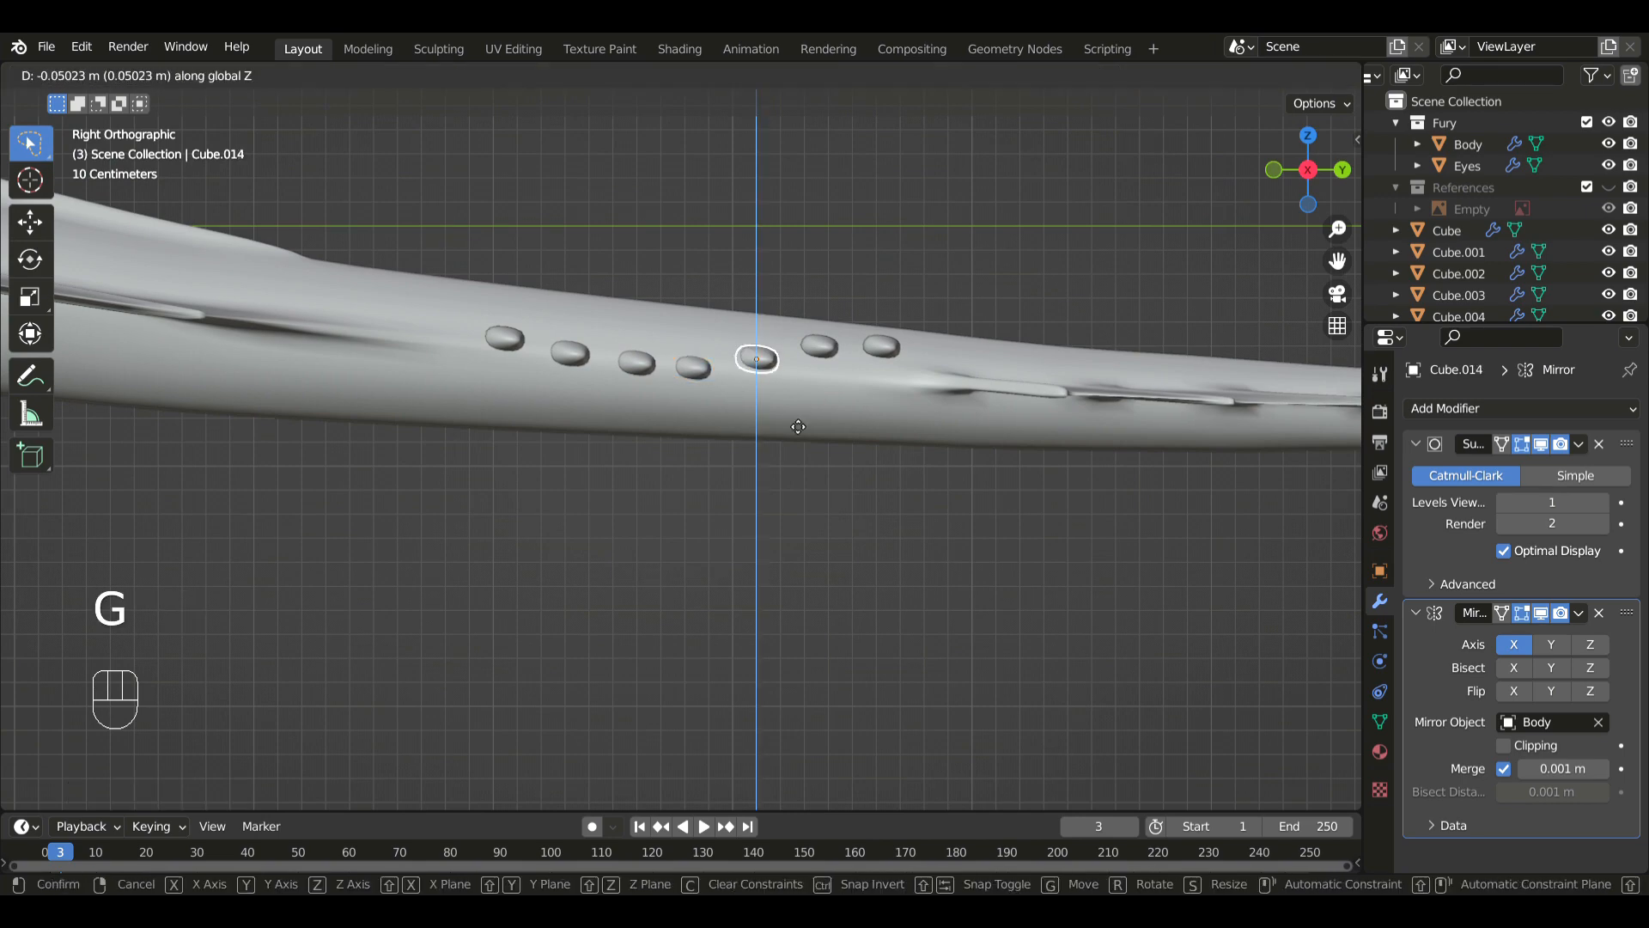
left_click(781, 395)
- Lower the sixth and seventh tail spines along the Z axis, and rotate the seventh to match the tail
left_click(820, 347)
key("g")
key("z")
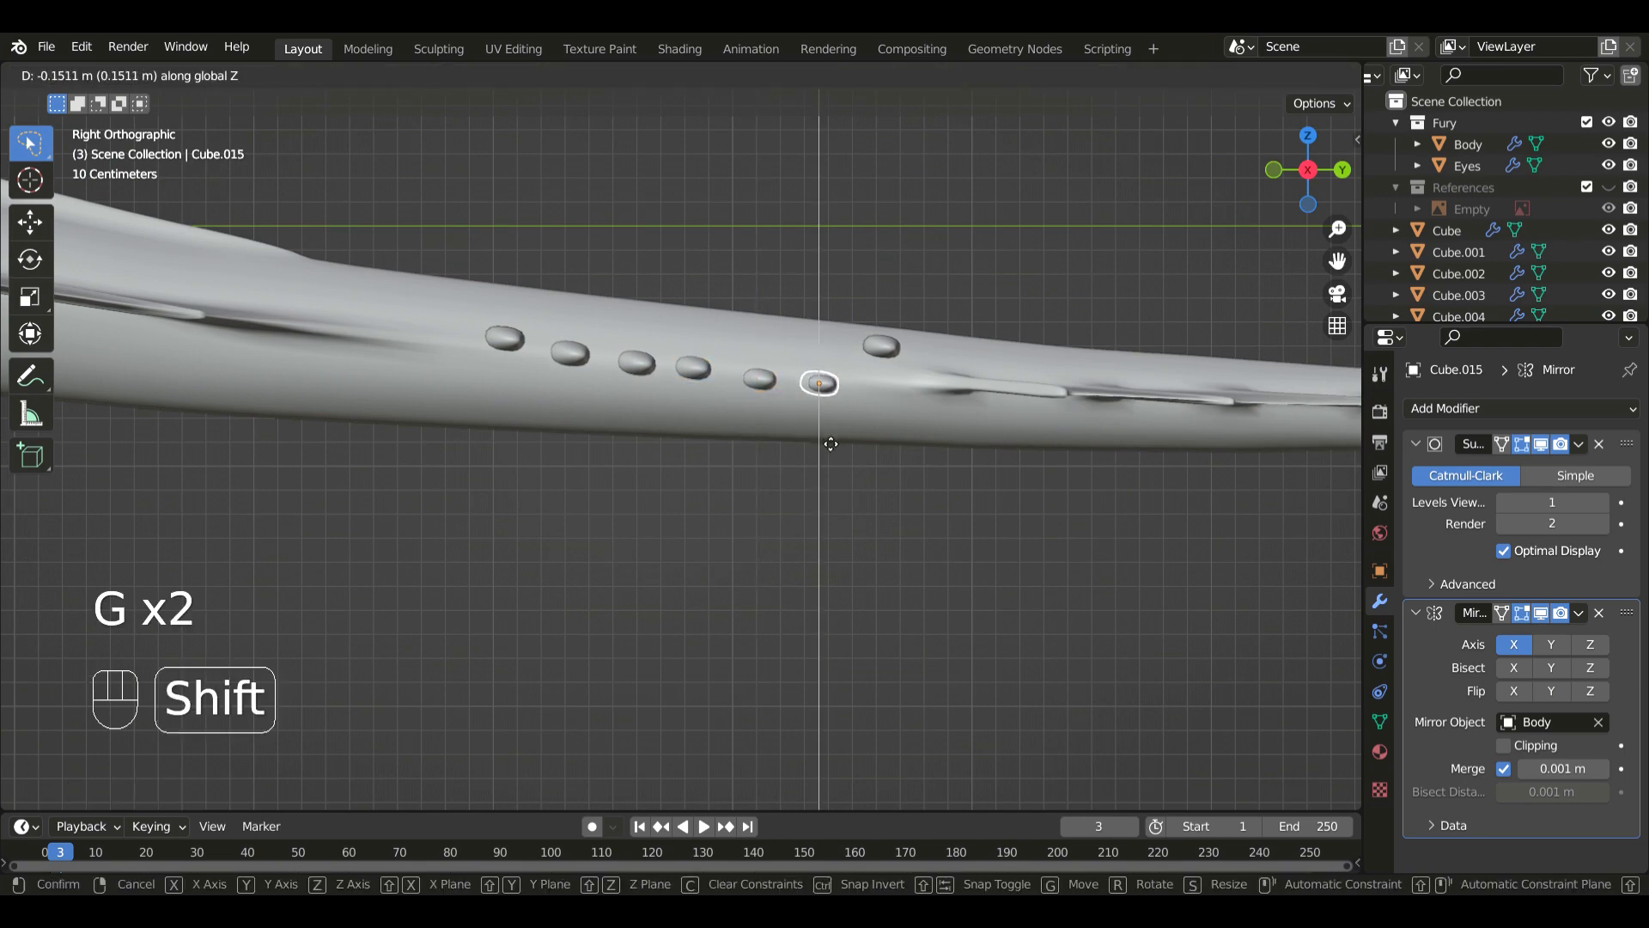
left_click(824, 388)
left_click(880, 347)
key("g")
key("z")
left_click(1003, 456)
key("r")
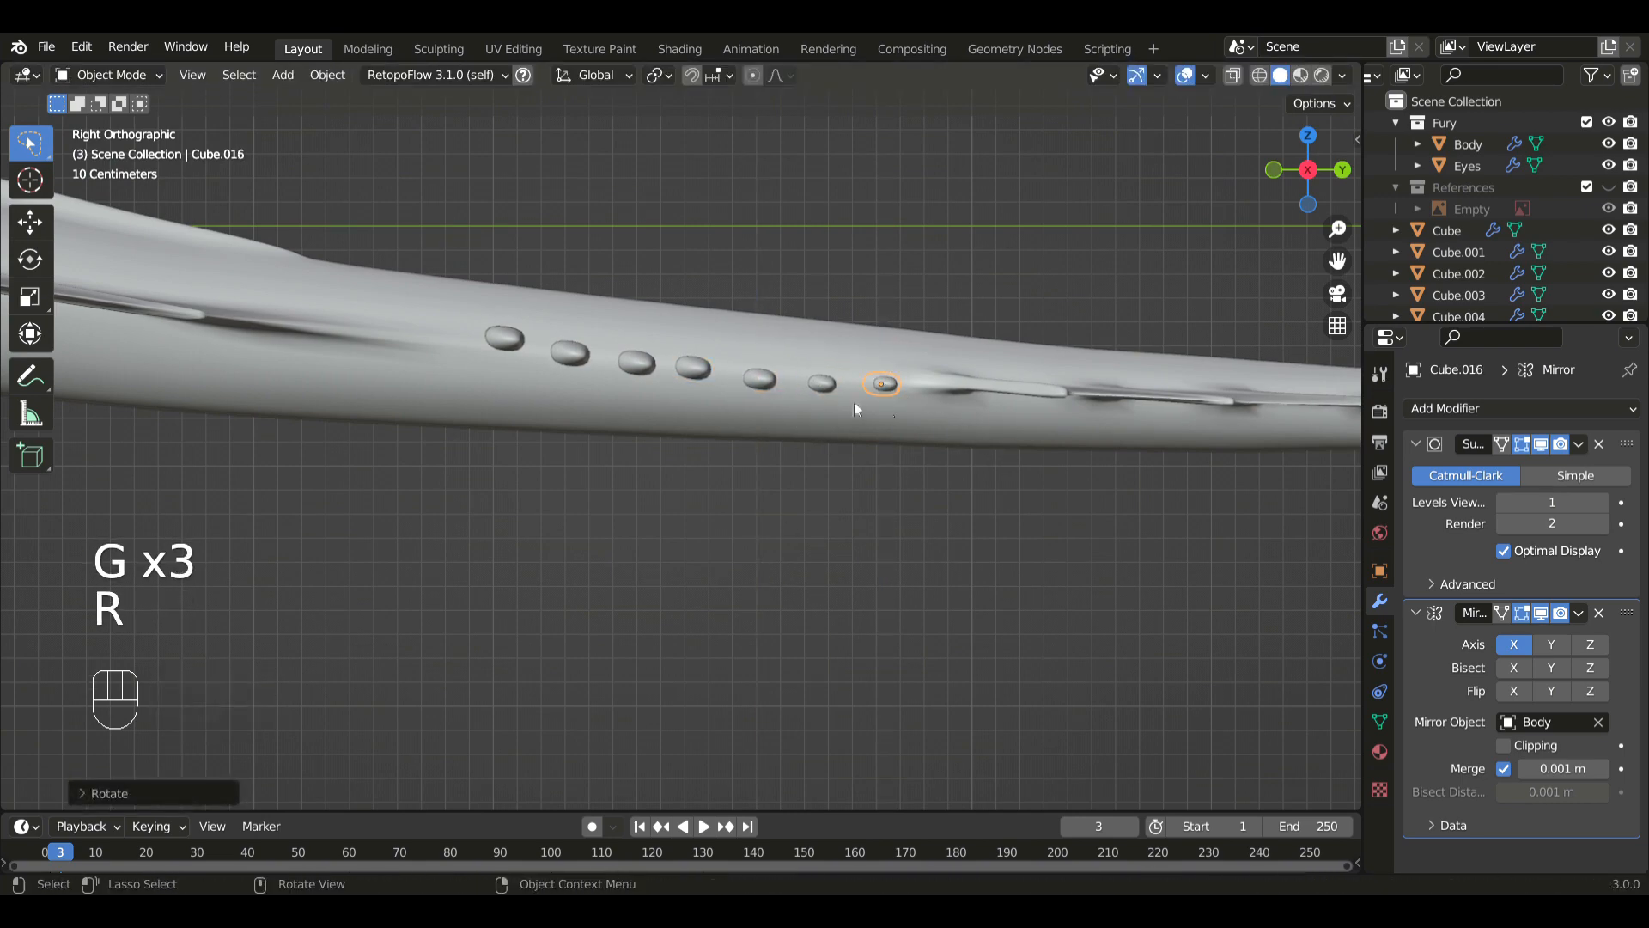
left_click(853, 402)
- Duplicate a tail spine to just ahead of the row's front end, then rotate and shift the copy into line
middle_click_drag(853, 402, 669, 368)
key("KP_3")
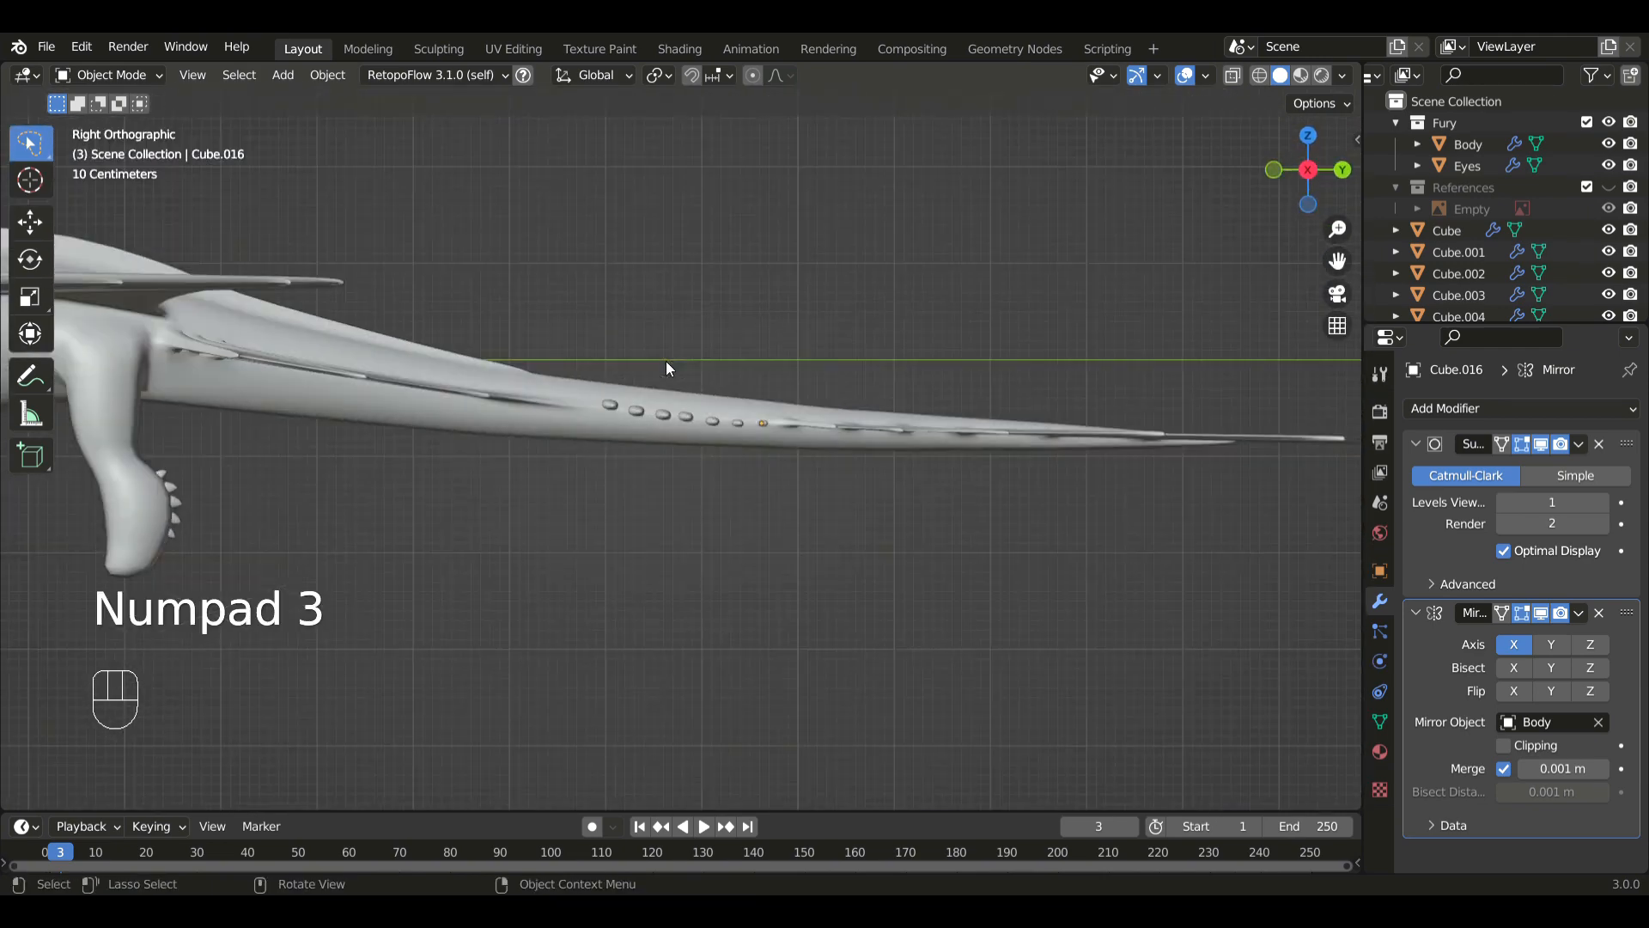
key("shift+d")
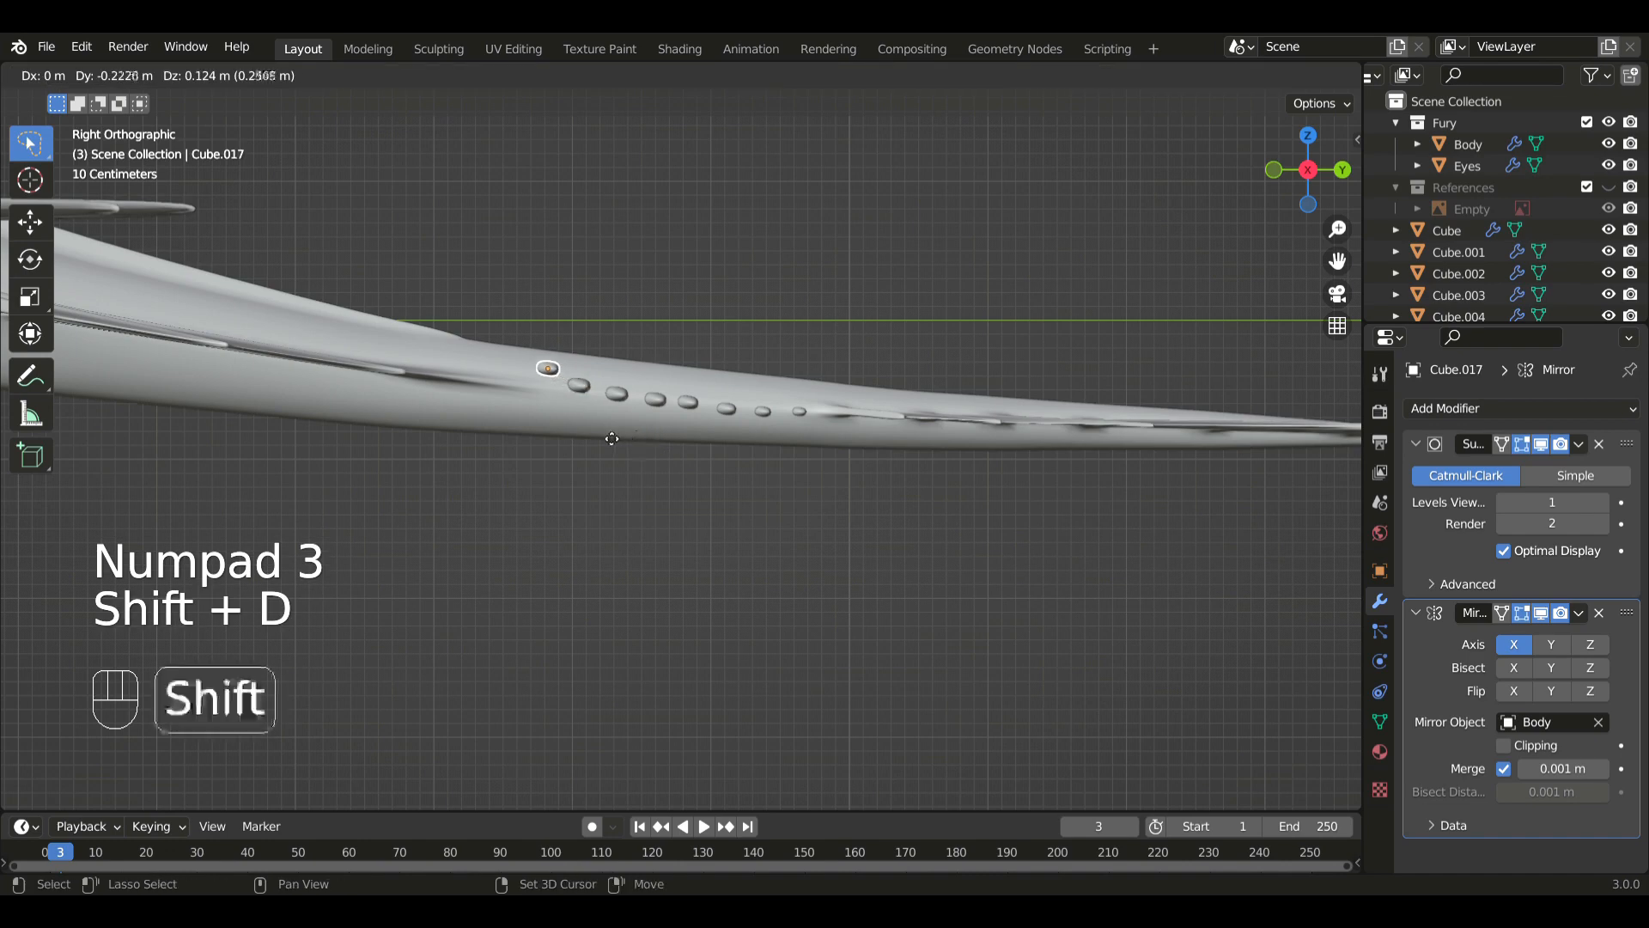
left_click(590, 501)
key("r")
key("g")
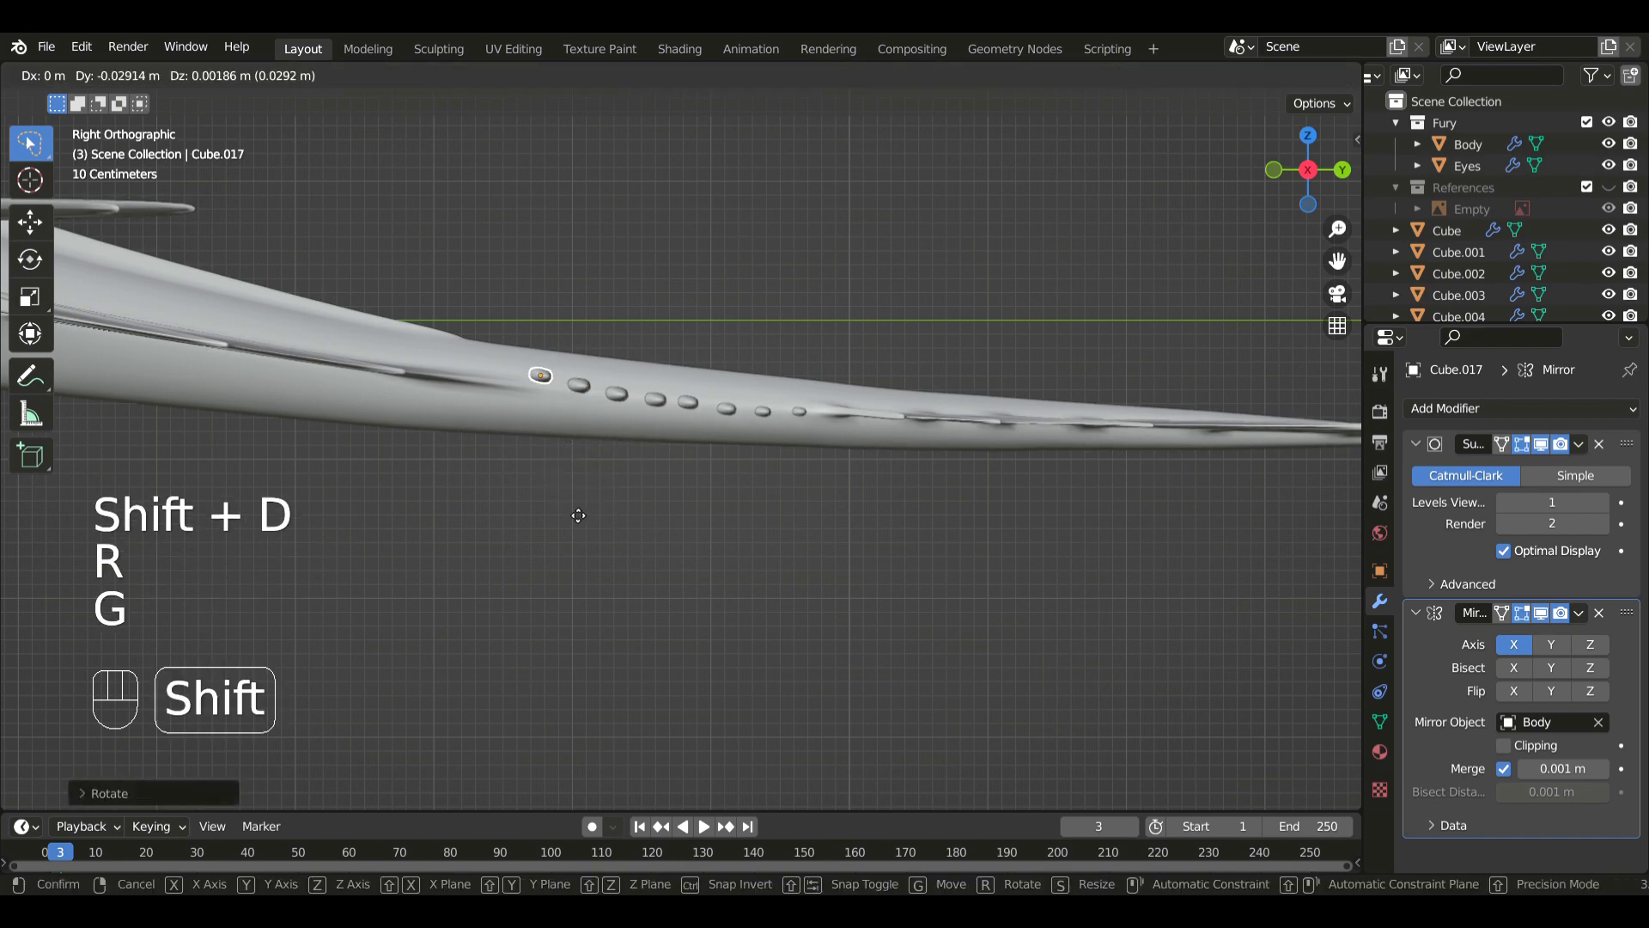
left_click(638, 512)
- Duplicate the front tail spine twice, placing the copies further forward and upward to continue the row toward the back fin
key("shift+d")
left_click(672, 495)
key("shift+d")
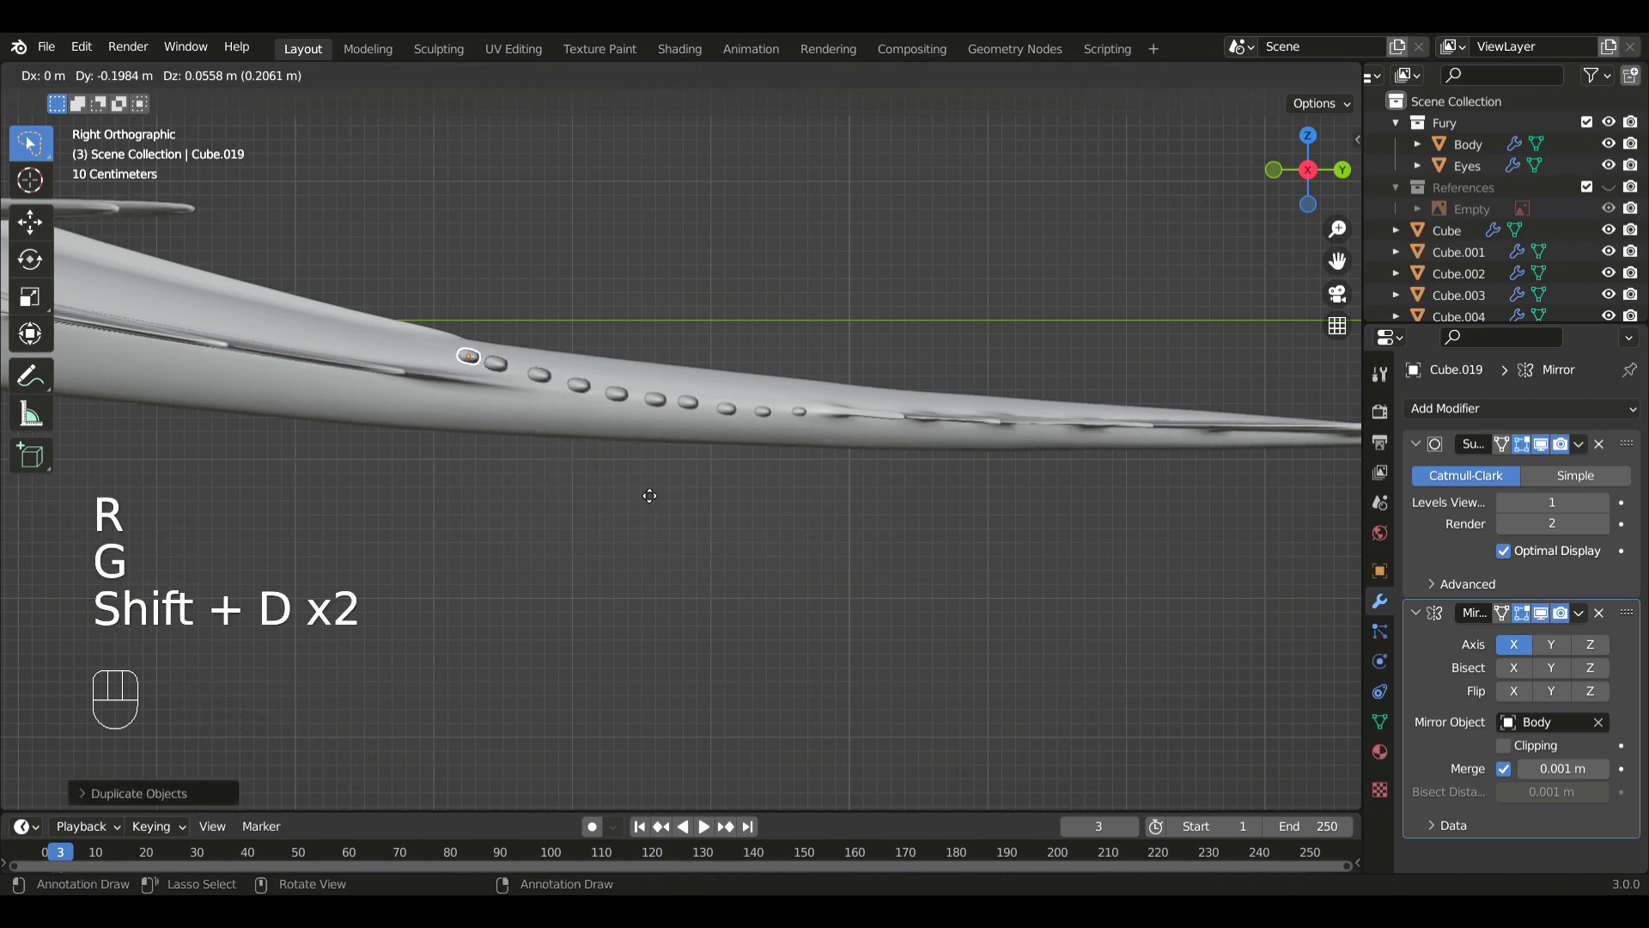
left_click(592, 491)
- Move the third spine from the front of the tail row along the X axis so it sits against the tail
middle_click_drag(638, 275, 471, 445)
middle_click_drag(611, 303, 673, 431, "shift")
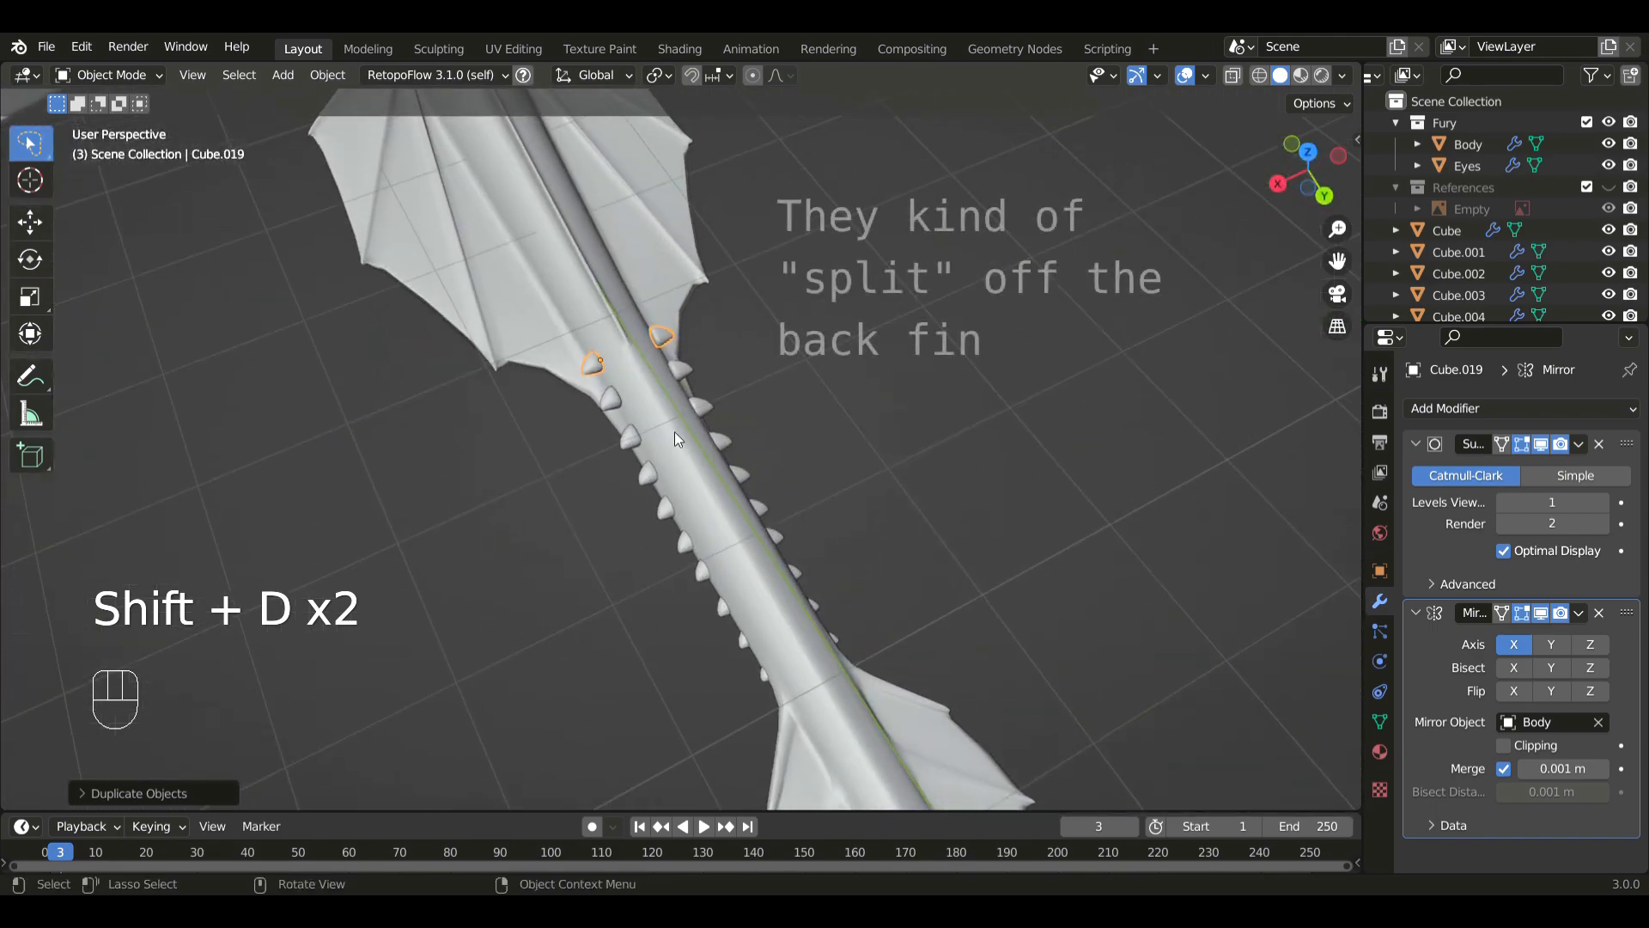
scroll(670, 431, "up", 1)
left_click(621, 440)
key("g")
key("x")
left_click(691, 427, "shift")
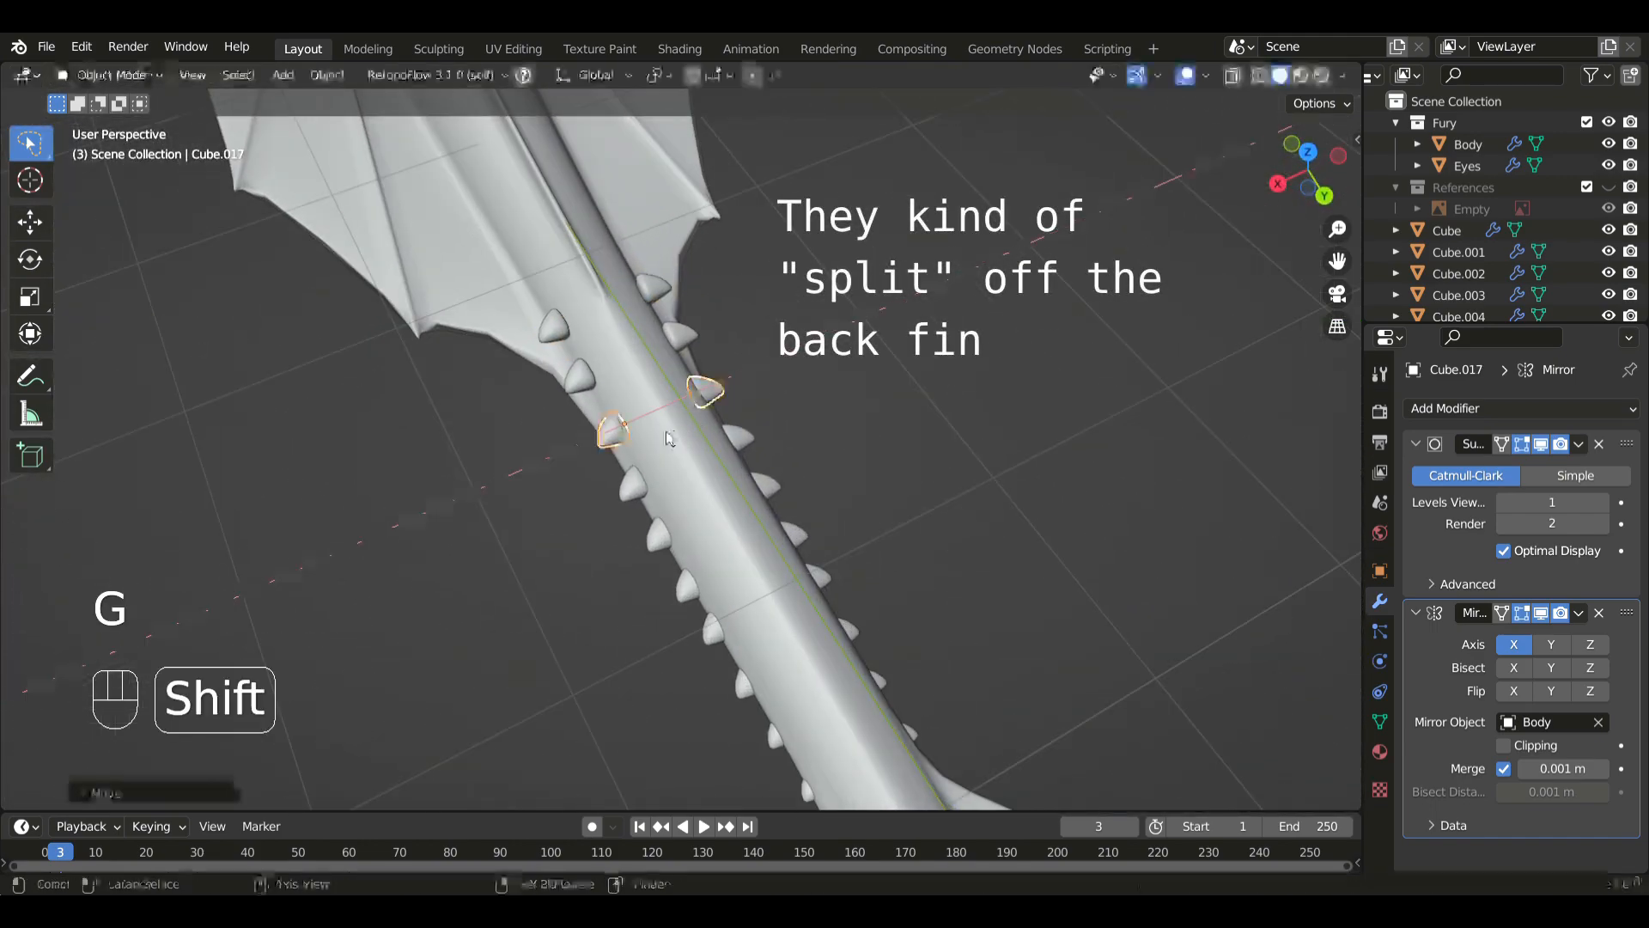
- Move the second spine from the front inward along the X axis and rotate it to follow the tail
left_click(586, 375)
key("g")
key("x")
left_click(731, 366)
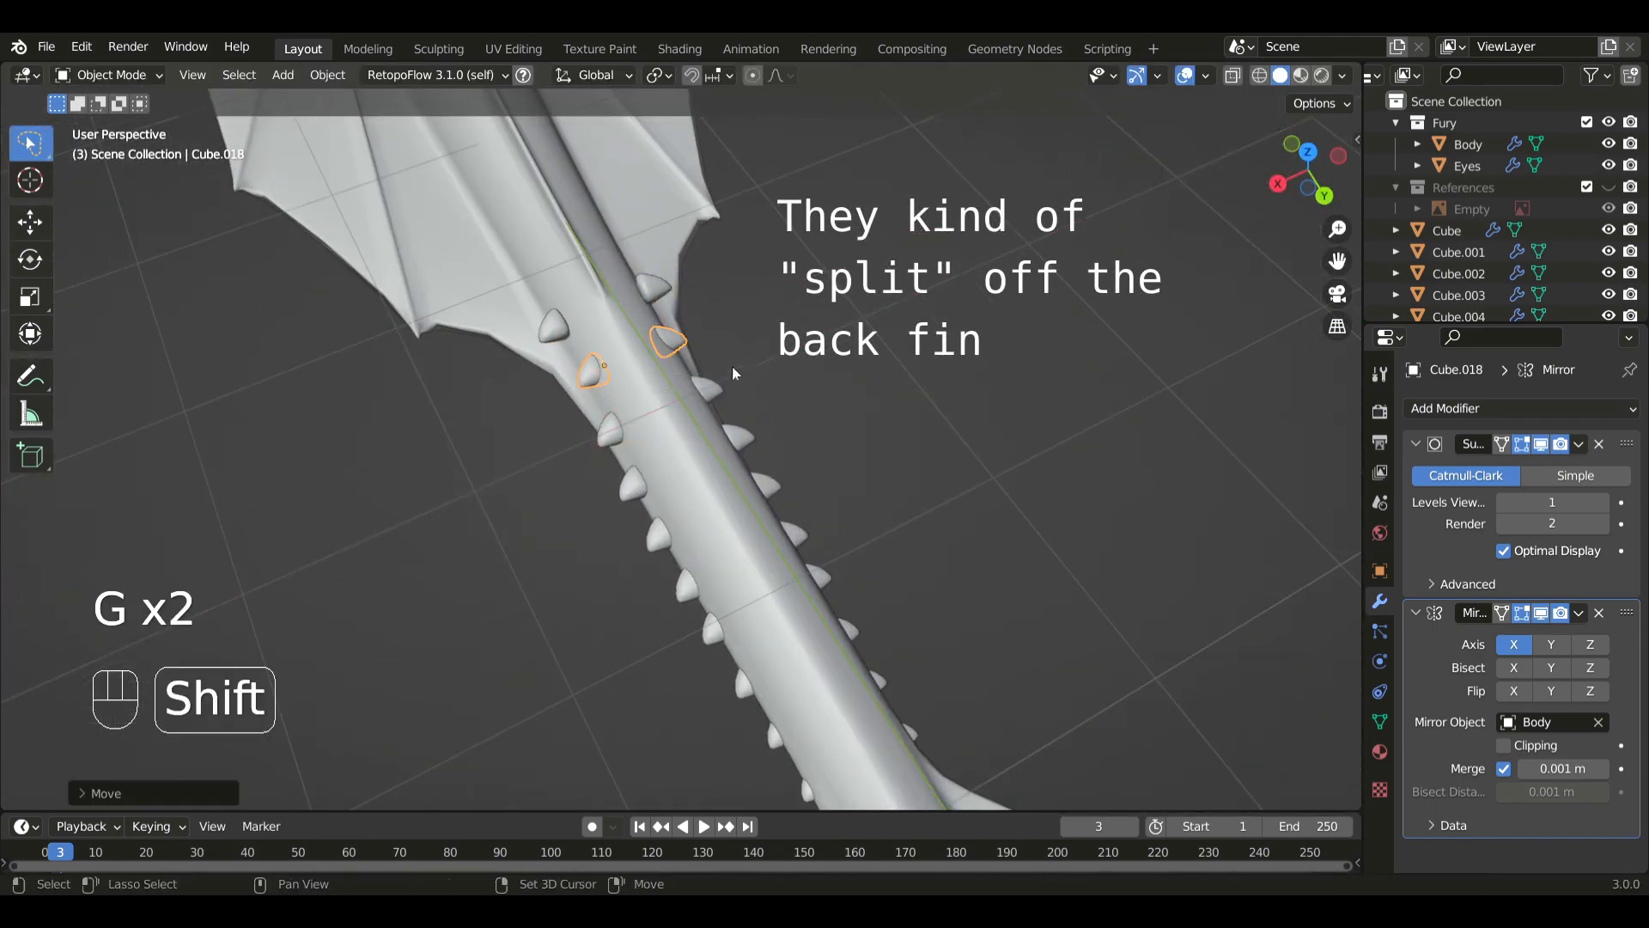
key("r")
left_click(551, 329)
- Move the frontmost spine inward along the X axis toward the tail's centreline, and rotate it to split off the back fin
left_click(551, 329)
key("g")
key("x")
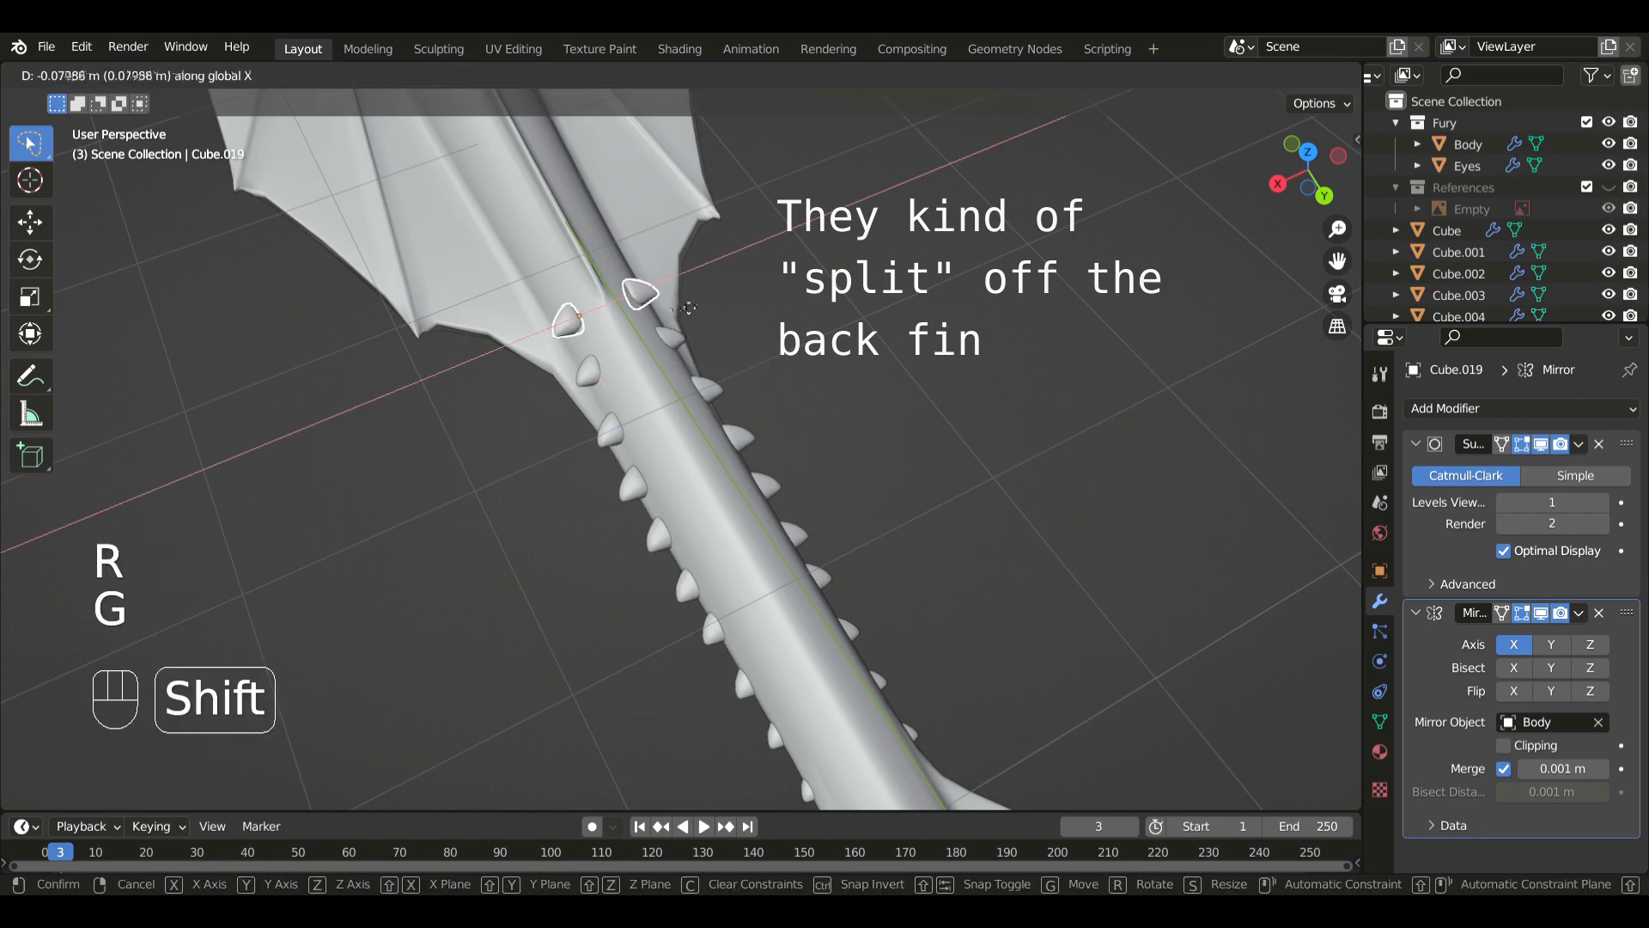
left_click(769, 334, "shift")
key("r")
key("x")
key("g")
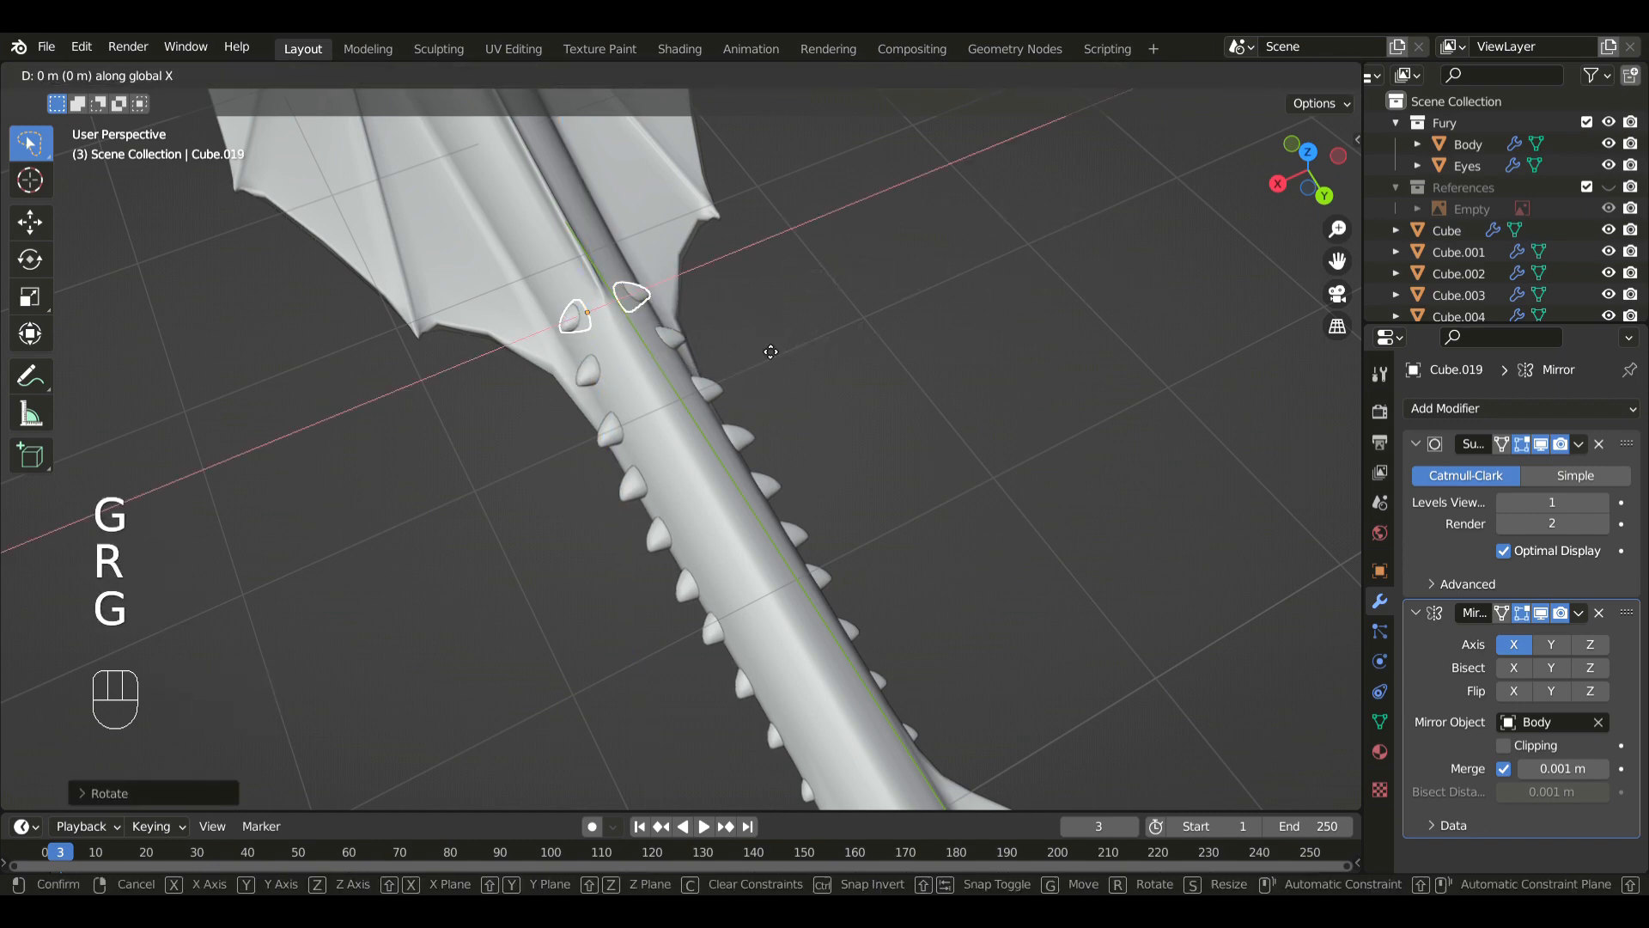
left_click(715, 374, "shift")
- Hide the viewport overlays and inspect the whole dragon in solid shading from behind and from the front
scroll(715, 375, "down", 5)
middle_click_drag(740, 414, 789, 426)
key("shift+z")
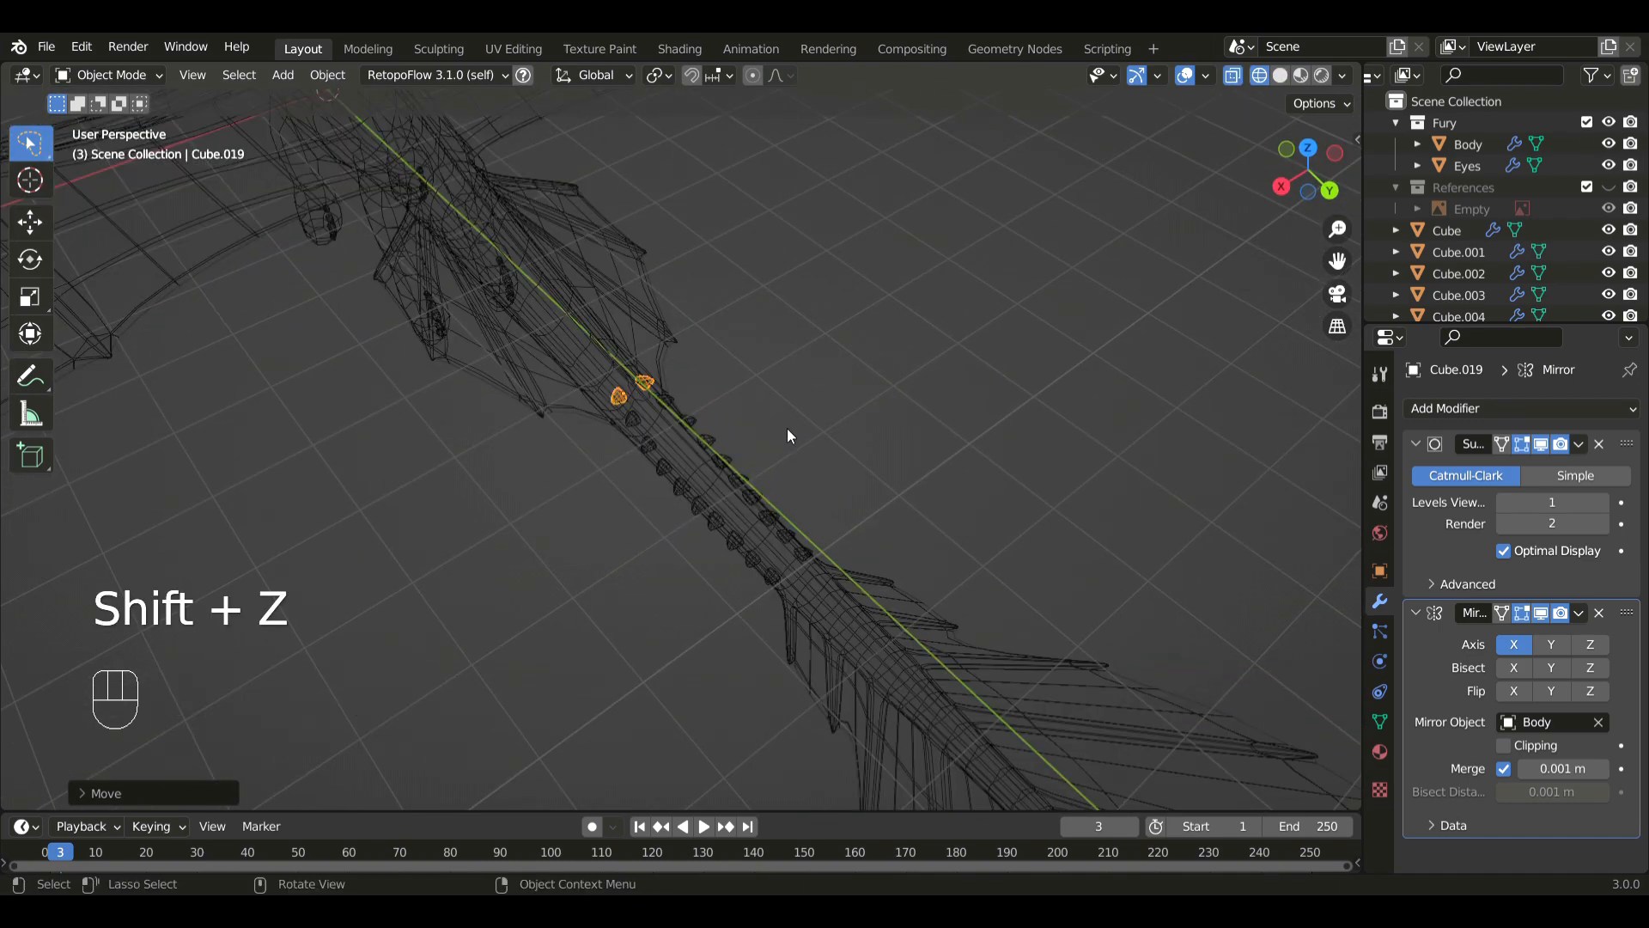
left_click(1279, 76)
key("shift+alt+z")
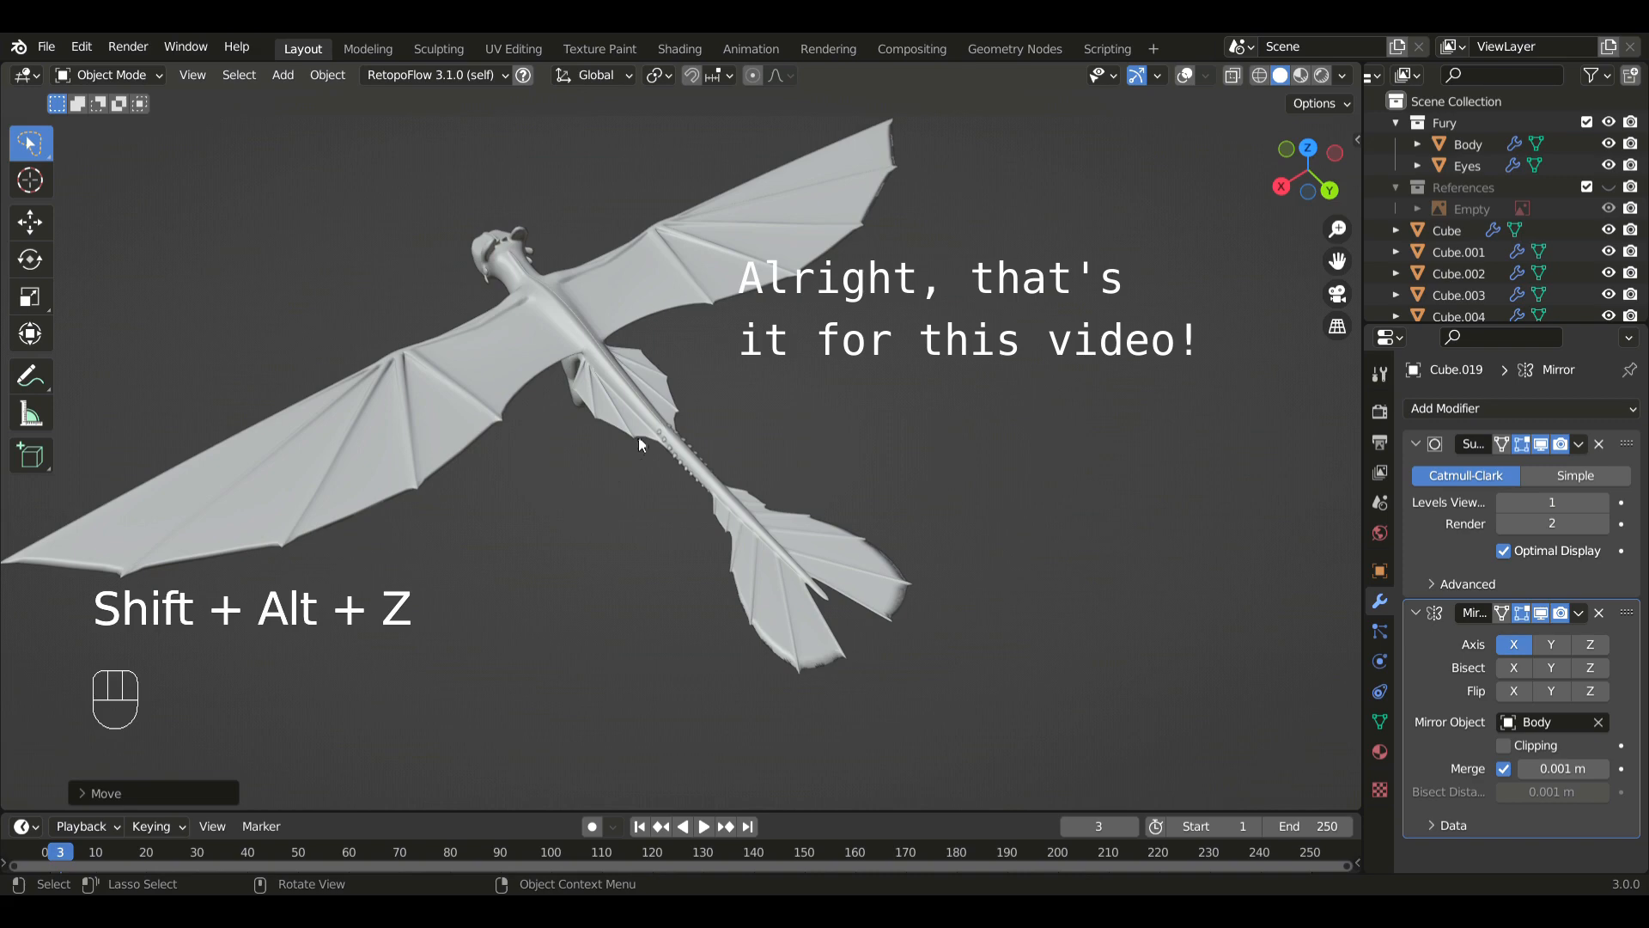
middle_click_drag(637, 436, 816, 375)
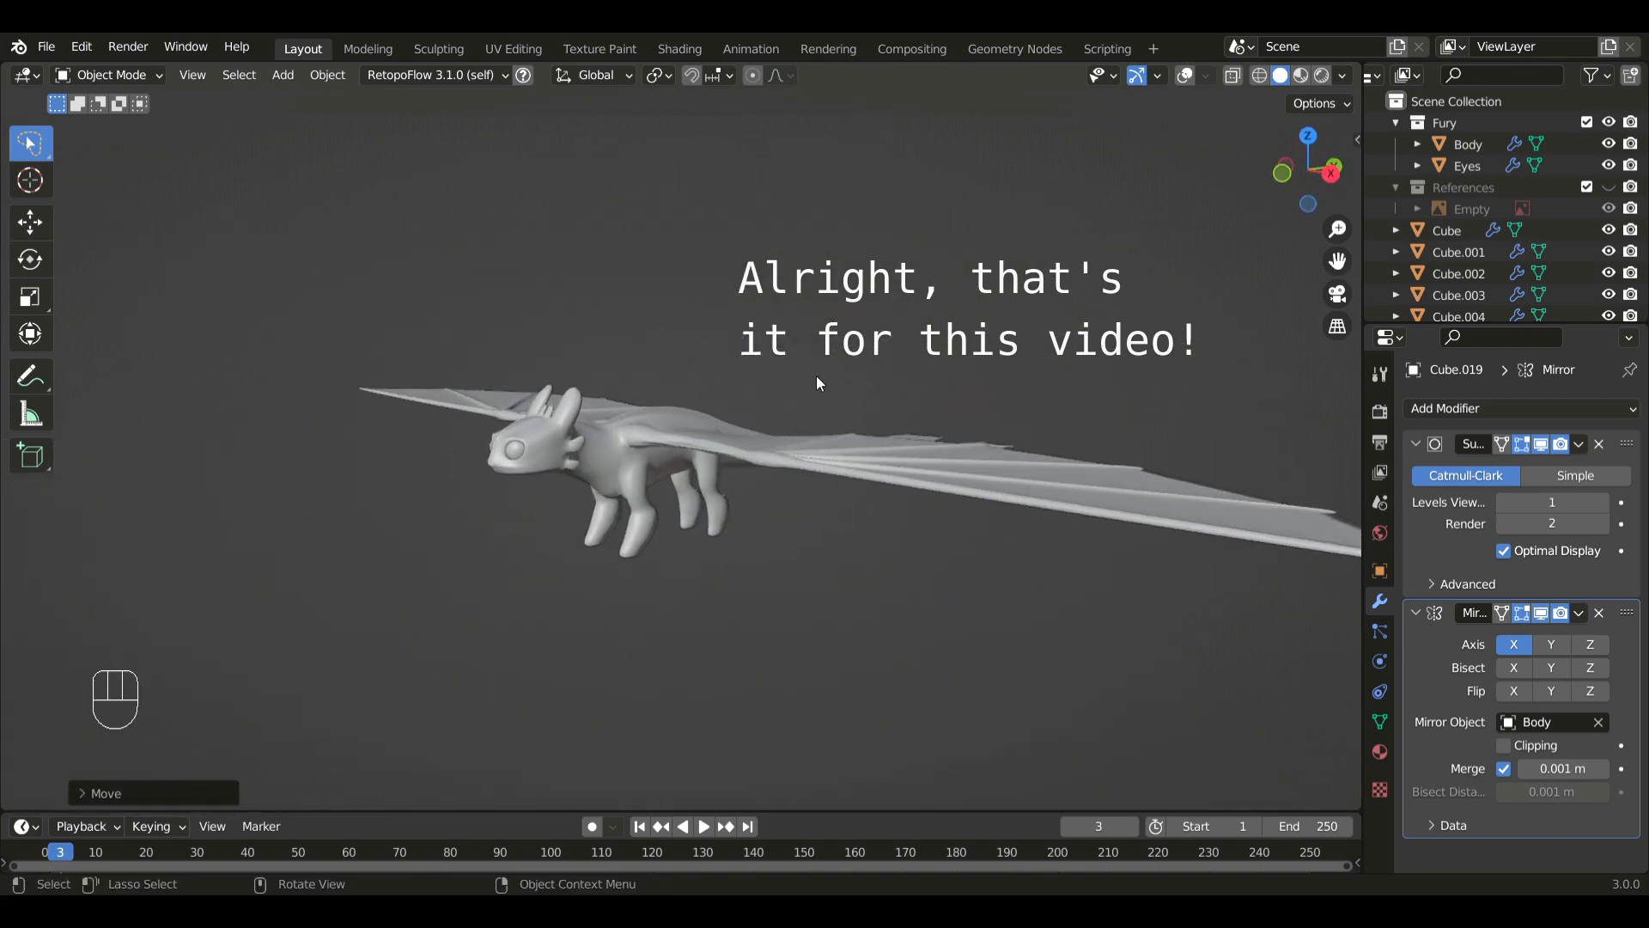